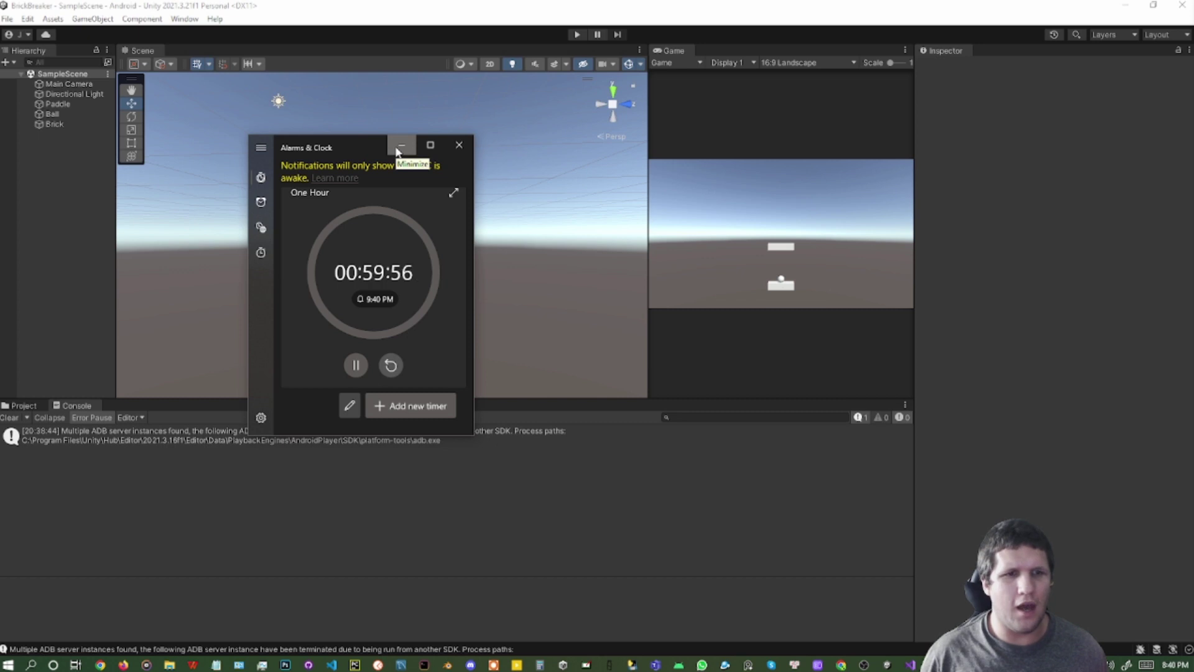
Minimize the timer window and switch the Scene view to 2D
left_click(400, 146)
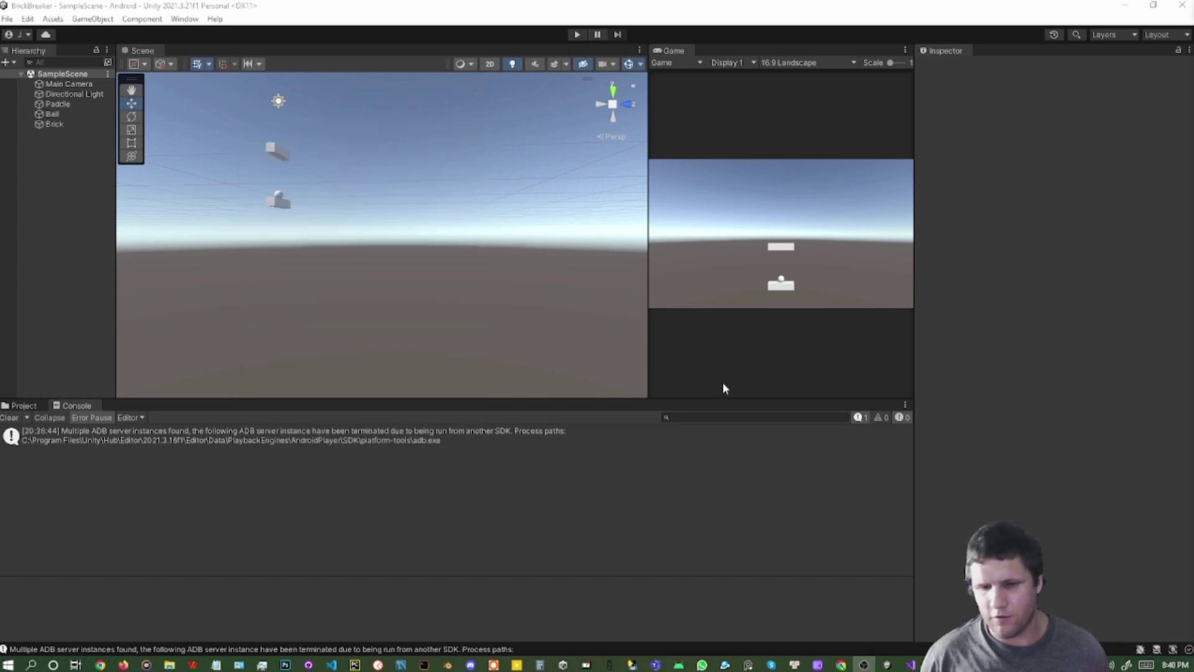
left_click(489, 65)
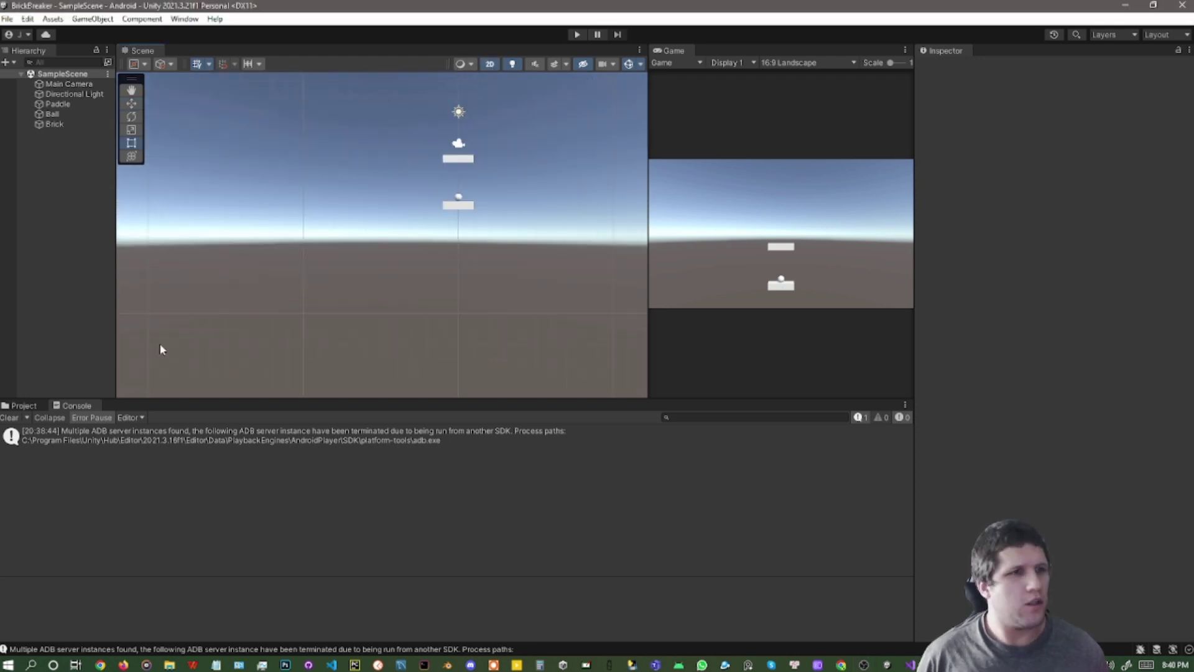
Examine the components and settings of the Paddle, Ball and Brick objects
left_click(58, 104)
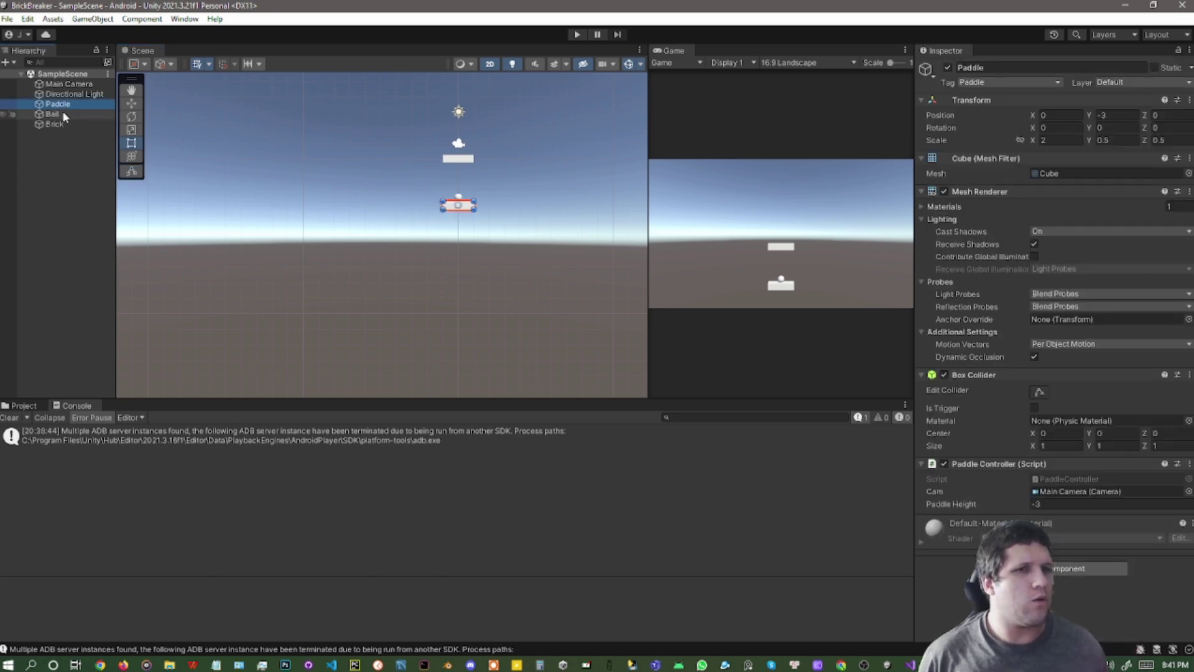
left_click(63, 114)
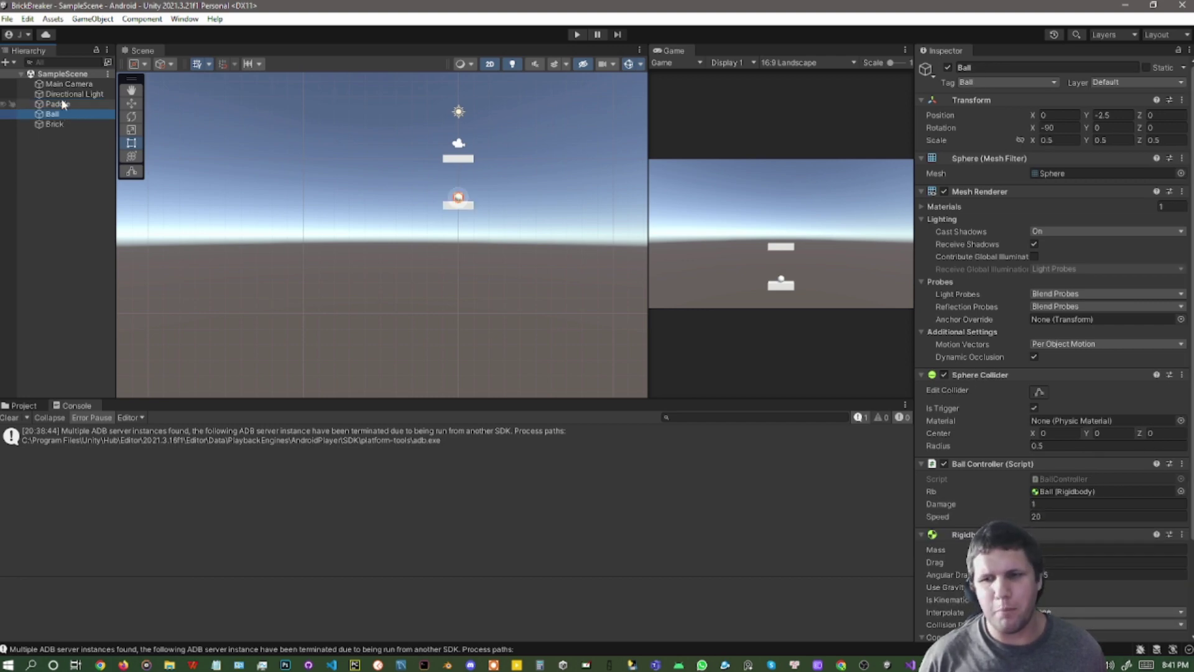
left_click(65, 105)
left_click(69, 122)
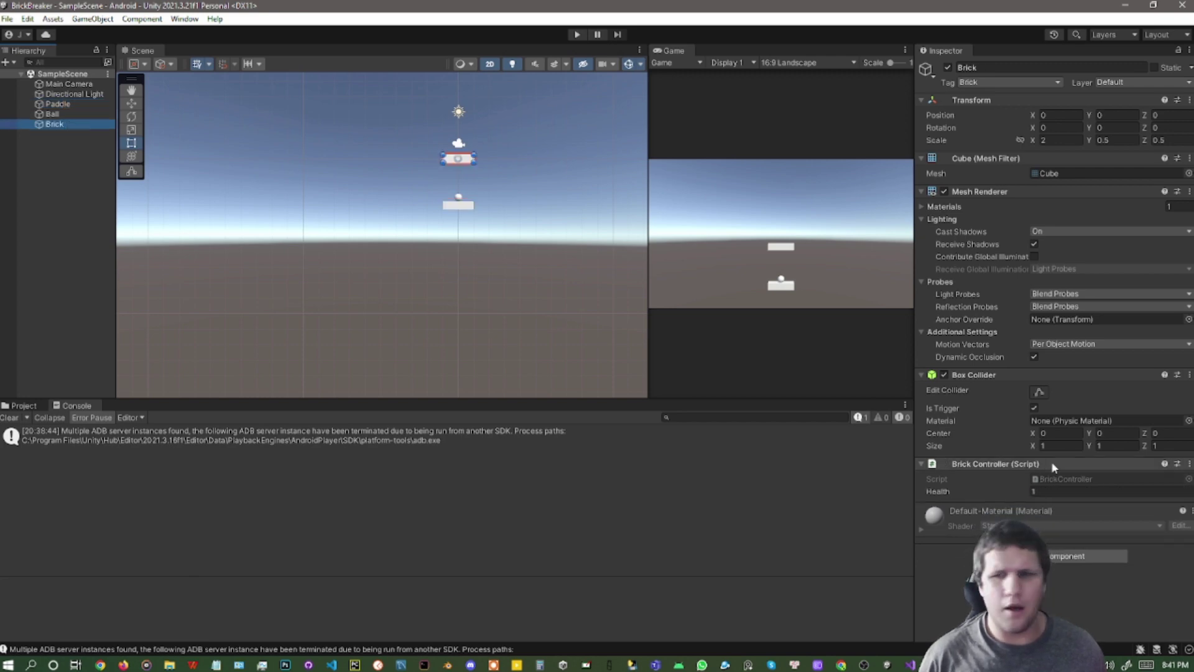
Open the Brick object's BrickController script in Visual Studio, review its "Enterd" print statement and return to Unity
left_click(1067, 480)
double_click(1067, 480)
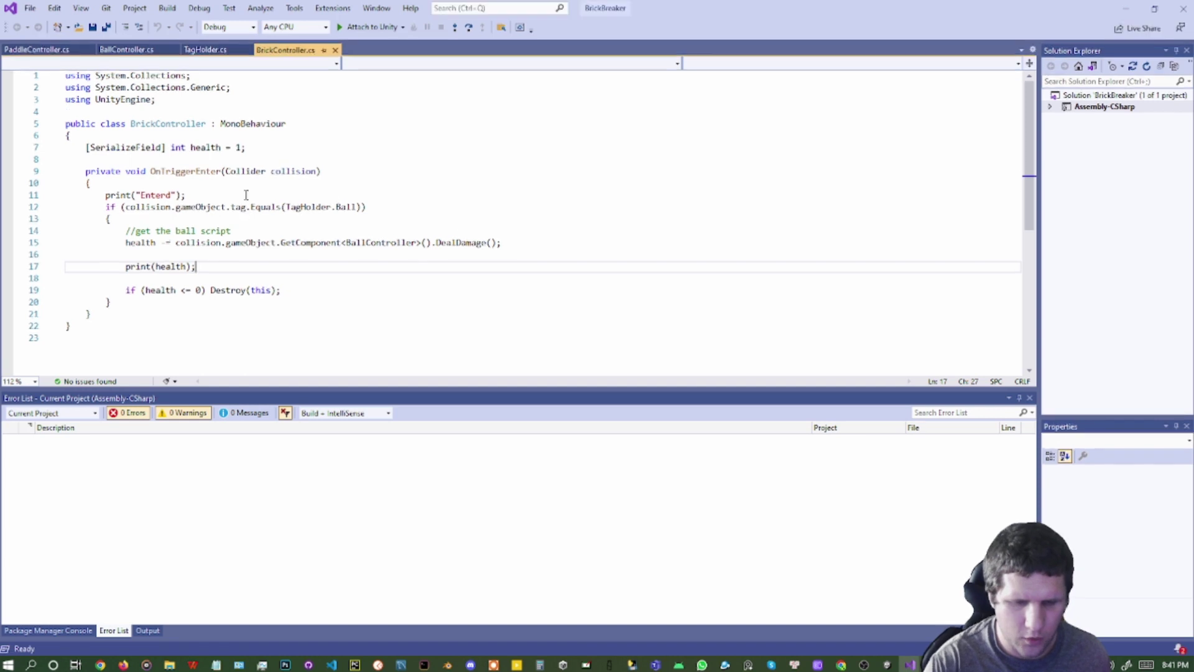
left_click_drag(190, 195, 212, 179)
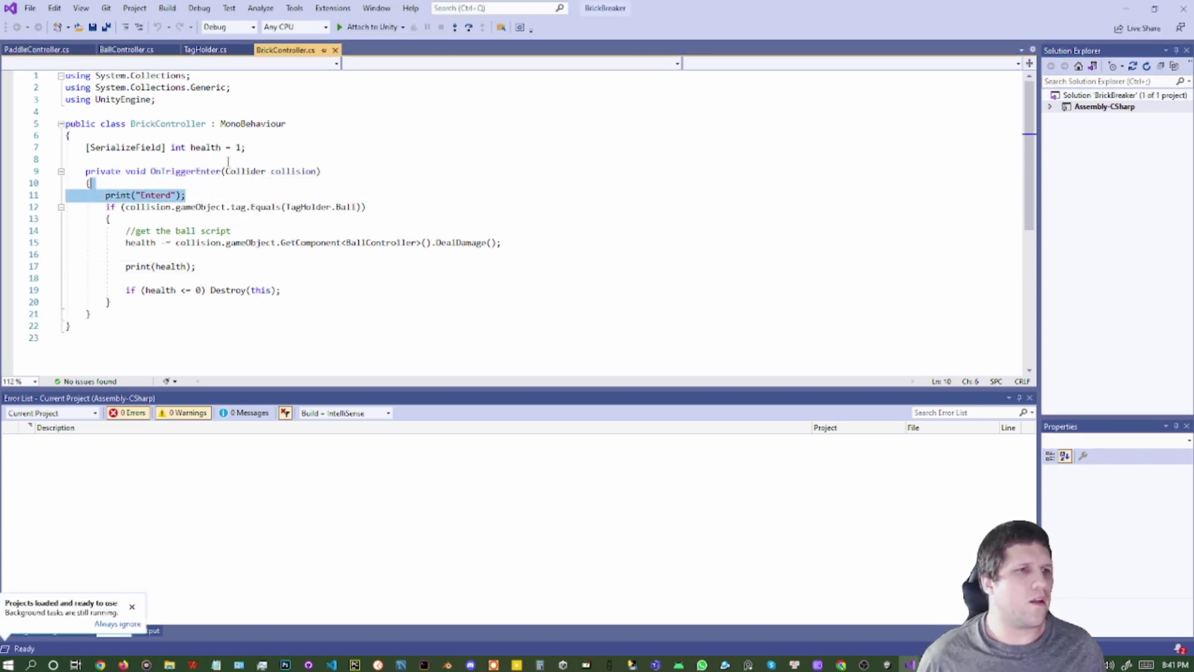
key("alt+Tab")
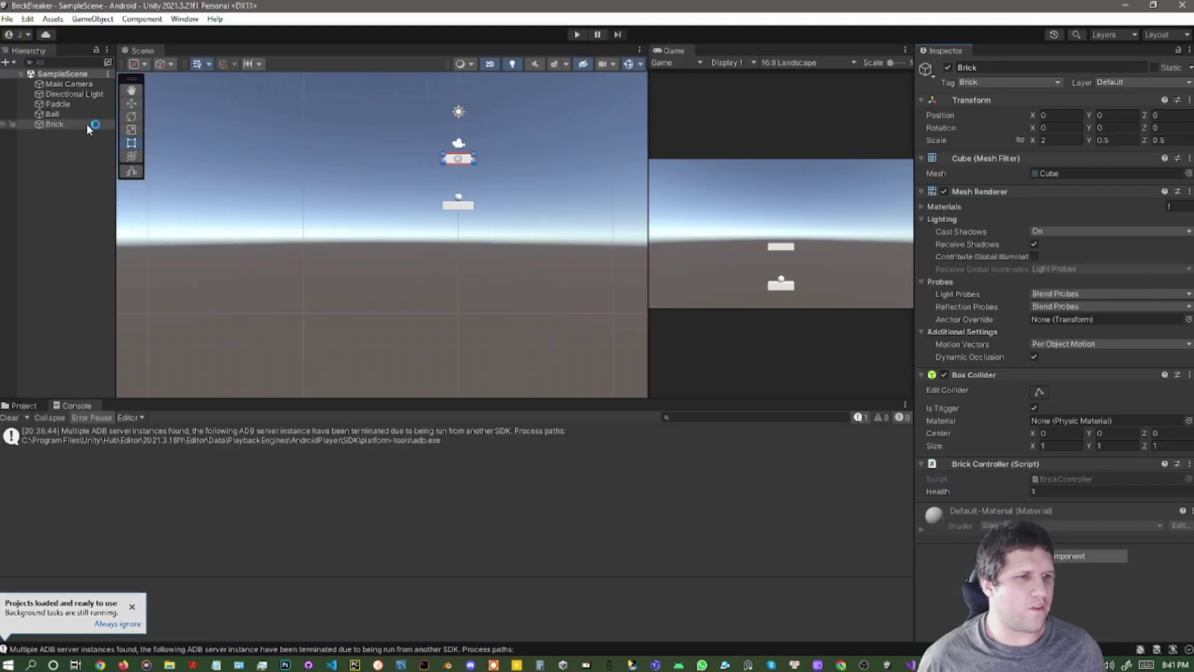
Run the game with the Ball selected to watch its collisions, and pause it
left_click(62, 115)
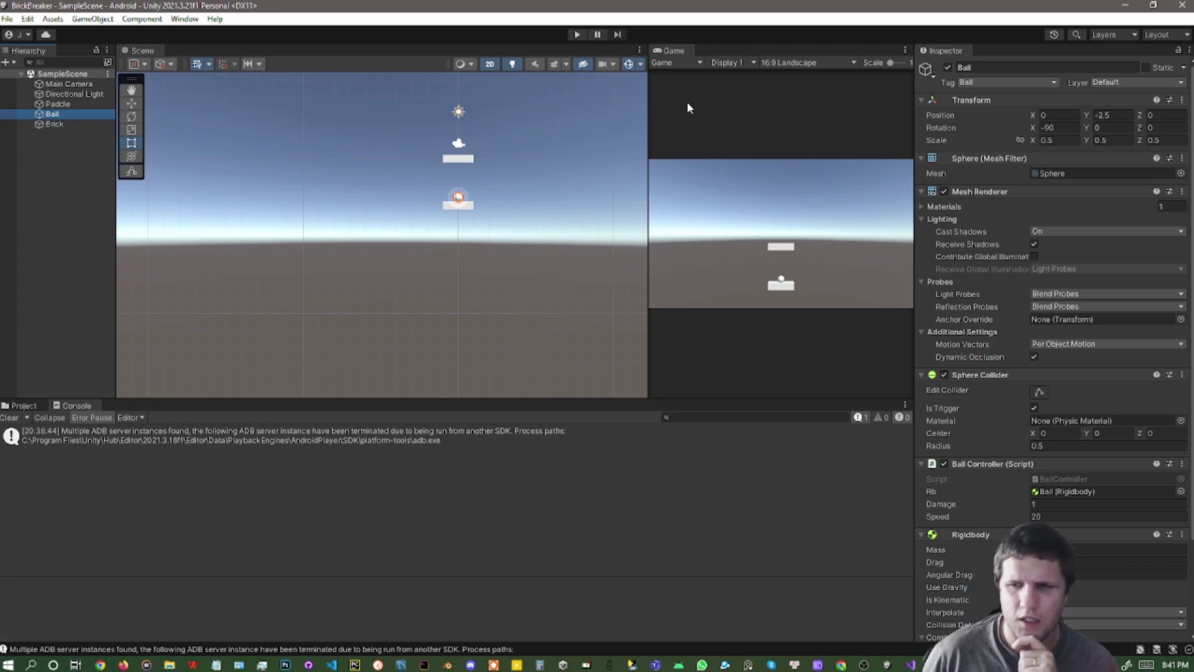
left_click(577, 34)
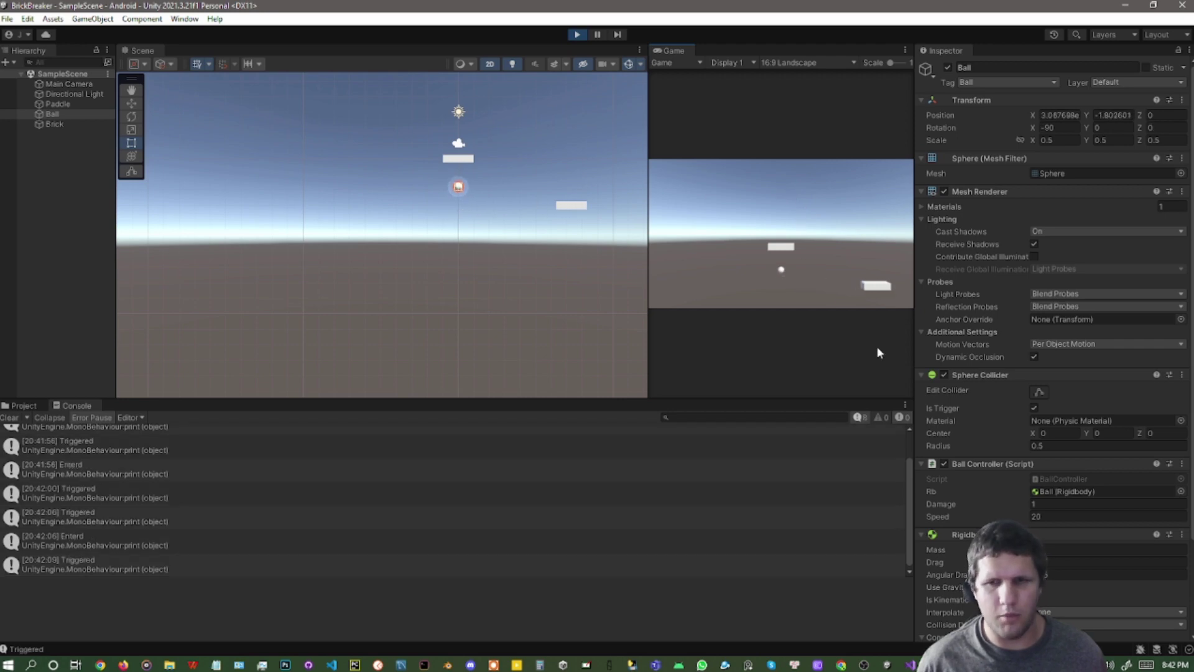
left_click(598, 35)
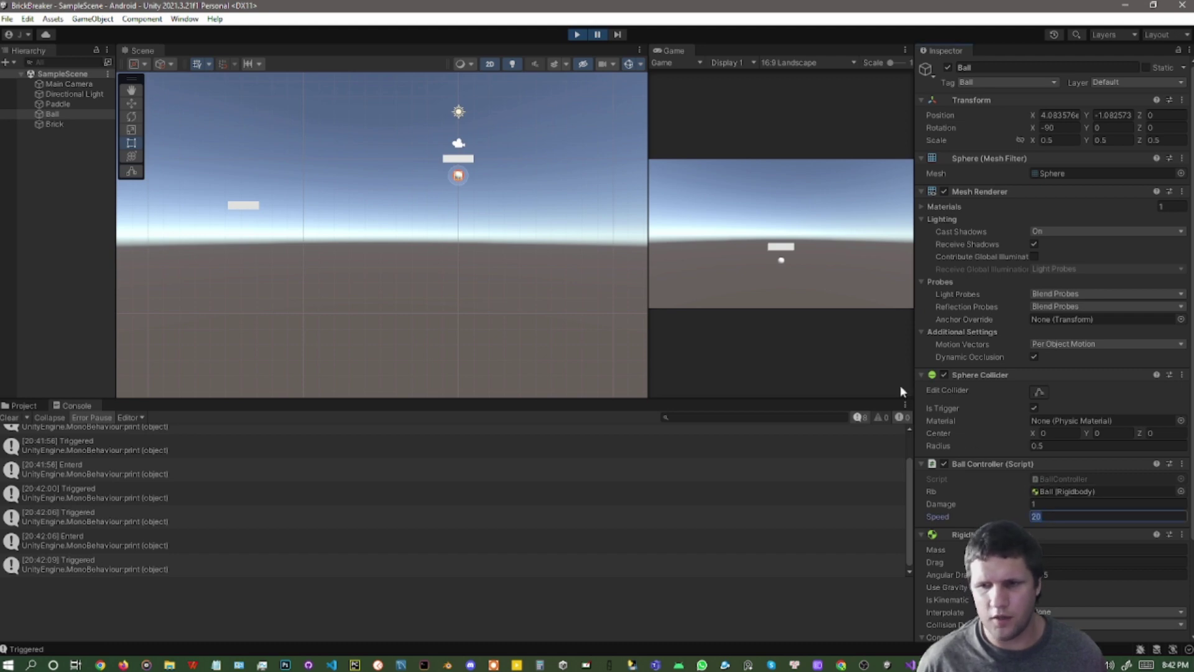
Set the Ball Controller's speed to 30 during the paused game and resume playing
type("10")
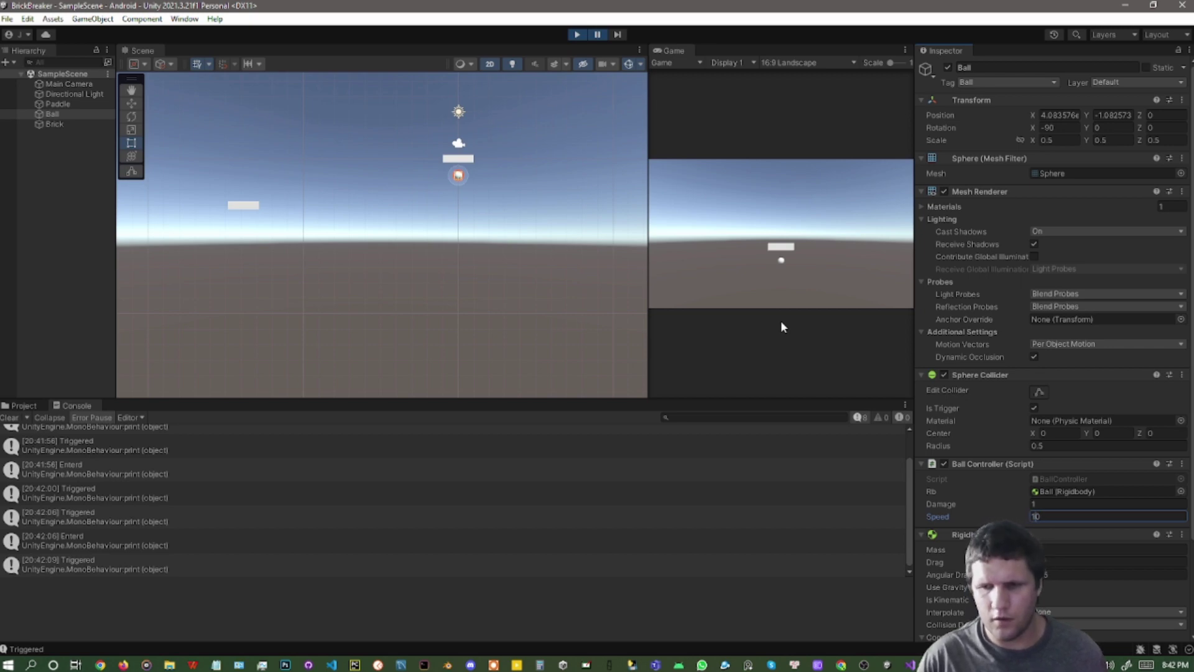
type("3")
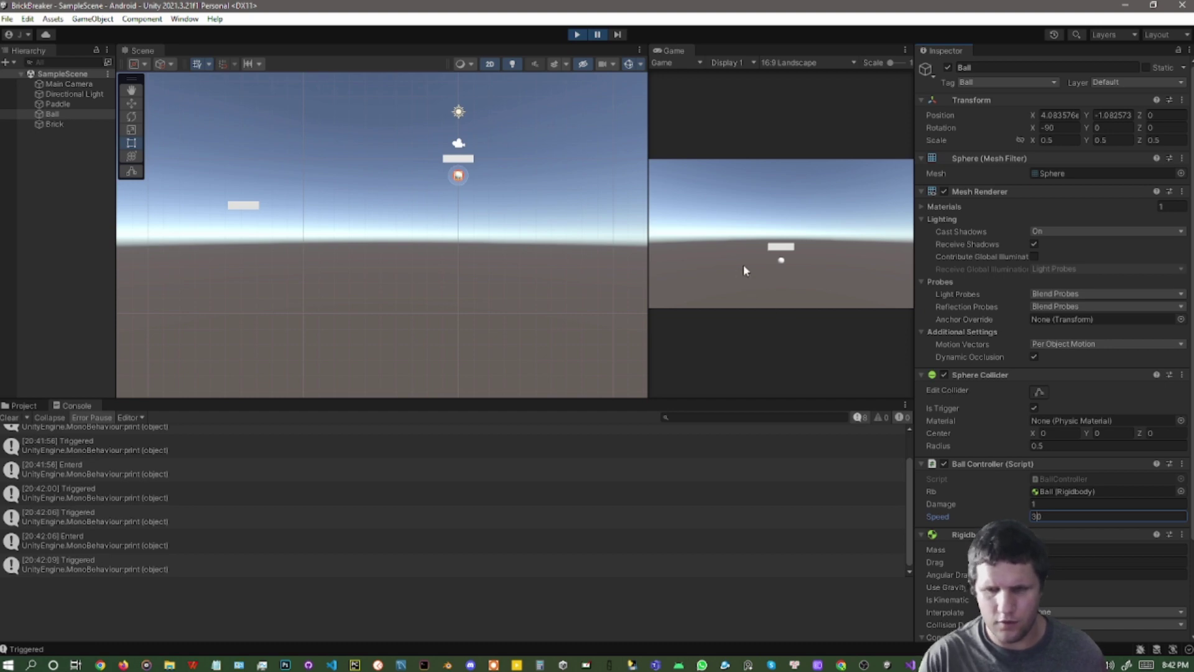
key("ctrl+s")
left_click(597, 34)
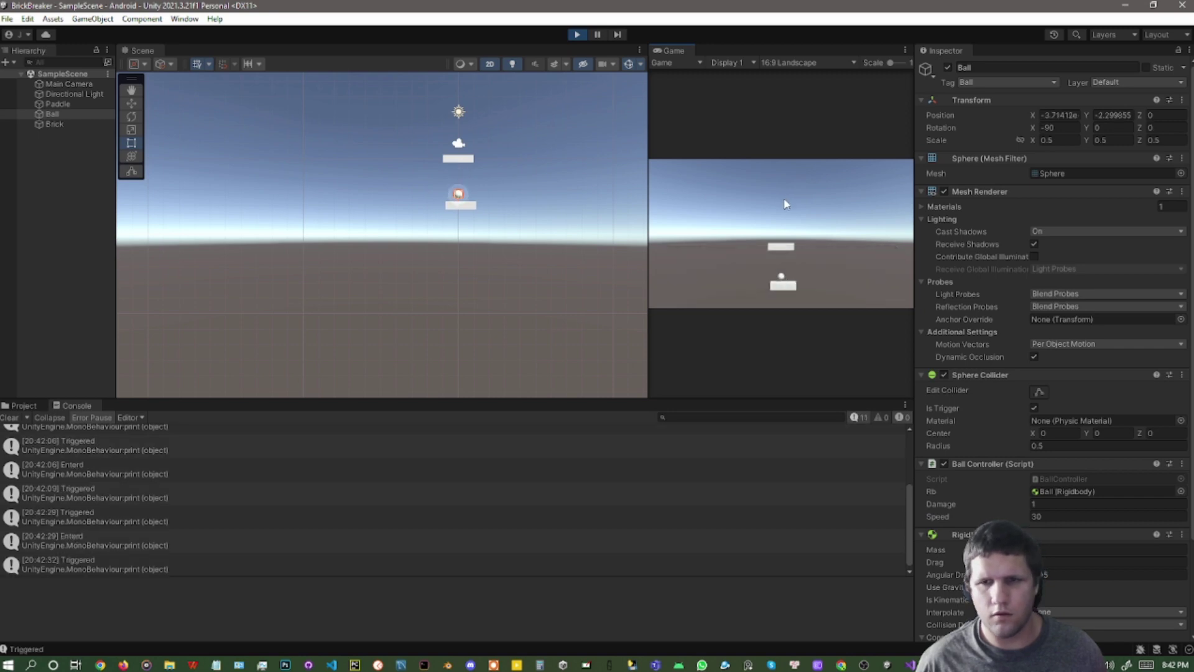
Raise the Ball's speed to 50 and again to 75 while the game is running
left_click(1047, 513)
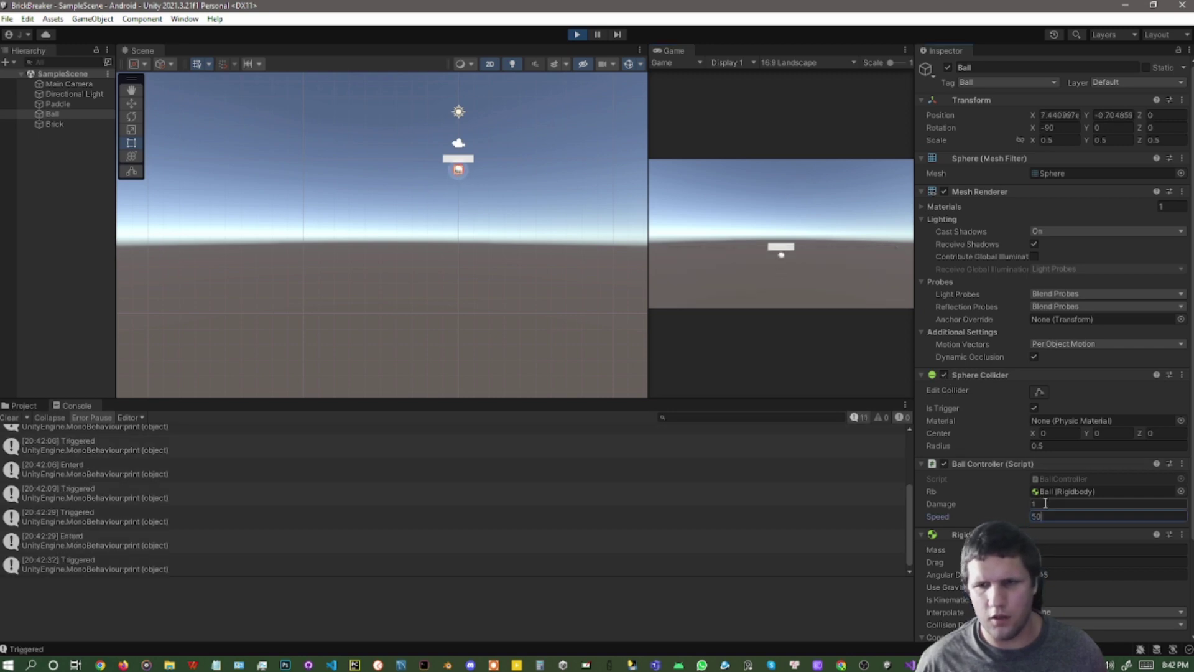
left_click(808, 306)
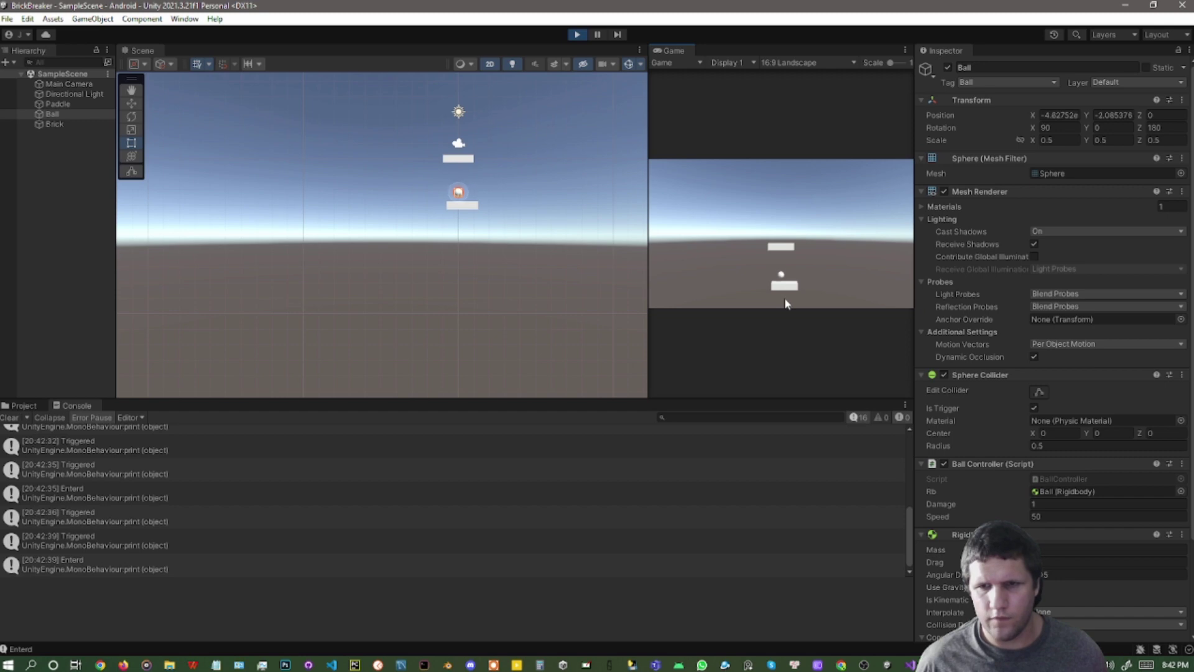
left_click(1047, 515)
type("75")
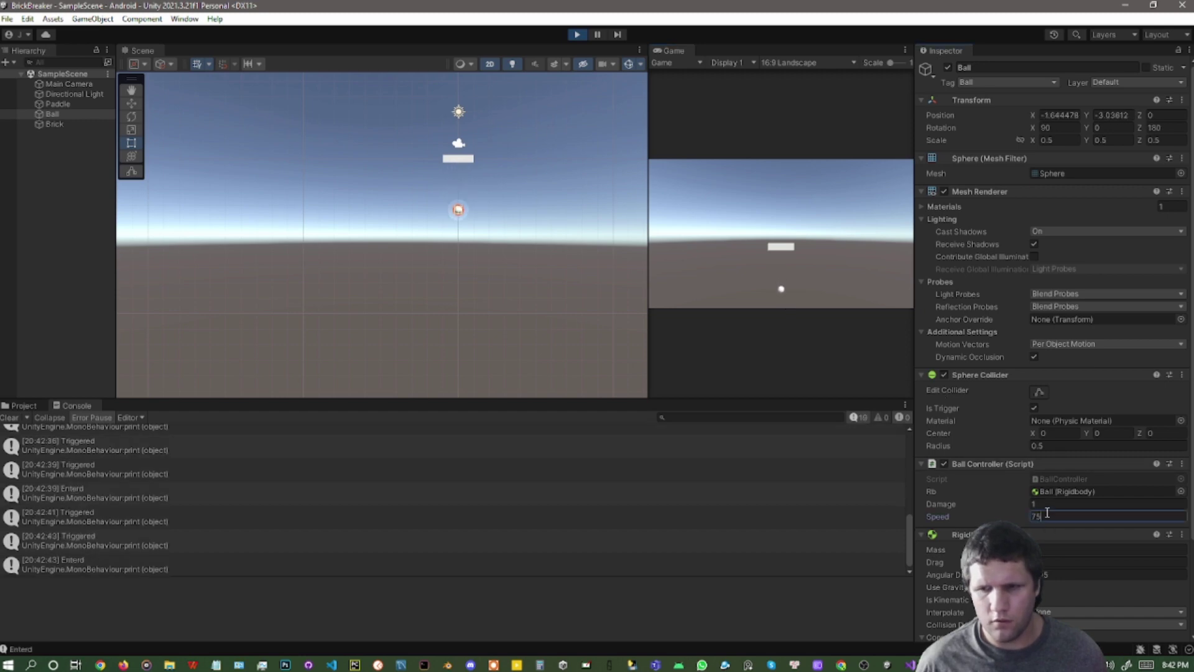
key("Return")
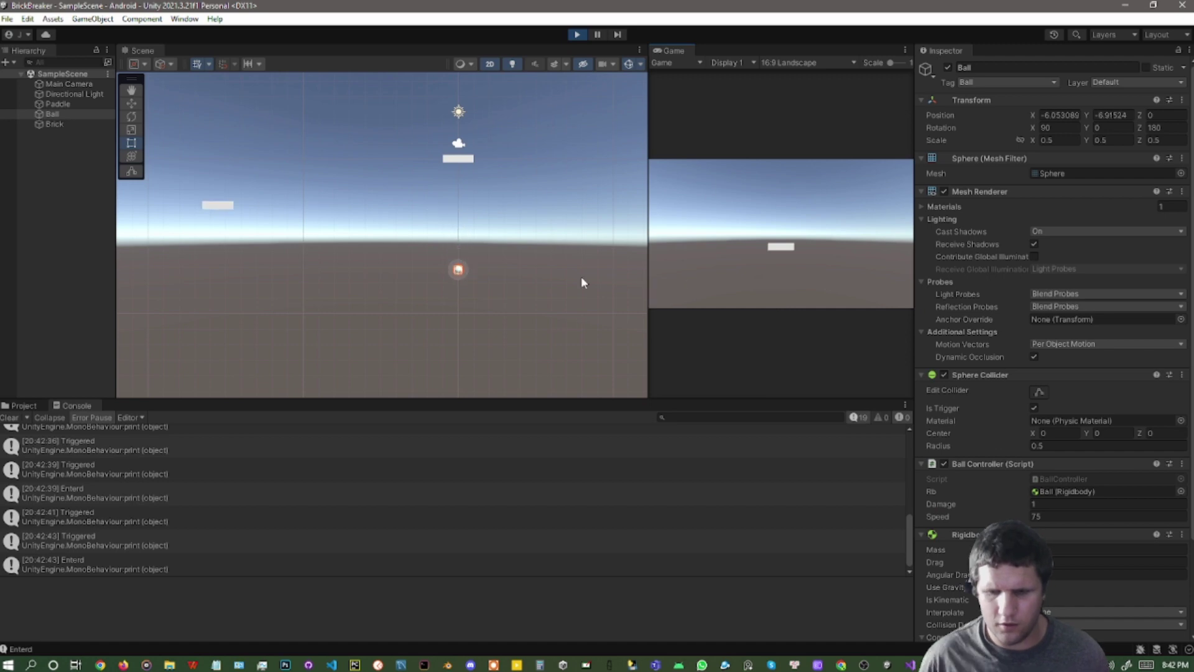
Set the Ball's Y position to -1 to bring it back into play, test the bouncing and stop the game
left_click(1110, 116)
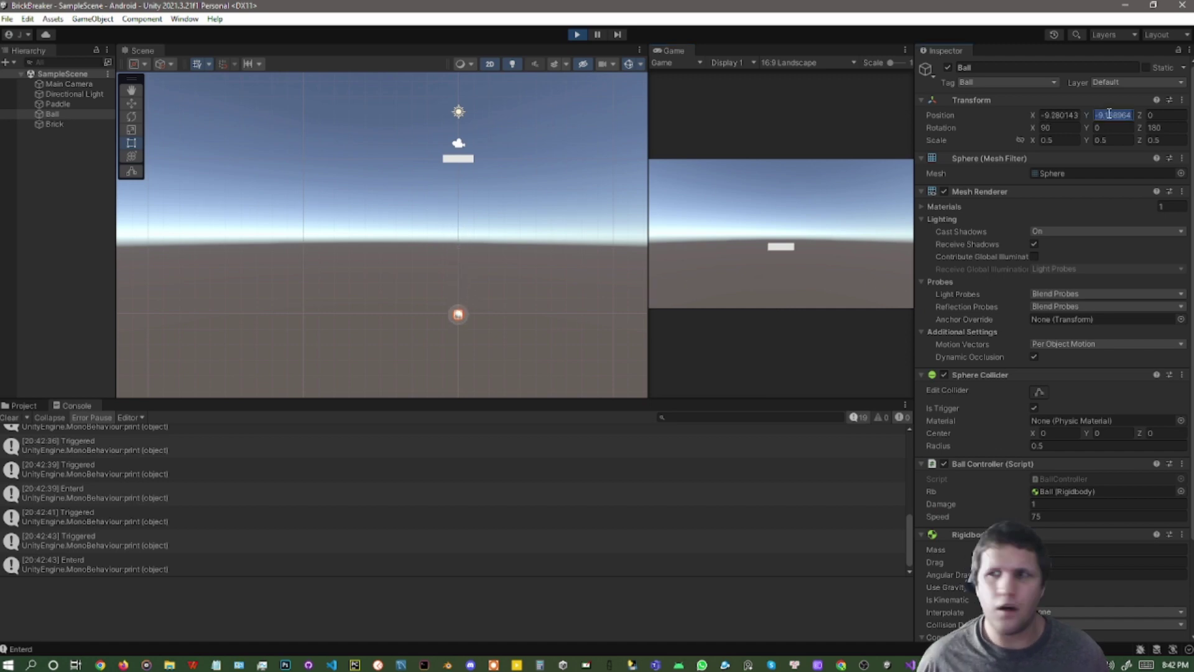
type("0")
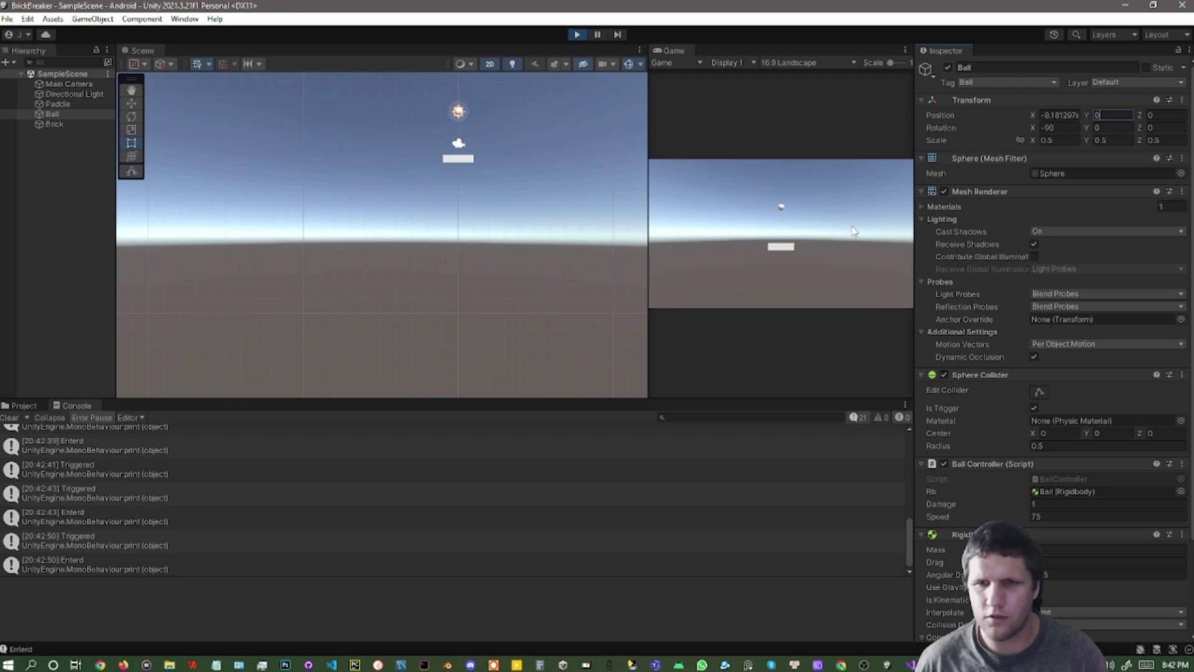
type("-1")
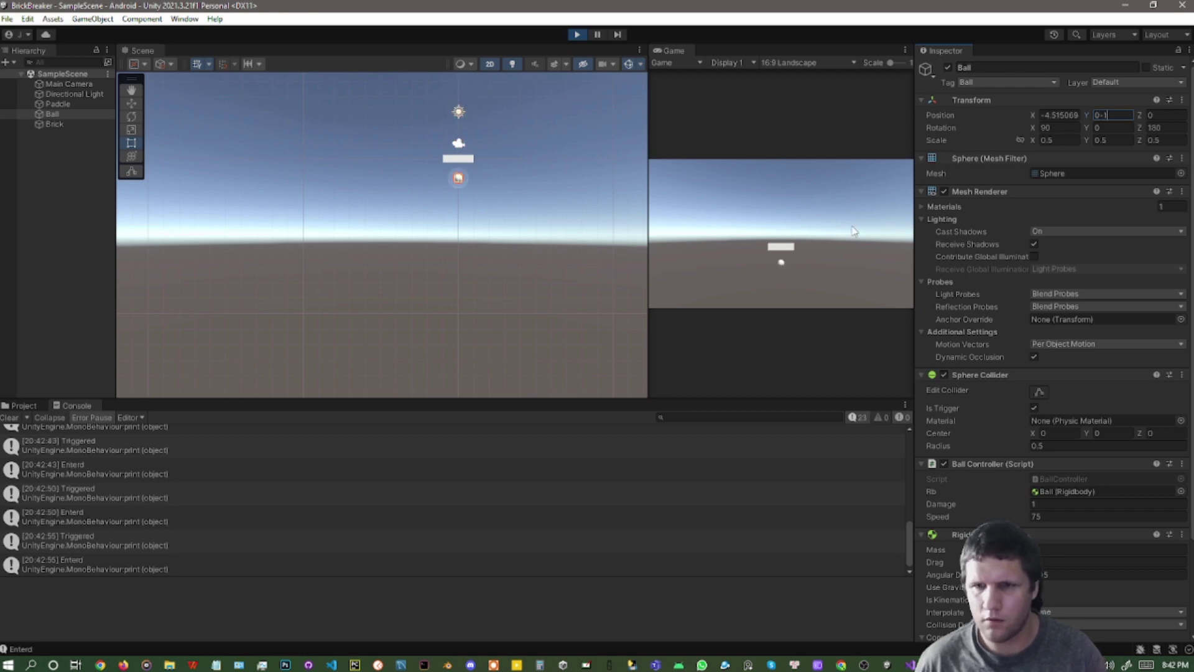
key("Return")
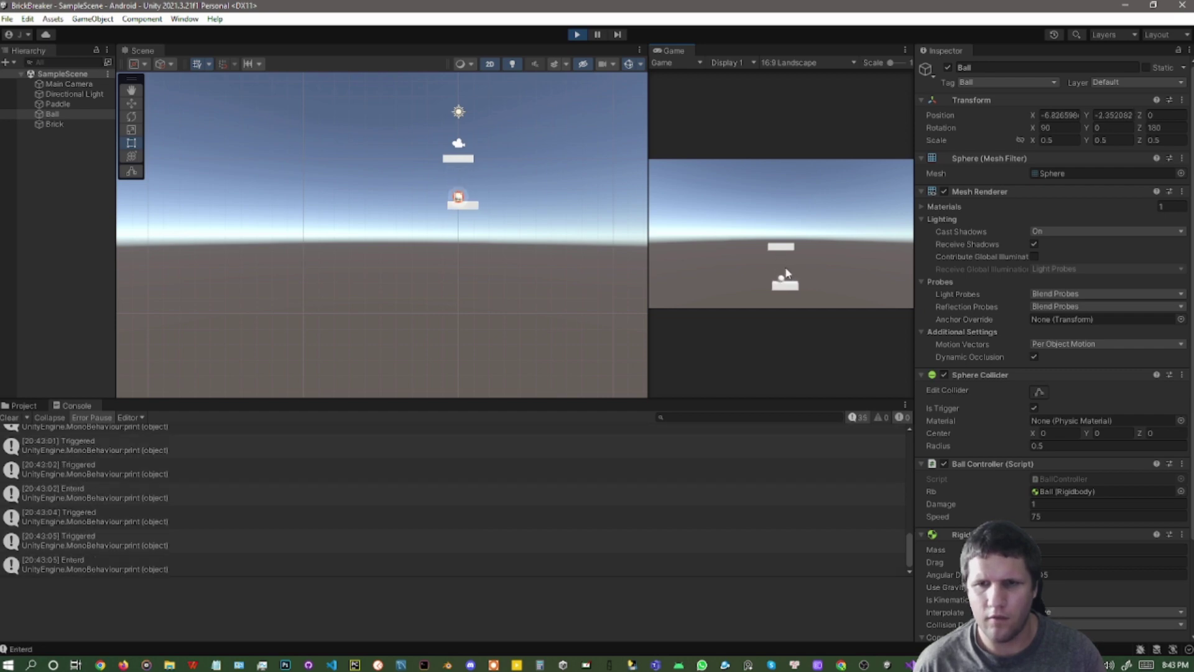
left_click(576, 35)
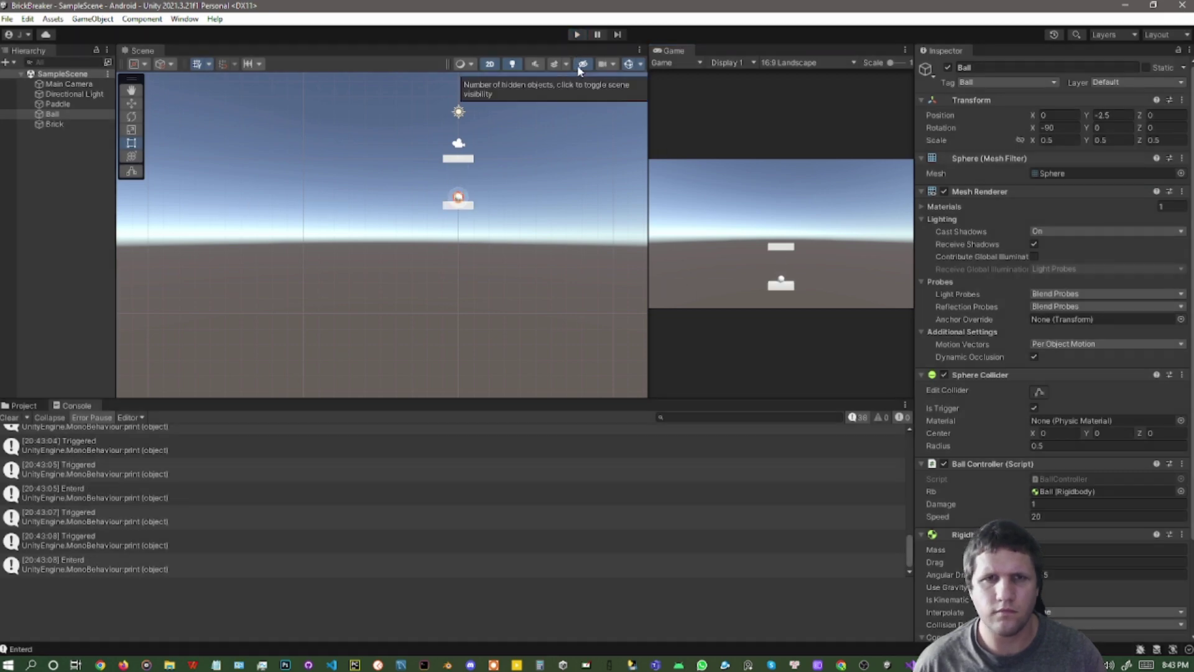
Switch to Visual Studio and examine the BrickController's health subtraction, DealDamage call, print and destroy condition
key("alt+Tab")
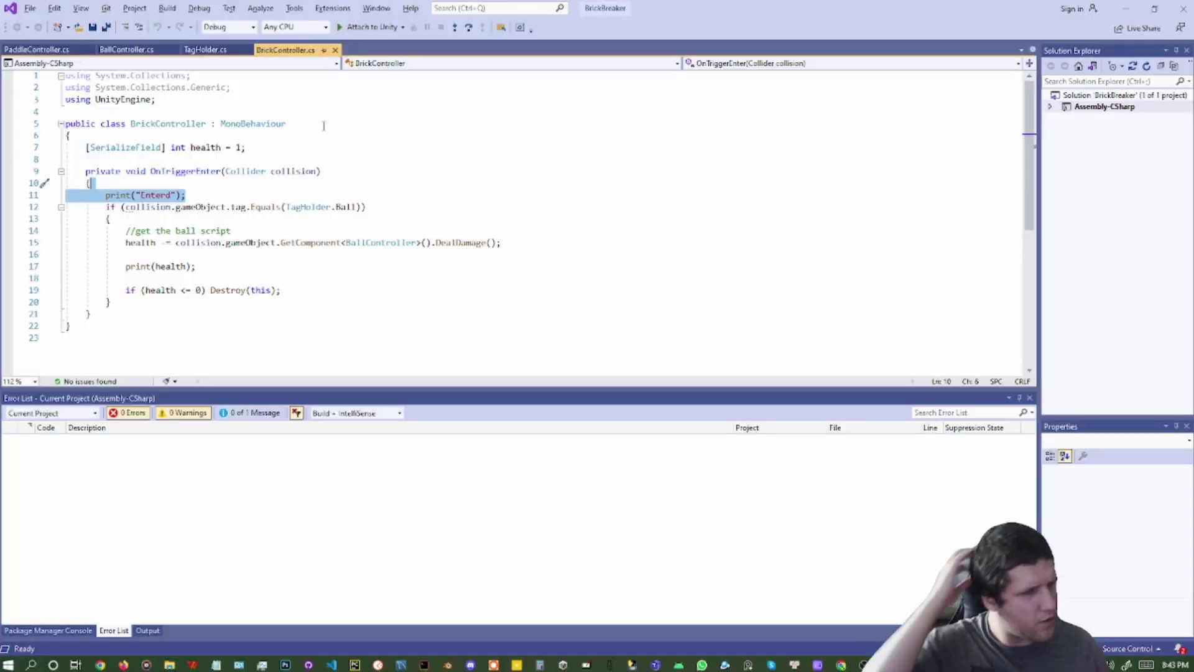
left_click(189, 290)
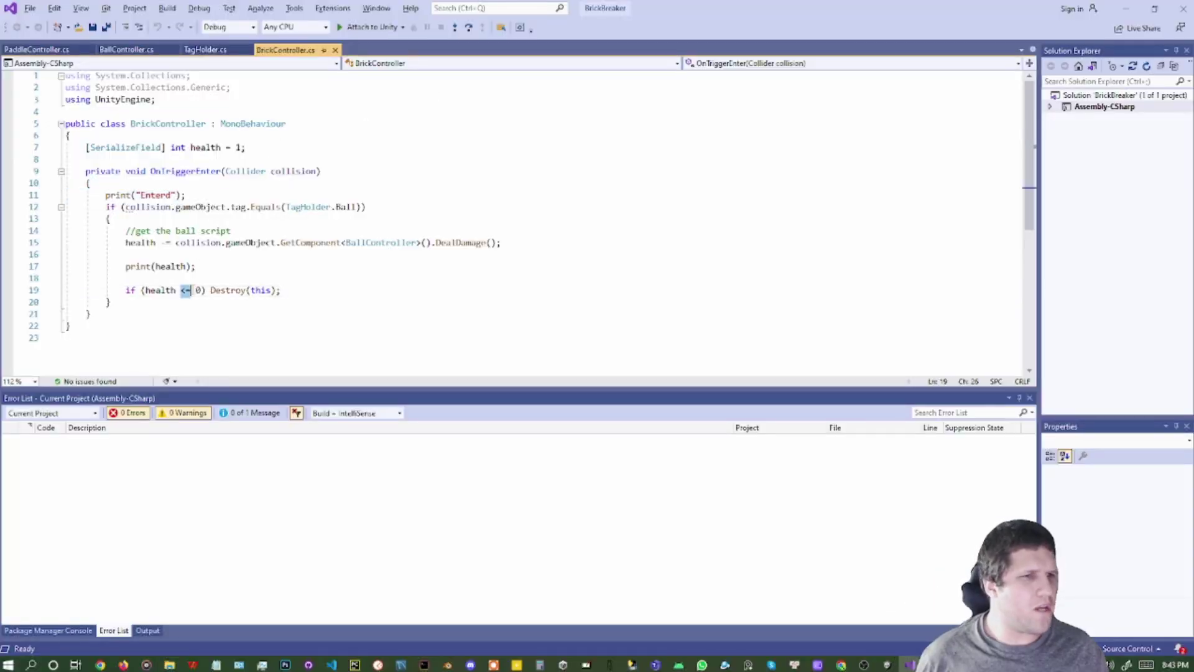
double_click(179, 267)
double_click(168, 244)
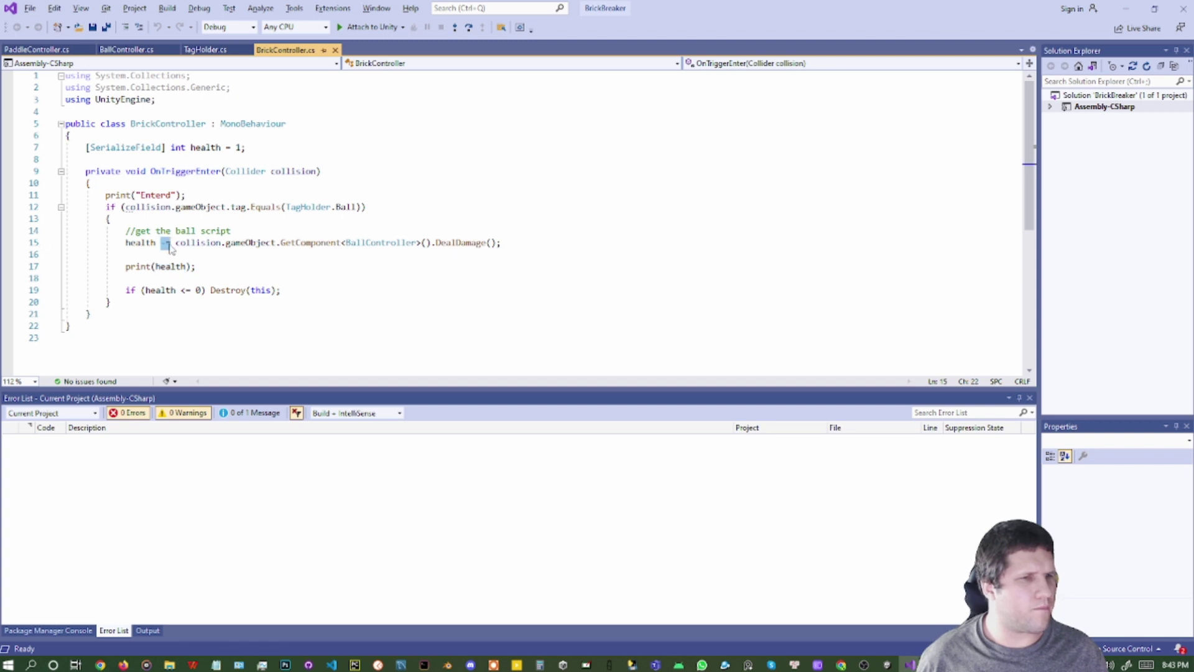
double_click(463, 243)
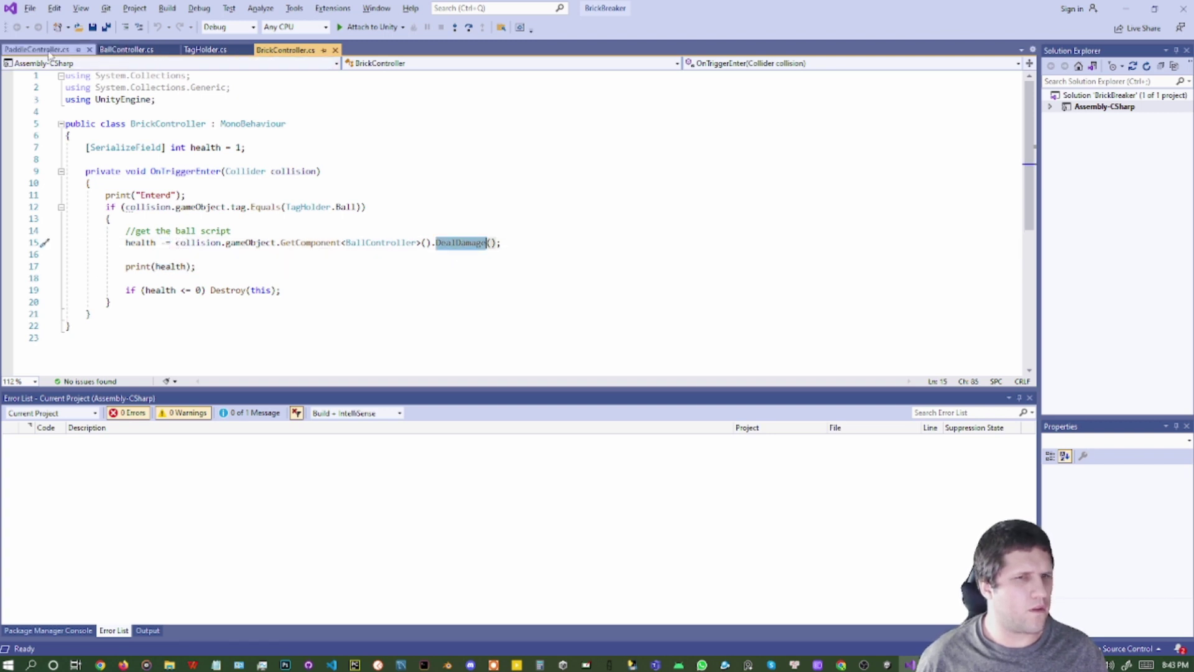
Check the DealDamage method and damage field in the BallController script and return to the BrickController script
left_click(126, 50)
scroll(212, 172, "down", 5)
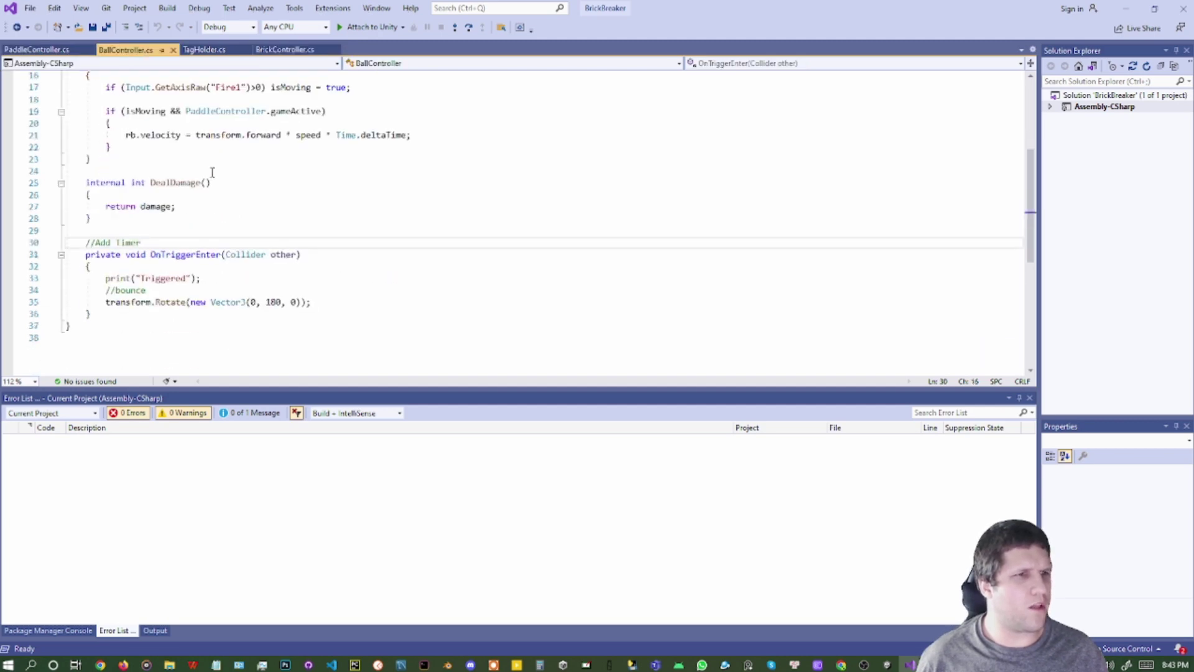
left_click(173, 206)
scroll(173, 206, "up", 5)
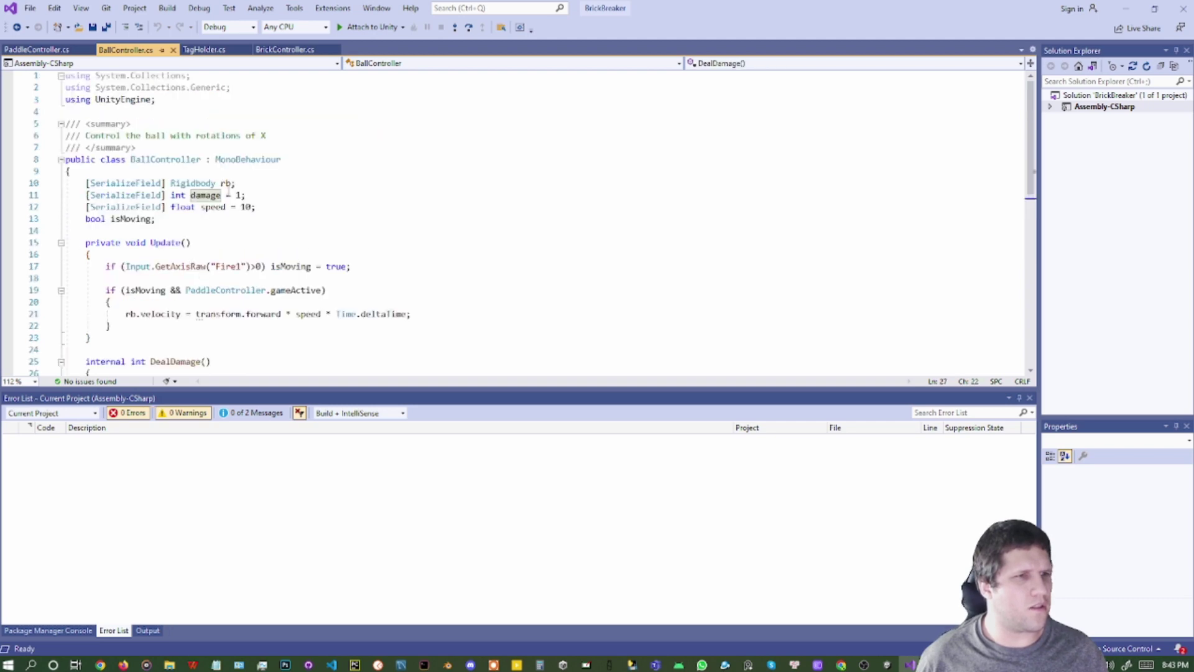
scroll(230, 195, "down", 3)
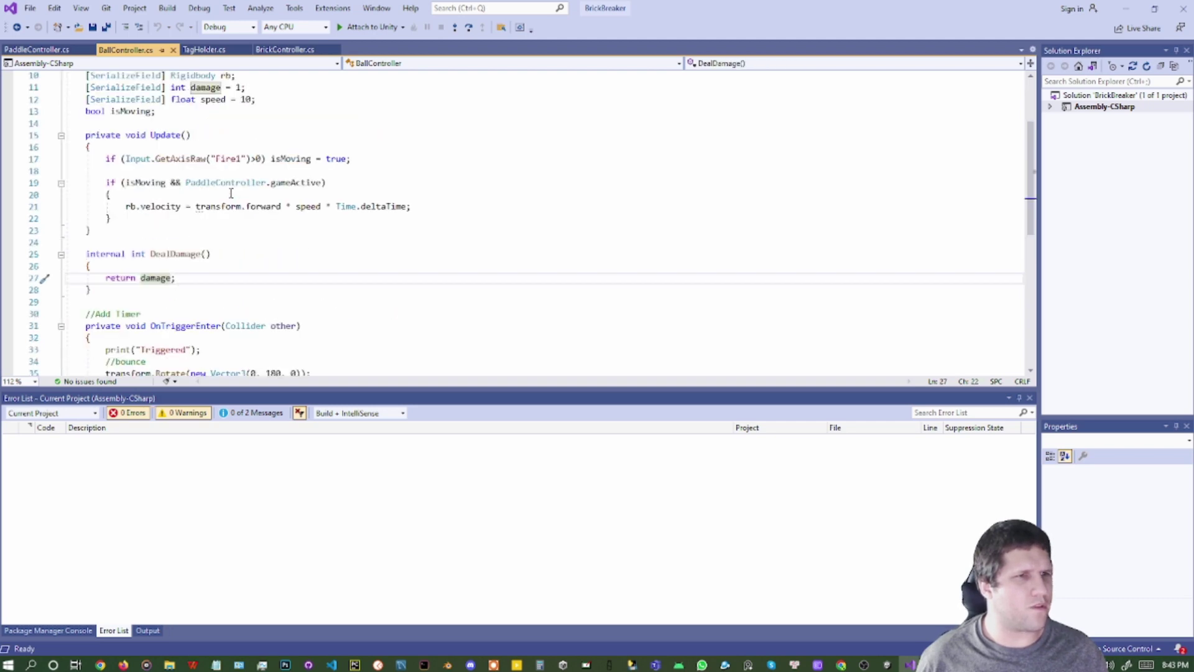
left_click(277, 52)
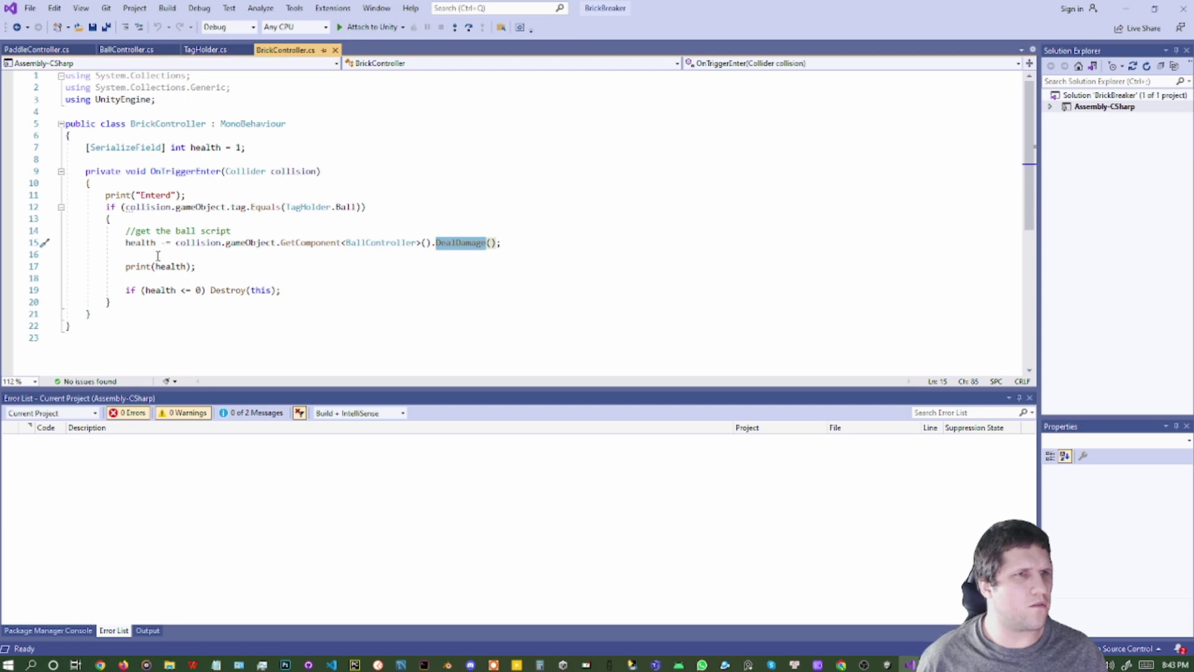
Switch to Unity, review the collision messages in the console and return to the BrickController script in Visual Studio
key("alt+Tab")
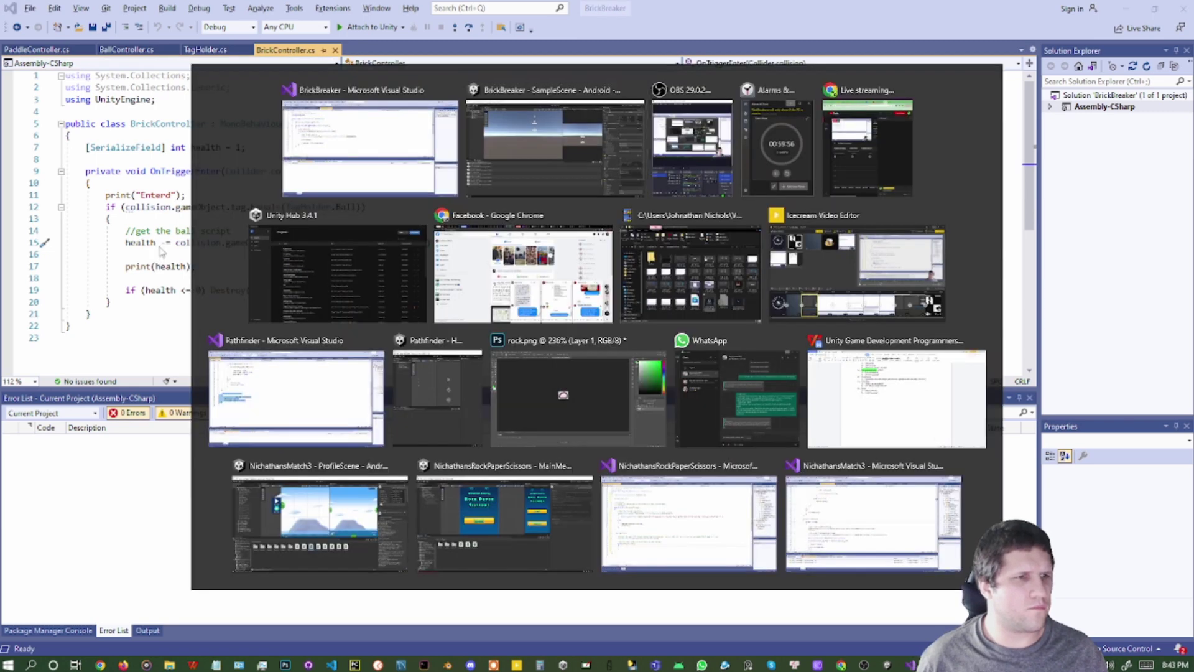
scroll(133, 490, "up", 5)
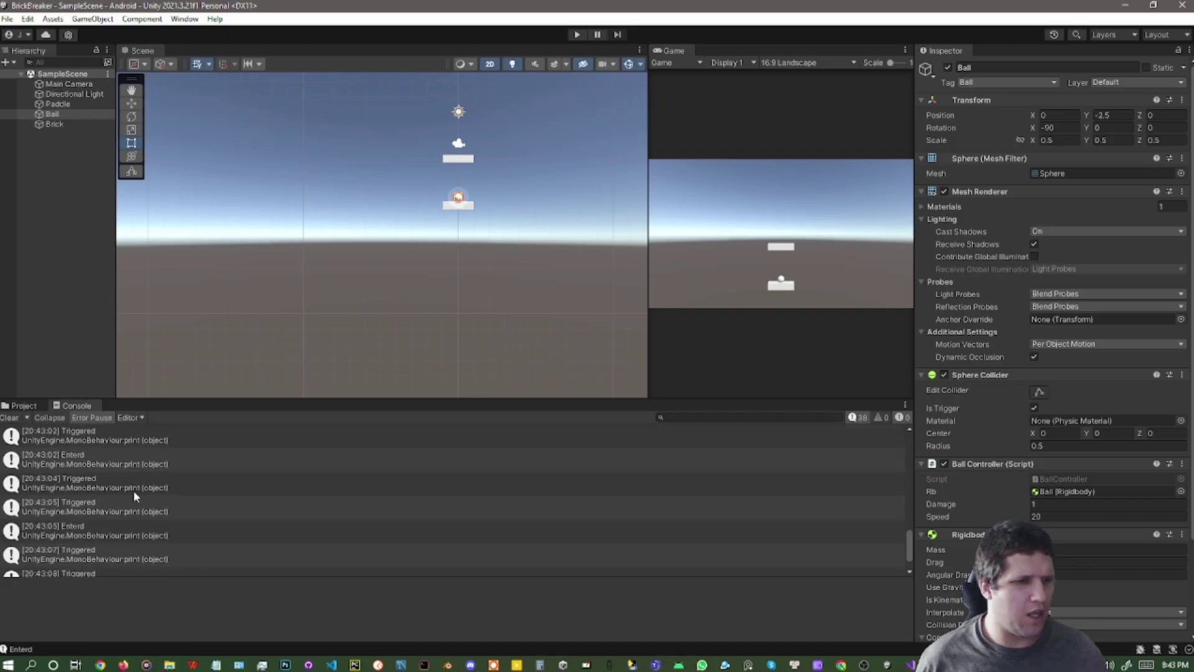
key("alt+Tab")
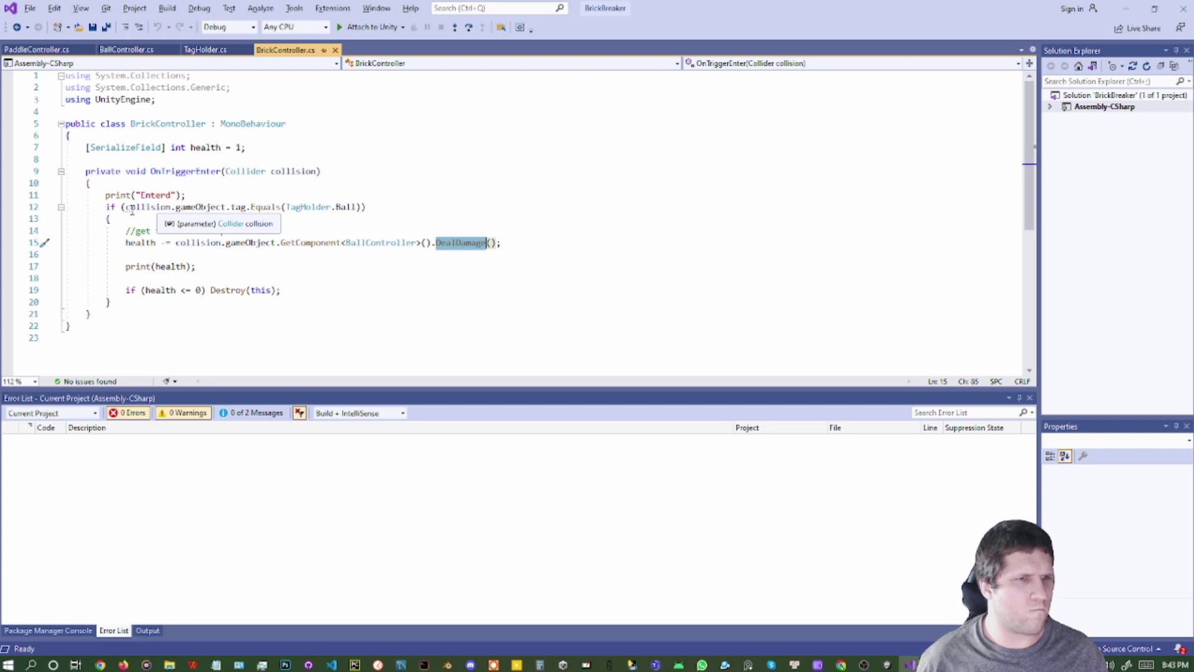
Extend the "Enterd" print in the BrickController's OnTriggerEnter with collision.gameObject.tag and save the script
left_click_drag(126, 207, 226, 208)
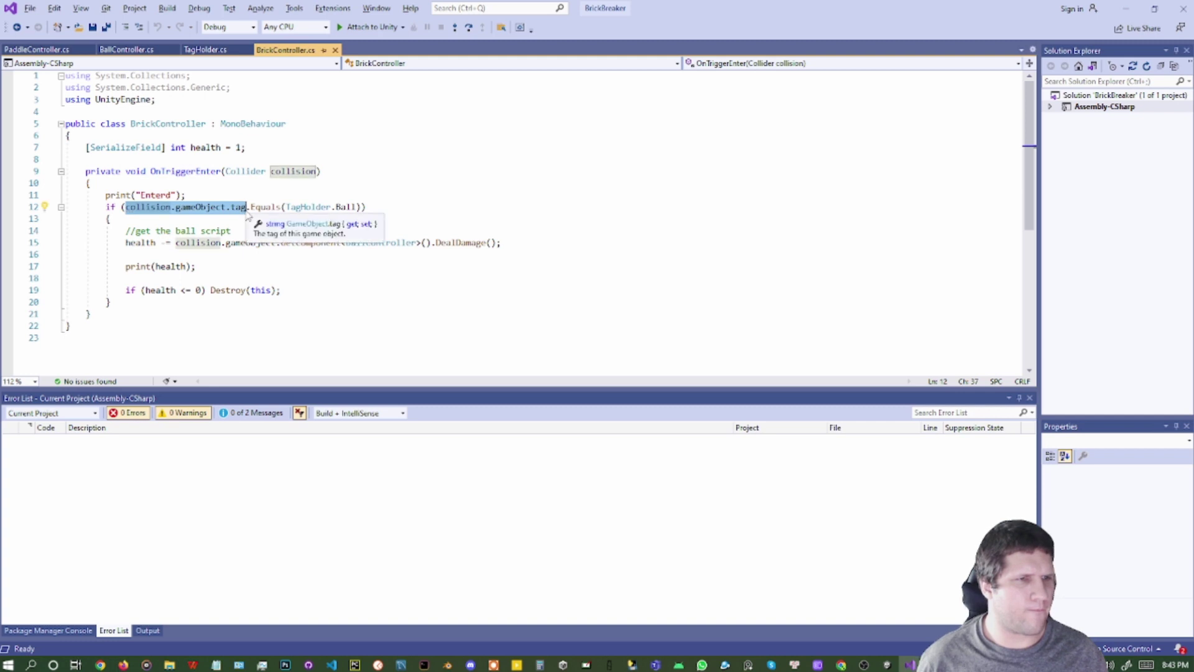
left_click(171, 194)
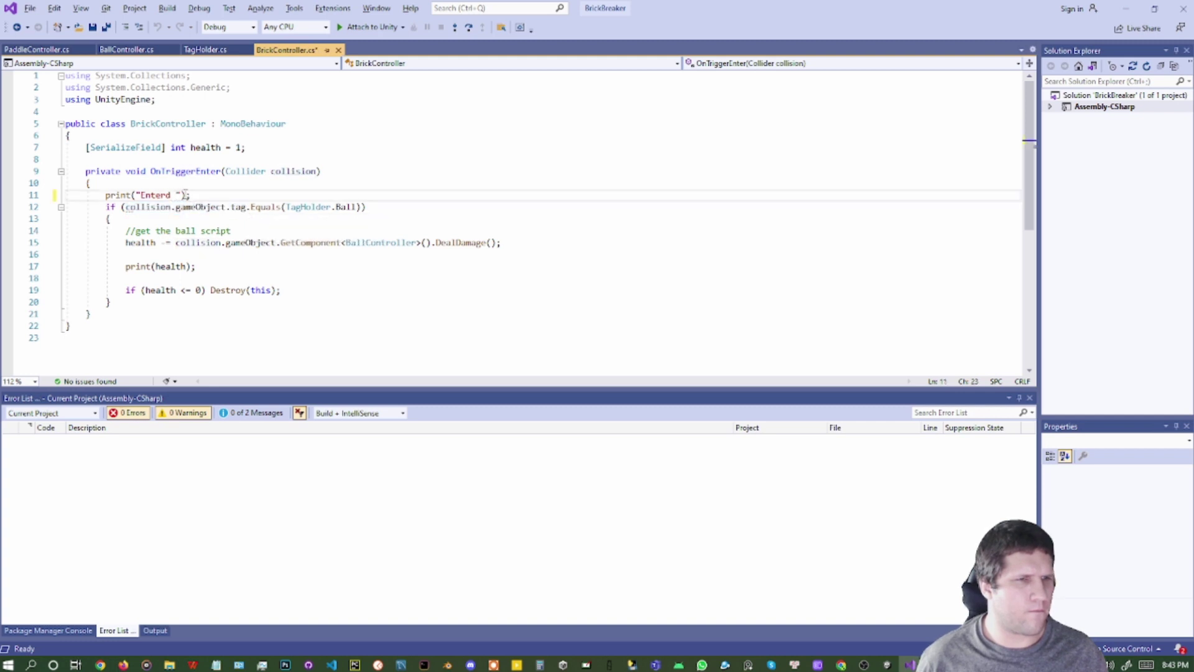
key("Right")
type("collision.gameObject.tag")
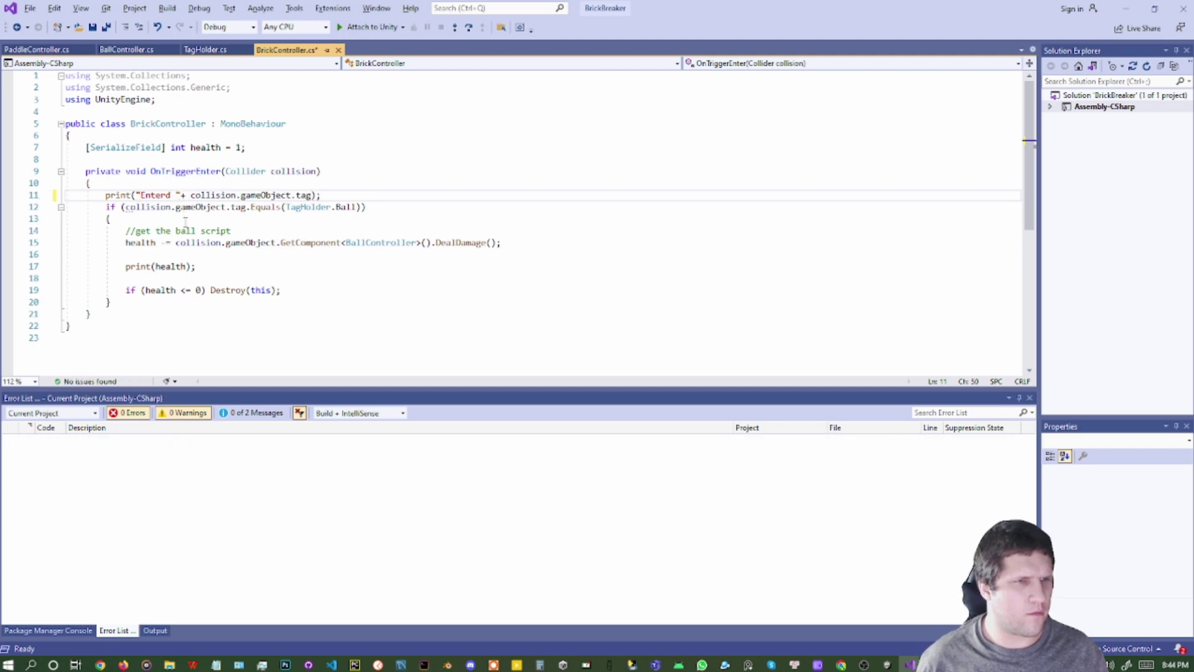
key("ctrl+s")
key("alt+Tab")
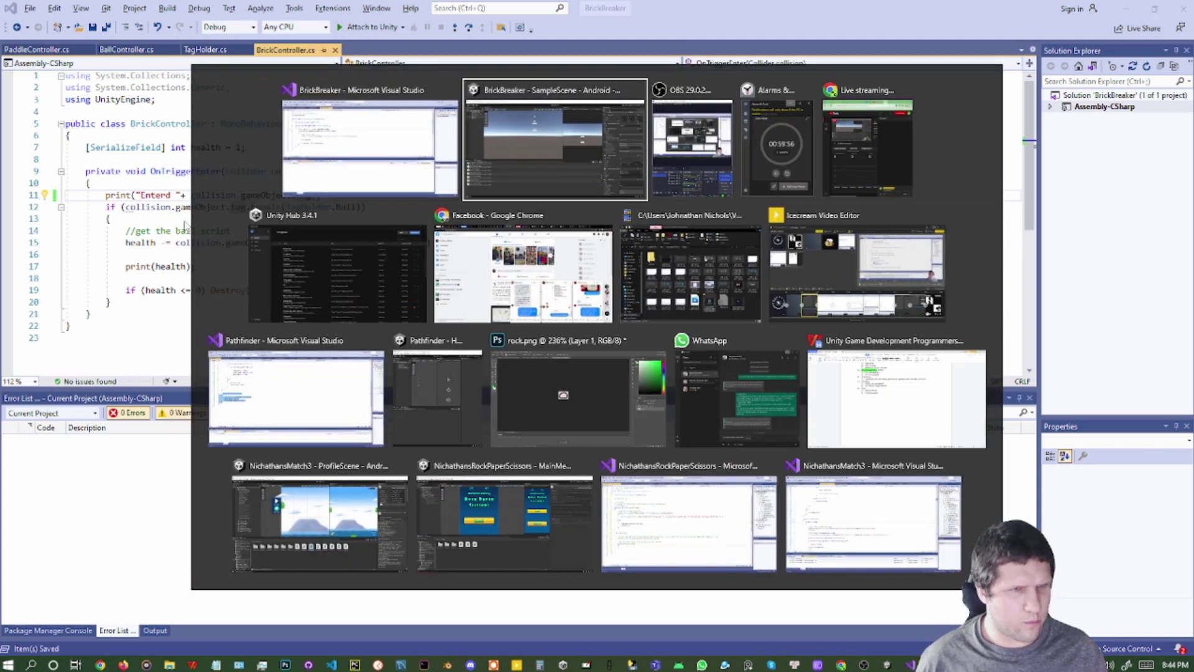
key("Escape")
Remove the "Triggered" print line from OnTriggerEnter in the BallController script and save it
left_click(205, 49)
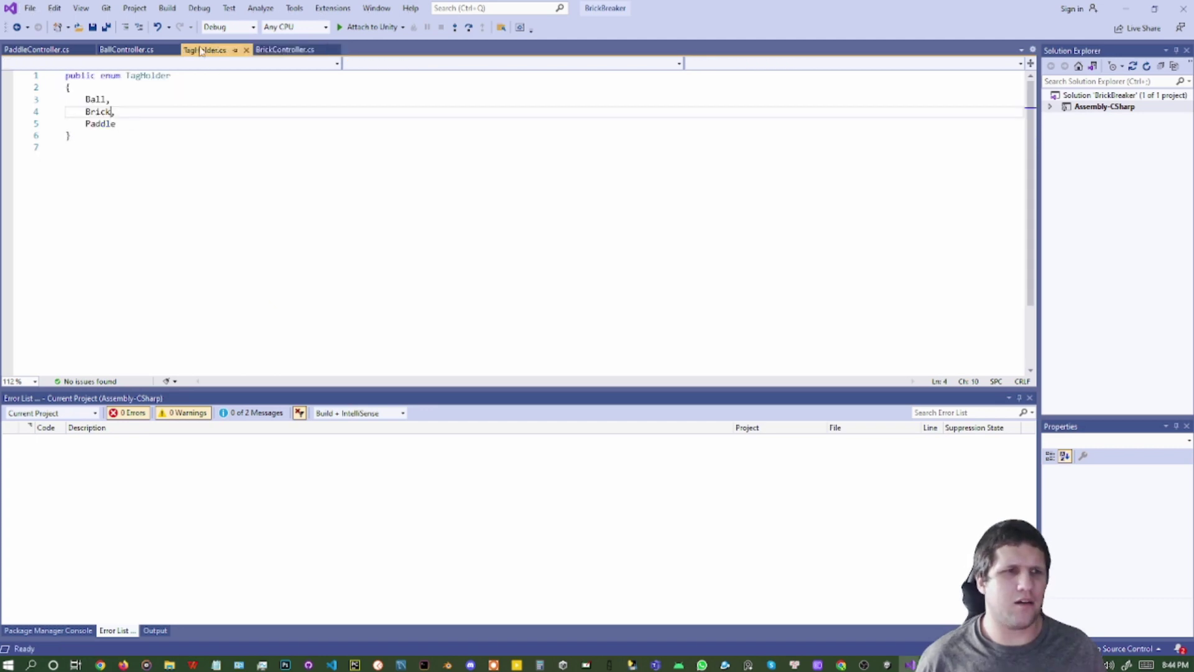
left_click(127, 50)
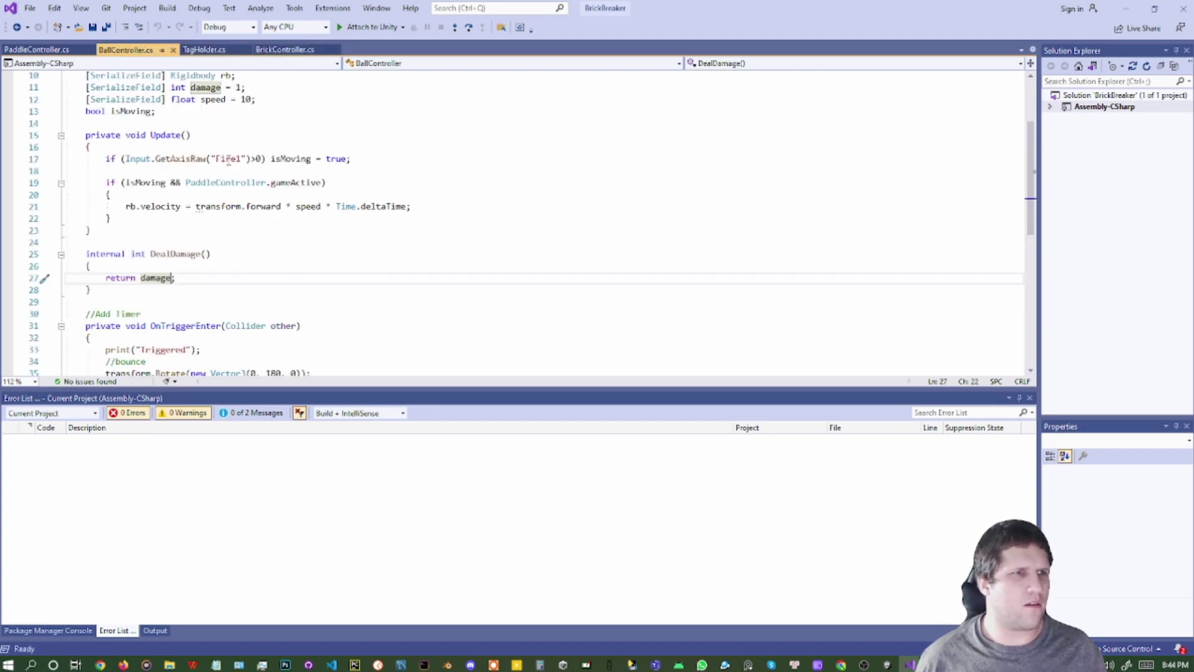
scroll(206, 237, "down", 3)
left_click_drag(200, 242, 206, 234)
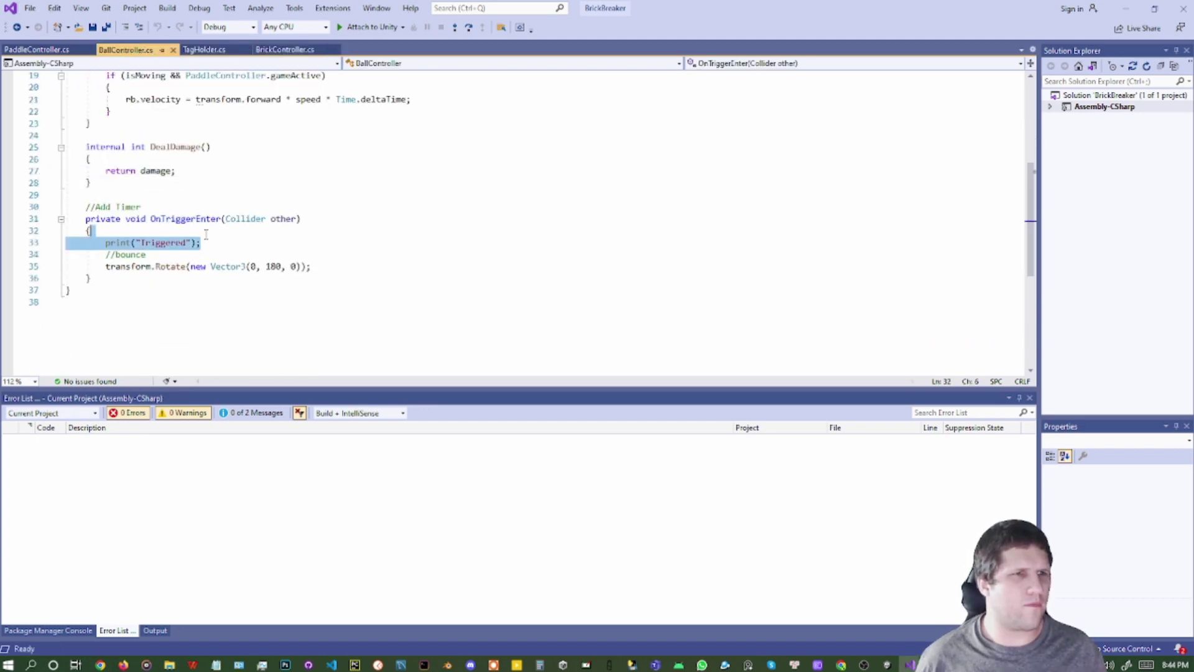
key("Delete")
key("ctrl+s")
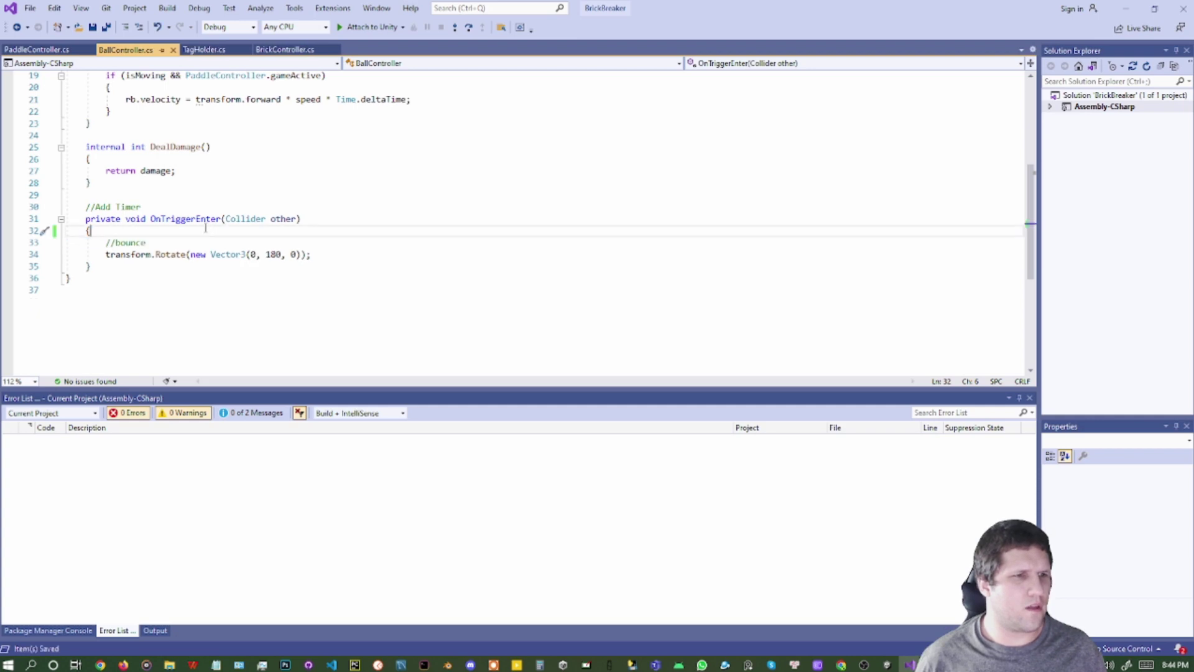
Set the default value of the speed field in the BallController script to 80 and save the script
left_click(61, 50)
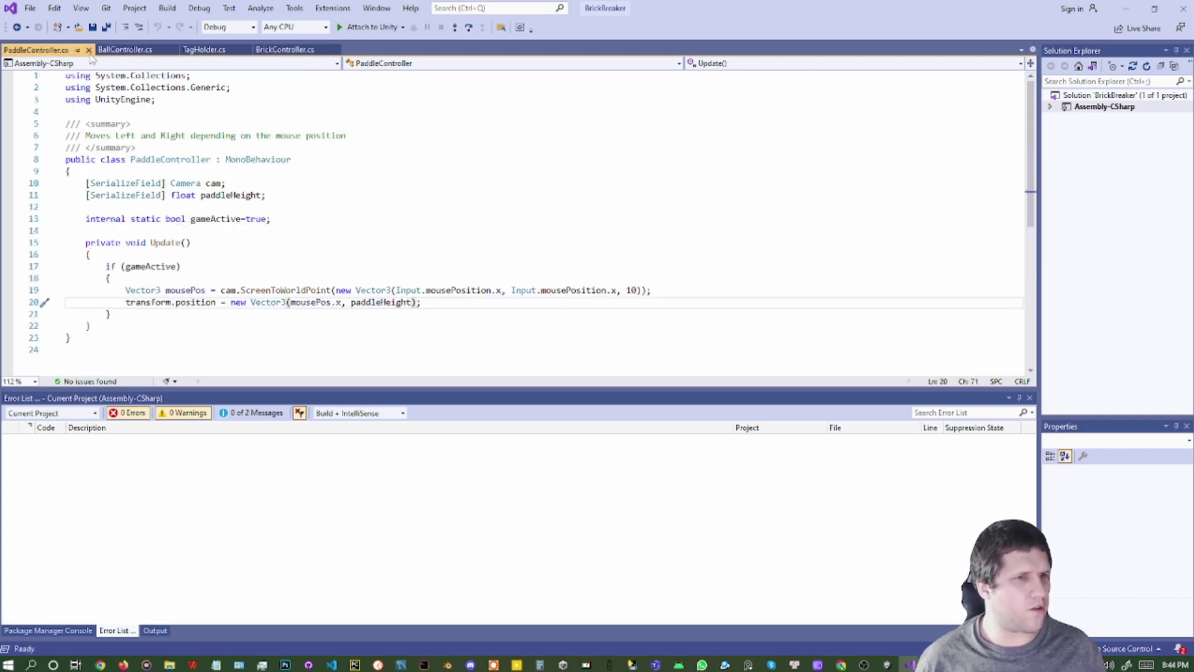
left_click(125, 49)
scroll(138, 153, "up", 5)
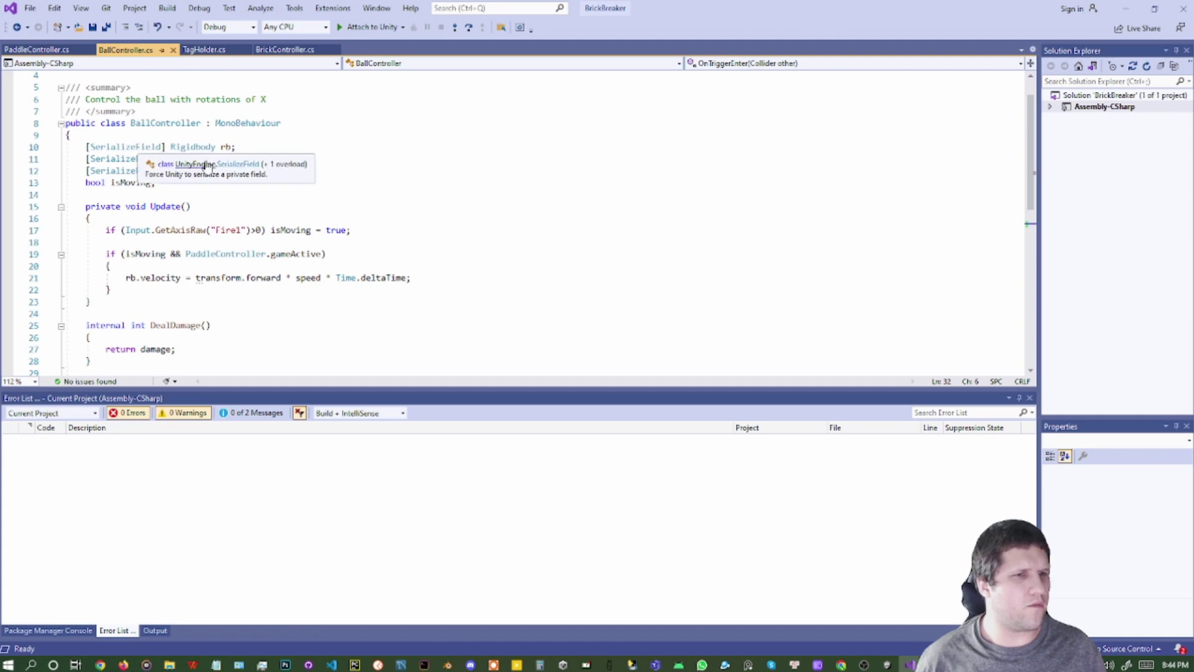
double_click(244, 170)
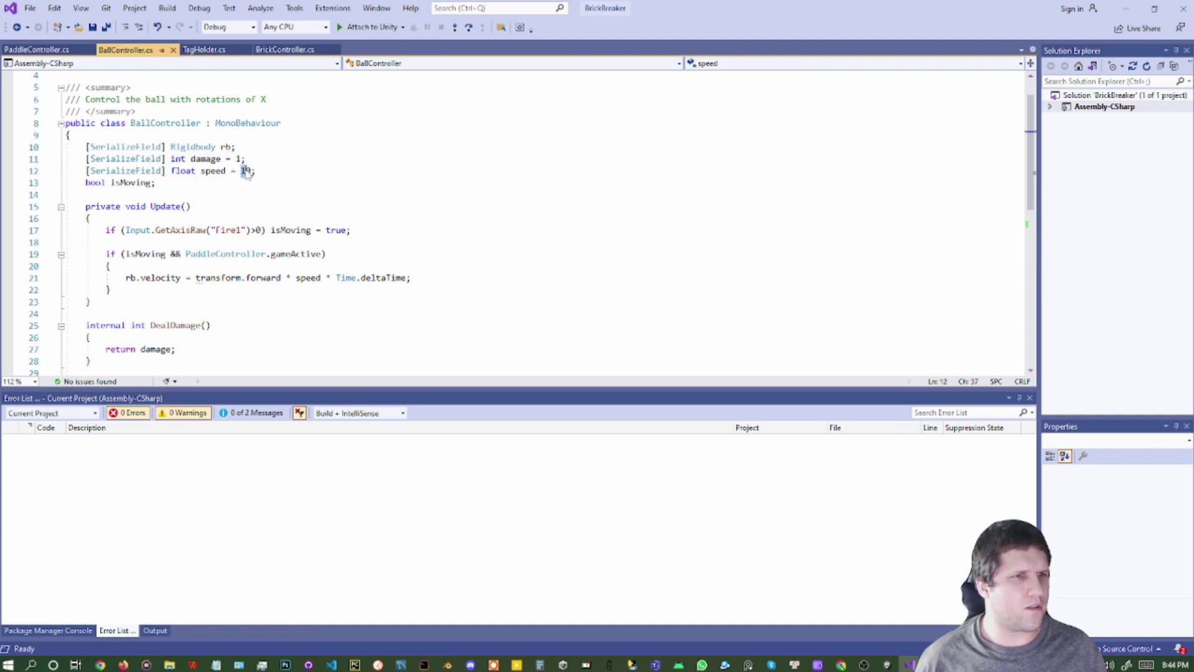
type("500")
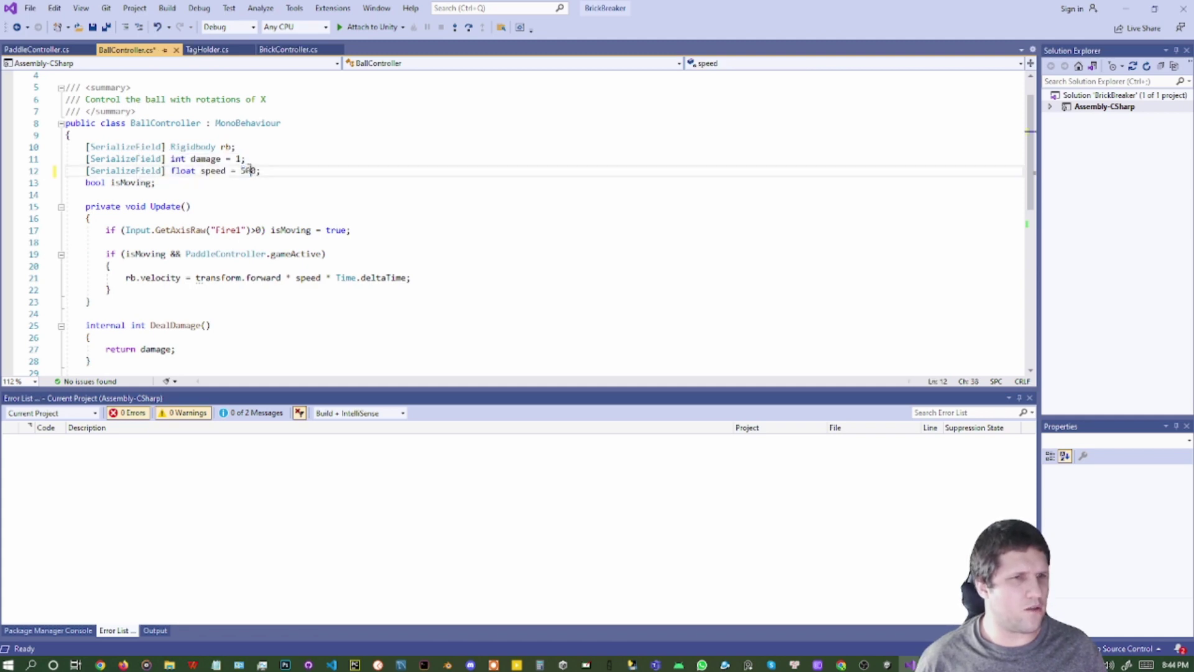
key("BackSpace")
key("BackSpace")
key("BackSpace")
type("80")
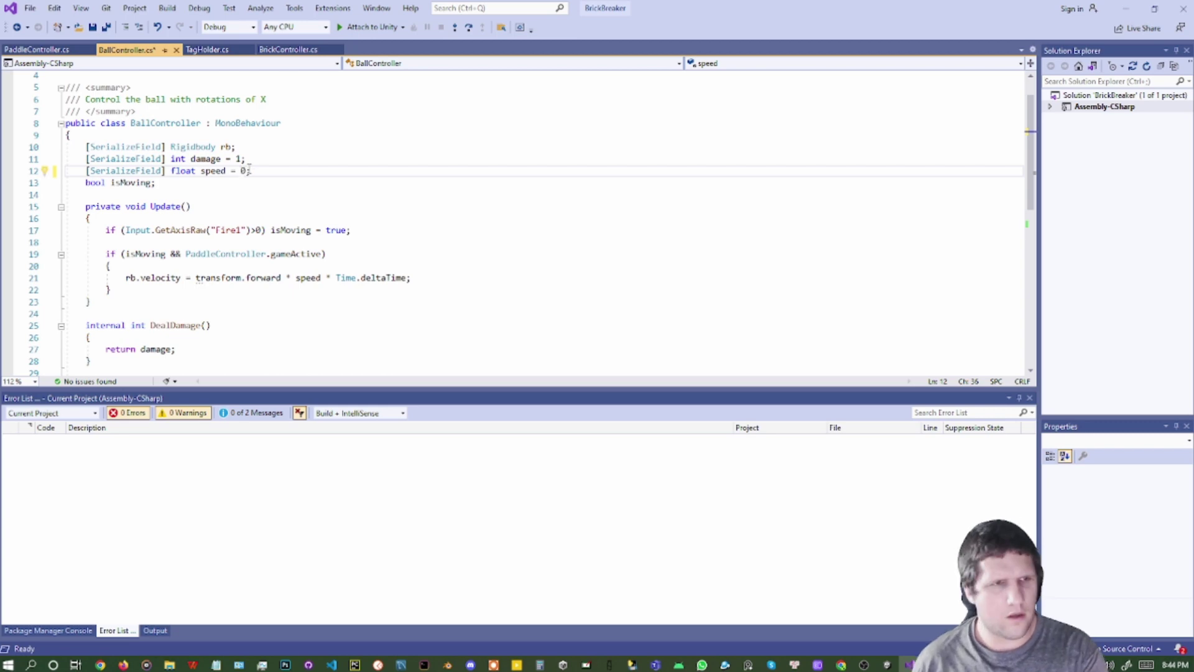
key("ctrl+s")
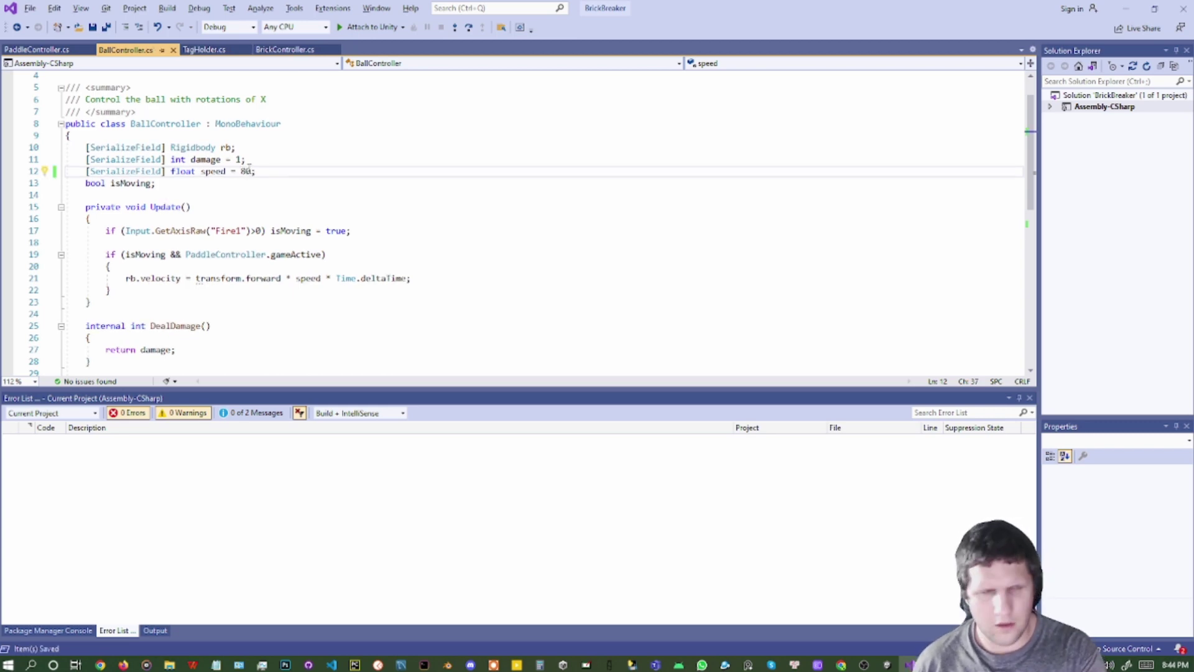
Switch to Unity, set the Speed in the Ball's Ball Controller component to 80 and save the scene
key("alt+Tab")
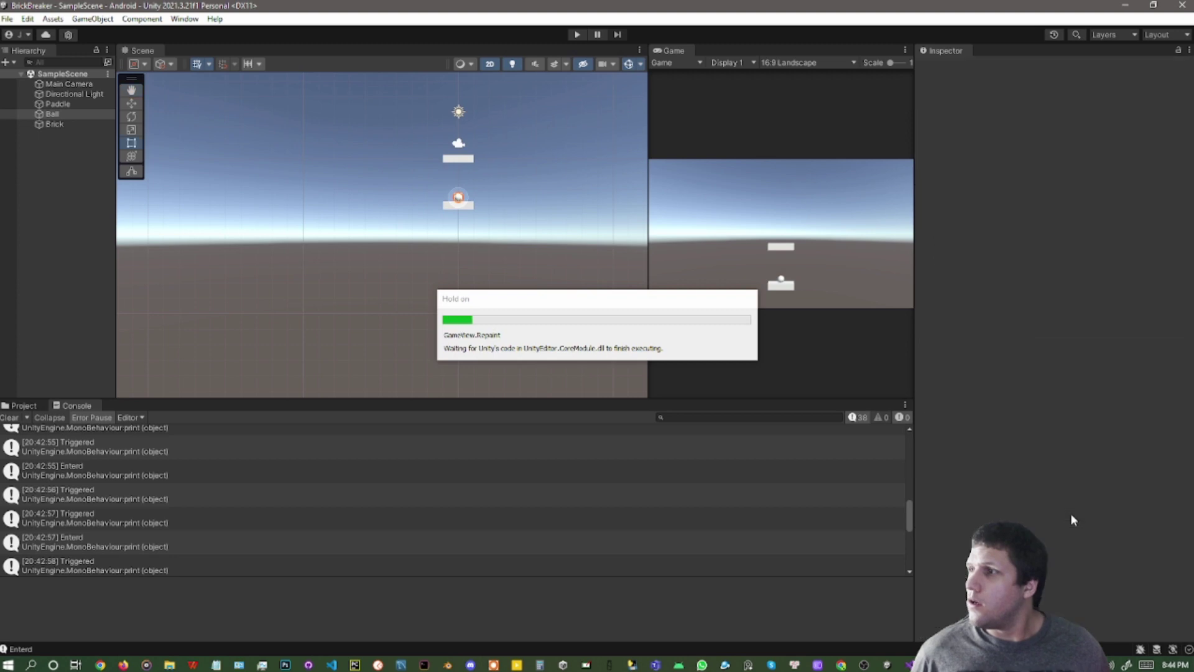
left_click(1072, 515)
left_click(1072, 514)
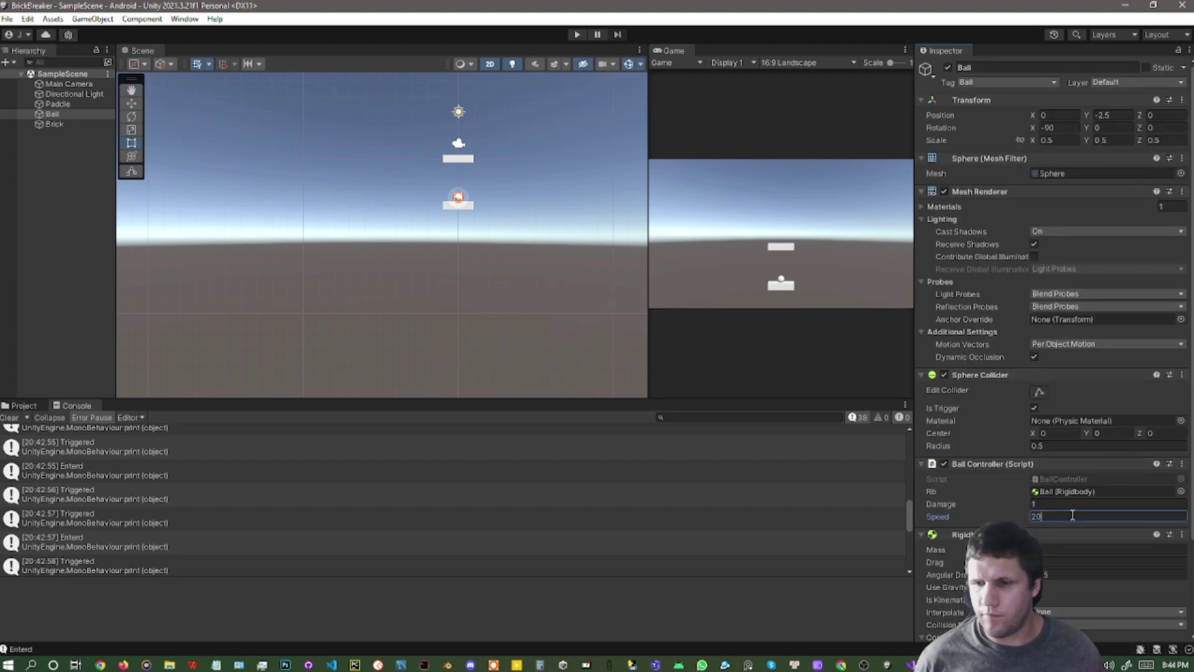
key("BackSpace")
key("BackSpace")
type("80")
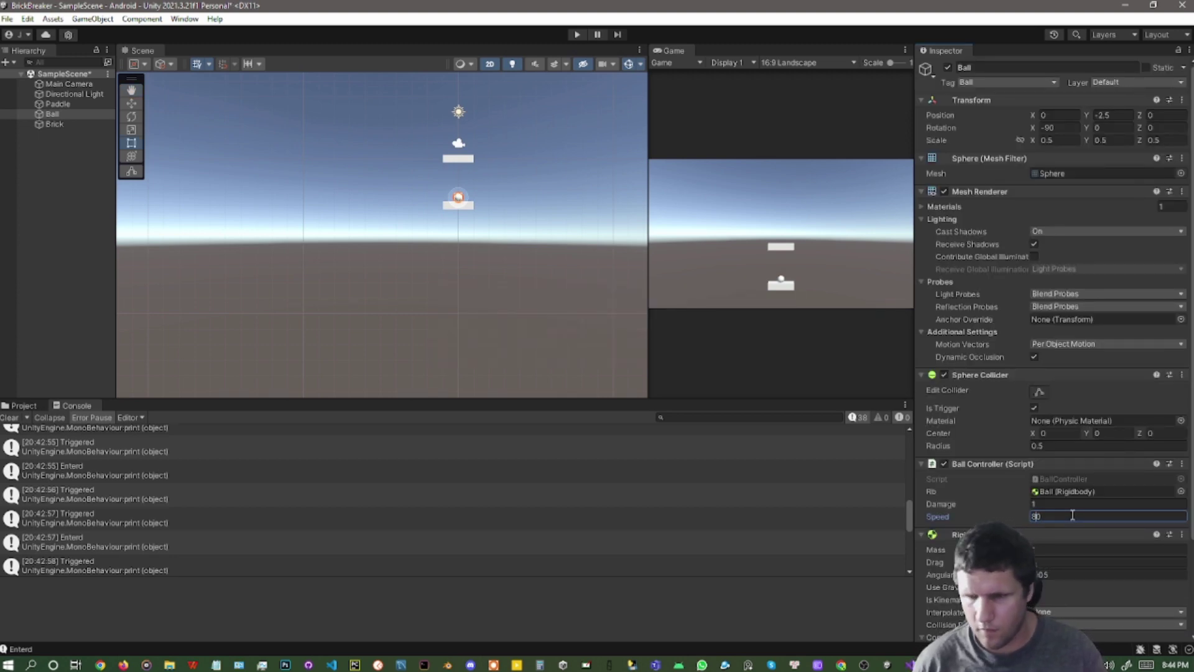
key("ctrl+s")
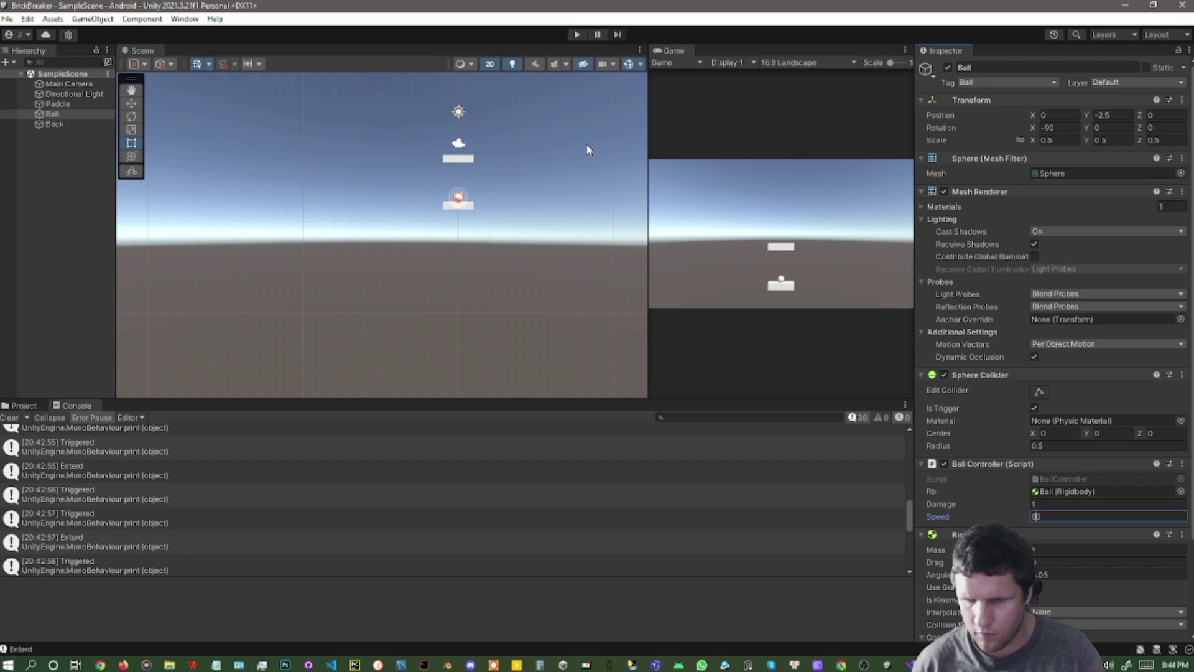
Run the game, bring the Ball back into play with Y position 0 and then -1, test the brick collisions and stop the game
left_click(577, 35)
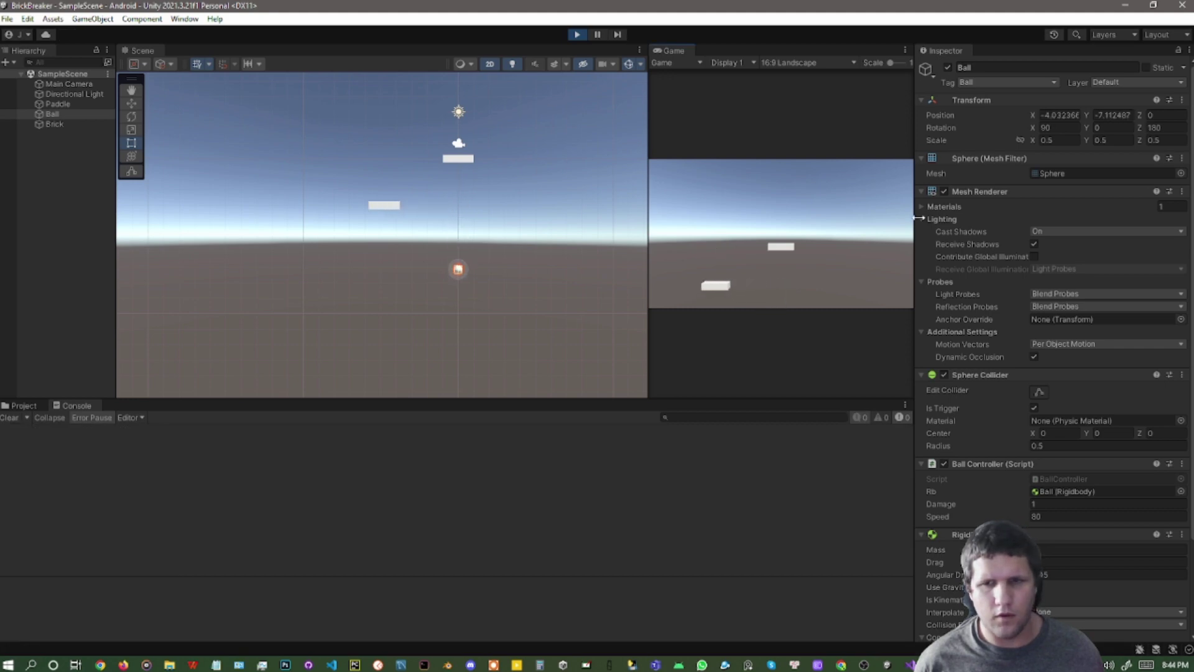
left_click(1113, 115)
type("0")
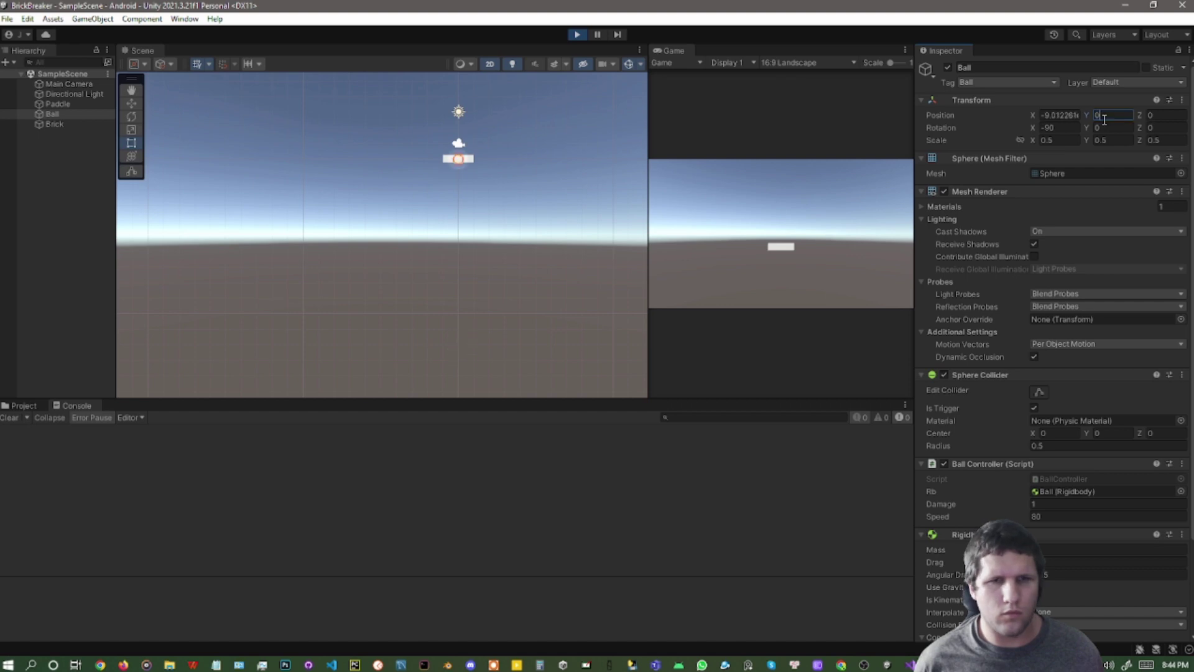
type("-1")
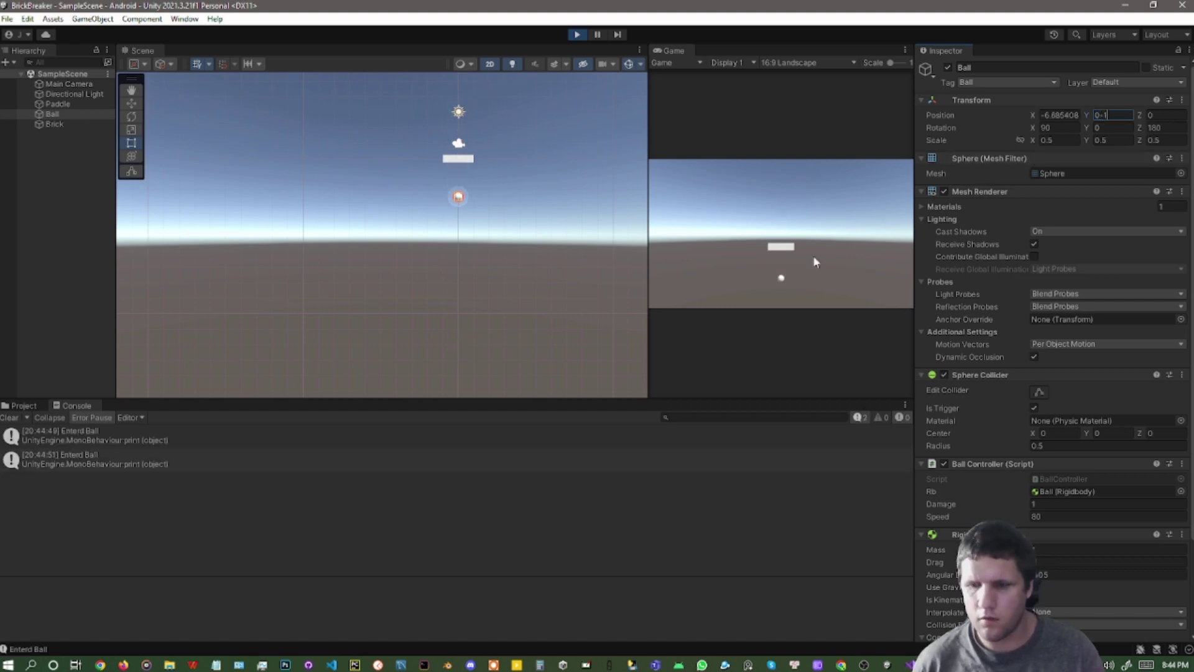
left_click(792, 276)
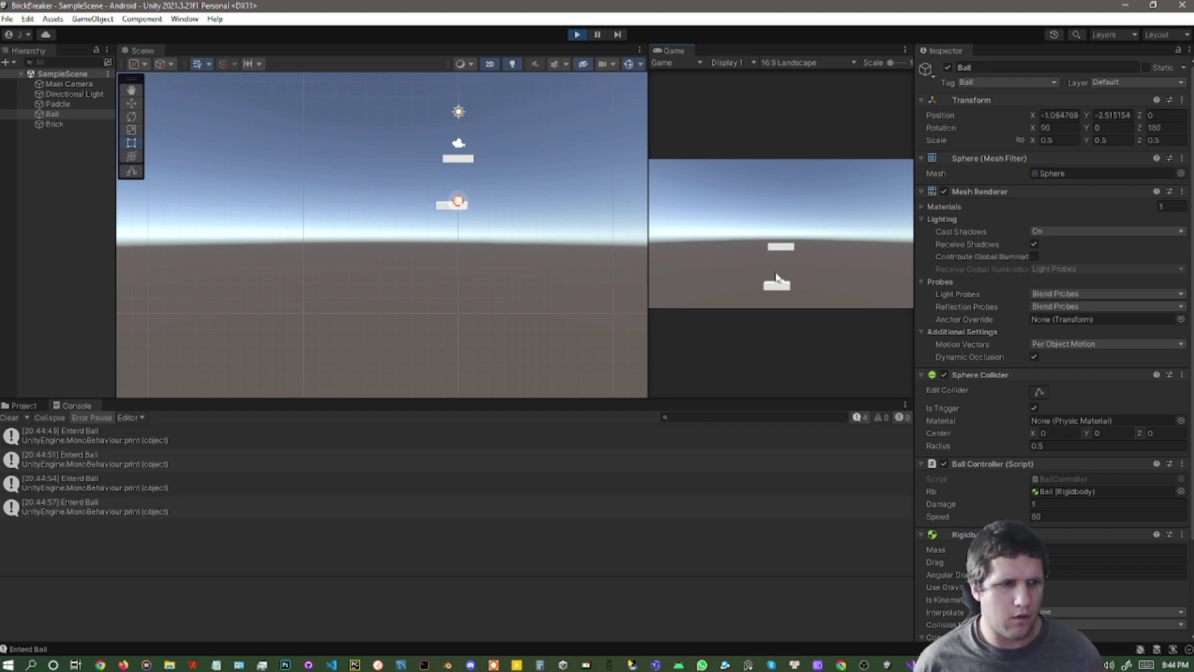
left_click(579, 34)
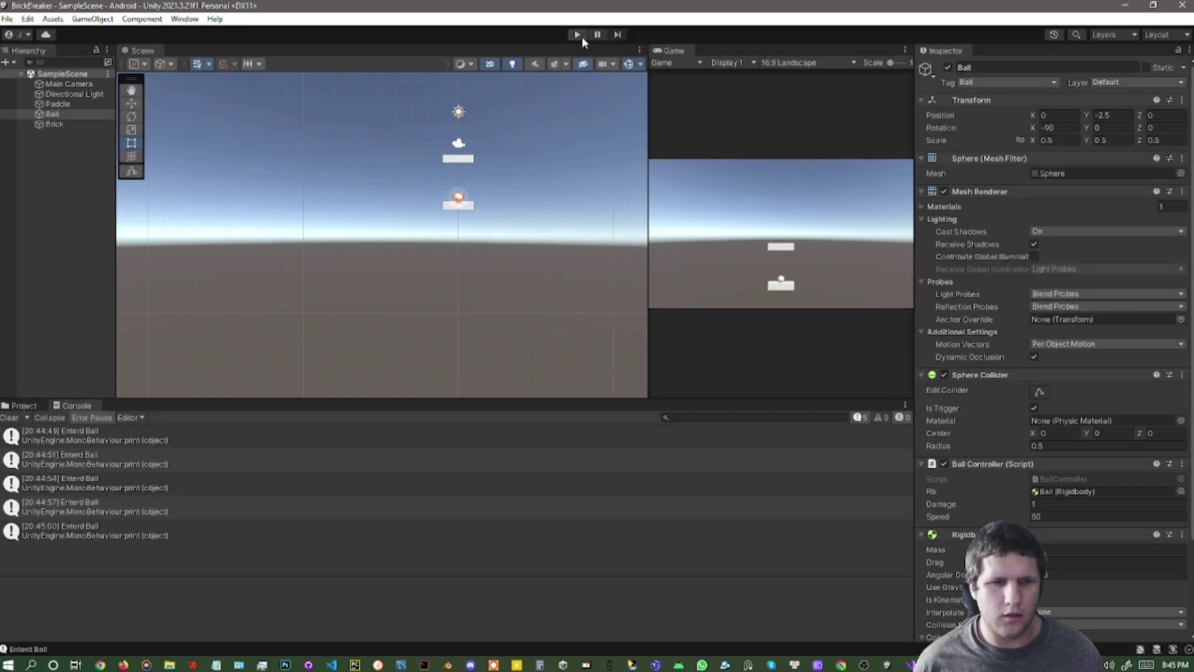
Switch to Visual Studio, check the TagHolder enum and append .ToString() to TagHolder.Ball in the BrickController's tag comparison
key("alt+Tab")
left_click(584, 84)
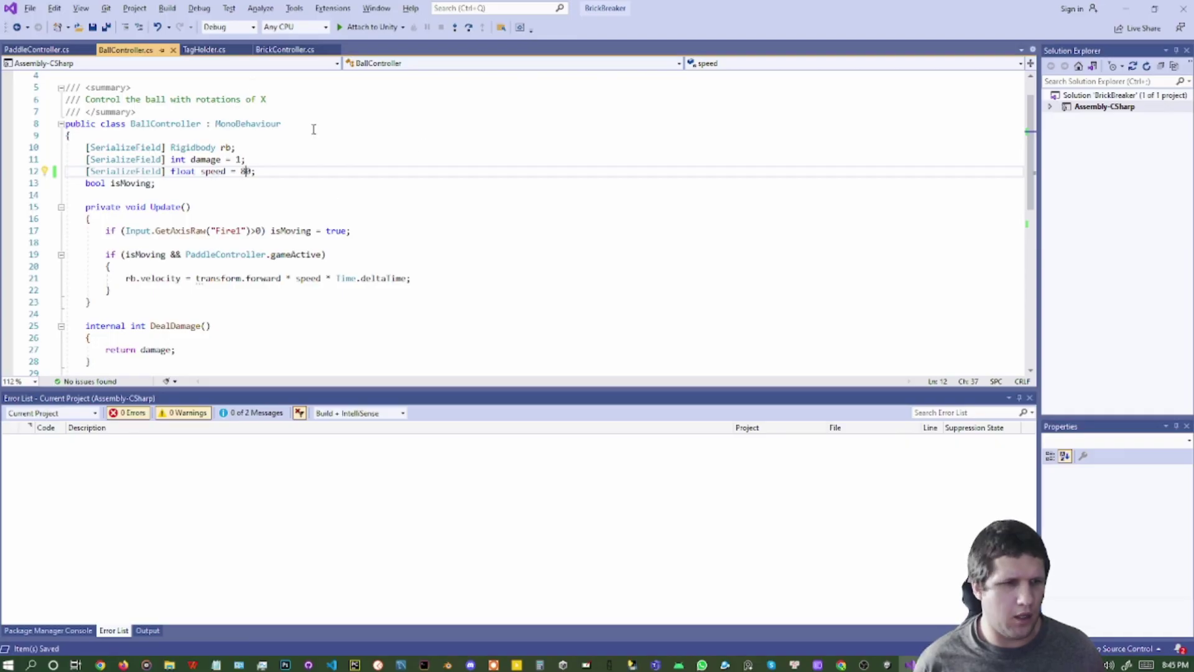
left_click(209, 49)
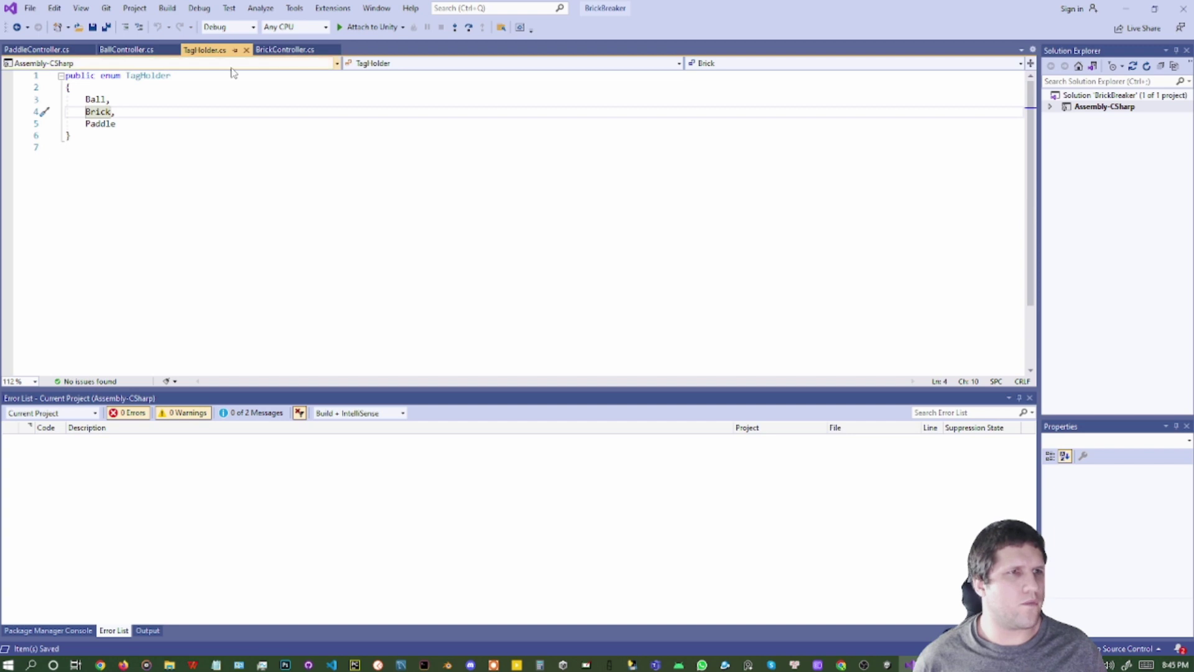
left_click(283, 50)
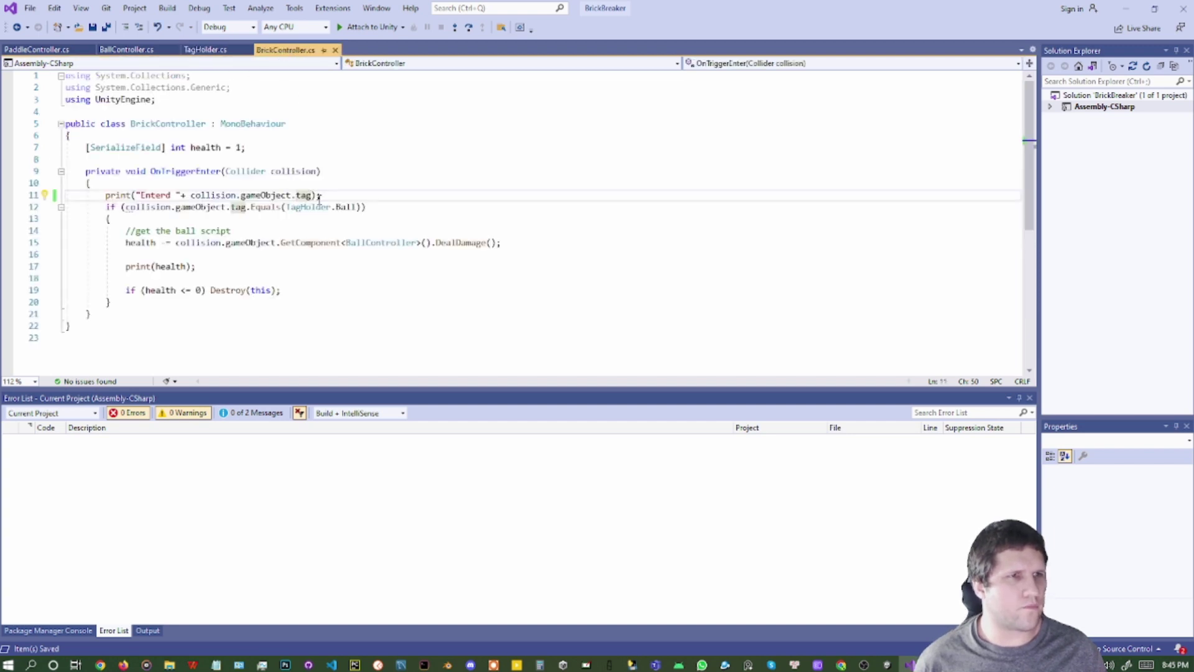
left_click_drag(286, 207, 357, 207)
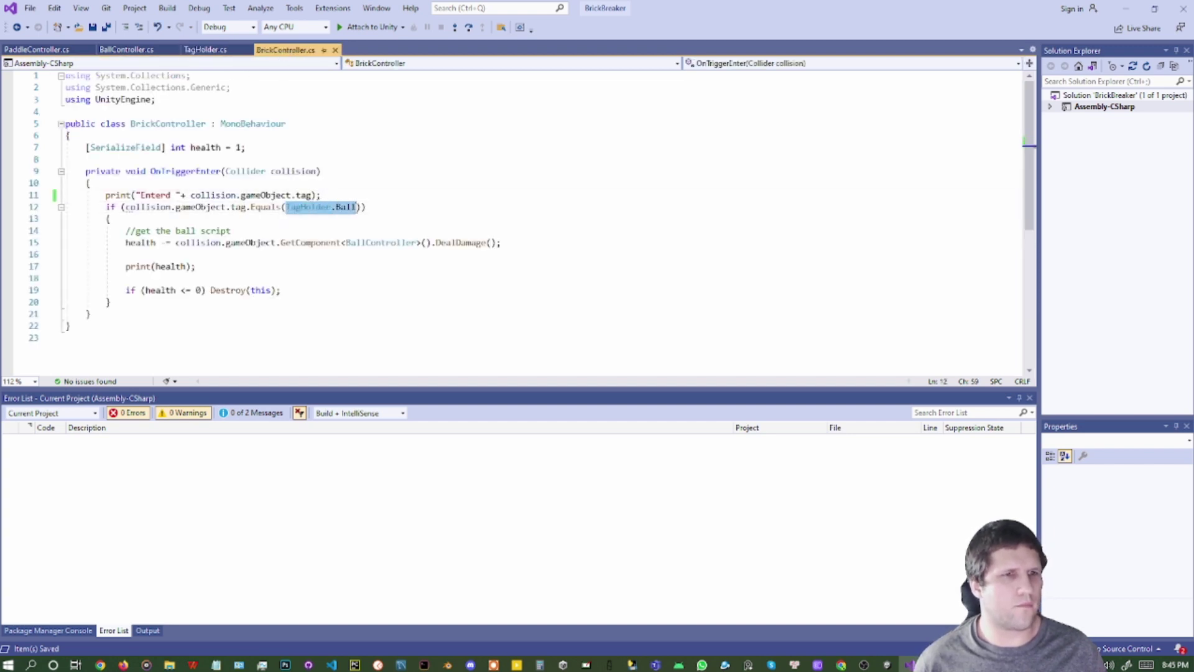
left_click(353, 207)
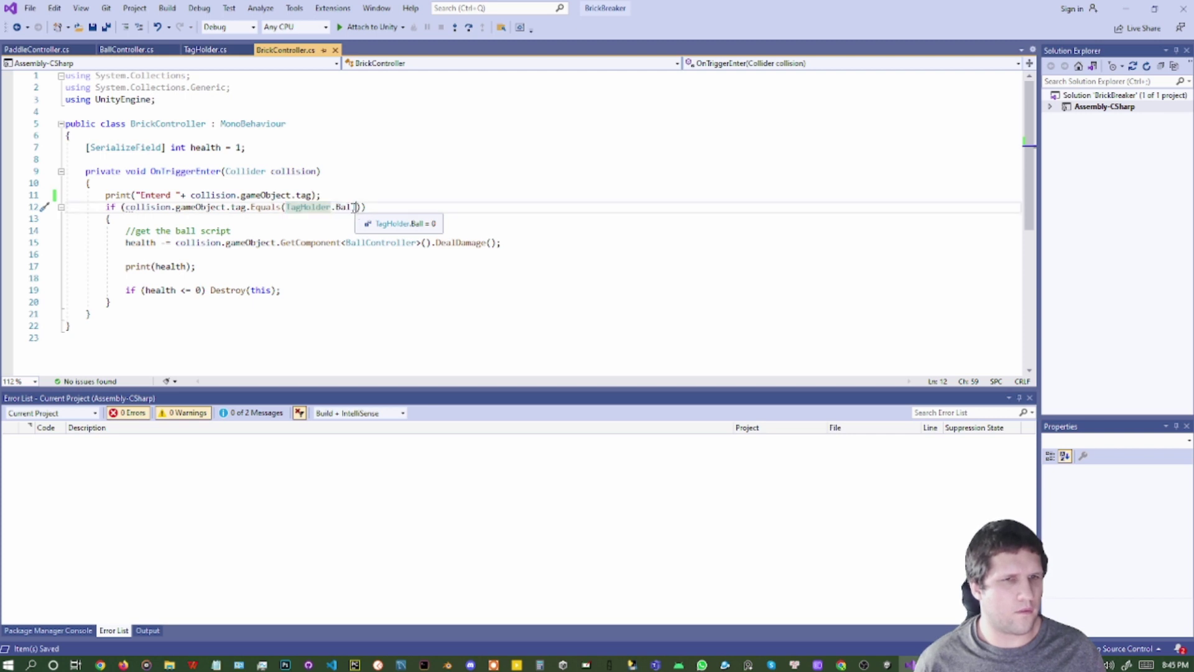
type(".TS()")
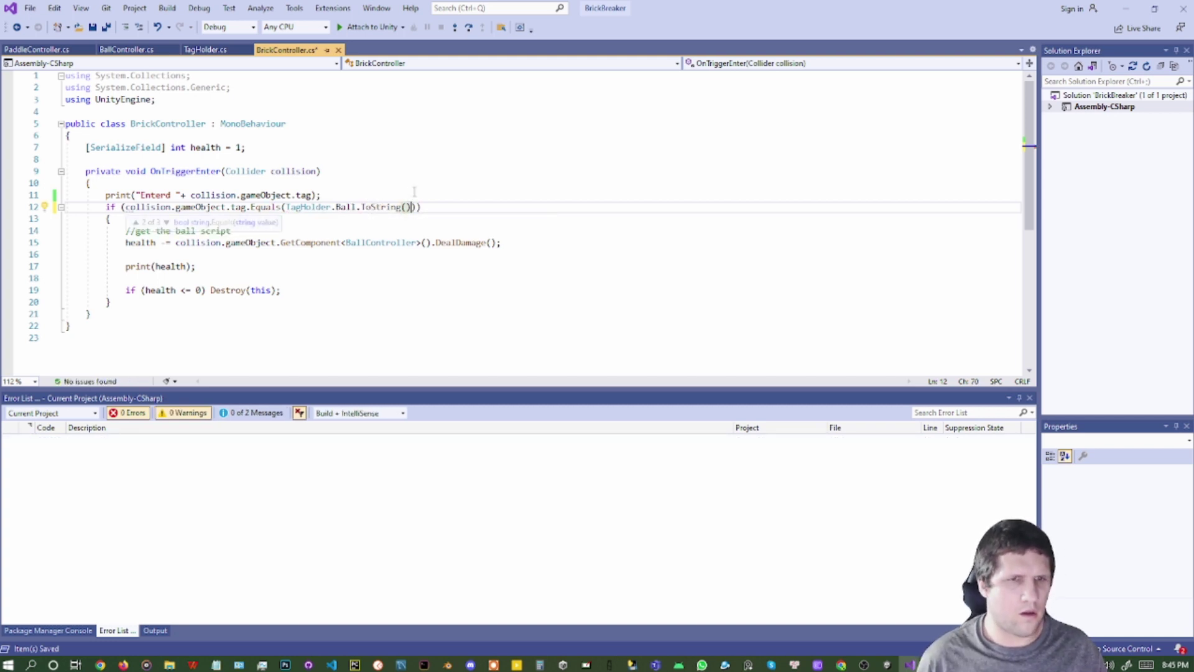
Add print("inner"); as the first line inside the BrickController's ball tag check and save the script
left_click(248, 229)
key("ctrl+Return")
type("pr")
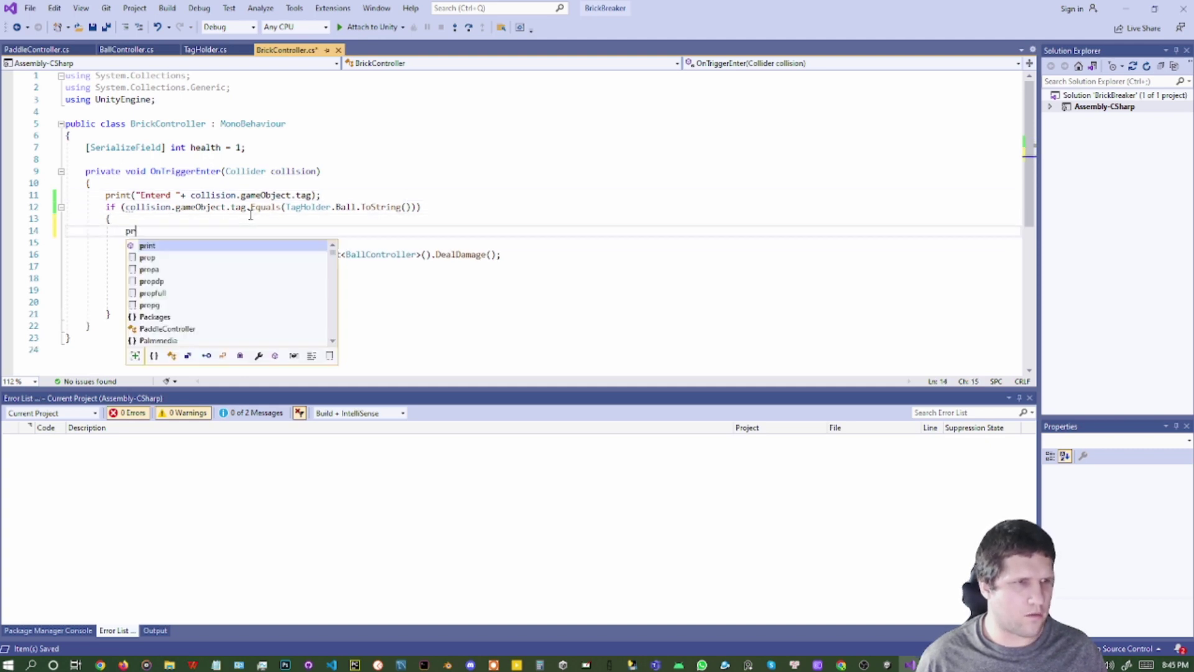
type("int(\"")
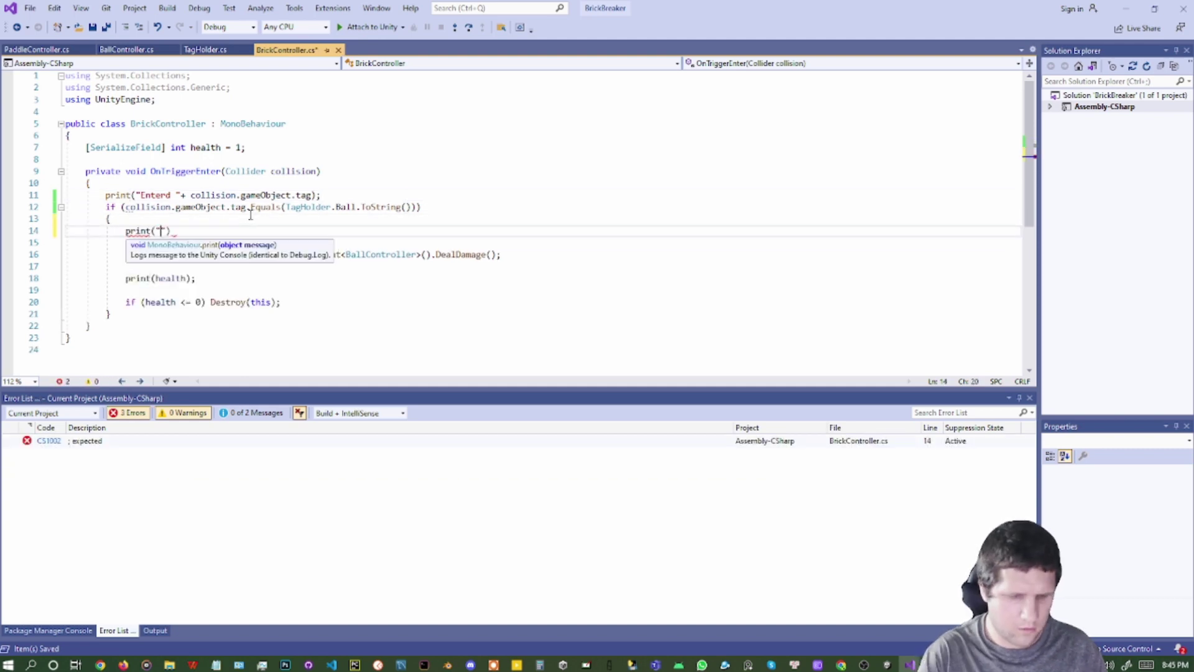
type("inner\");")
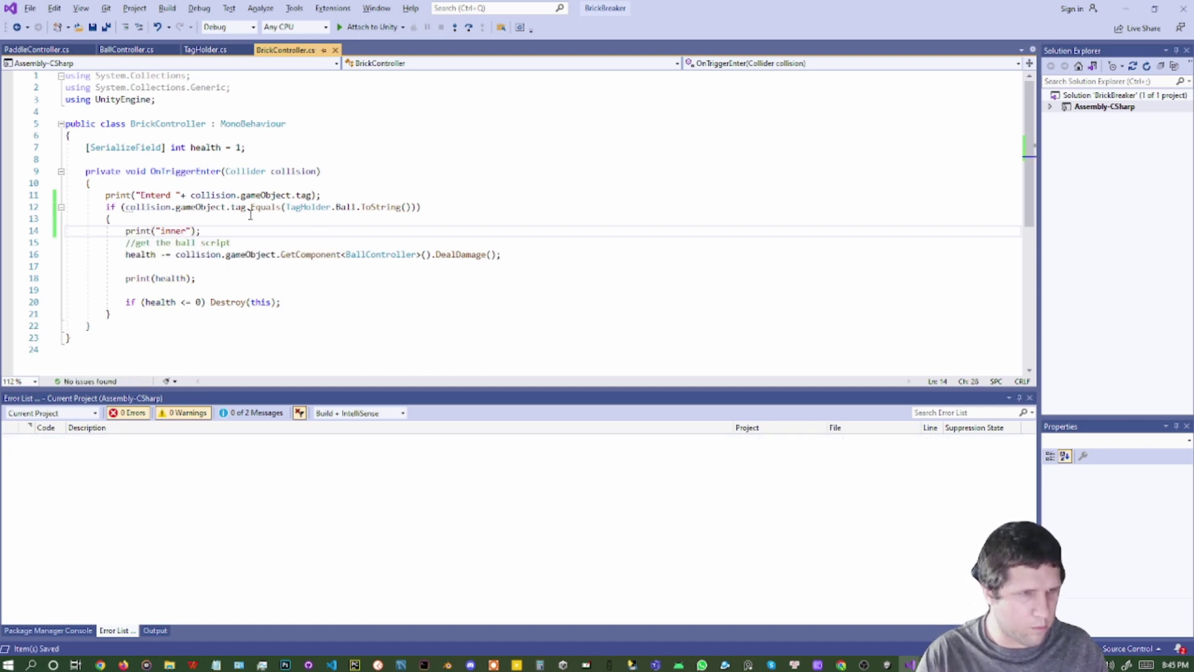
Switch to Unity, run the game, and resume playback of the current track in Groove Music
key("alt+Tab")
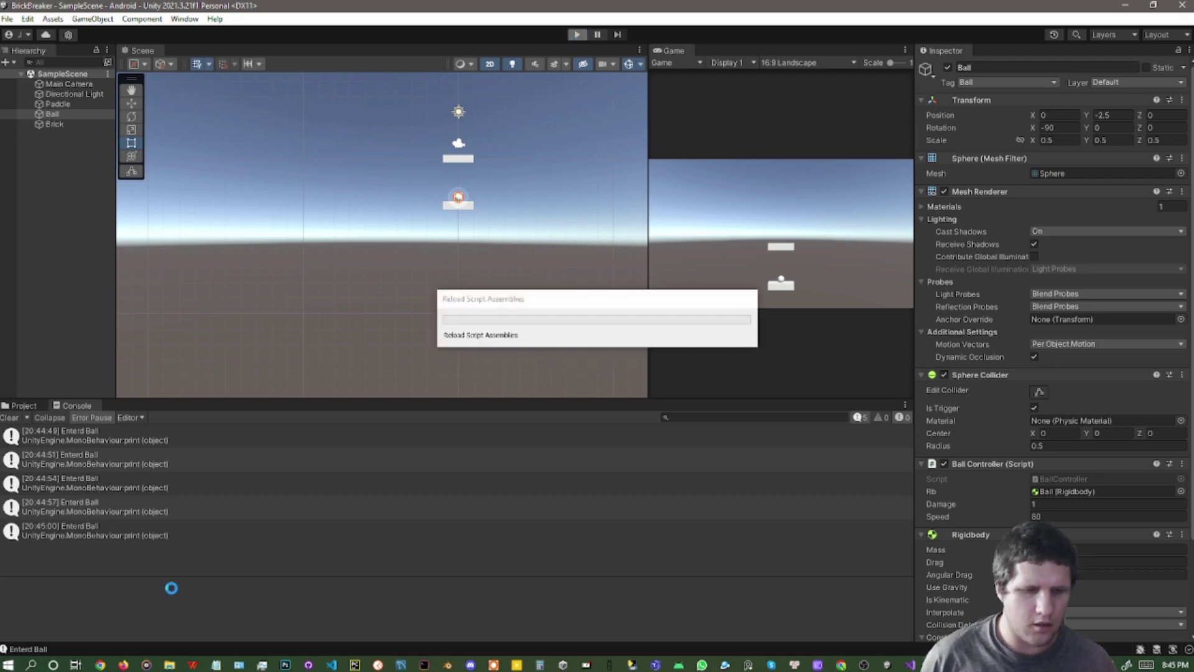
left_click(146, 664)
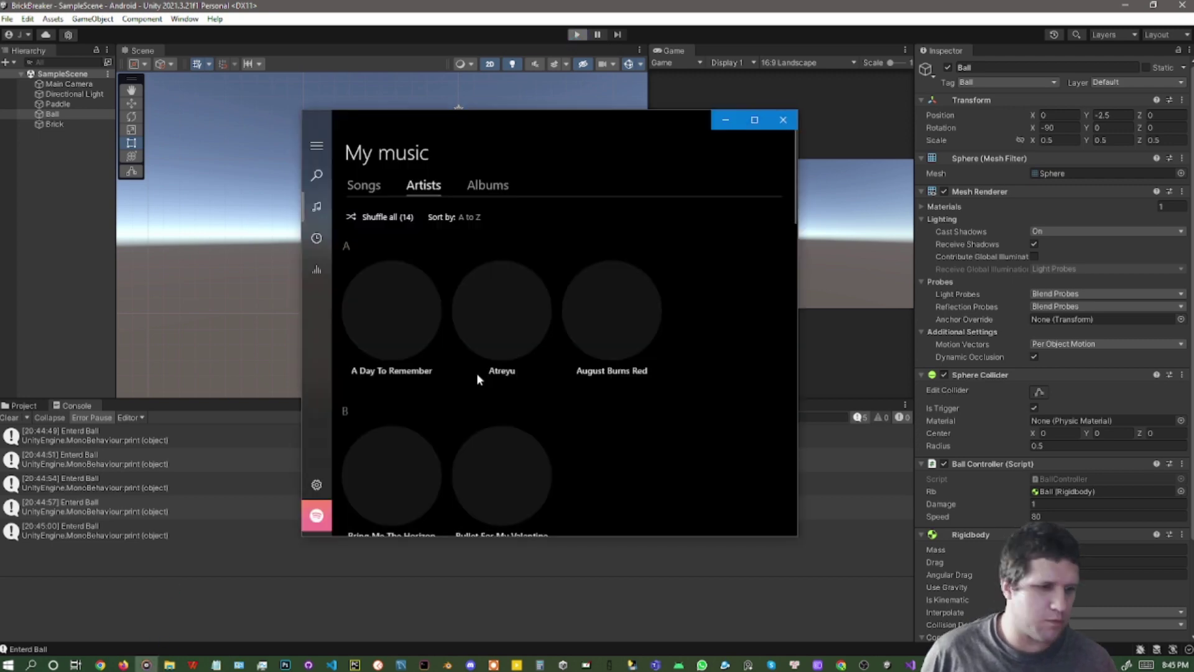
mouse_move(484, 368)
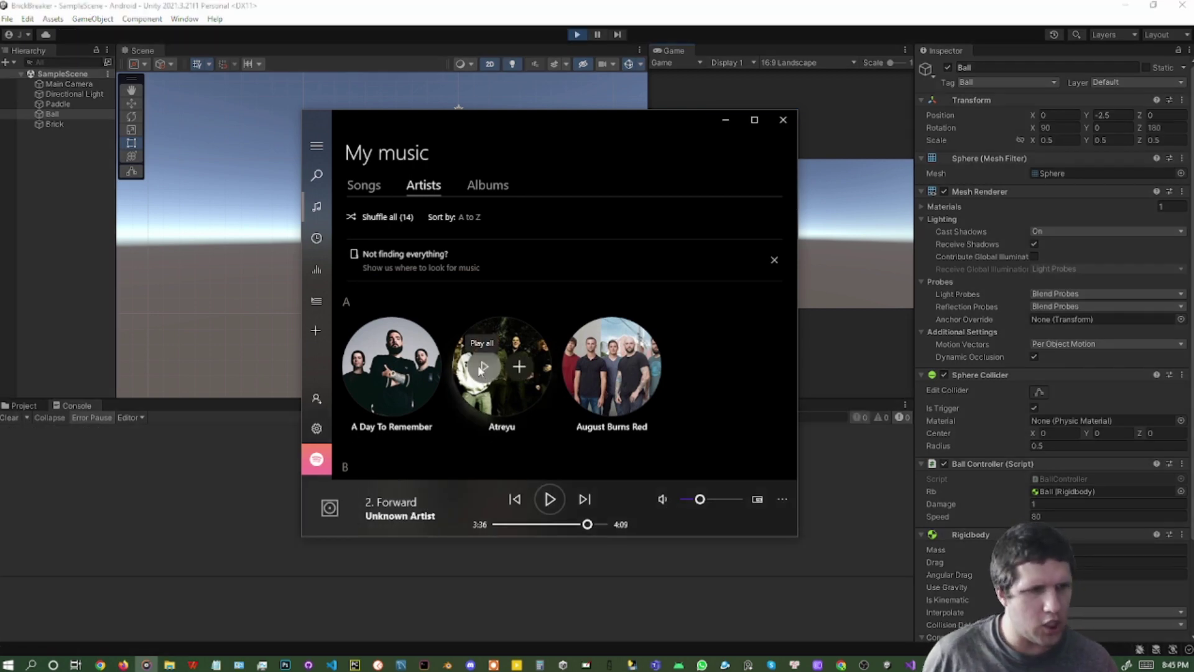
left_click(549, 499)
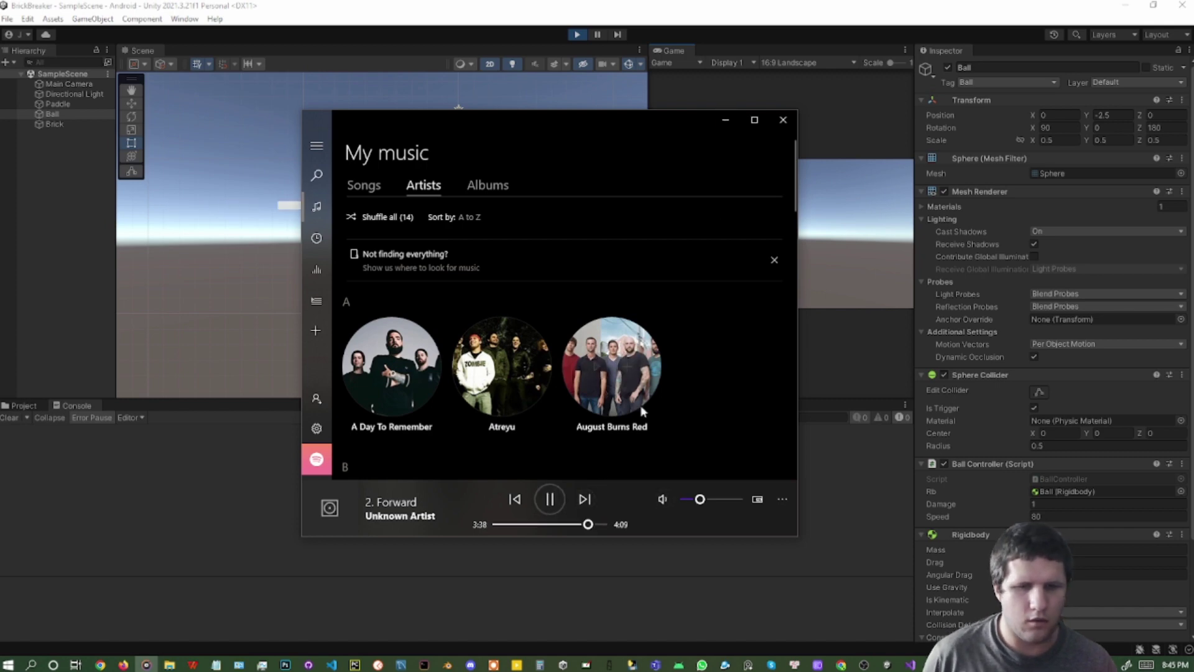
Skip forward through the queued tracks to Melancholy and minimize the music player
left_click(584, 498)
left_click(584, 499)
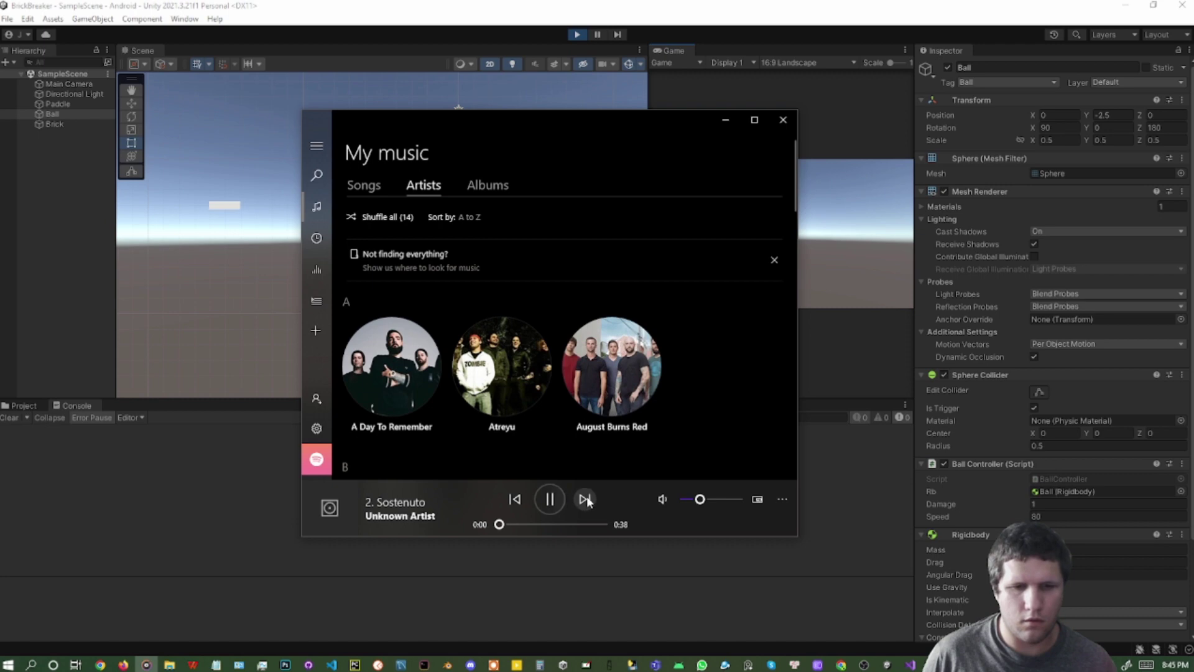
left_click(585, 499)
left_click(585, 498)
left_click(585, 498)
left_click(585, 499)
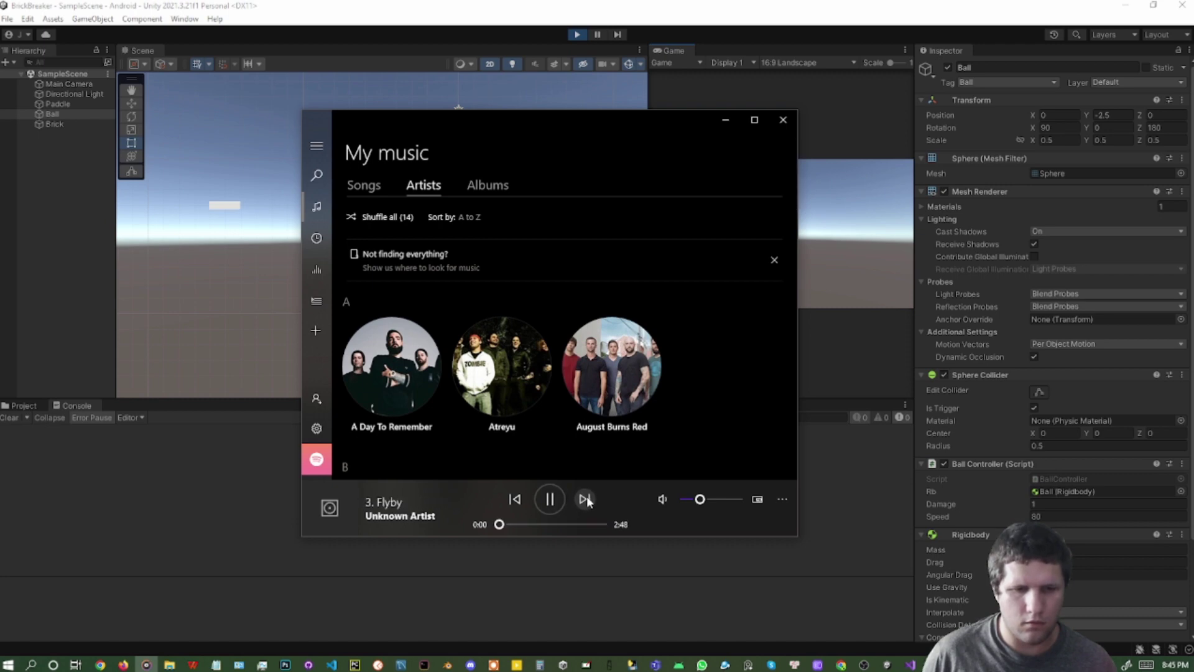
left_click(587, 495)
left_click(587, 495)
left_click(587, 495)
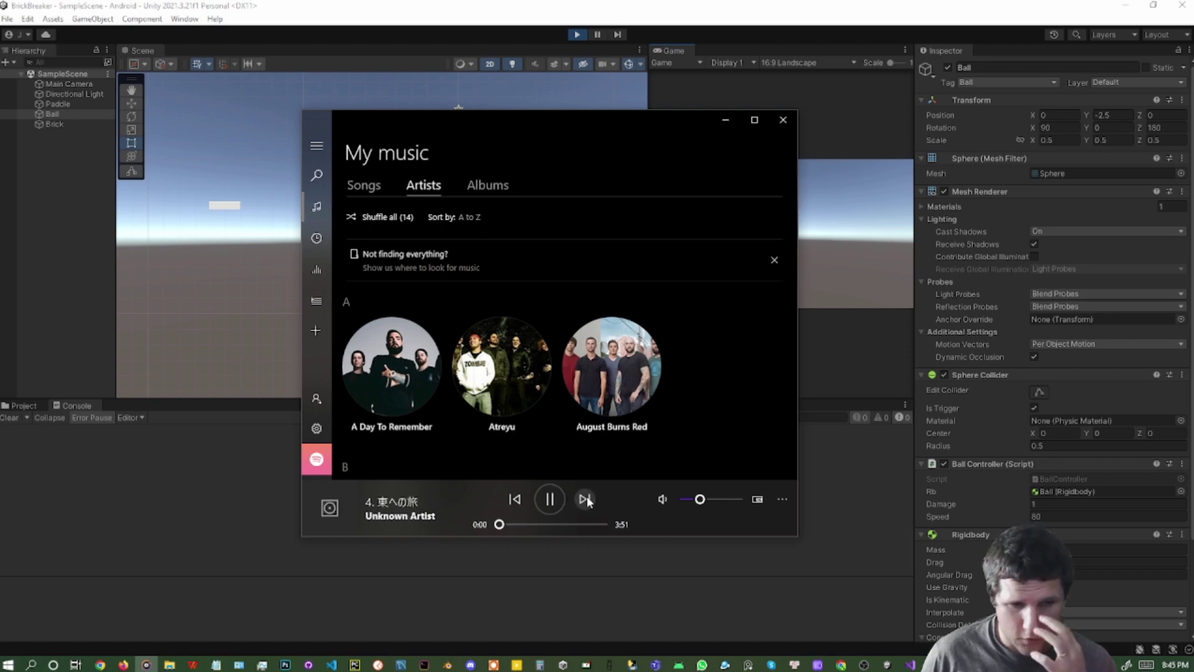
left_click(587, 495)
left_click(587, 495)
left_click(587, 495)
left_click(587, 495)
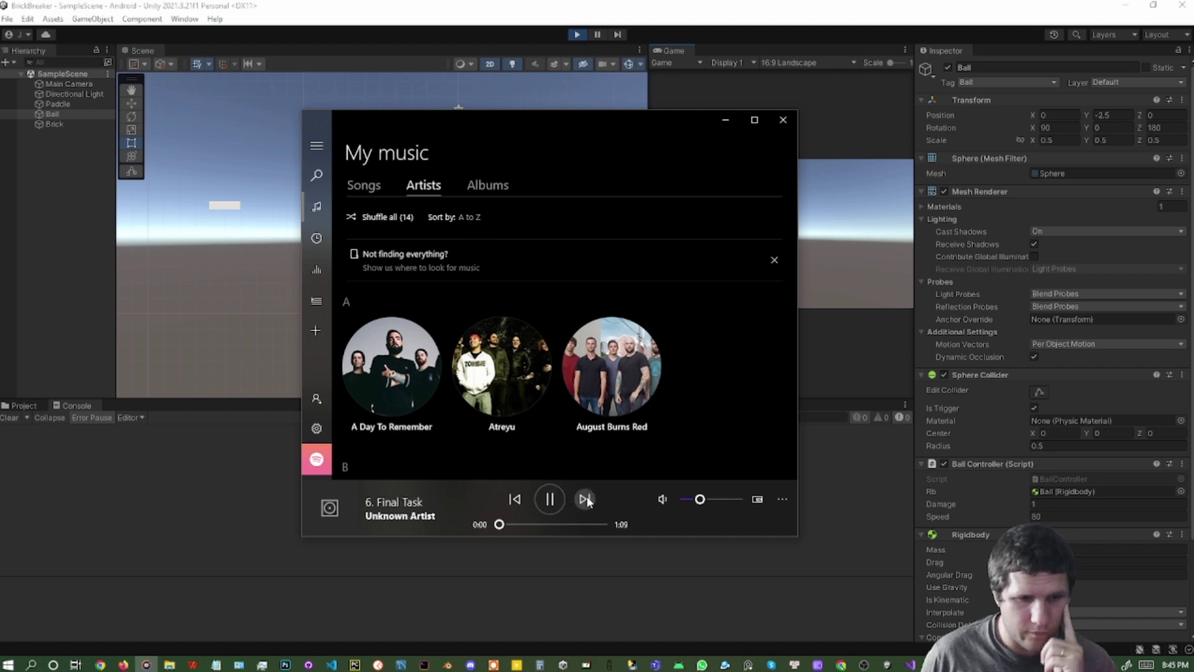
left_click(587, 495)
left_click(587, 495)
left_click(587, 495)
left_click(587, 495)
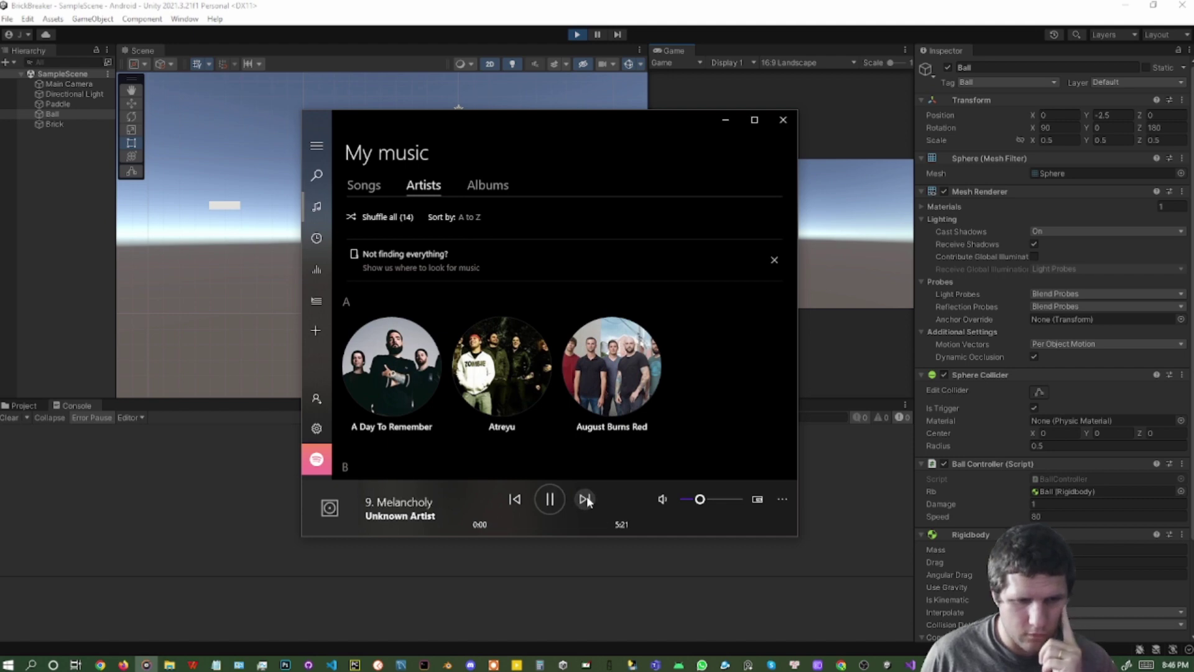
left_click(727, 124)
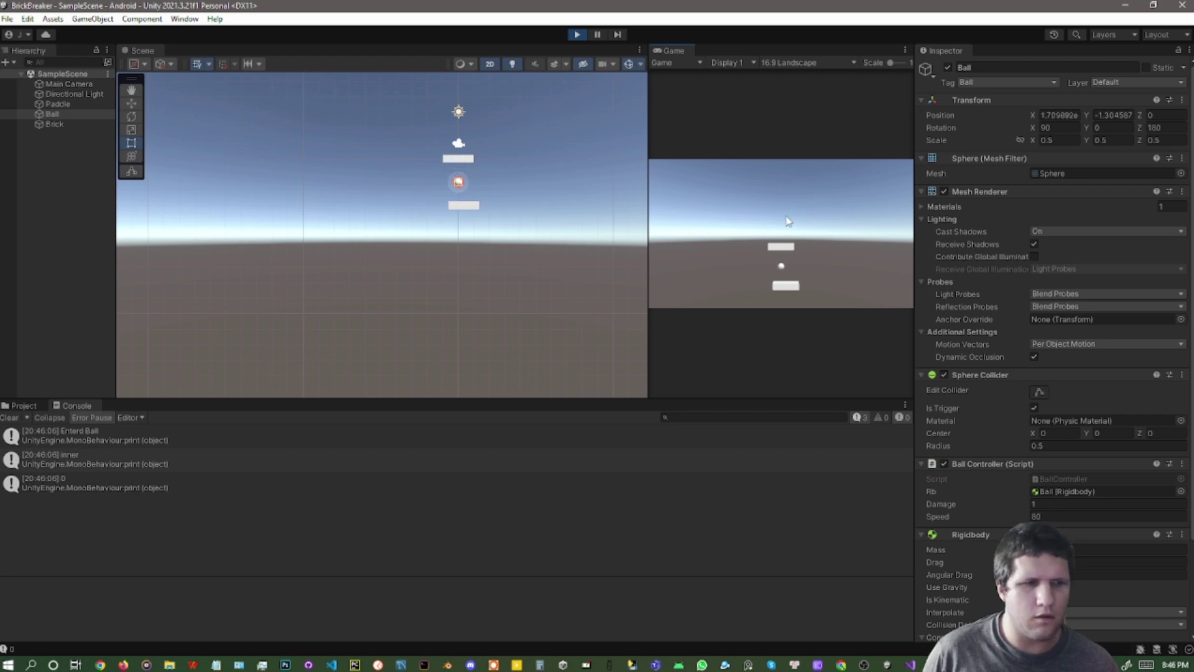
Stop the game, switch to Visual Studio and check the inner and health print statements in BrickController
left_click(577, 34)
key("alt+Tab")
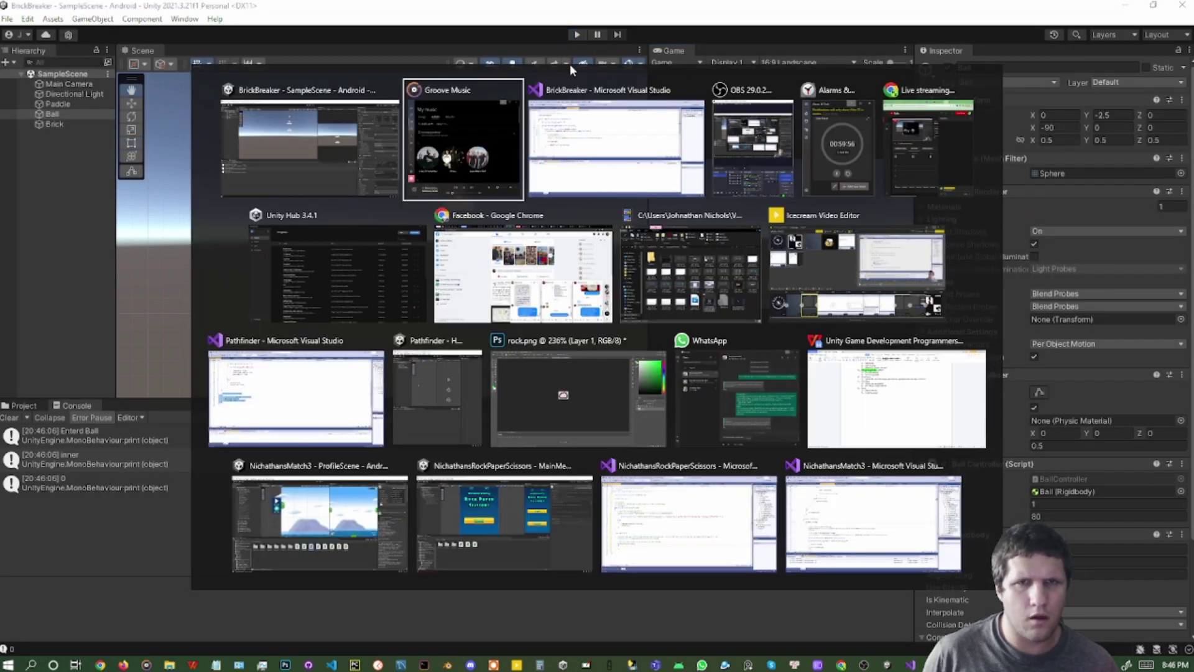
double_click(174, 232)
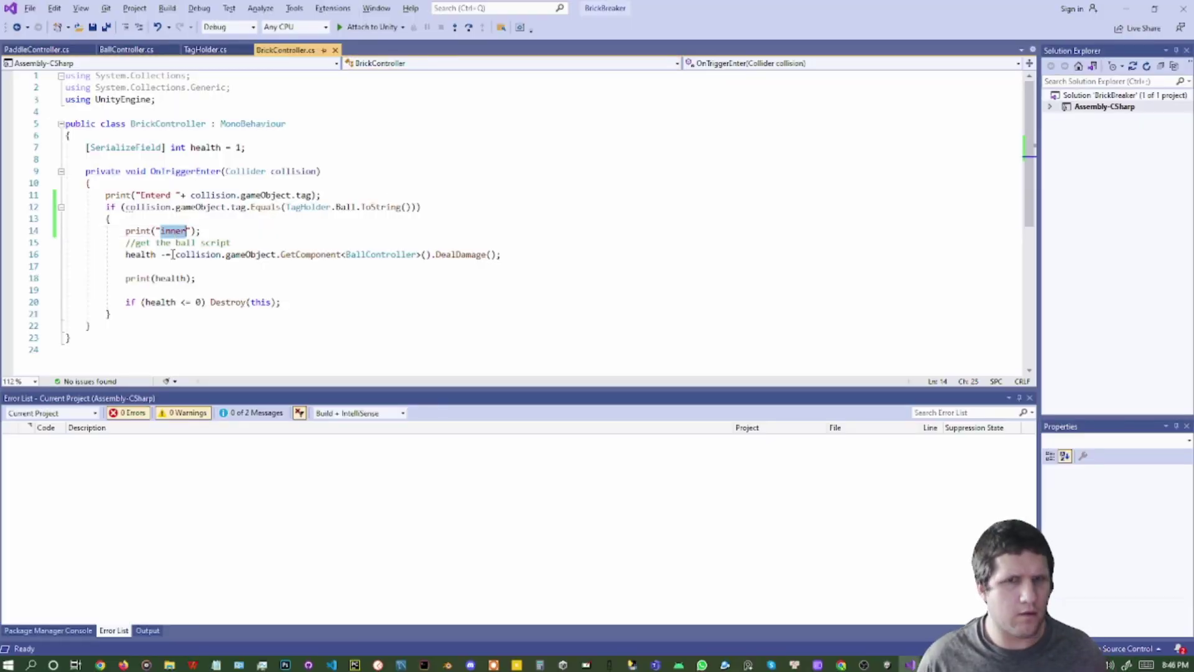
double_click(173, 279)
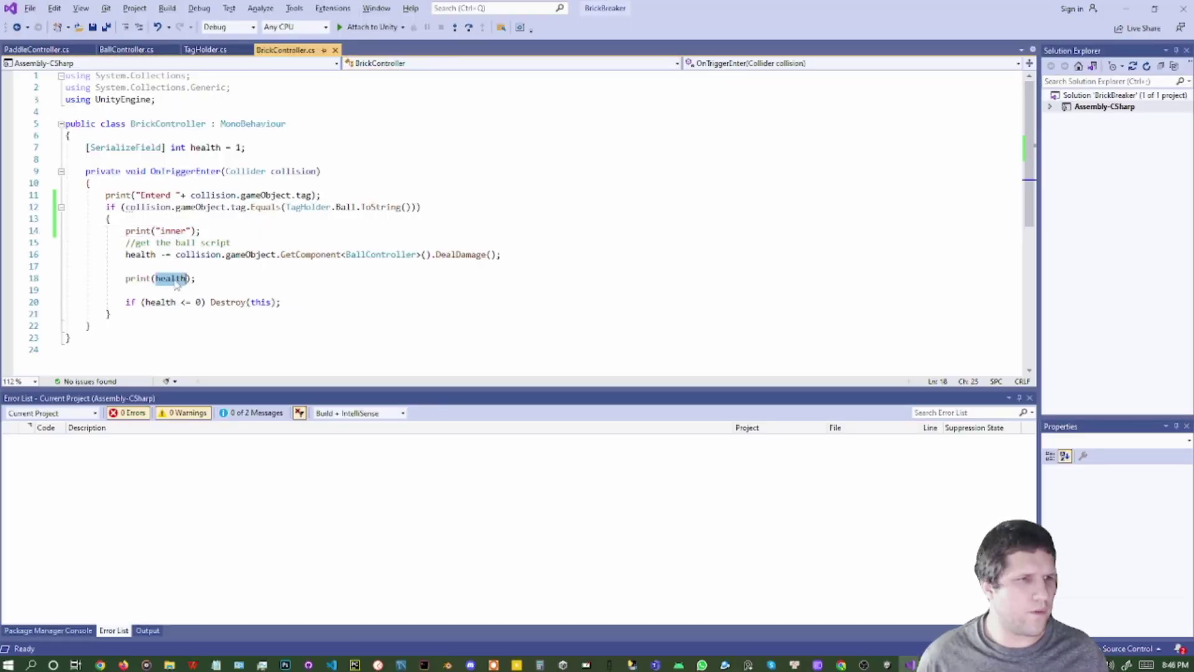
Move Destroy(this); into a braced block under the health <= 0 check, preceded by print("Destroying");, and save the script
left_click(203, 302)
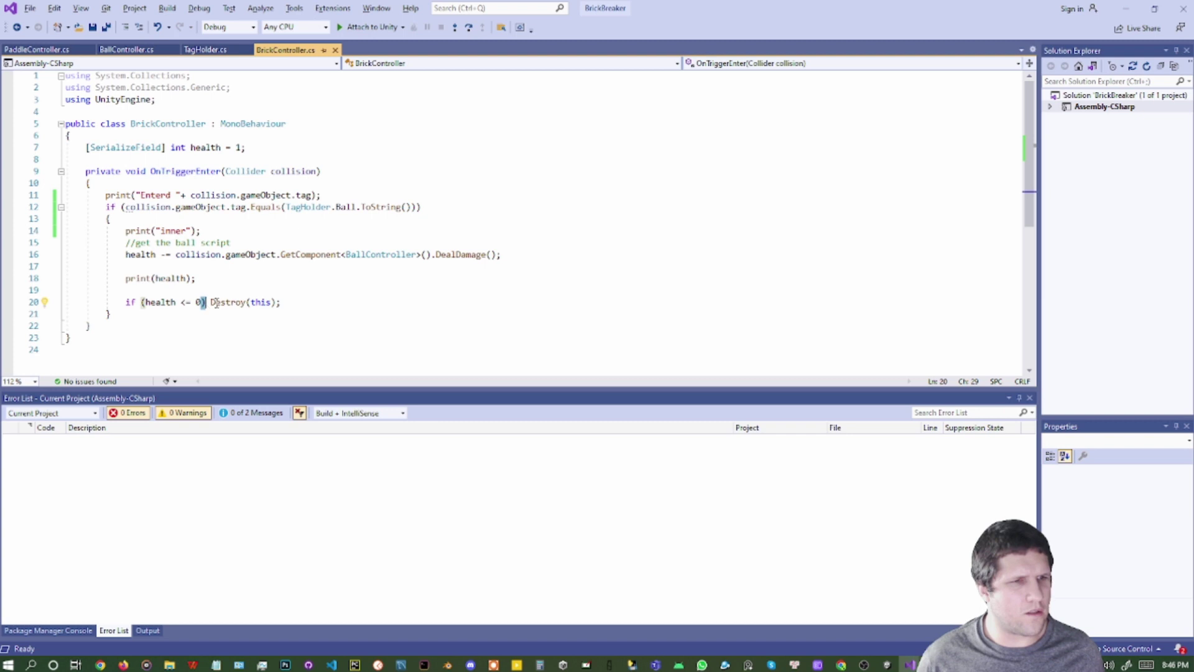
left_click(211, 303)
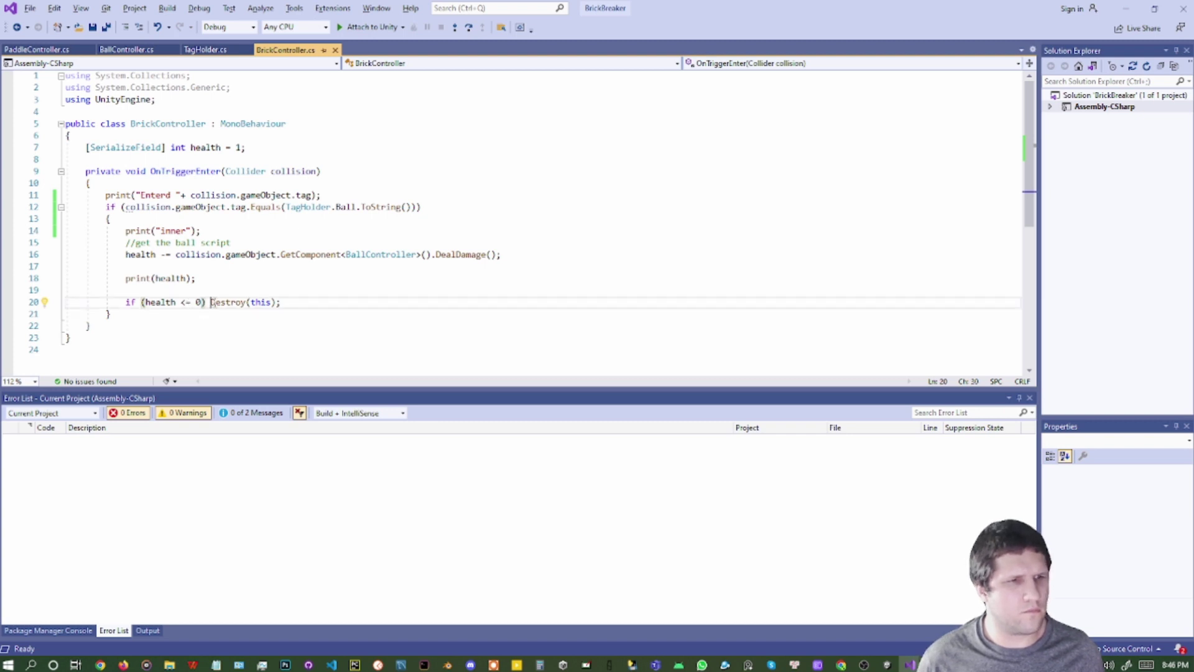
left_click_drag(211, 303, 278, 300)
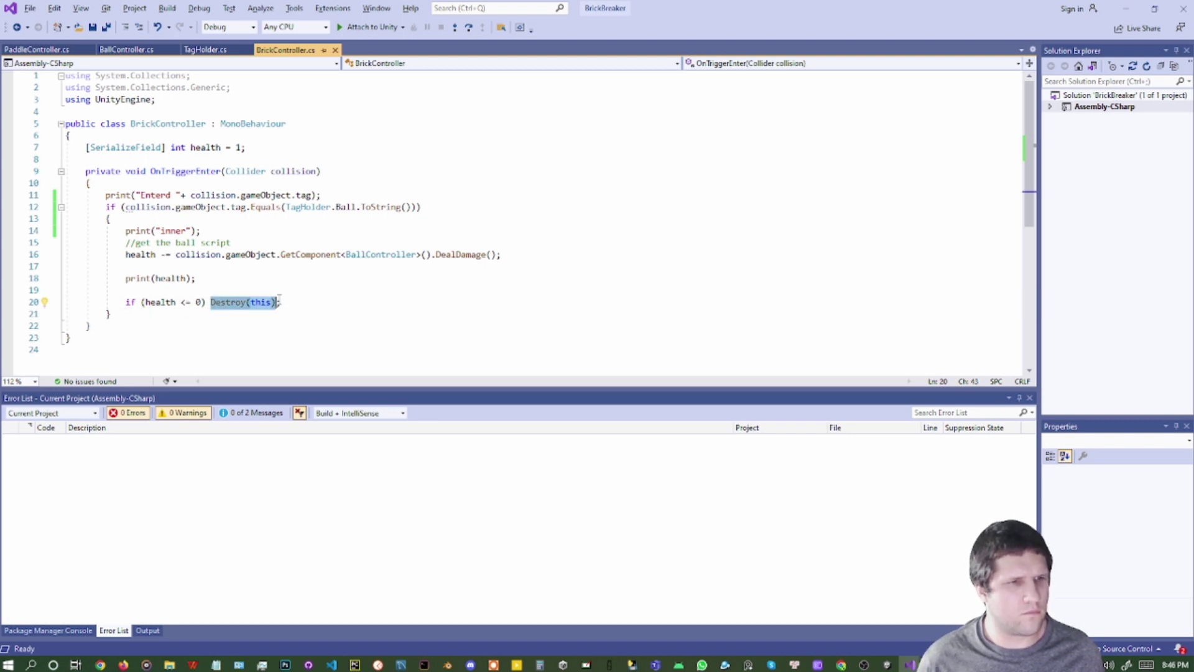
key("ctrl+x")
key("Return")
type("{")
key("Return")
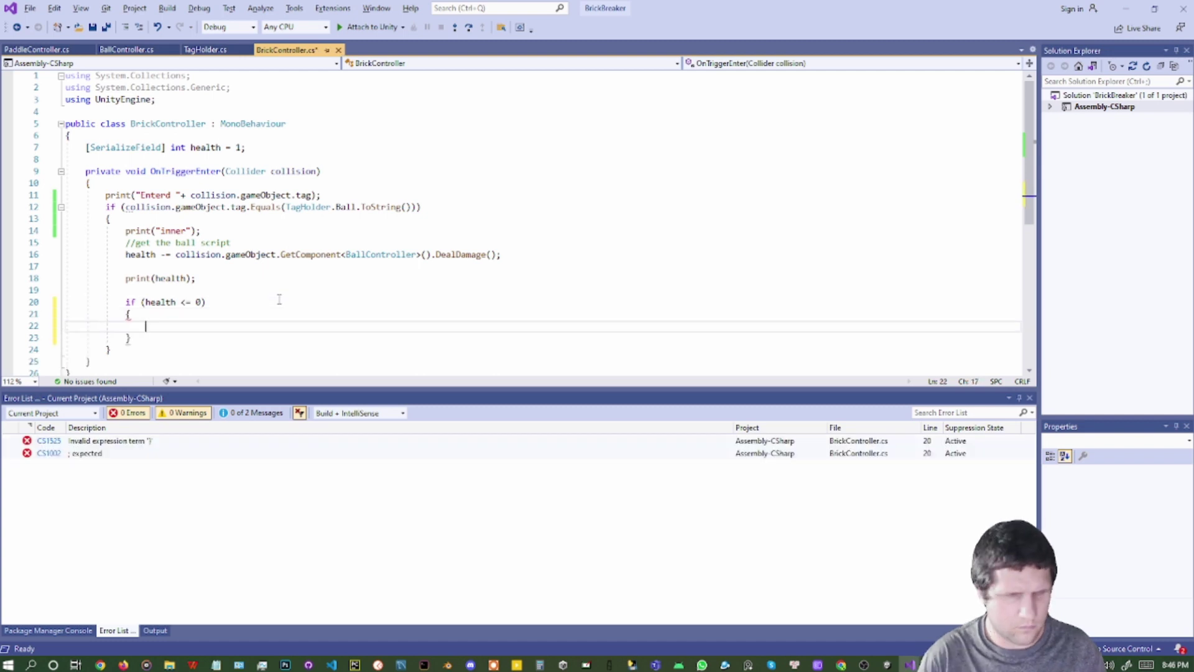
type("print")
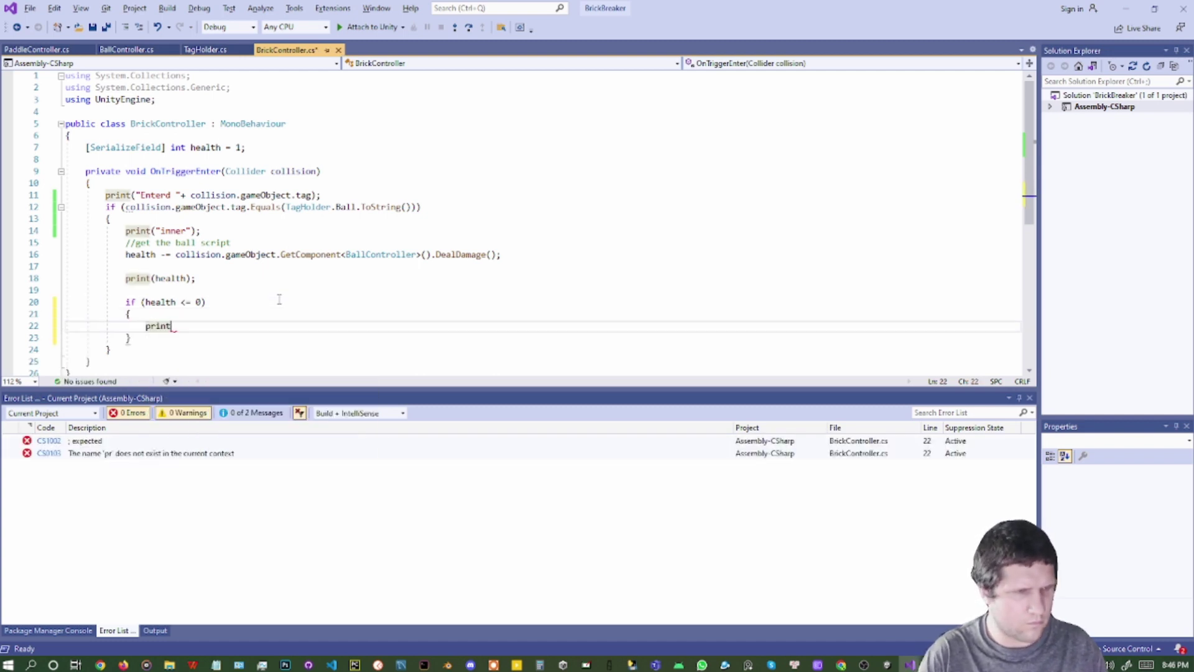
type("(\"Des")
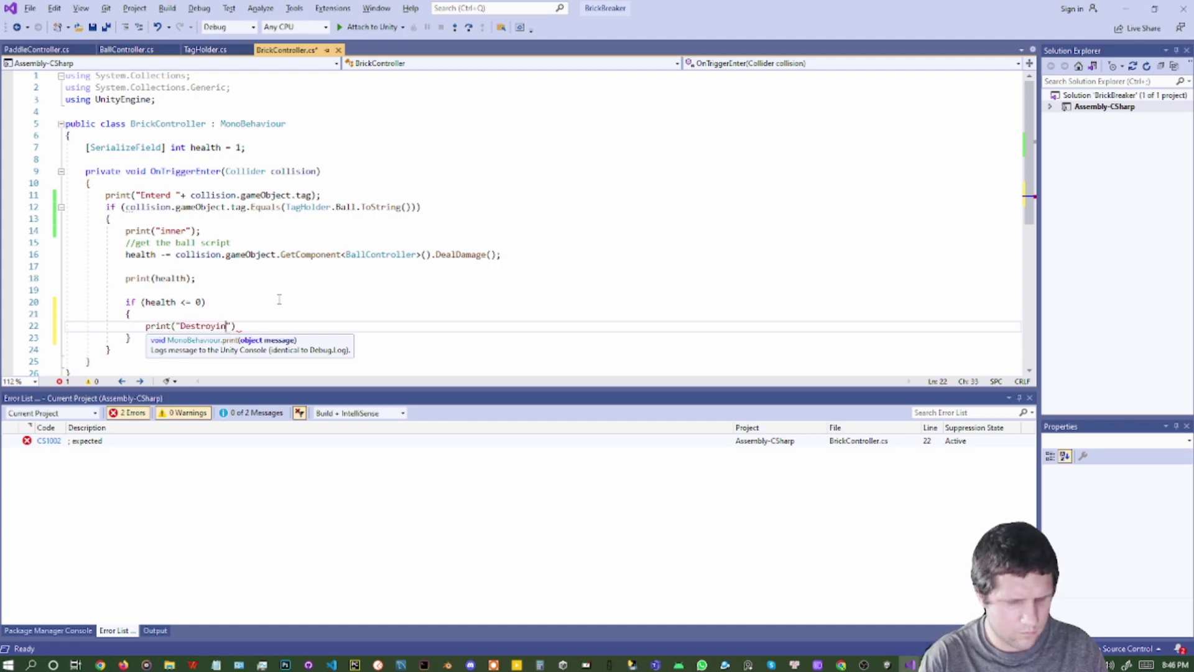
type("troying\");")
key("Return")
key("ctrl+v")
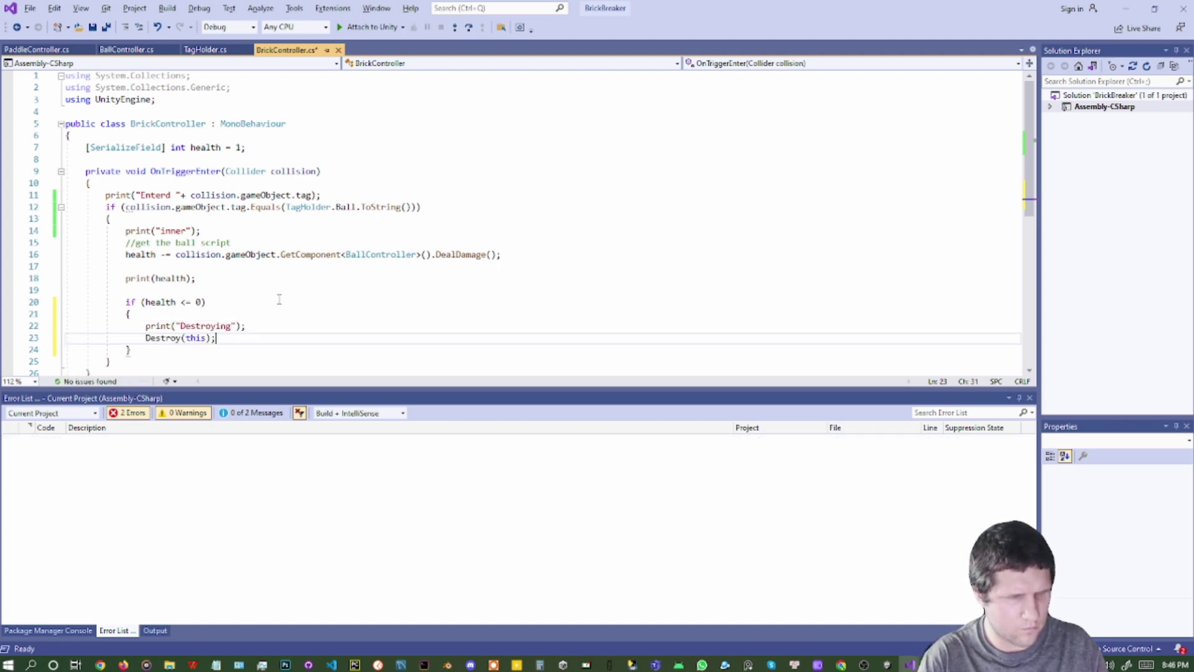
key("ctrl+s")
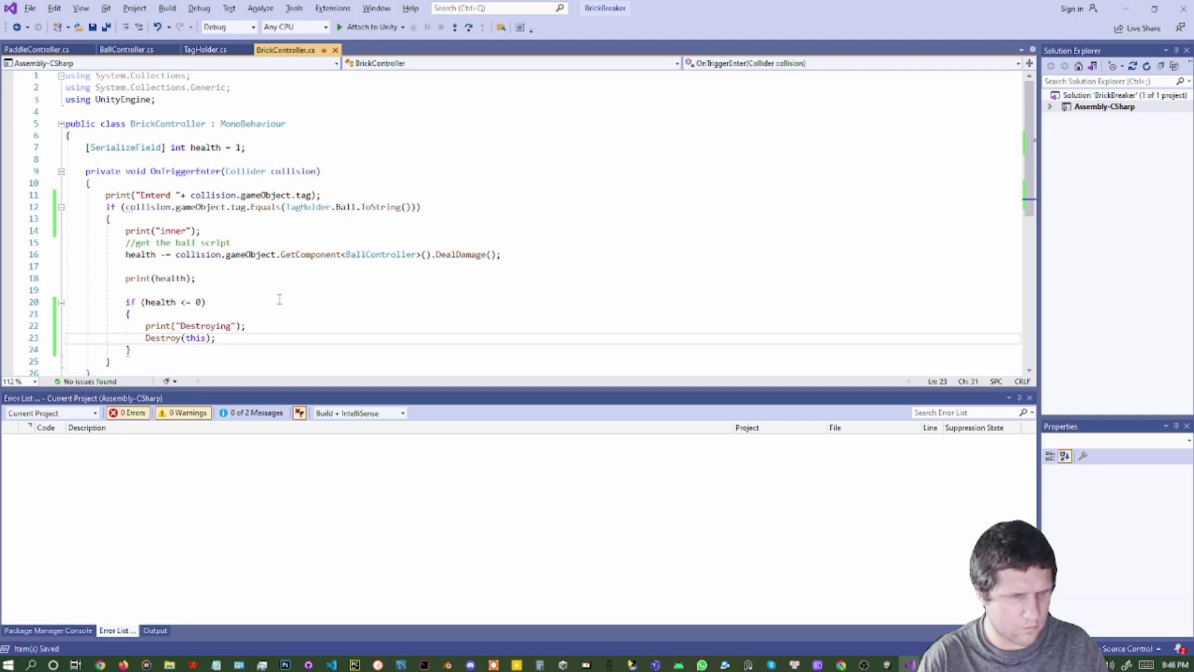
Switch to Unity, run the game to test the brick's destruction, inspect the Brick's components and stop the game
key("alt+Tab")
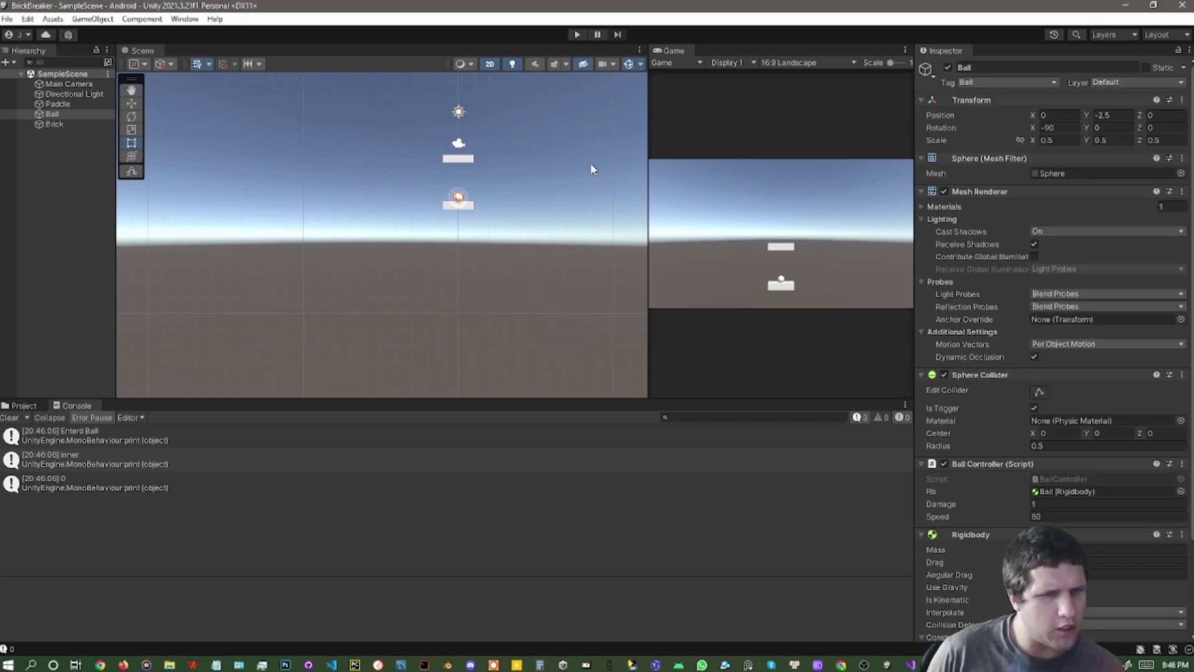
left_click(575, 34)
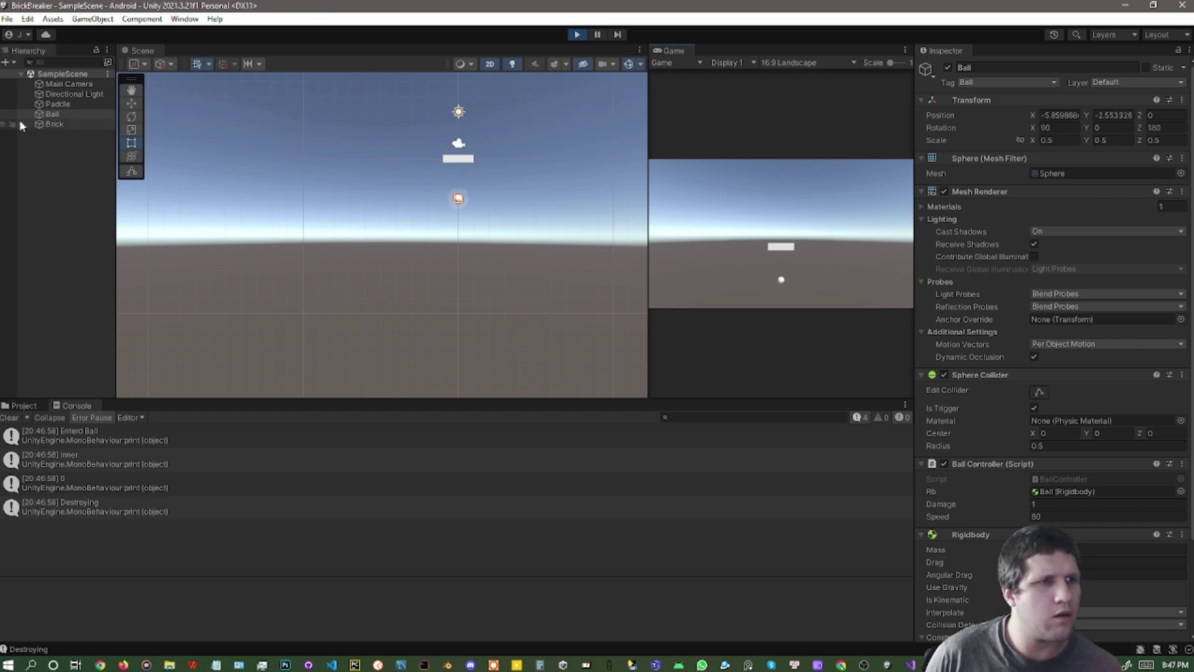
left_click(49, 123)
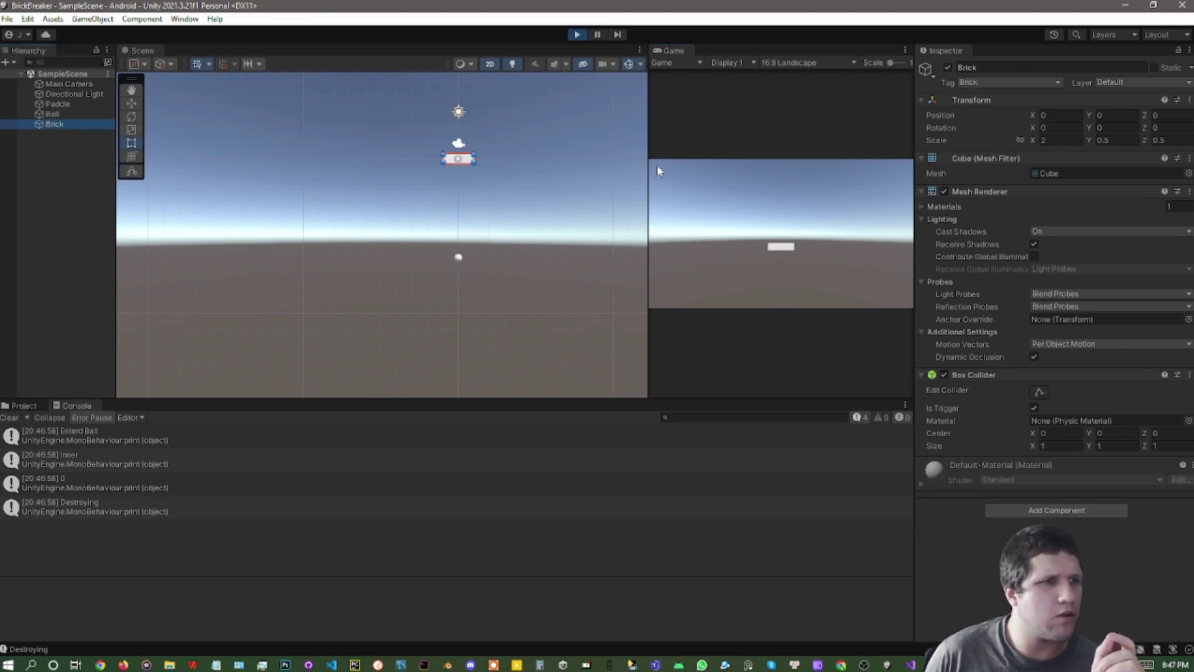
left_click(575, 34)
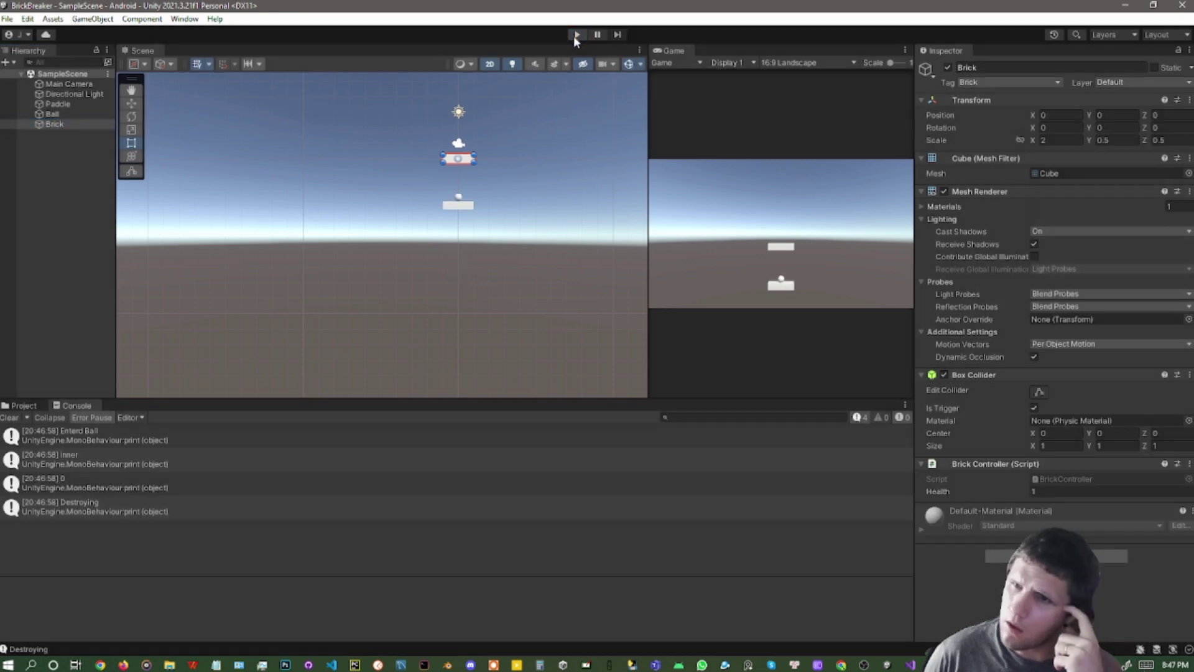
Switch to Visual Studio, replace this with gameObject in the BrickController's Destroy call and save the script
key("alt+Tab")
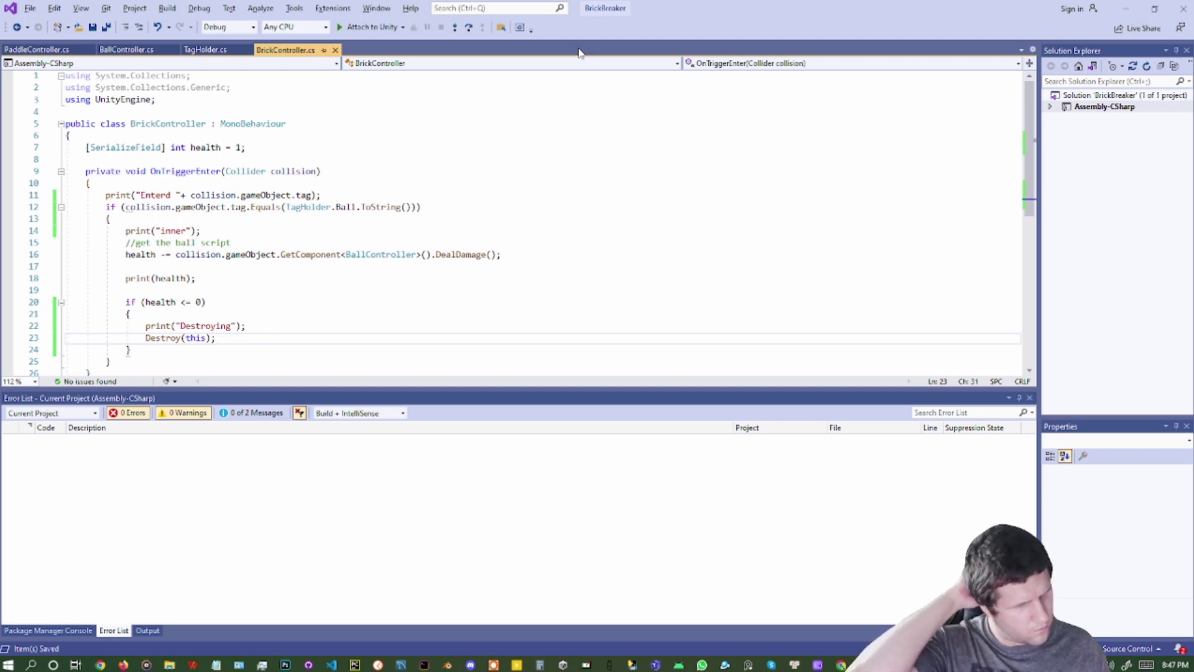
key("ctrl+shift+Left")
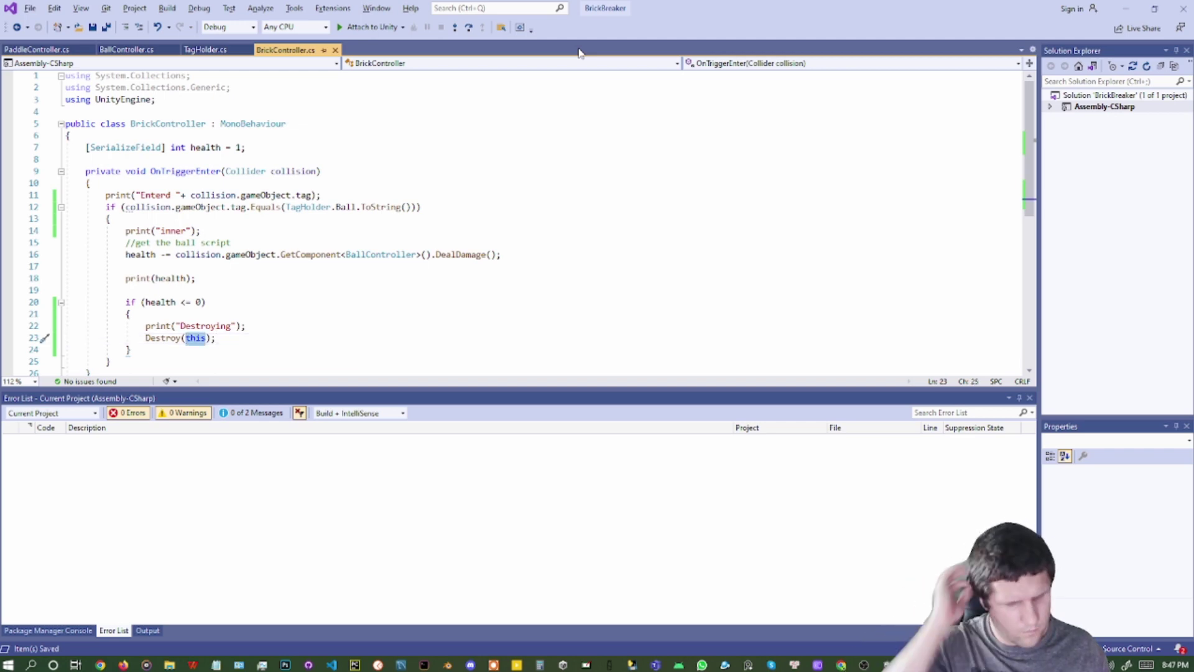
type("go")
key("Down")
key("Tab")
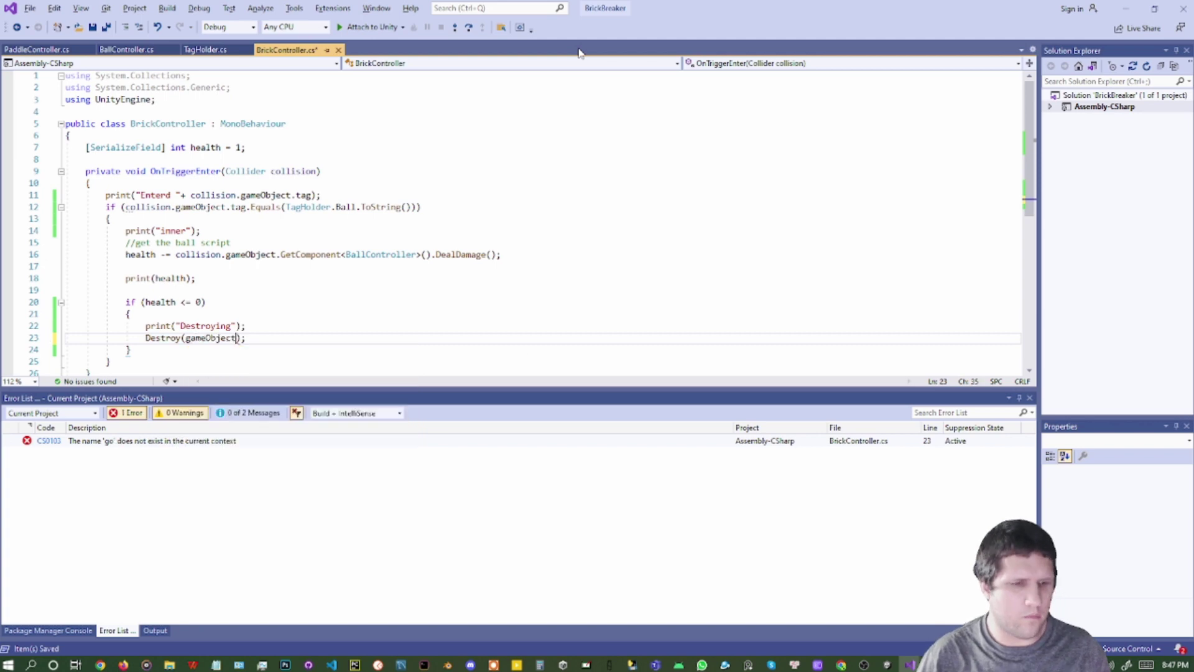
Switch to Unity, run the game to test the Destroy(gameObject) change and stop the game
key("alt+Tab")
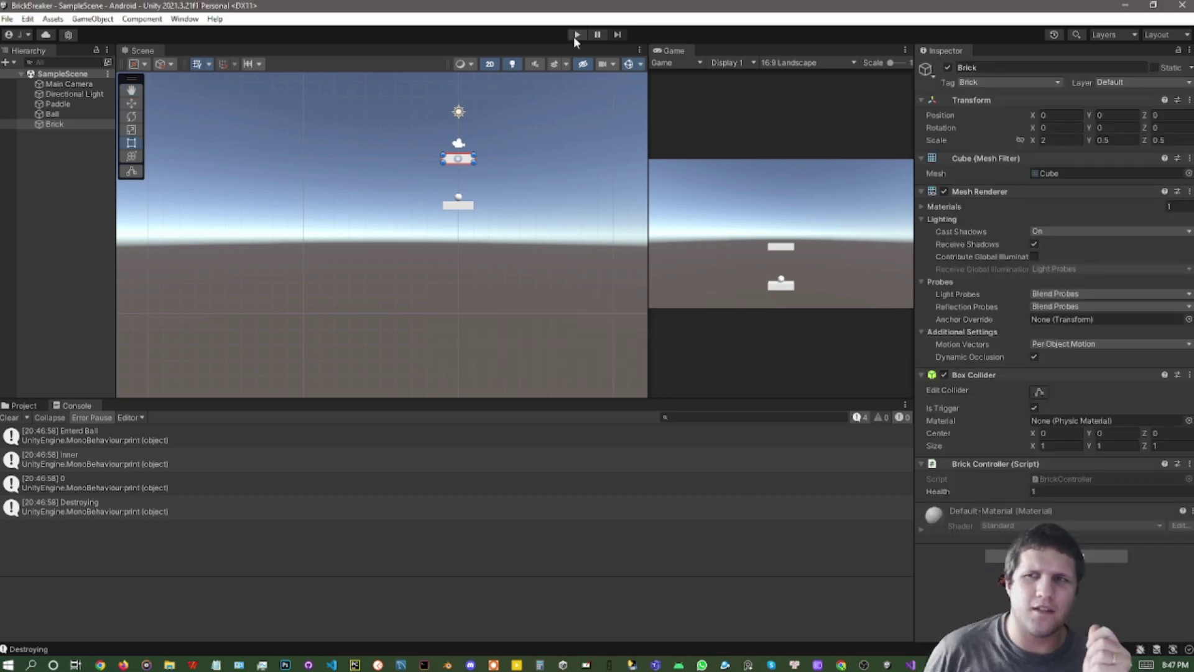
left_click(575, 35)
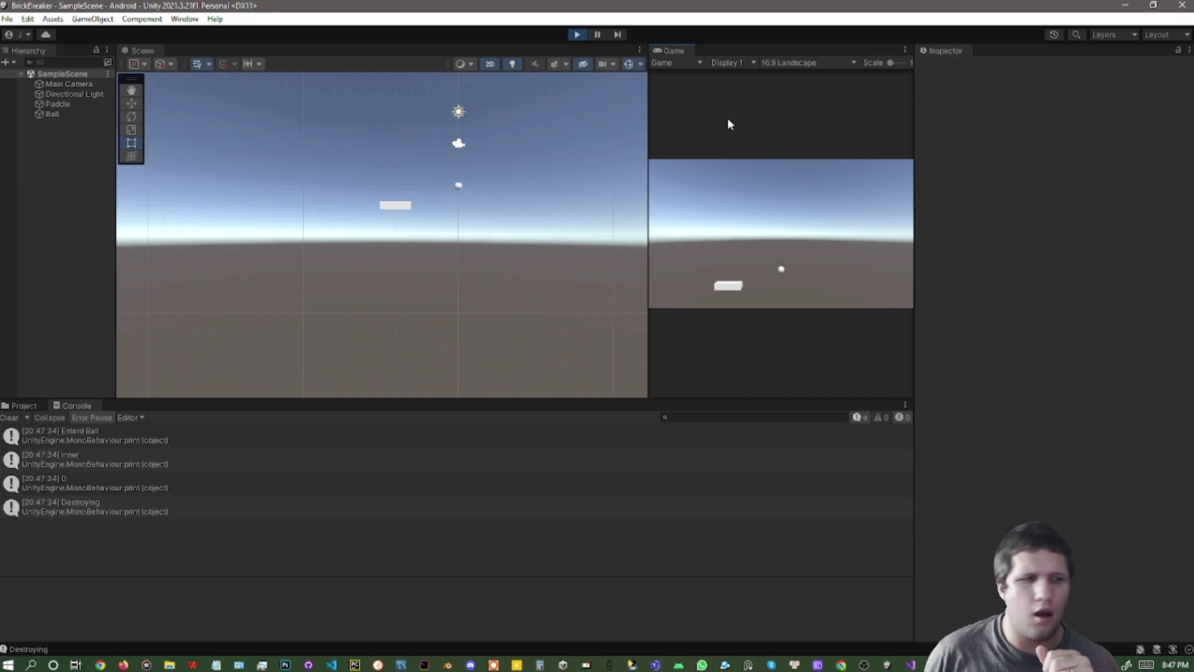
left_click(577, 35)
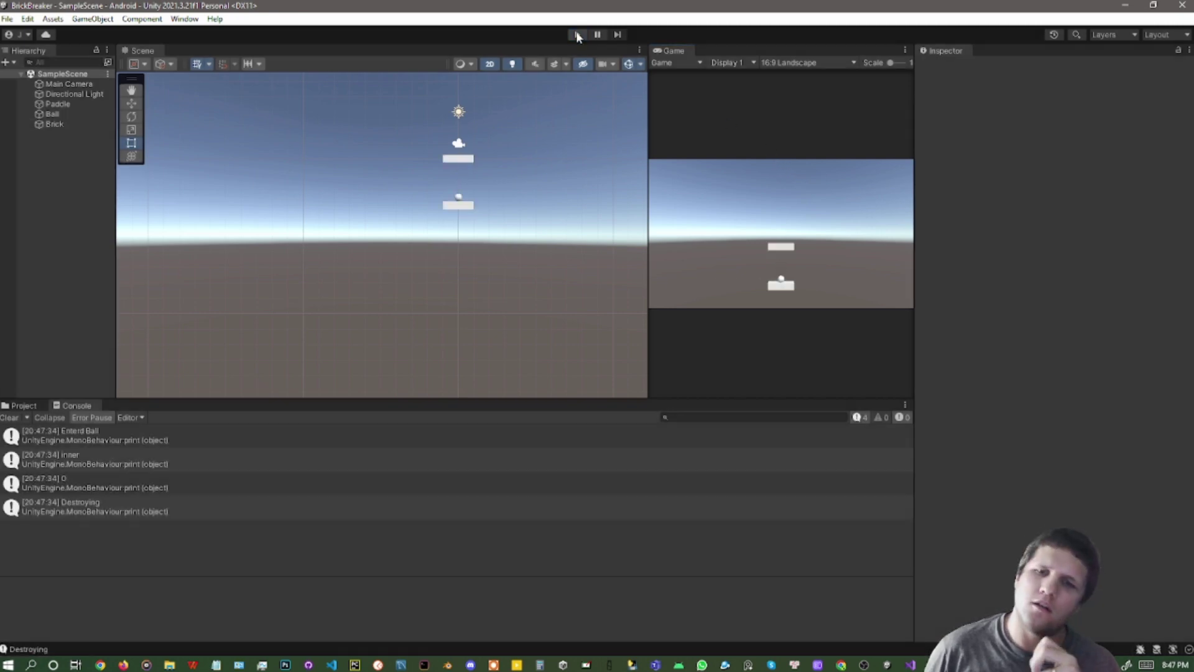
Set the Speed in the Ball's Ball Controller component to 100 and save the scene
left_click(64, 115)
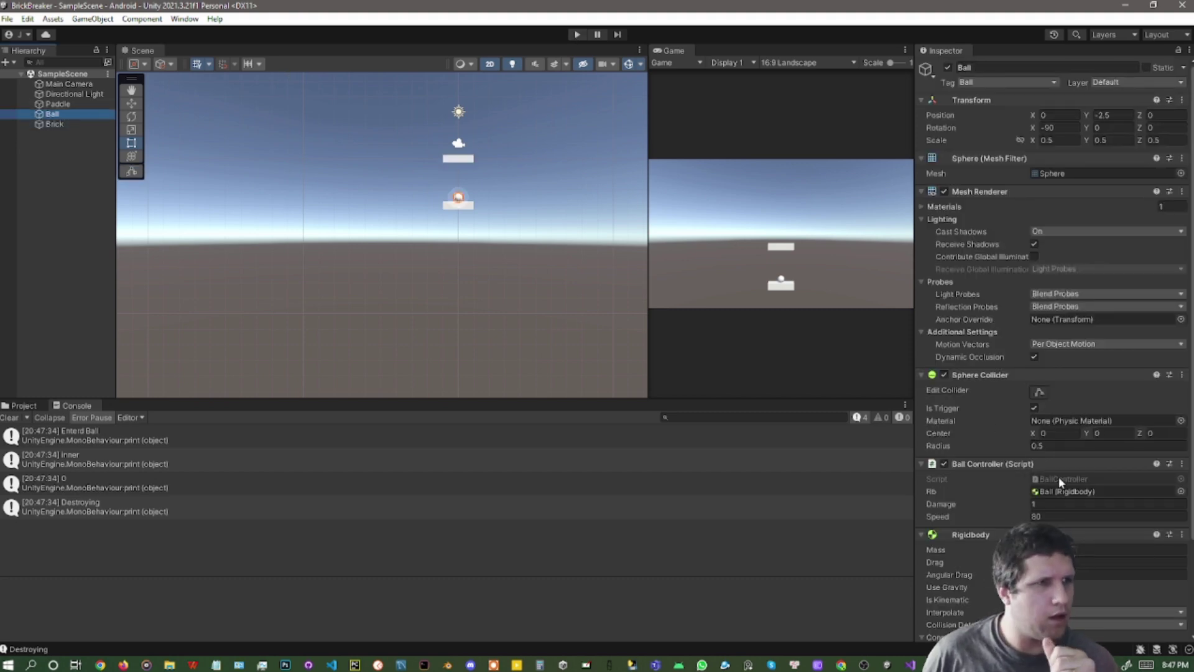
left_click(1063, 516)
type("90")
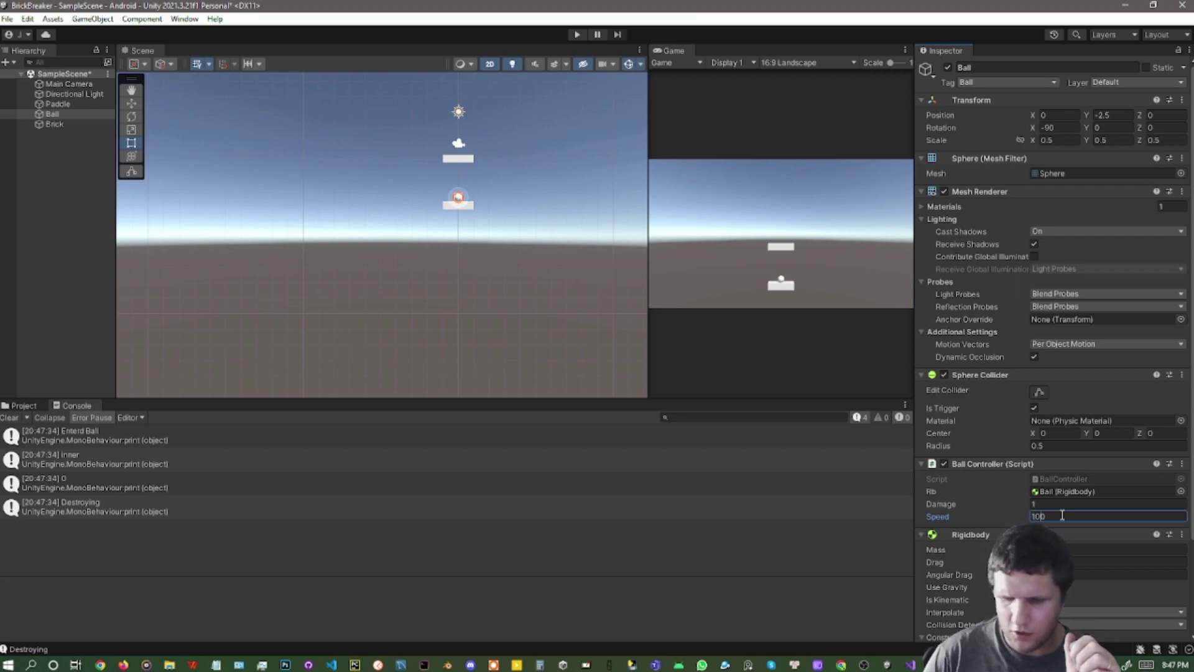
key("ctrl+s")
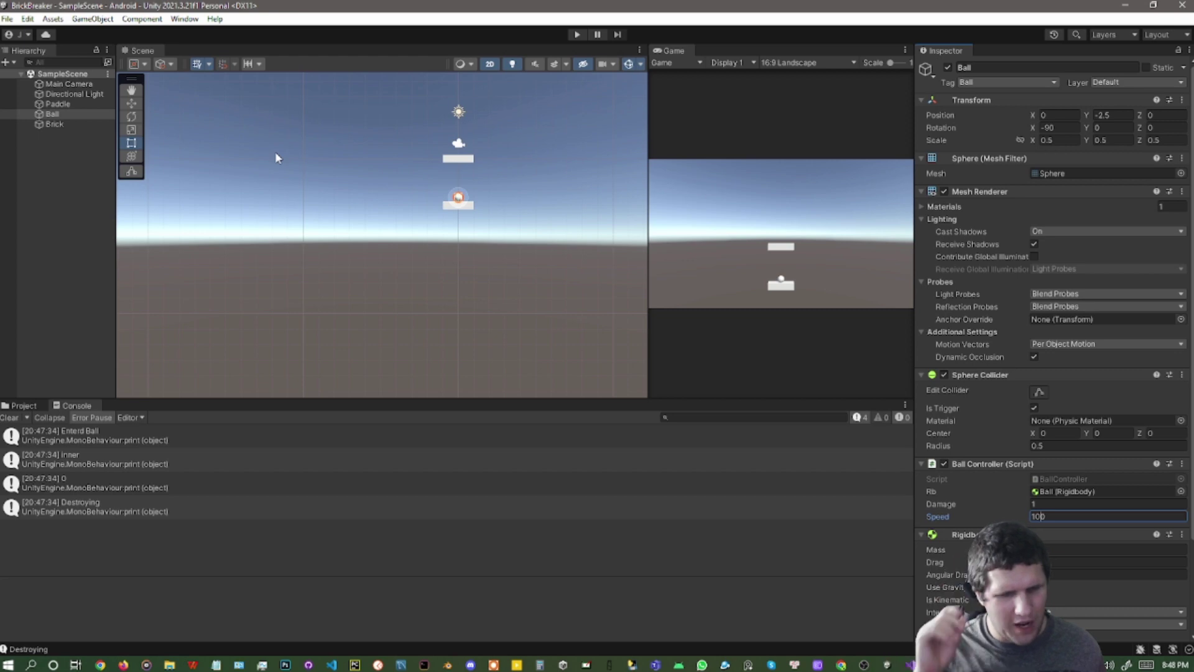
Switch to Photoshop, create an 8.5 x 11 inch white document at 100 pixels/inch and reset the colours to black and white
left_click(62, 124)
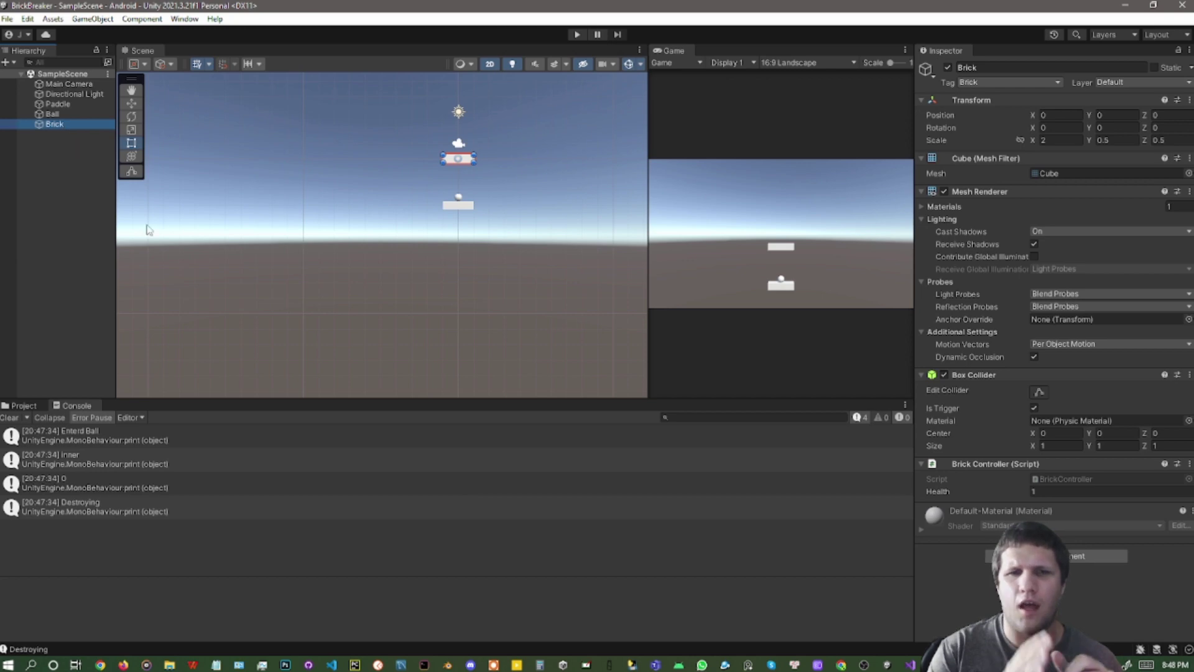
left_click(285, 664)
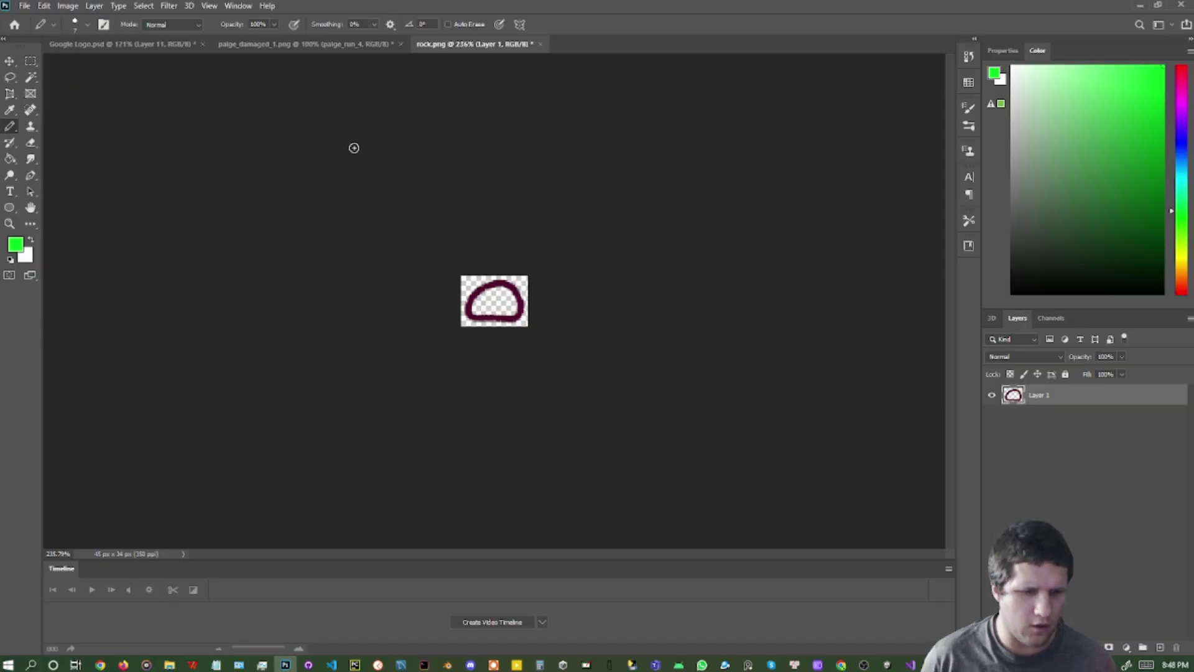
left_click(25, 6)
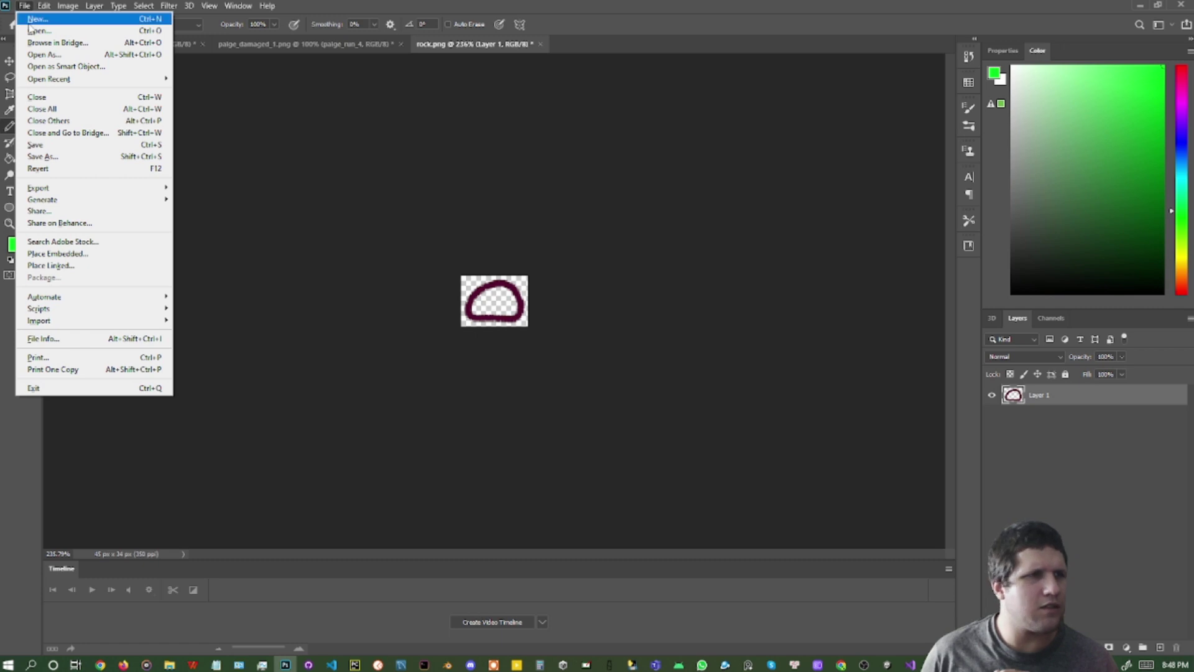
left_click(33, 21)
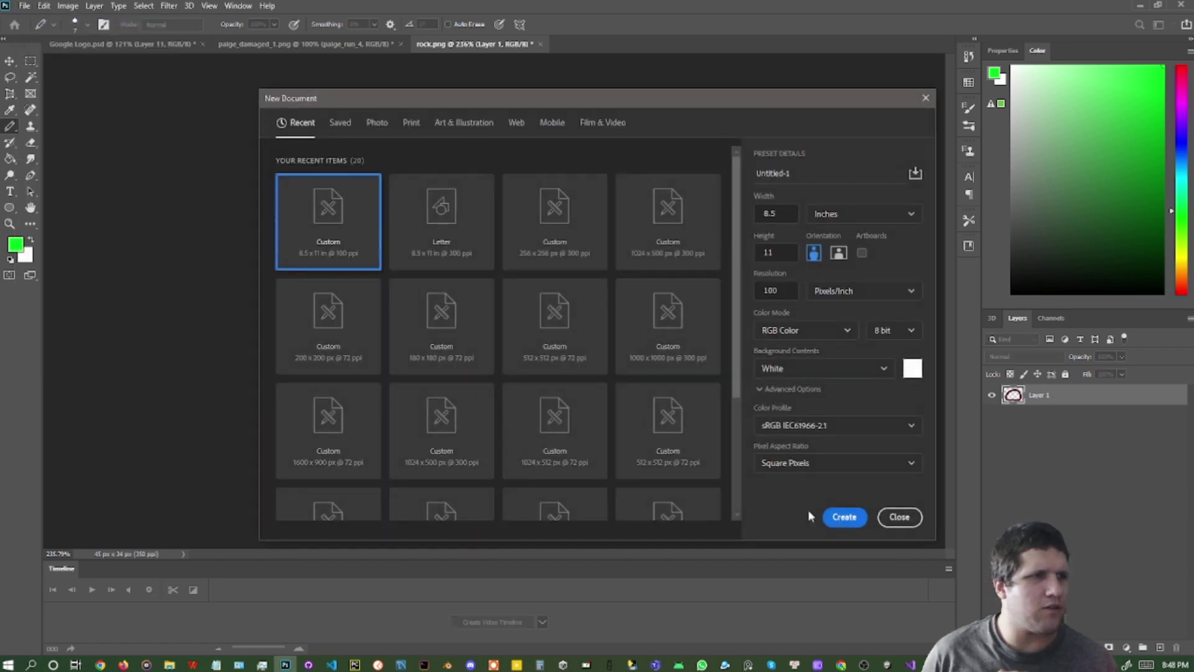
left_click(842, 517)
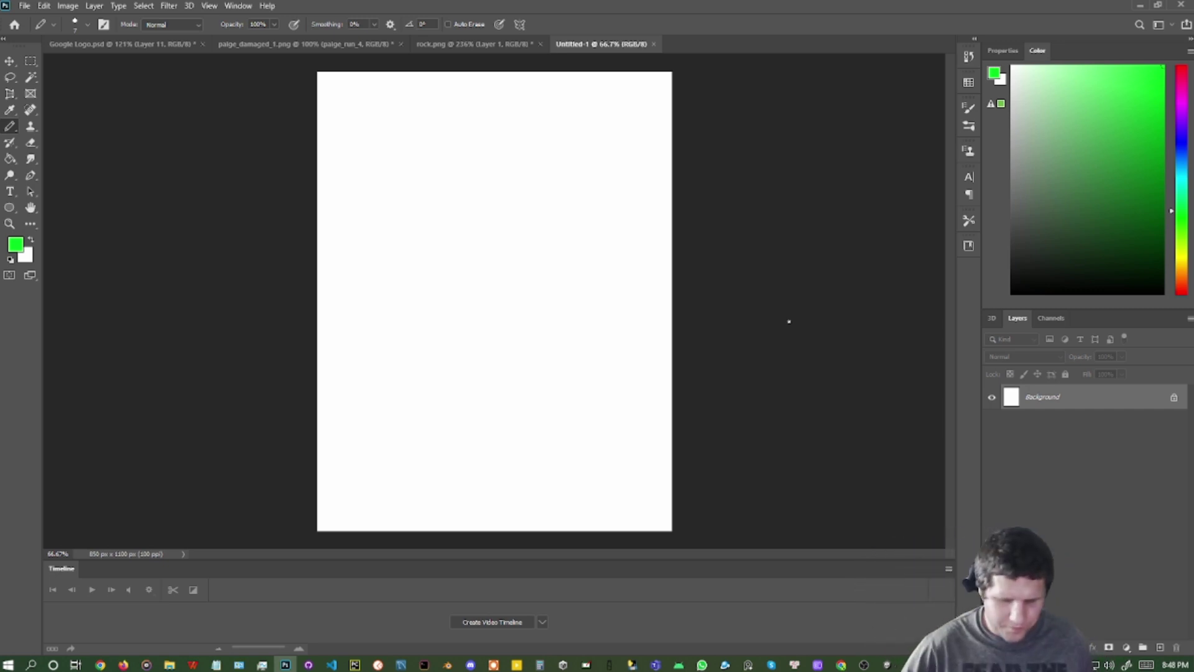
key("d")
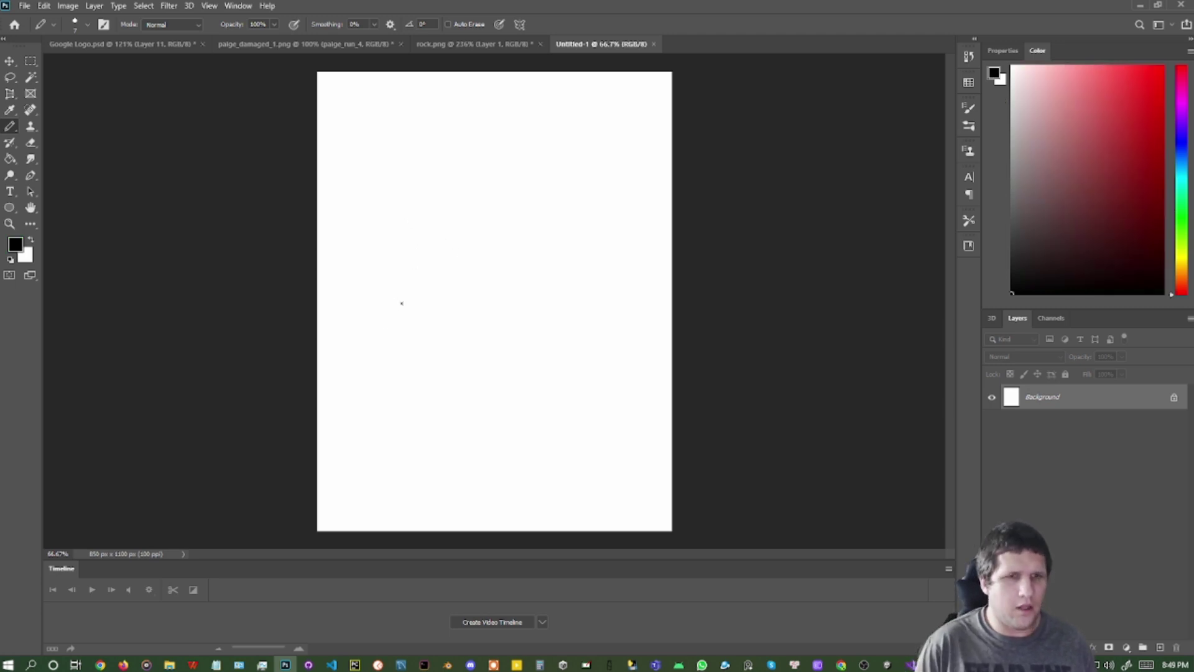
Sketch a long flat paddle labelled "Paddle" and a small ball above it with an arrow to the label "ball"
mouse_move(403, 304)
left_mouse_down()
mouse_move(408, 317)
mouse_move(530, 303)
mouse_move(400, 308)
mouse_move(408, 355)
mouse_move(415, 339)
left_mouse_up()
mouse_move(429, 344)
left_mouse_down()
mouse_move(459, 333)
mouse_move(465, 352)
left_mouse_up()
left_click_drag(468, 346, 477, 348)
mouse_move(461, 256)
left_mouse_down()
mouse_move(488, 241)
mouse_move(526, 244)
mouse_move(535, 229)
left_mouse_up()
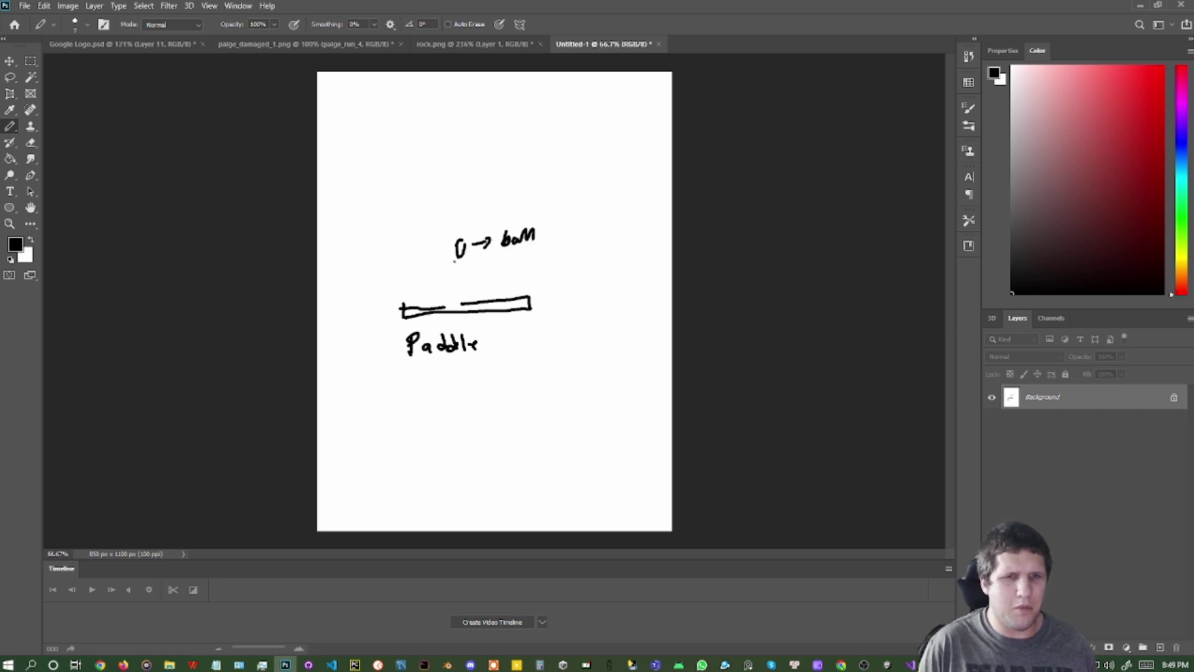
Draw the ball's path down to the paddle's centre, label it 0x, and add an upward arrow labelled "rotate 180°"
left_click_drag(458, 260, 463, 335)
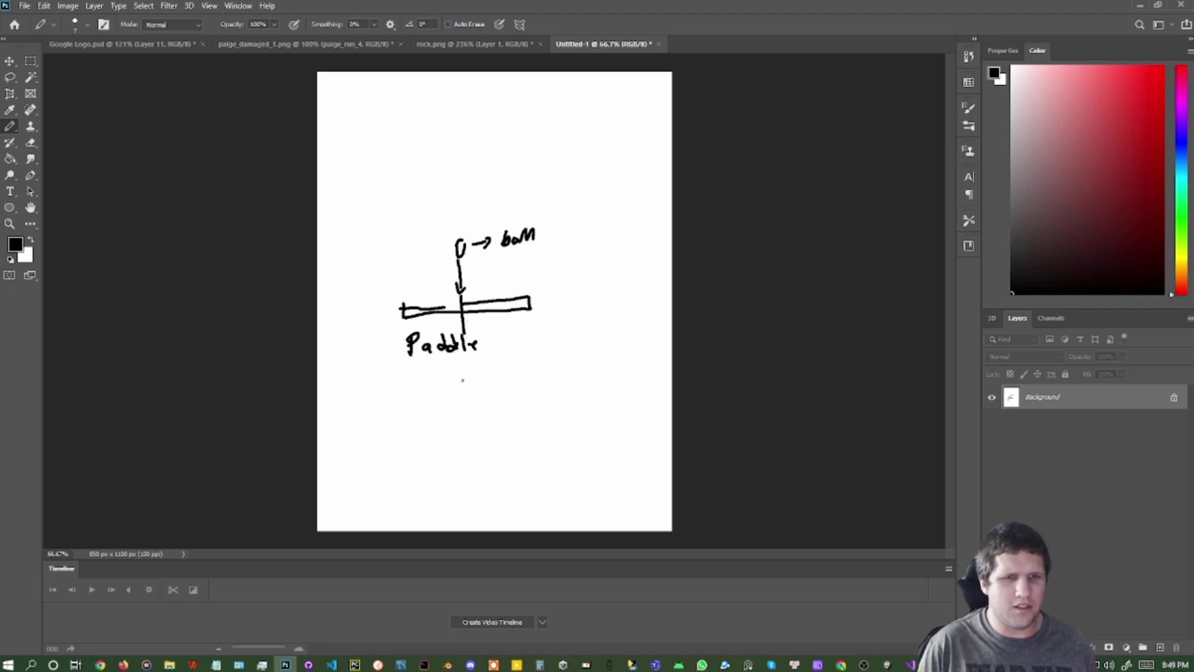
left_click_drag(470, 380, 484, 392)
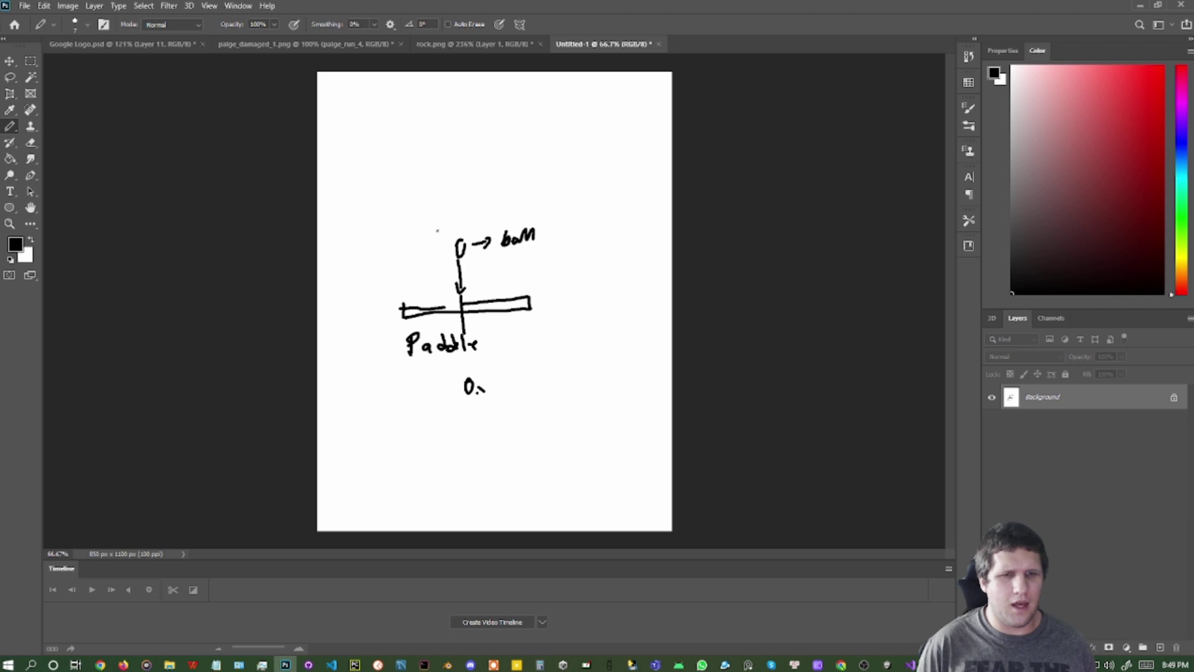
left_click_drag(452, 222, 466, 232)
left_click_drag(466, 226, 459, 232)
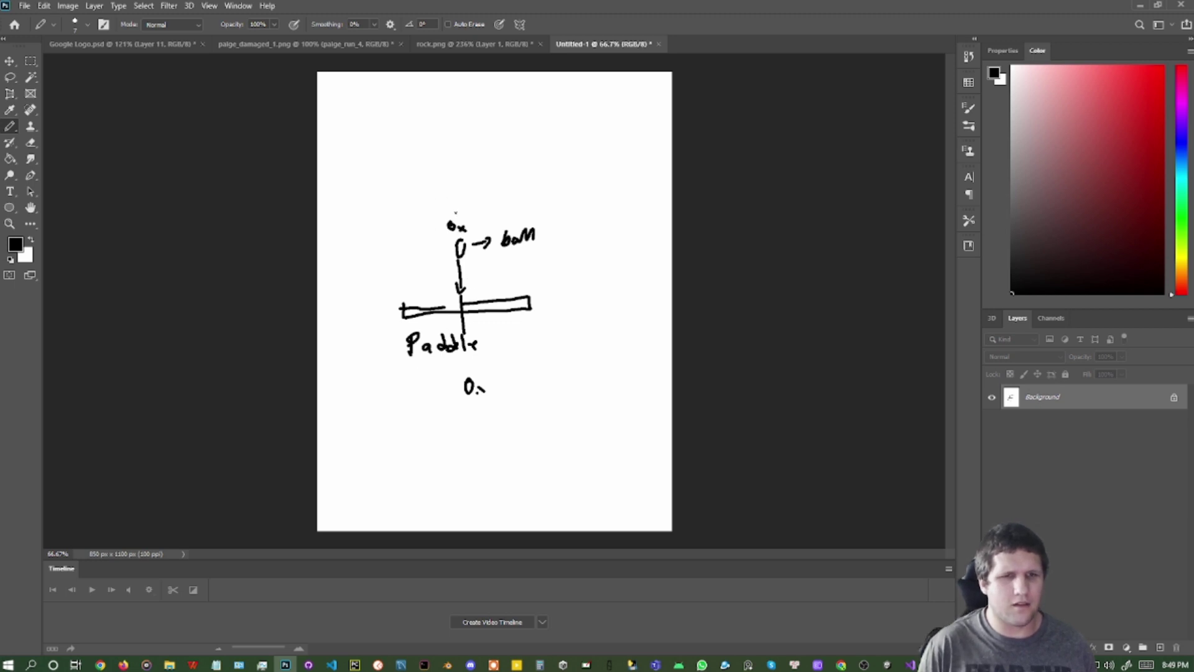
mouse_move(458, 214)
left_mouse_down()
mouse_move(466, 185)
mouse_move(454, 162)
mouse_move(481, 139)
mouse_move(433, 141)
mouse_move(450, 134)
left_mouse_up()
mouse_move(455, 119)
left_mouse_down()
mouse_move(456, 136)
mouse_move(467, 133)
left_mouse_up()
mouse_move(463, 128)
left_mouse_down()
mouse_move(482, 125)
mouse_move(482, 138)
left_mouse_up()
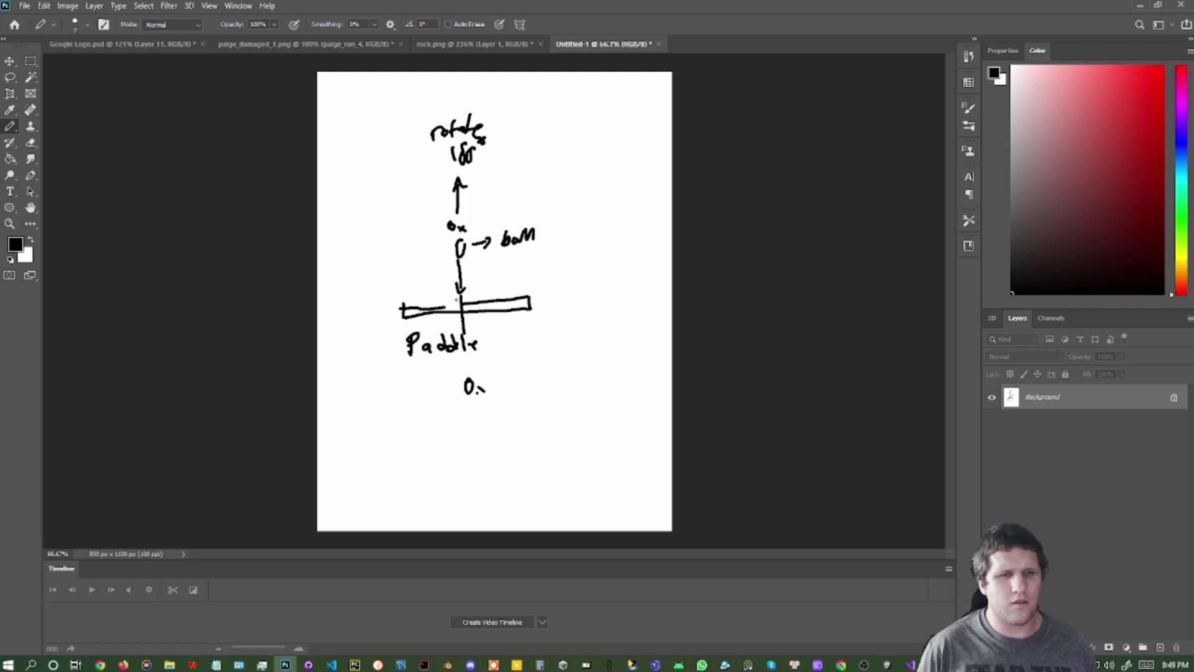
Draw the ball's slanted path to the paddle's left end, label it 85°, and add a curved arrow towards that end
mouse_move(456, 303)
left_mouse_down()
mouse_move(412, 290)
mouse_move(400, 316)
left_mouse_up()
mouse_move(455, 248)
left_mouse_down()
mouse_move(405, 278)
mouse_move(407, 295)
mouse_move(396, 286)
mouse_move(398, 302)
mouse_move(403, 269)
mouse_move(405, 312)
mouse_move(369, 303)
mouse_move(377, 313)
left_mouse_up()
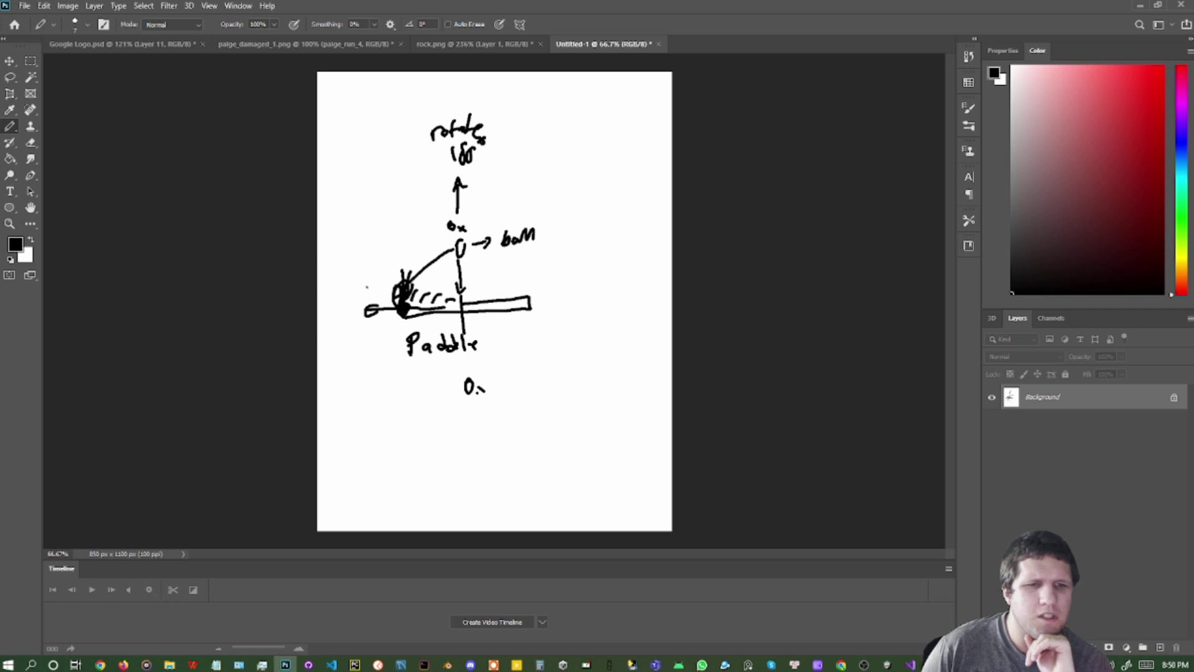
mouse_move(366, 287)
left_mouse_down()
mouse_move(377, 281)
mouse_move(366, 311)
mouse_move(382, 280)
left_mouse_up()
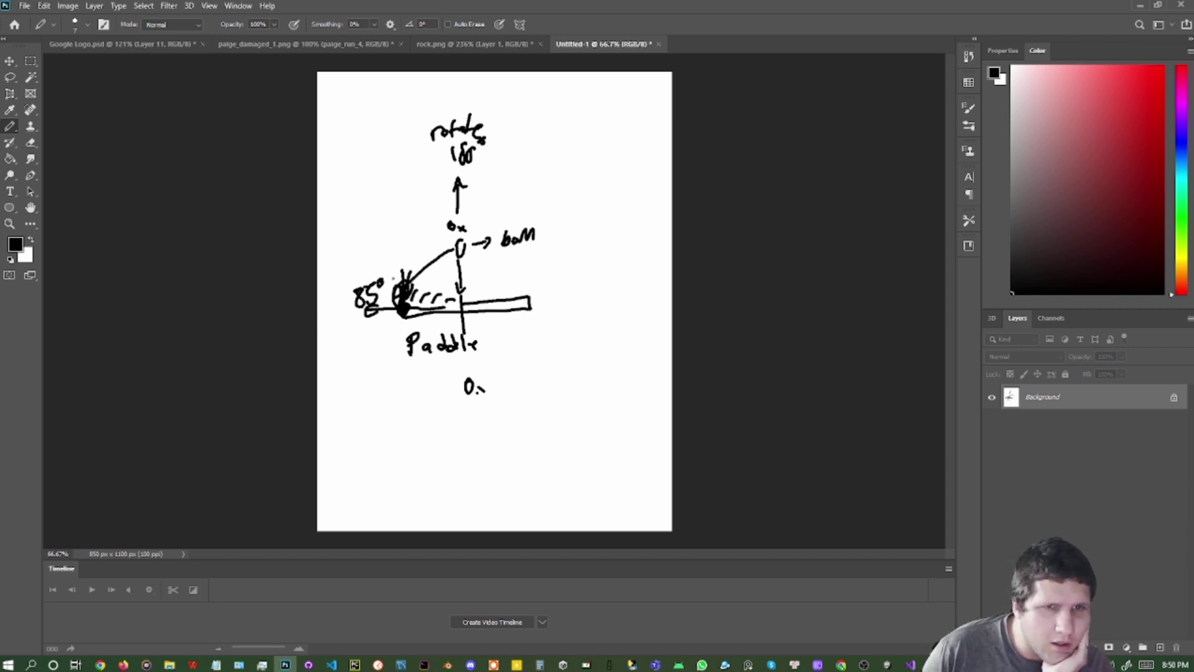
mouse_move(451, 243)
left_mouse_down()
mouse_move(390, 266)
mouse_move(411, 263)
left_mouse_up()
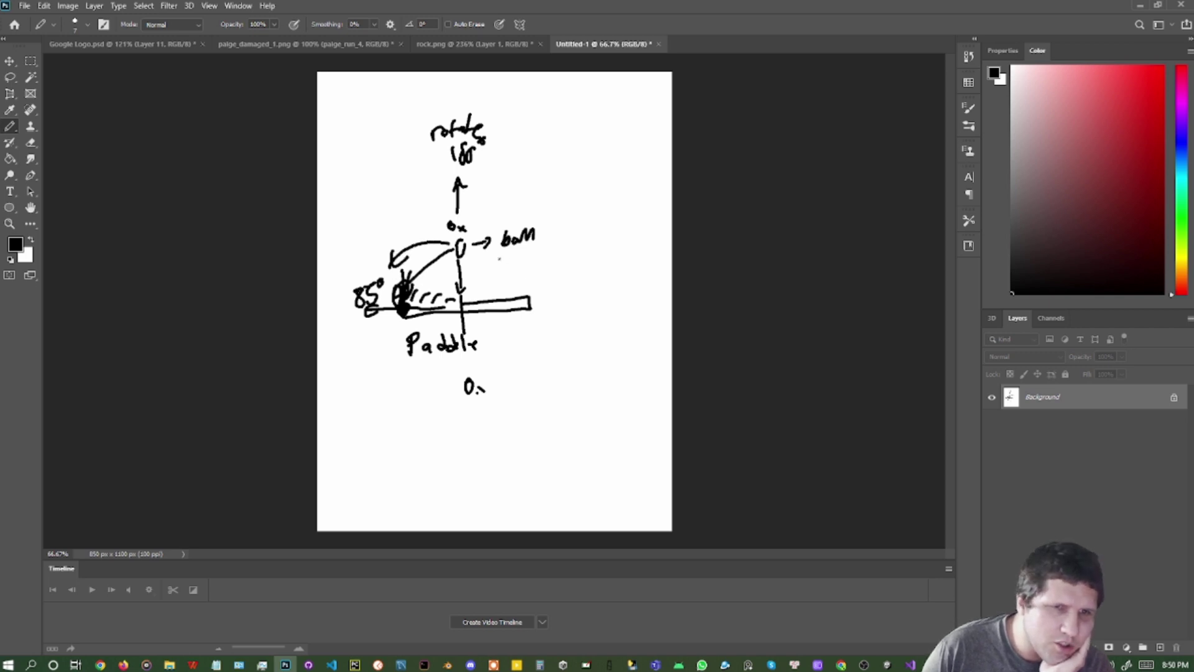
Add a curved arrow towards the paddle's right end, and write 265° at the left end and 85° and 265° at the right
mouse_move(493, 257)
left_mouse_down()
mouse_move(522, 262)
mouse_move(530, 286)
mouse_move(539, 275)
left_mouse_up()
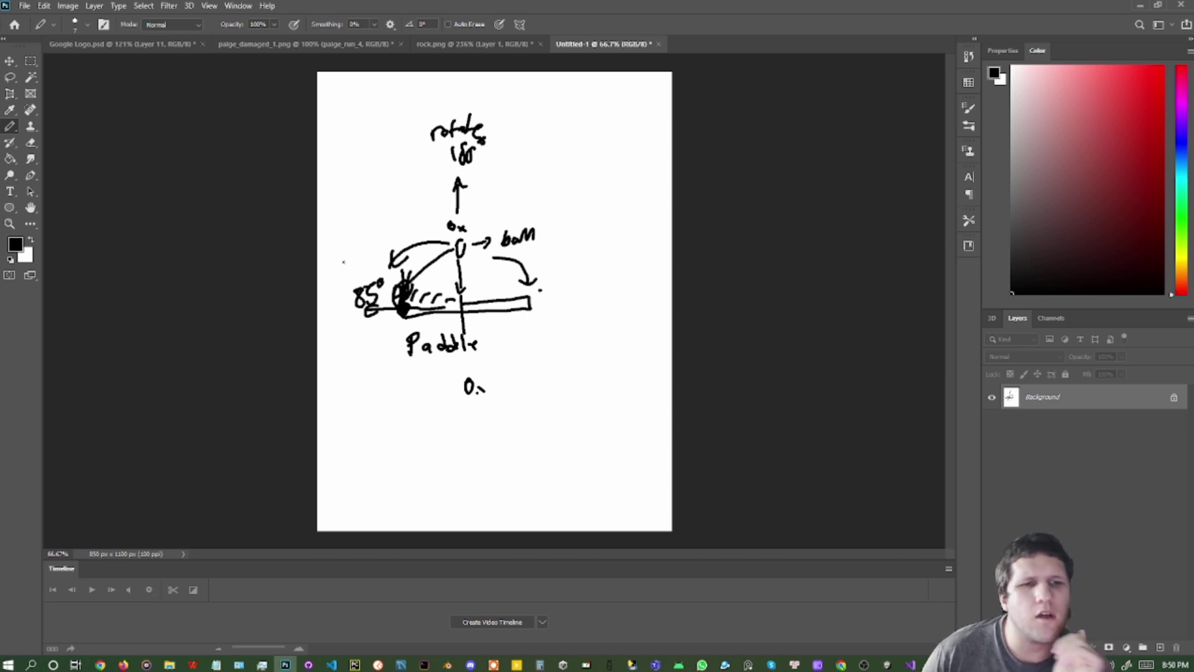
left_click_drag(339, 257, 364, 259)
mouse_move(374, 229)
left_mouse_down()
mouse_move(364, 254)
mouse_move(379, 226)
left_mouse_up()
mouse_move(552, 278)
left_mouse_down()
mouse_move(544, 299)
mouse_move(583, 266)
left_mouse_up()
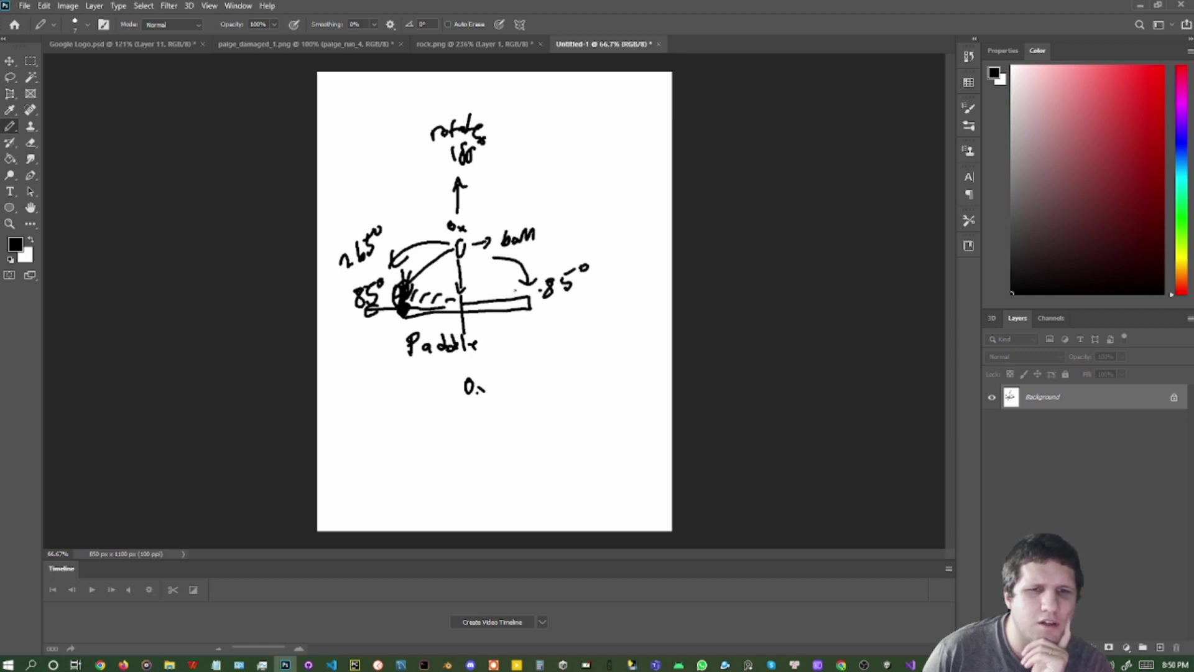
mouse_move(544, 306)
left_mouse_down()
mouse_move(564, 320)
mouse_move(572, 308)
mouse_move(571, 318)
mouse_move(586, 292)
left_mouse_up()
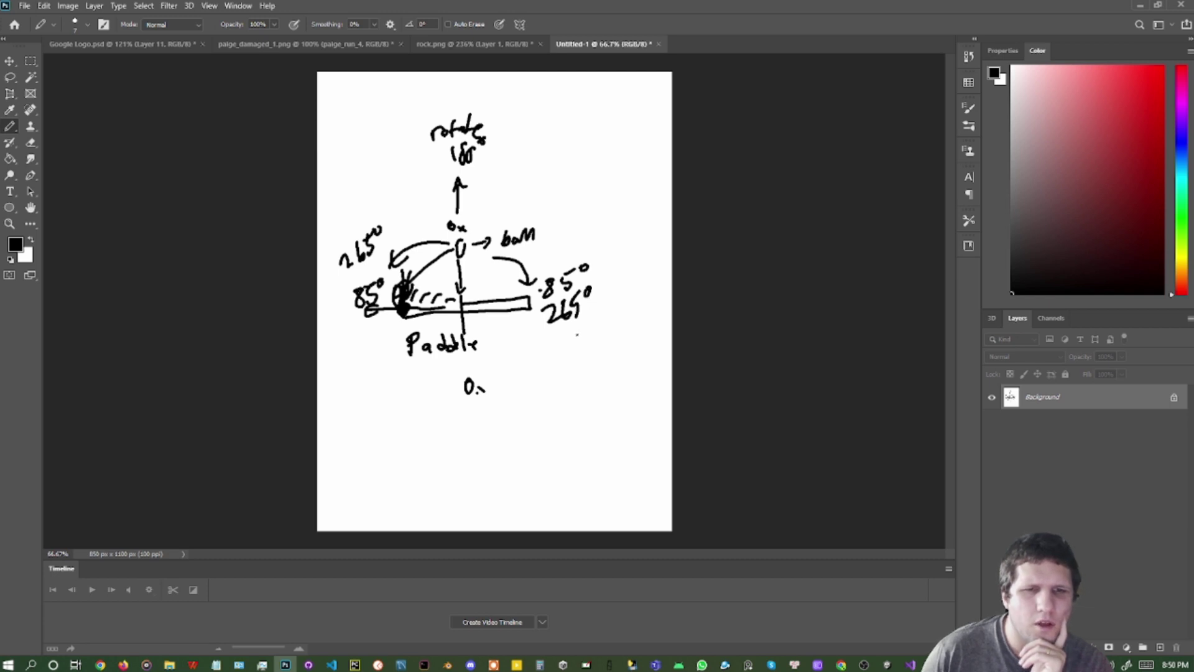
Mark the midpoints of both arcs and paddle halves, label them 135 and 225°, and draw lines from the paddle to them
left_click_drag(512, 269, 545, 252)
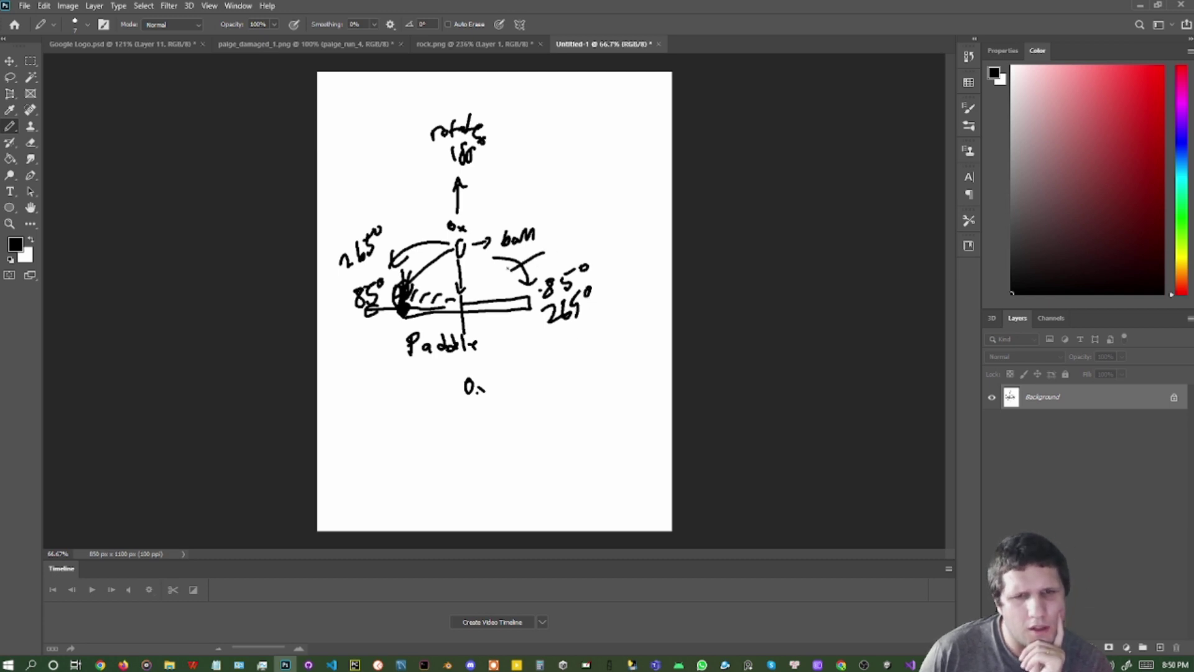
left_click_drag(414, 248, 433, 323)
left_click_drag(496, 293, 494, 320)
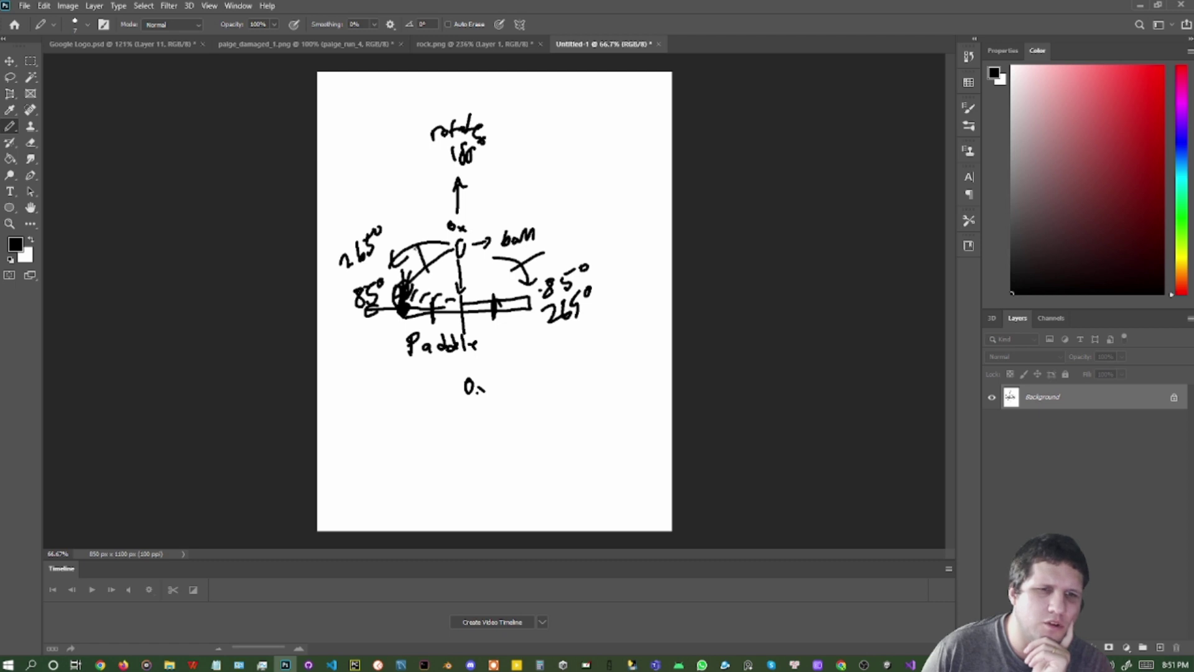
left_click_drag(434, 249, 410, 302)
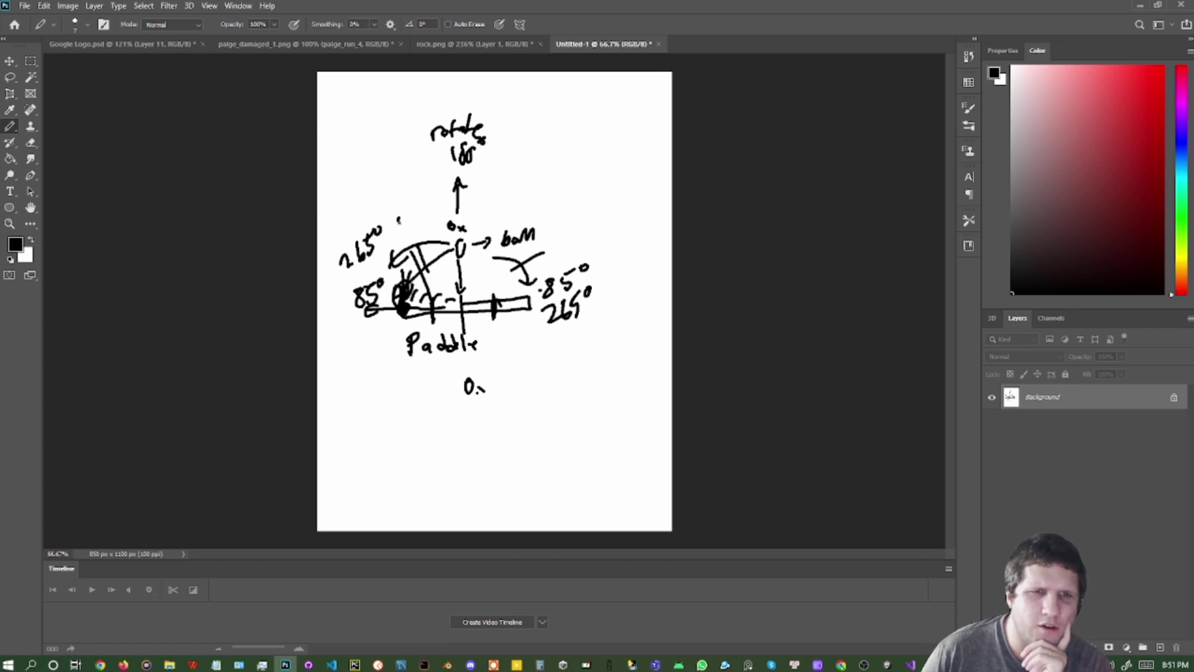
mouse_move(406, 217)
left_mouse_down()
mouse_move(407, 229)
mouse_move(429, 209)
mouse_move(420, 237)
left_mouse_up()
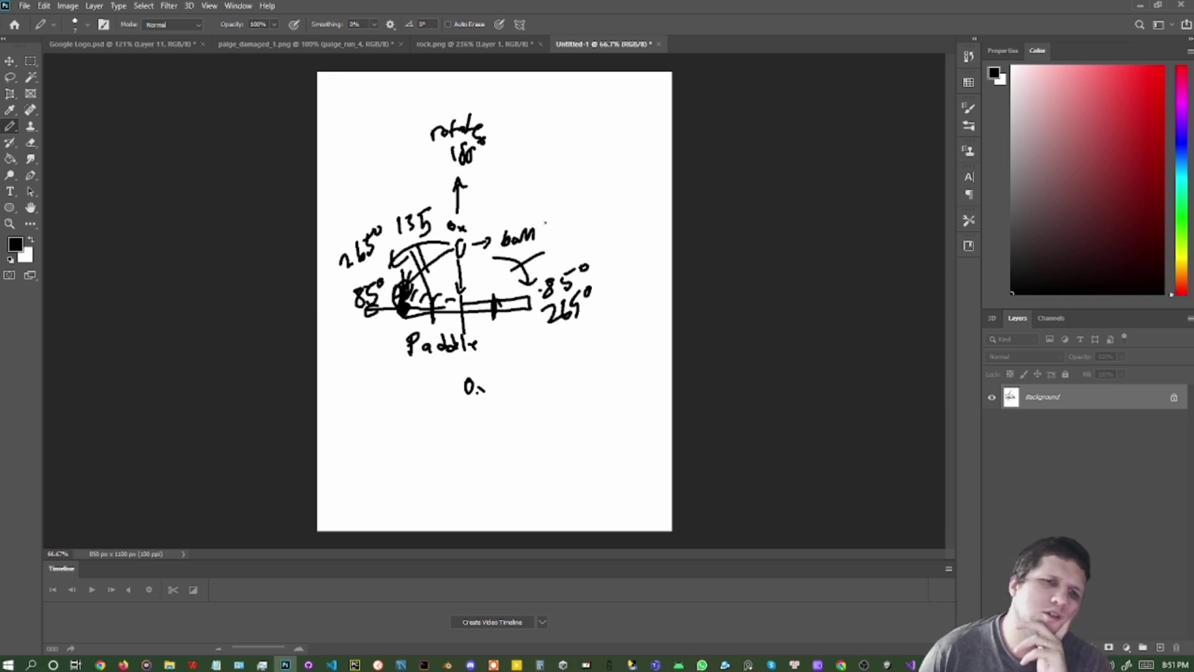
mouse_move(538, 223)
left_mouse_down()
mouse_move(554, 240)
mouse_move(564, 225)
mouse_move(582, 234)
left_mouse_up()
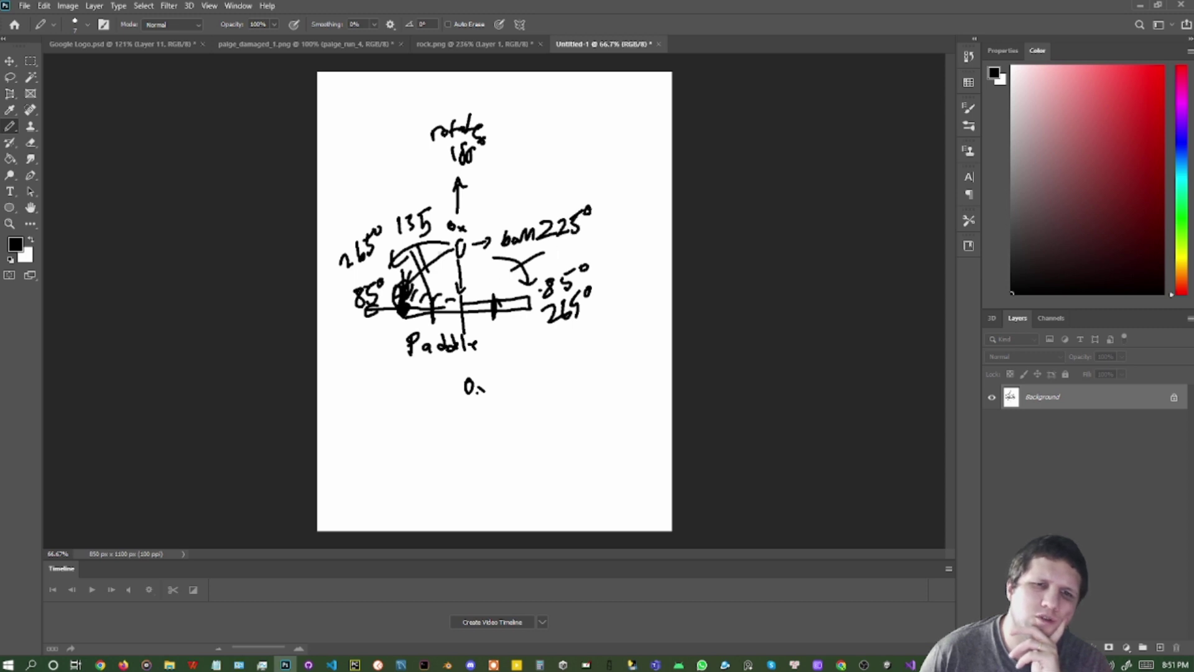
mouse_move(414, 256)
left_mouse_down()
mouse_move(446, 302)
mouse_move(541, 253)
left_mouse_up()
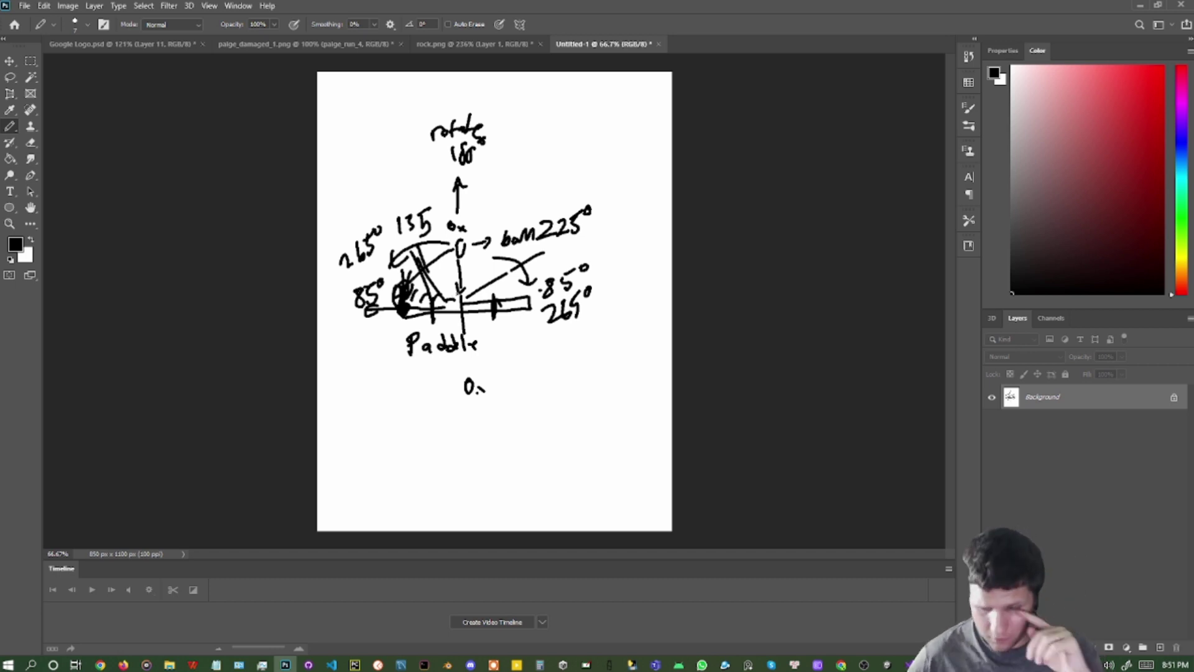
Switch to Visual Studio, delete all the debug print lines from the BrickController's OnTriggerEnter method and save the script
key("alt+Tab")
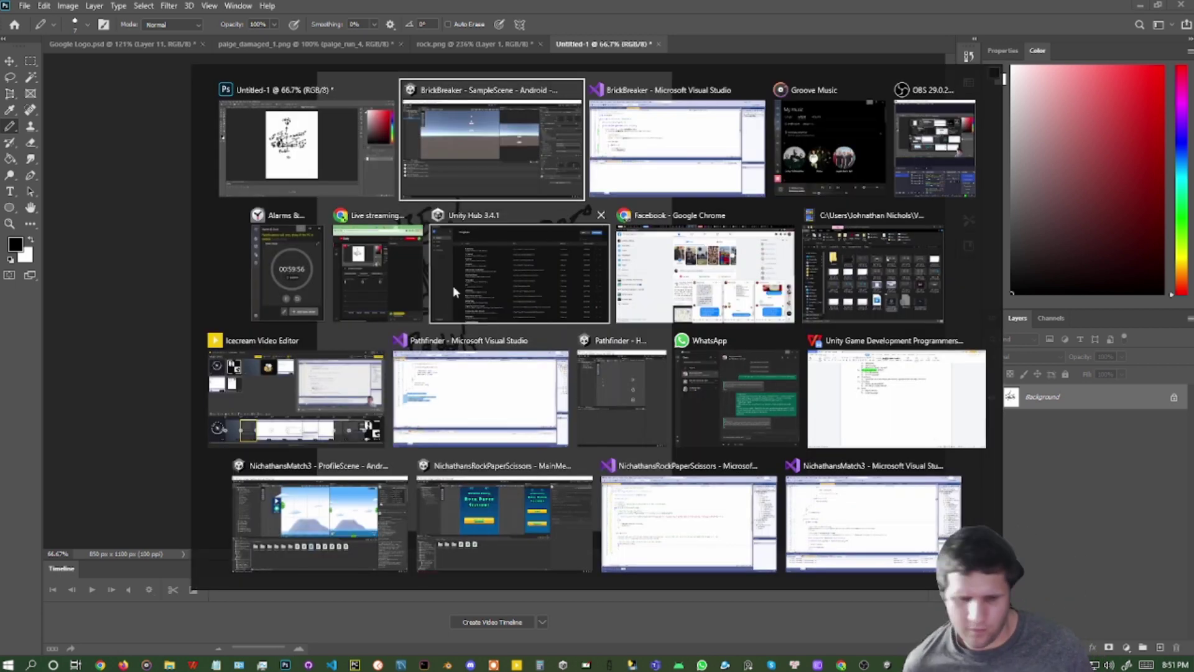
key("alt+Tab")
key("alt+Tab")
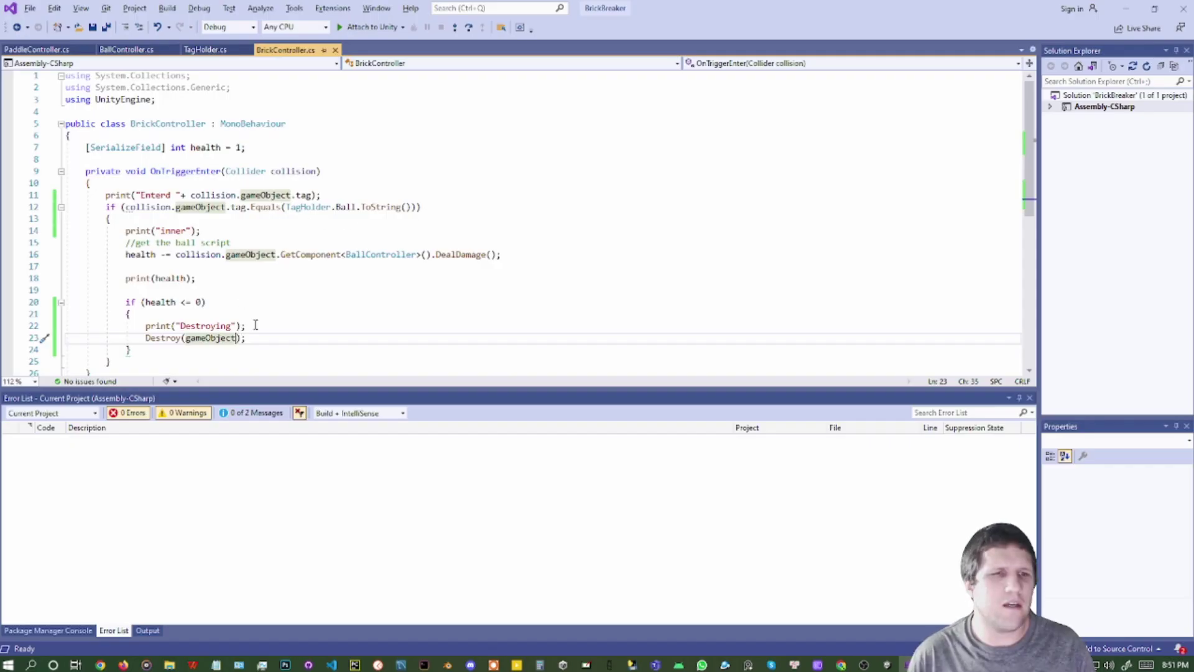
left_click_drag(255, 325, 256, 314)
key("BackSpace")
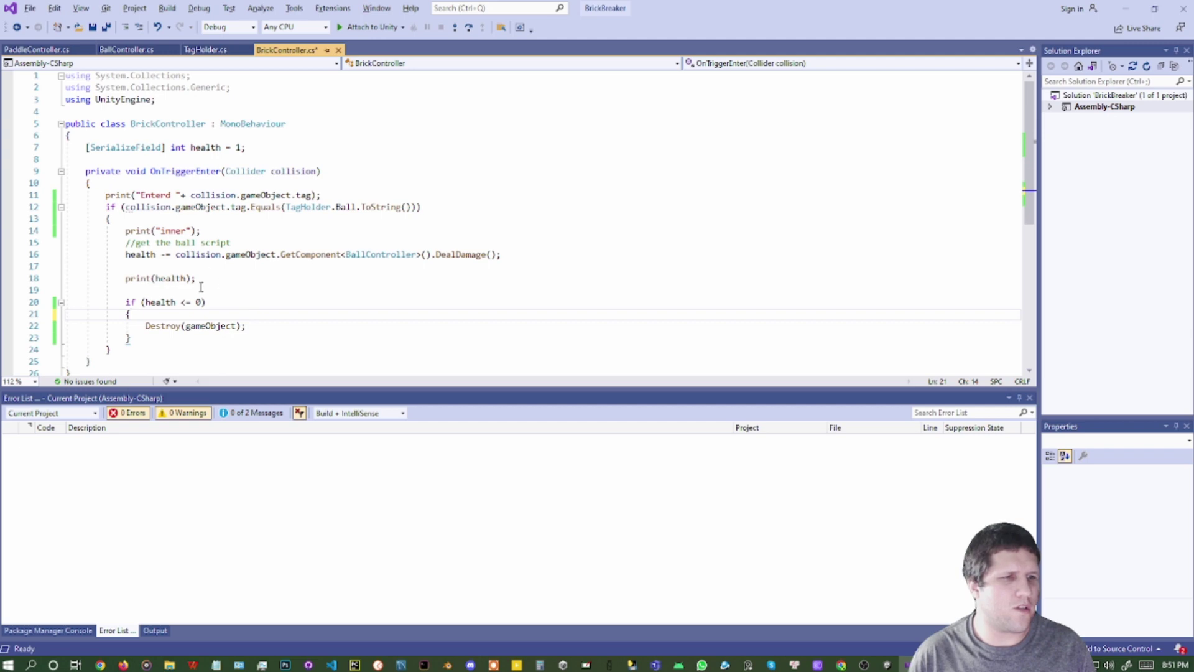
left_click_drag(197, 279, 67, 266)
key("BackSpace")
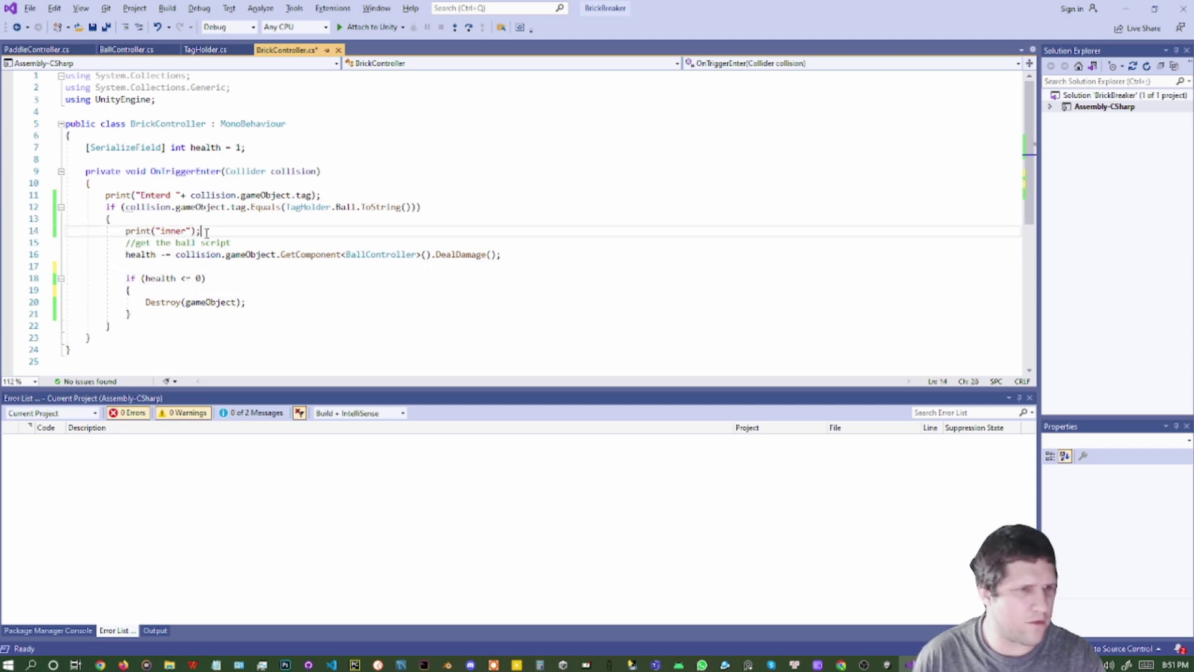
left_click_drag(200, 231, 204, 222)
key("BackSpace")
left_click_drag(344, 193, 402, 194)
key("BackSpace")
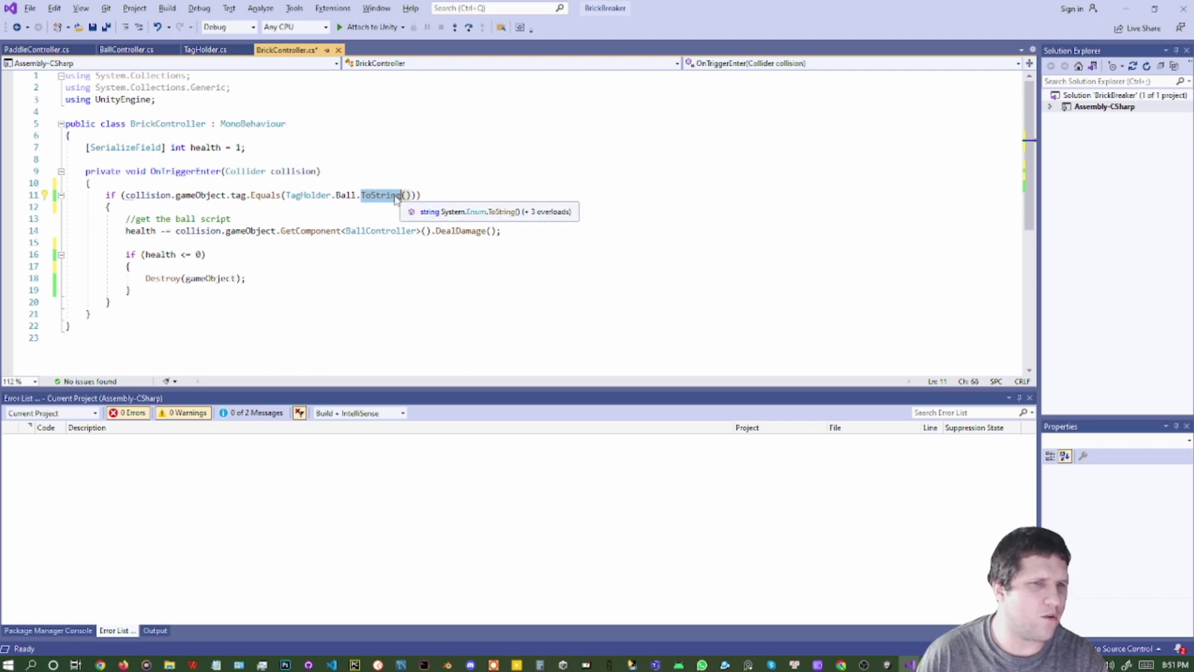
key("ctrl+s")
Set the default value of the speed field in the BallController script to 100
left_click(209, 50)
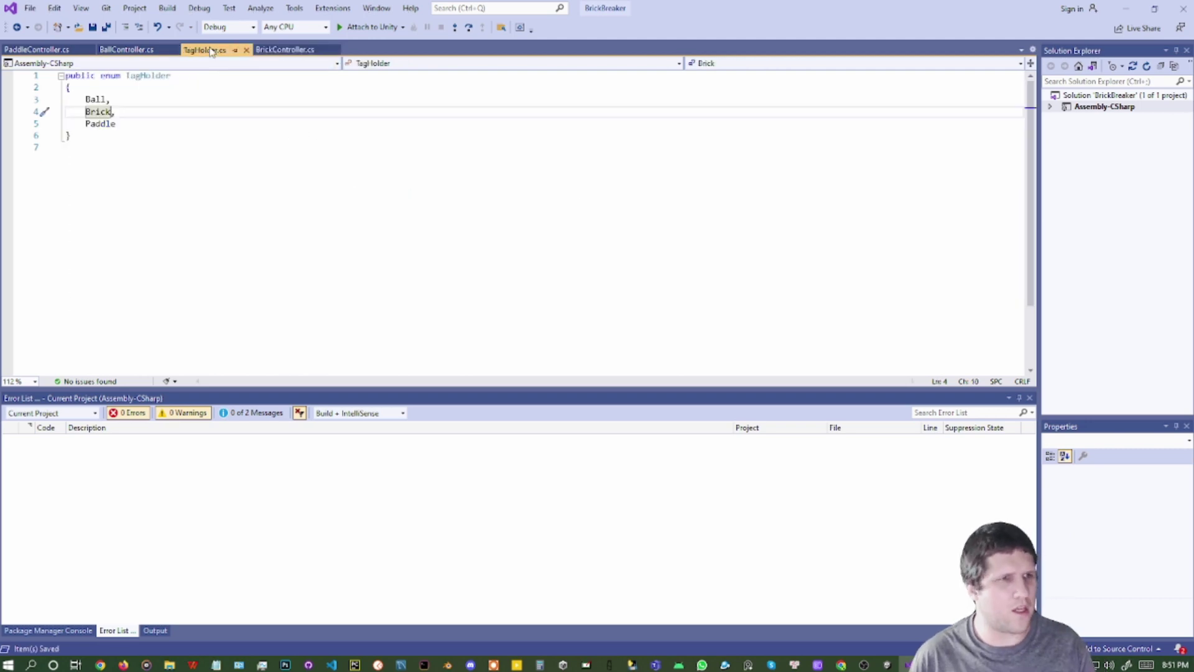
left_click(128, 50)
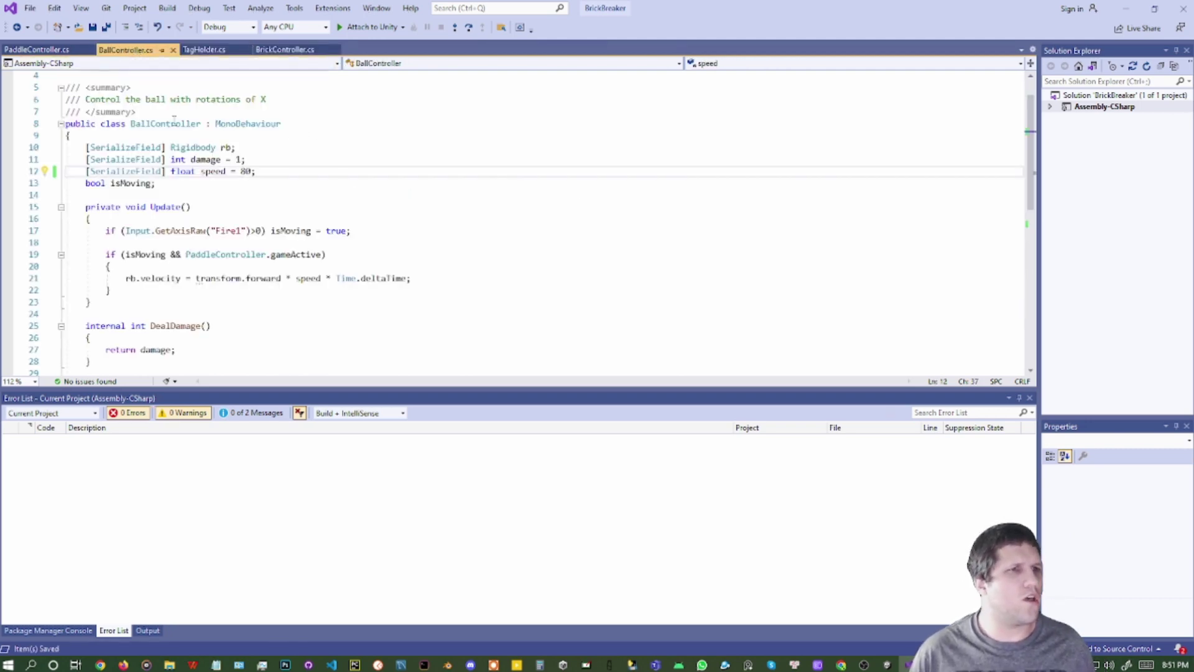
scroll(198, 199, "down", 2)
scroll(198, 199, "down", 3)
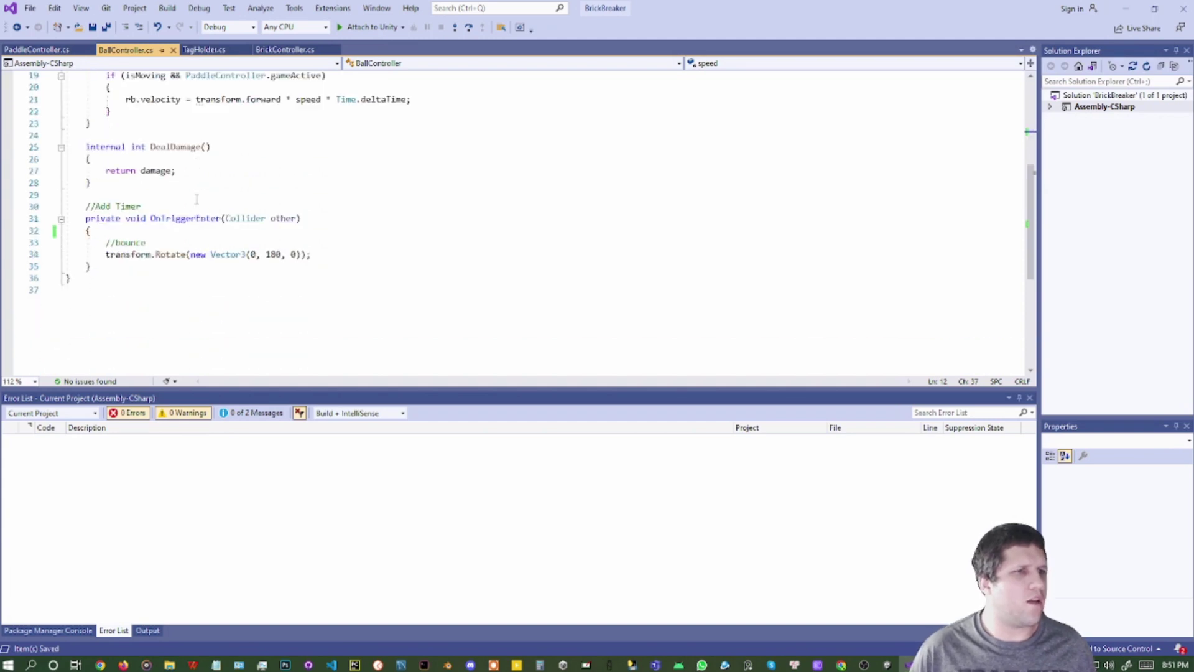
scroll(250, 274, "up", 4)
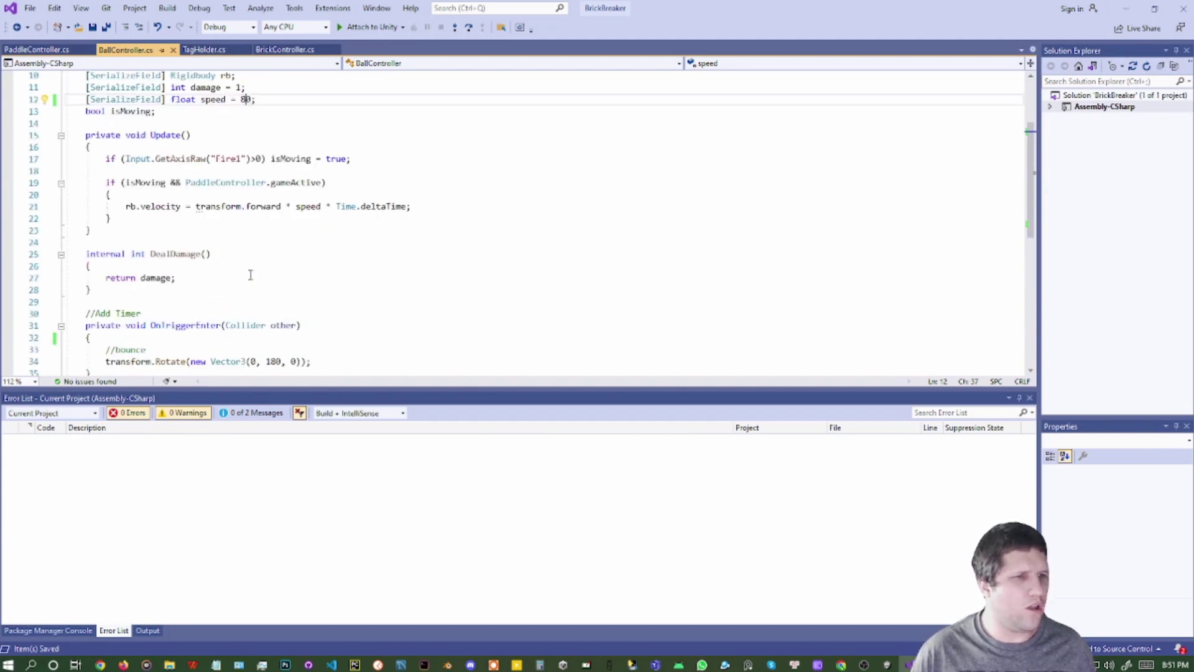
scroll(250, 275, "down", 2)
scroll(251, 269, "up", 3)
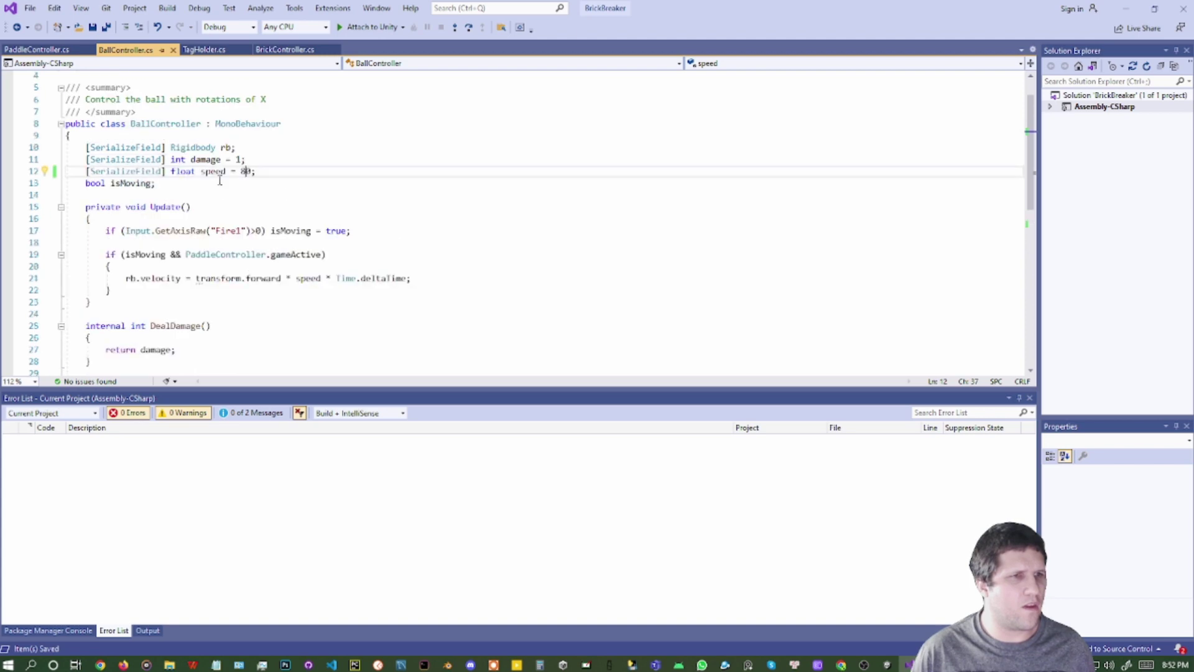
double_click(247, 171)
type("100")
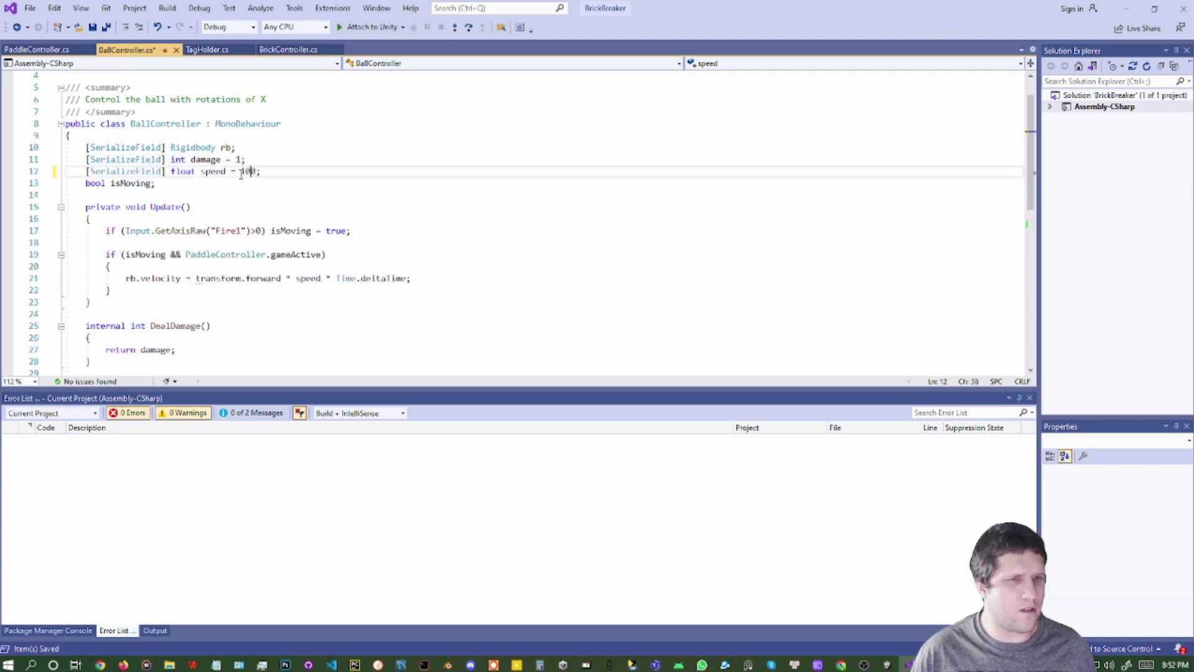
Set the Y rotation of the bounce Rotate call in the BallController's OnTriggerEnter method to 135 and save the script
scroll(281, 365, "down", 4)
double_click(273, 290)
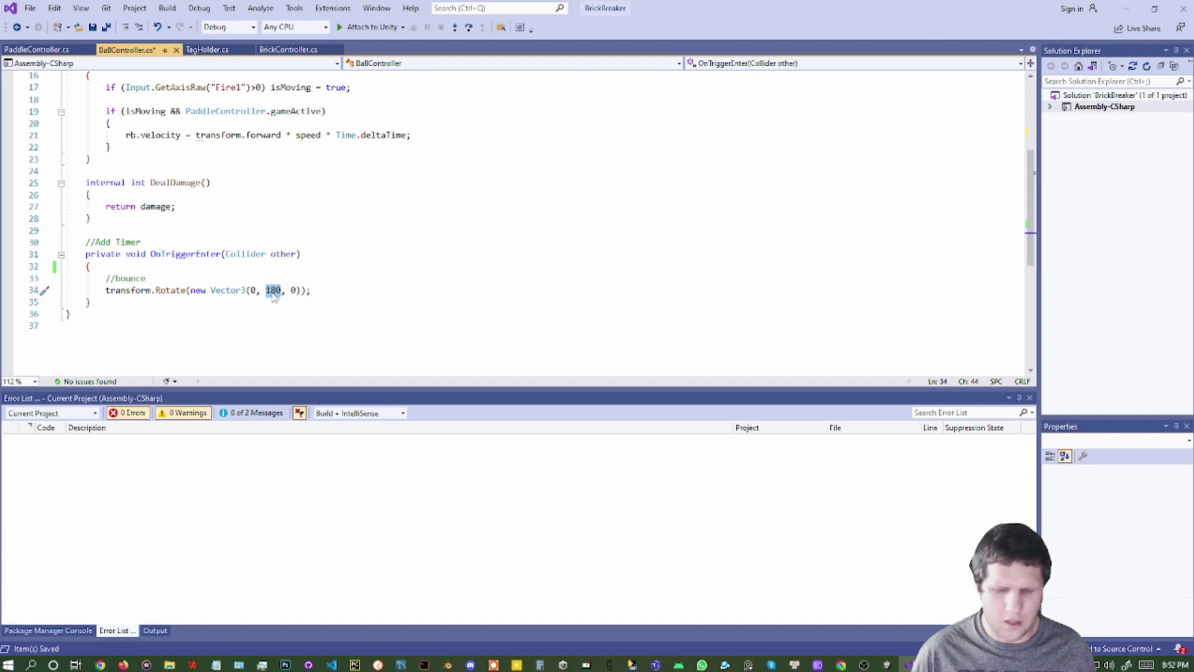
type("135")
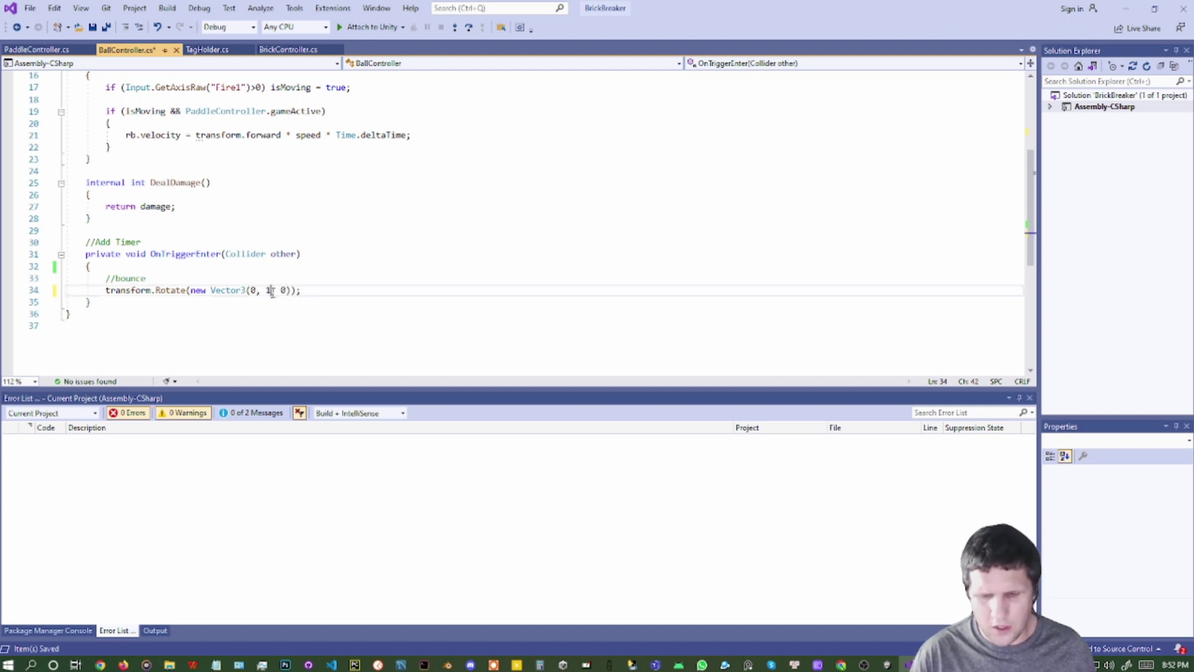
key("ctrl+s")
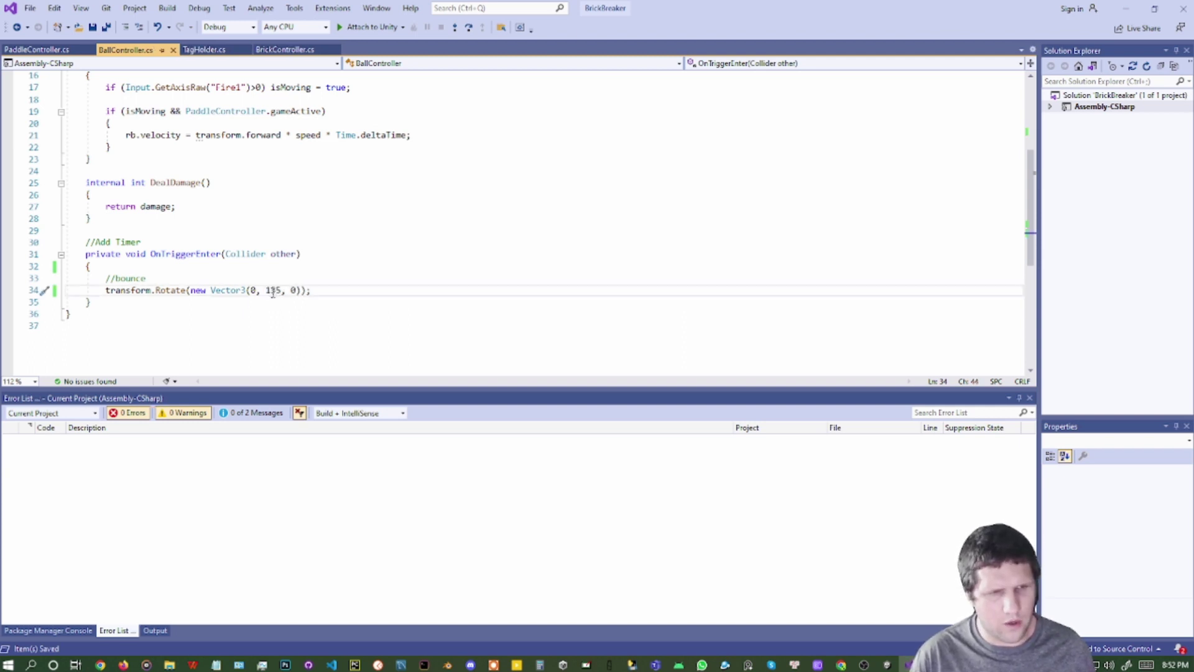
Add a "Testing" Header attribute between the isMoving field and the Update method
scroll(272, 292, "up", 4)
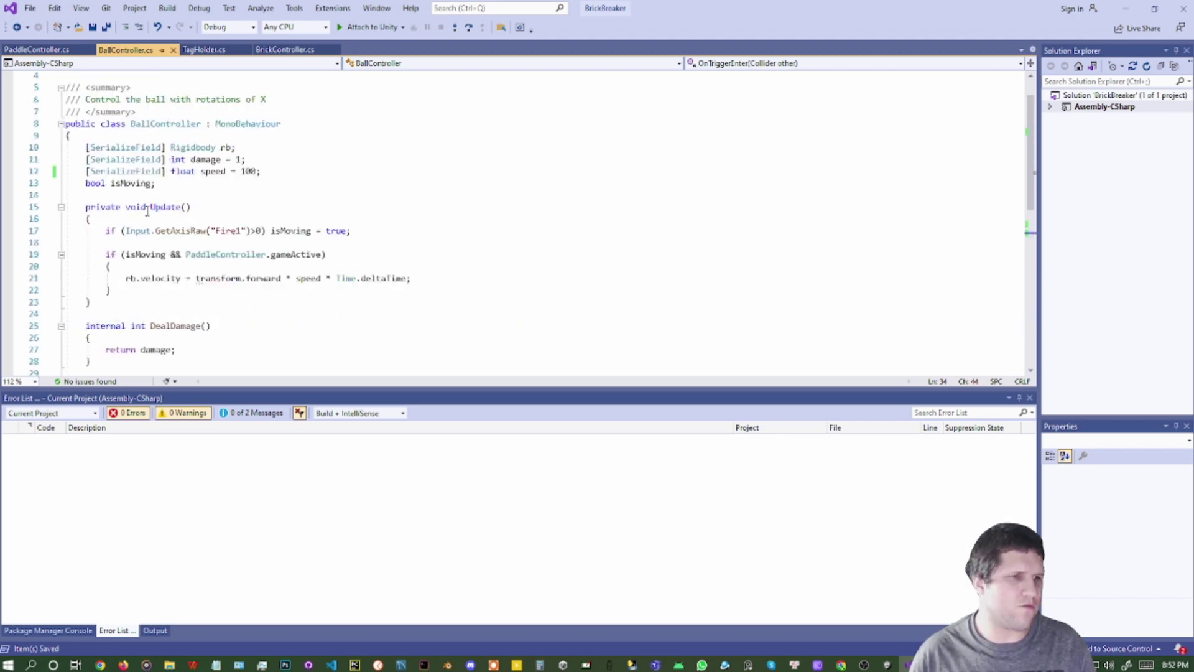
left_click(140, 195)
key("Return")
key("Return")
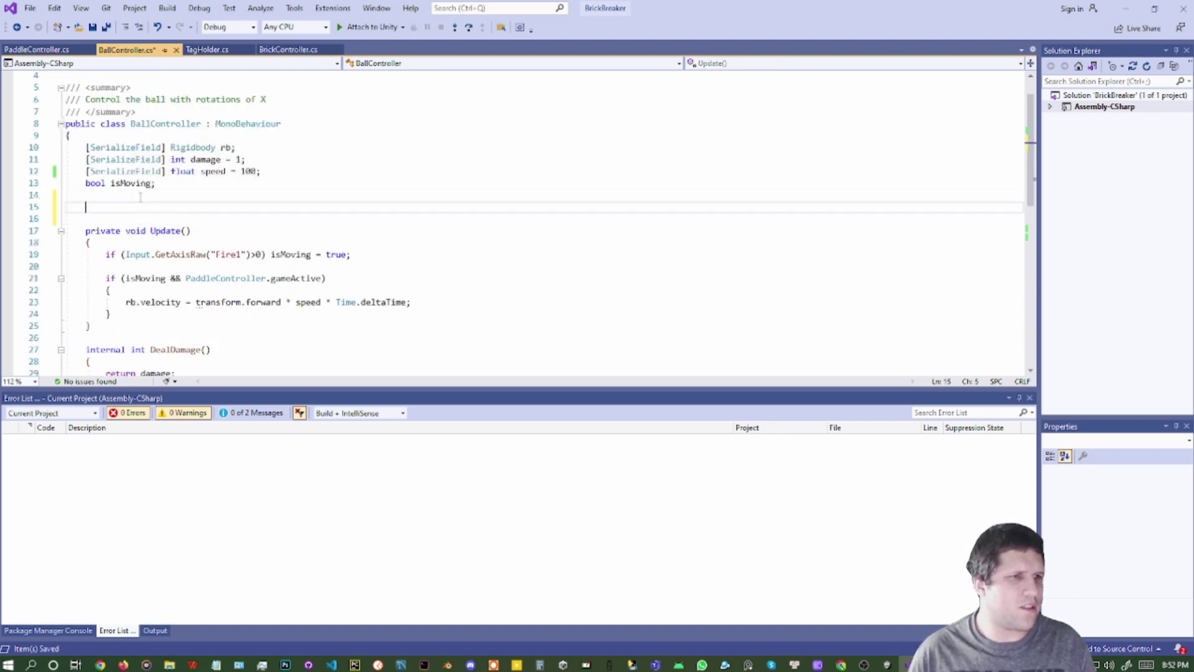
key("Up")
type("[Header(")
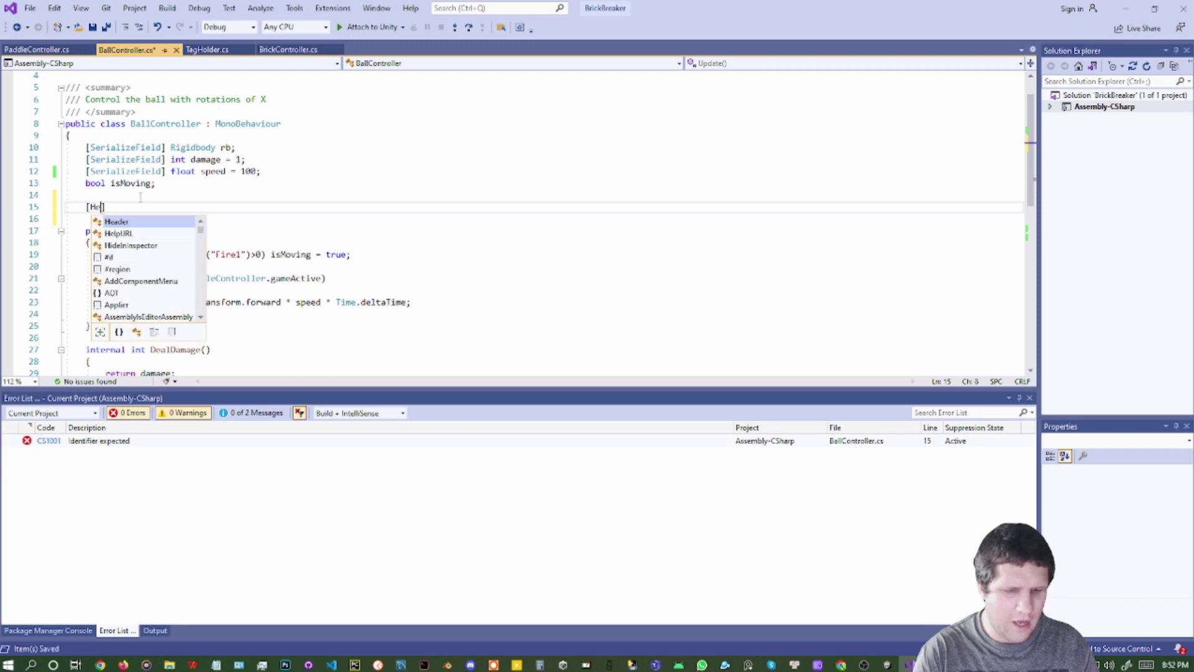
type("\"Testing")
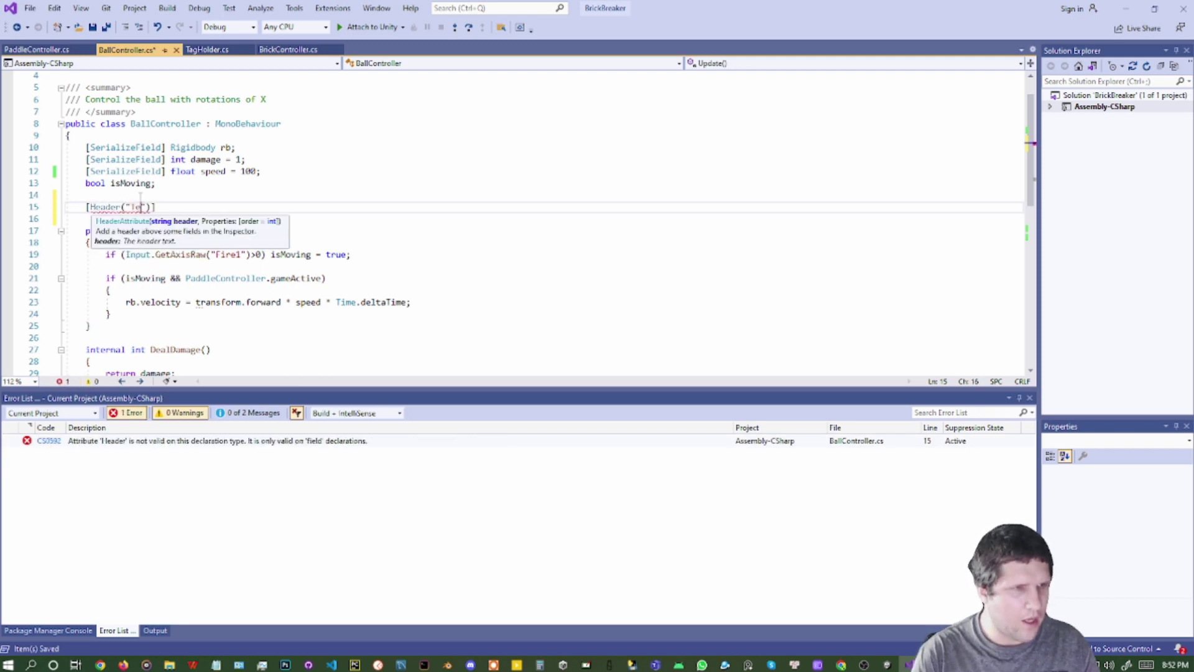
key("End")
key("Return")
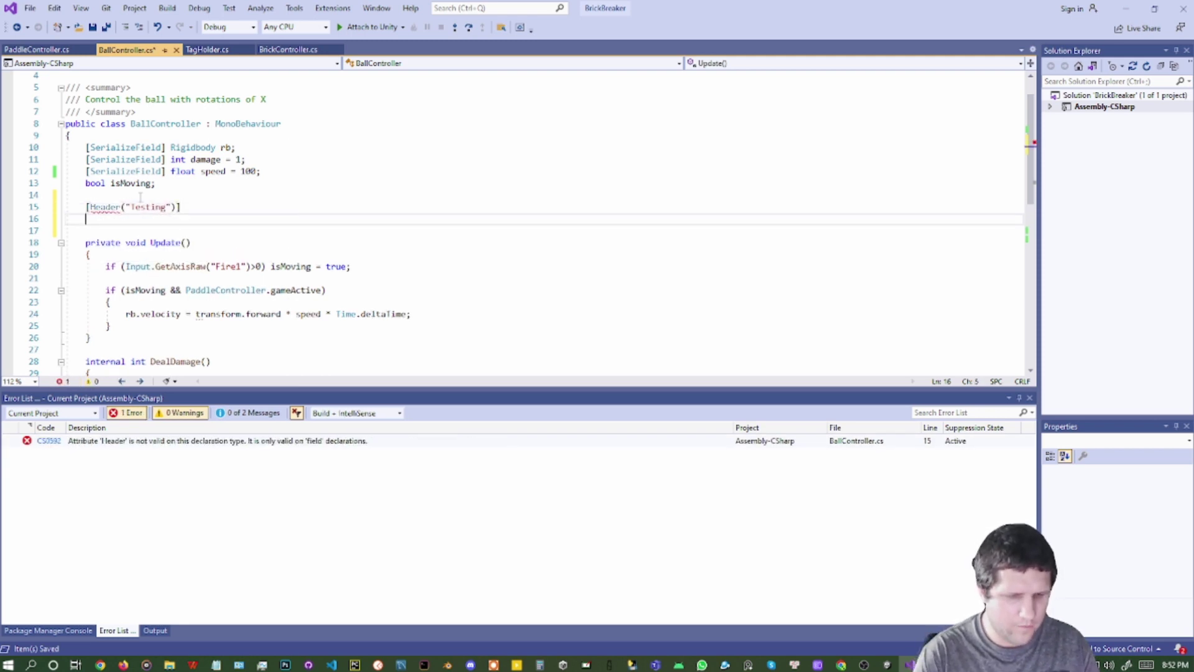
Declare a serialized float field named rotateAmount with a default value of 135 under the Testing header
type("[SerializeField] float ")
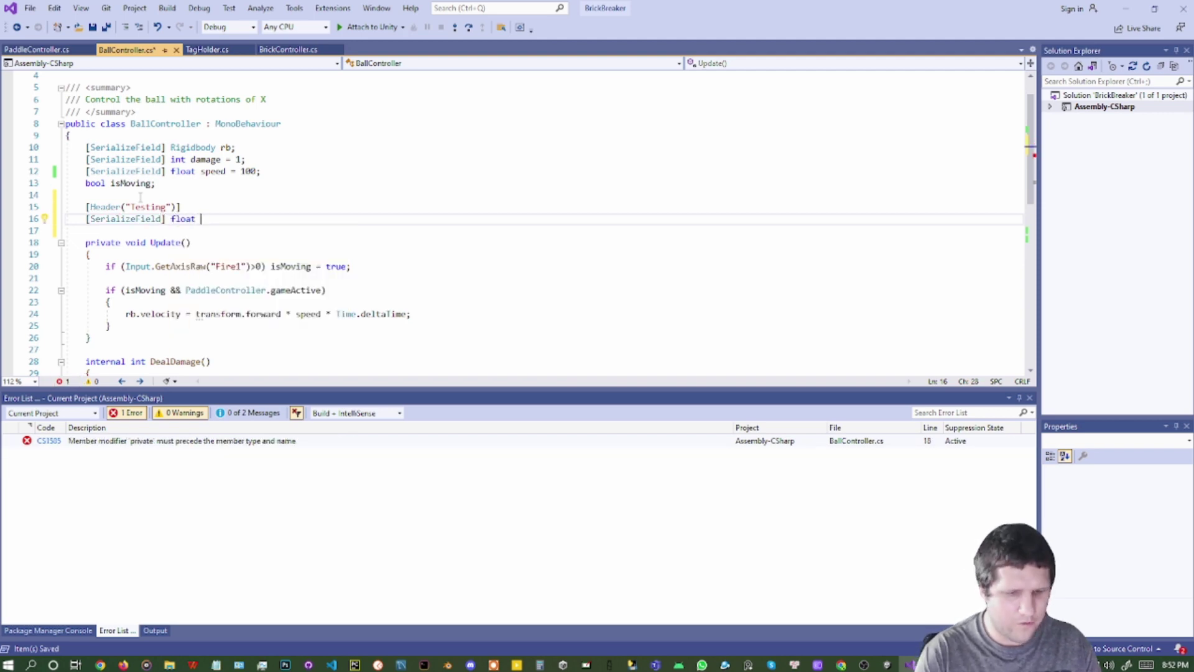
type("rotate")
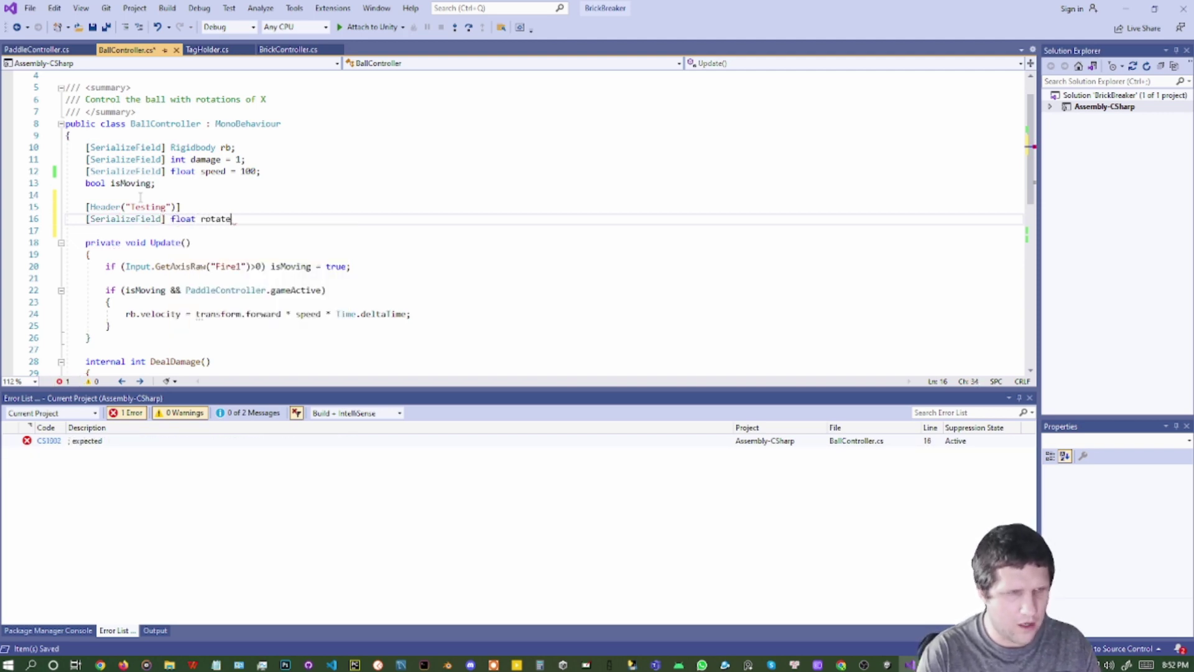
type("Amount = ")
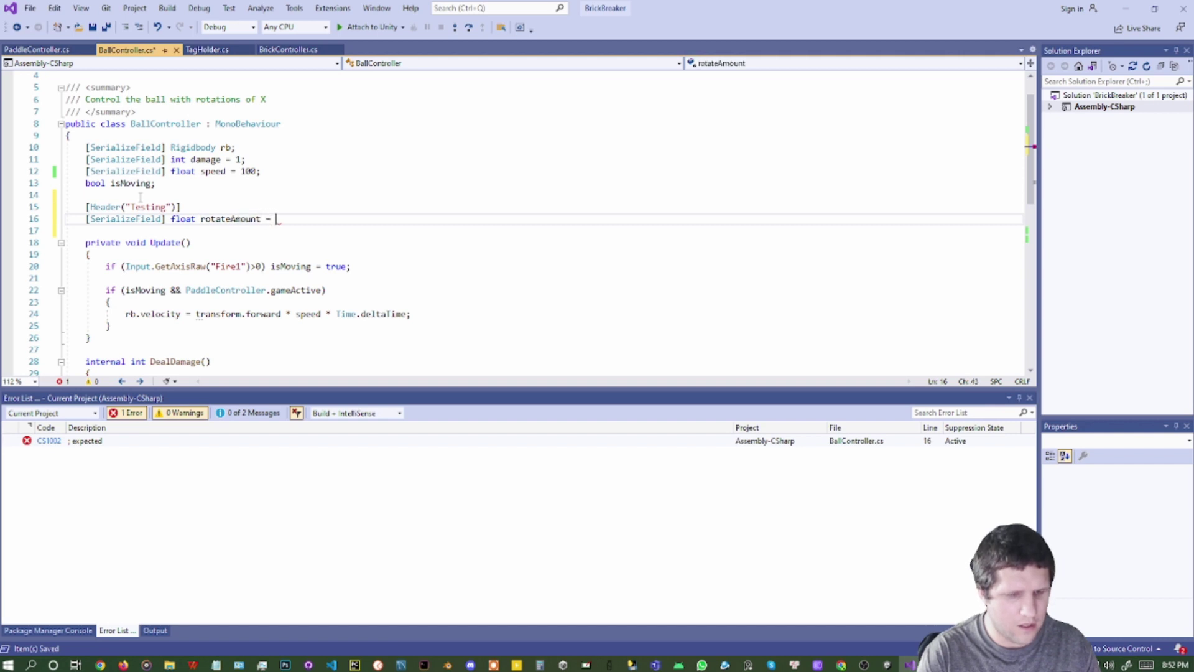
type("135")
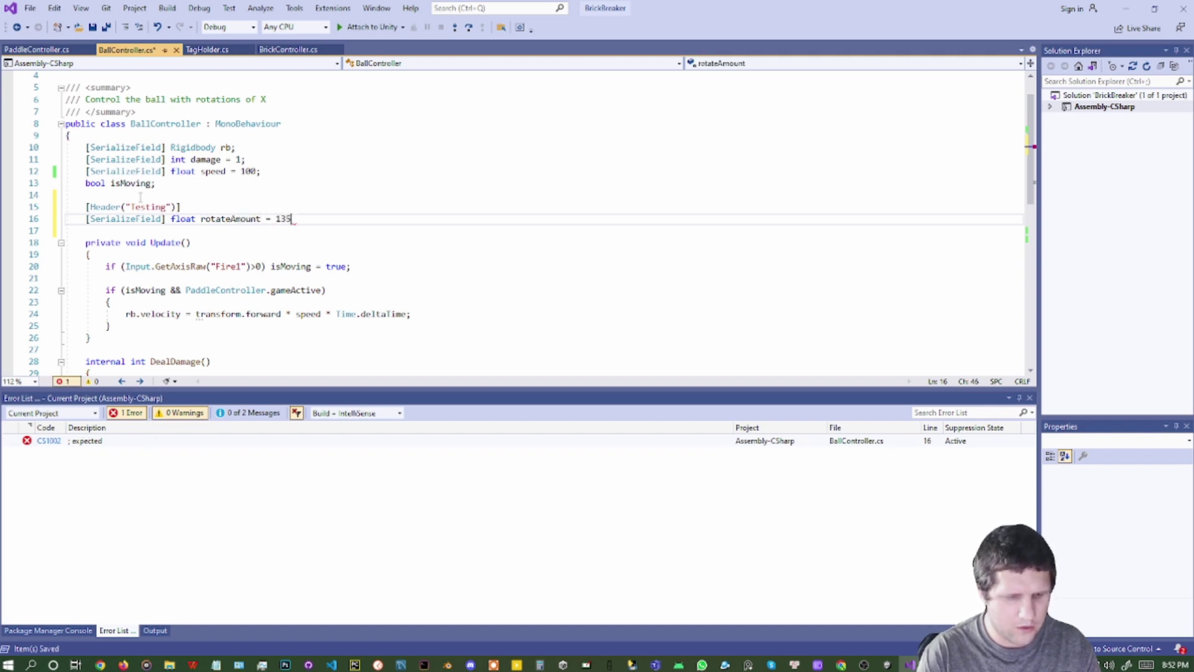
type(";")
Replace the fixed Y angle in OnTriggerEnter's Rotate call with the rotateAmount variable and save the script
scroll(143, 197, "down", 1)
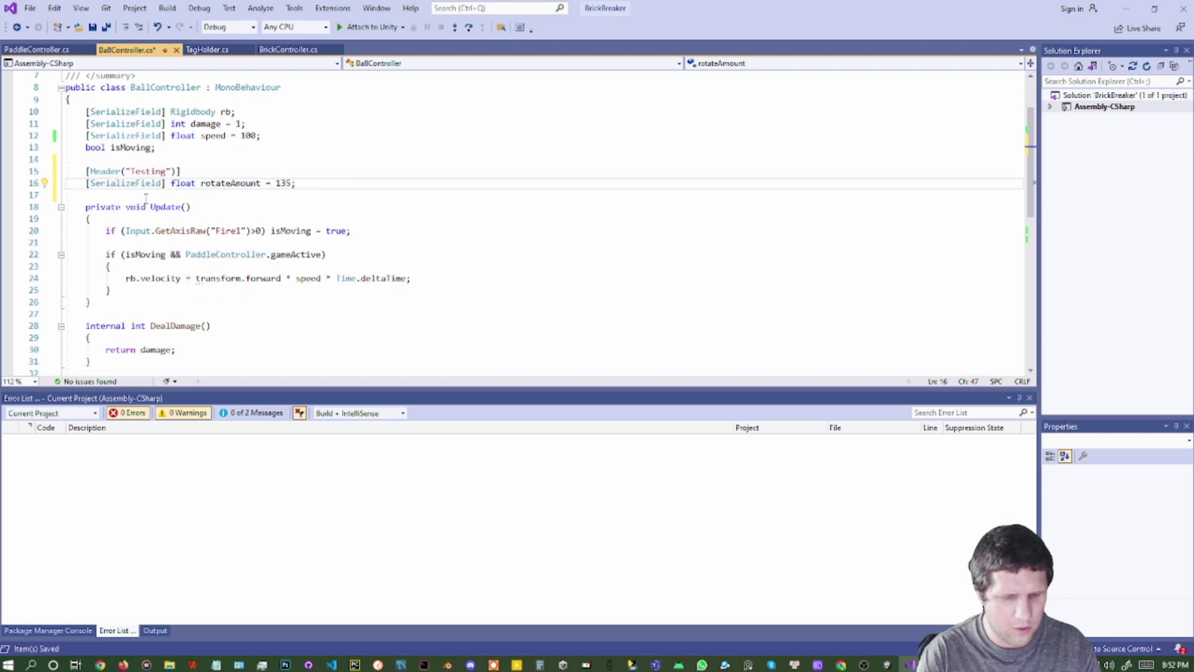
scroll(145, 197, "down", 5)
left_click(276, 254)
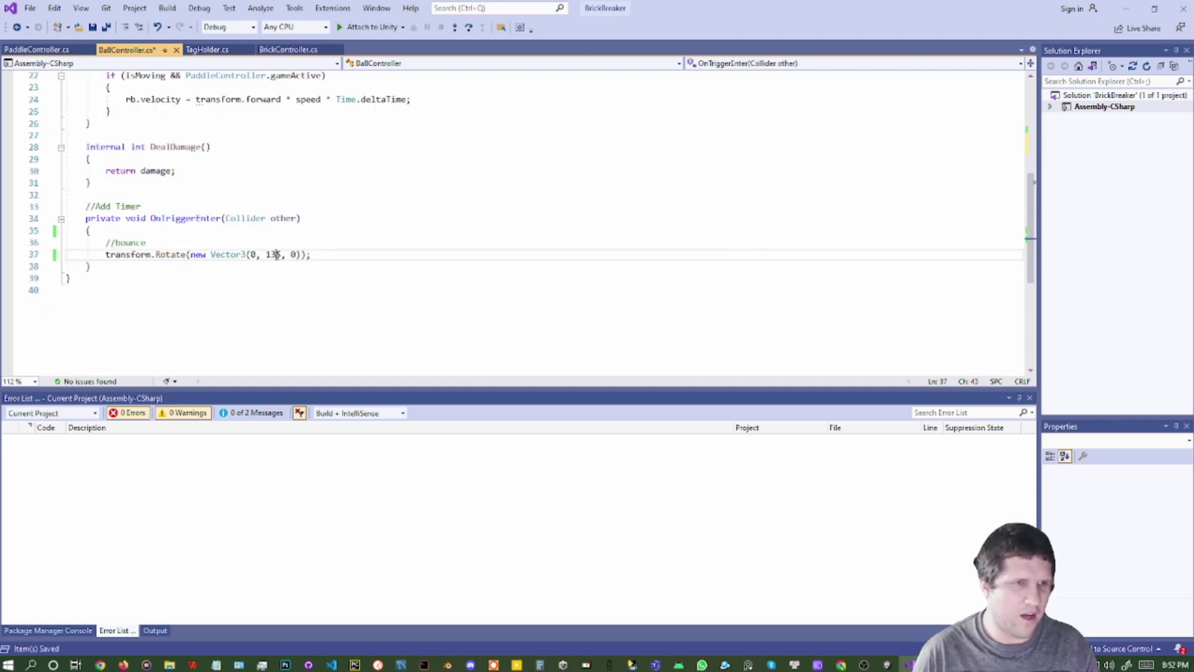
double_click(277, 254)
type("rotateAmount")
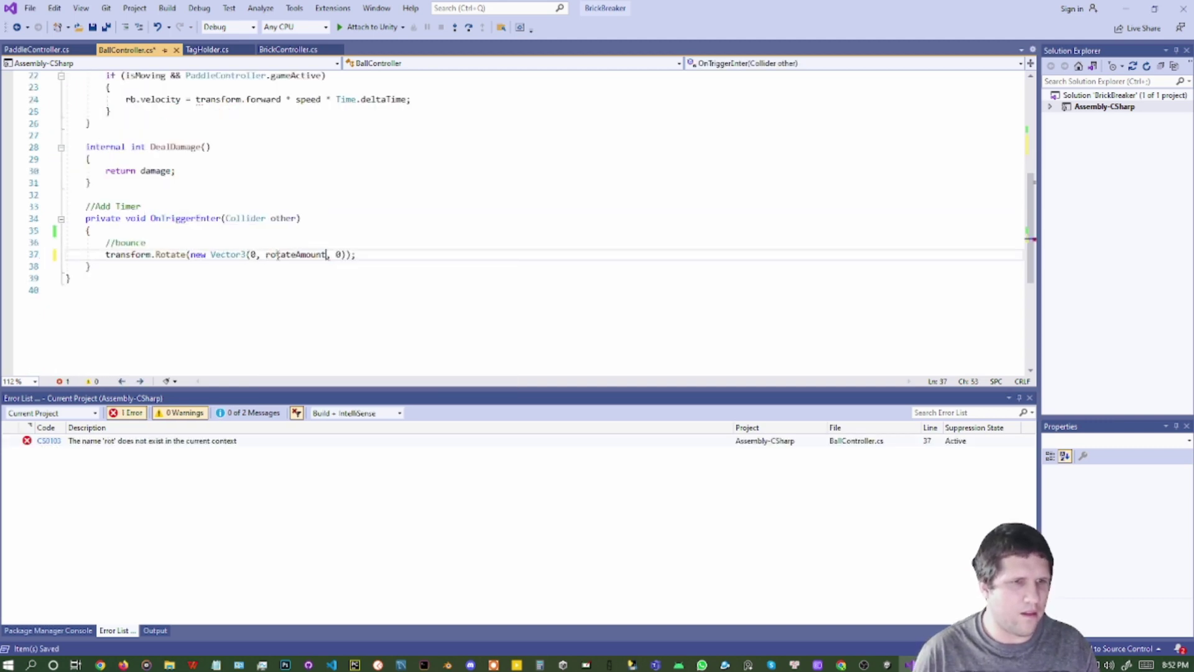
key("ctrl+s")
scroll(270, 240, "up", 3)
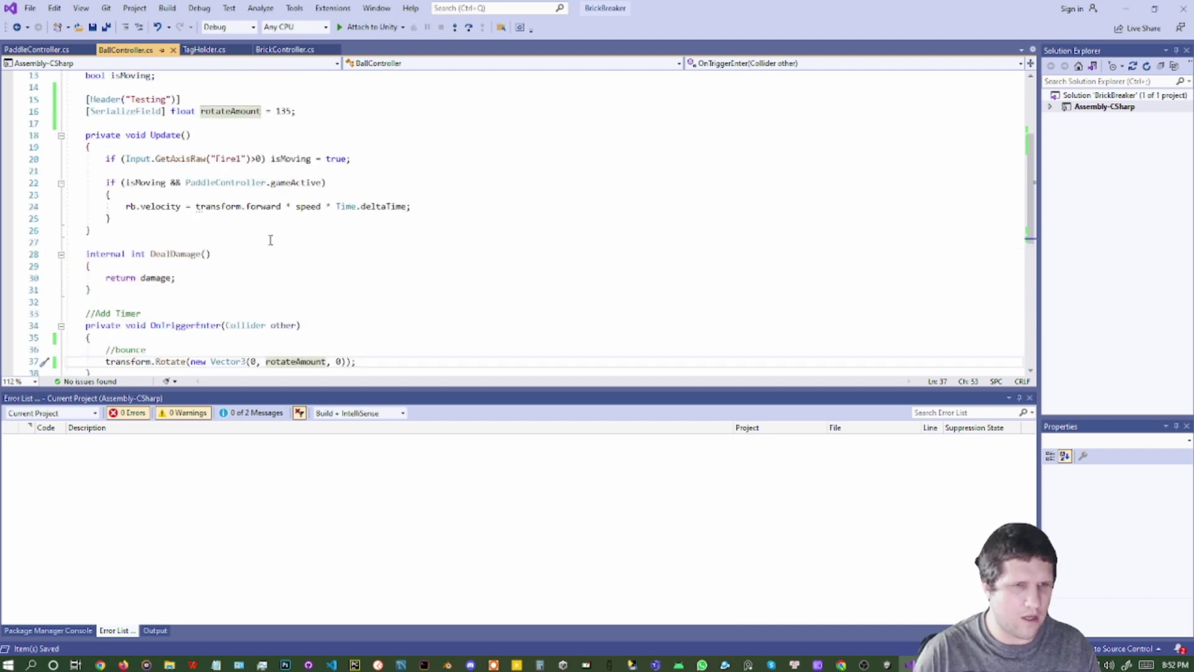
scroll(270, 240, "up", 2)
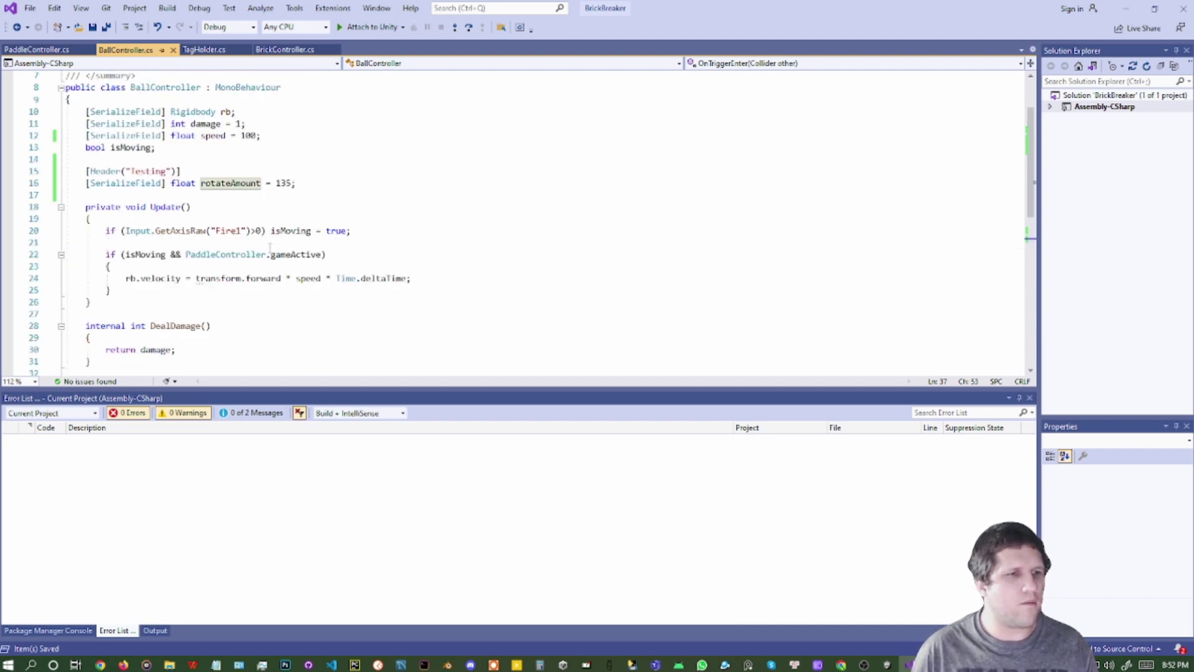
Switch to Unity and set the Brick's Y position to 2
key("alt+Tab")
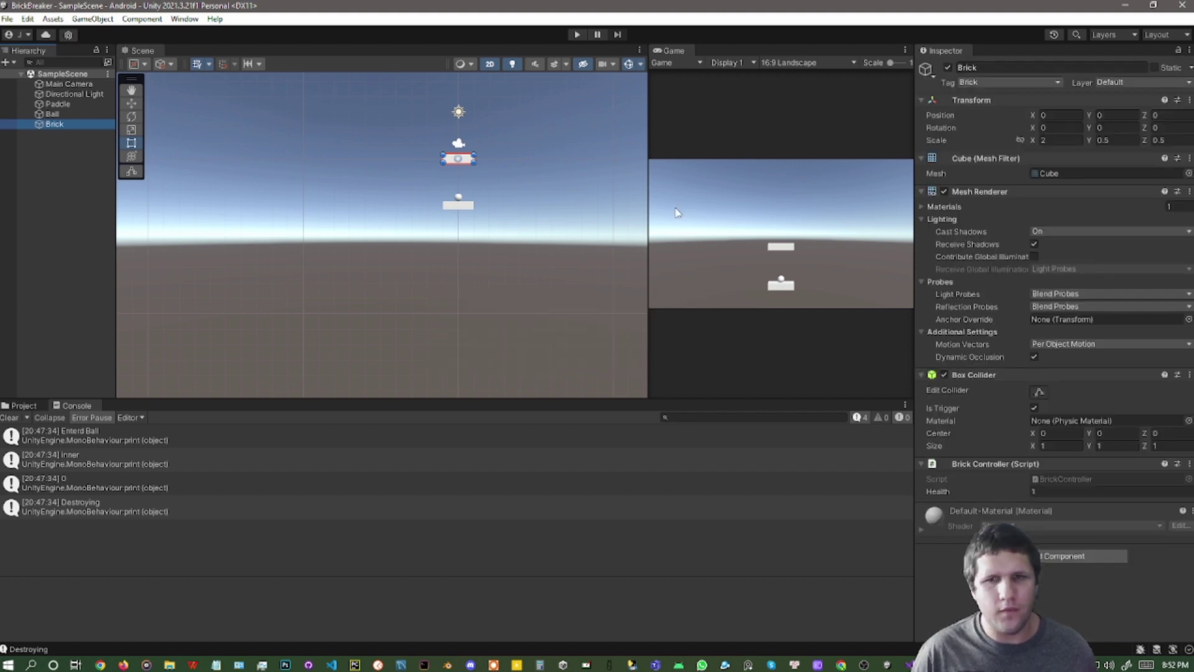
left_click(1113, 114)
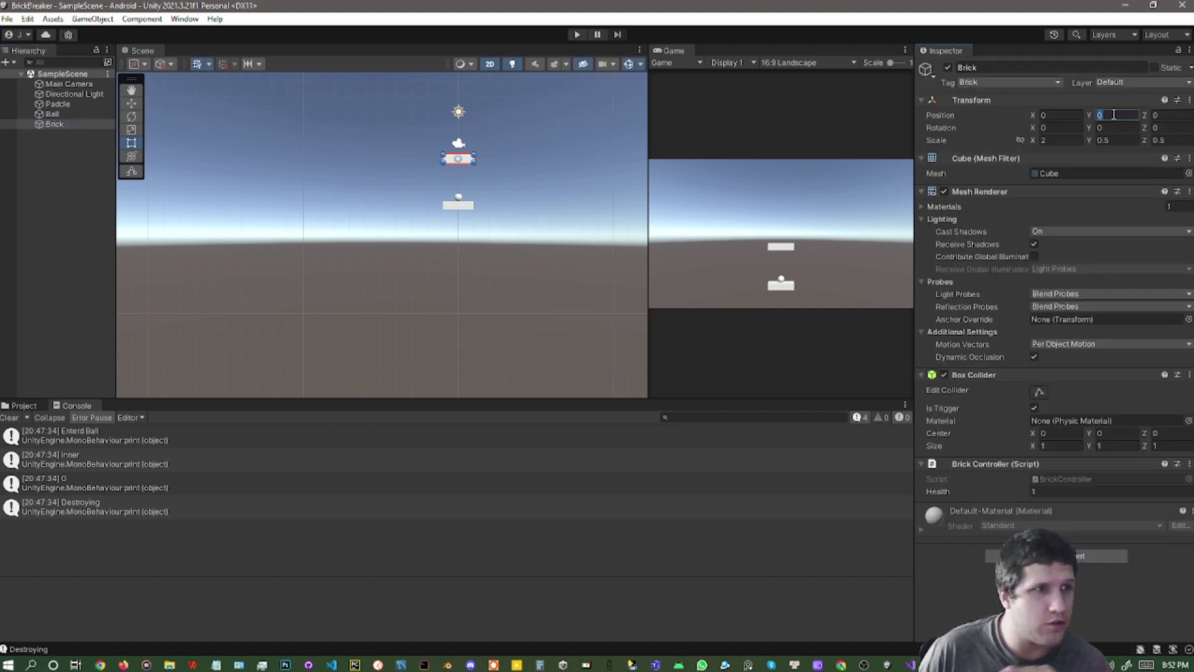
type("2")
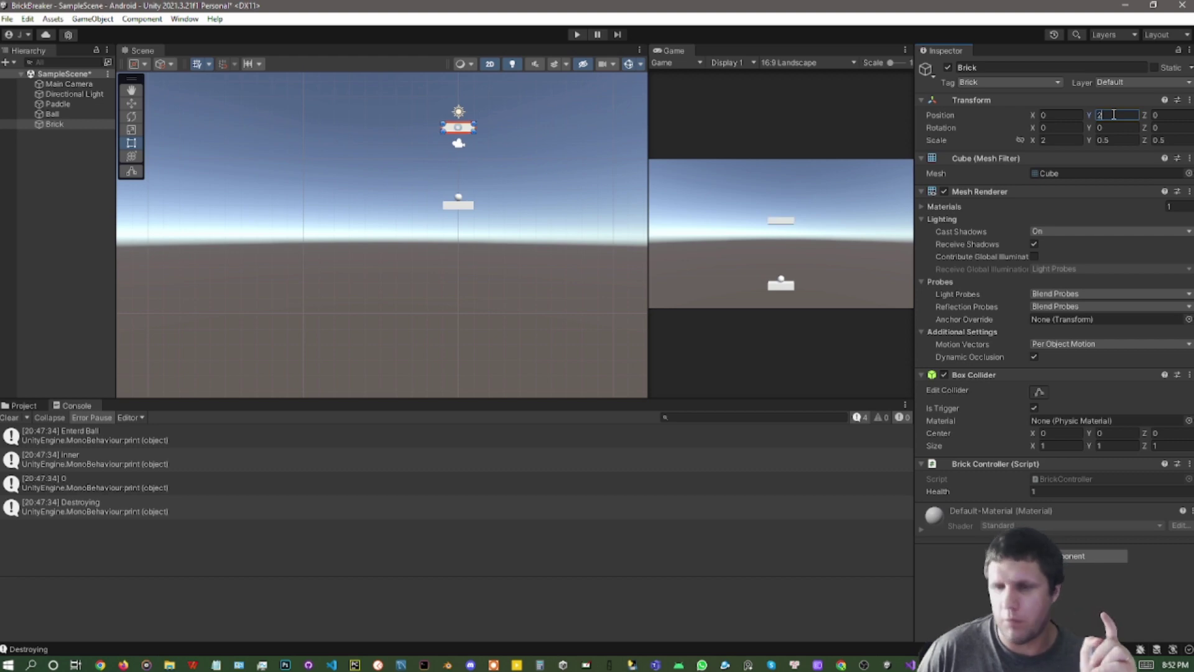
Run the game, launch the ball to test its bounce direction, and stop the game
left_click(577, 35)
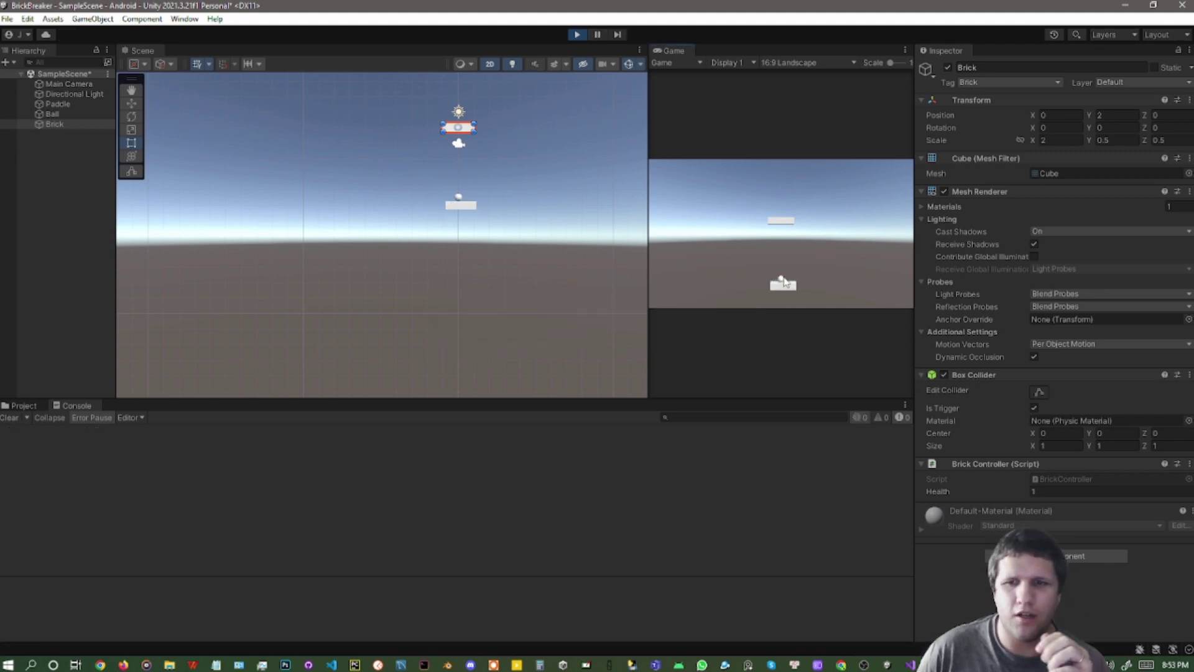
left_click(761, 283)
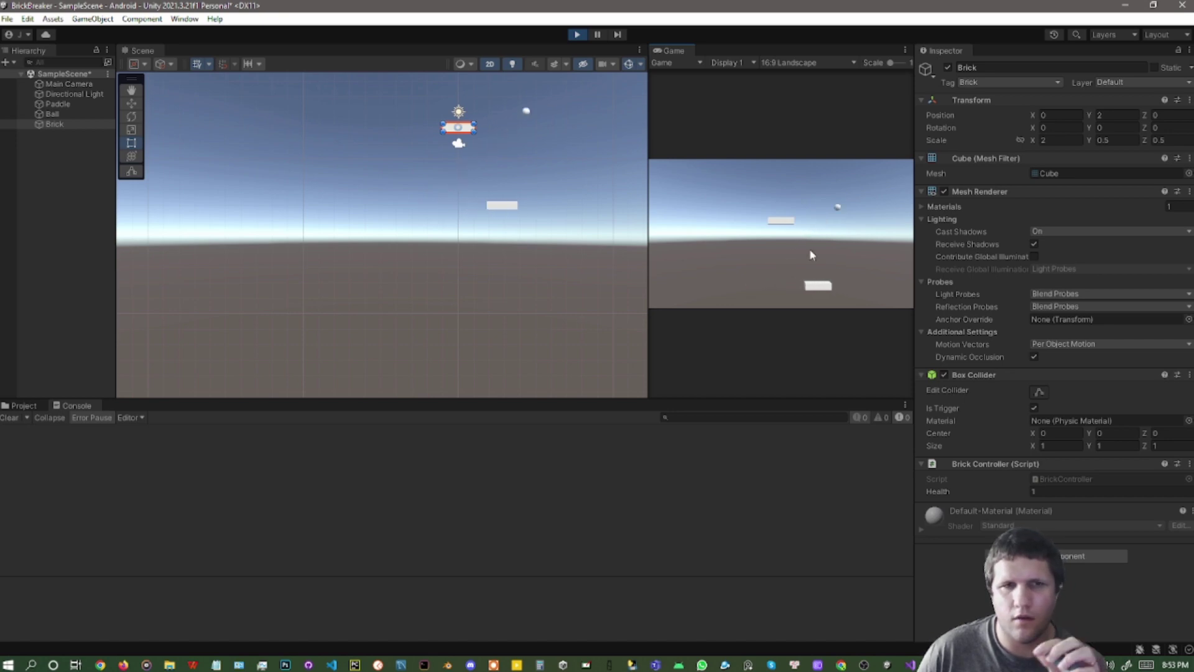
left_click(577, 34)
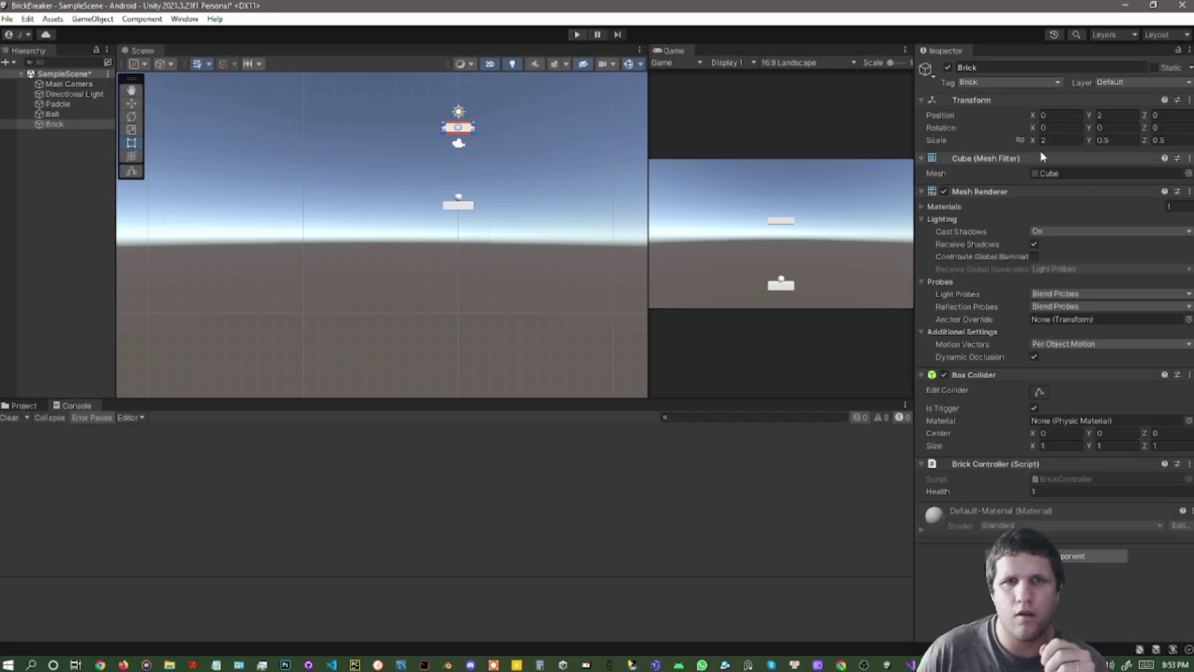
Set the Ball's X rotation to 0, and run the game briefly to test its movement
left_click(1049, 129)
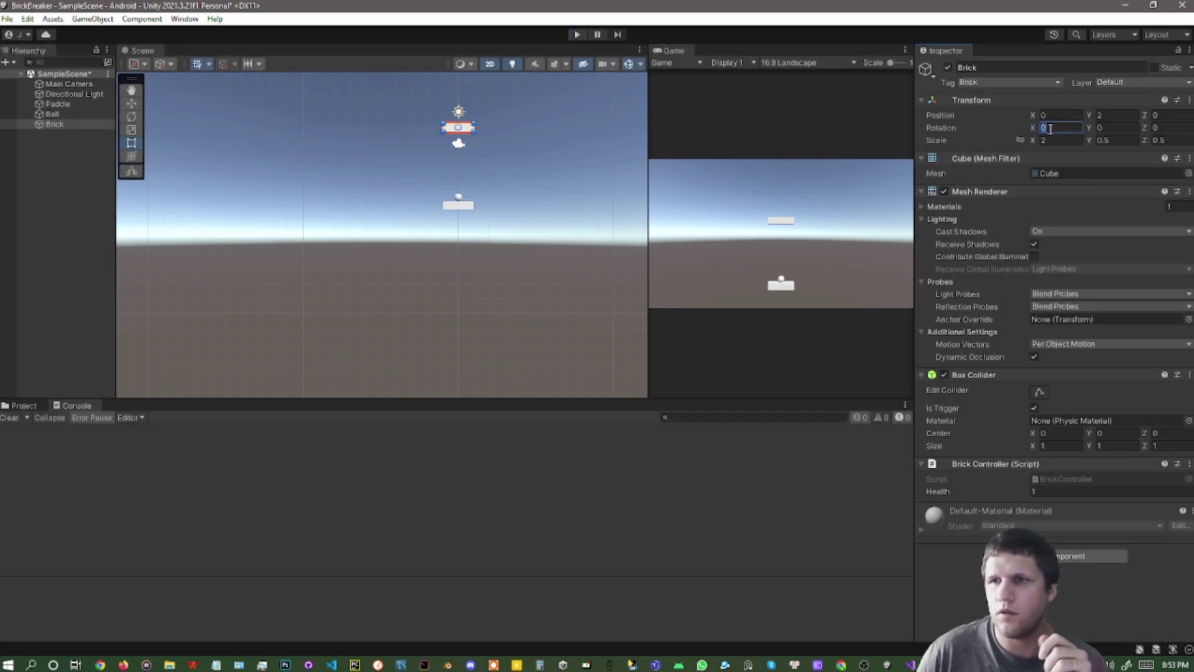
left_click(1103, 128)
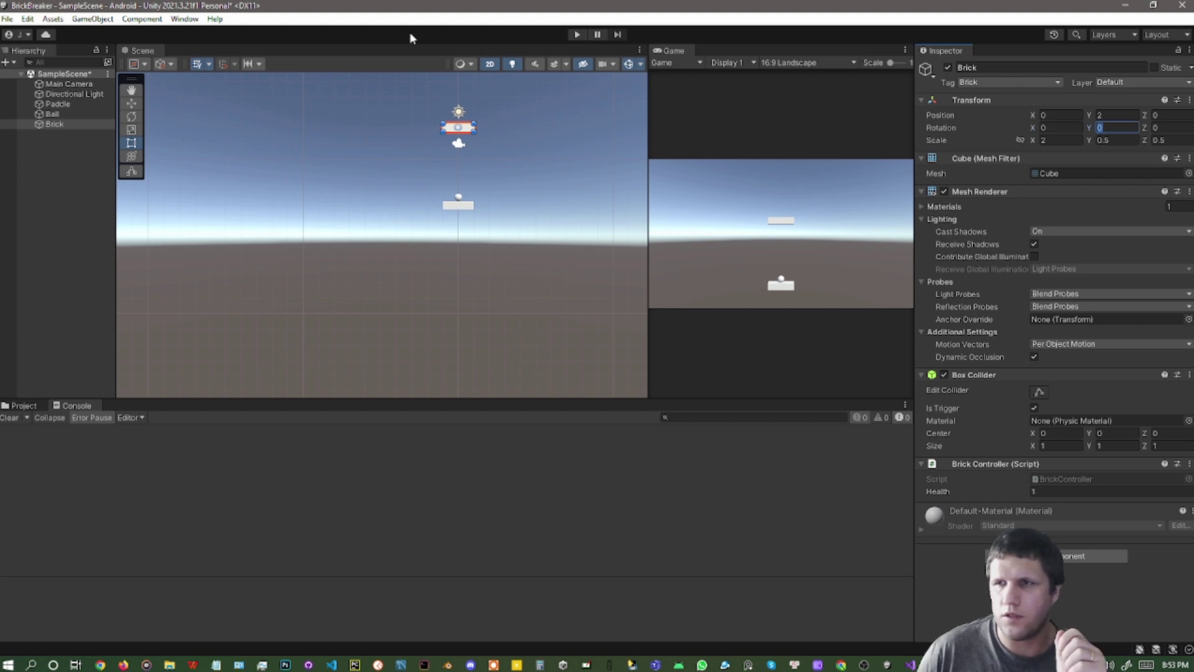
left_click(62, 115)
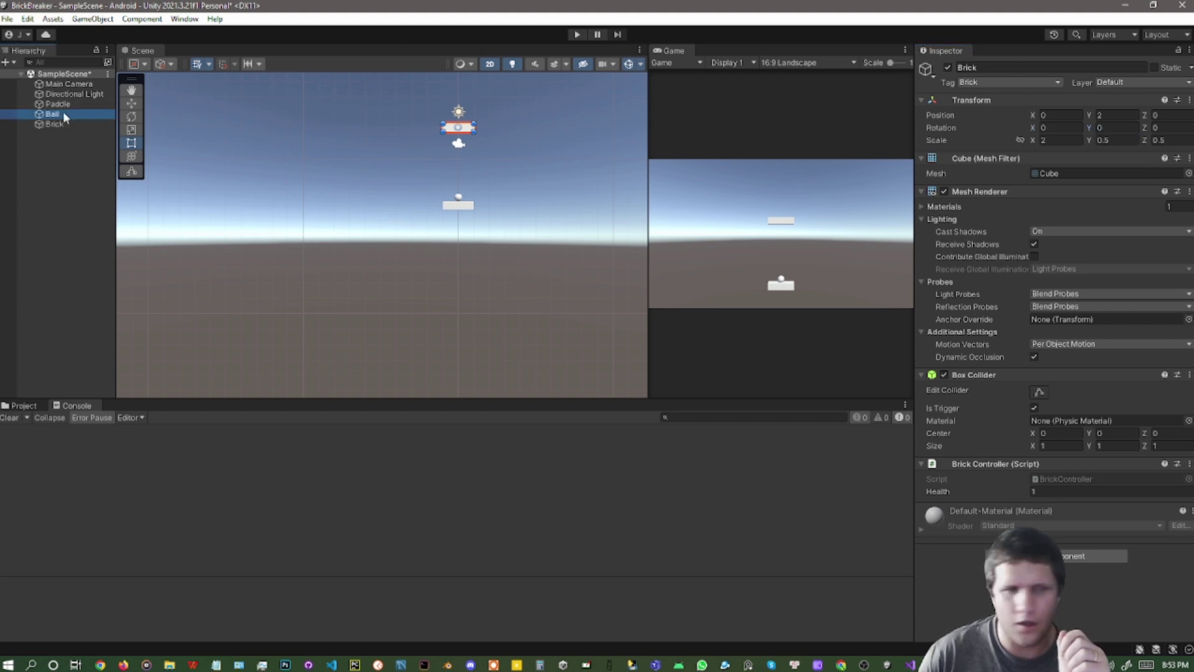
left_click(1057, 127)
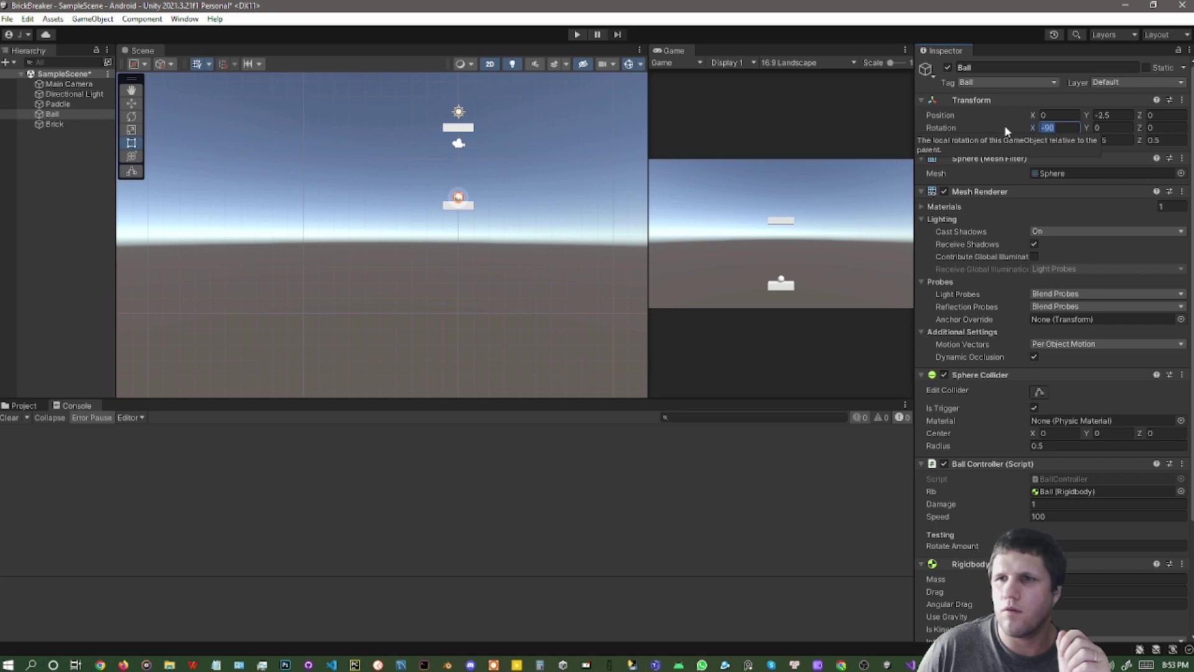
type("0")
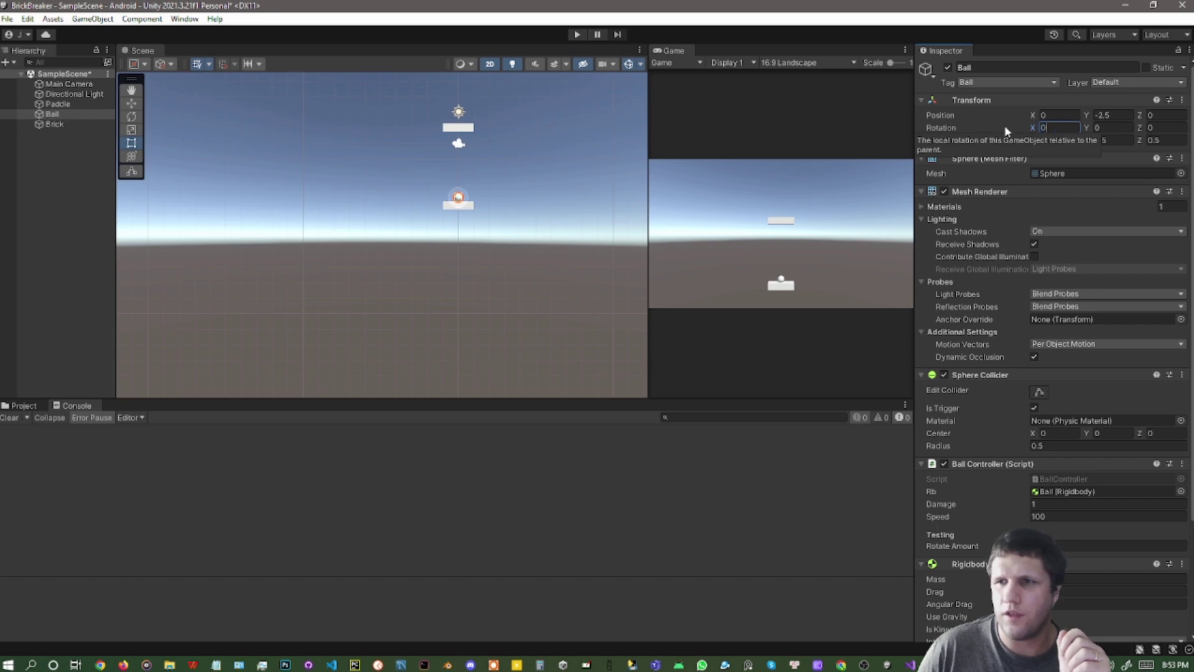
left_click(572, 36)
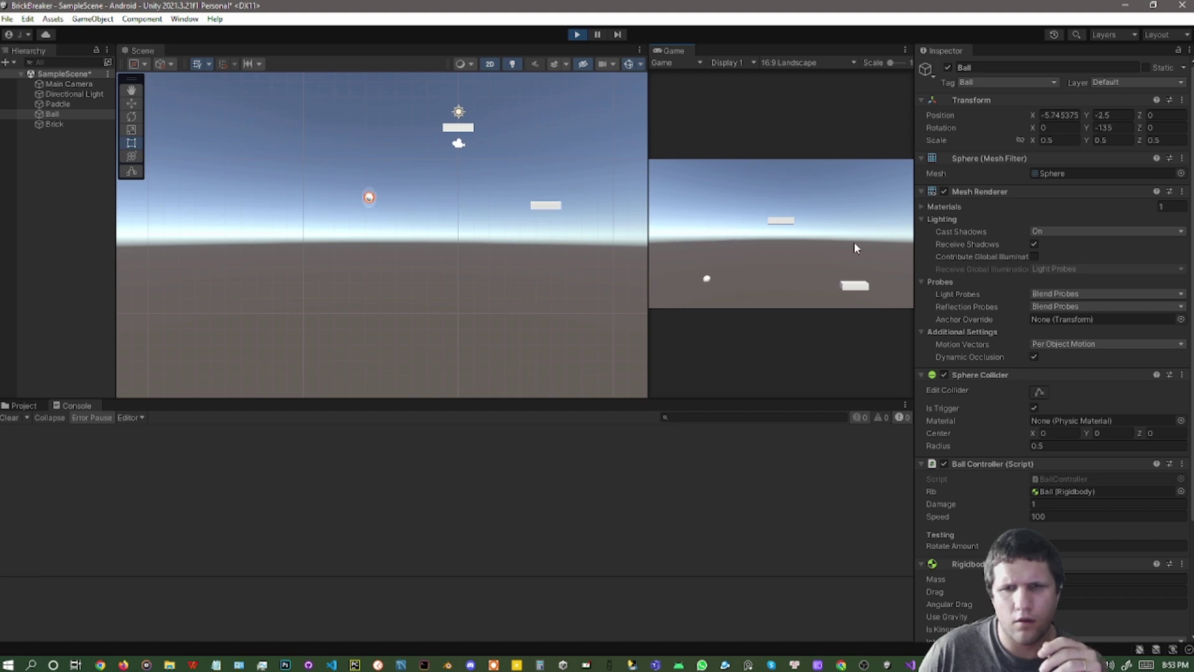
left_click(589, 36)
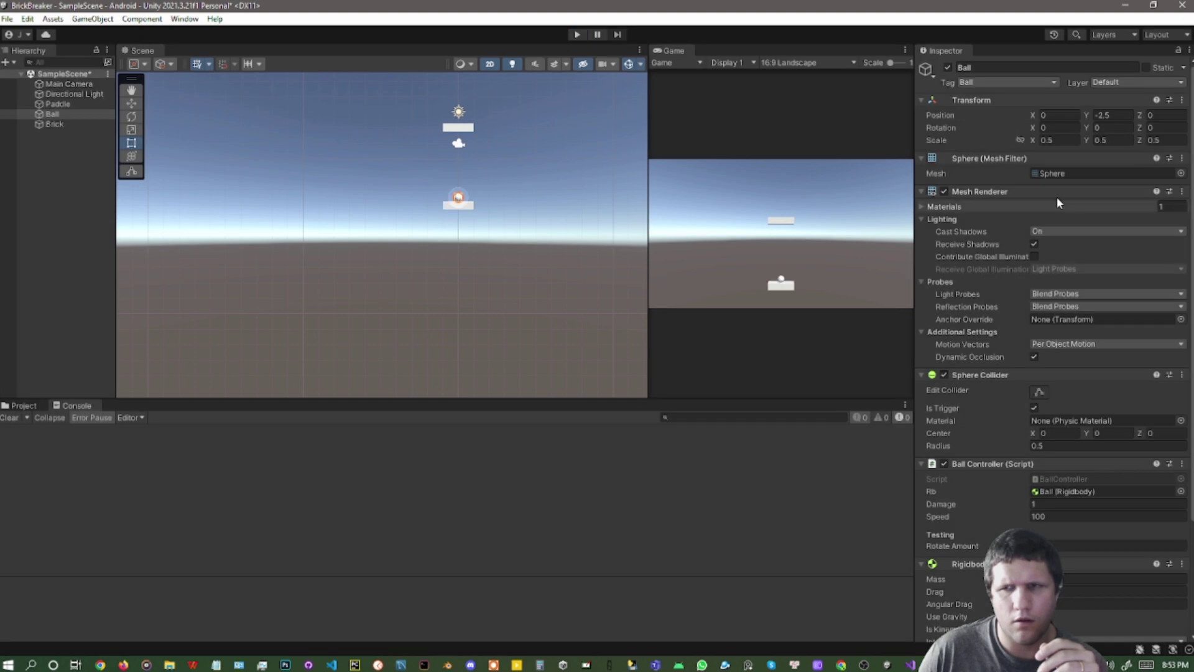
Set the Ball's rotation to -90 on X and 90 on Y, and run the game to test a launch towards the brick
left_click(1059, 127)
type("-90")
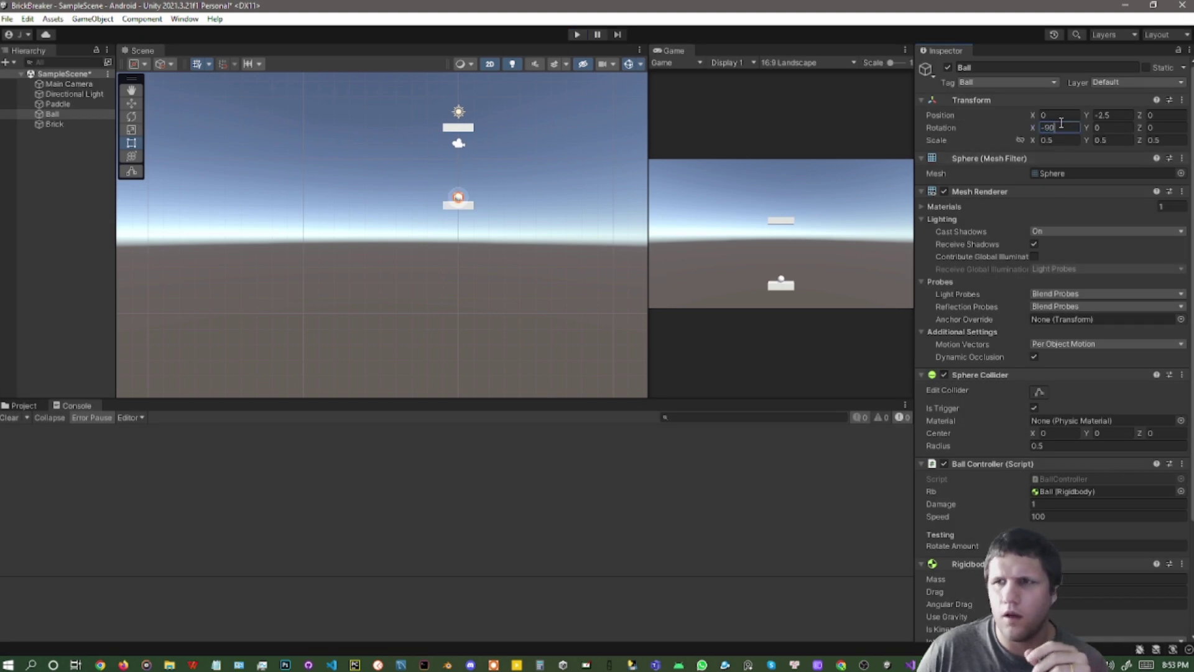
left_click(1126, 129)
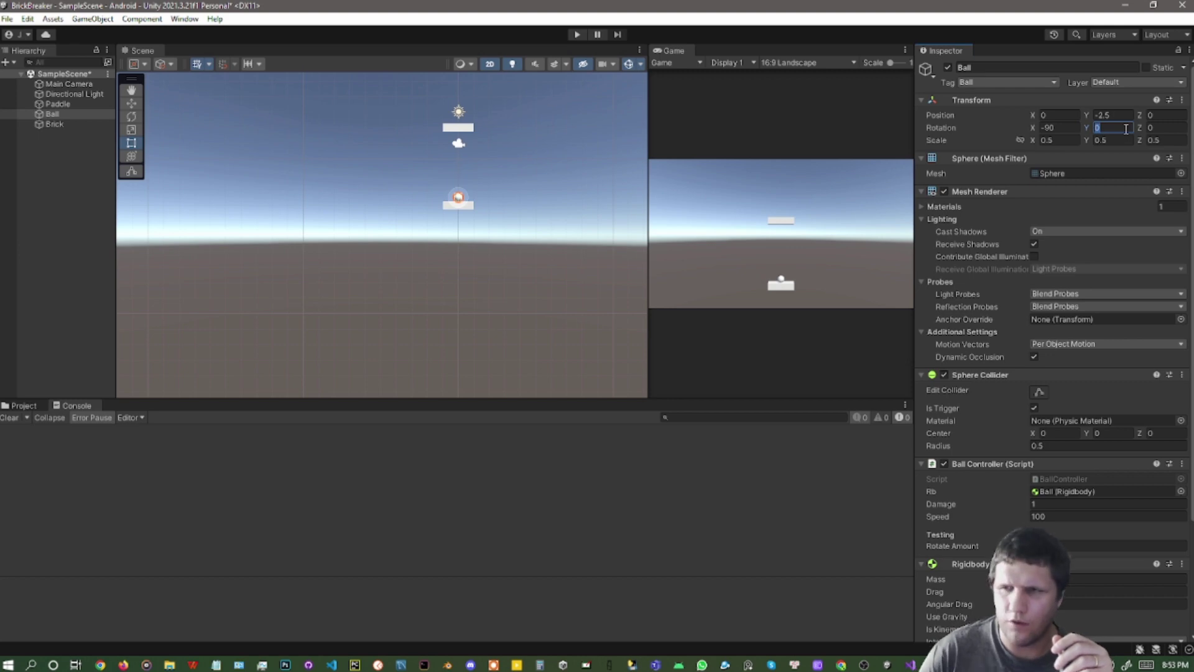
type("90")
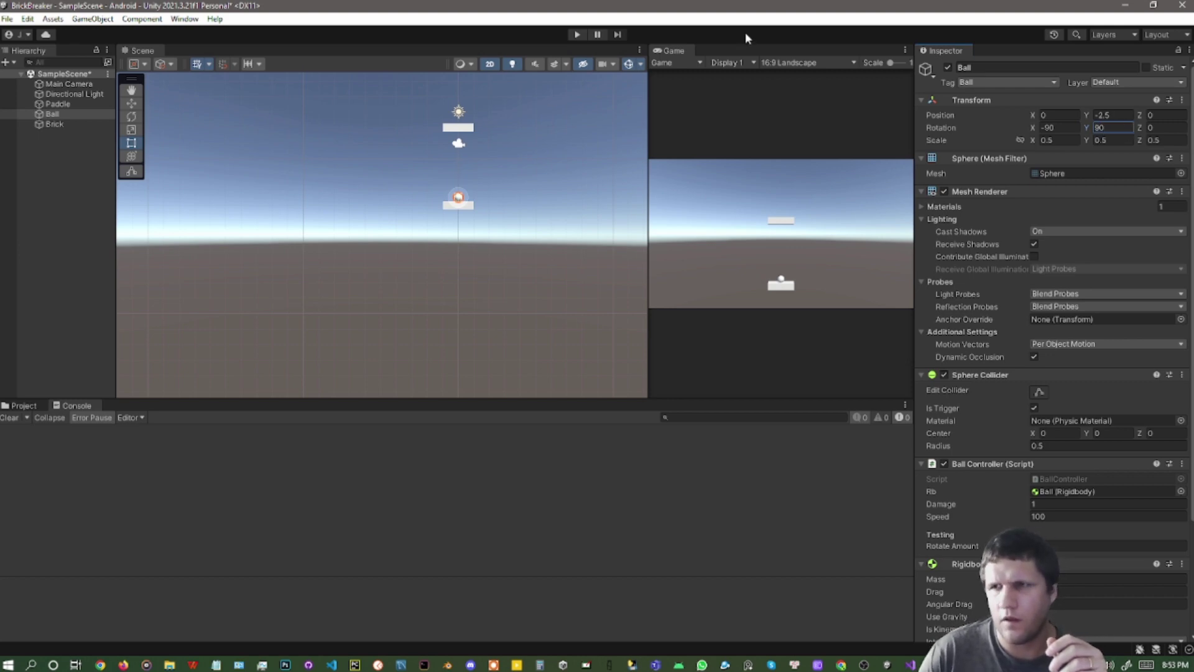
left_click(577, 35)
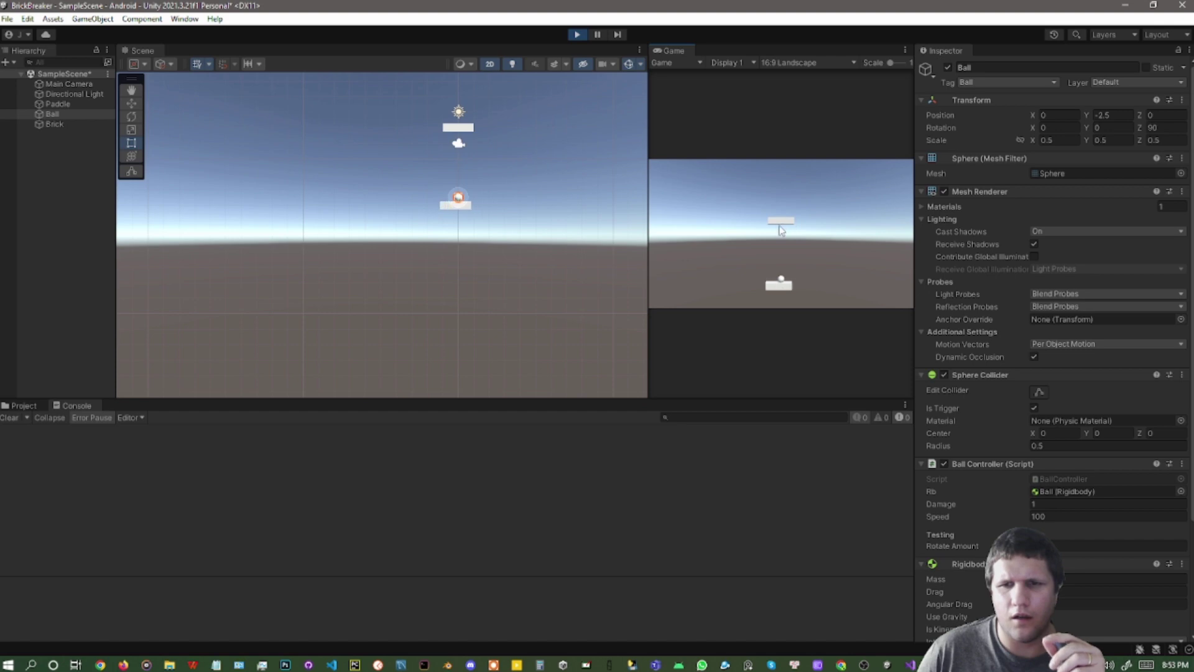
left_click(771, 249)
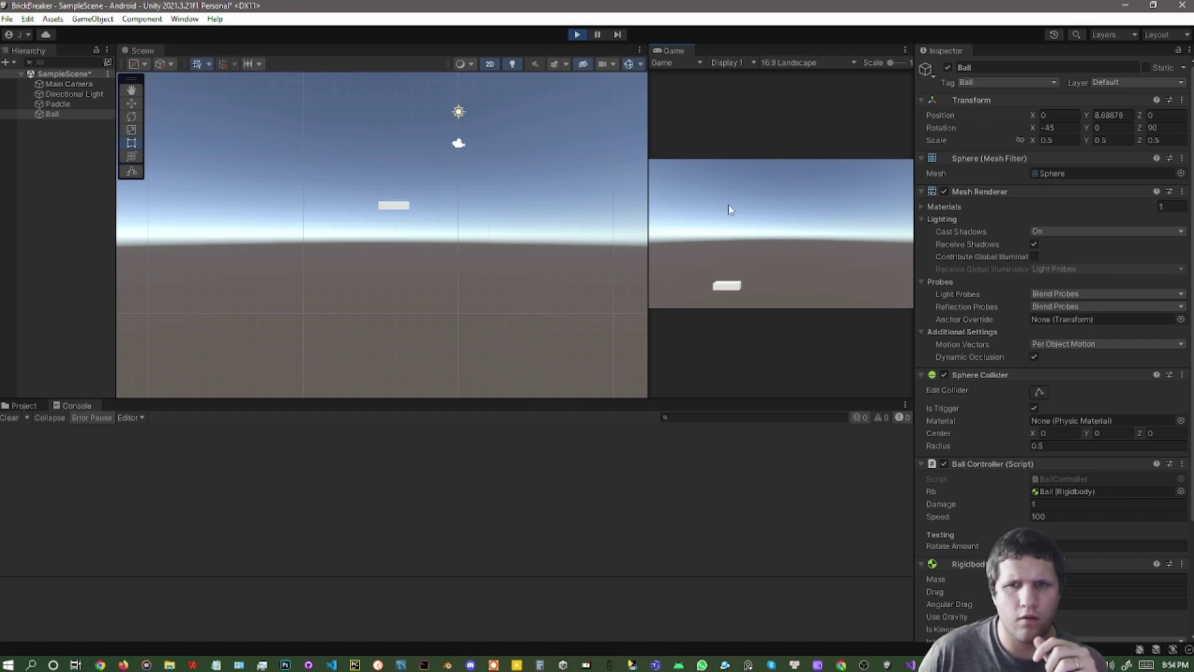
Stop the game and set the Brick's Health to 100
left_click(577, 34)
left_click(63, 125)
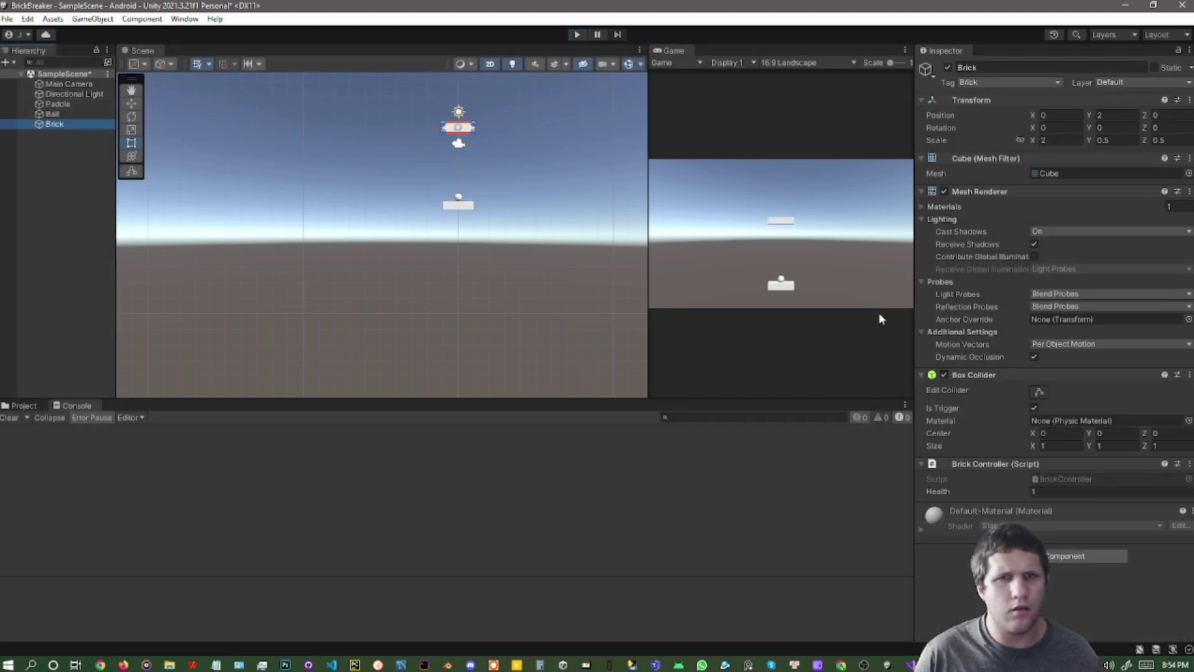
left_click(1063, 491)
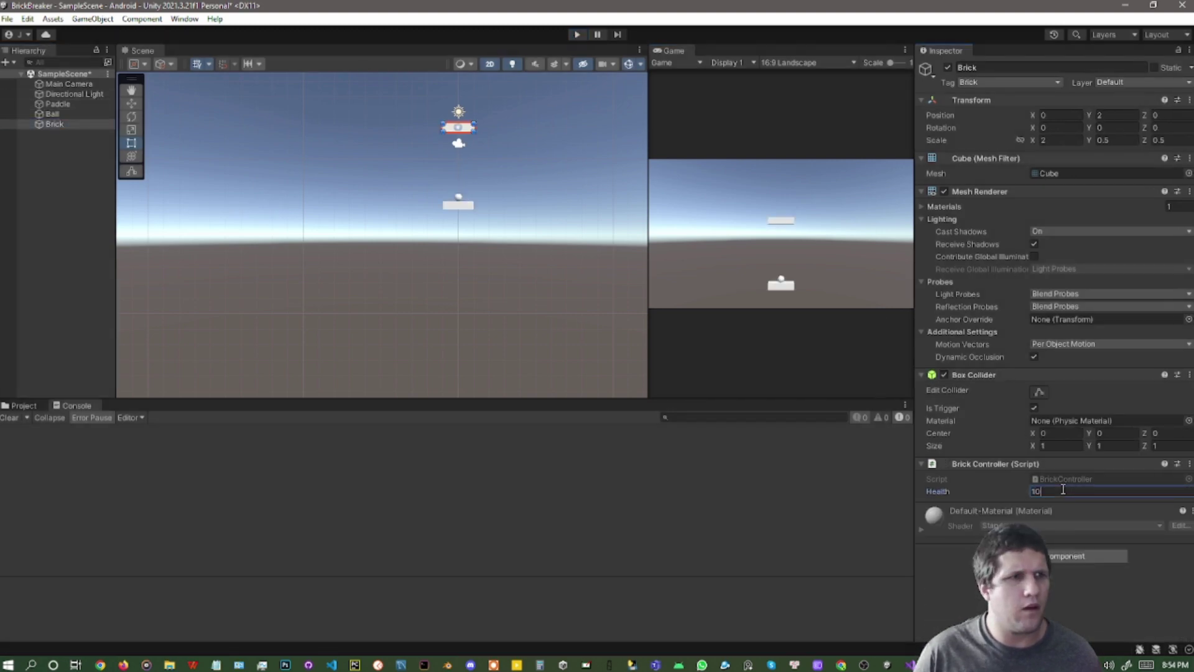
type("100")
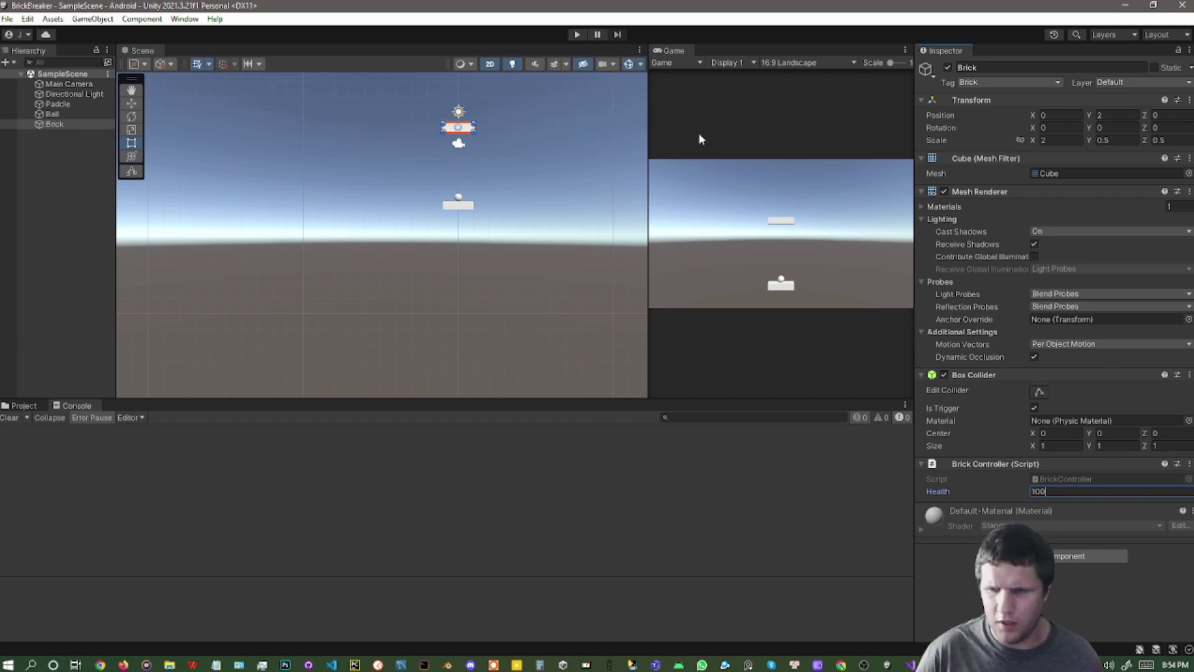
Run the game and launch the ball straight up at the brick to test the bounce
left_click(577, 34)
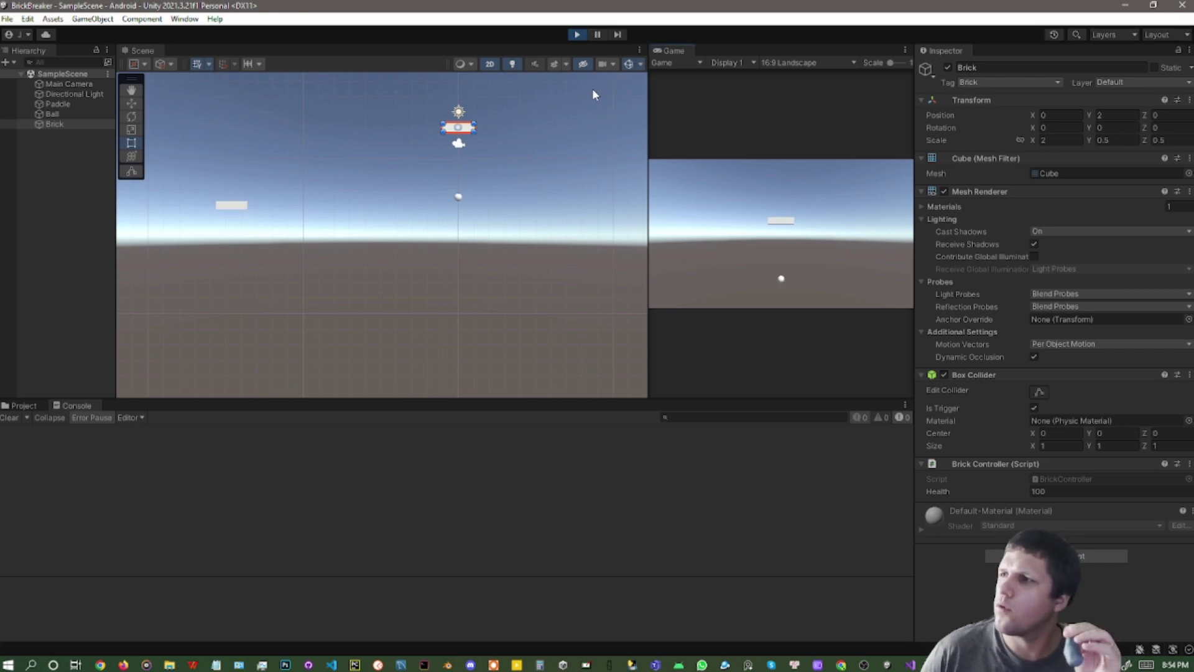
mouse_move(791, 222)
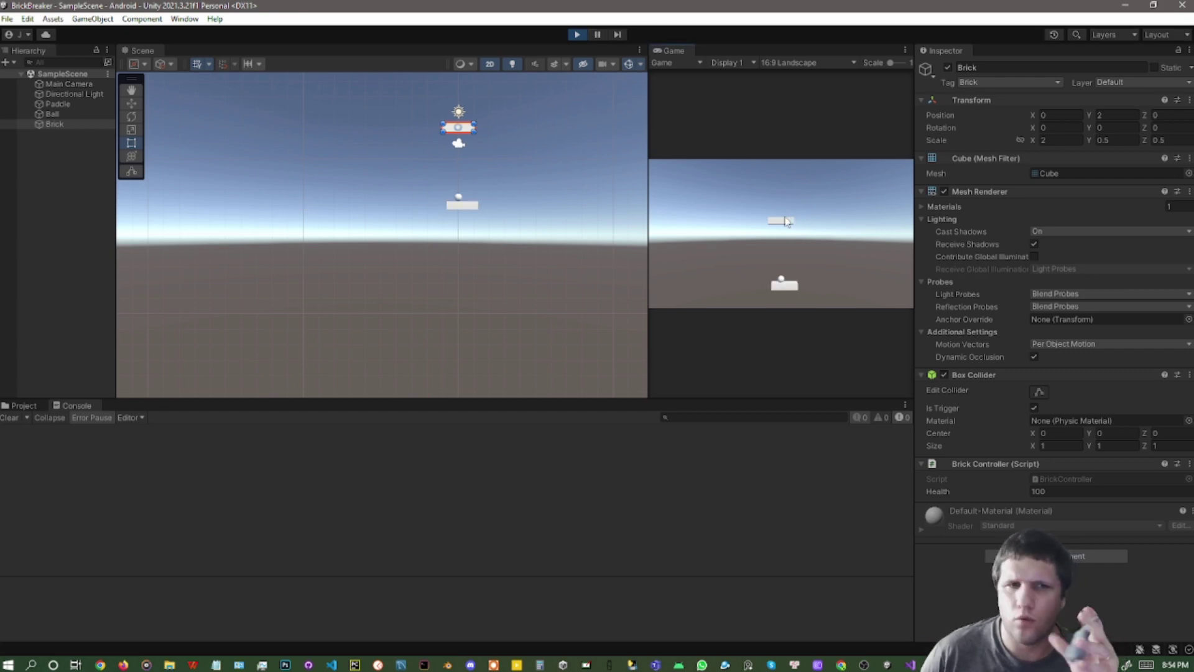
left_click(785, 267)
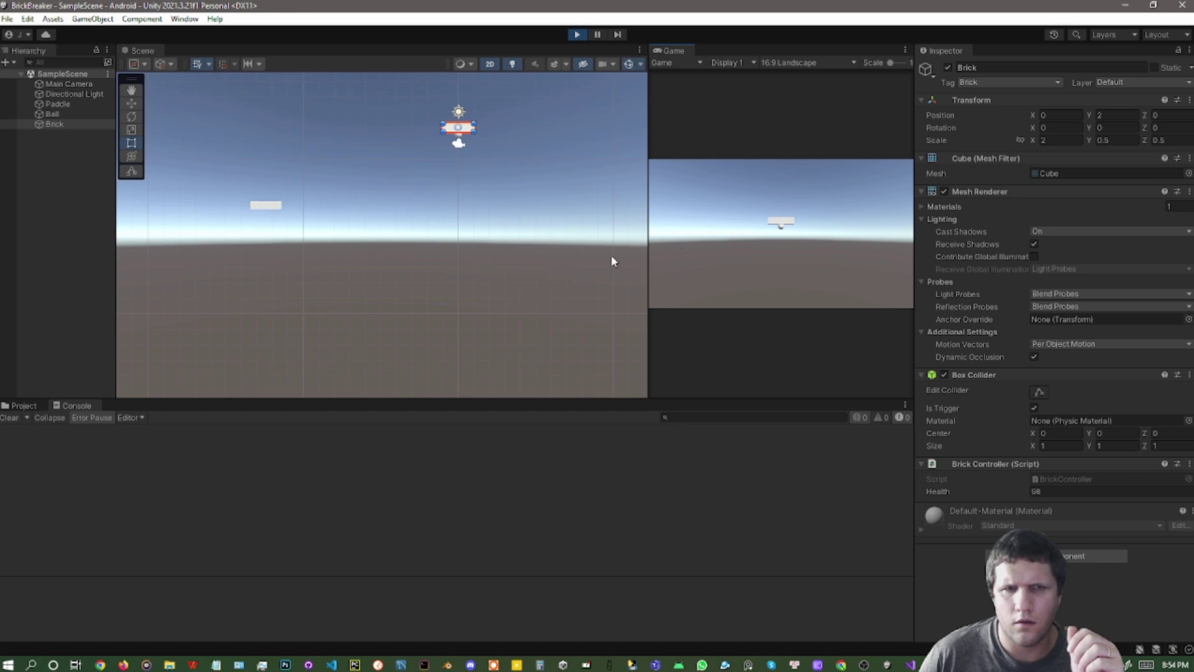
Try a Y rotation of 90 on the Paddle in the running game, and reset it to 0
left_click(58, 104)
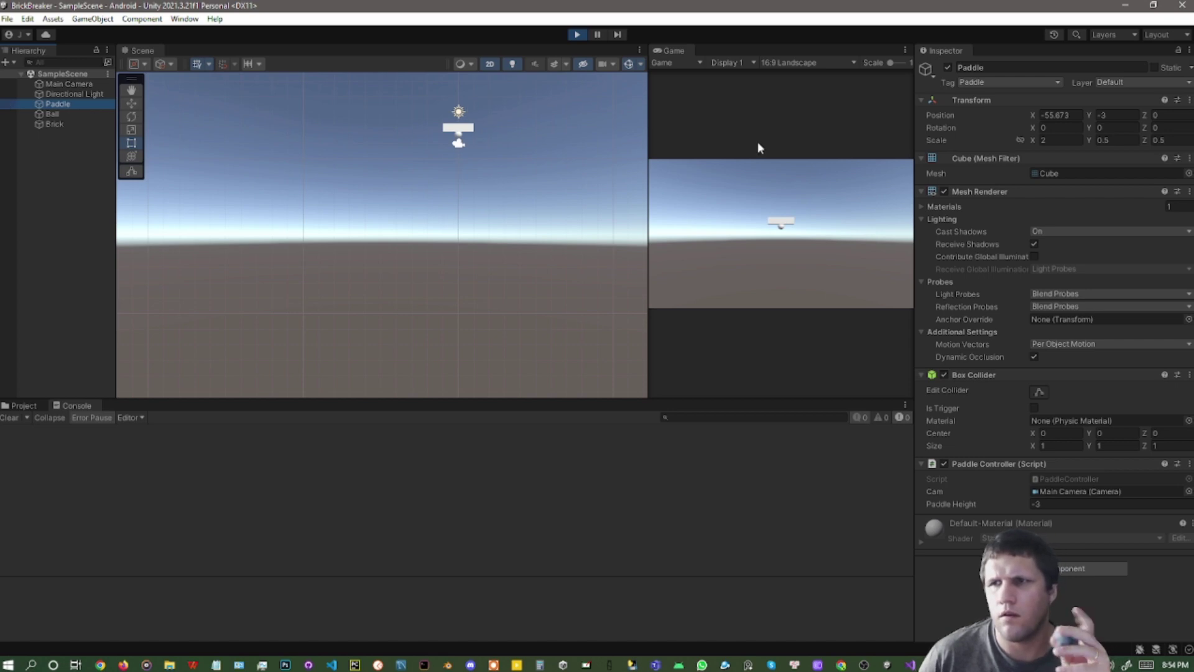
left_click(1126, 128)
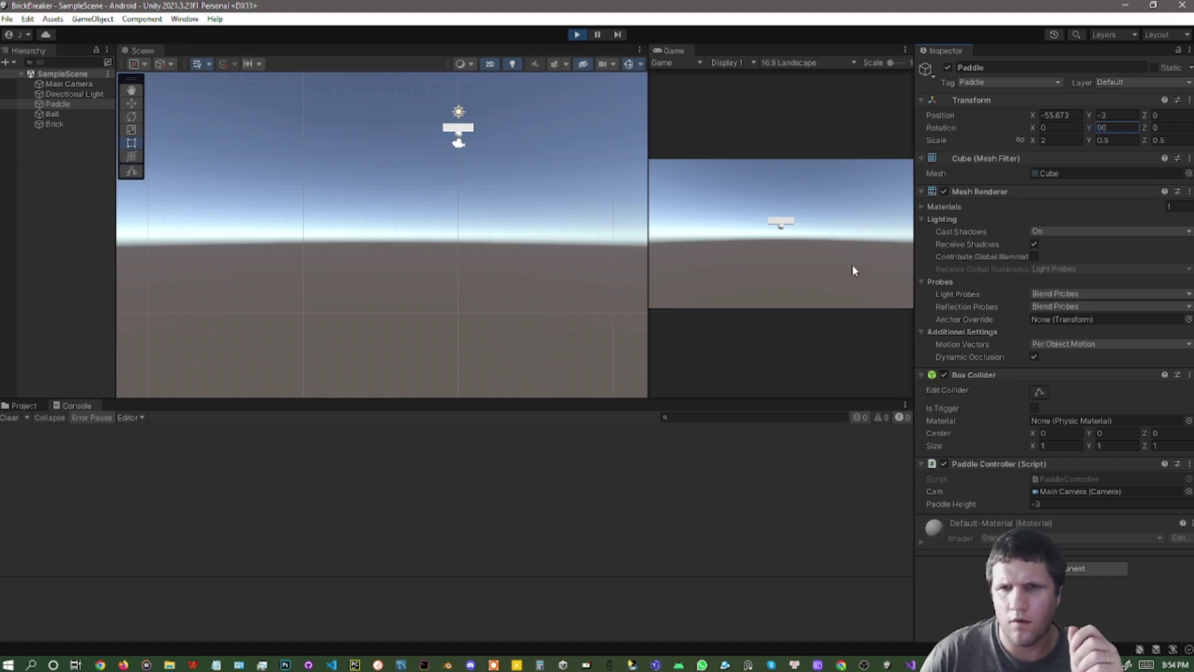
left_click(810, 261)
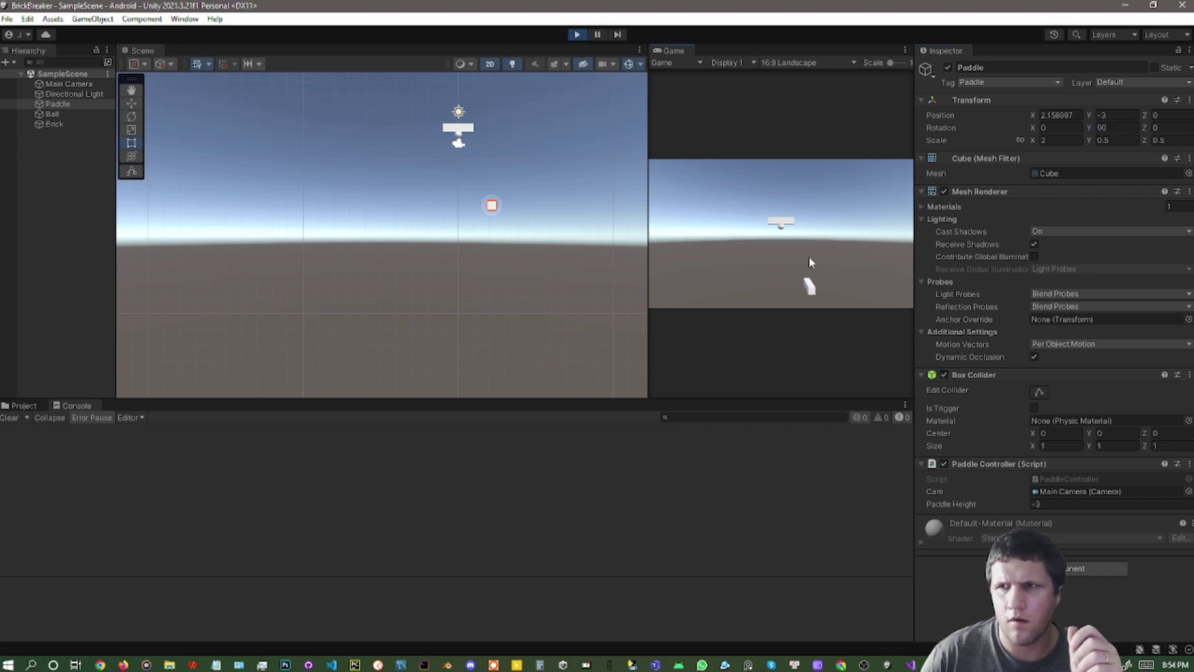
left_click(1126, 128)
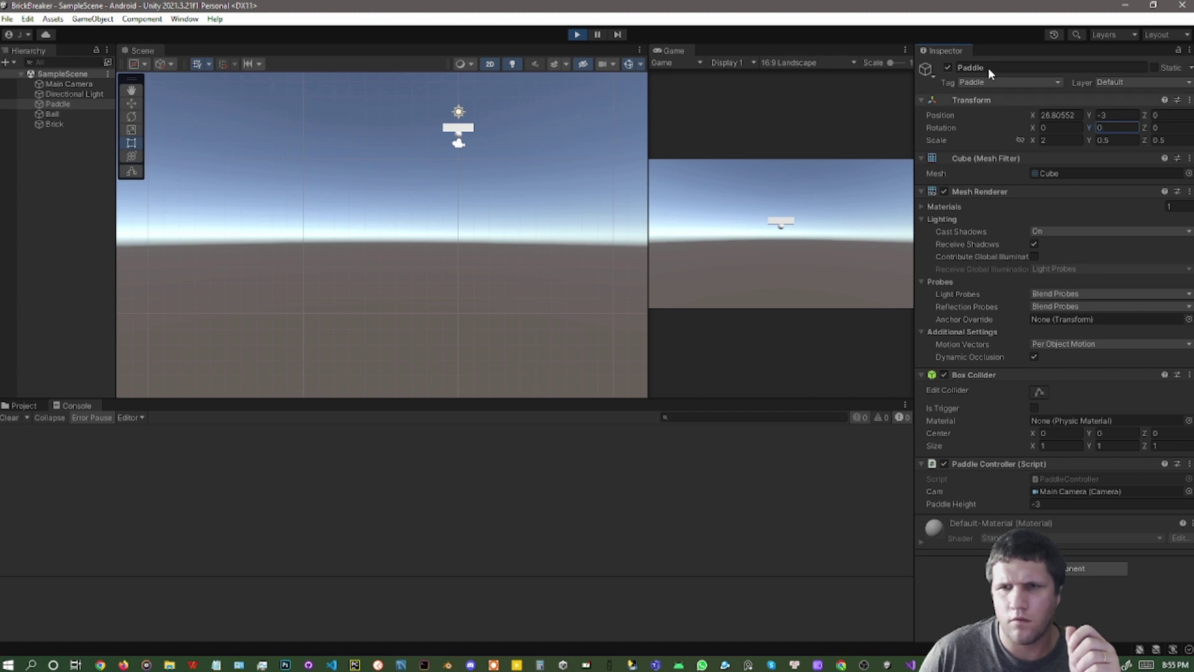
Try a Ball rotation of 0 on Y and -90 on X in the running game, and stop the game
left_click(62, 114)
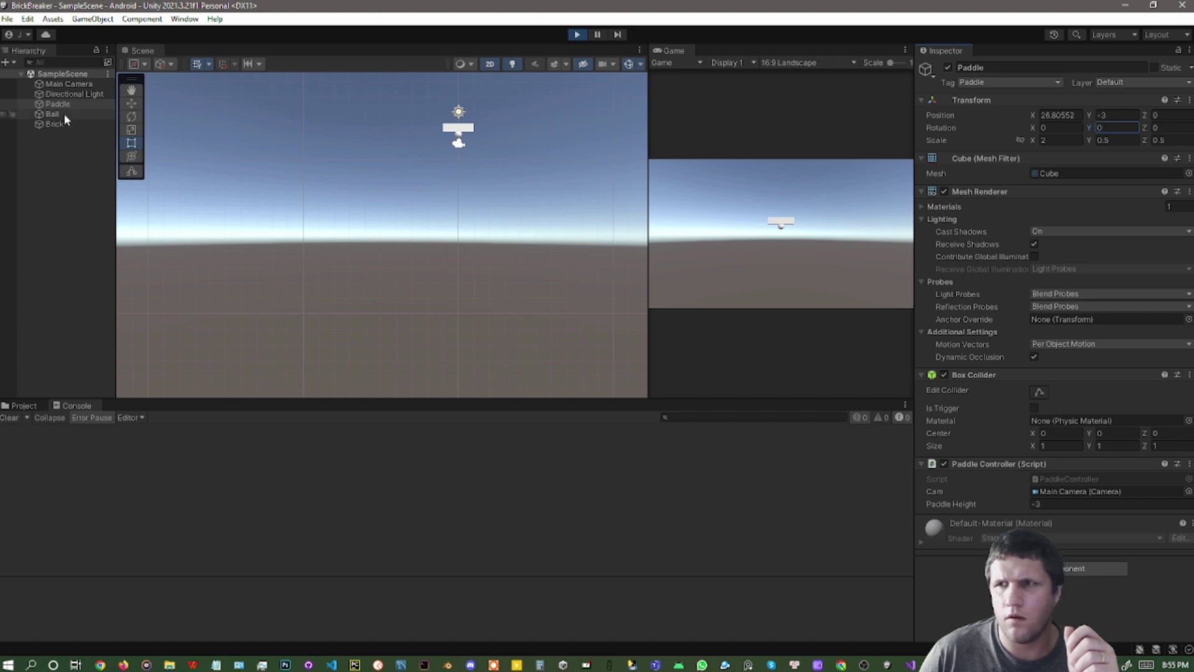
left_click(765, 250)
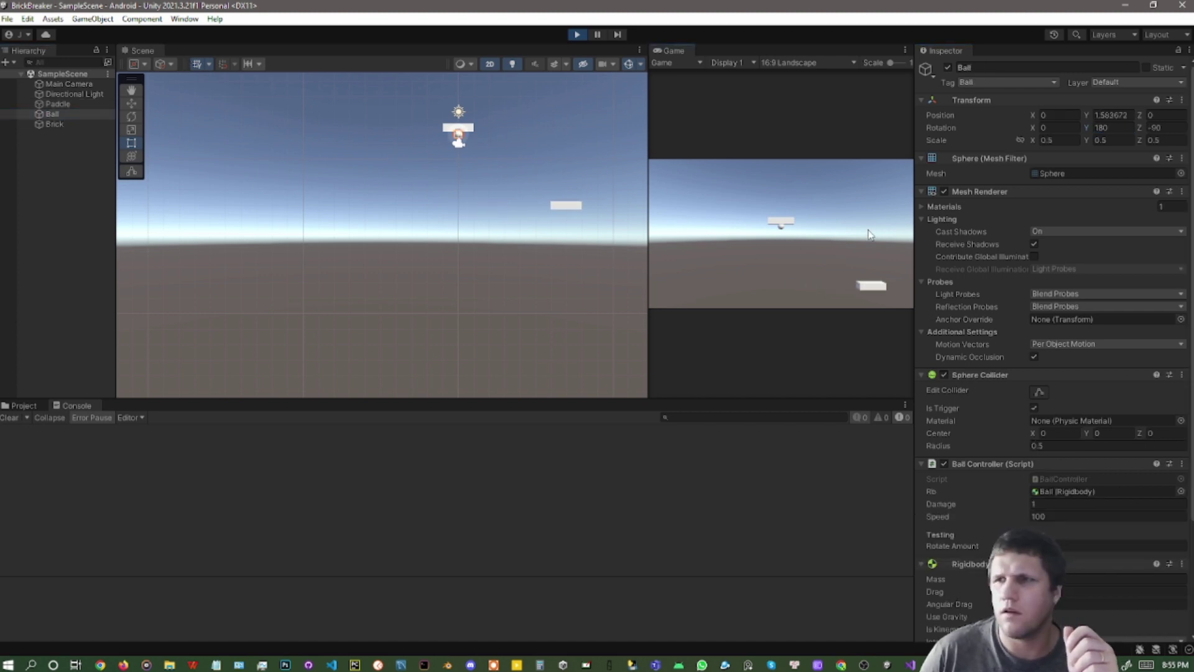
left_click(1110, 127)
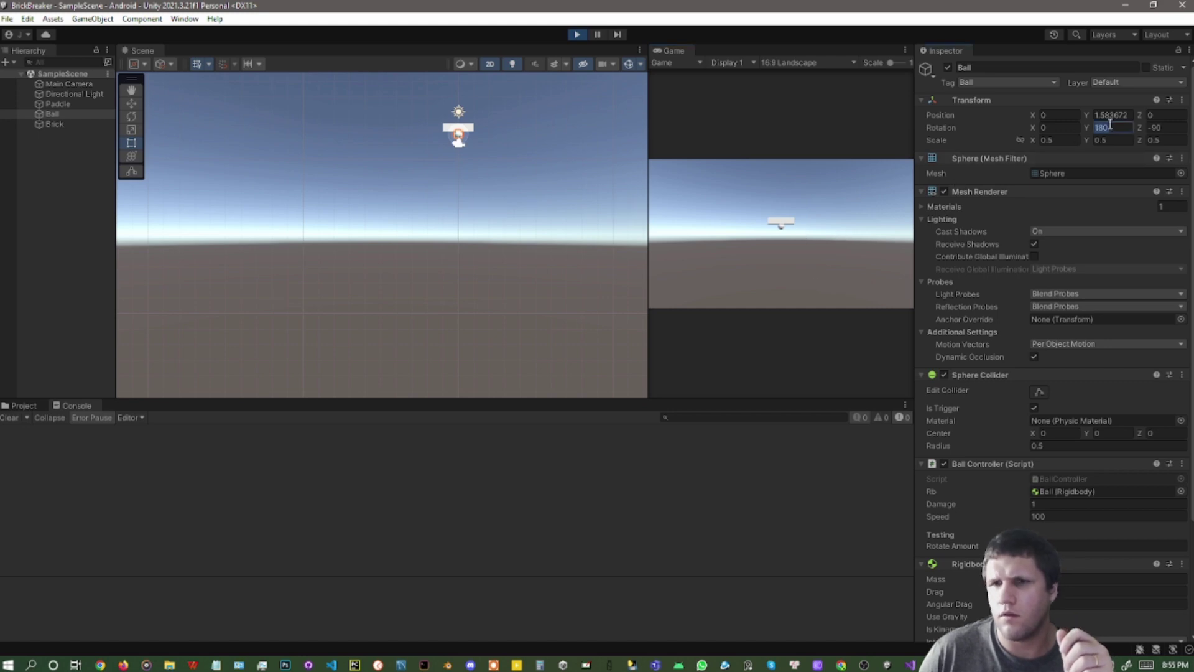
type("0")
key("Return")
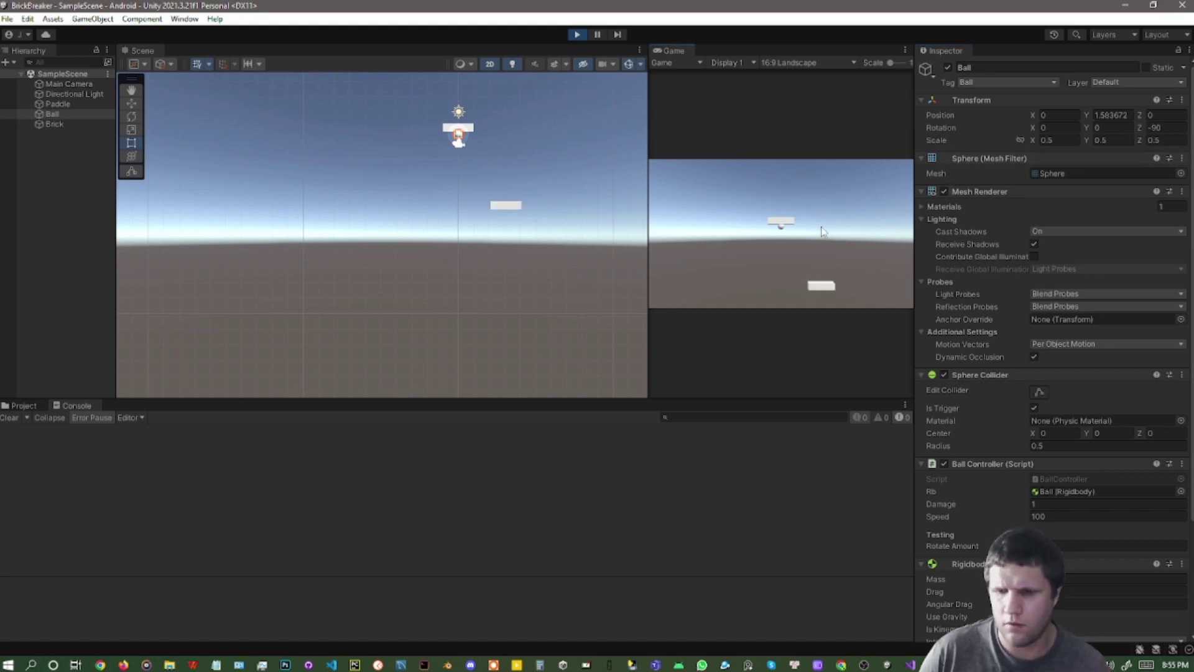
left_click(1059, 129)
type("-")
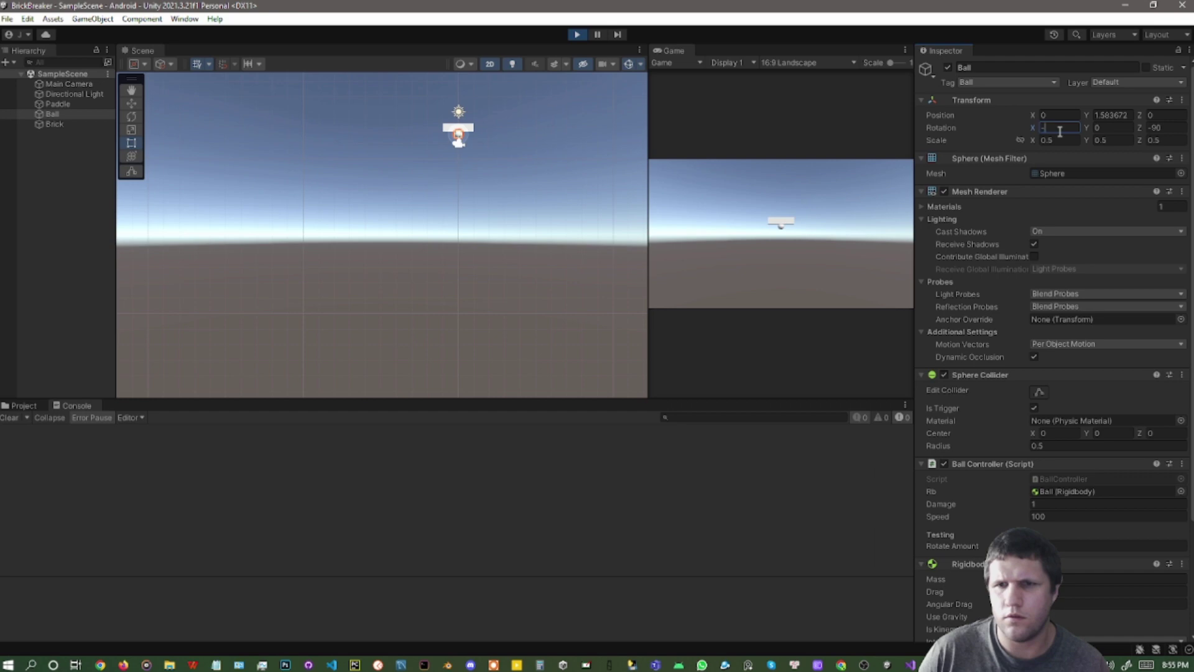
type("90")
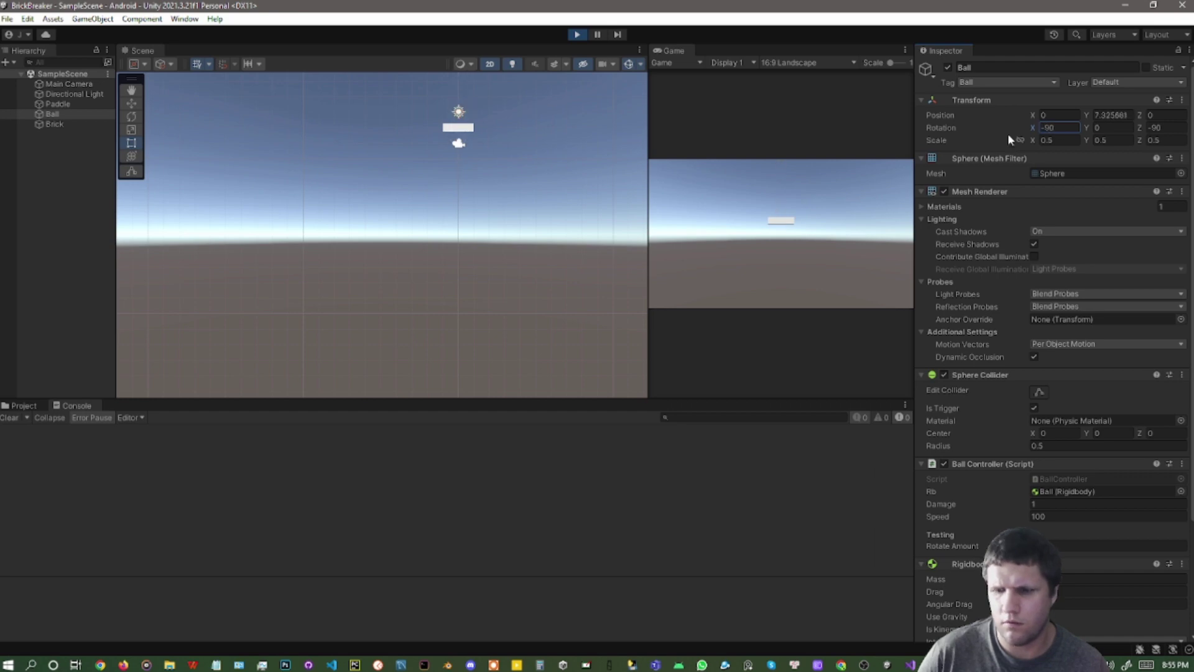
left_click(577, 34)
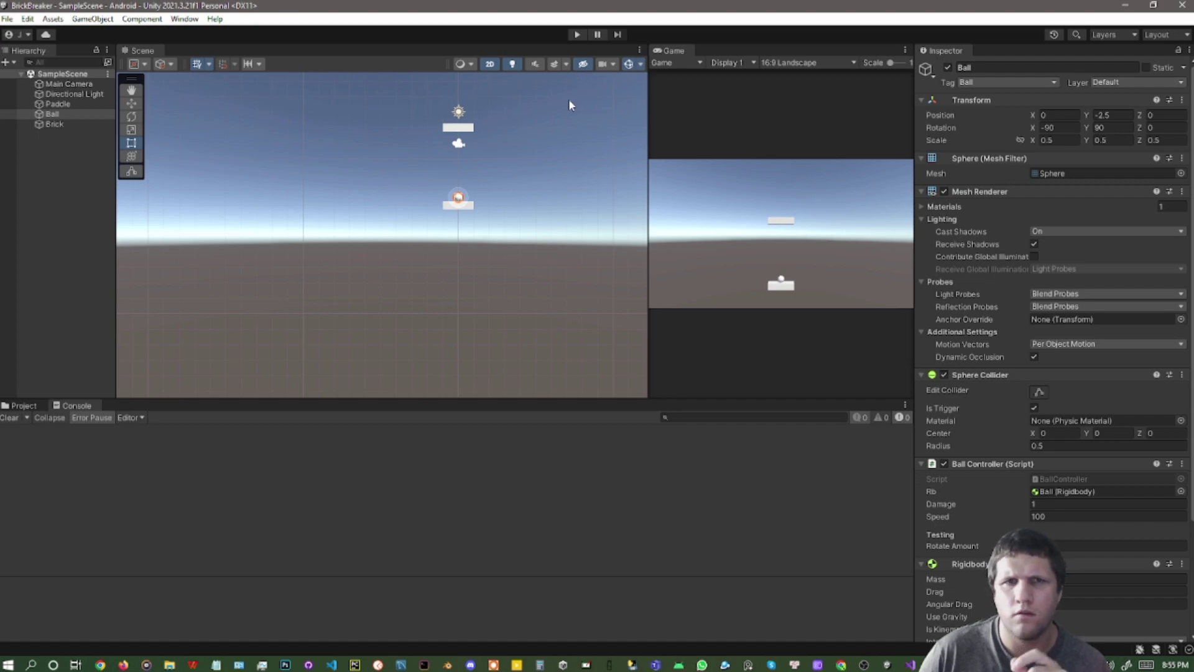
Check the bounce code in the BallController script, set the Ball's Rotate Amount to -135 in Unity, and save the scene
key("alt+Tab")
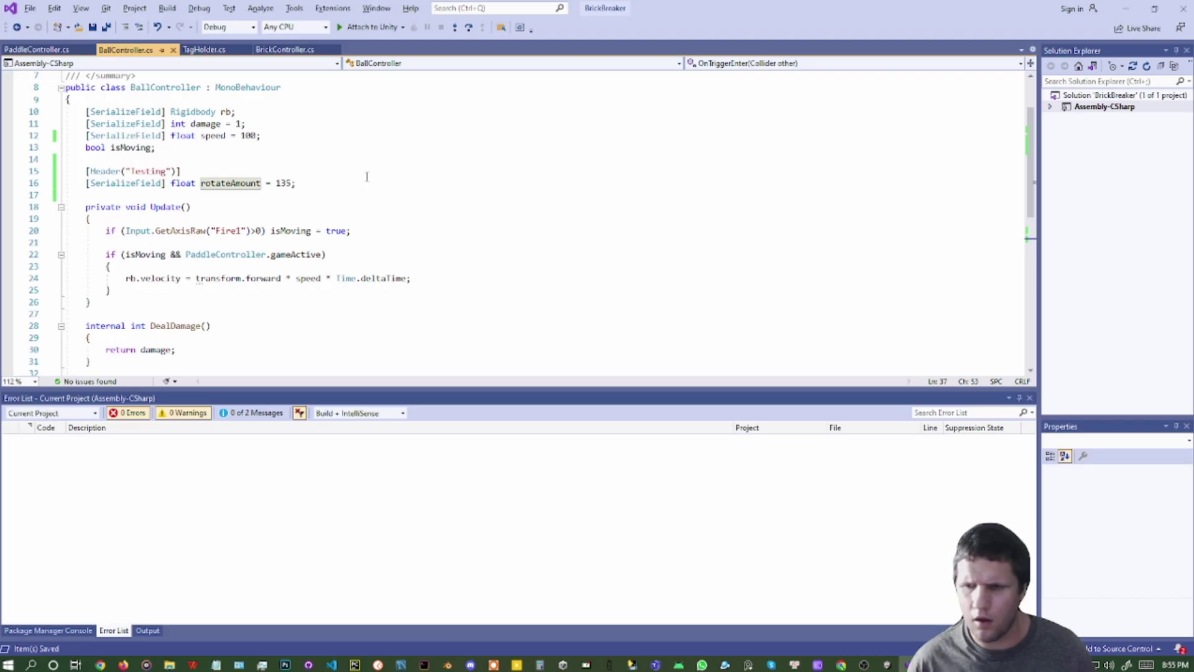
scroll(280, 223, "down", 3)
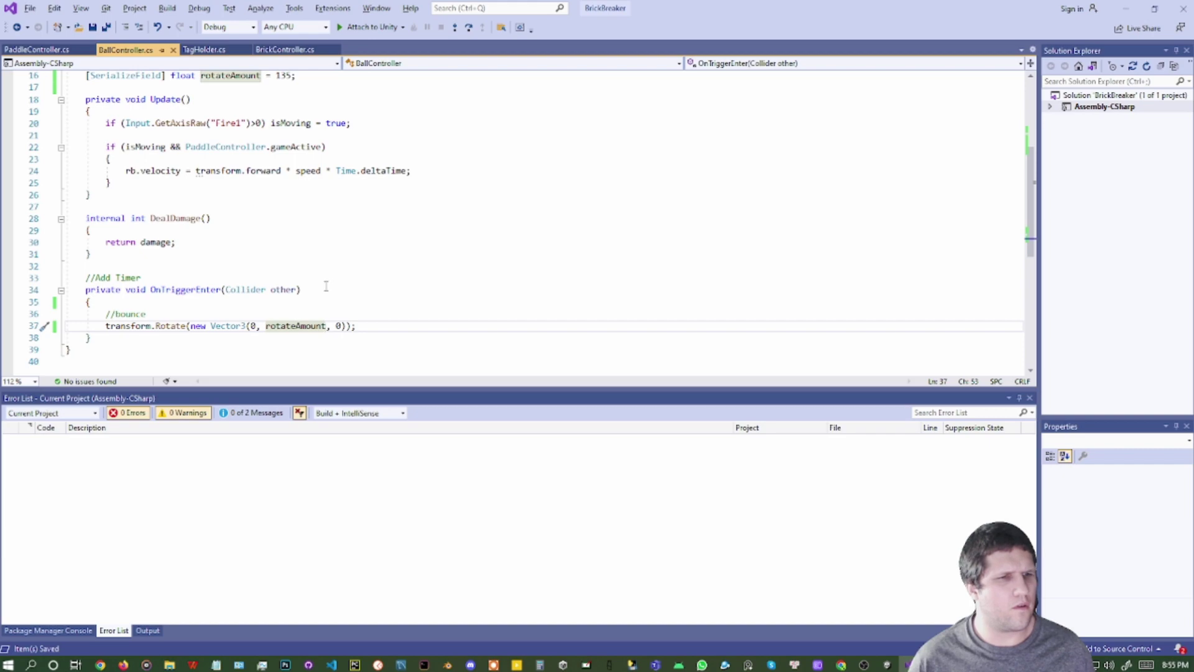
key("alt+Tab")
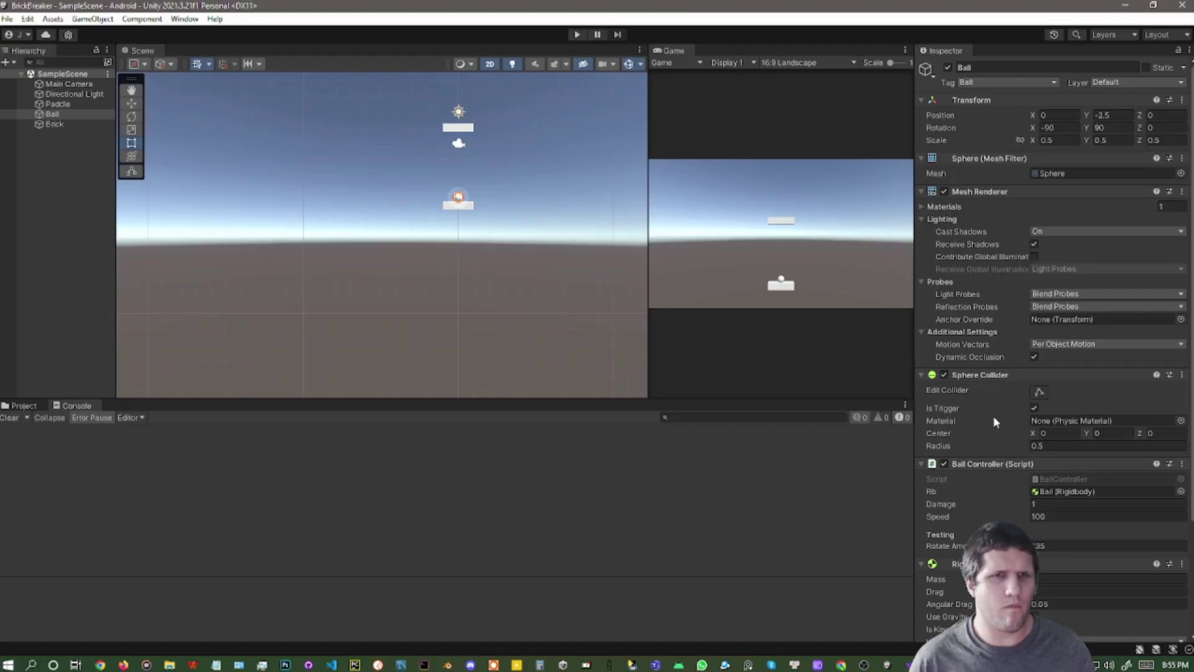
left_click(1050, 544)
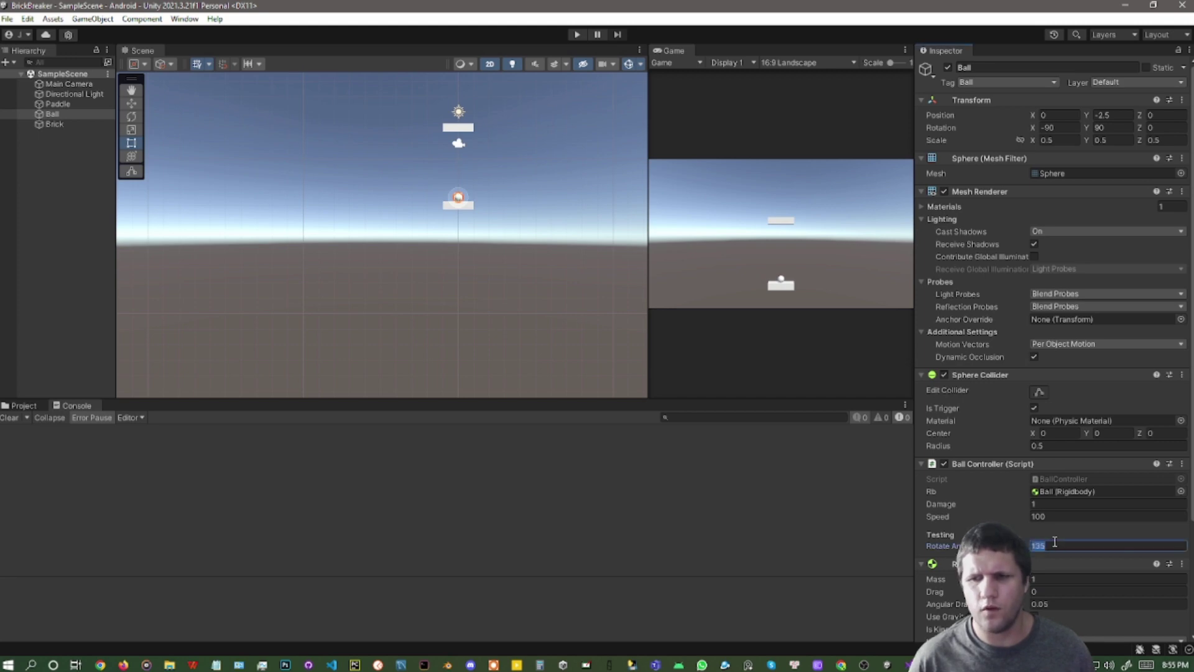
type("-")
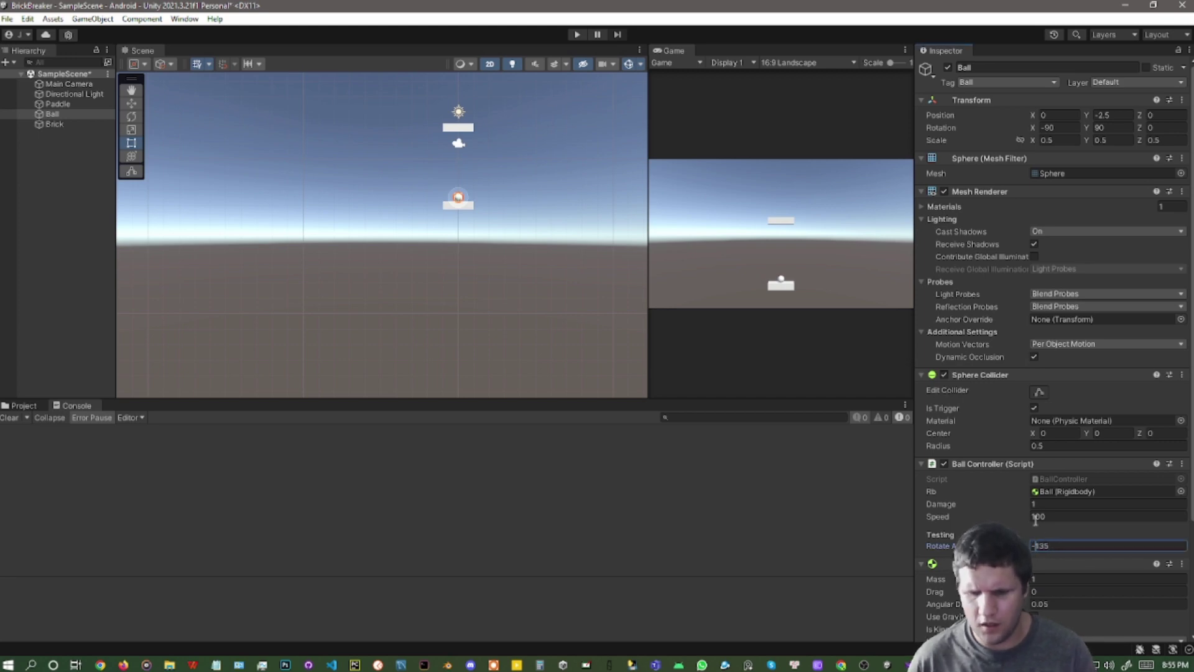
key("ctrl+s")
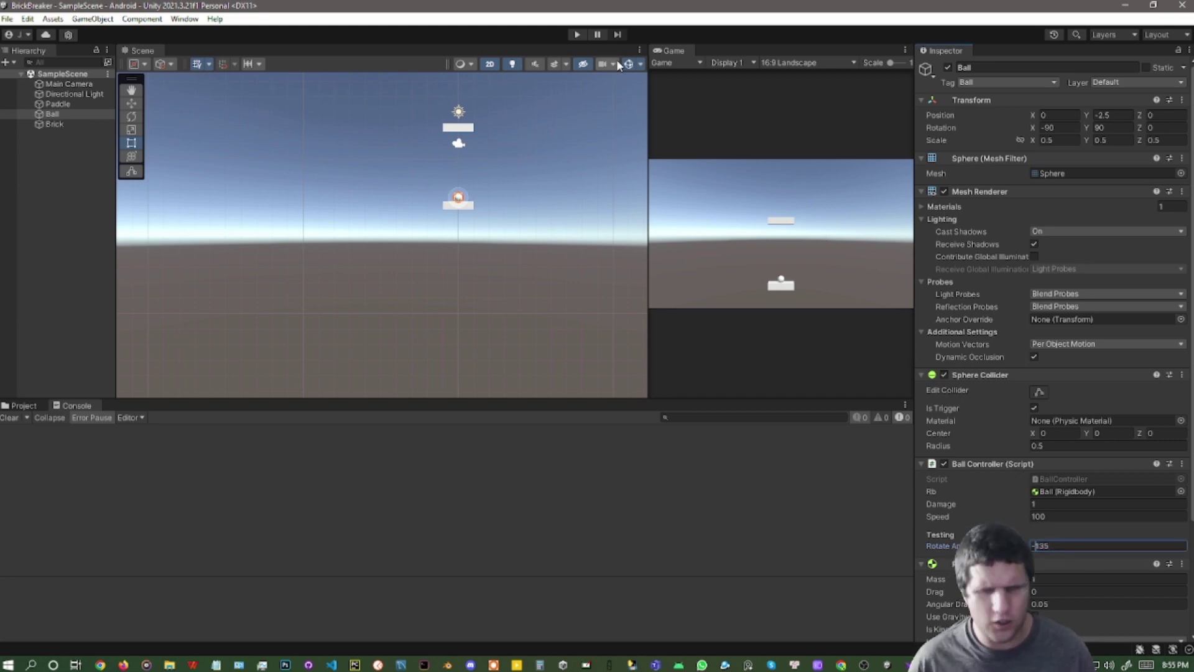
Run the game to test the ball's bounce off the brick, examine the Ball's component values, and stop the game
left_click(577, 34)
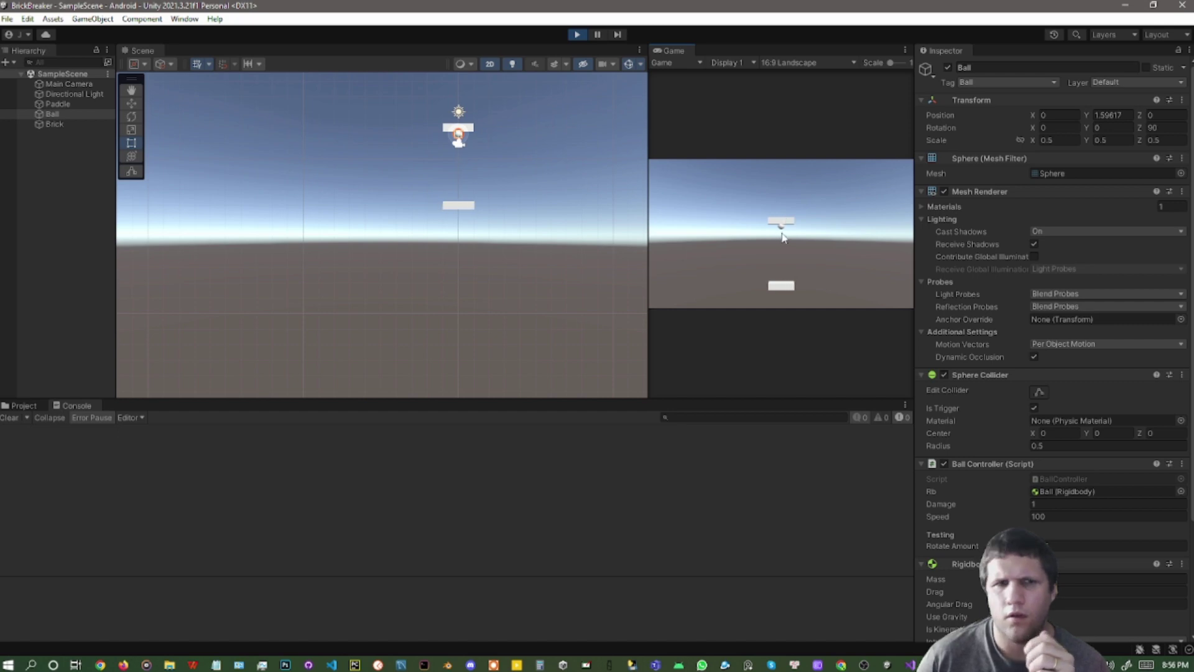
scroll(1069, 352, "down", 3)
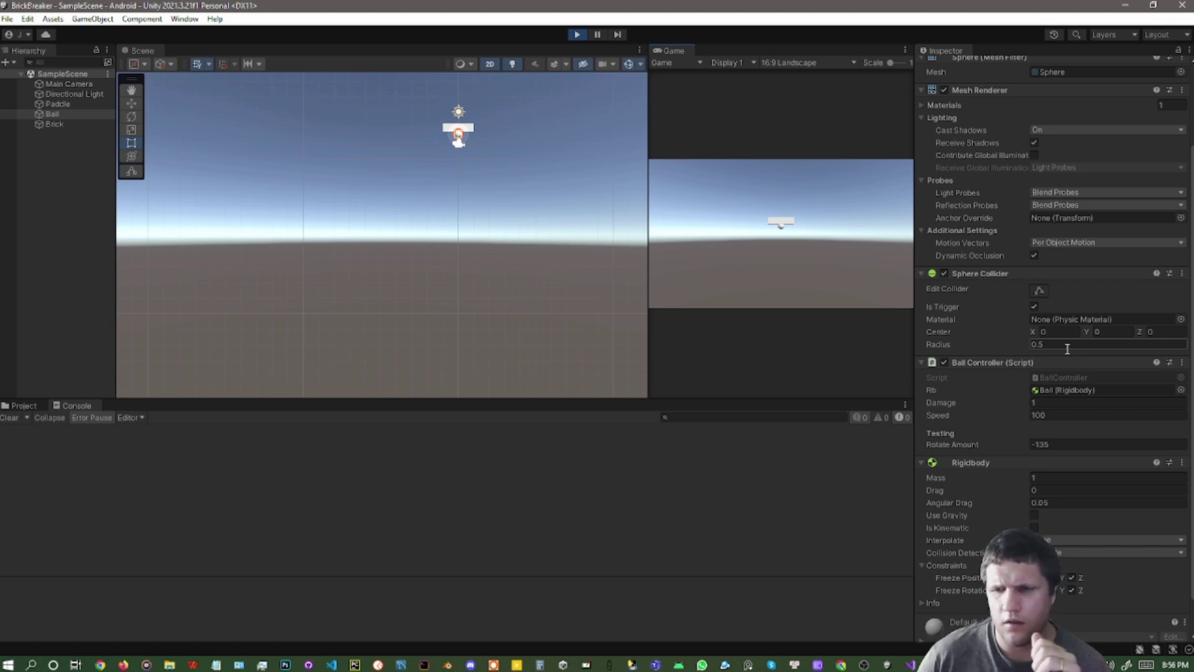
scroll(1067, 348, "up", 3)
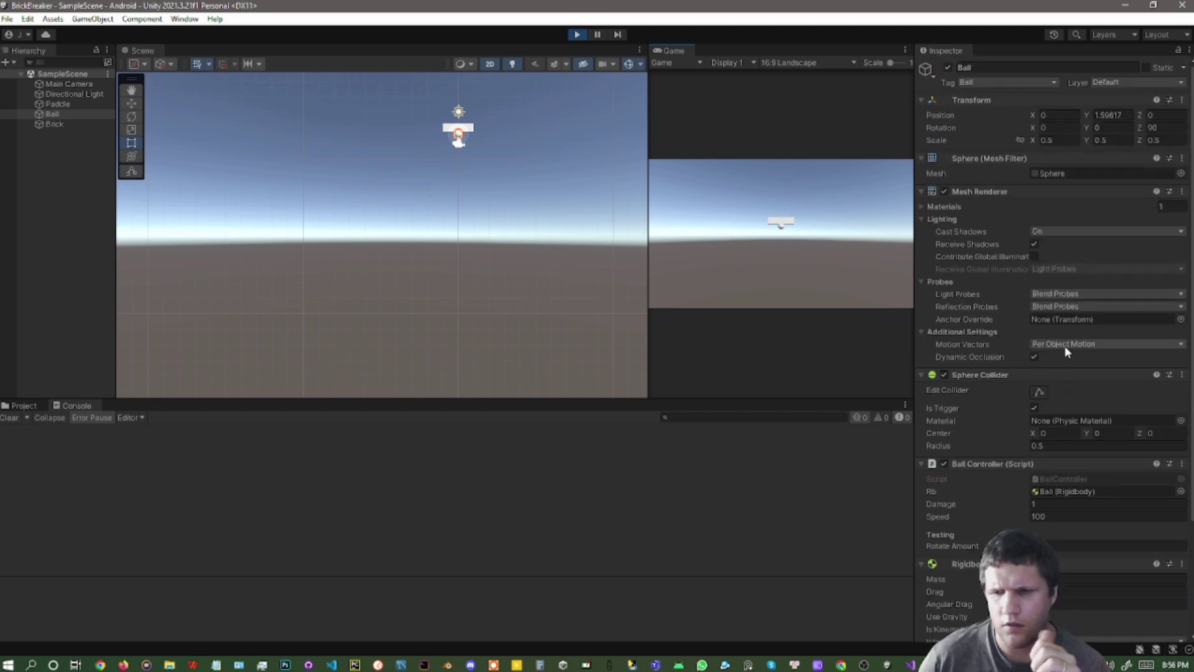
left_click(1110, 128)
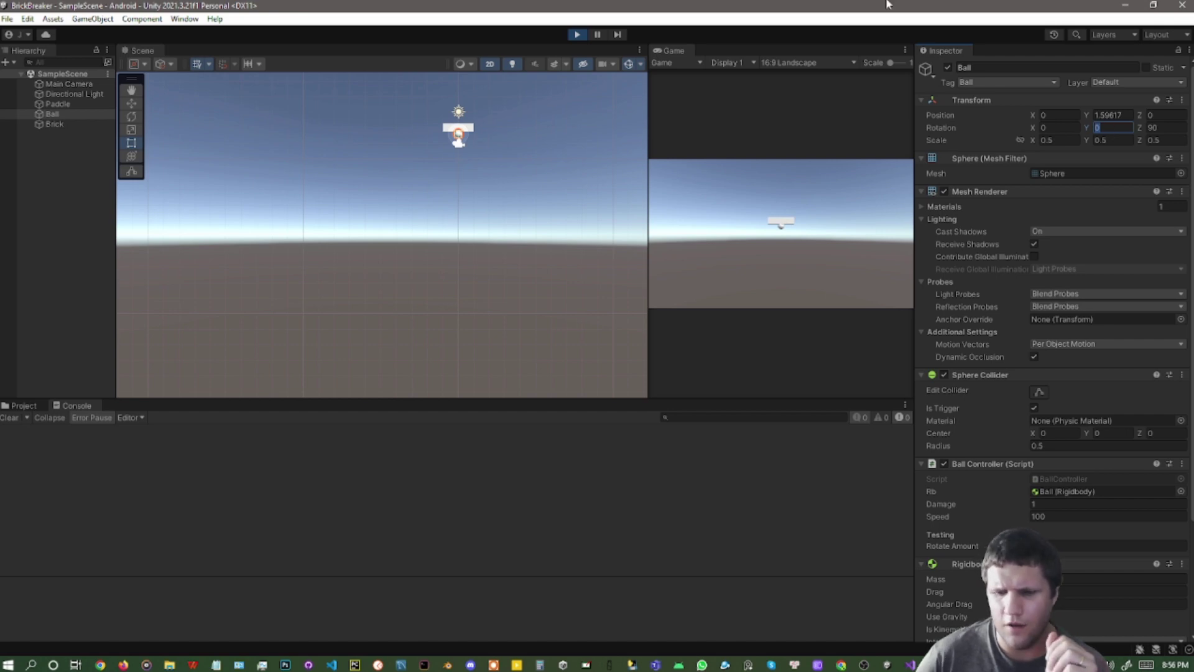
left_click(577, 32)
Switch to Visual Studio and enter transform.RotateAroundLocal on a new line at the start of OnTriggerEnter
key("alt+Tab")
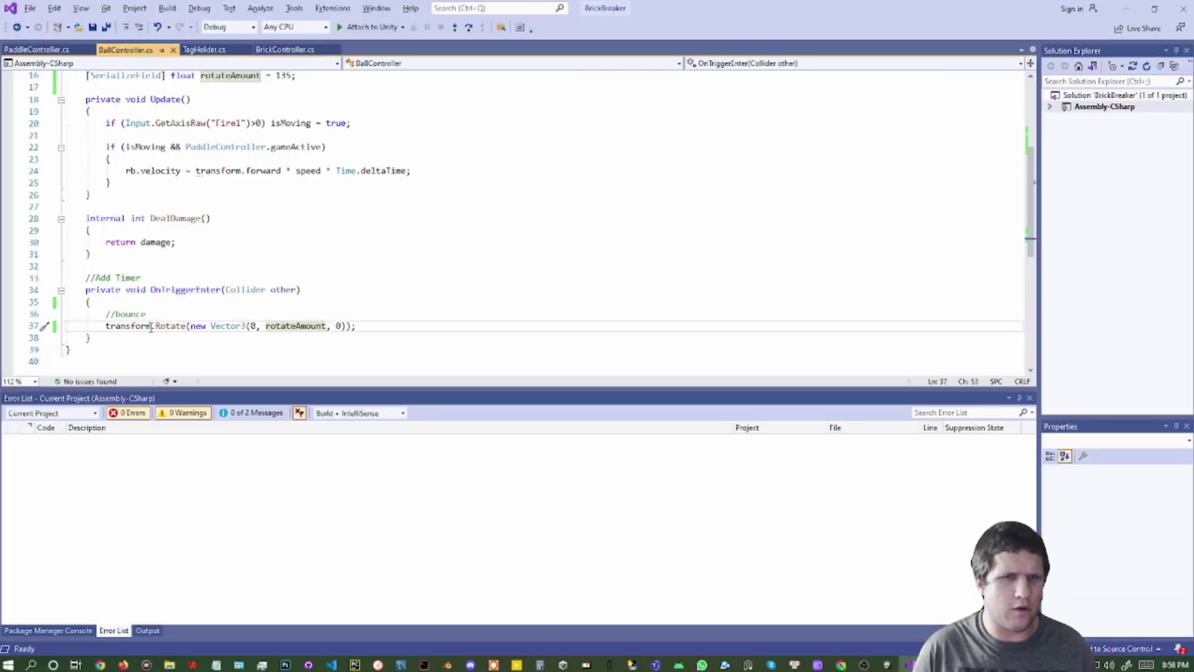
mouse_move(156, 326)
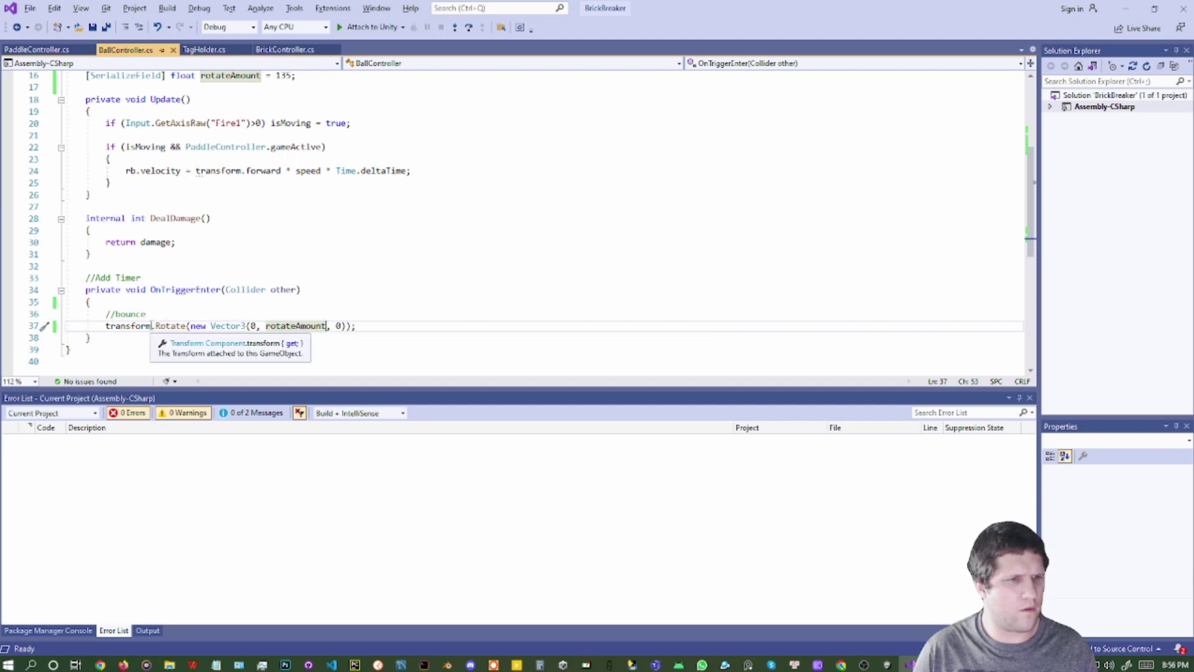
left_click(160, 304)
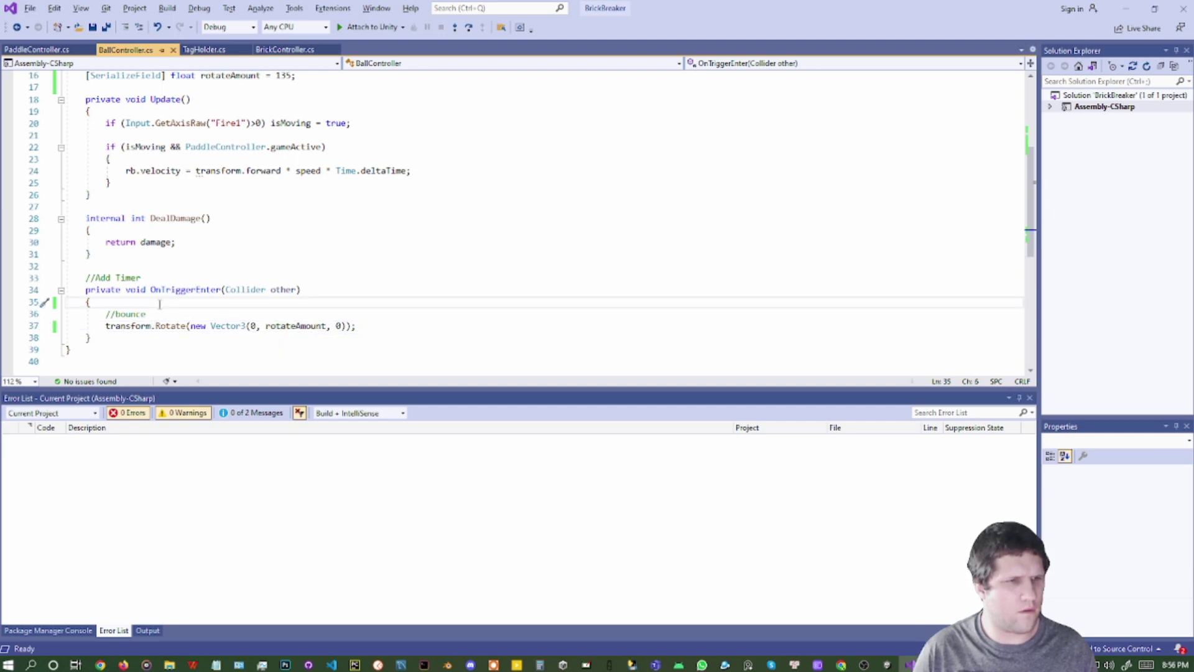
key("Return")
type("transform.")
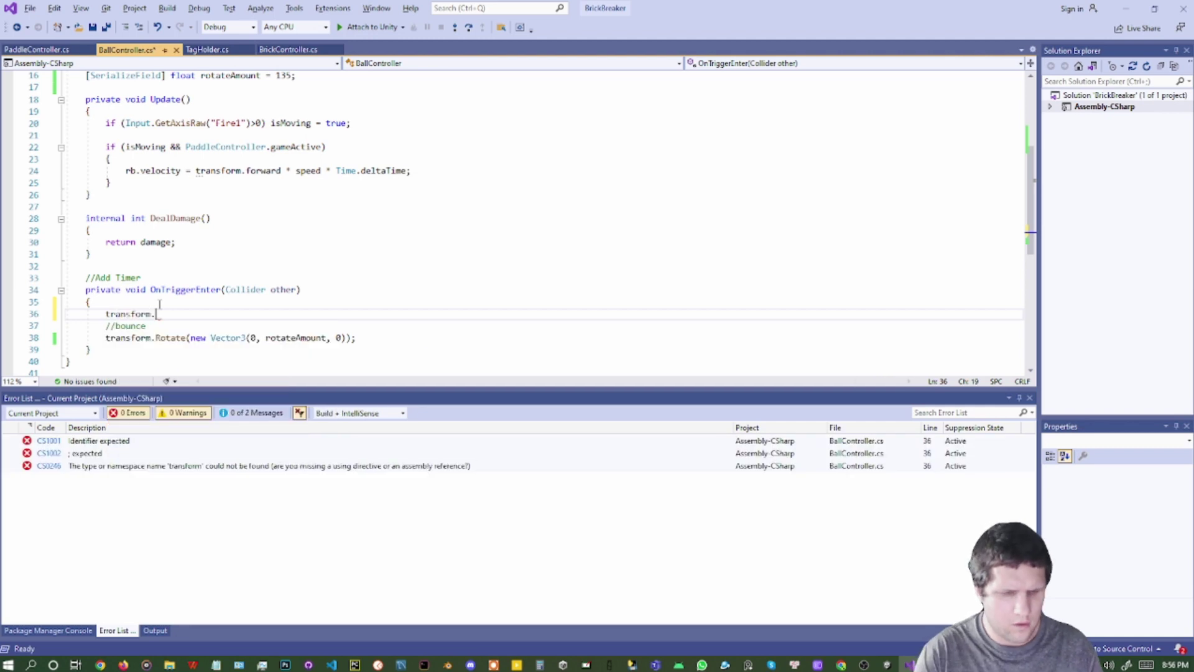
key("ctrl+space")
type("Rot")
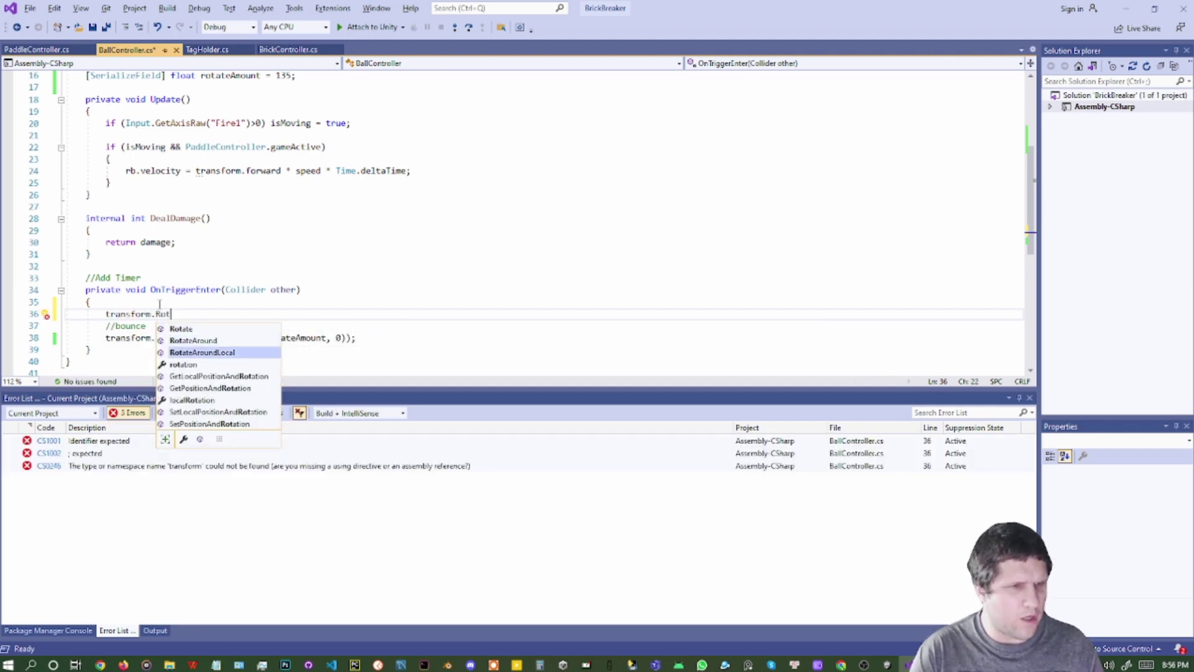
key("Tab")
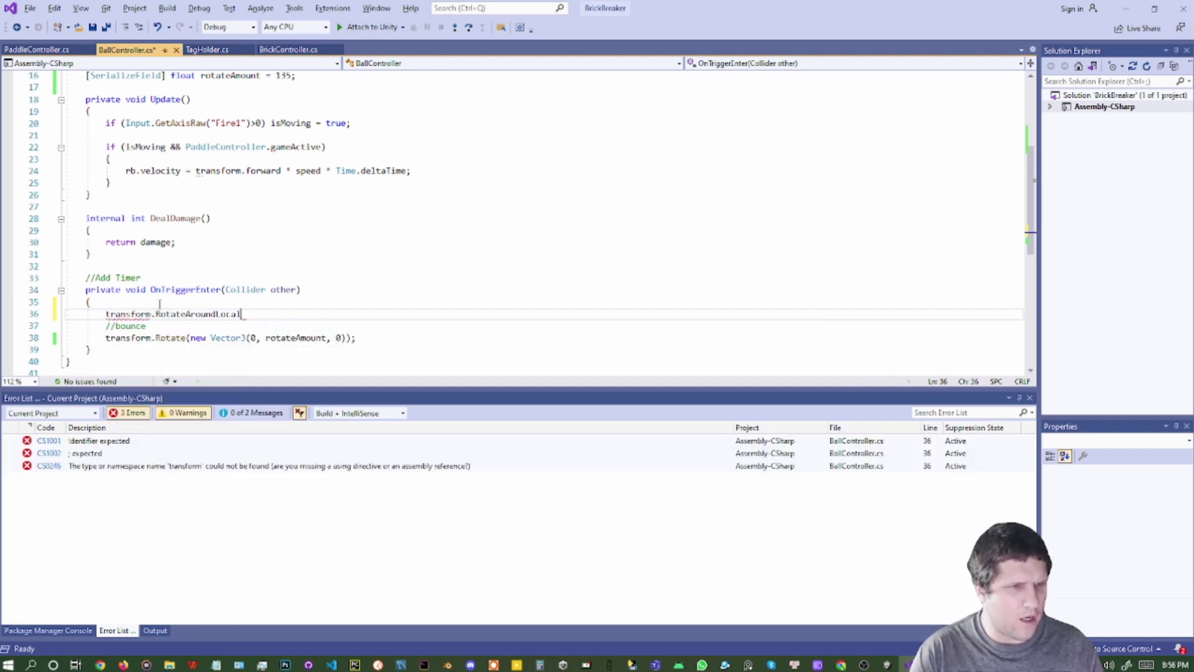
Copy the method name RotateAroundLocal and delete its line from OnTriggerEnter
key("ctrl+shift+Left")
key("ctrl+c")
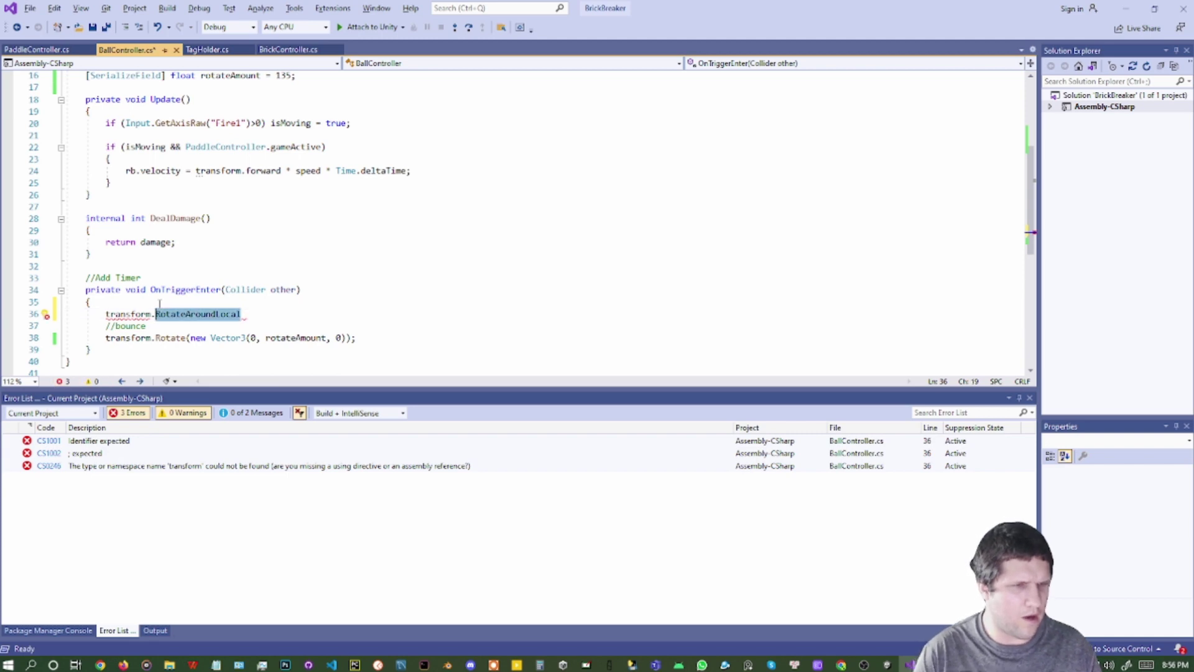
key("End")
key("shift+Up")
key("BackSpace")
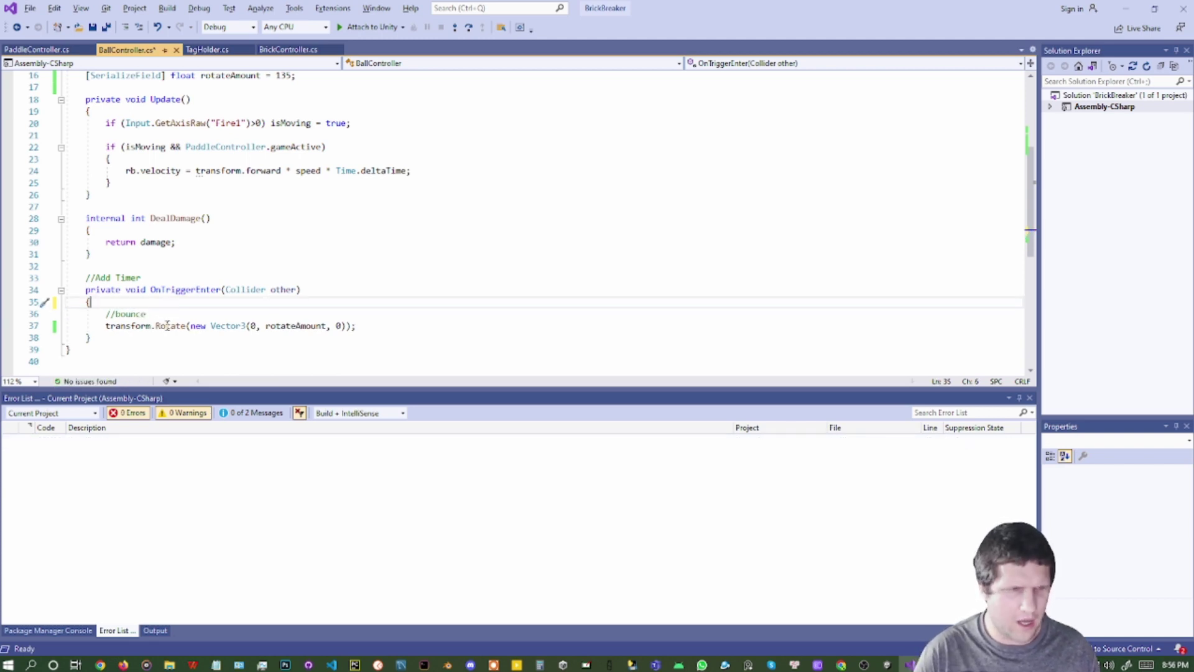
Replace Rotate with RotateAroundLocal in the OnTriggerEnter bounce line, save the script, and check the call's arguments
double_click(168, 326)
key("ctrl+v")
key("ctrl+s")
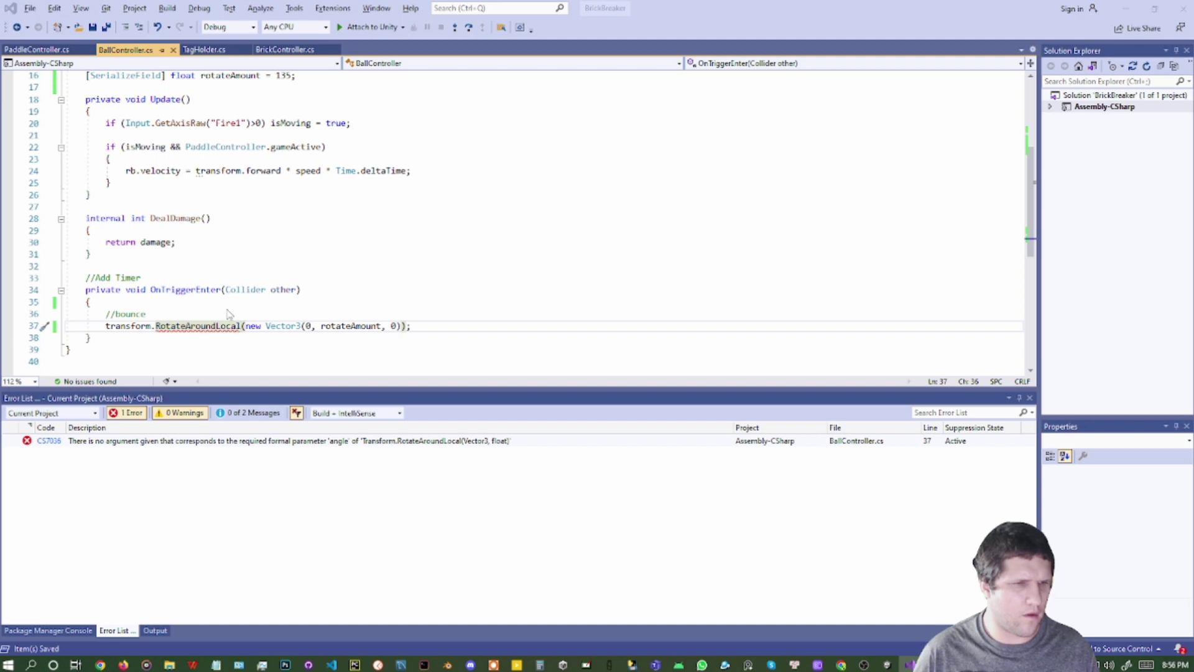
key("alt+Tab")
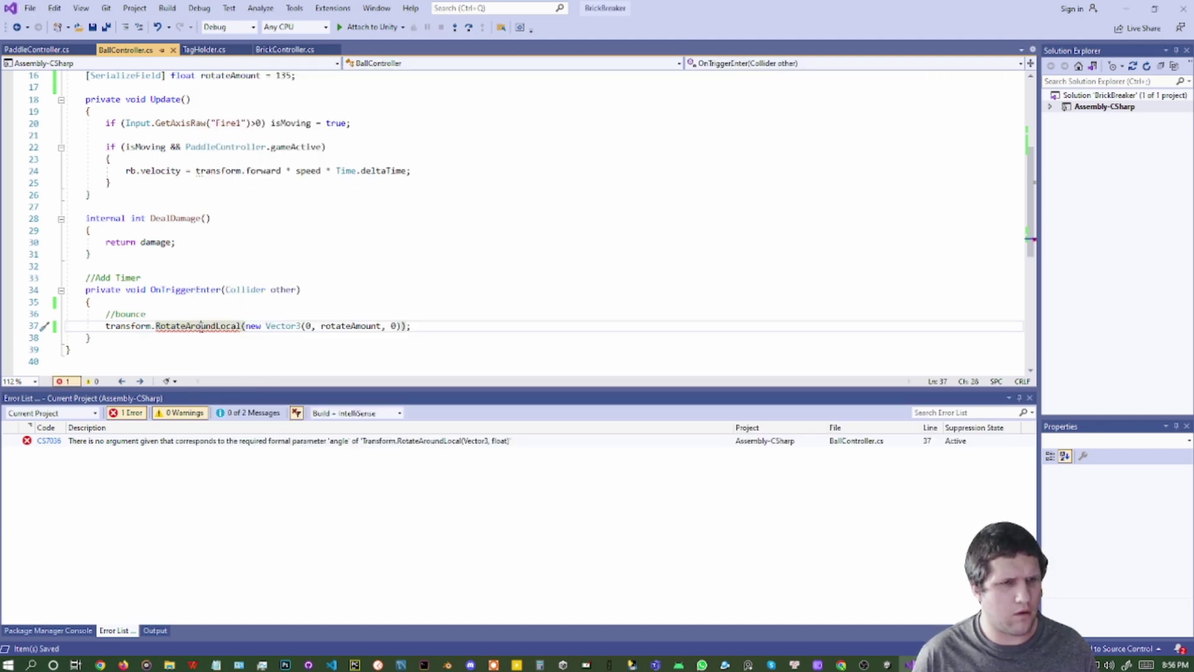
left_click(200, 325)
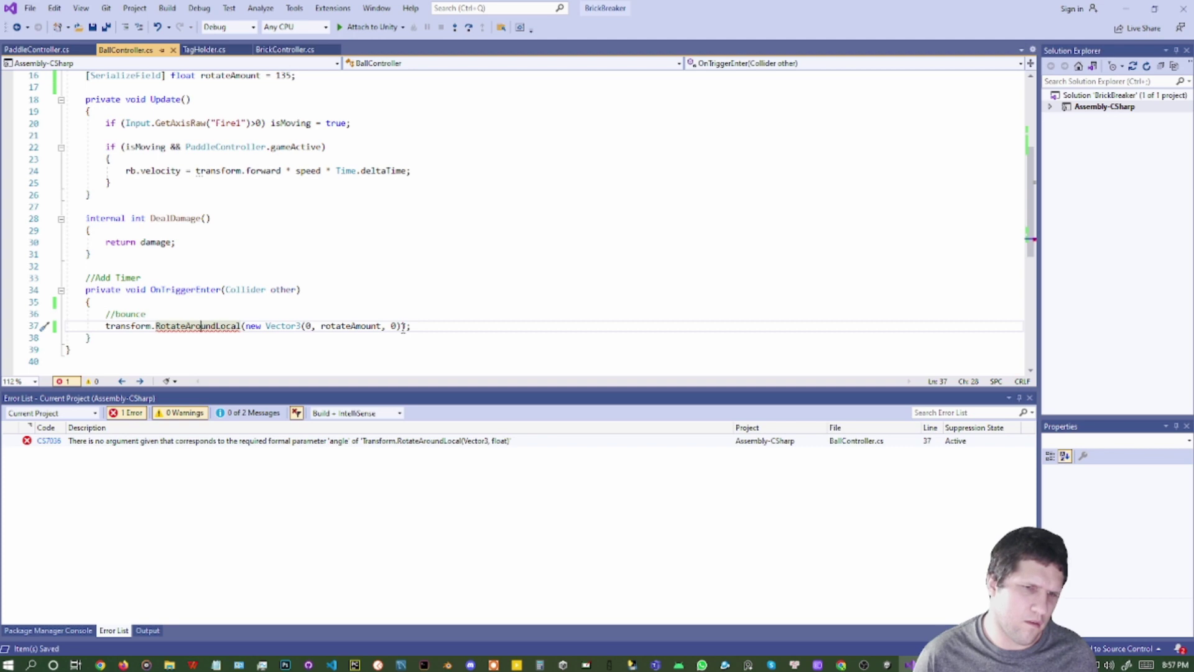
double_click(366, 325)
double_click(307, 325)
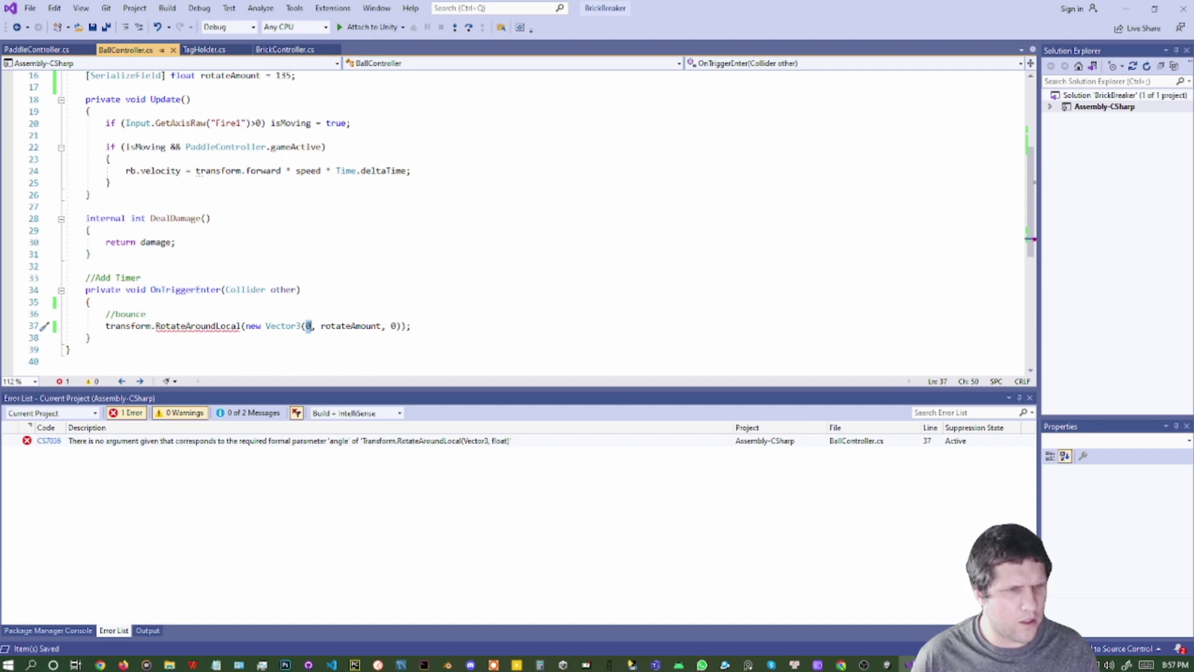
Switch to a Chrome window and search Google for "transform rotate around angle unity"
key("alt+Tab")
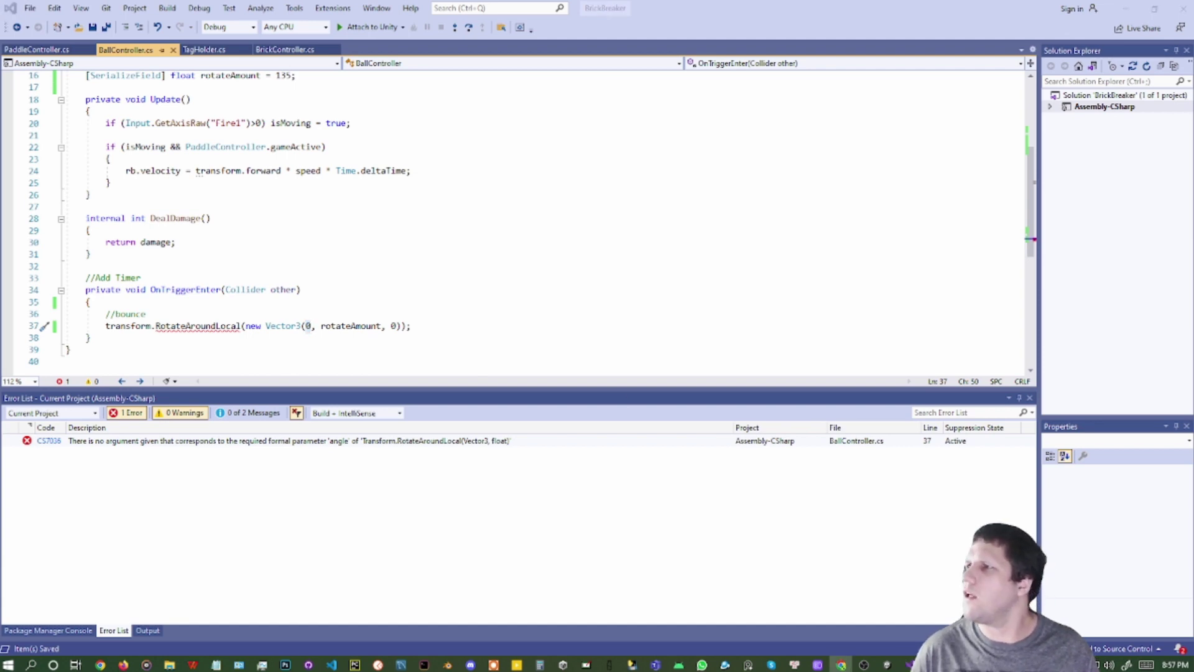
left_click_drag(1193, 274, 726, 205)
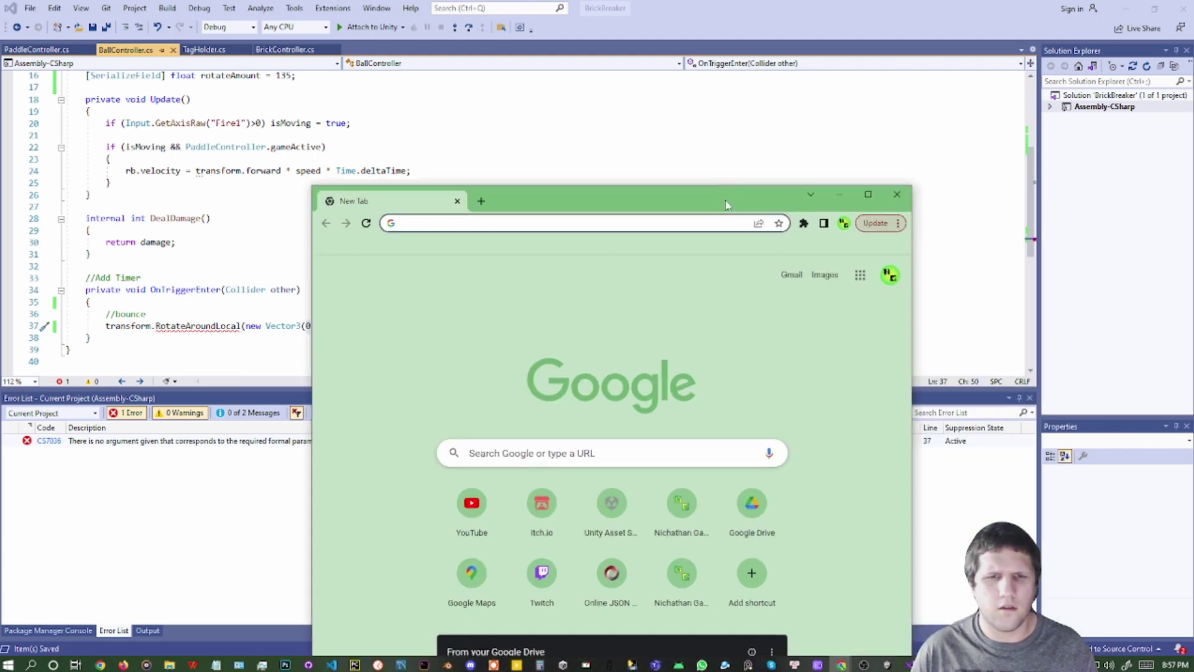
type("transfor")
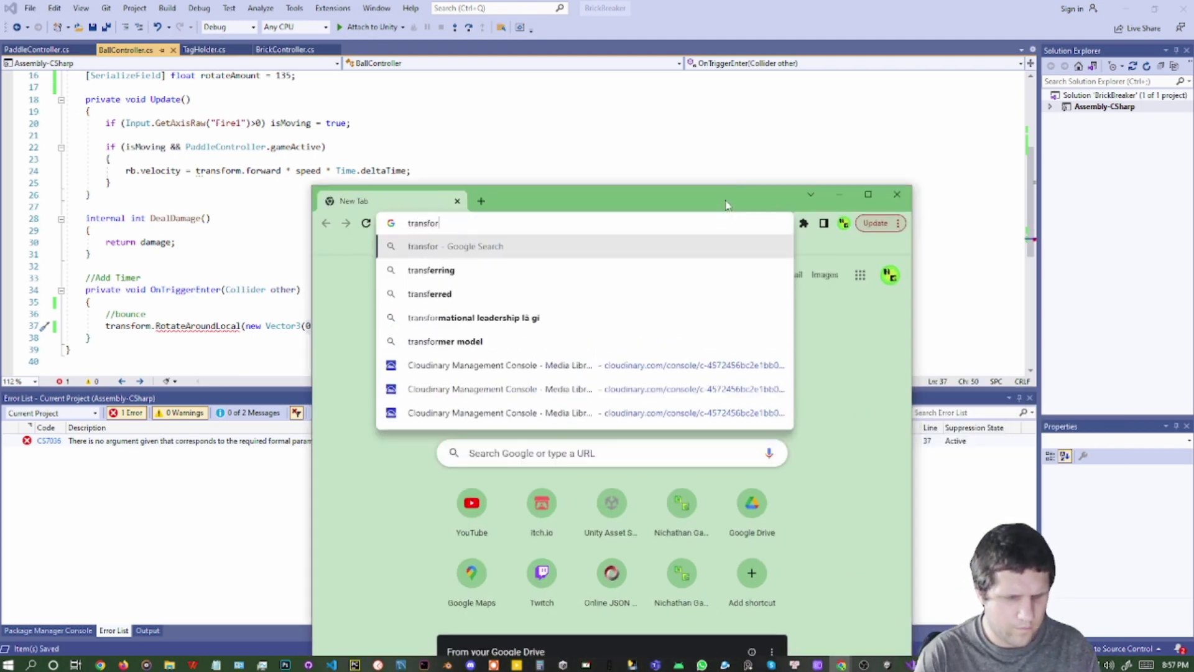
type("m rotat")
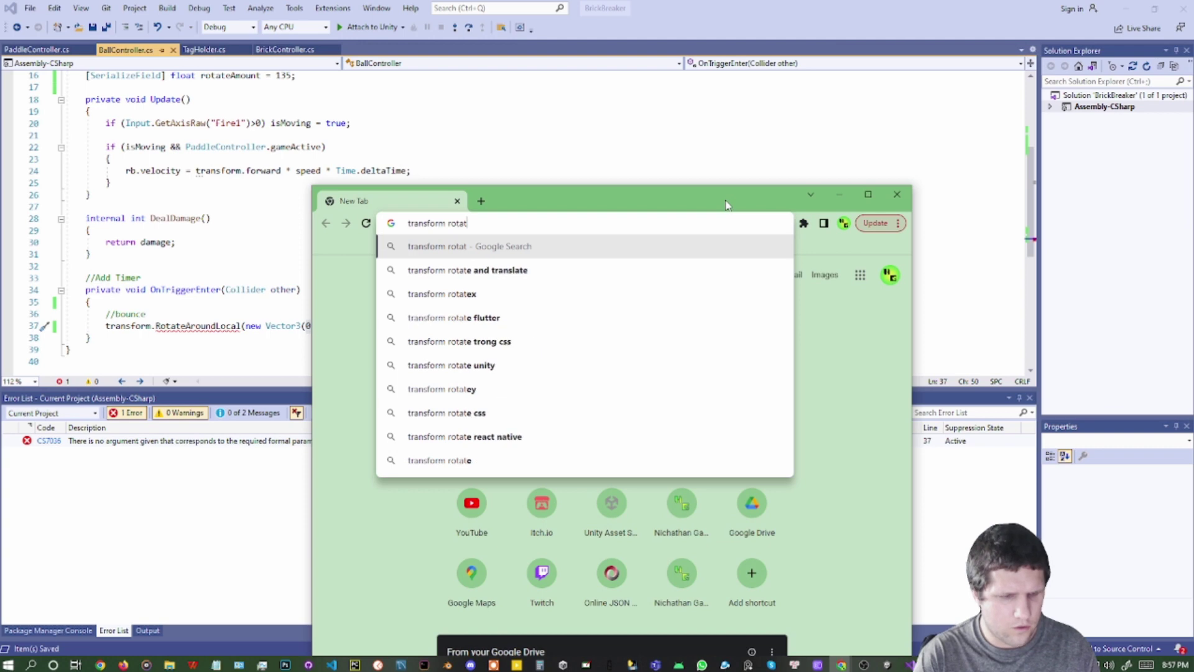
type("e around an")
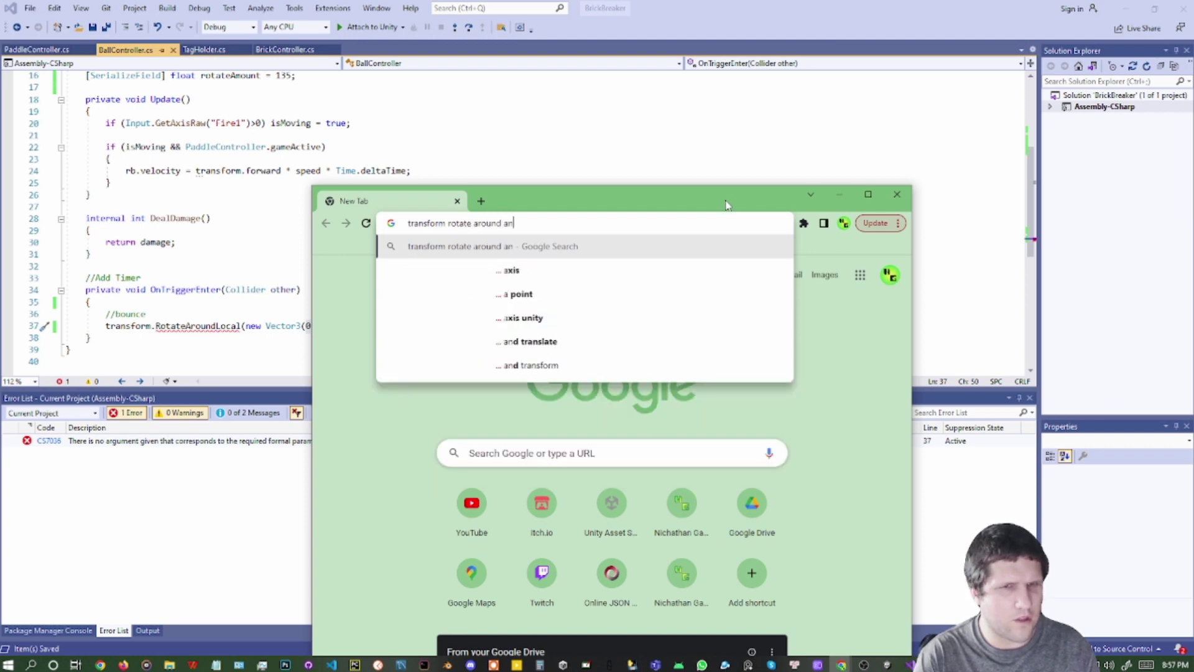
type("gle unity")
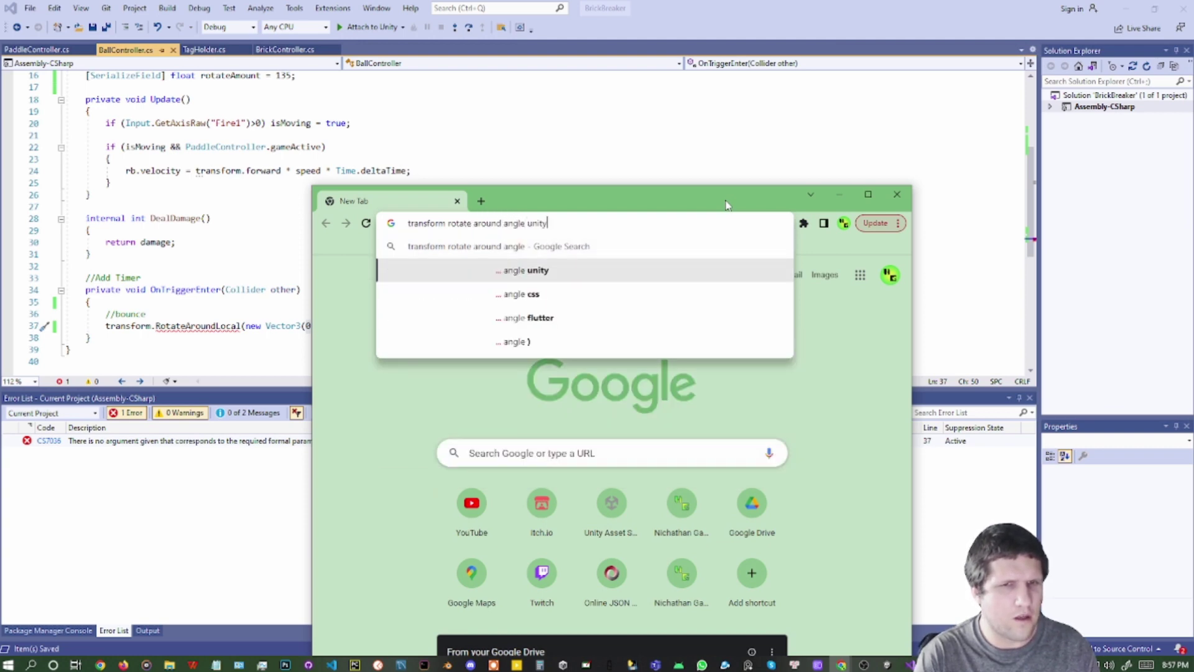
key("Return")
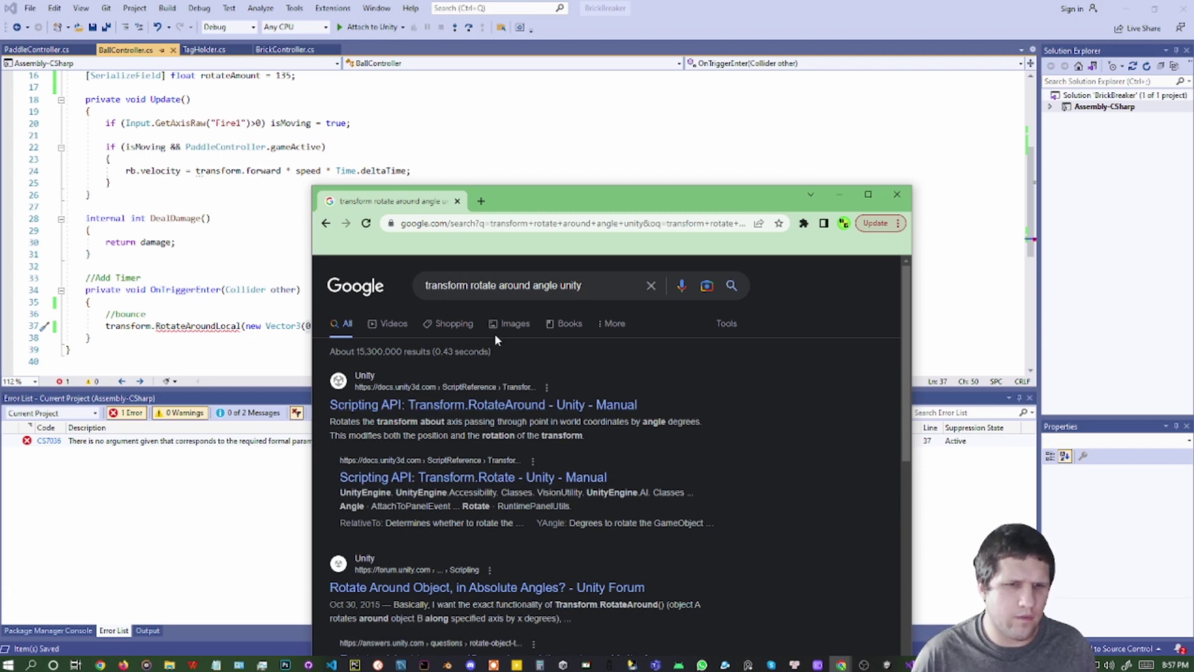
Change the search to "transform rotate around local unity" and read the summary of the Transform.RotateAround result
double_click(543, 288)
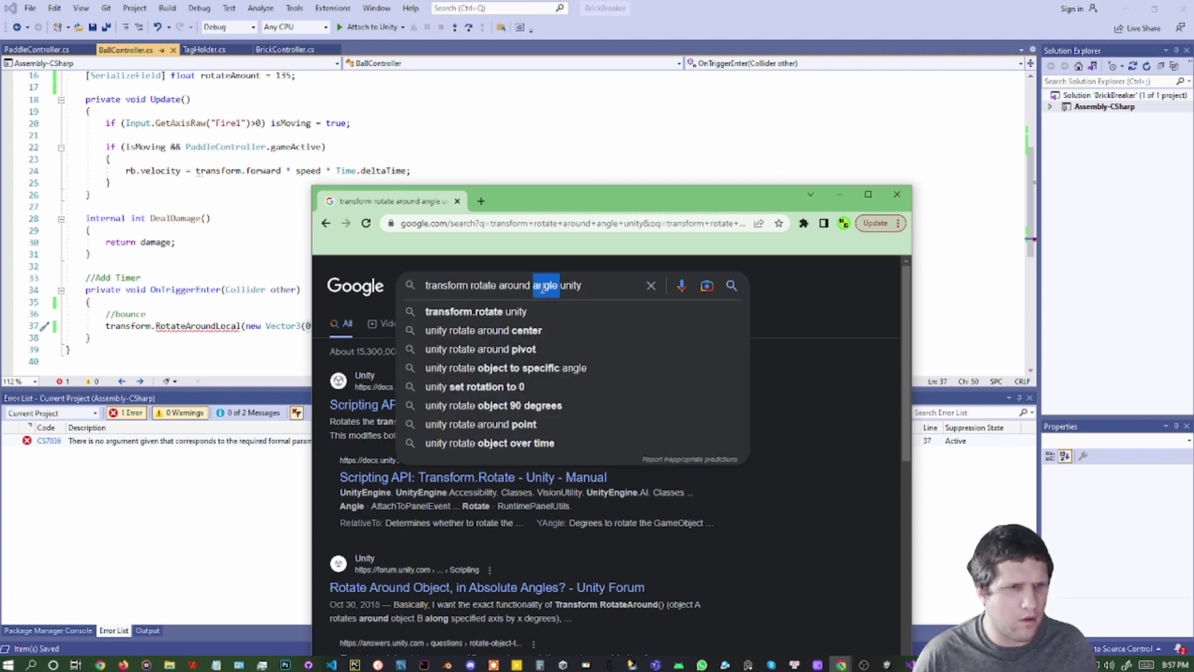
type("local")
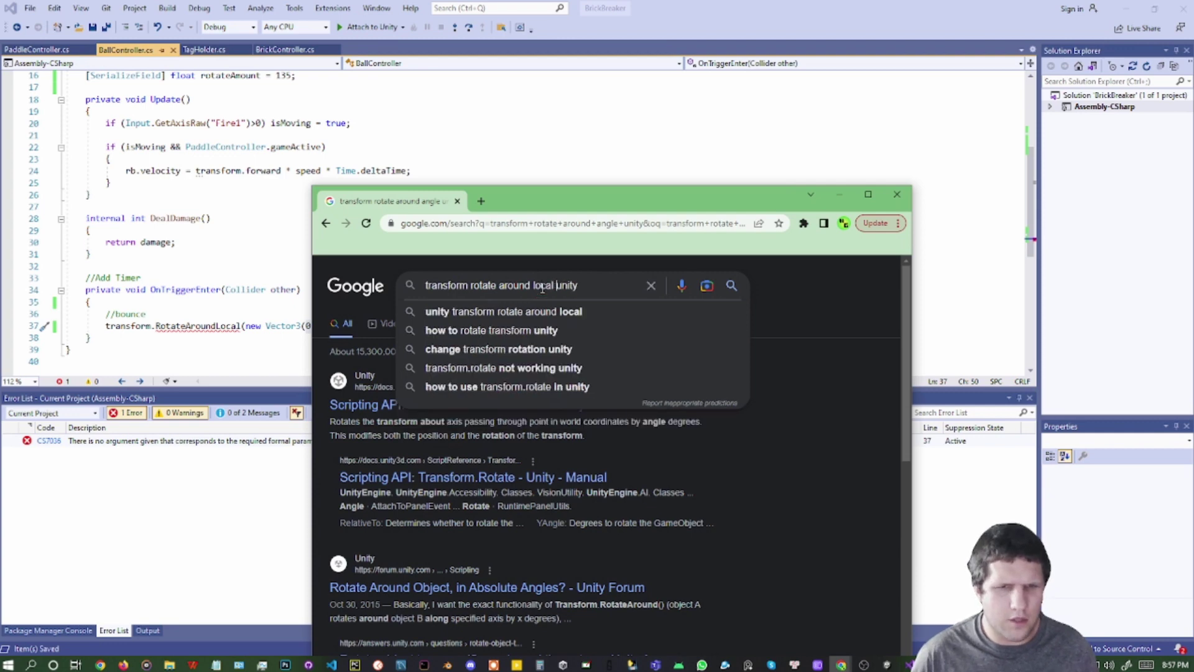
key("Return")
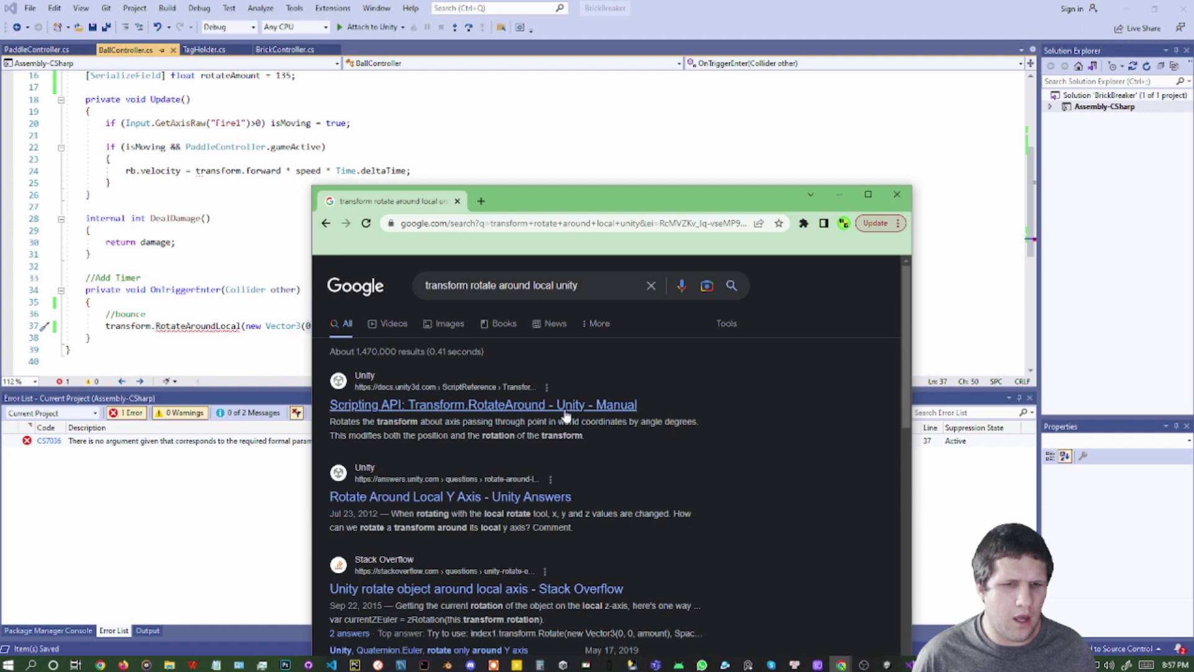
left_click_drag(431, 422, 593, 421)
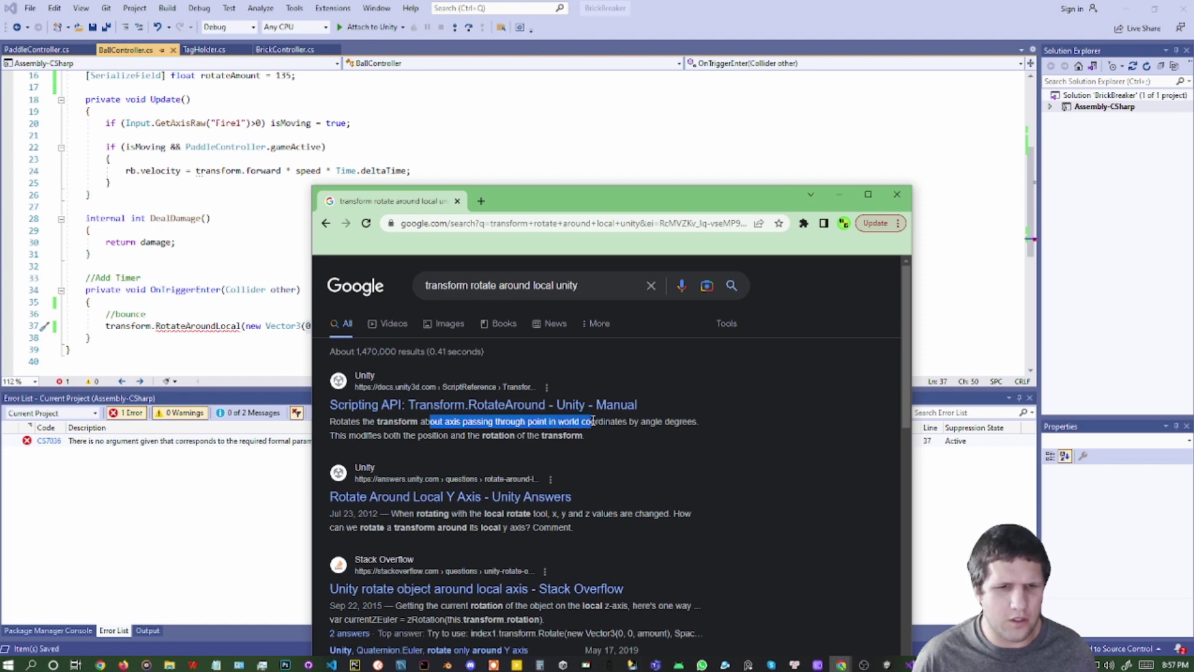
Return to Visual Studio, replace the RotateAroundLocal arguments with transform.position and rotateAmount, and save the script
left_click(300, 331)
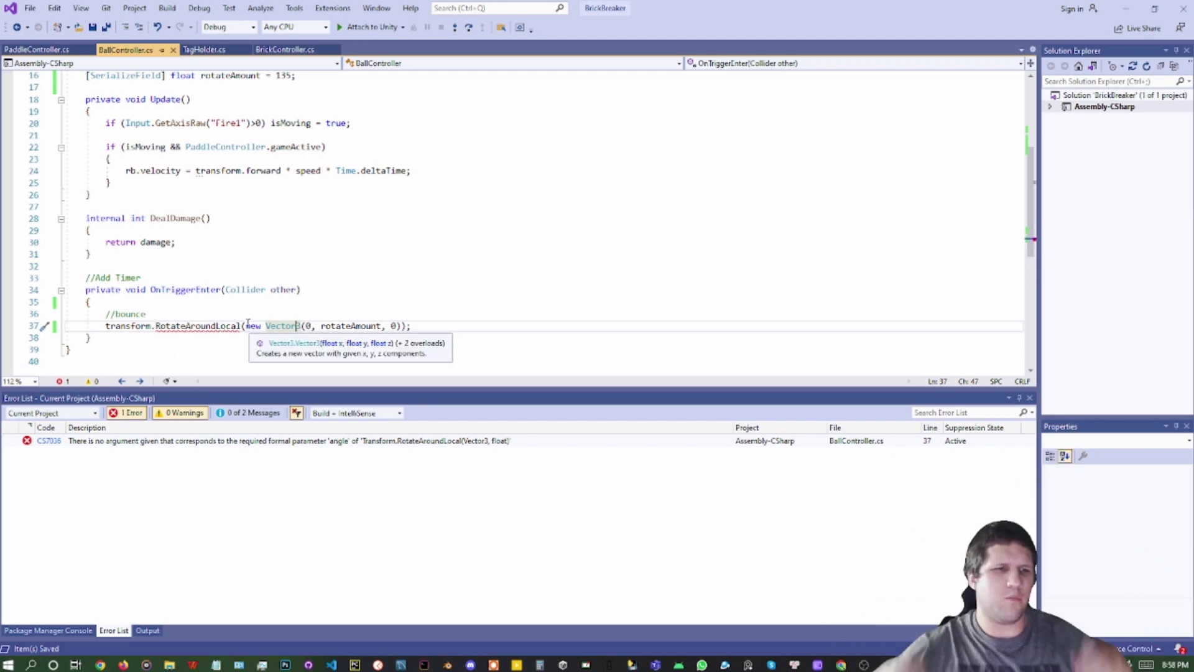
left_click_drag(246, 326, 402, 336)
key("BackSpace")
type("transform")
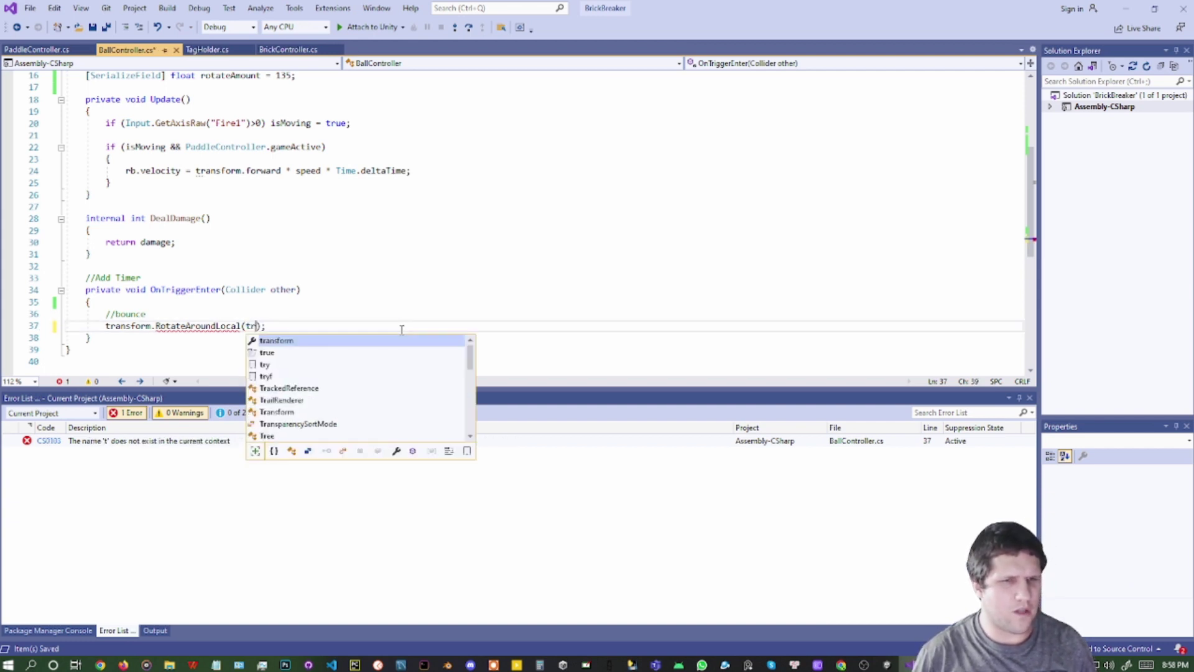
type(".position")
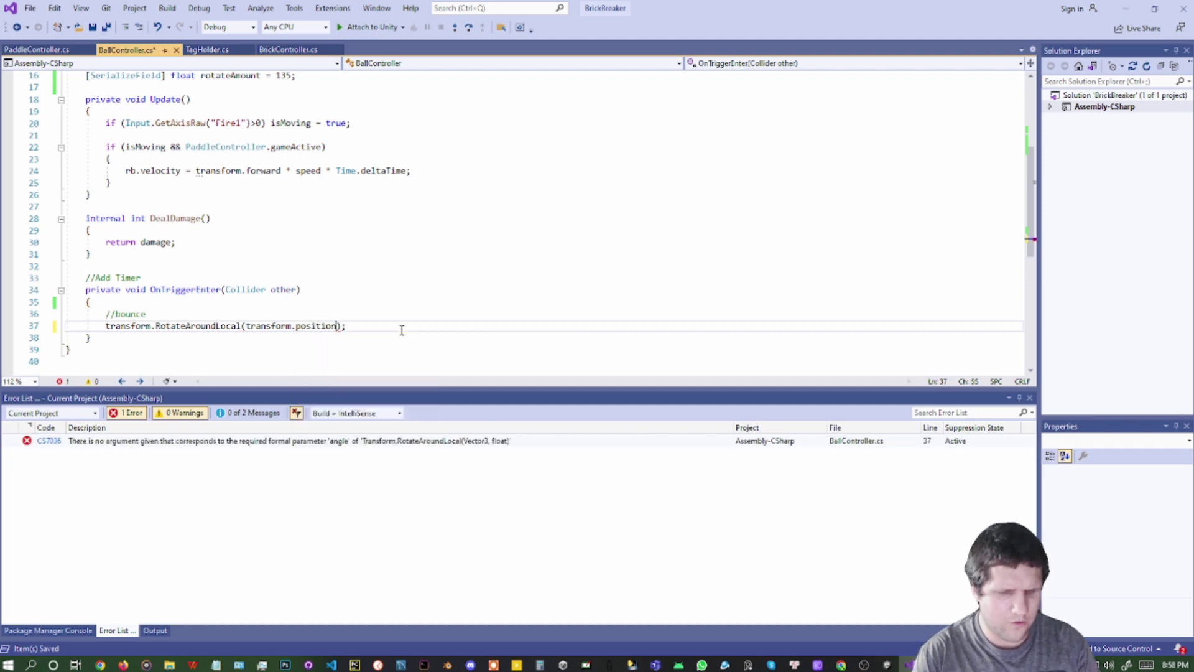
type(", ")
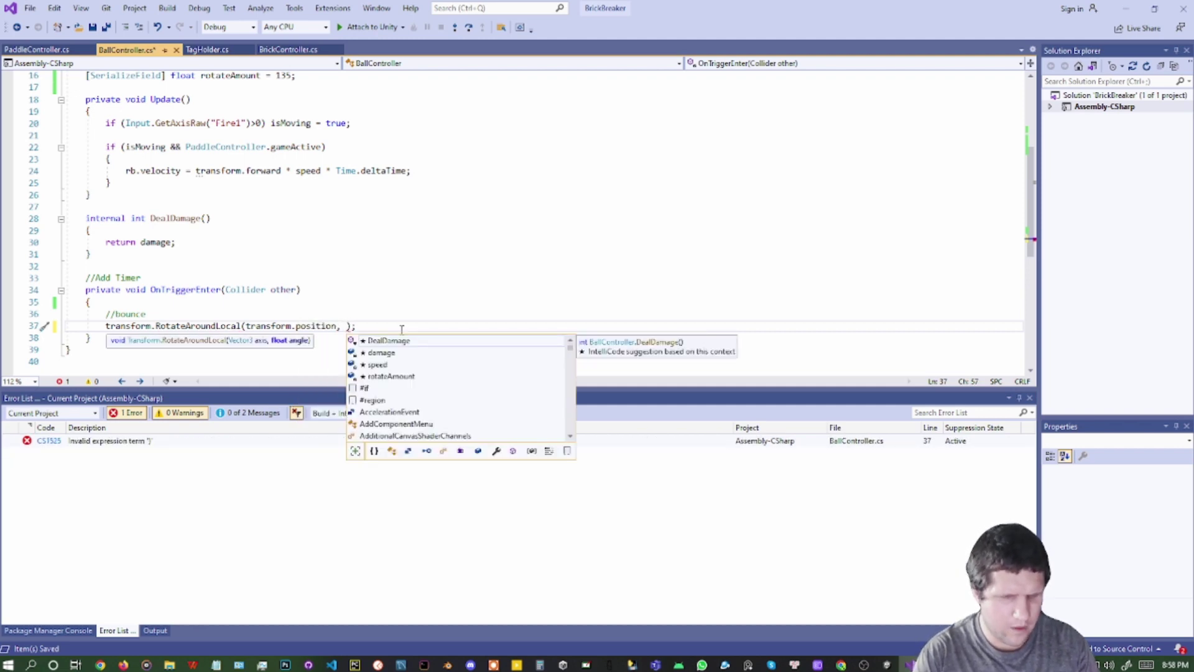
type("rotateAmount")
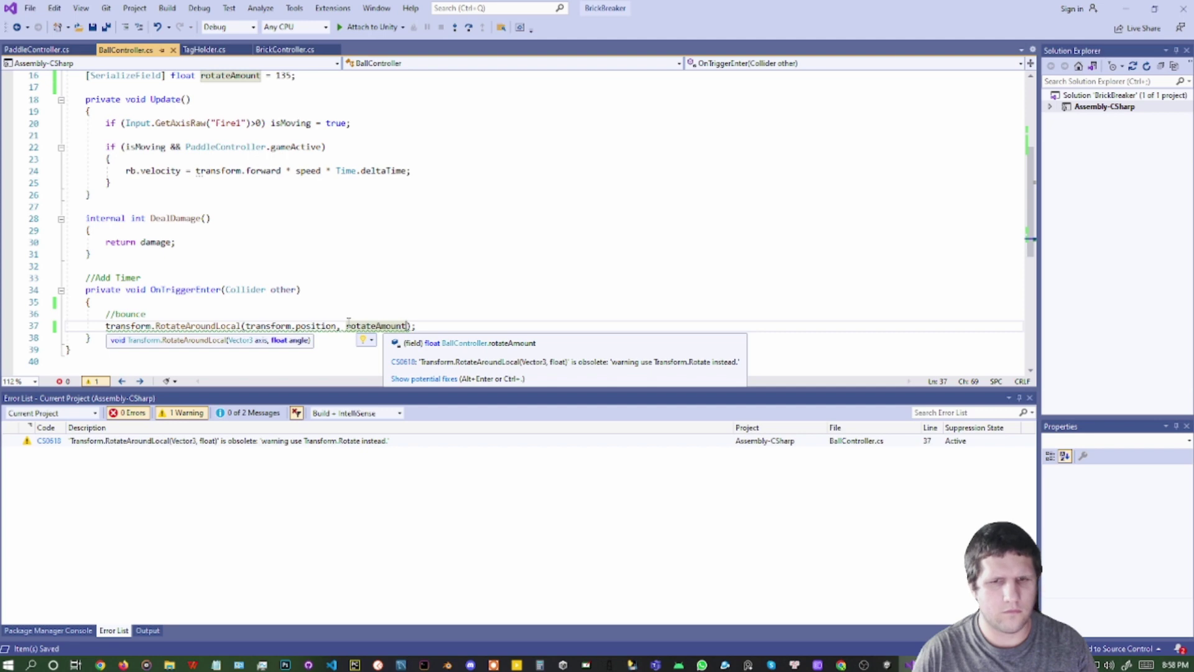
Check the suggested quick fixes for the bounce line and shorten its method name from RotateAroundLocal to Rotate
right_click(348, 321)
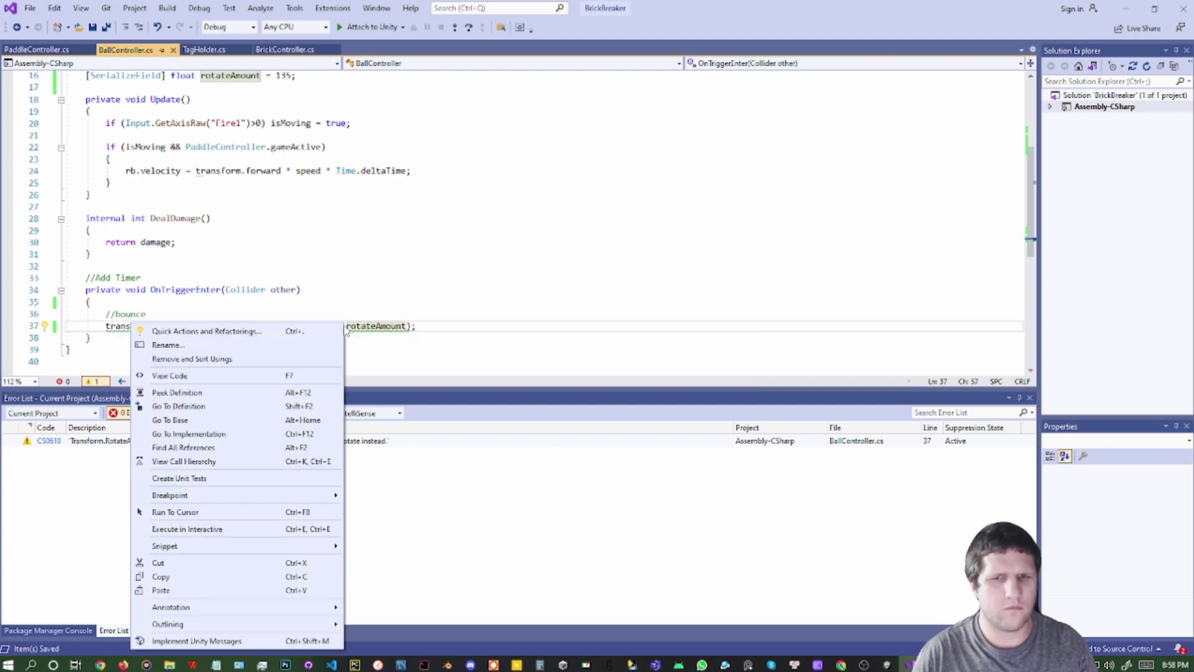
left_click(308, 336)
key("ctrl+period")
key("Down")
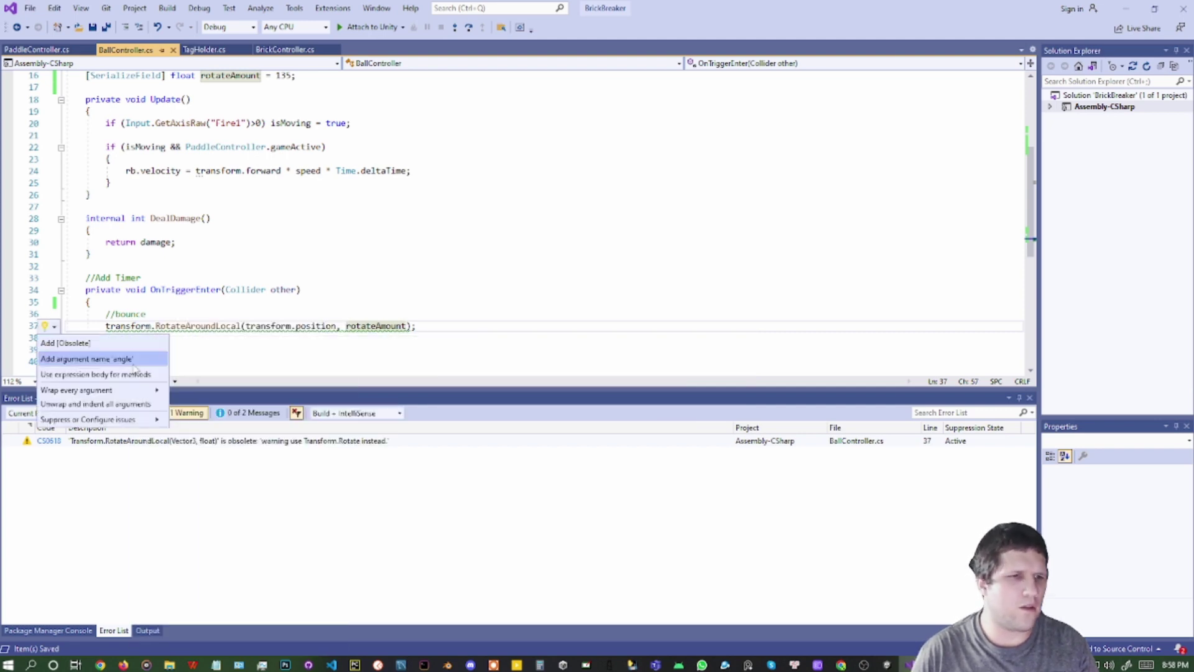
left_click(274, 312)
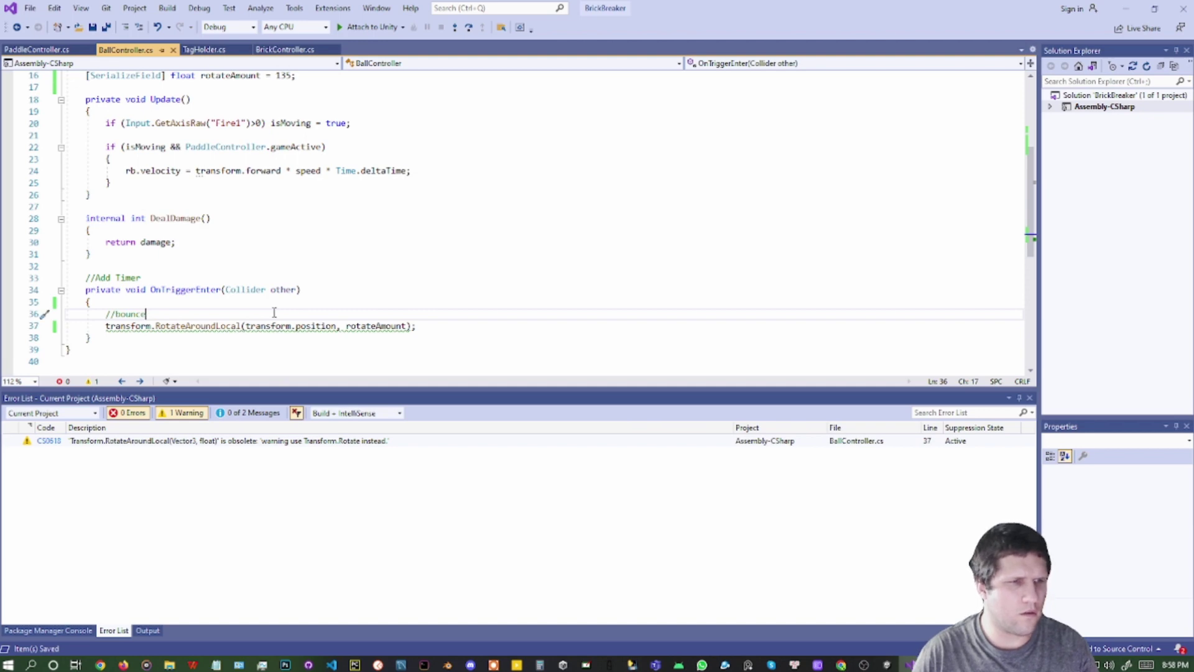
left_click_drag(186, 326, 243, 326)
key("BackSpace")
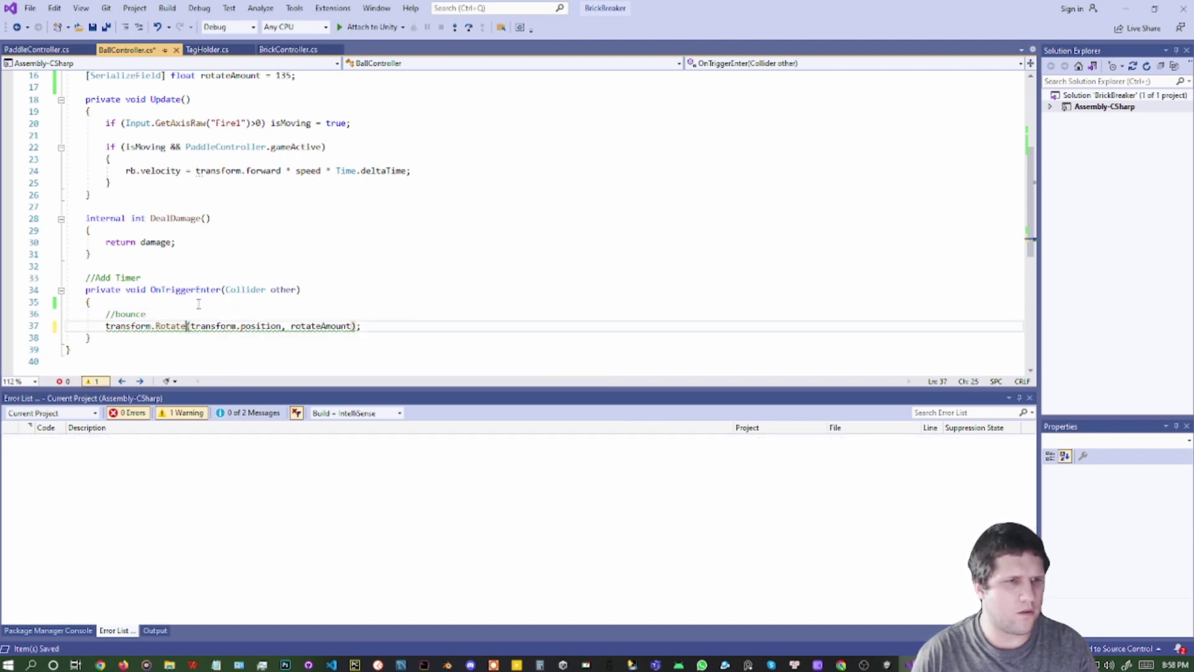
Start a transform.Rotat line at the beginning of OnTriggerEnter and look through the suggested rotation members up to rotation
left_click(198, 303)
key("Return")
key("Return")
key("Up")
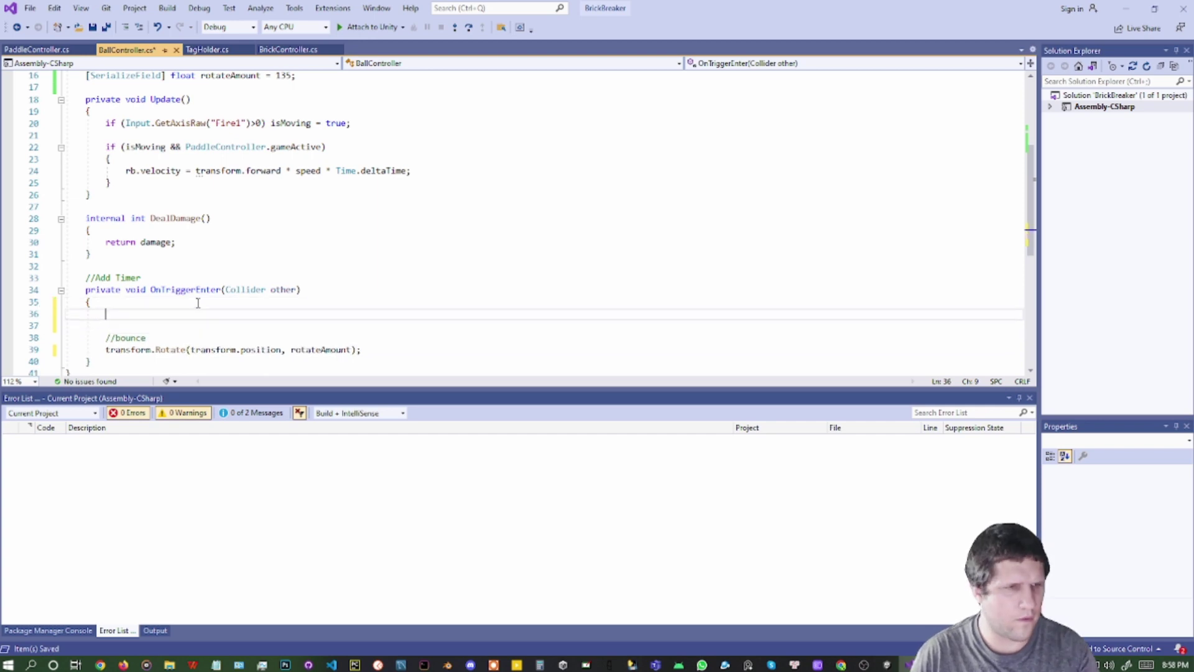
type("transform")
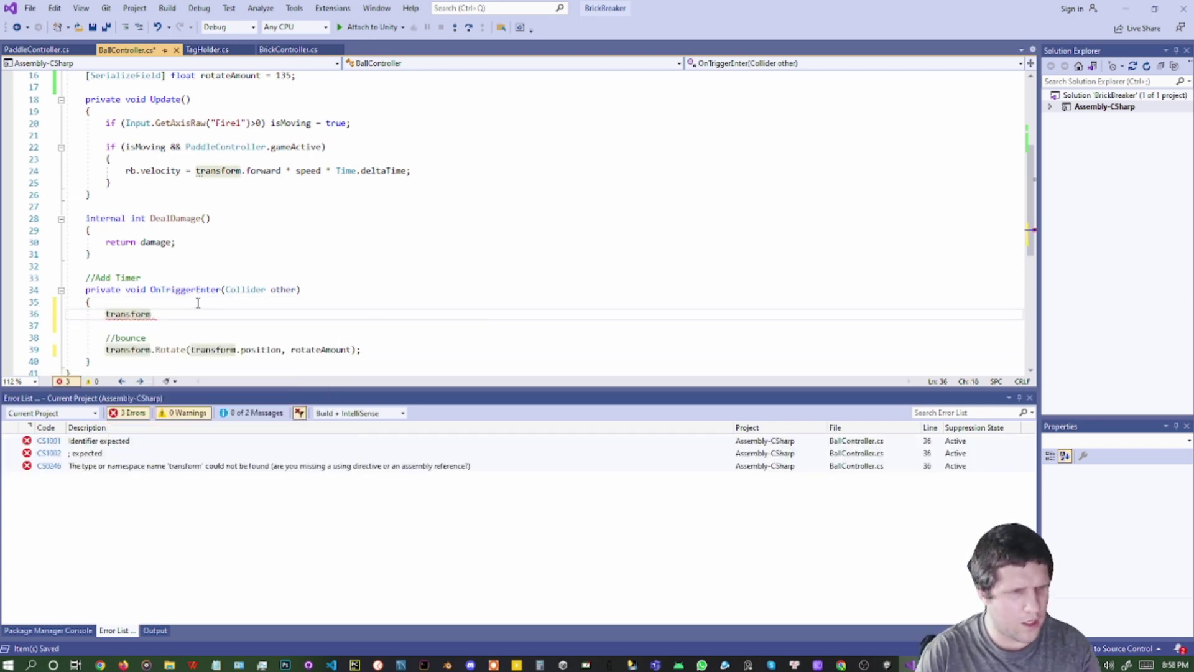
type(".R")
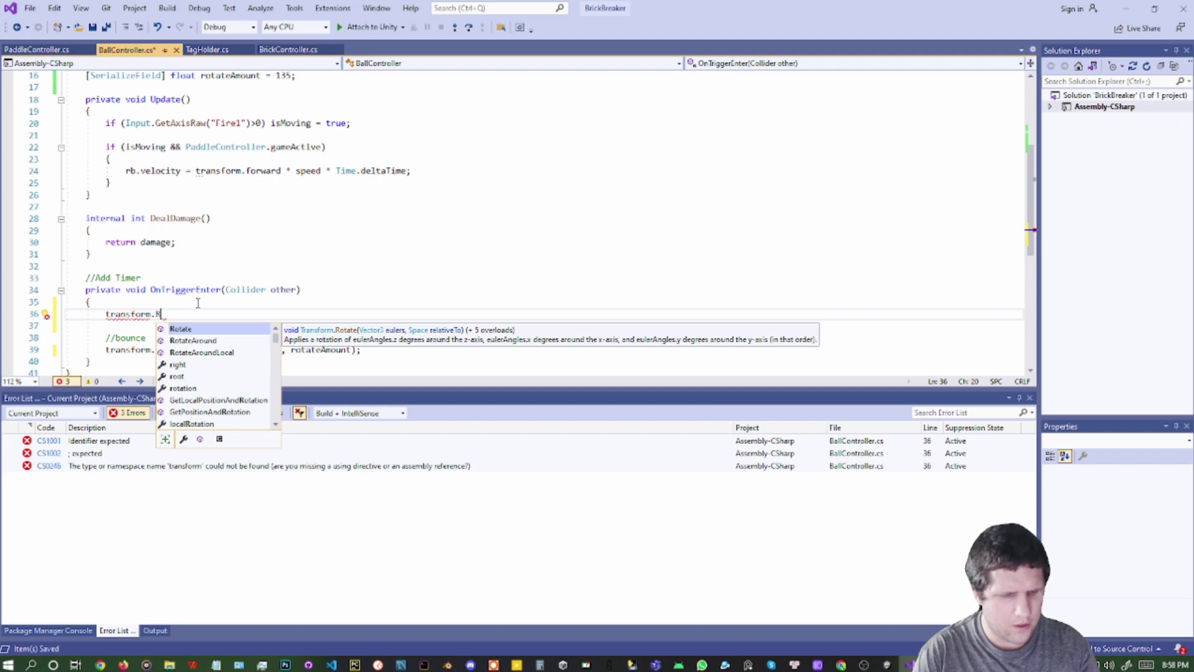
type("ota")
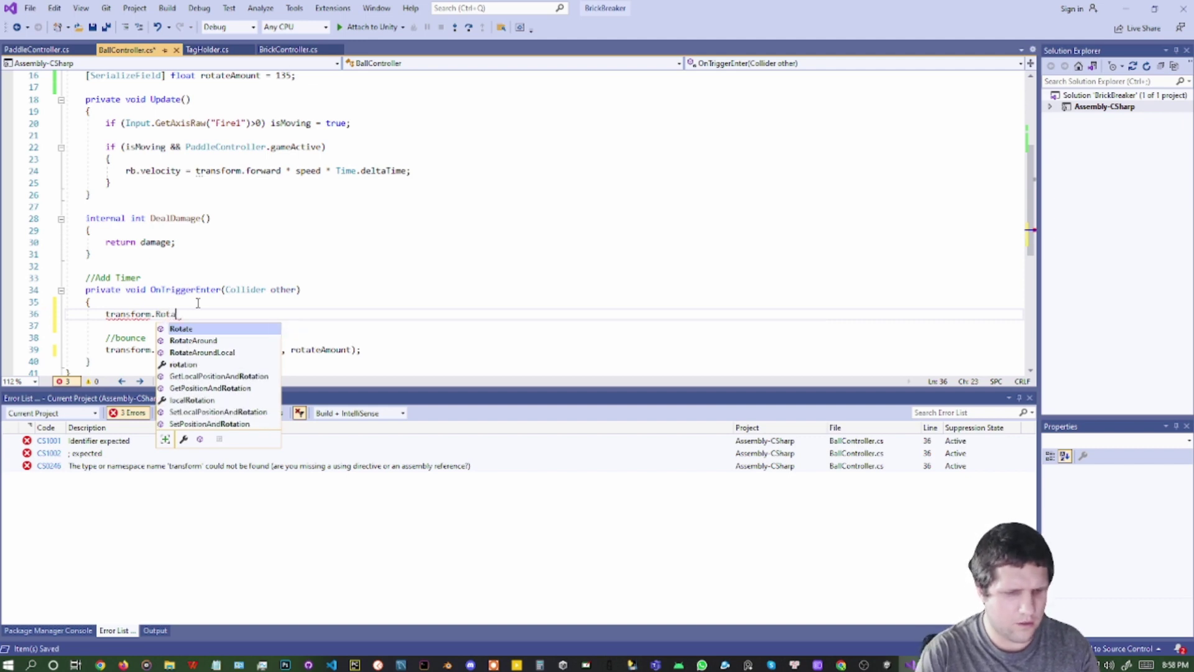
type("t")
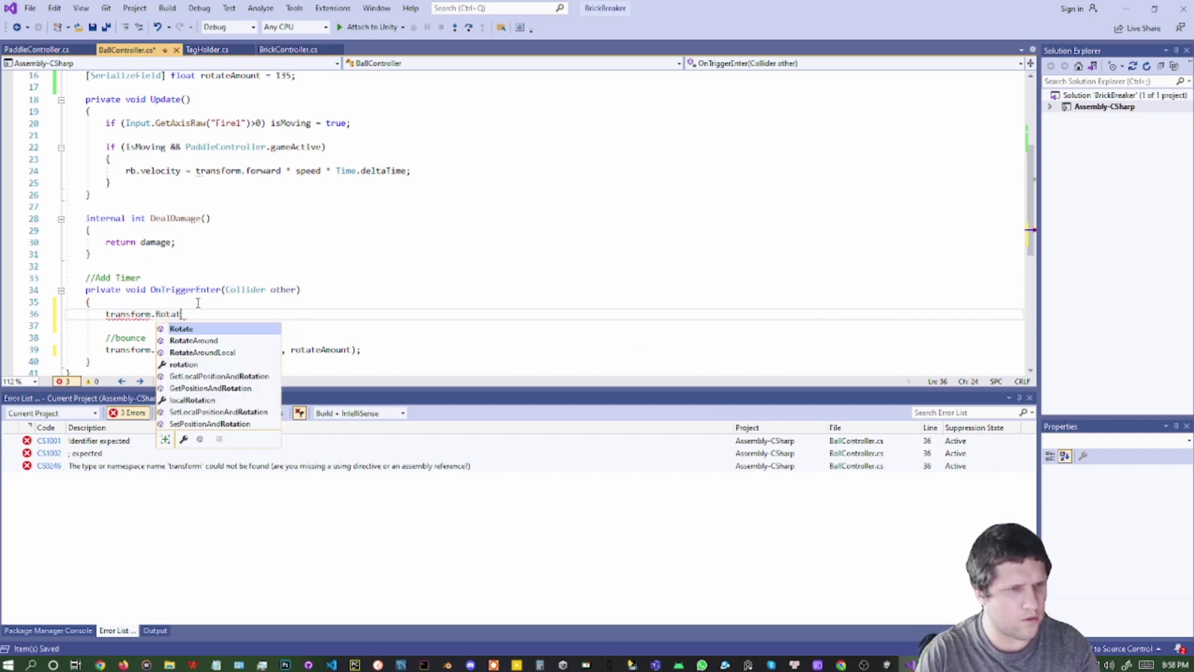
key("Down")
key("Down")
key("Down")
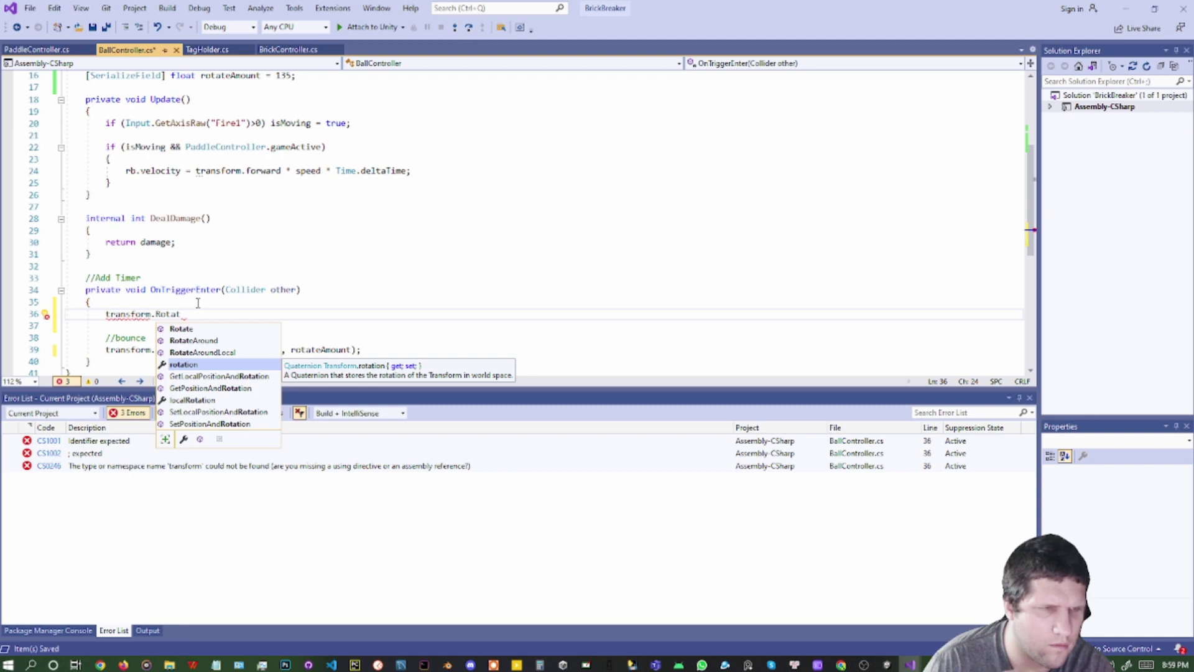
Delete the incomplete transform line and the extra blank line above the bounce comment
left_click(198, 302, "shift")
key("BackSpace")
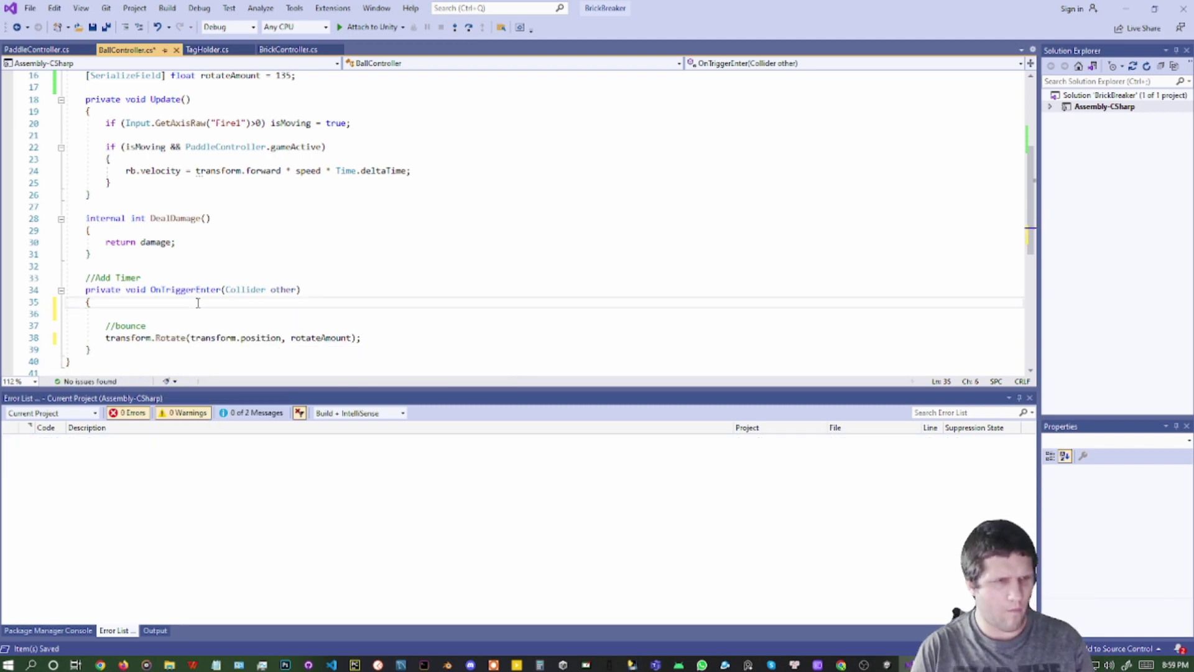
key("Delete")
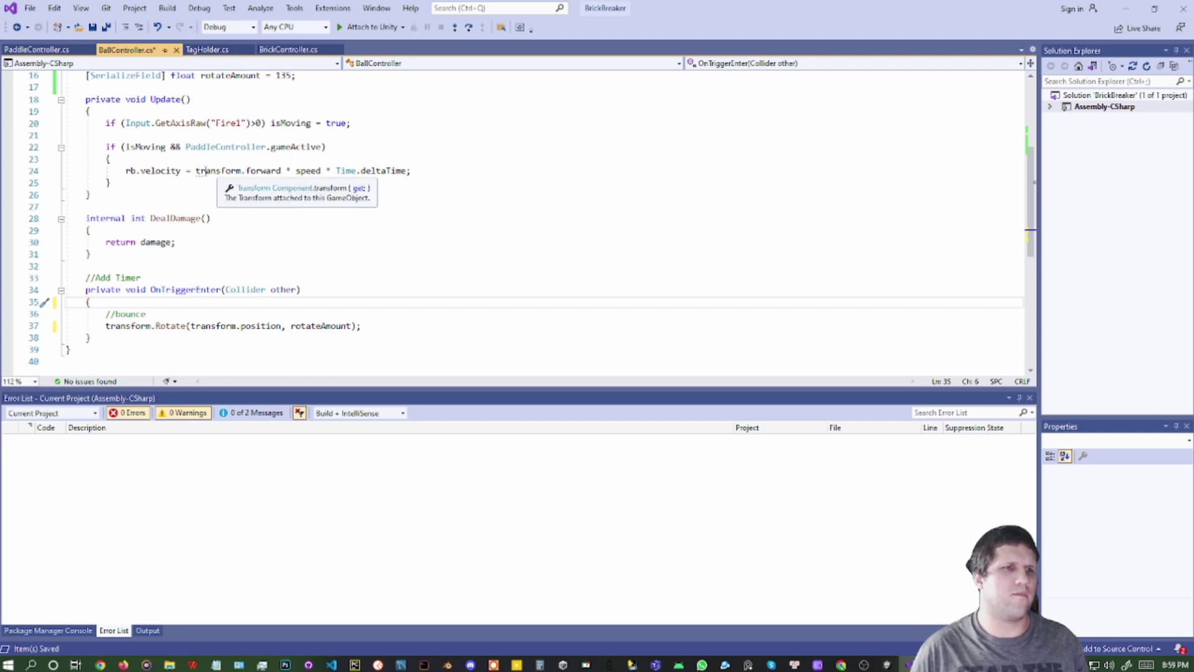
left_click_drag(413, 172, 417, 164)
key("ctrl+c")
left_click(239, 190)
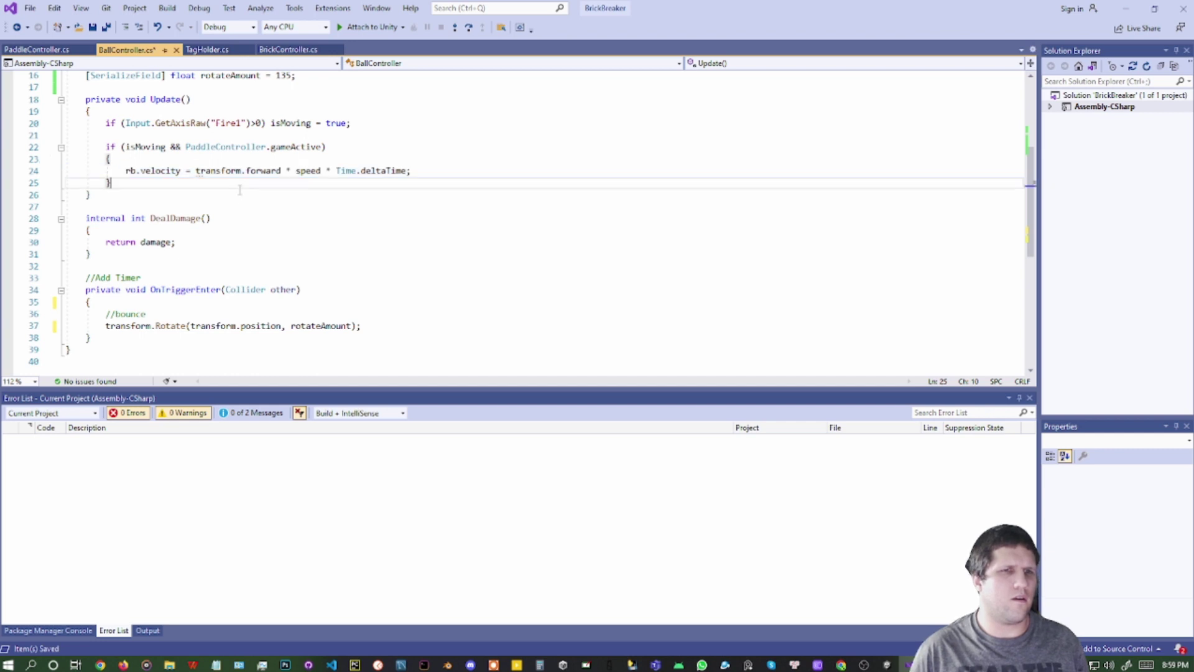
key("ctrl+v")
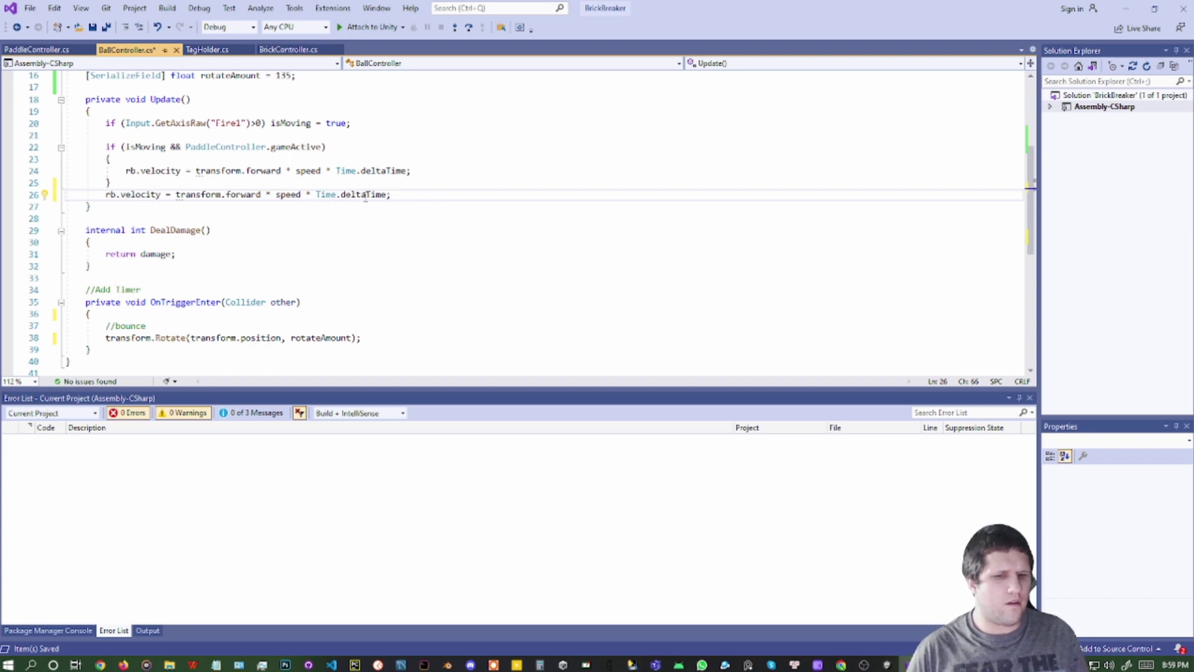
left_click_drag(395, 195, 398, 188)
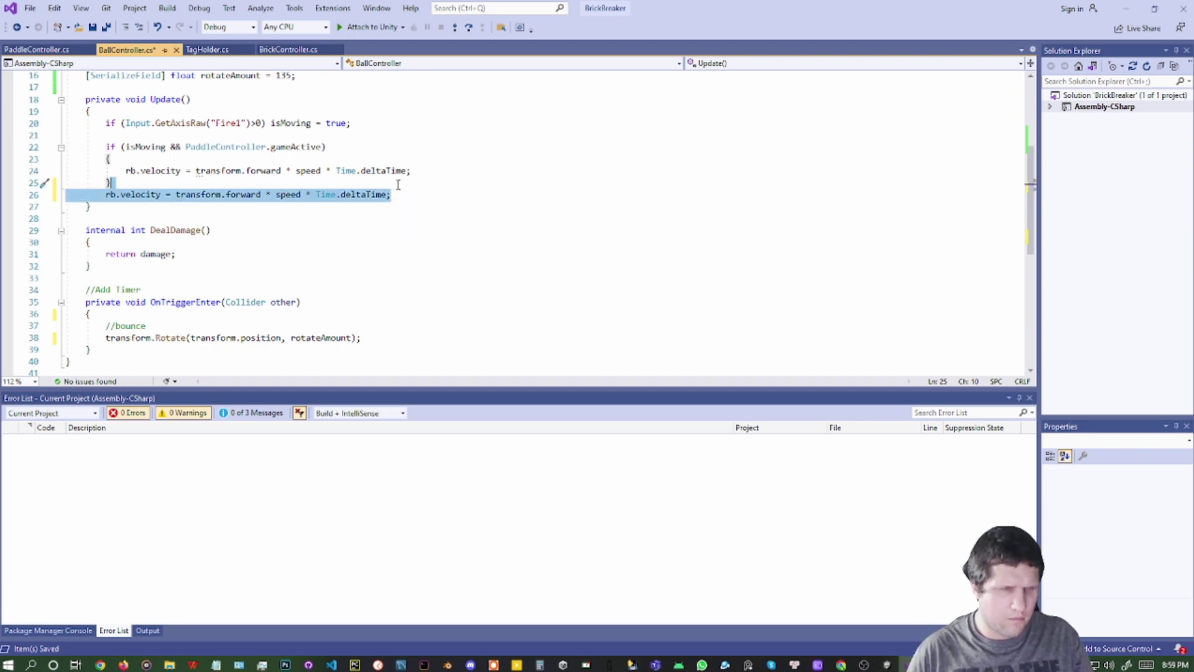
key("Delete")
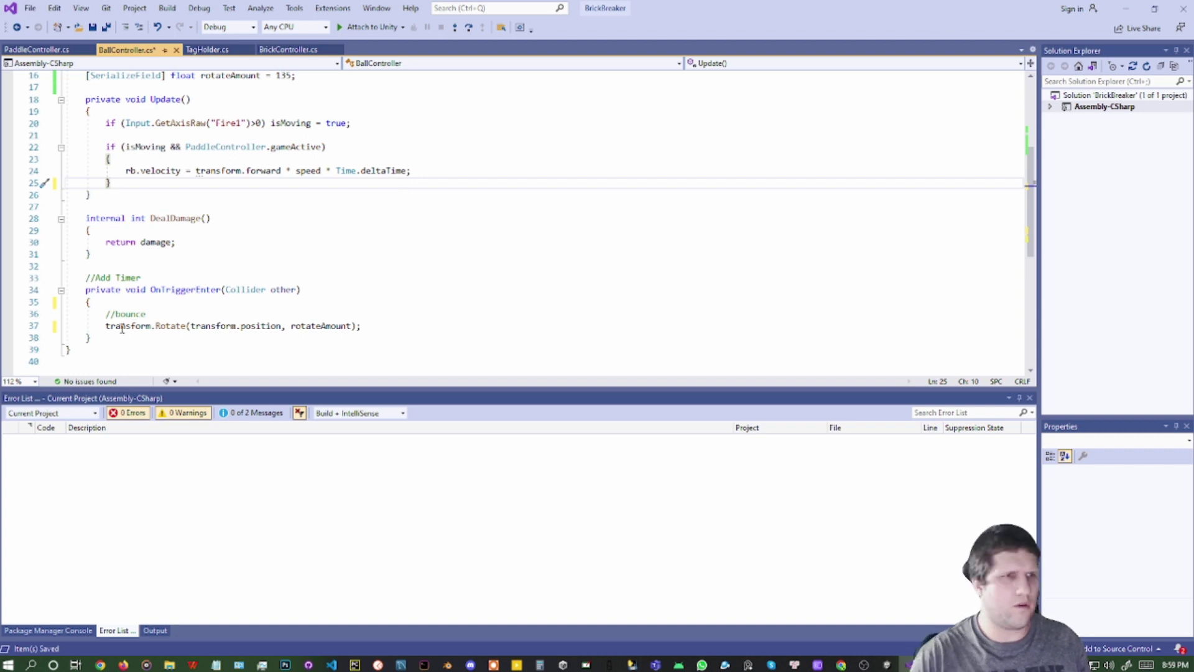
Comment out the transform.Rotate line under the bounce comment in OnTriggerEnter
left_click(107, 328)
type("/")
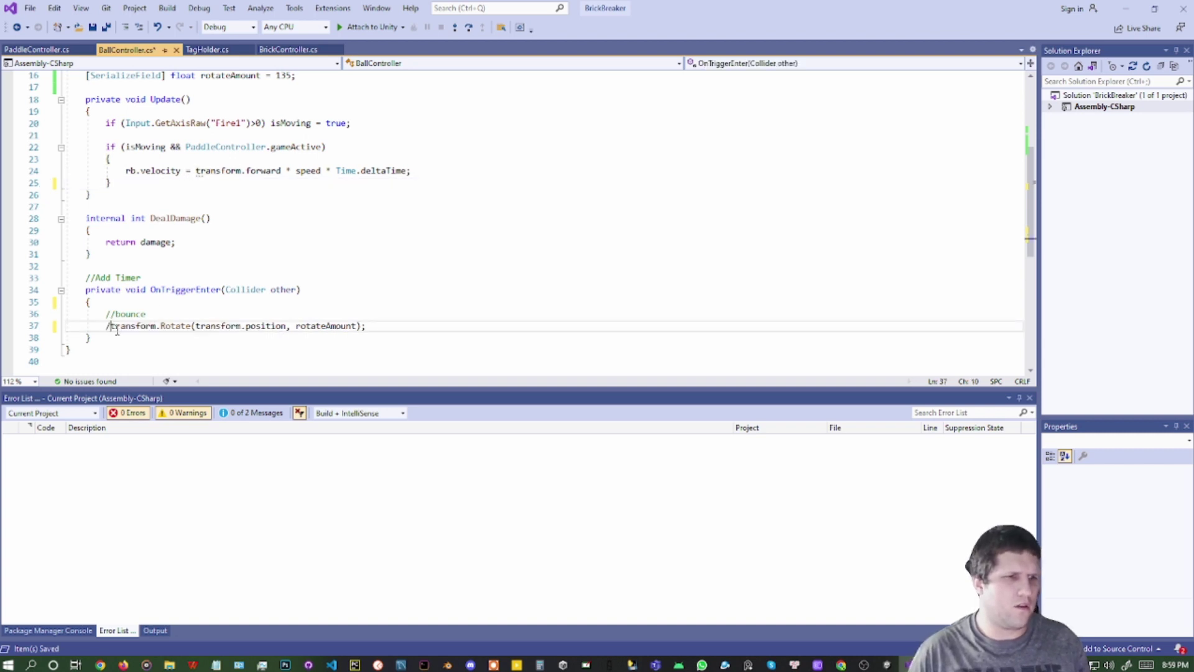
type("/")
Add an if (Input.GetKeyDown(KeyCode.X)) block with braces after the velocity block in Update
left_click(352, 186)
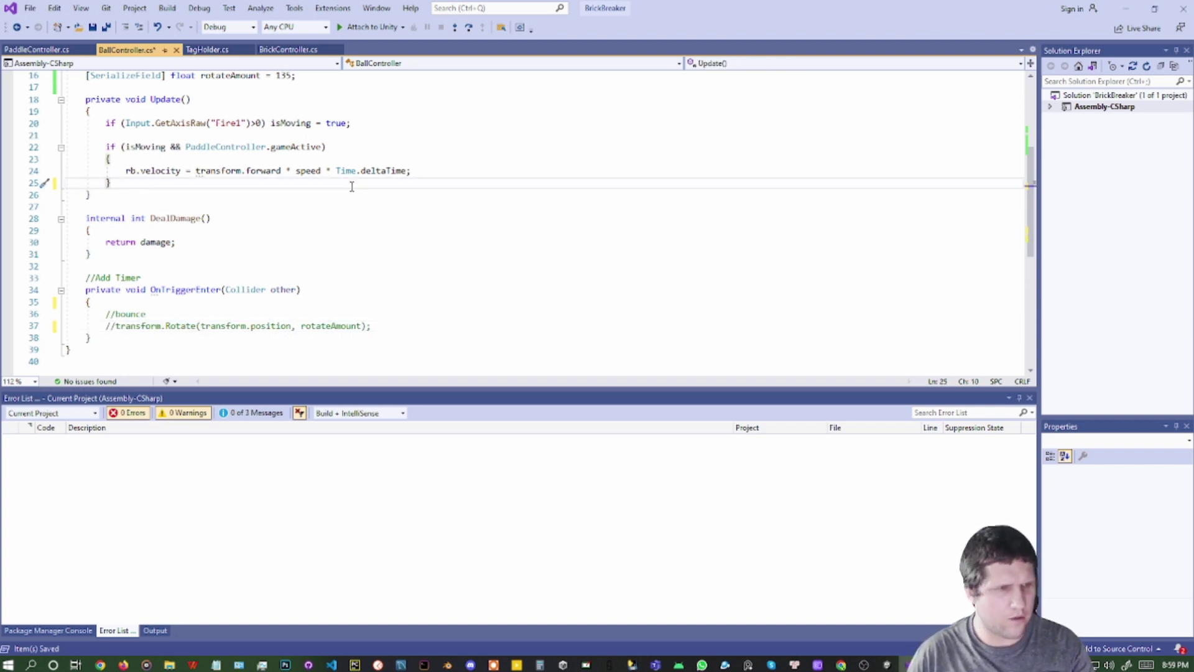
key("Return")
key("Return")
type("if(In")
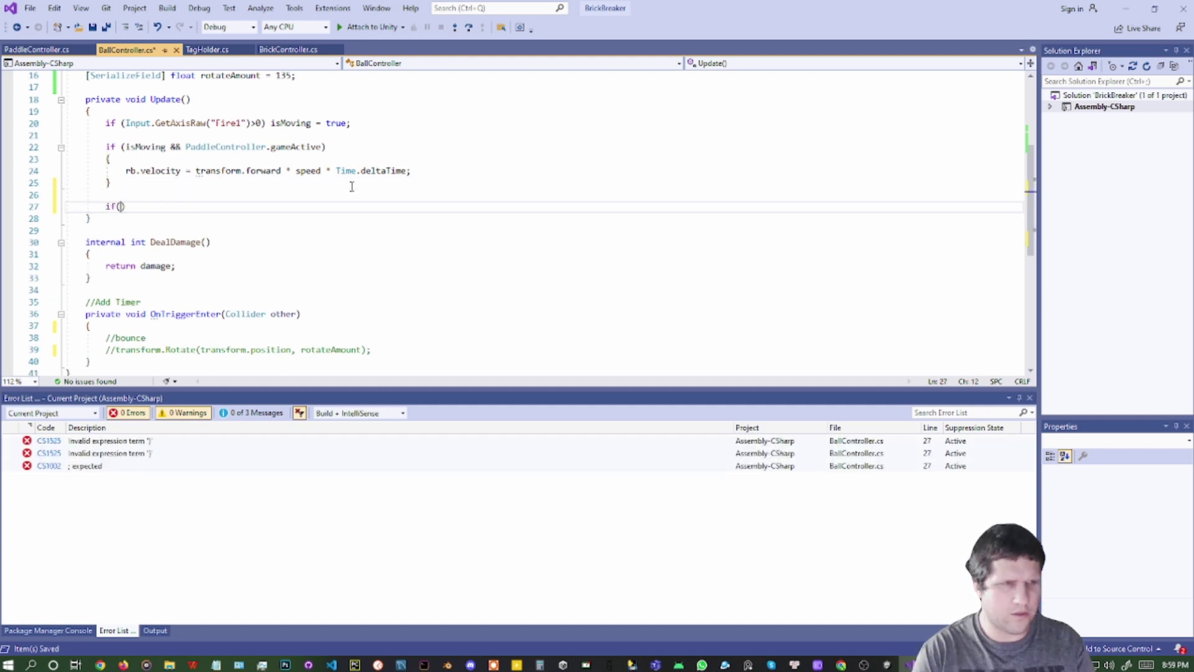
type("put.GK")
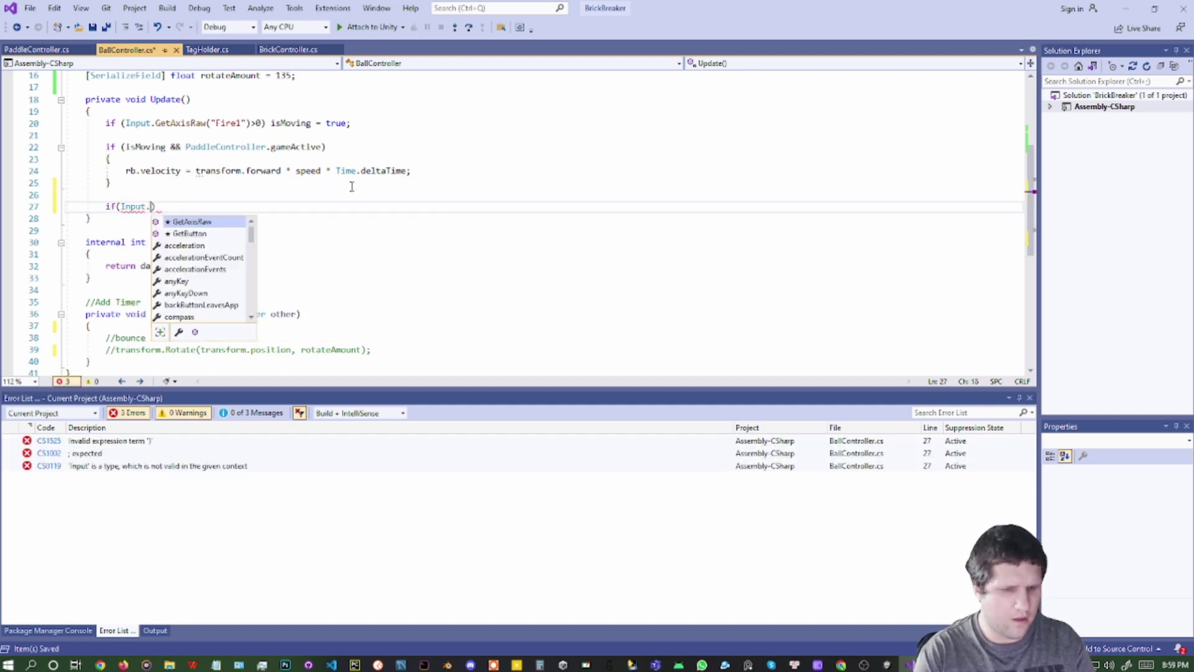
key("Down")
key("Tab")
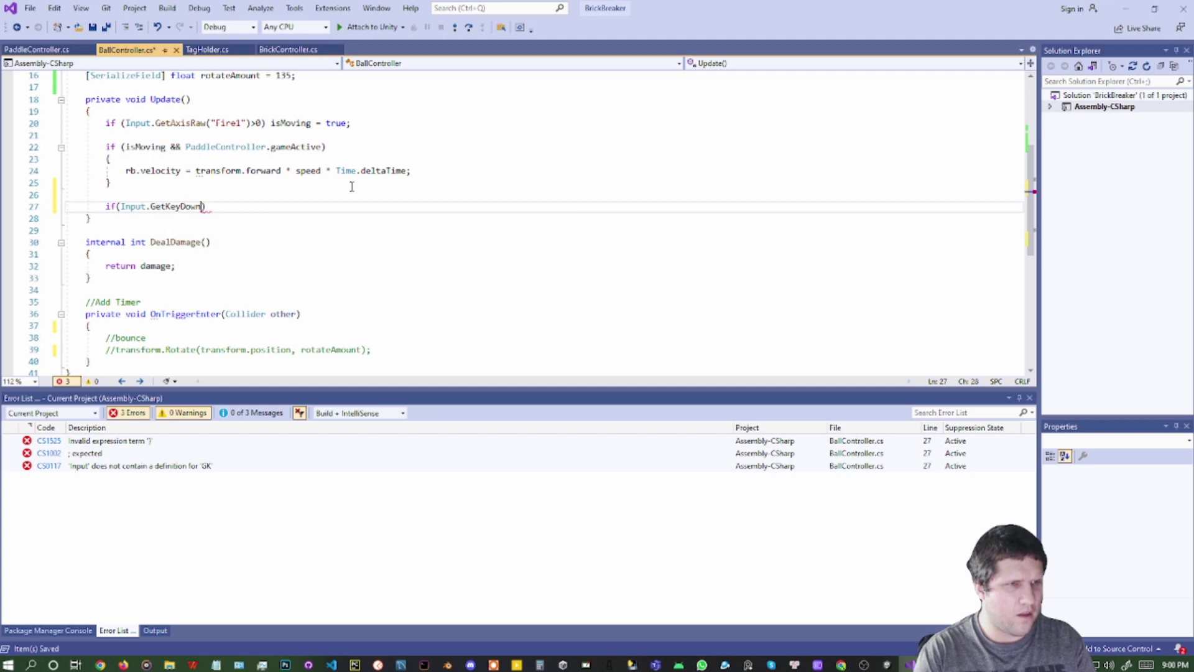
type("(X")
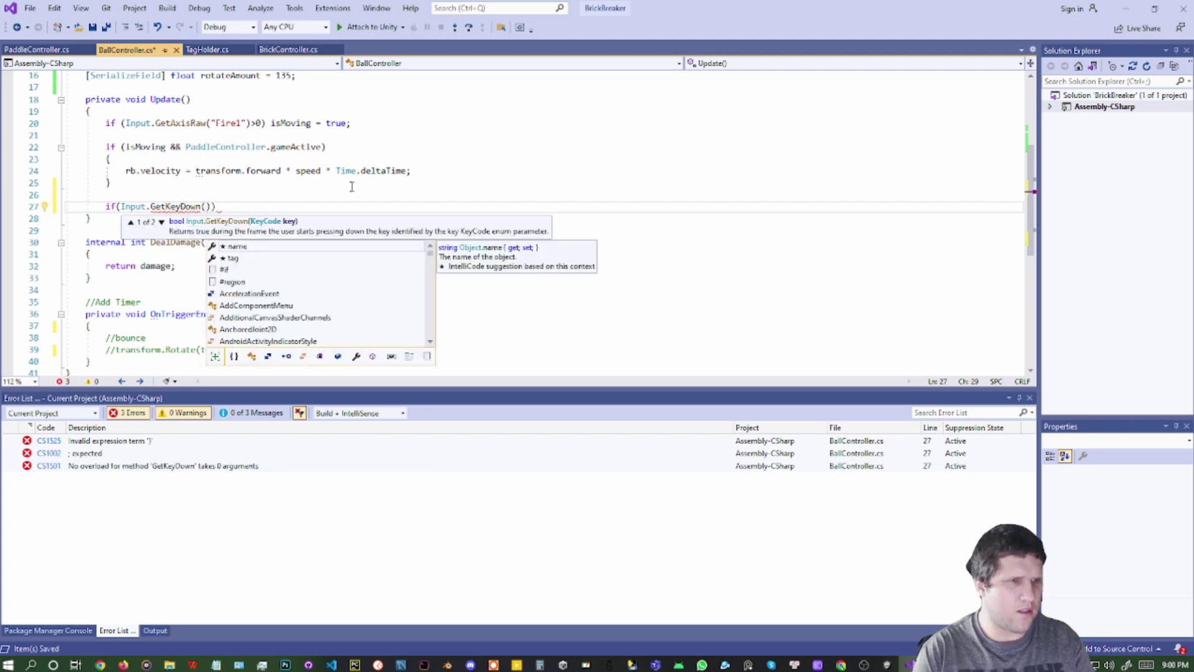
key("Tab")
key("End")
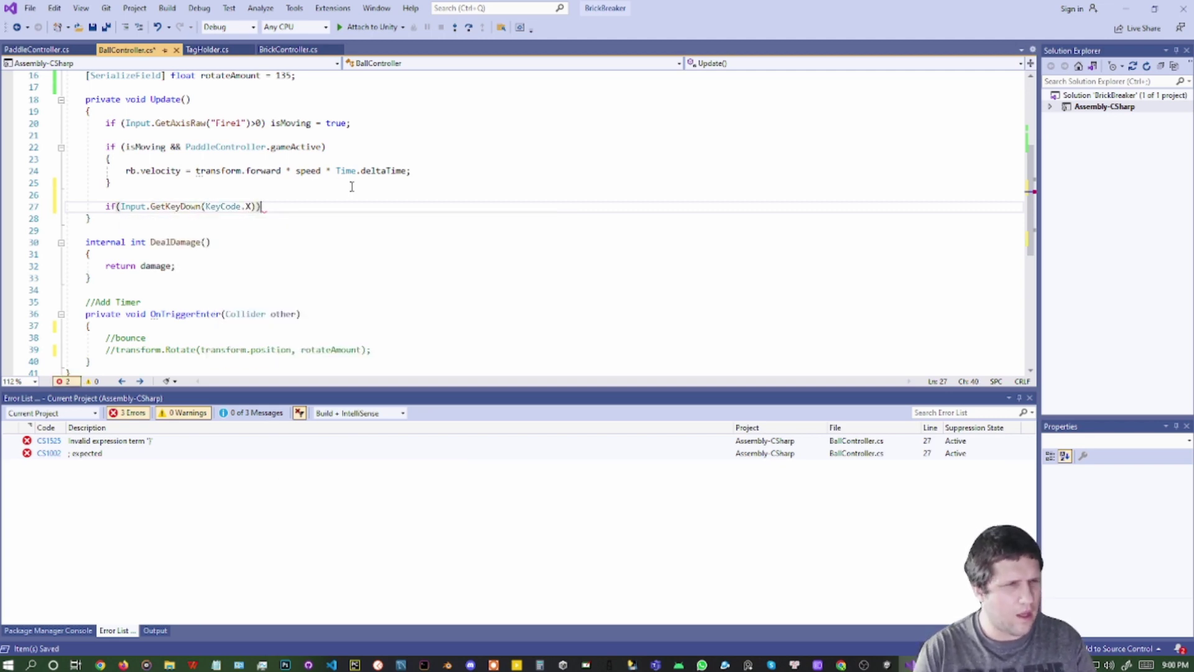
type("{")
key("Return")
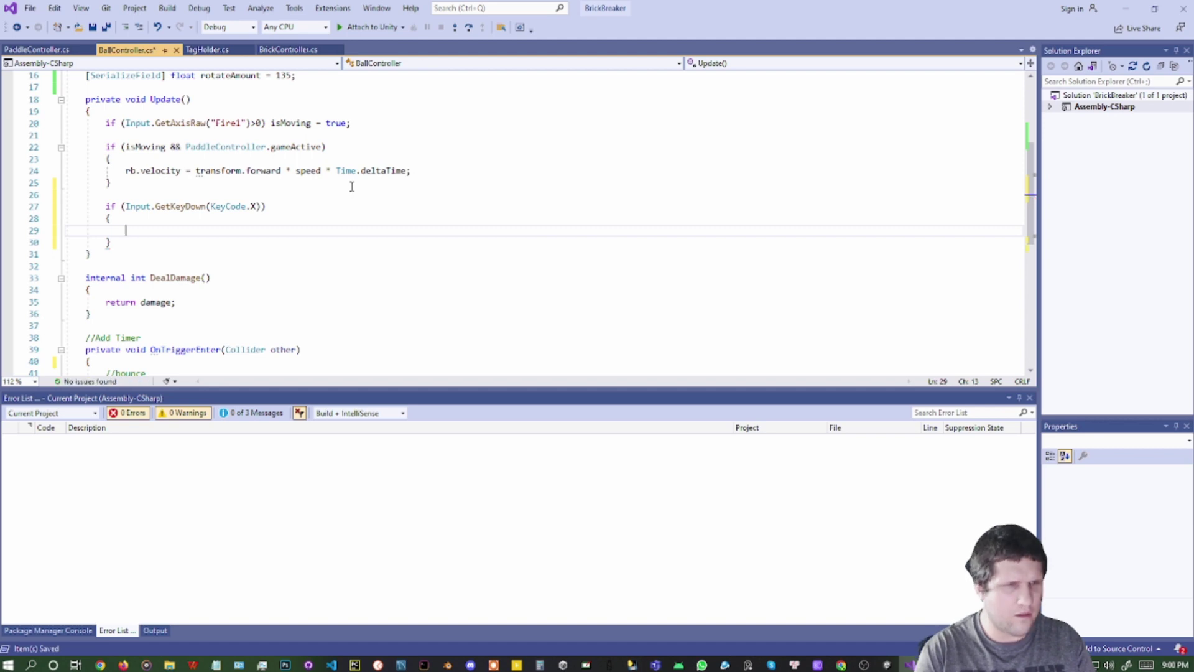
Inside the X key block, write transform.Rotate(new Vector3(45, 0, 0)); as its only statement
scroll(351, 187, "down", 2)
type("tr")
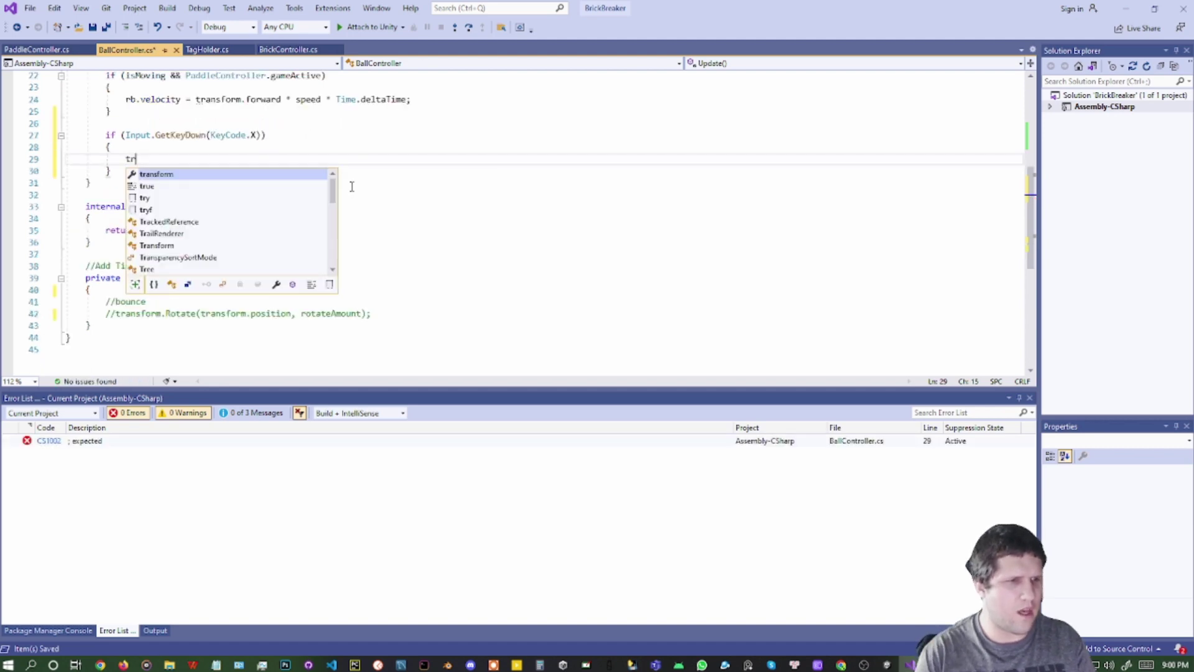
key("Tab")
type(".ro")
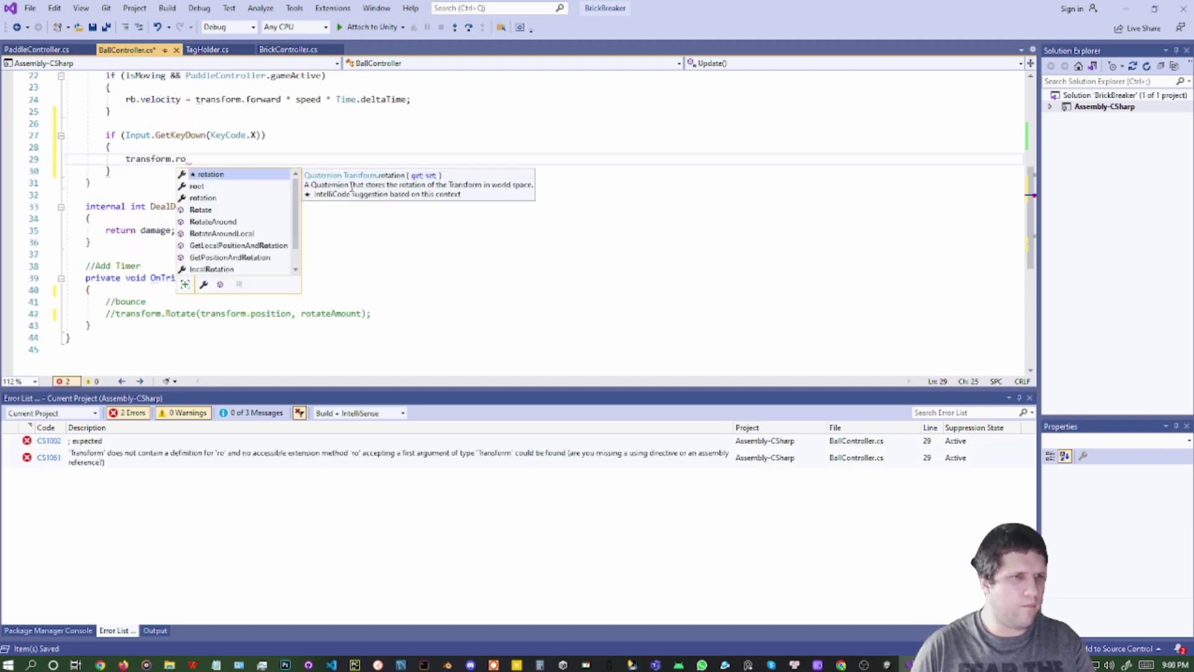
key("Down")
key("Down")
key("Down")
key("Tab")
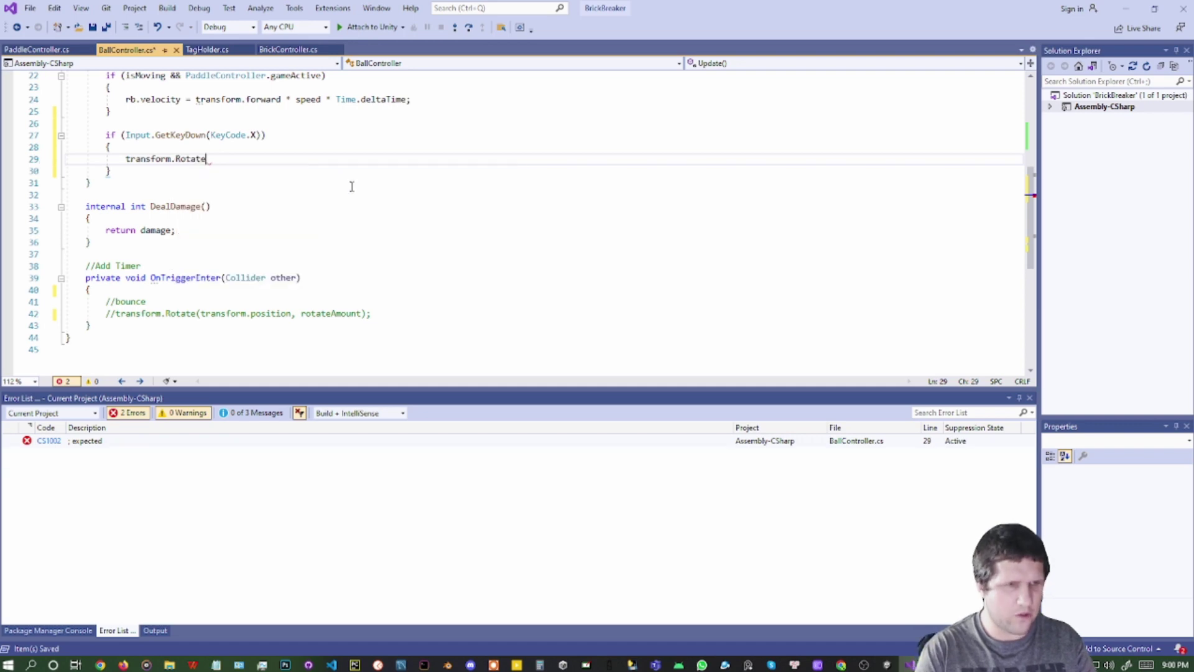
type("(ne")
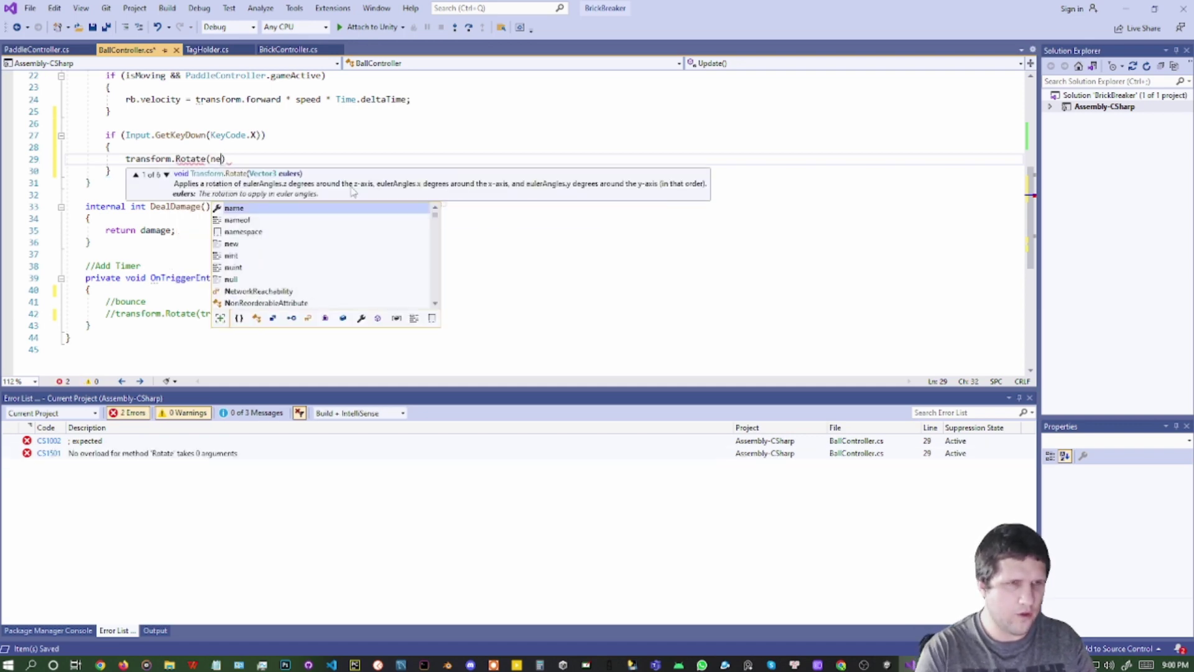
type("w Vector3")
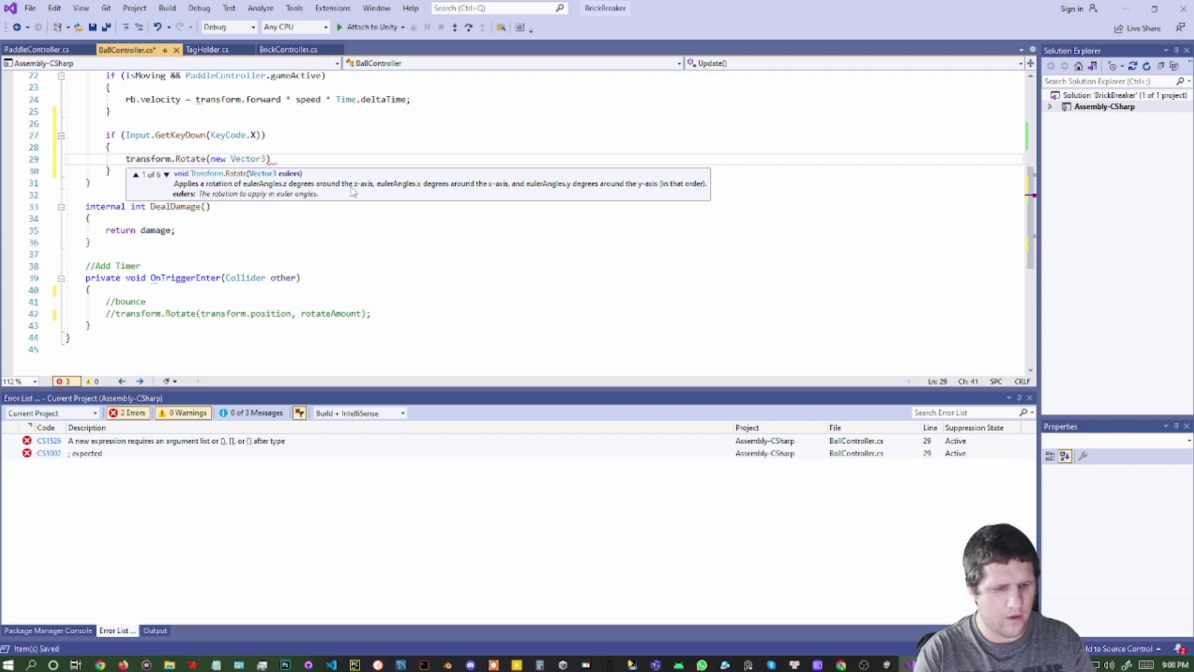
type("(")
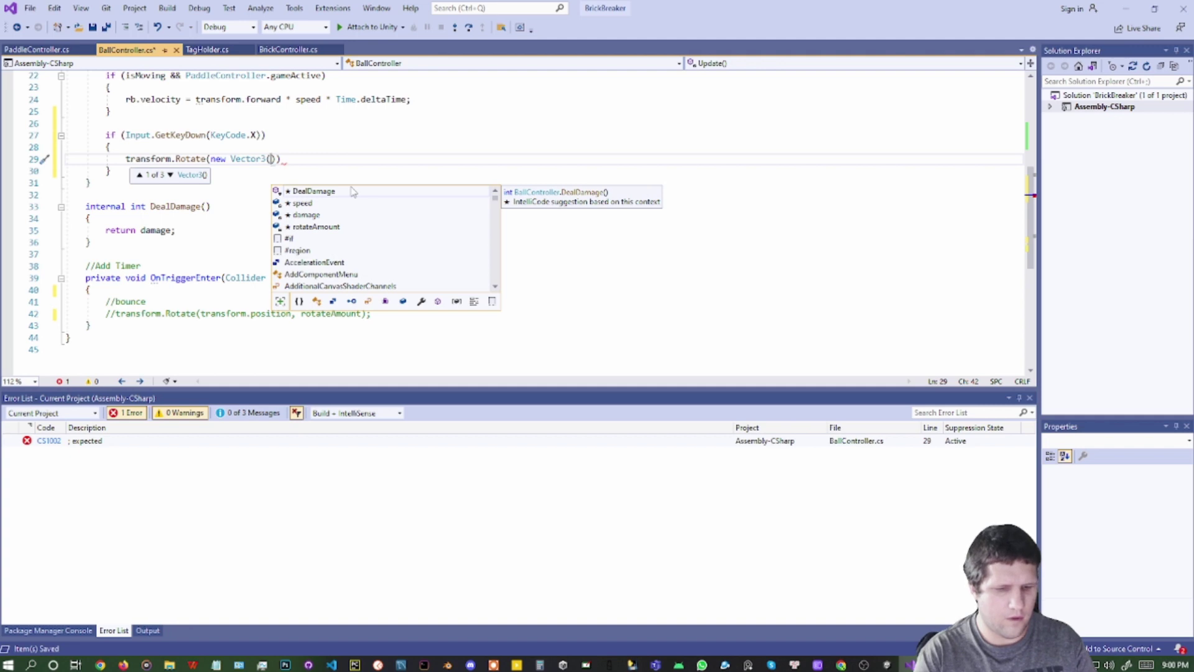
type("45, 0")
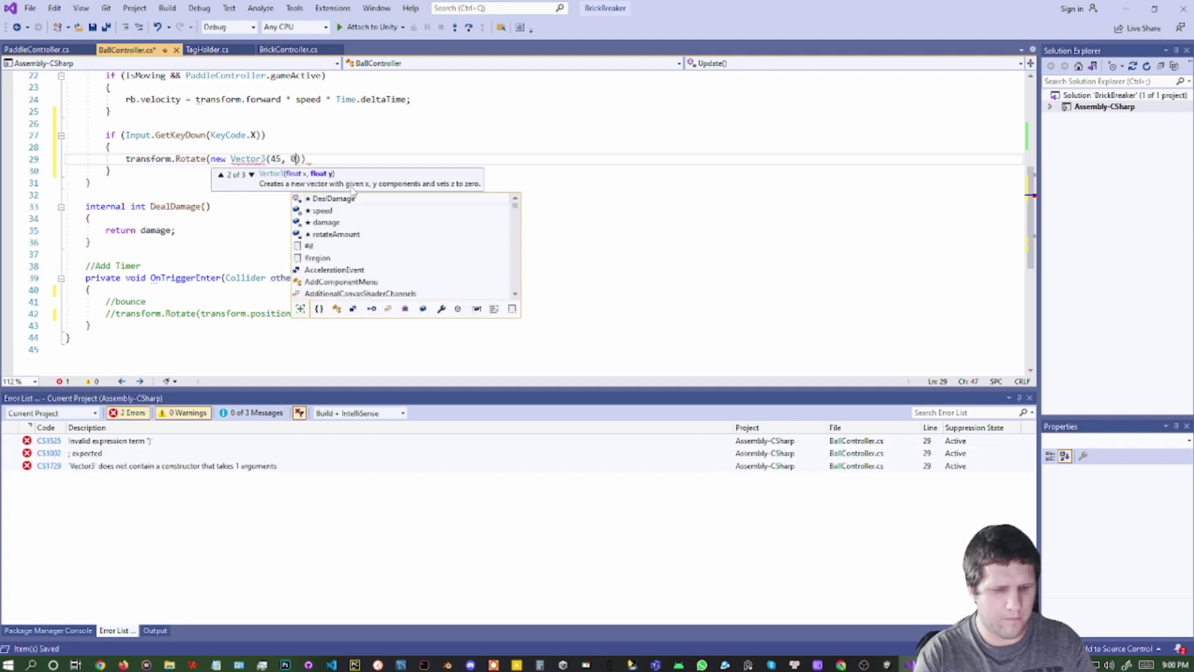
type(",")
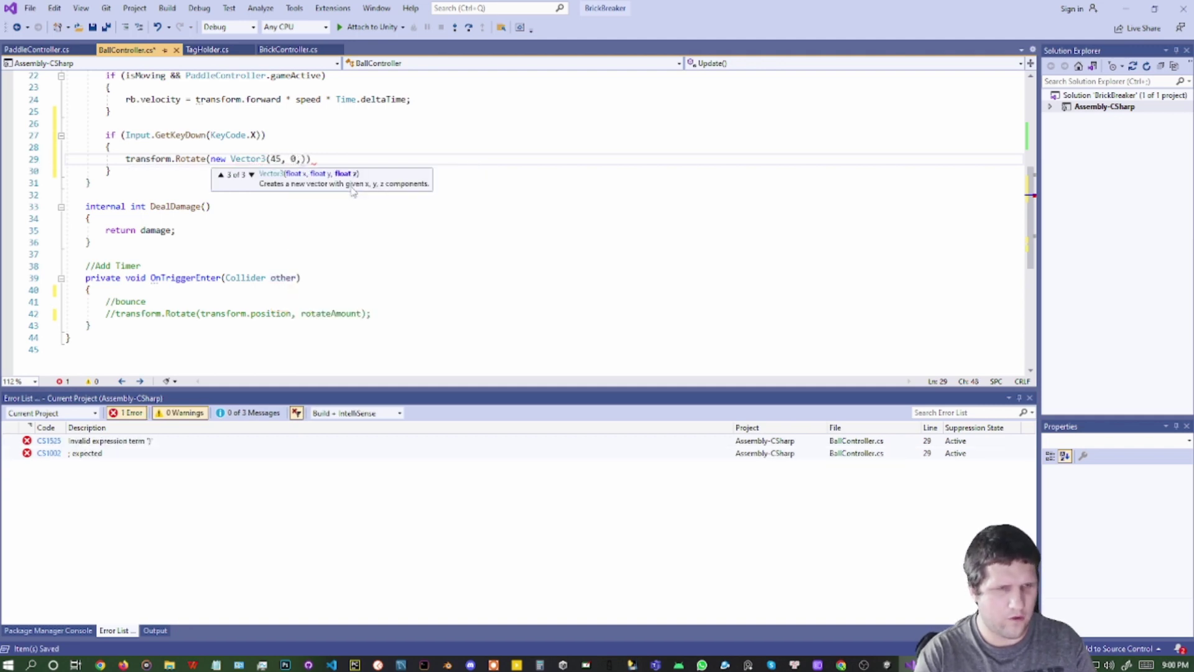
type(" 0))")
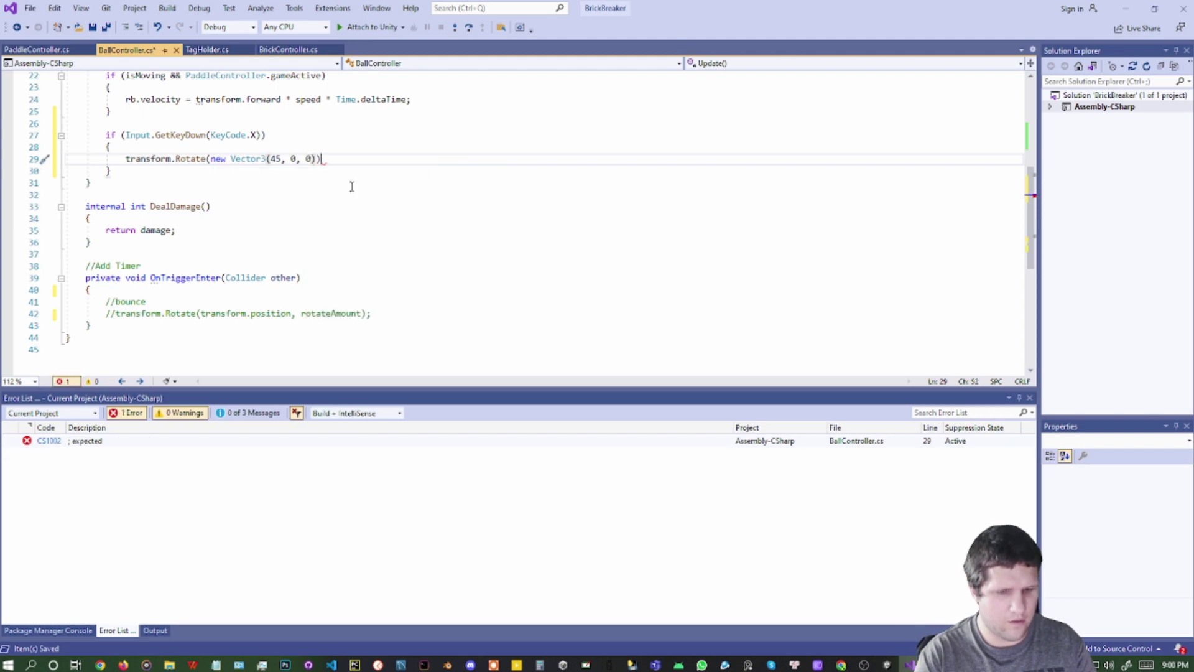
type(";")
Duplicate the whole KeyCode.X if block twice directly below the original in Update
key("shift+Up")
key("shift+Down")
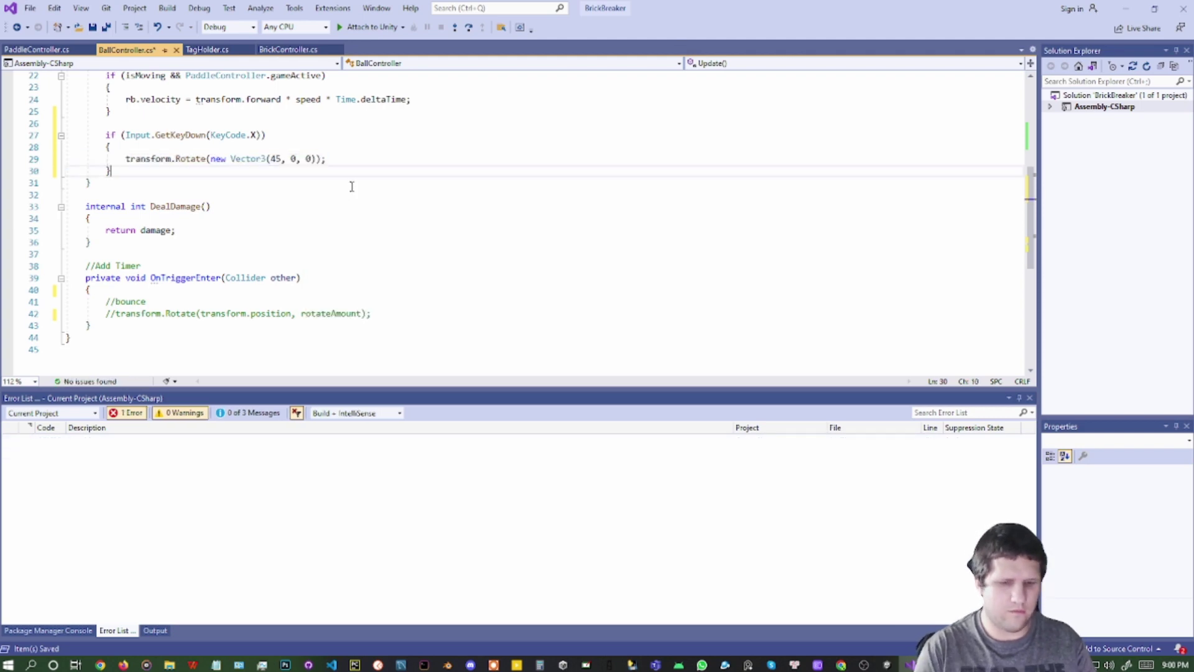
key("Home")
key("shift+Down")
key("shift+Up")
key("shift+Up")
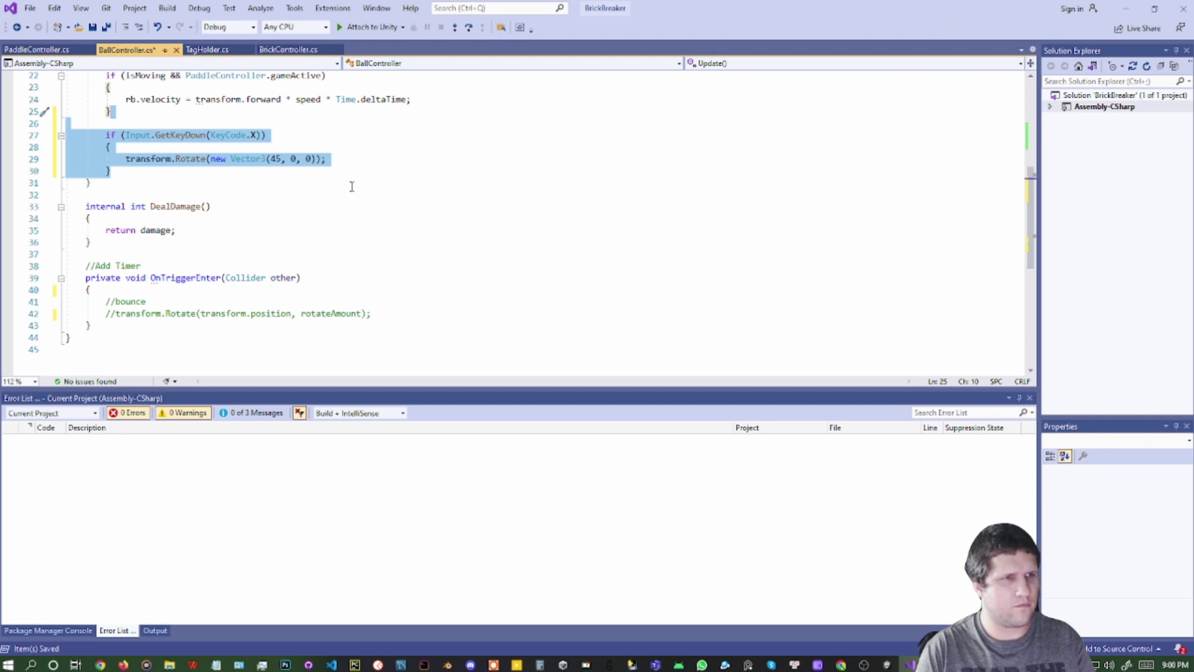
key("Right")
type("if (Input.GetKeyDown(KeyCode.X))         {             transform.Rotate(new Vector3(45, 0, 0));         }")
type("if (Input.GetKeyDown(KeyCode.X))         {             transform.Rotate(new Vector3(45, 0, 0));         }")
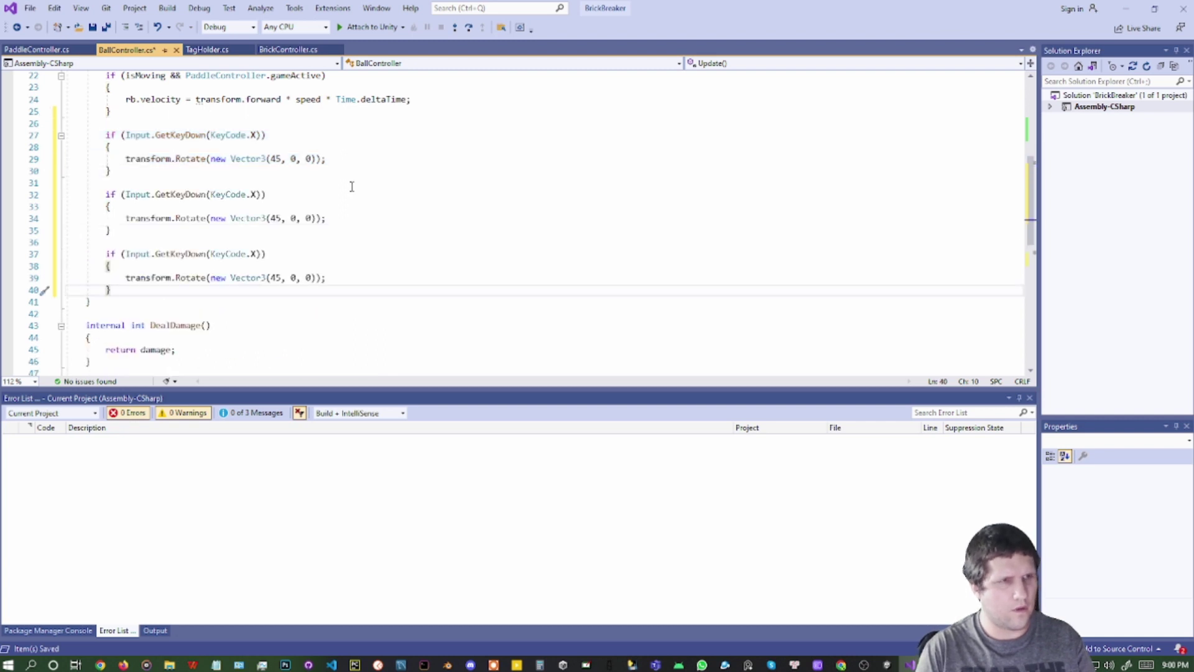
Change the key in the second block to KeyCode.Y and in the third block to KeyCode.Z
double_click(253, 195)
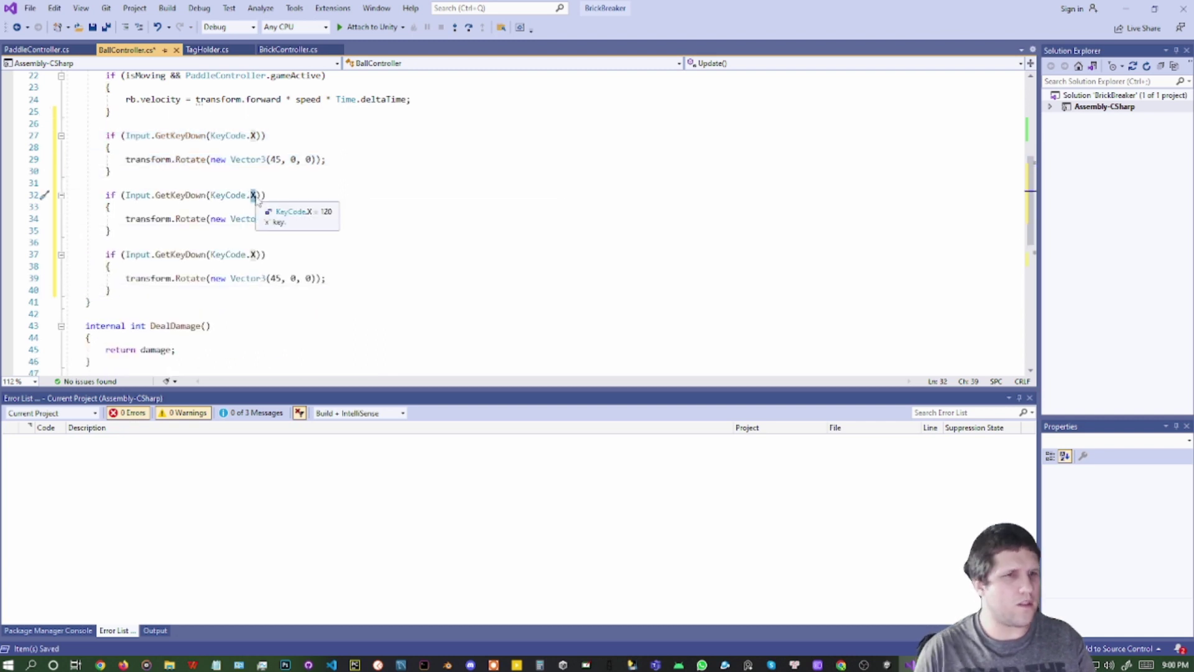
type("Y")
double_click(254, 255)
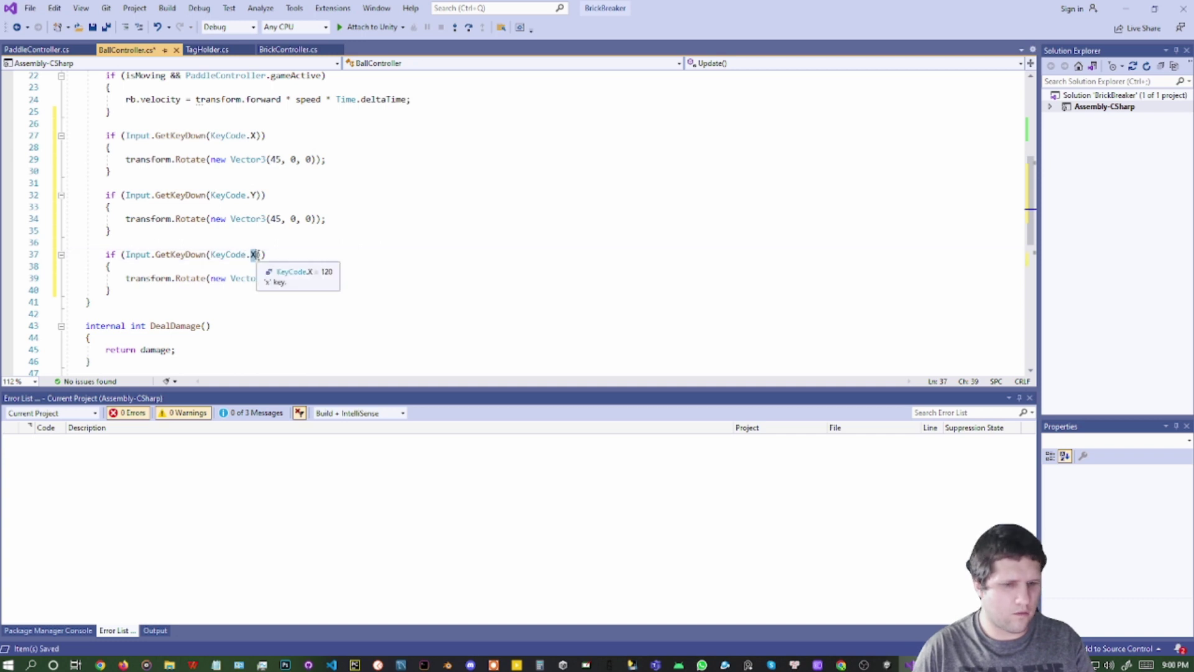
type("Z")
key("Escape")
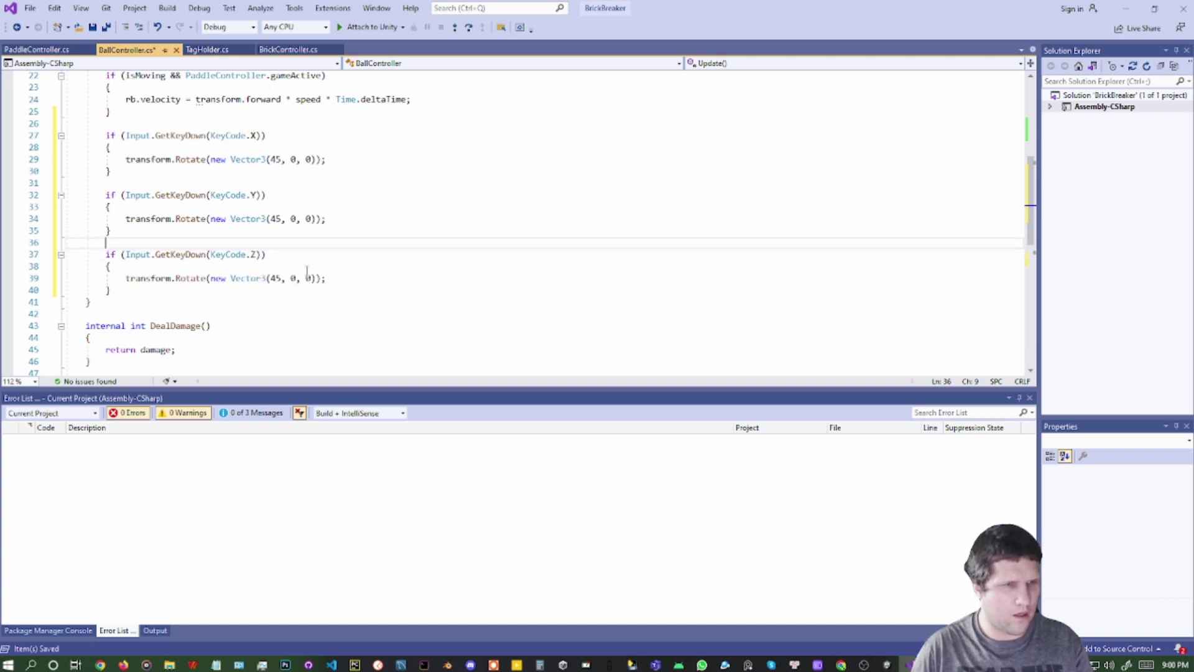
Set the Z block's rotation vector to (0, 0, 45) and the Y block's to (0, 45, 0), and save the script
double_click(275, 277)
type("0")
double_click(305, 278)
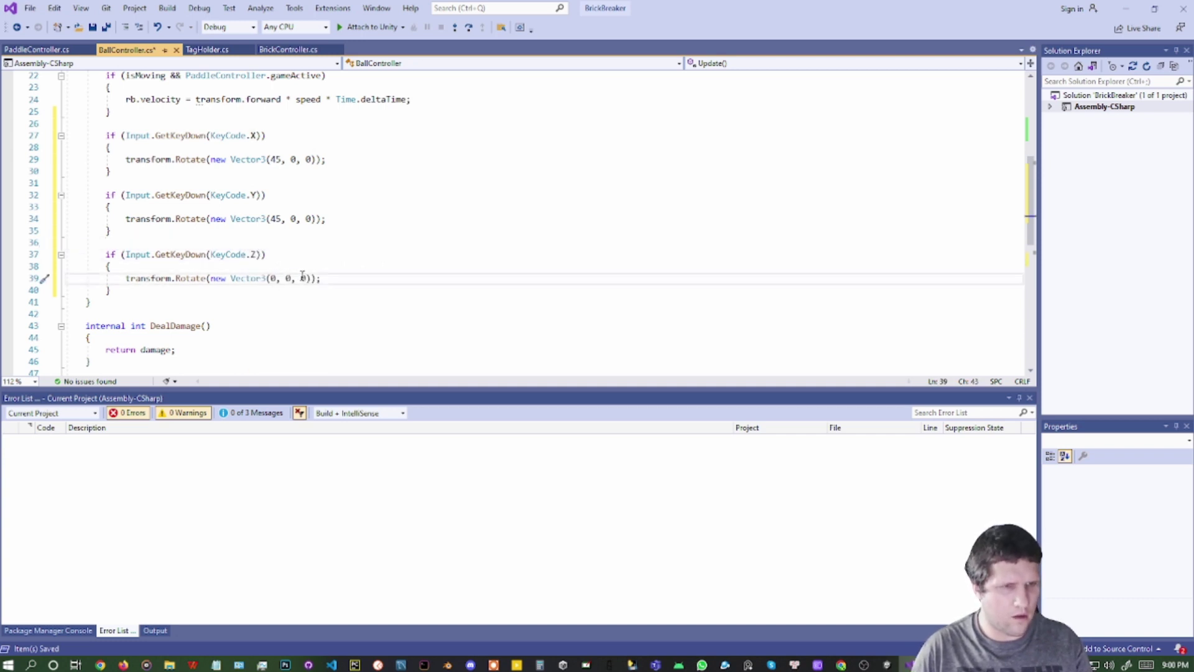
type("45")
double_click(293, 218)
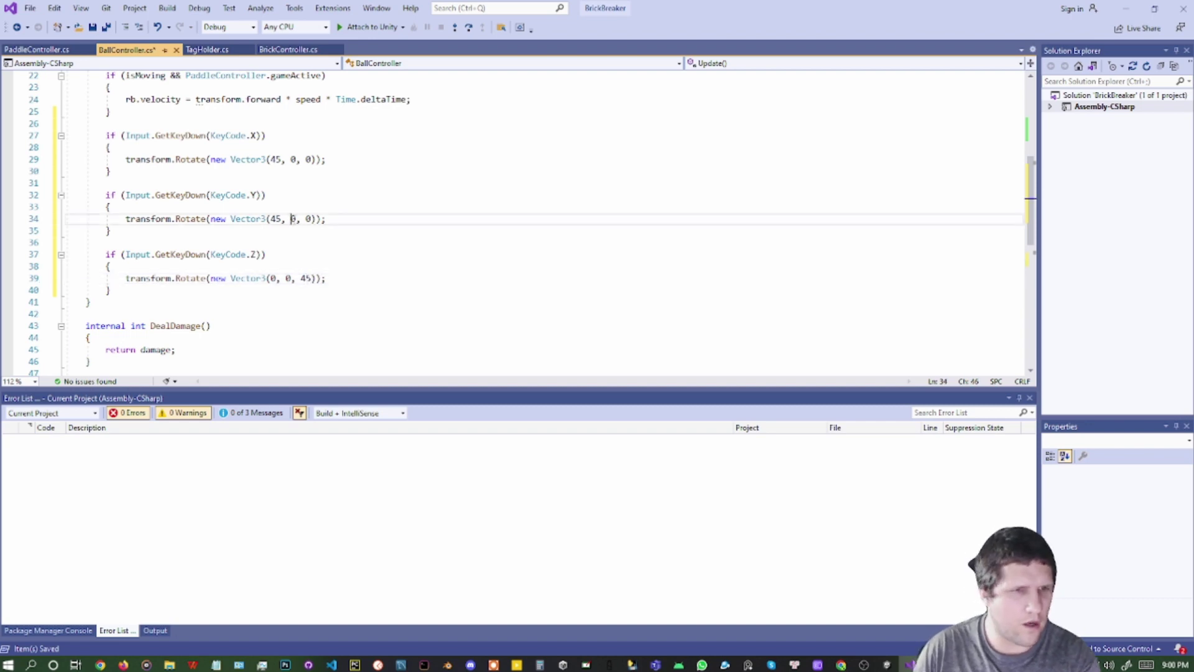
type("45")
double_click(275, 218)
type("0")
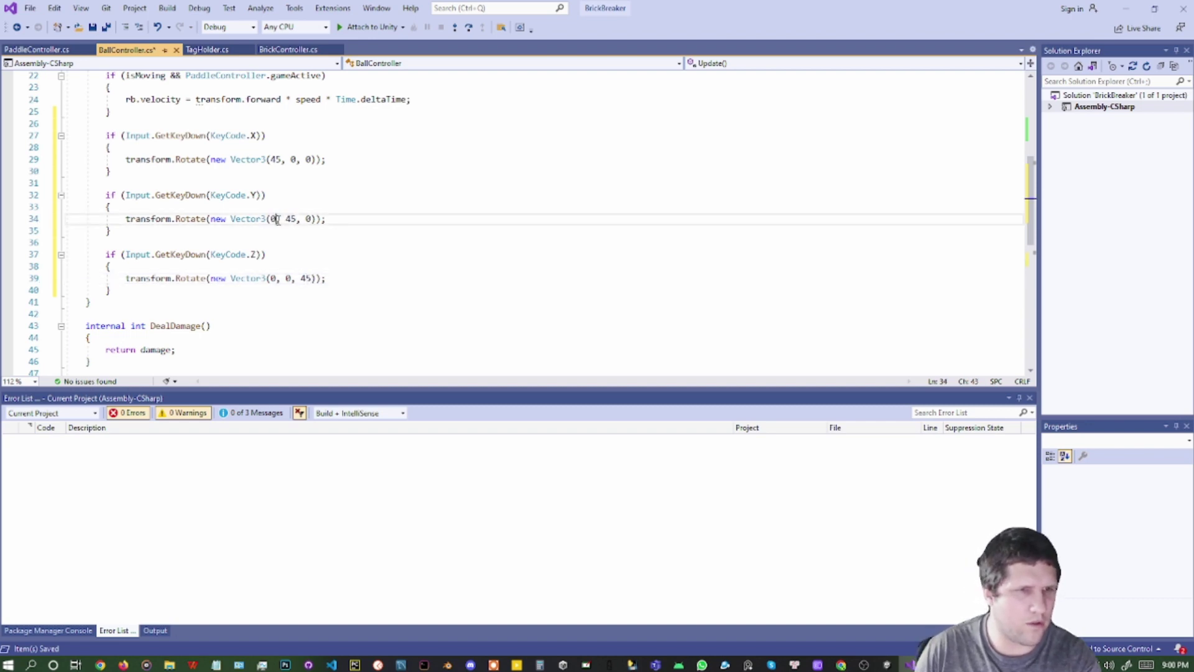
key("ctrl+s")
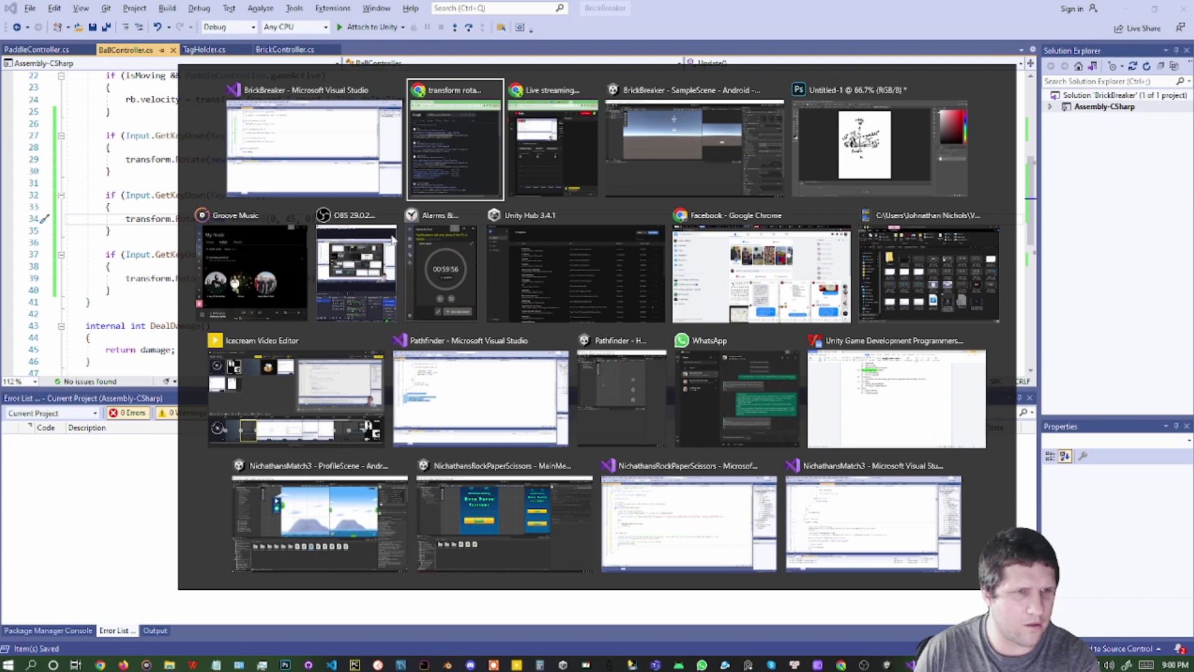
Switch to the Unity editor, select the Ball and activate the Move tool to show its axes in the scene
key("alt+Tab")
key("alt+Tab")
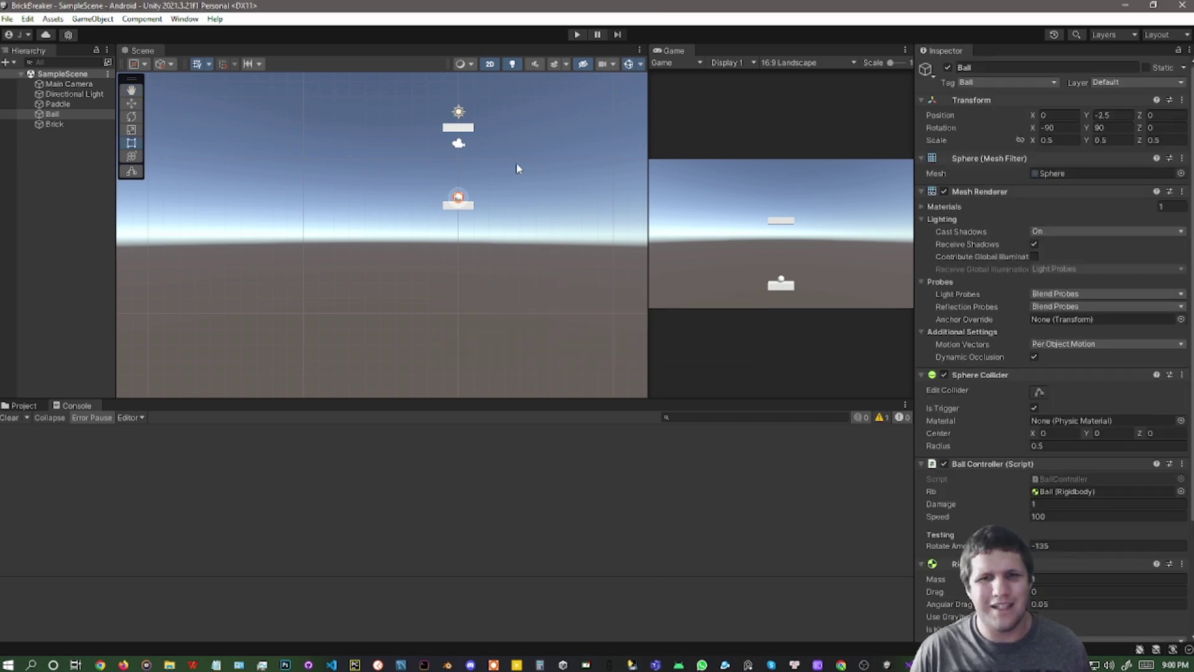
scroll(472, 199, "up", 5)
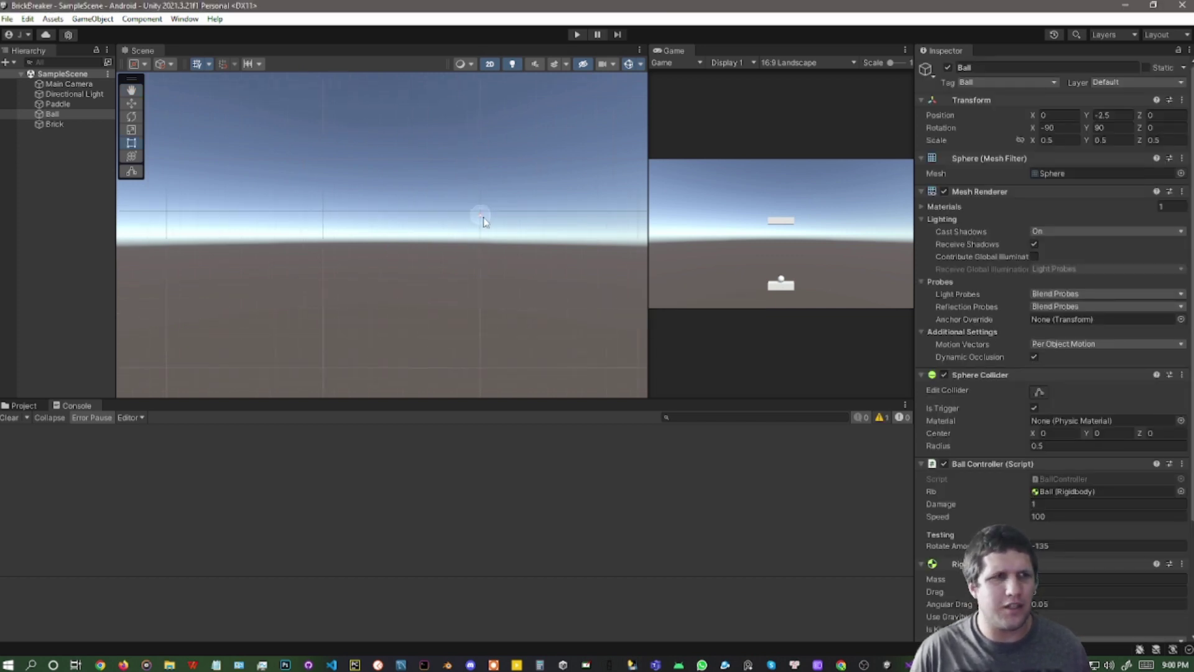
left_click(78, 117)
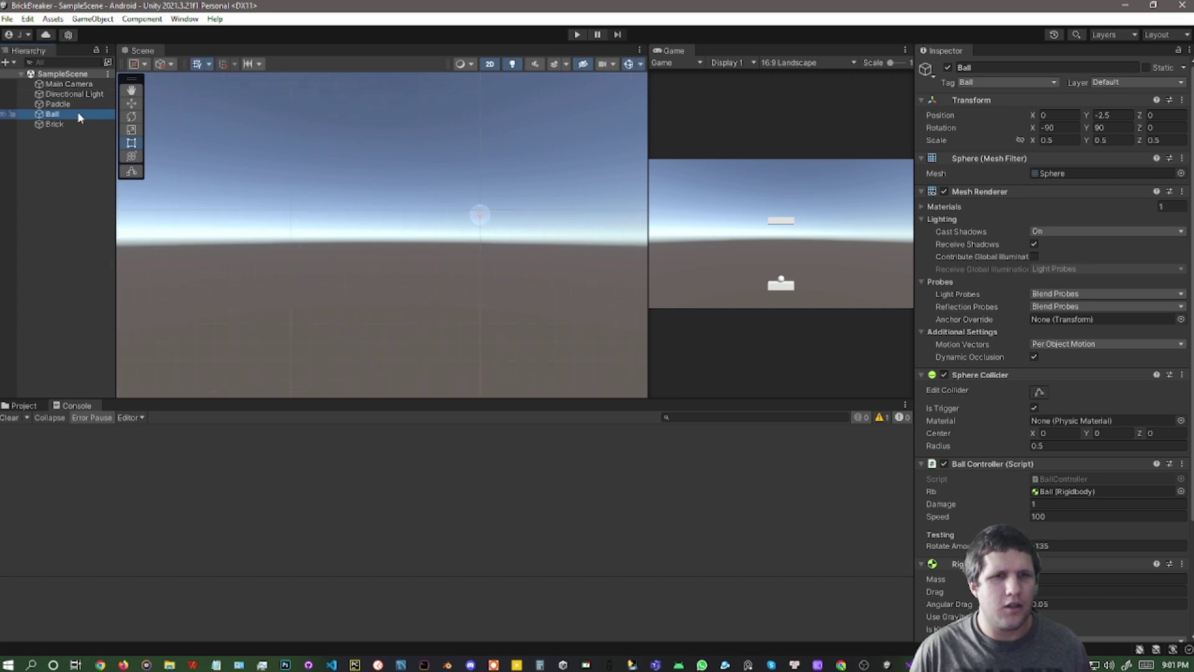
key("w")
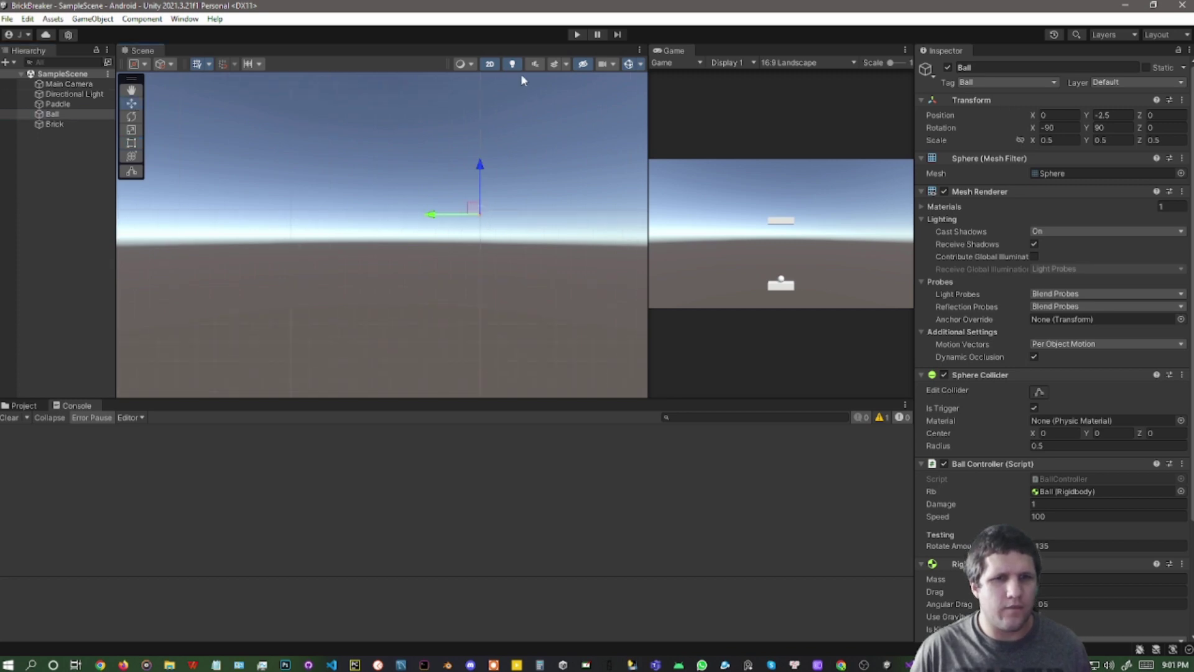
Play-test the ball's X, Y and Z key rotations, watching its axes in the 2D and 3D scene views, and stop the game
left_click(576, 35)
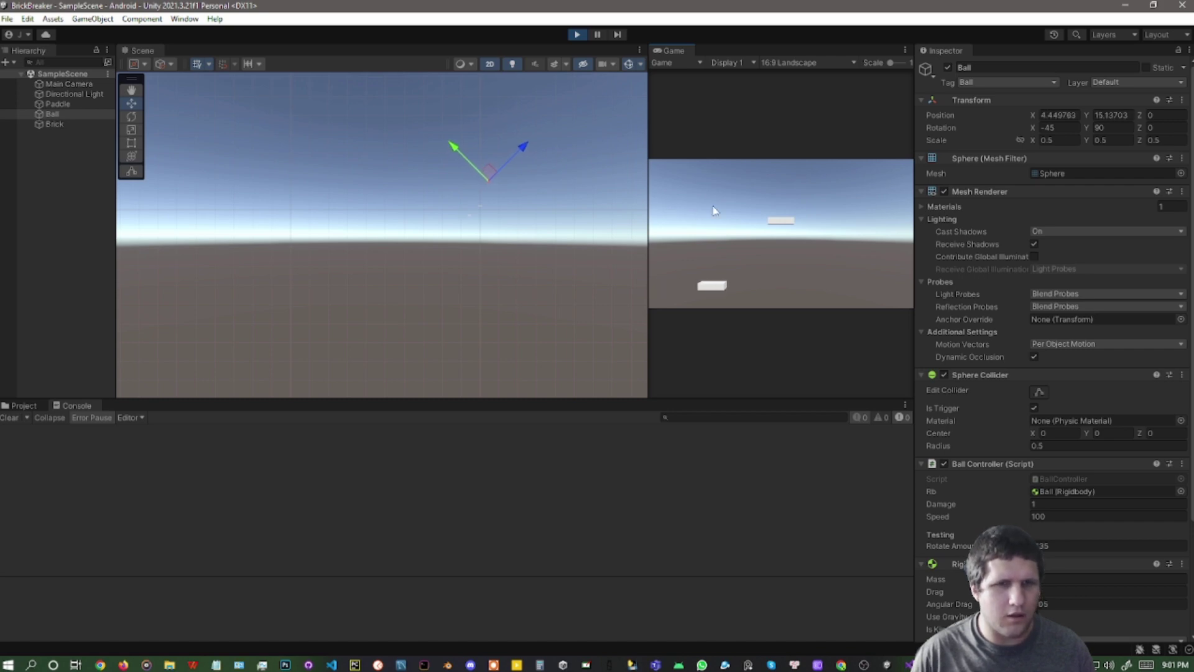
middle_click_drag(571, 198, 494, 186)
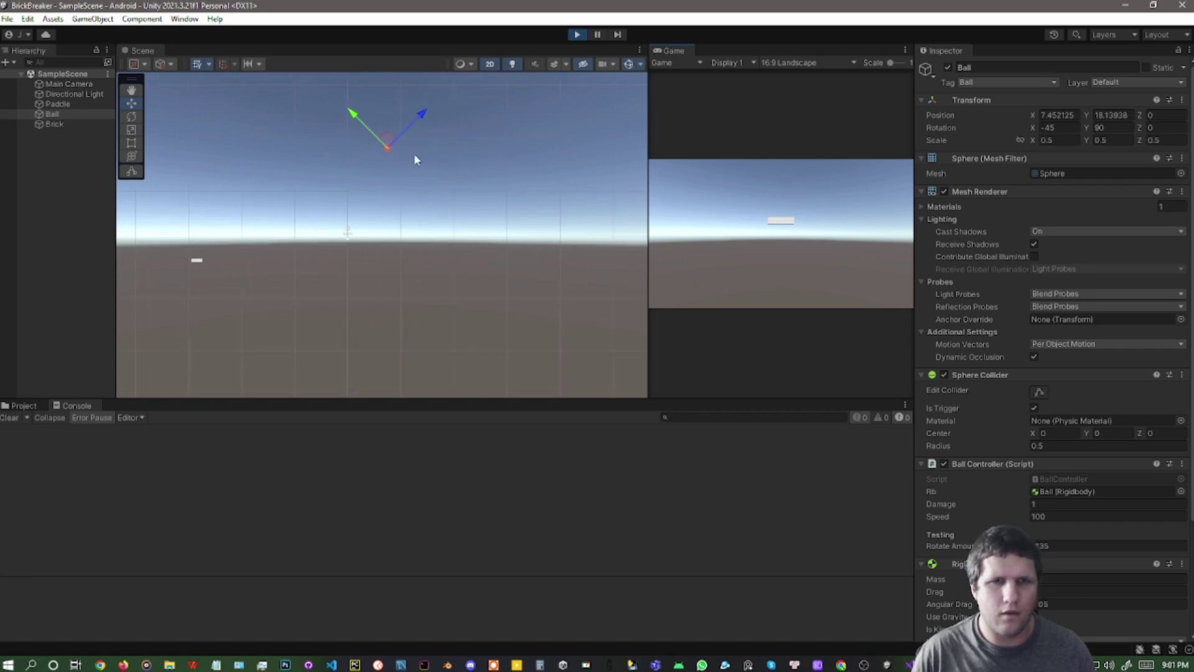
scroll(420, 160, "up", 4)
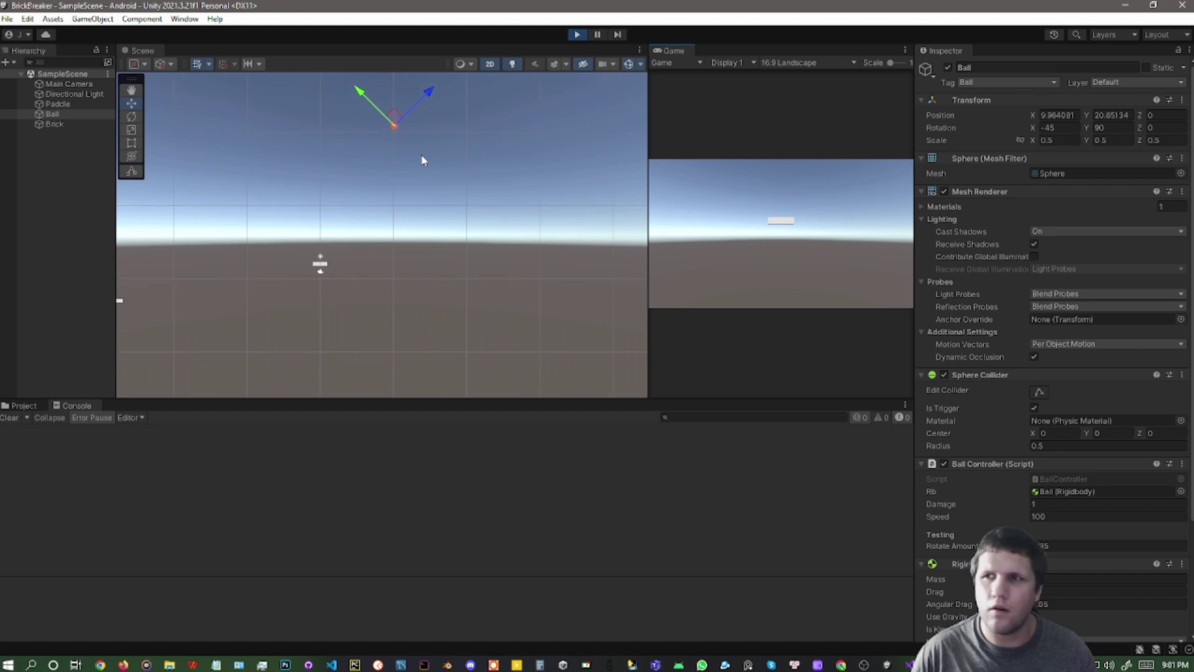
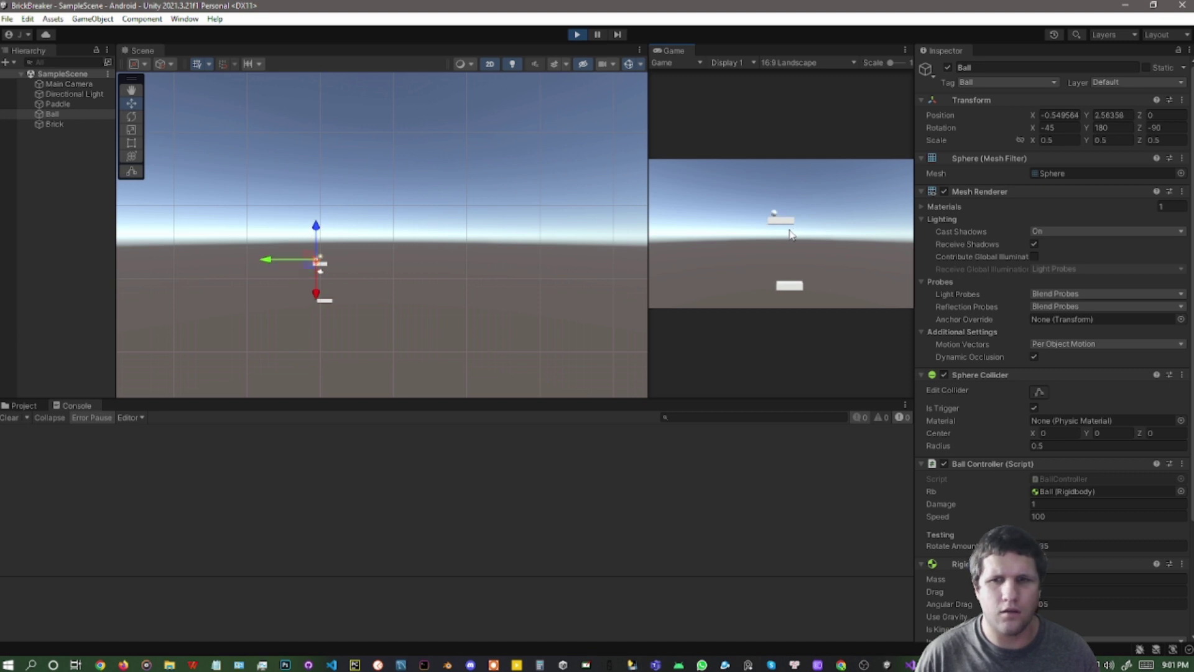
left_click(490, 65)
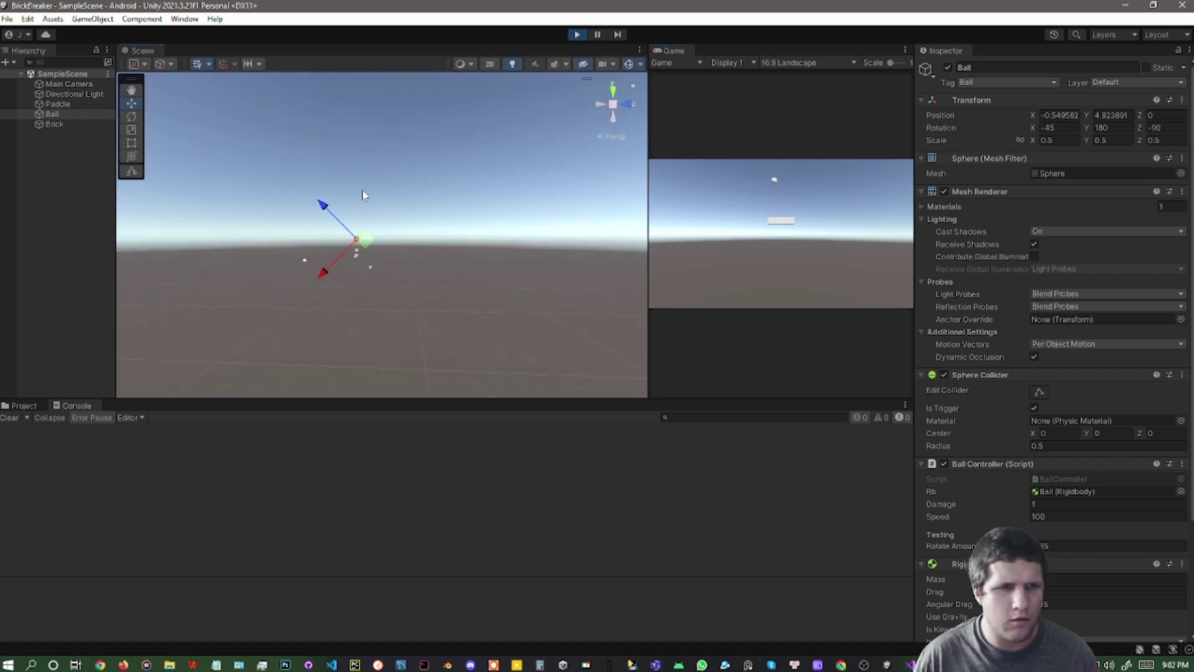
key("y")
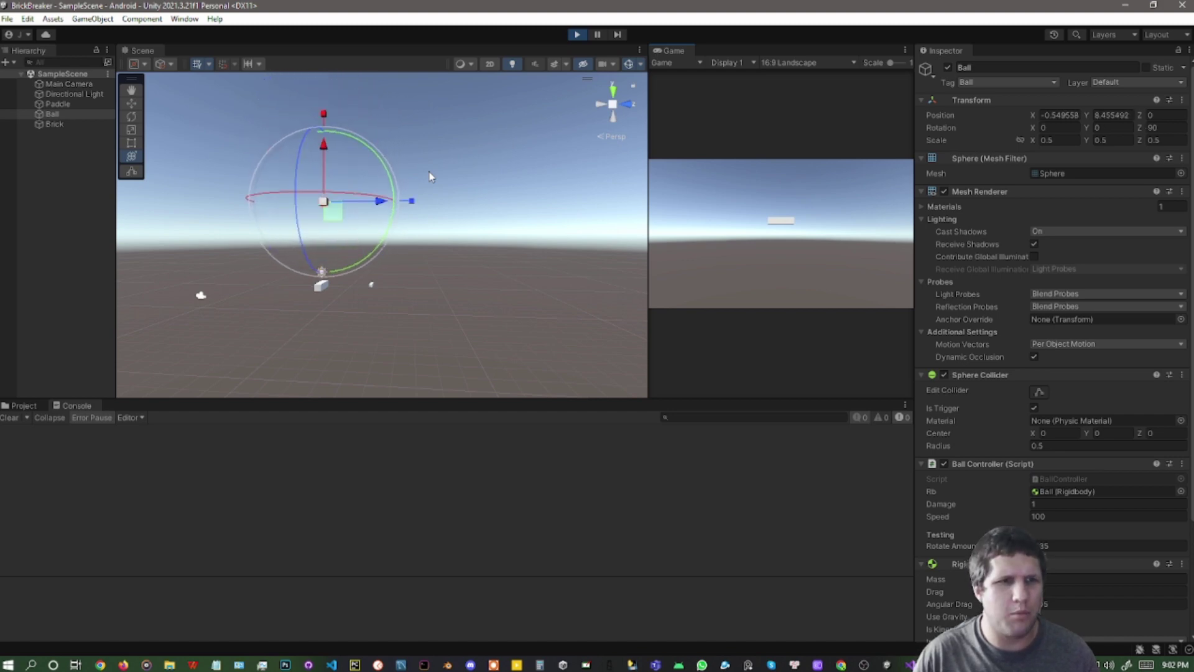
left_click(577, 35)
Switch to Visual Studio, copy the X block's new Vector3(45, 0, 0) expression and delete all three key-check blocks from Update
key("super+Tab")
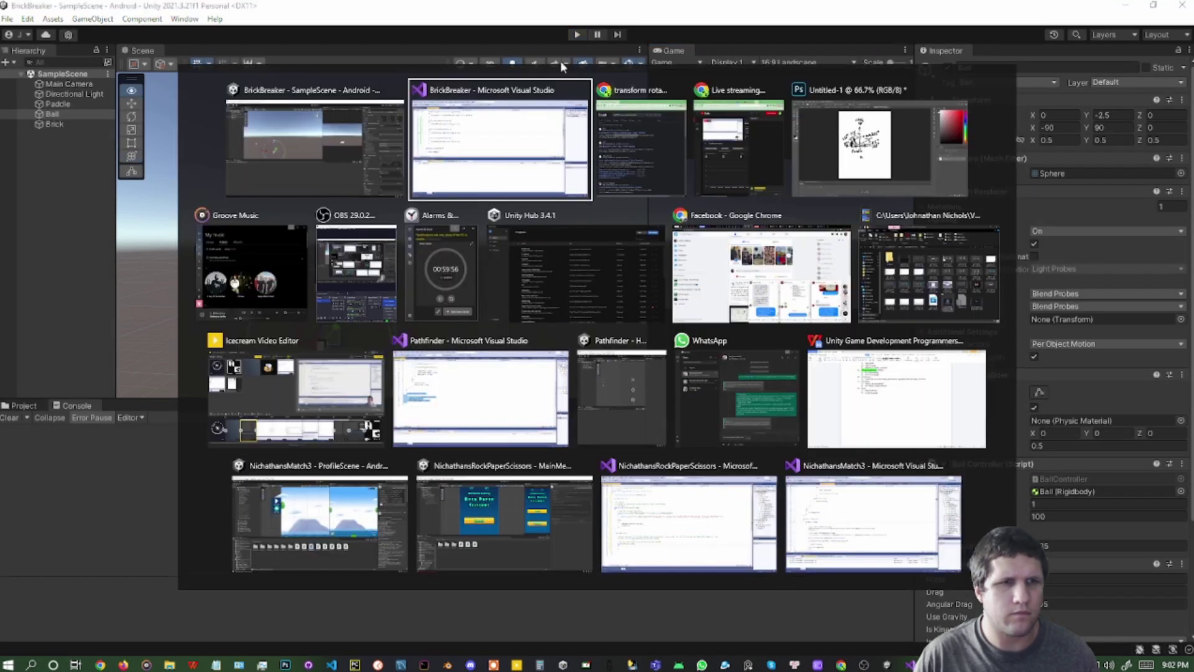
left_click(435, 126)
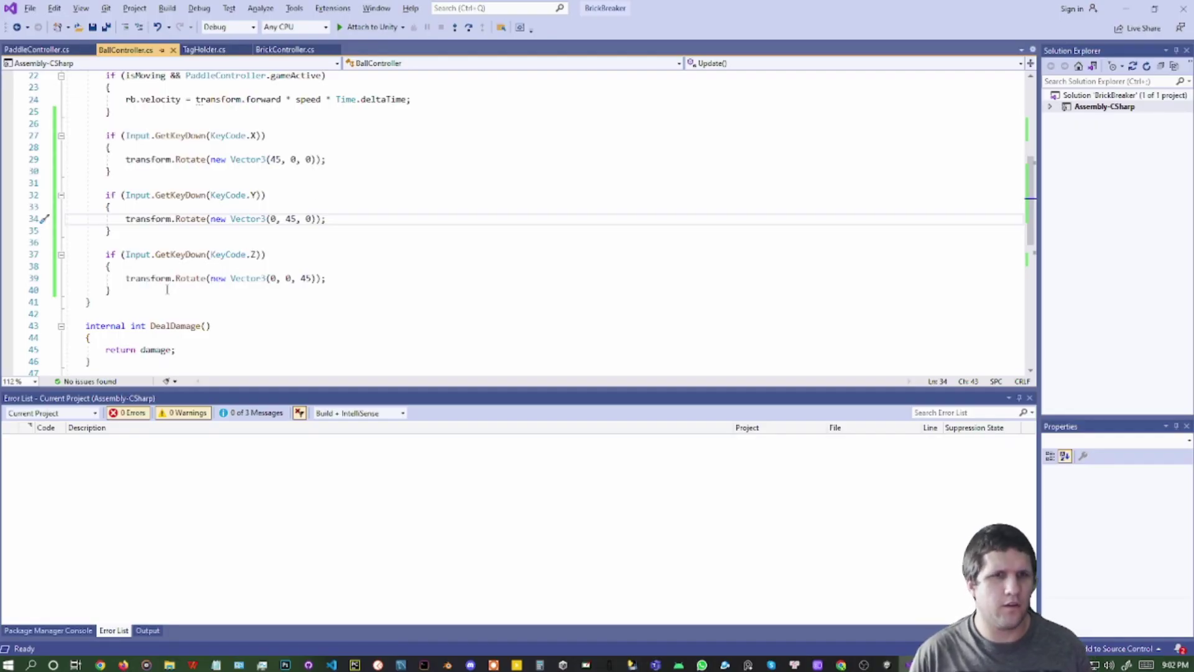
left_click_drag(167, 289, 172, 119)
left_click(180, 126)
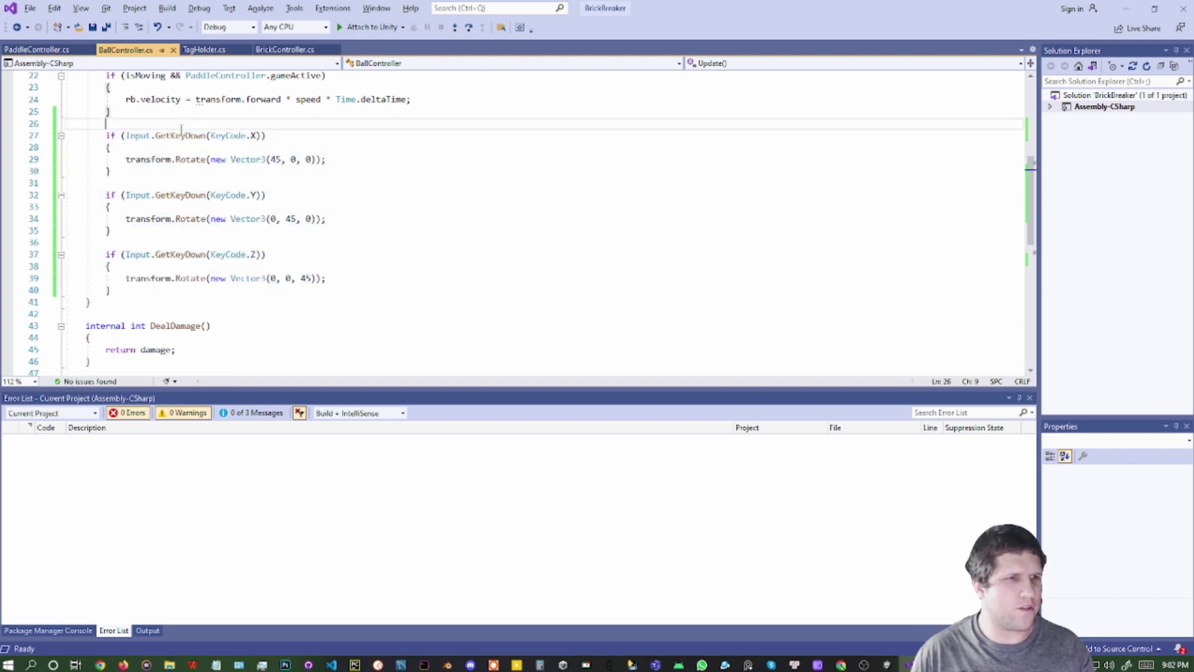
left_click_drag(211, 160, 313, 159)
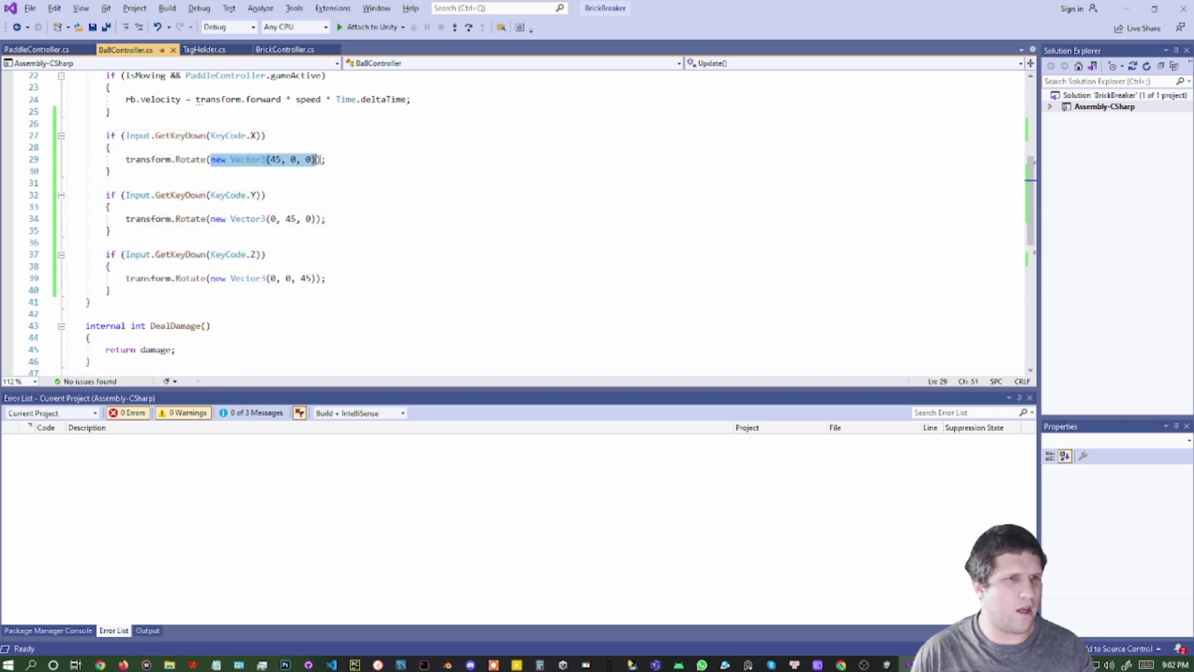
left_click_drag(141, 290, 144, 115)
key("Delete")
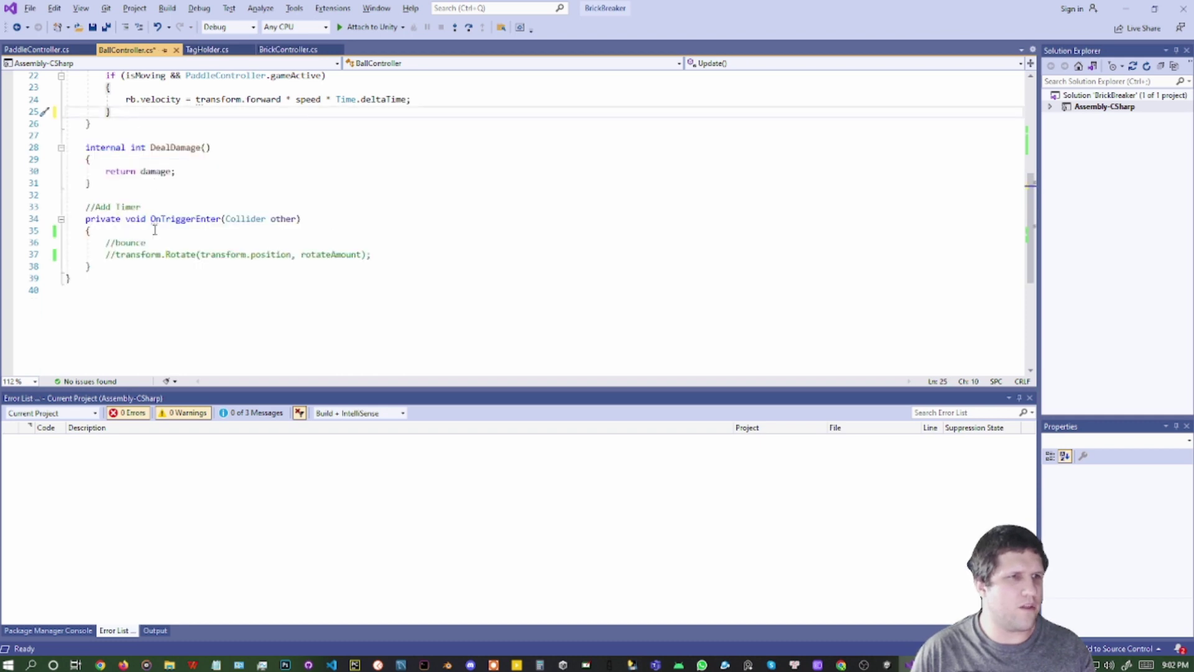
Uncomment the transform.Rotate line in OnTriggerEnter, change its argument to new Vector3(rotateAmount, 0, 0) and save the script
left_click(107, 255)
key("Delete")
key("Delete")
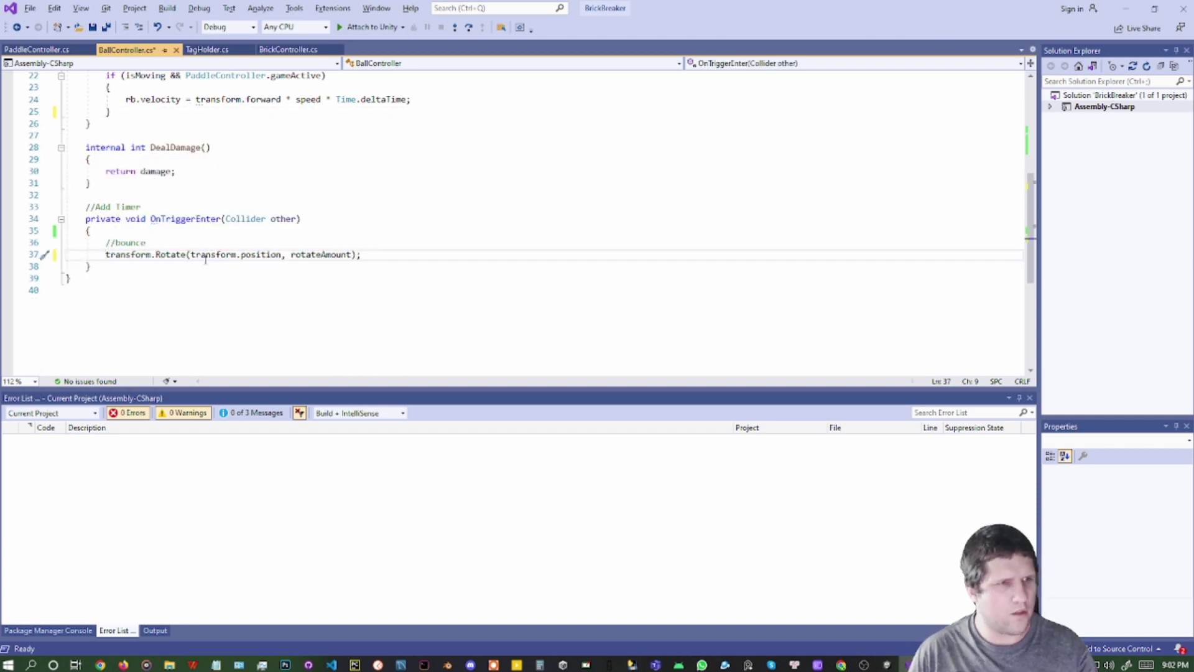
left_click_drag(191, 256, 354, 264)
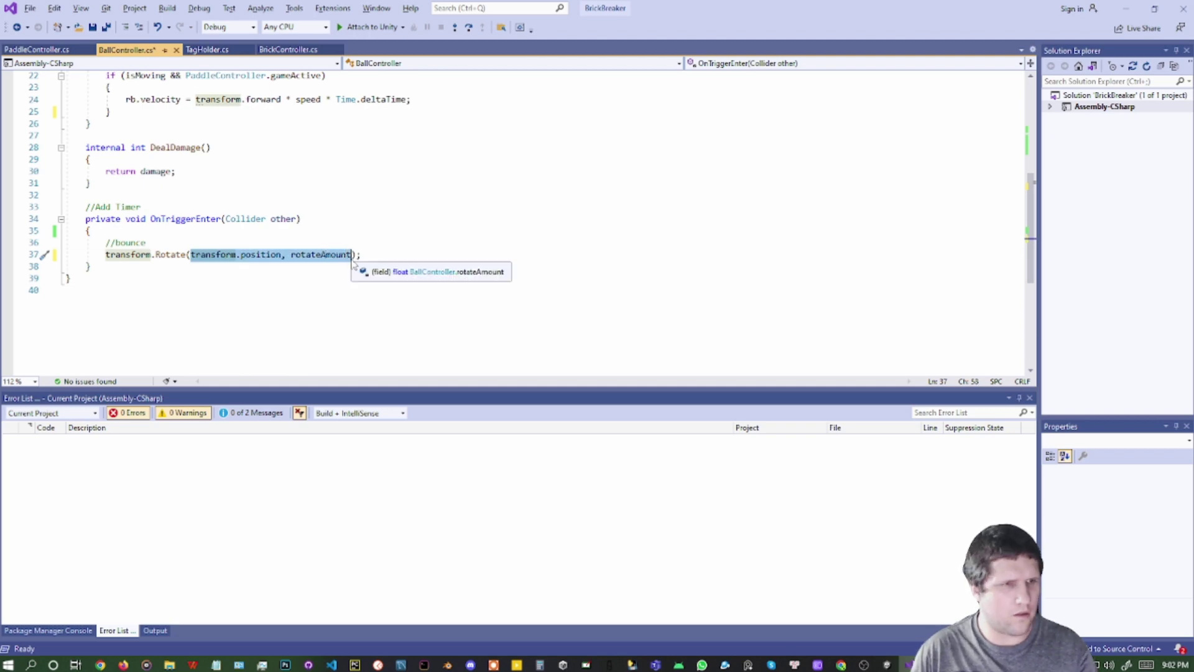
type("new Vector3(45, 0, 0)")
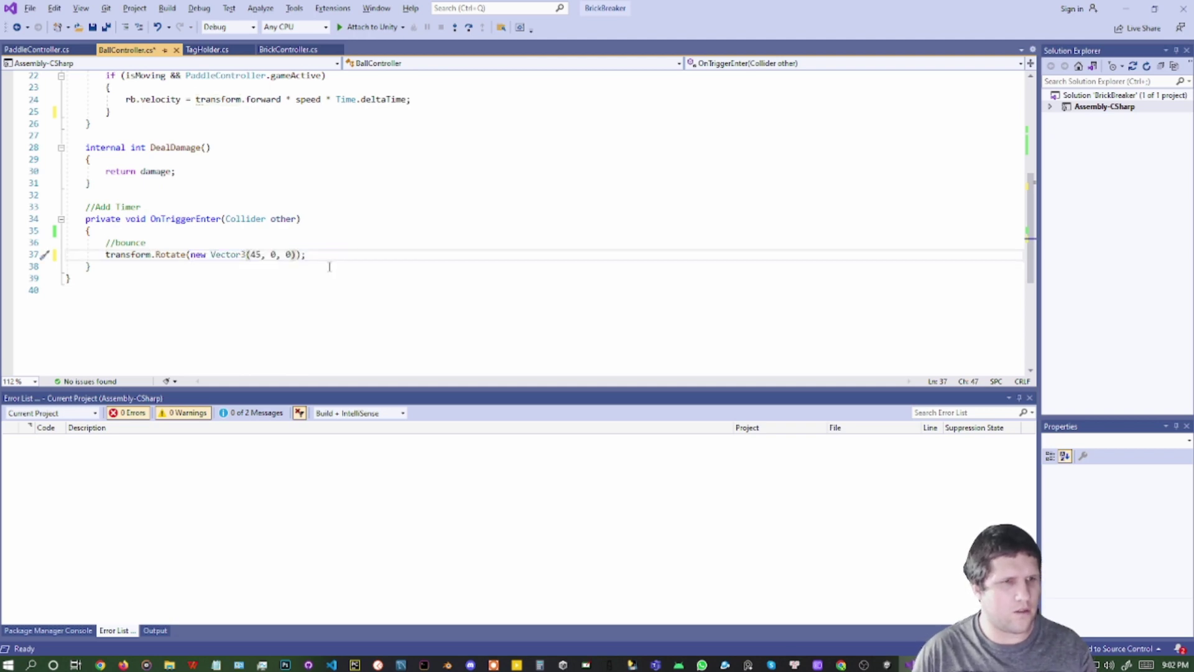
double_click(253, 254)
type("r")
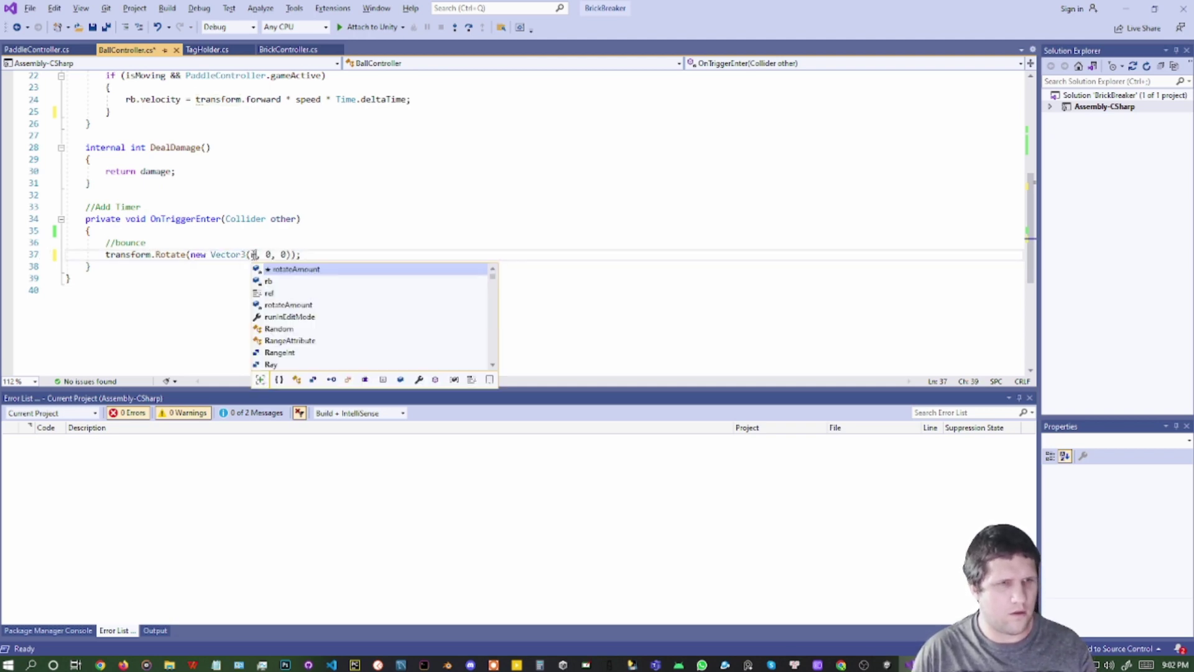
key("Tab")
key("ctrl+s")
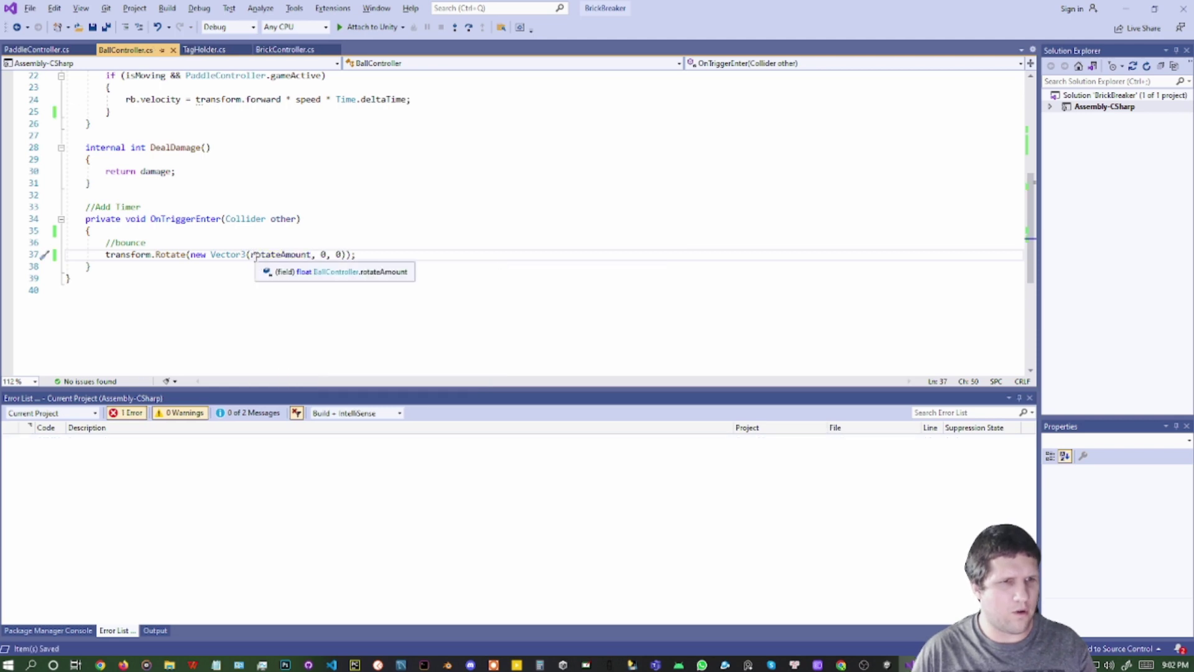
Switch to the Unity editor, play-test the ball's bounce with the updated rotation code and stop the game
key("alt+Tab")
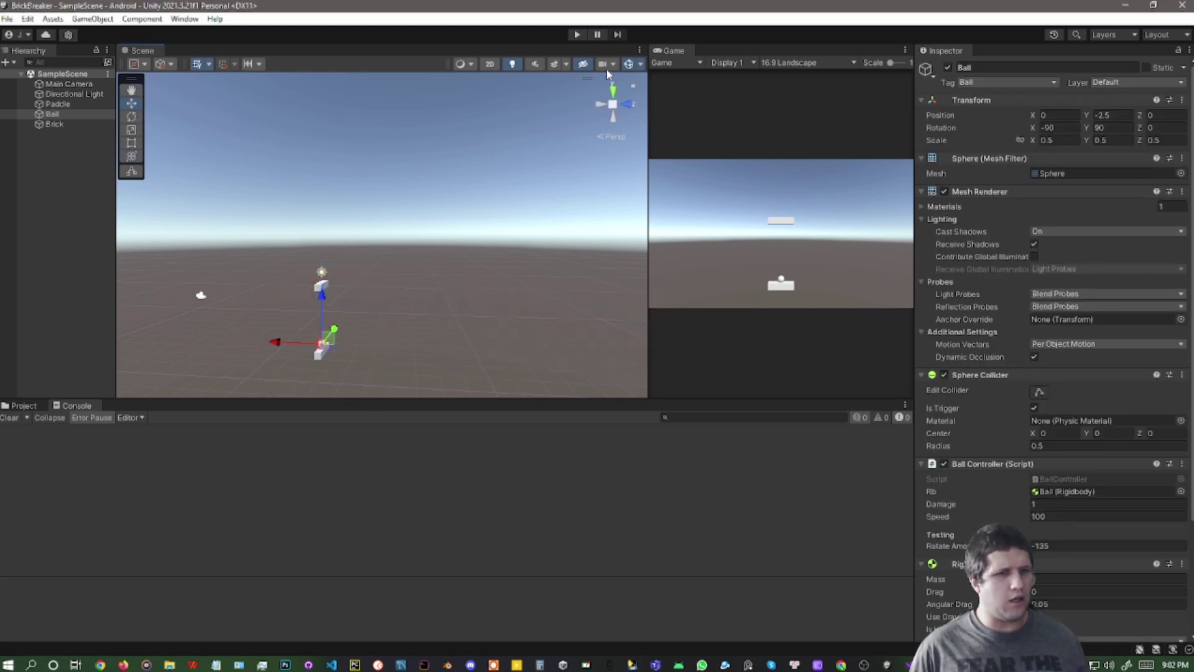
left_click(577, 34)
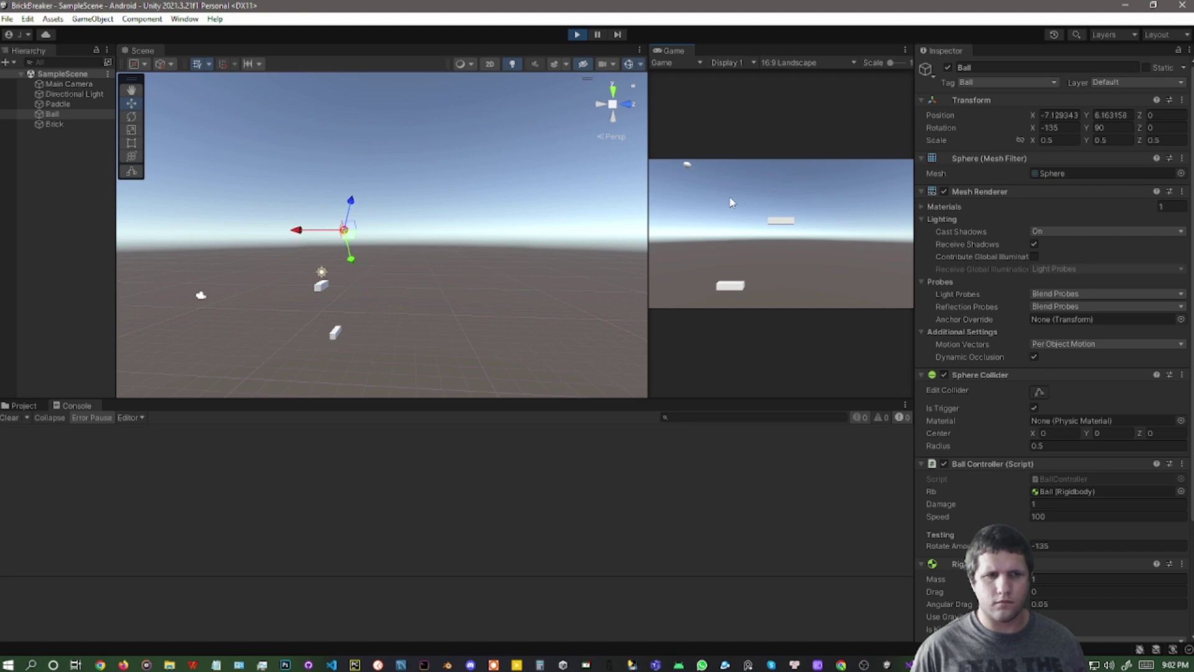
left_click(577, 34)
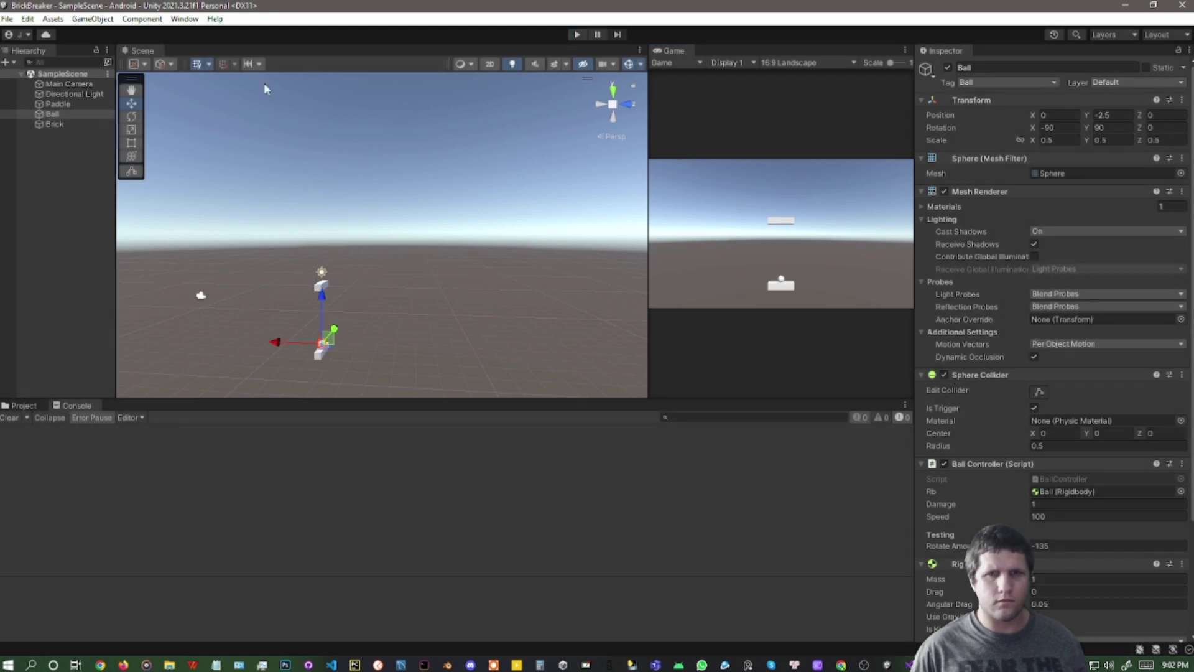
Return the scene to 2D view and duplicate the Brick object six times
left_click(87, 103)
left_click(65, 125)
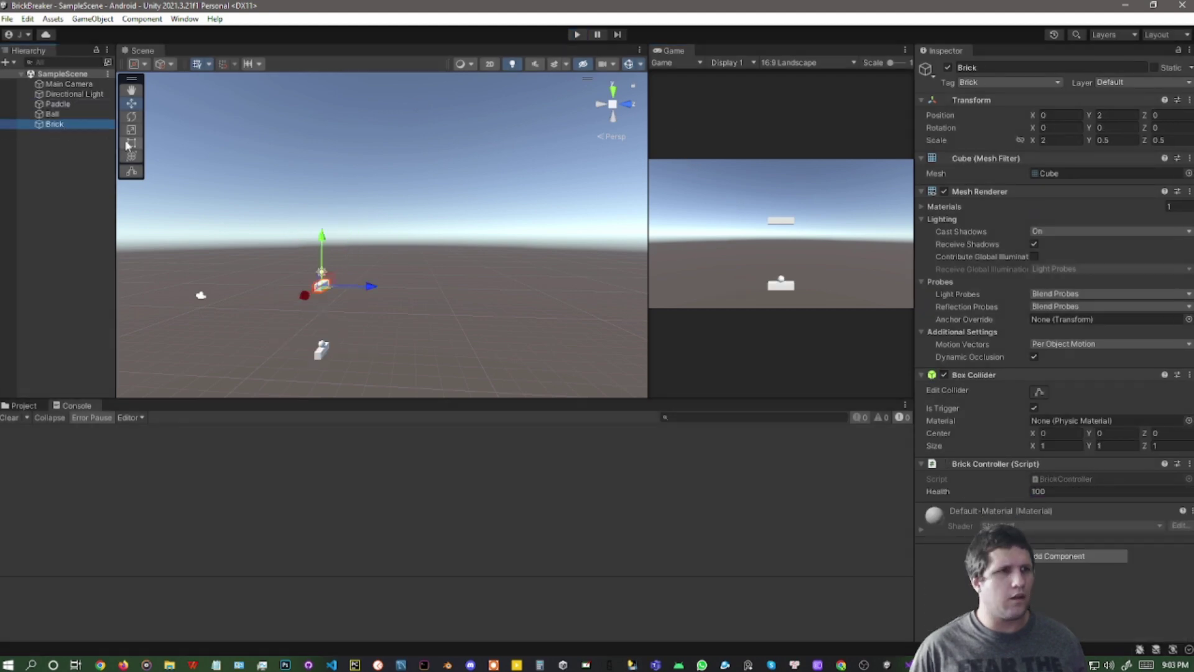
left_click(491, 65)
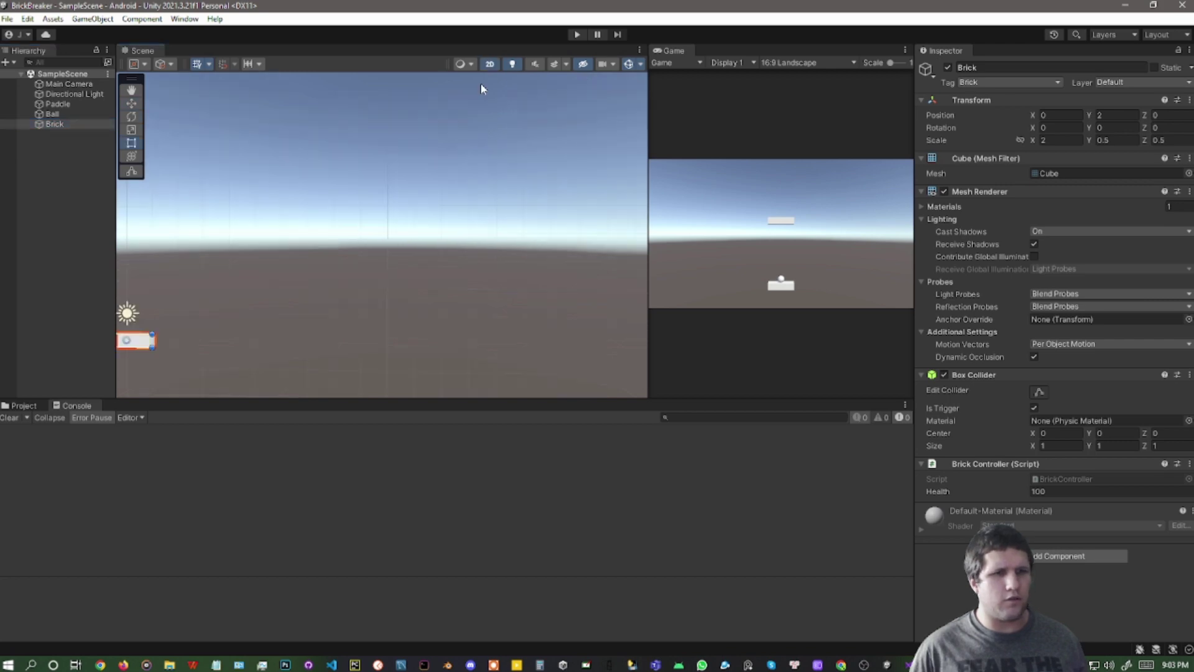
middle_click_drag(340, 229, 443, 139)
scroll(427, 187, "up", 3)
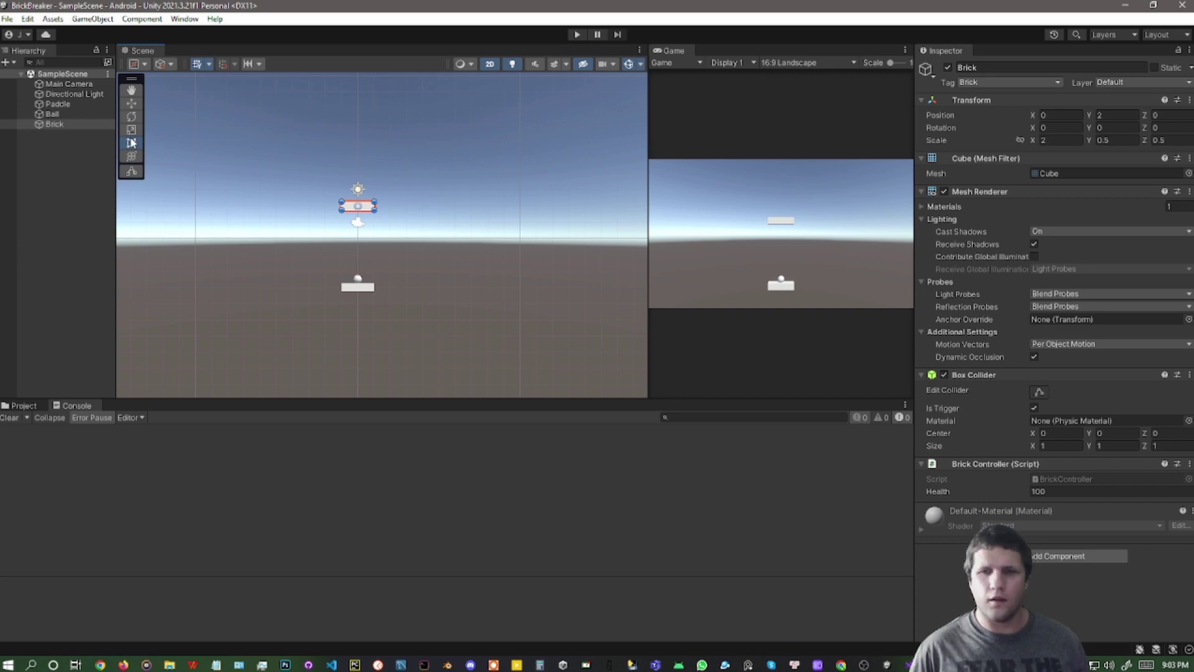
left_click(96, 125)
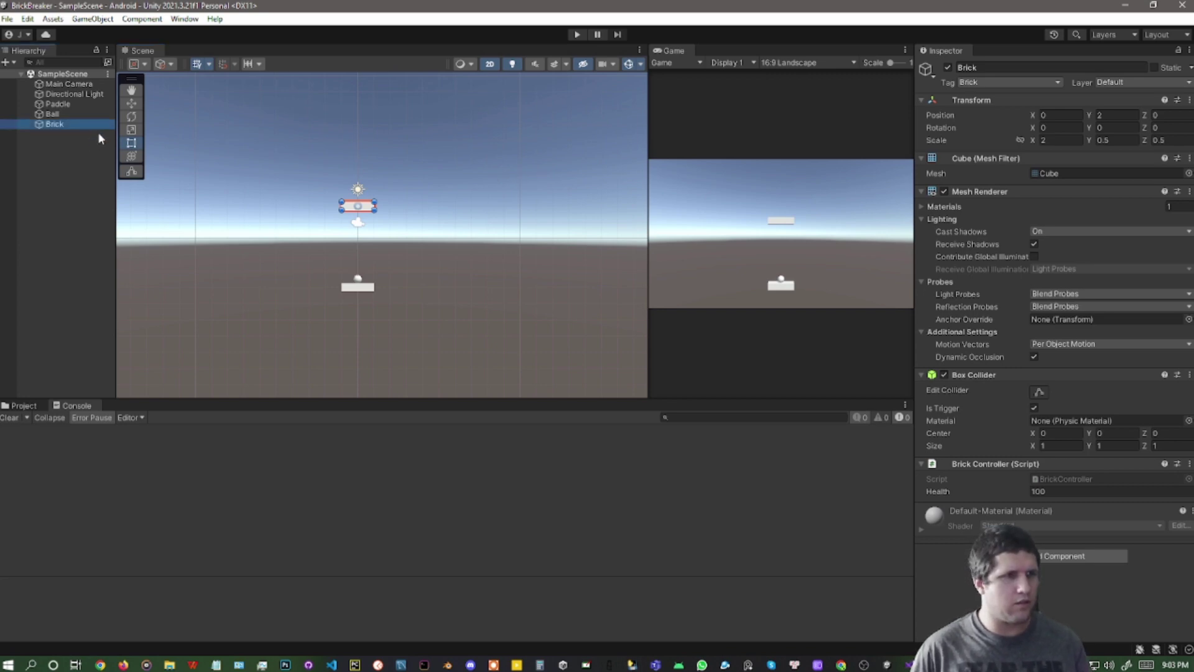
key("ctrl+d")
key("ctrl+d")
key("ctrl+d")
key("ctrl+d")
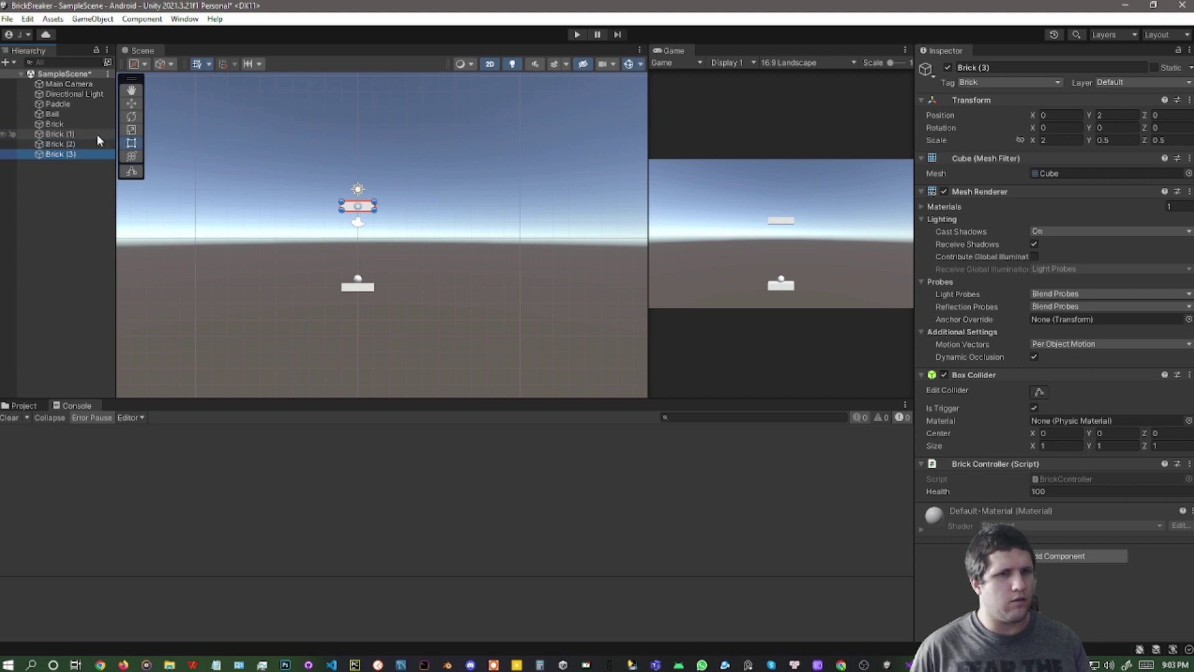
key("ctrl+d")
key("ctrl+d")
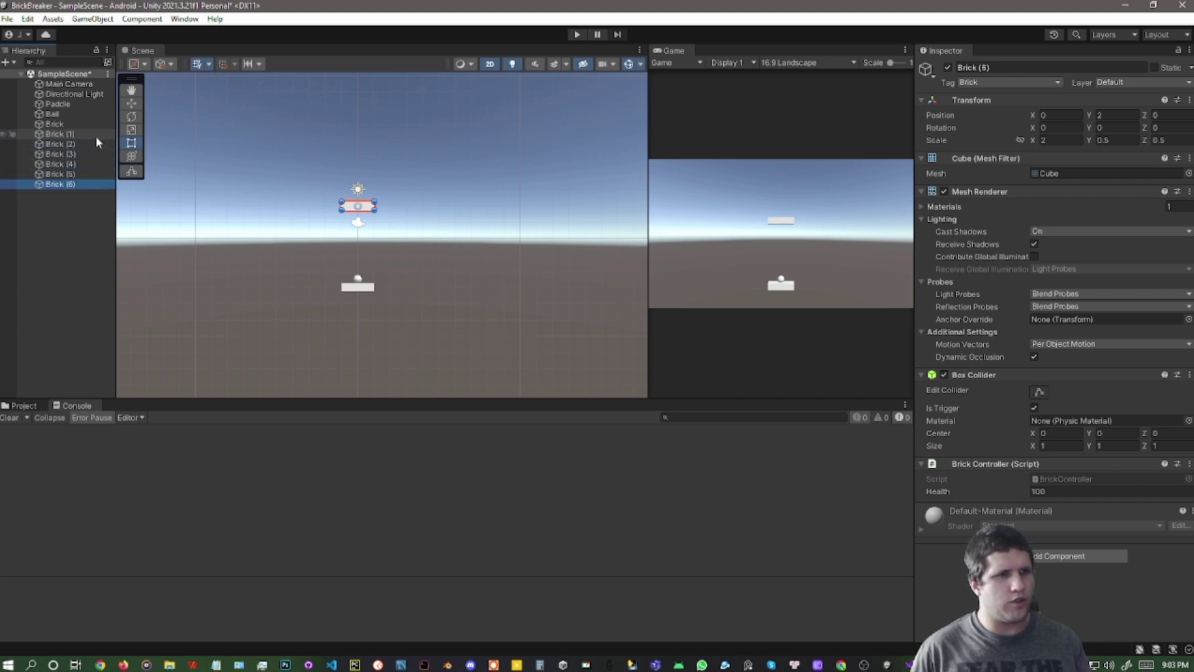
Set the X position of Brick (1) to -2.5
left_click(95, 134)
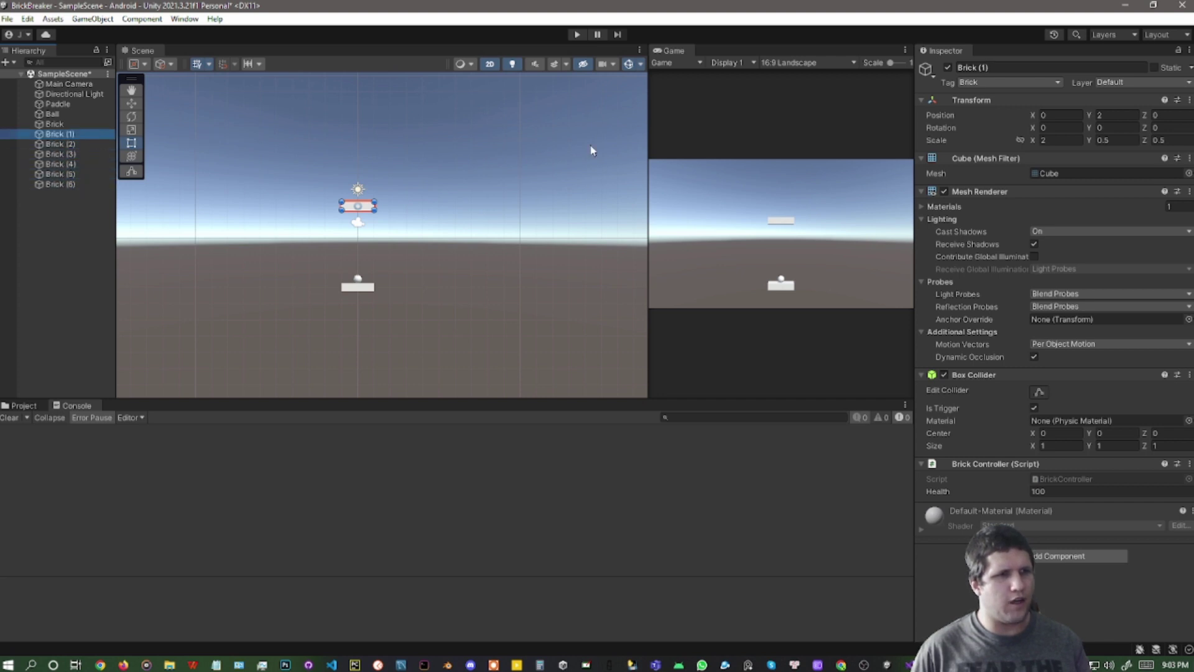
left_click_drag(1033, 118, 983, 116)
left_click(1066, 116)
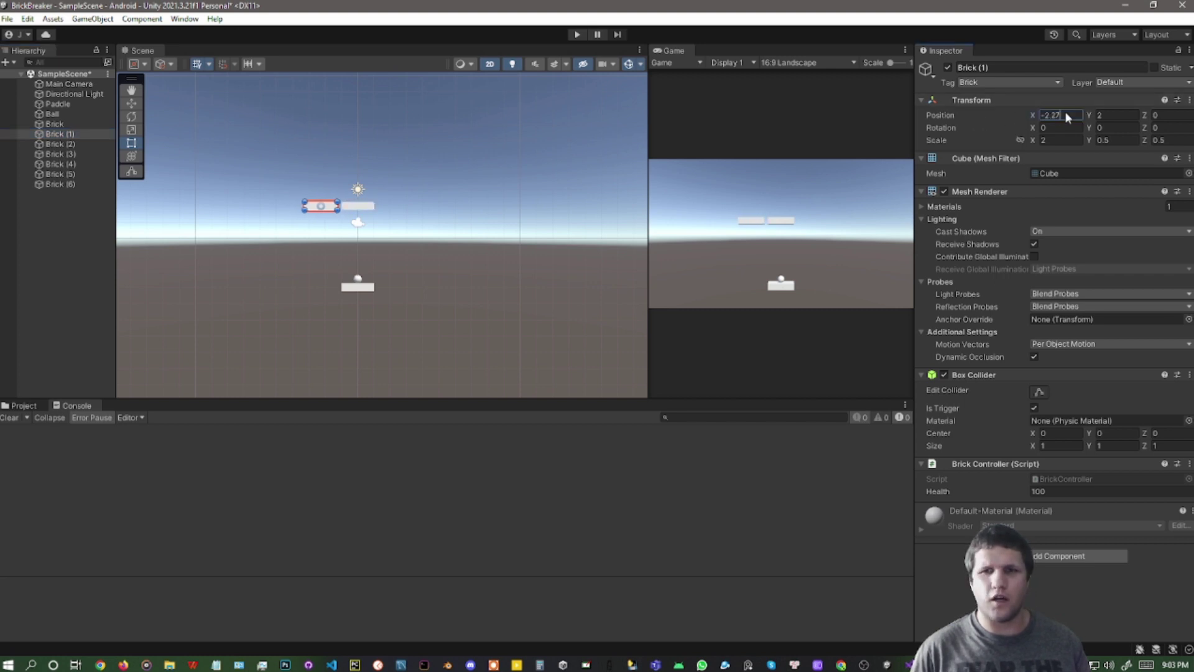
type("-2")
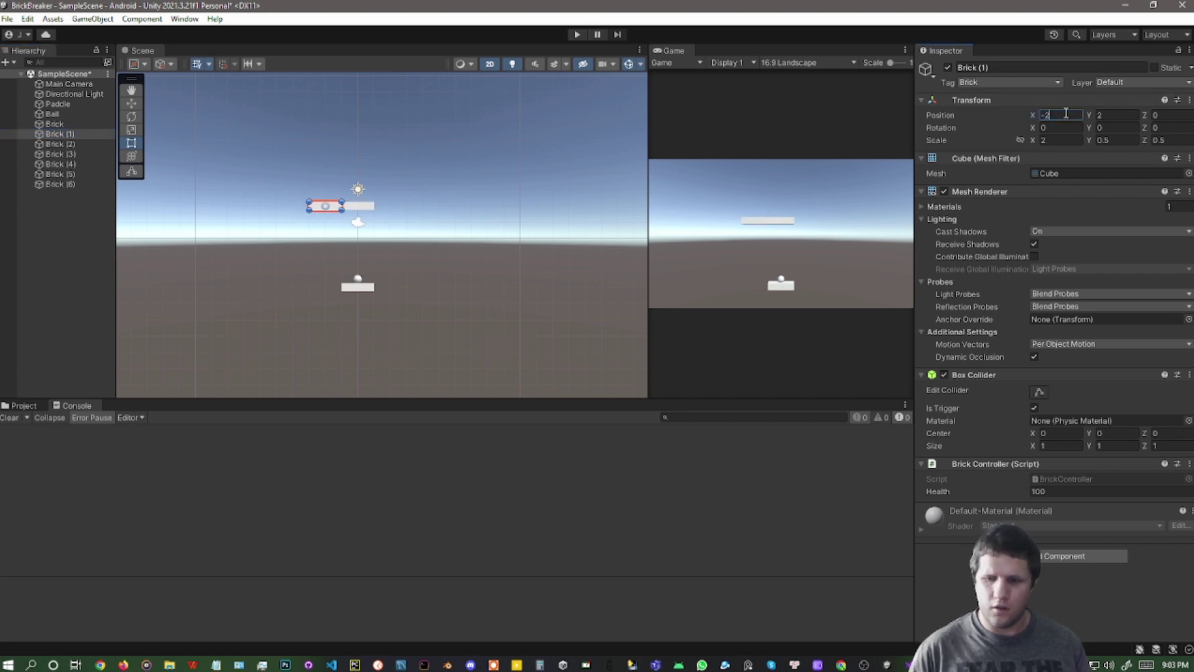
type(".5")
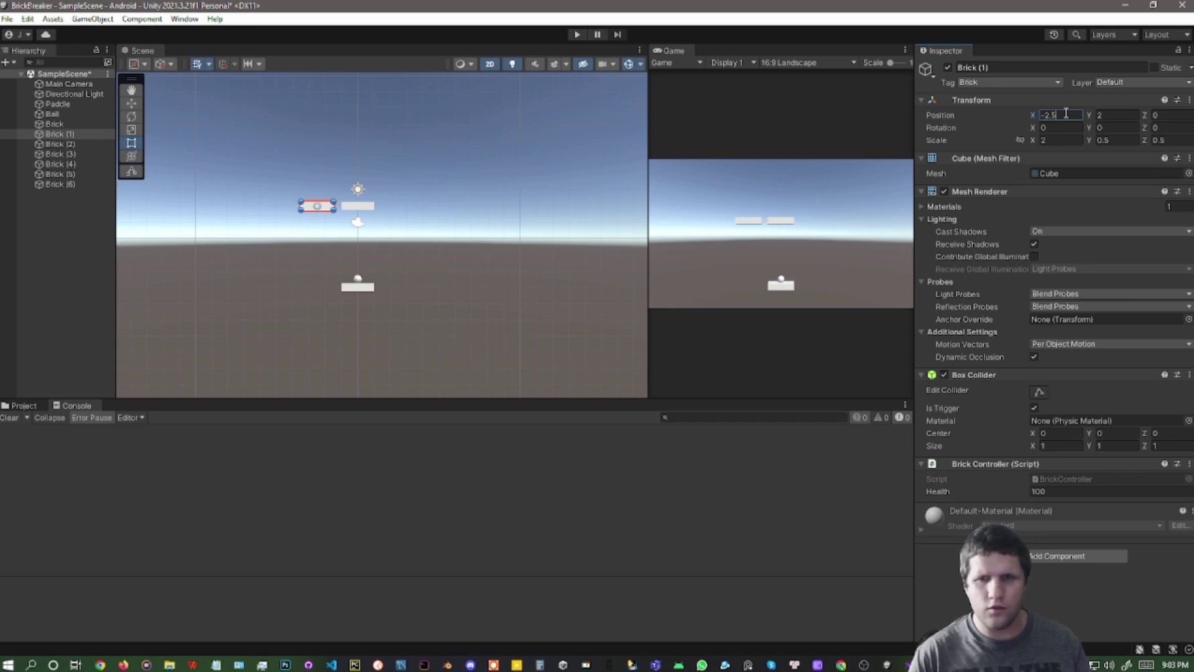
Set the X position of Brick (2) to -5 and of Brick (3) to -7.5
left_click(92, 143)
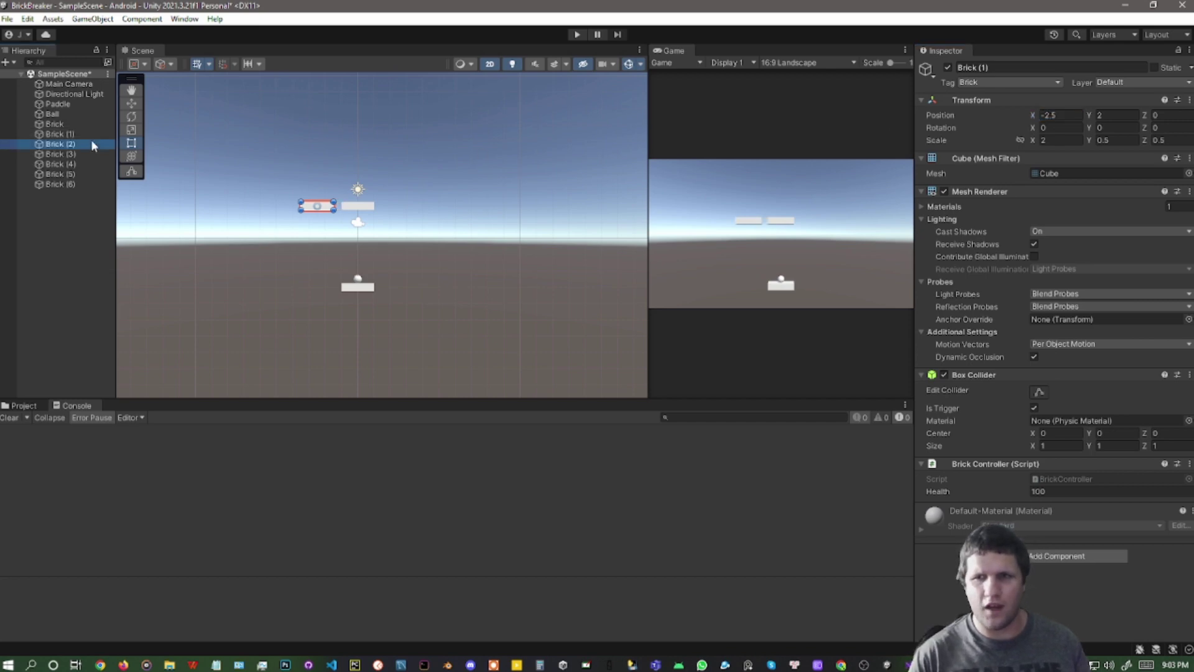
left_click(1068, 115)
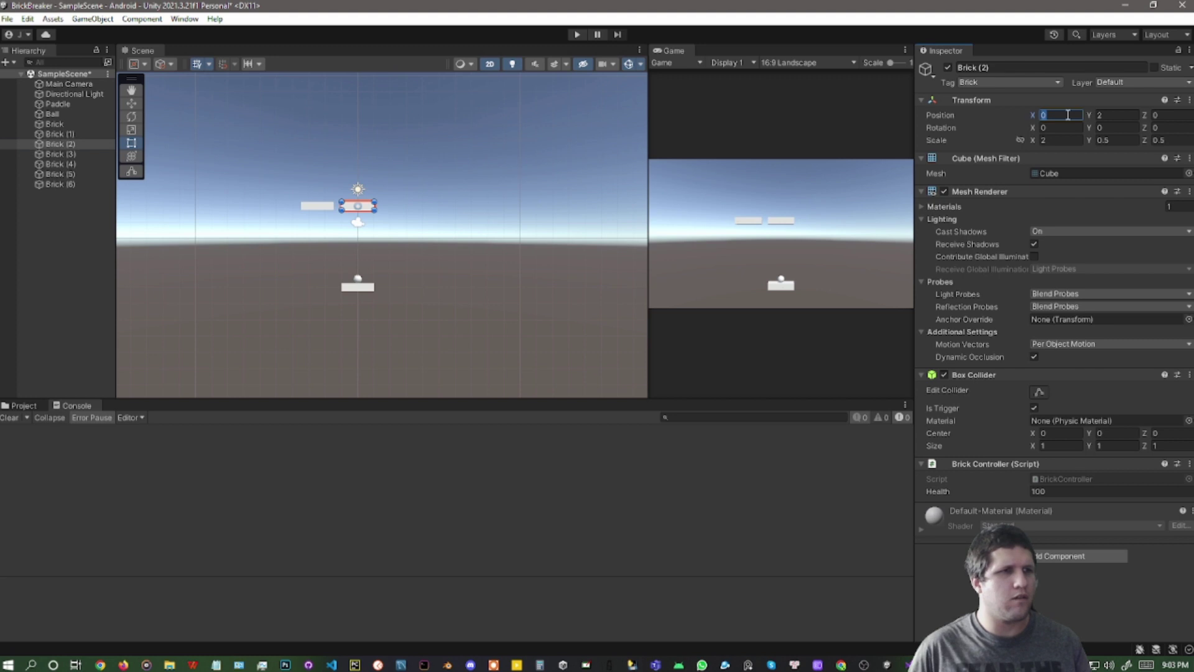
type("-5")
key("Return")
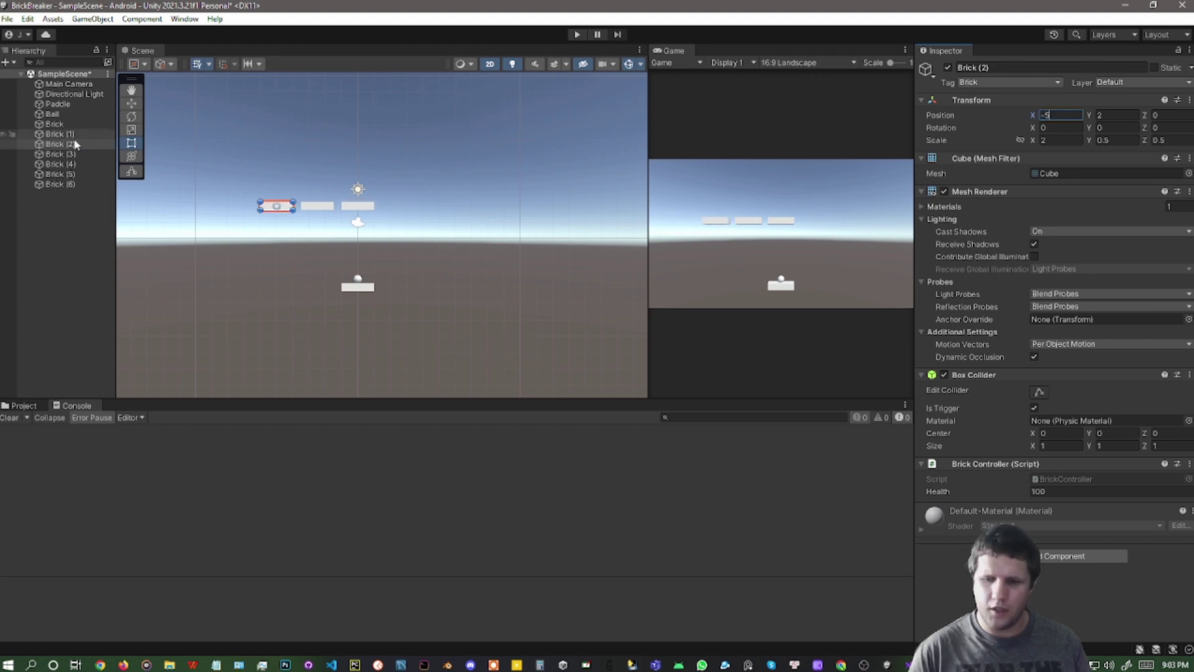
left_click(62, 155)
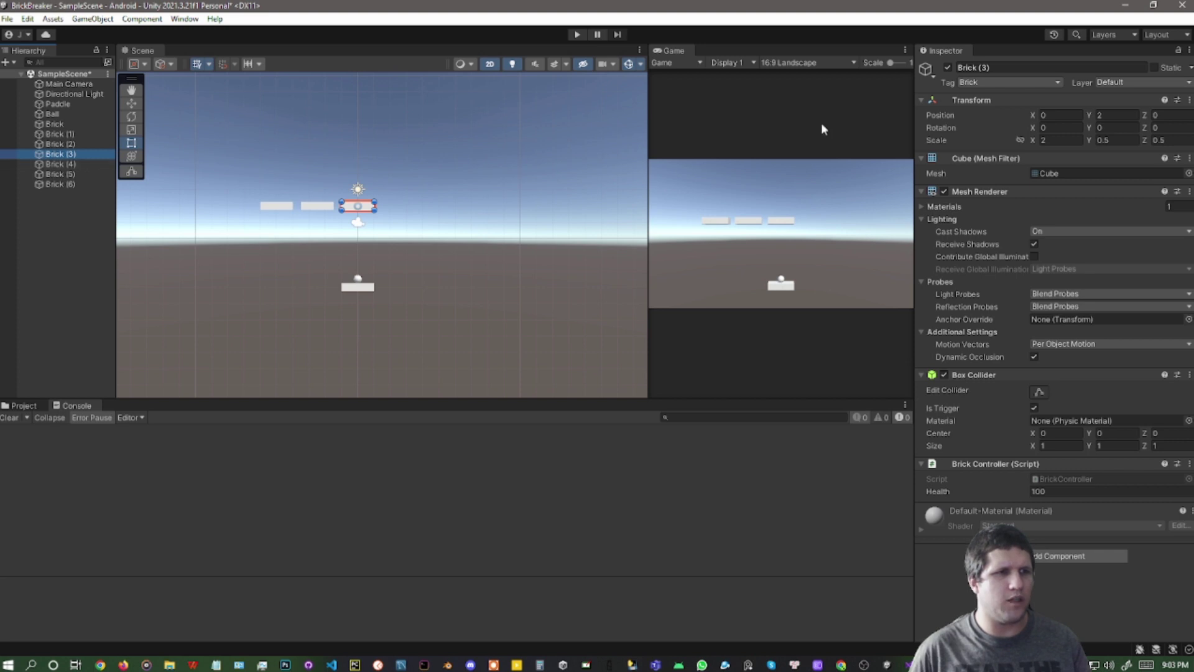
left_click(1066, 116)
type("-")
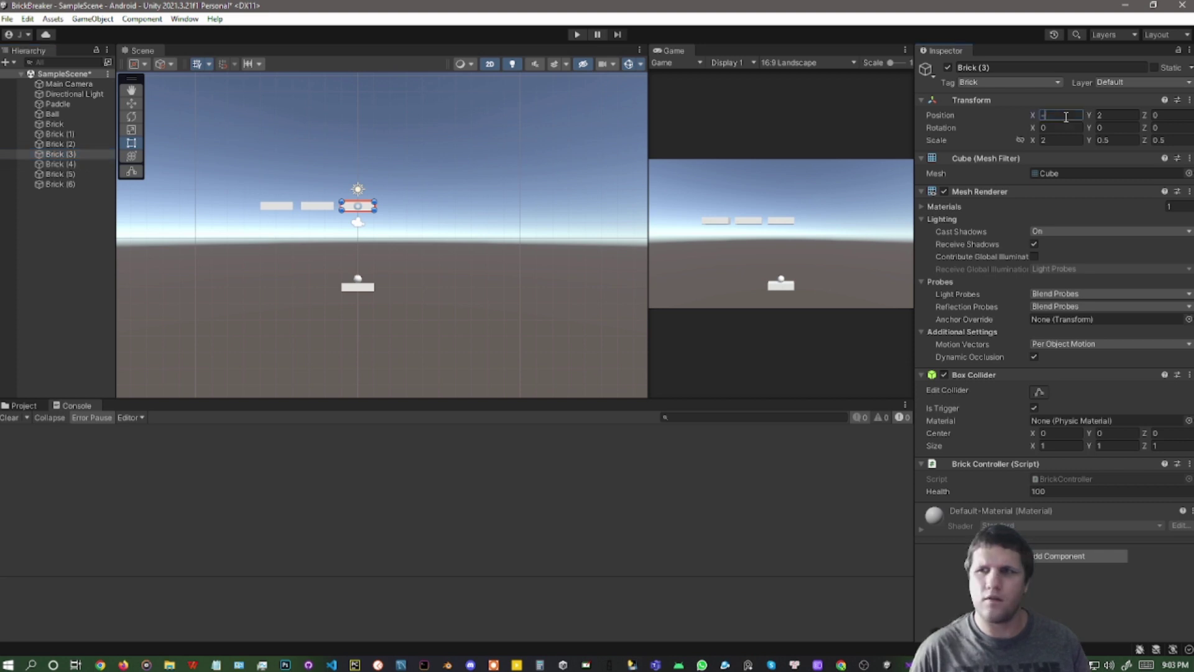
type("7.5")
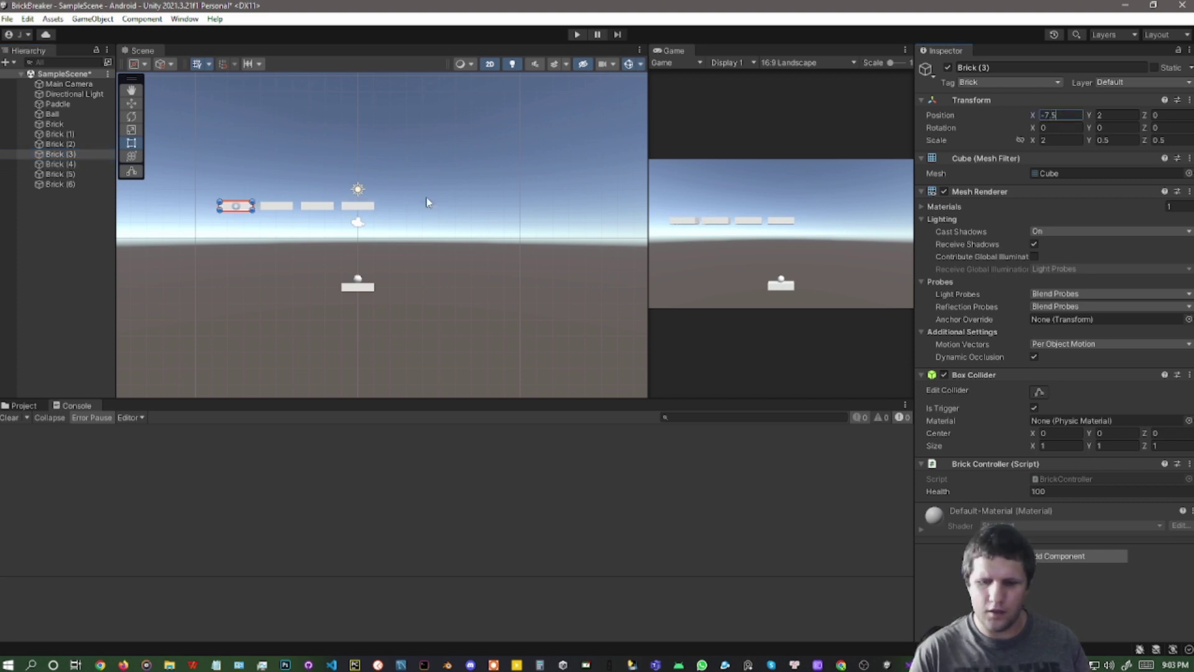
Set the X position of Brick (4) to 2.5 and of Brick (5) to 5
left_click(94, 164)
left_click(1068, 115)
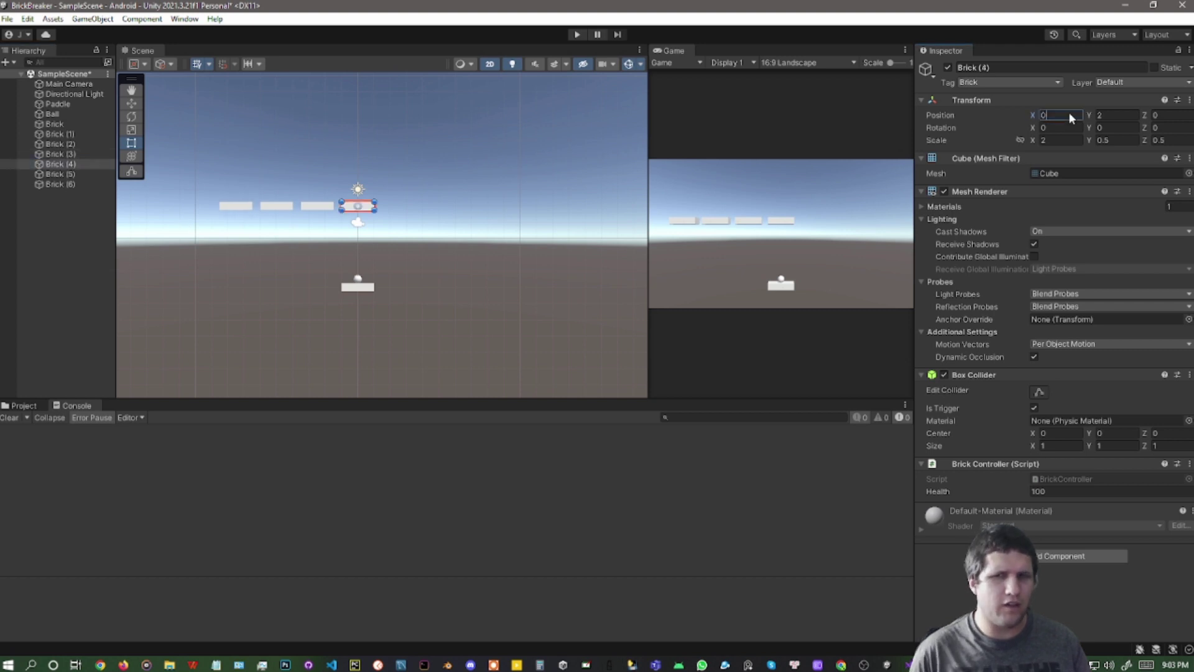
type("2.5")
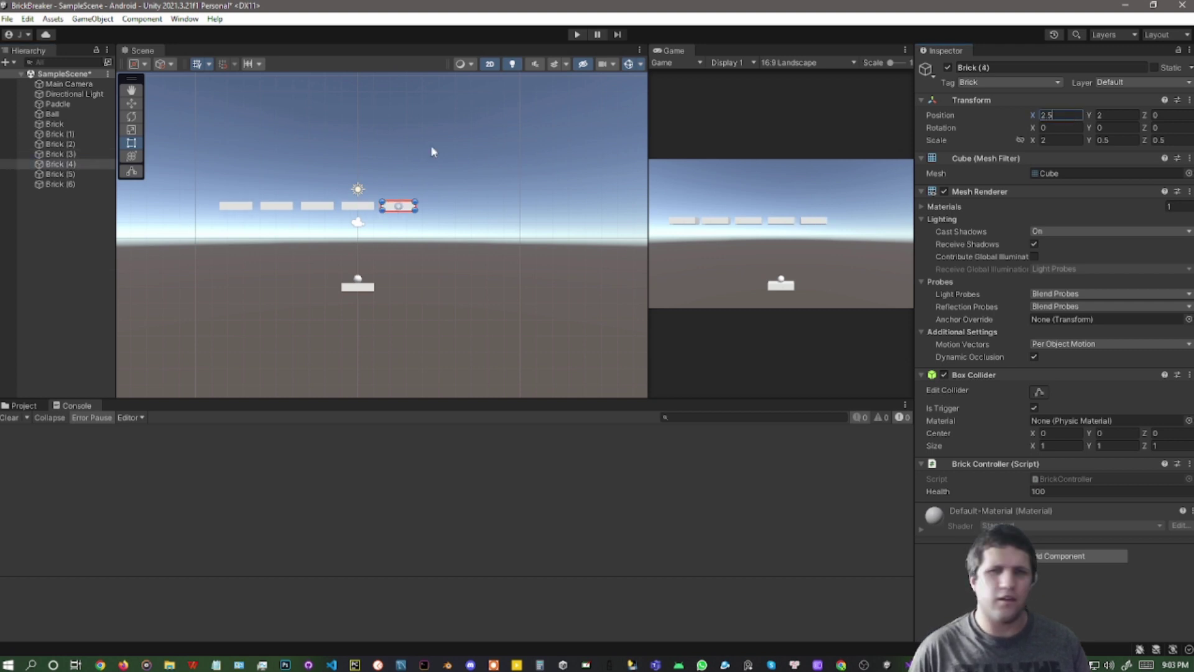
left_click(93, 175)
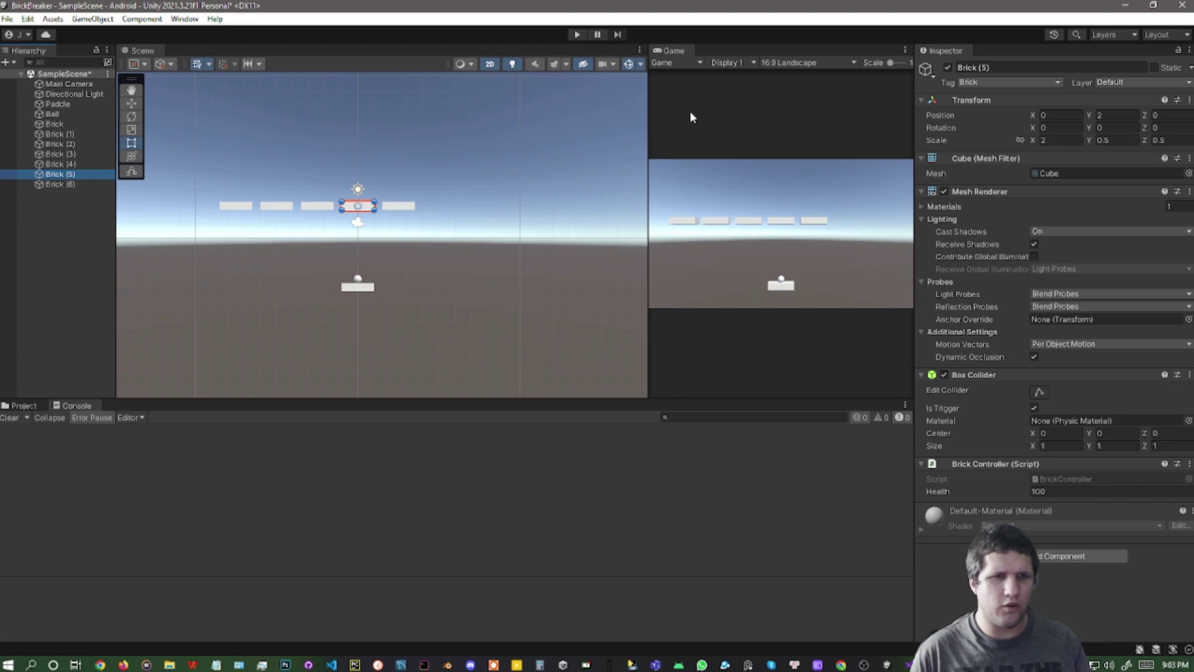
left_click(1048, 117)
type("5")
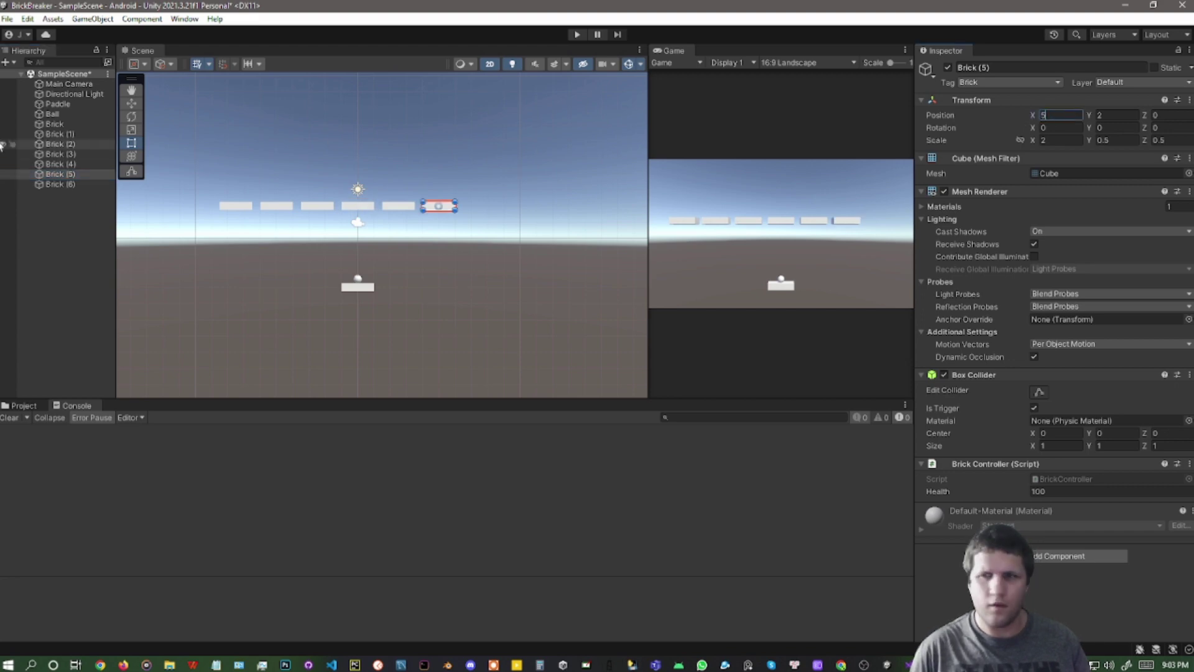
Set the X position of Brick (6) to 7.5
left_click(59, 185)
left_click(1052, 115)
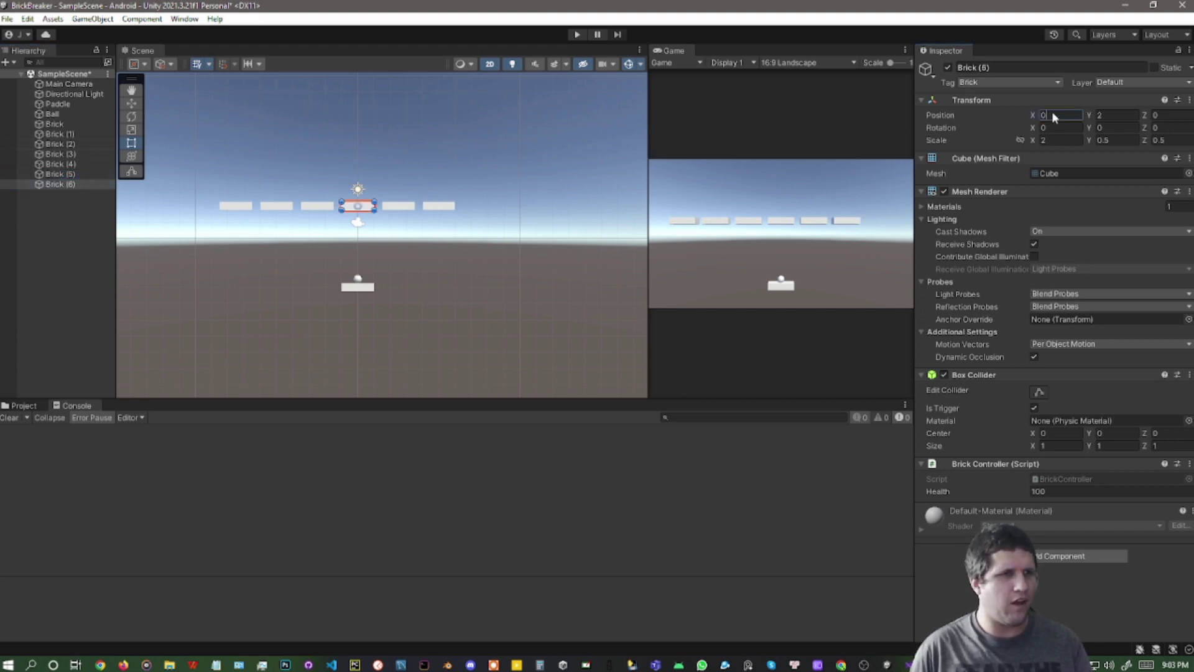
type("7.5")
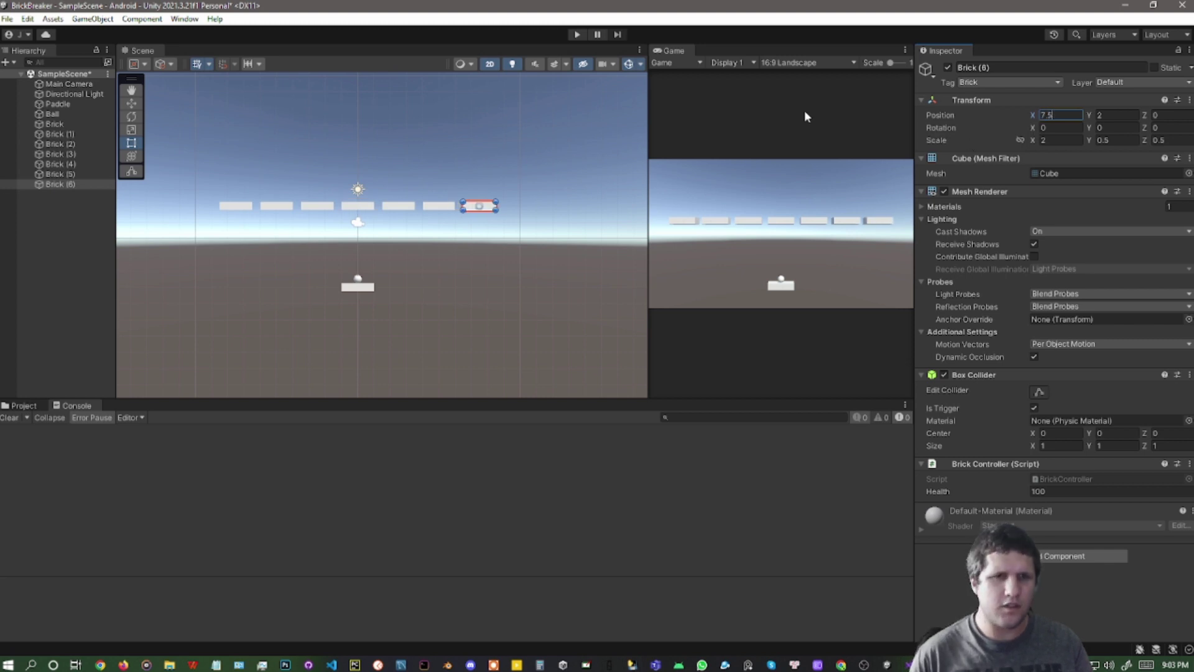
Play-test the game twice with the full brick row, stop it and save the scene
left_click(574, 34)
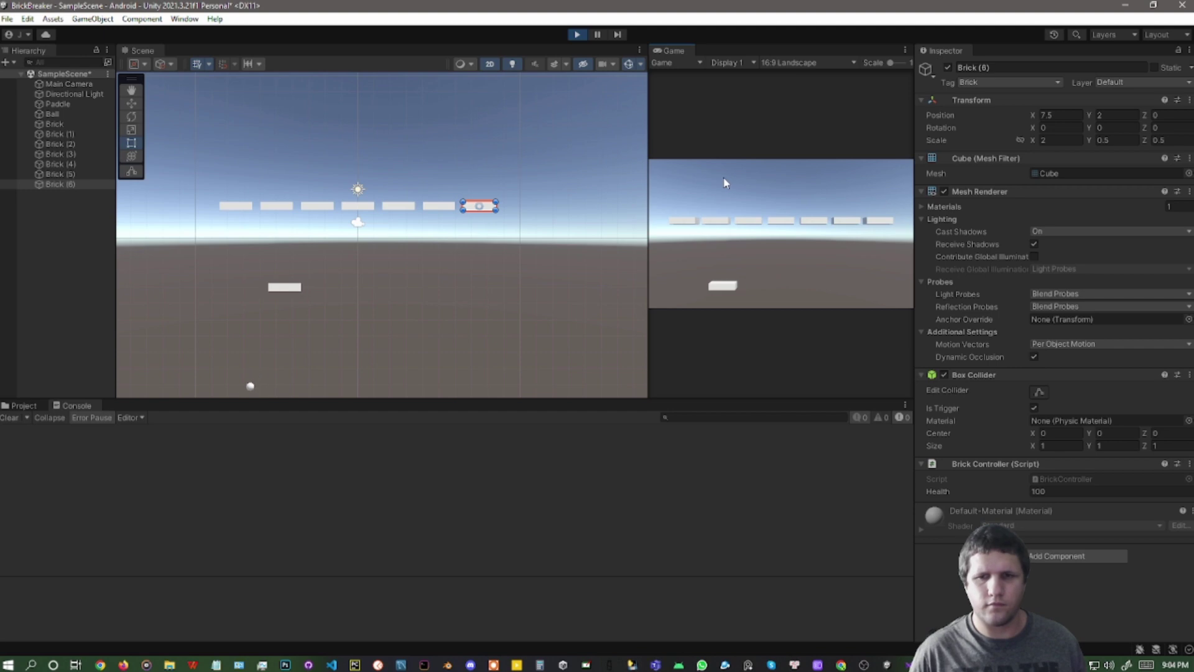
left_click(574, 36)
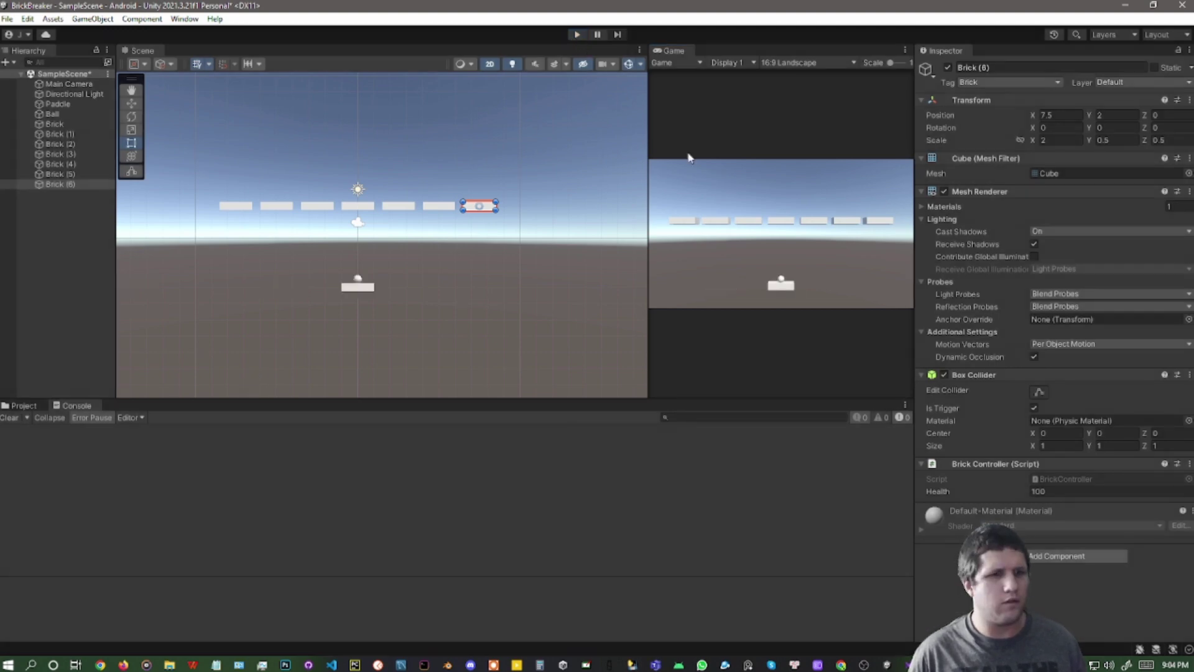
left_click(579, 35)
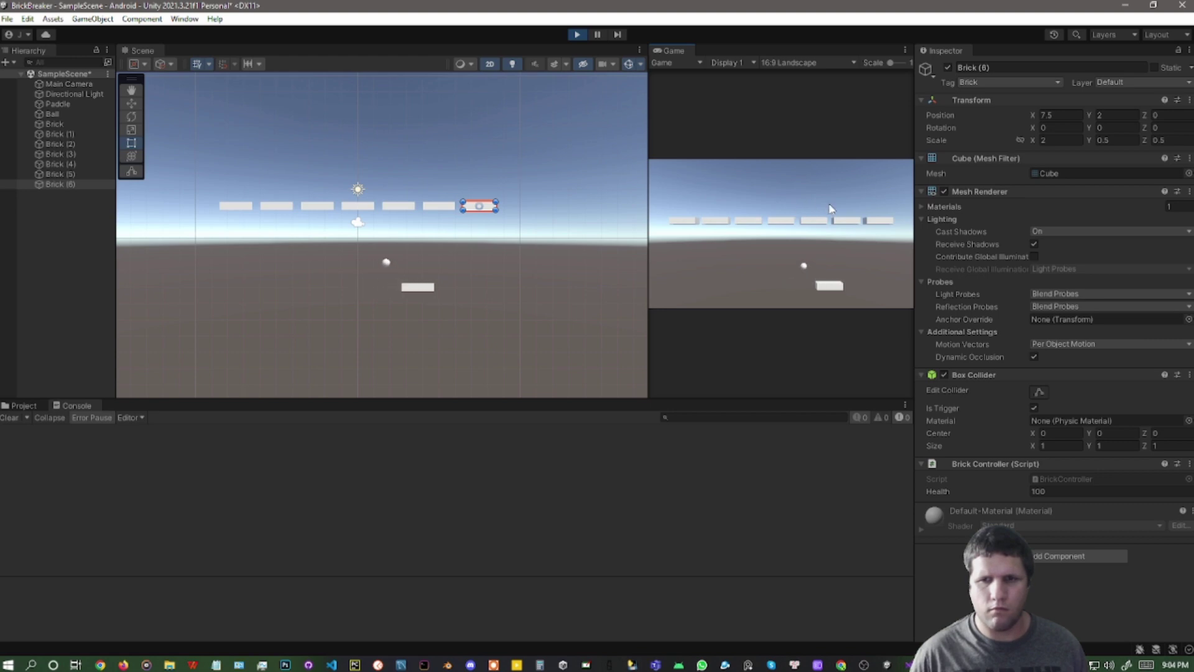
left_click(576, 34)
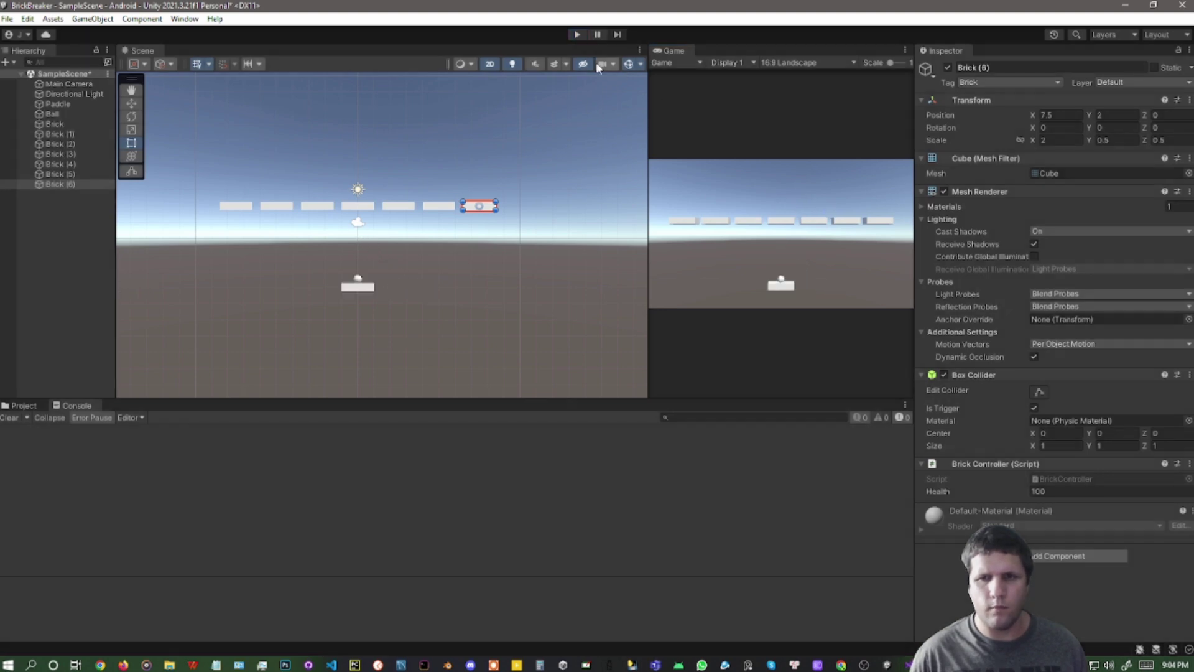
key("ctrl+s")
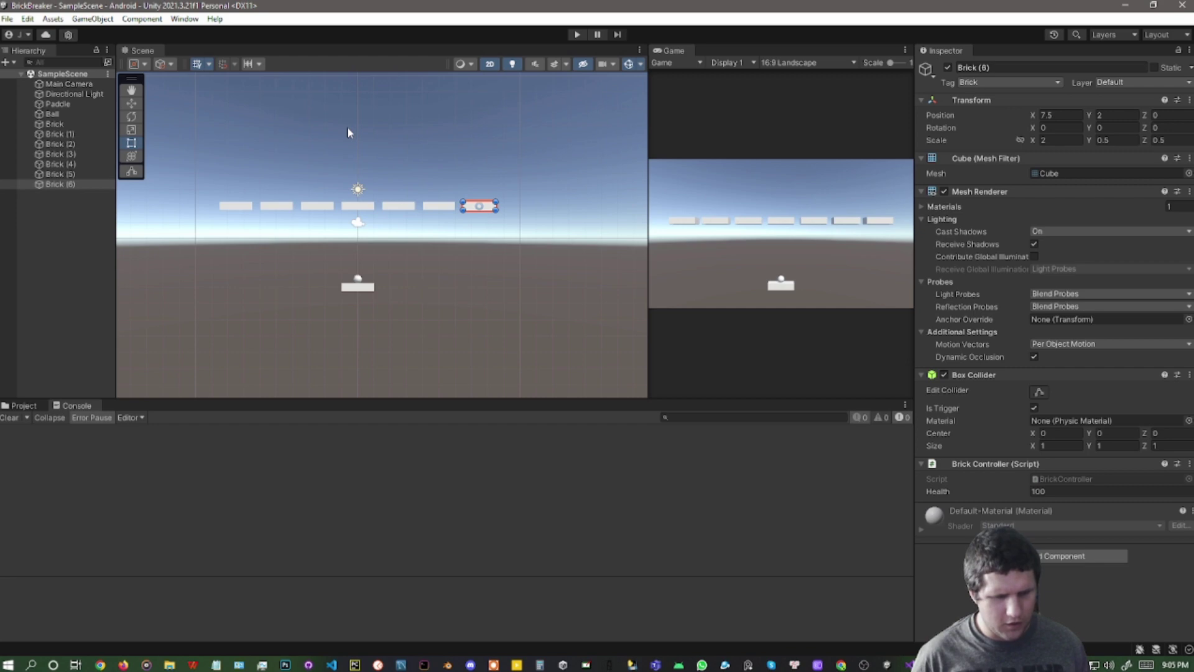
Select the Ball, switch to Visual Studio and examine the velocity calculation in BallController's Update method
left_click(52, 113)
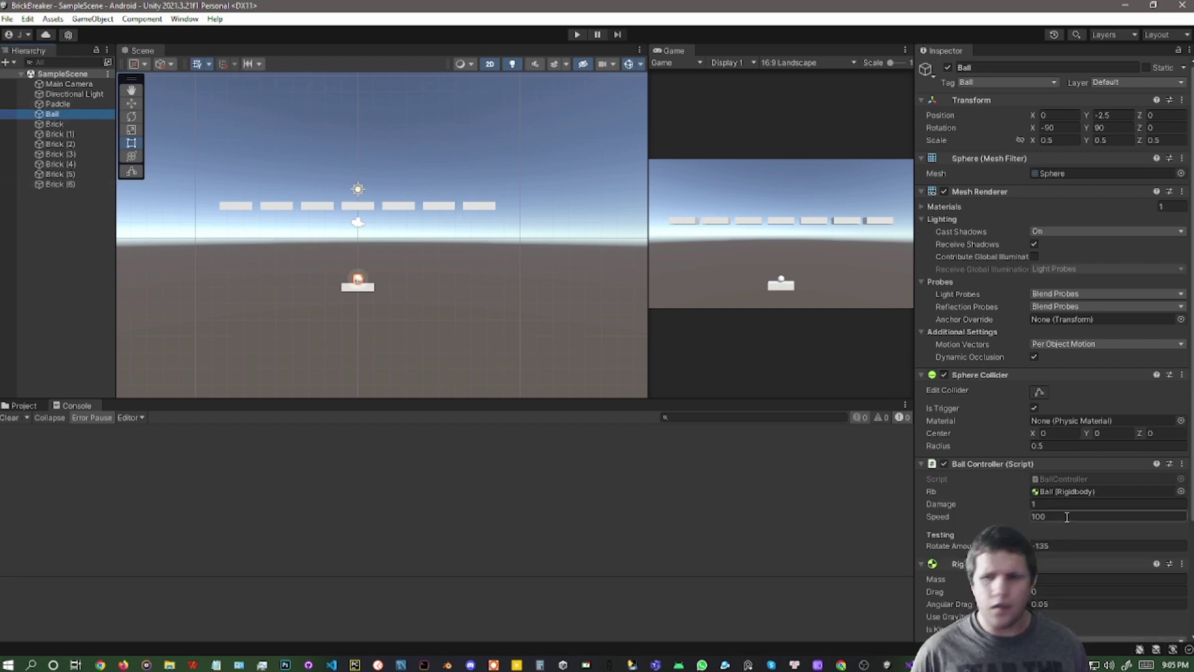
key("alt+Tab")
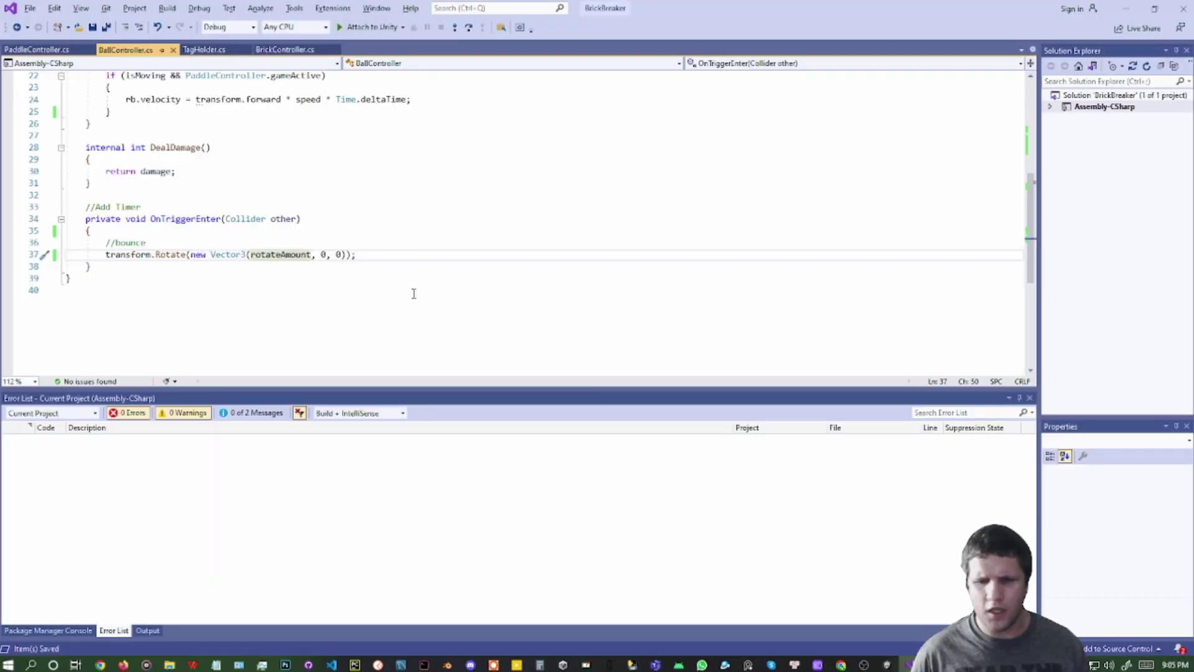
scroll(411, 291, "up", 4)
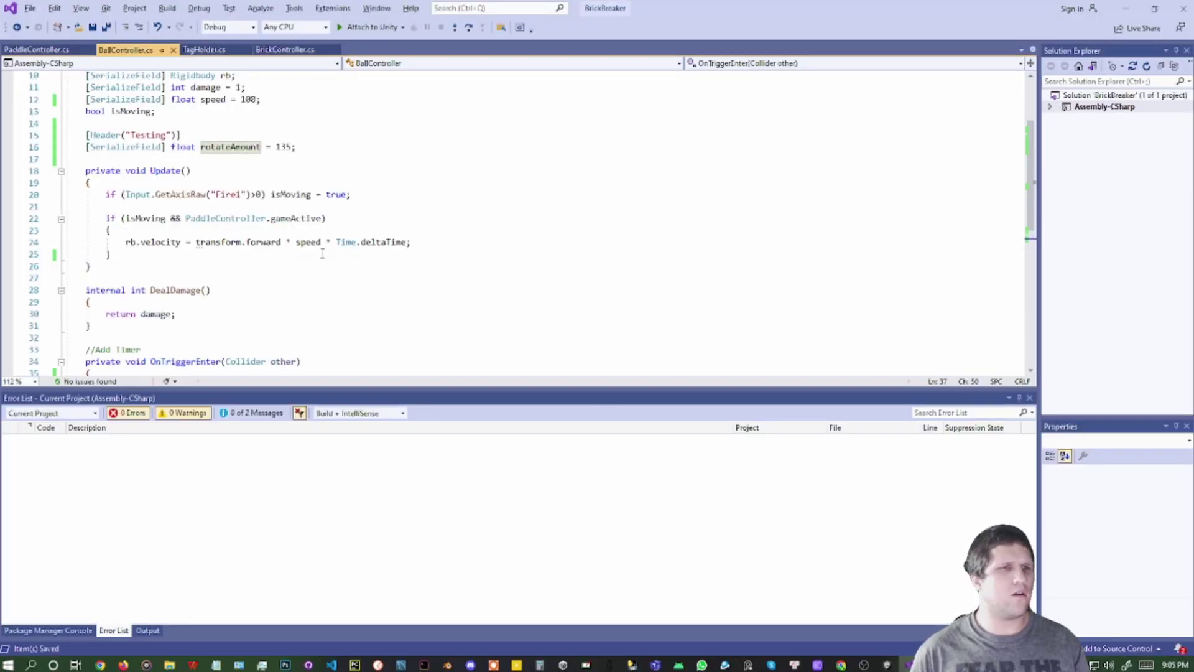
left_click(250, 241)
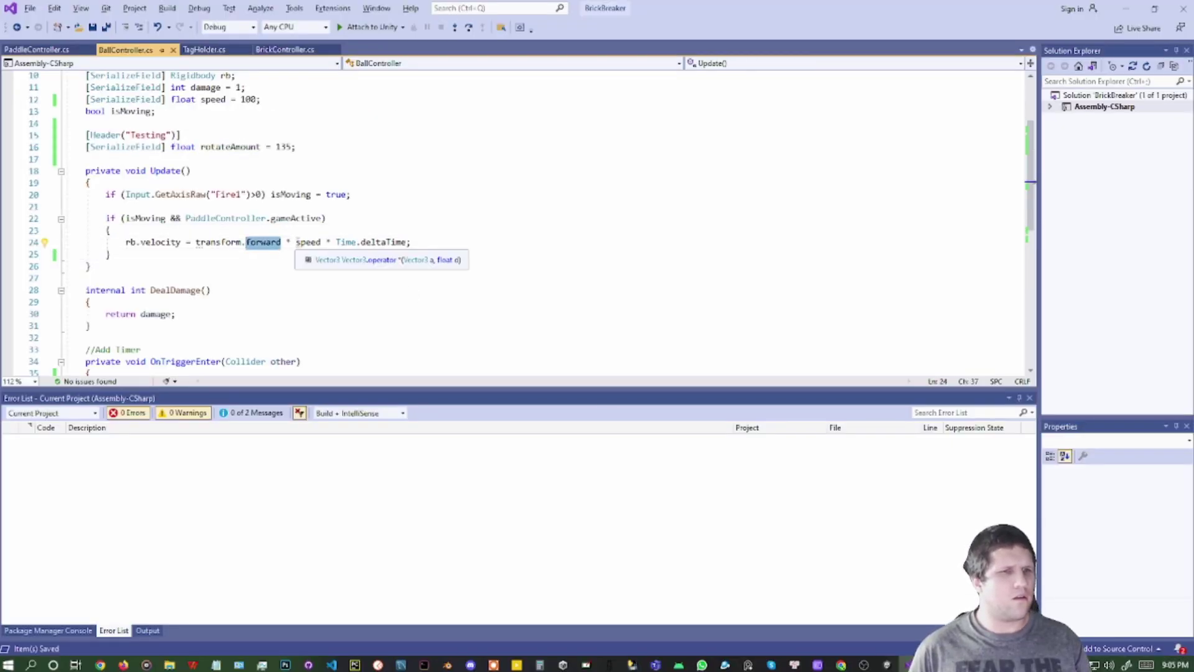
double_click(307, 242)
left_click_drag(361, 242, 386, 242)
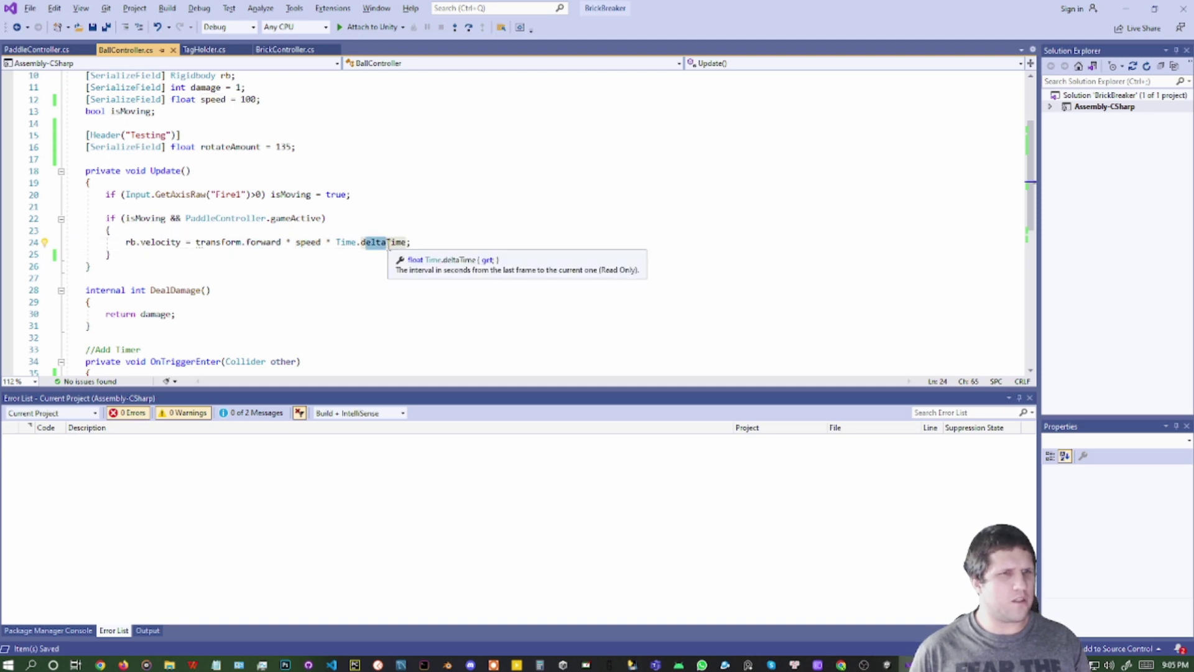
key("alt+Tab")
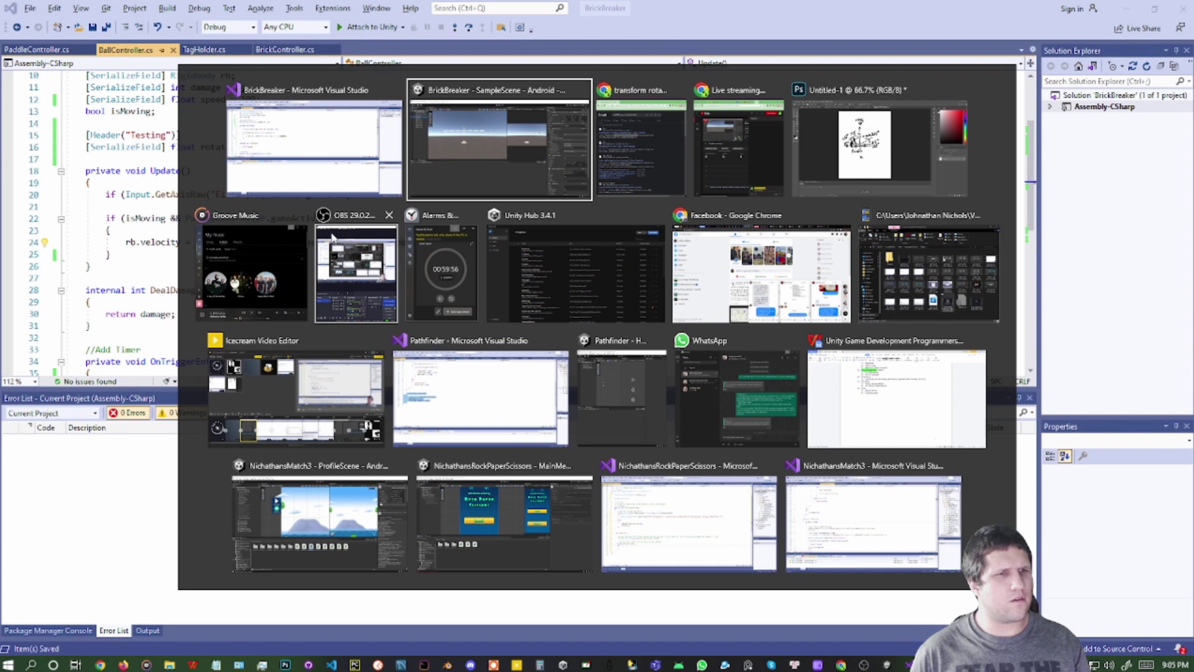
key("Escape")
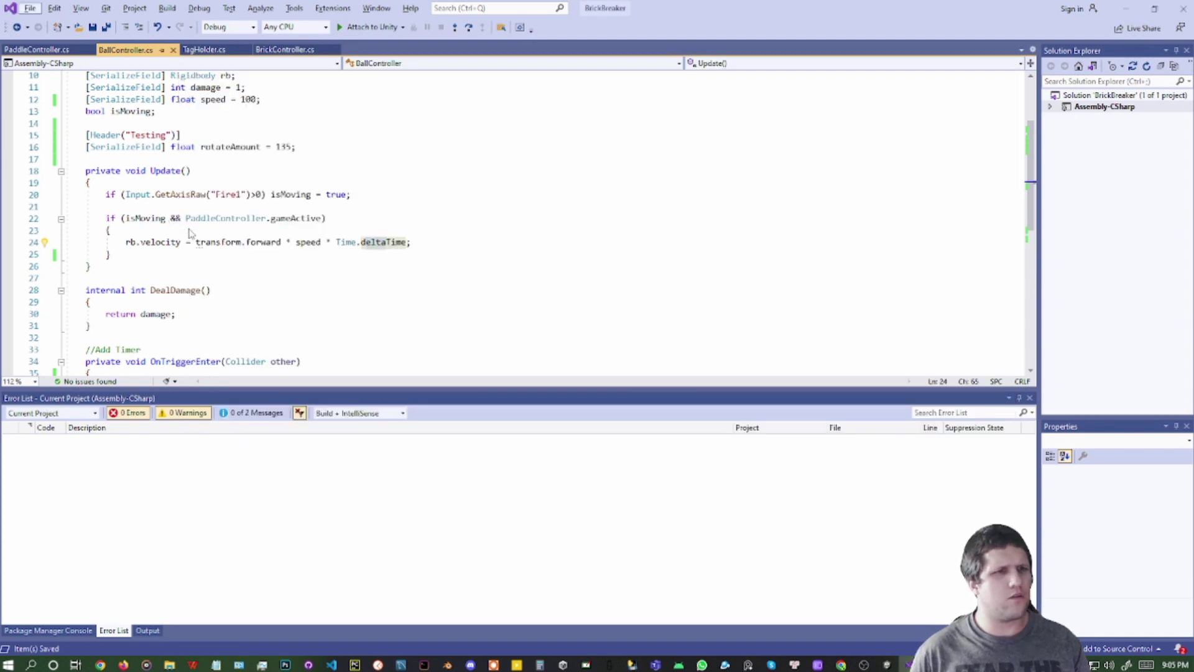
Change the rb.velocity assignment operator in Update to += and save the BallController script
left_click(222, 239)
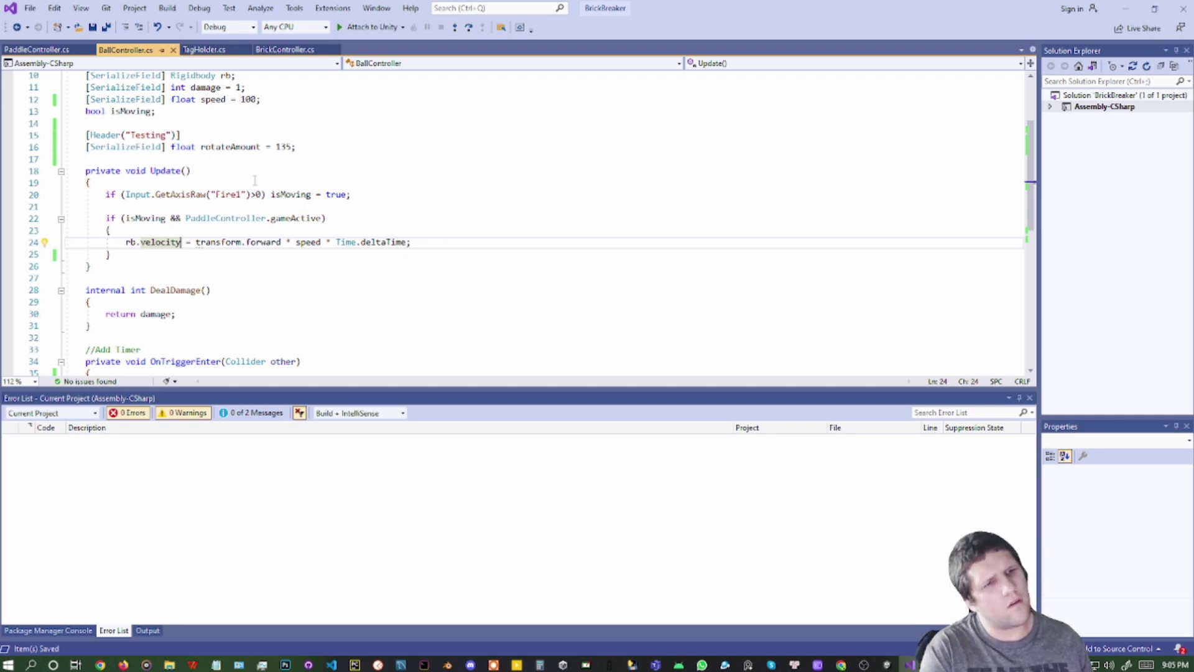
key("Right")
type("+")
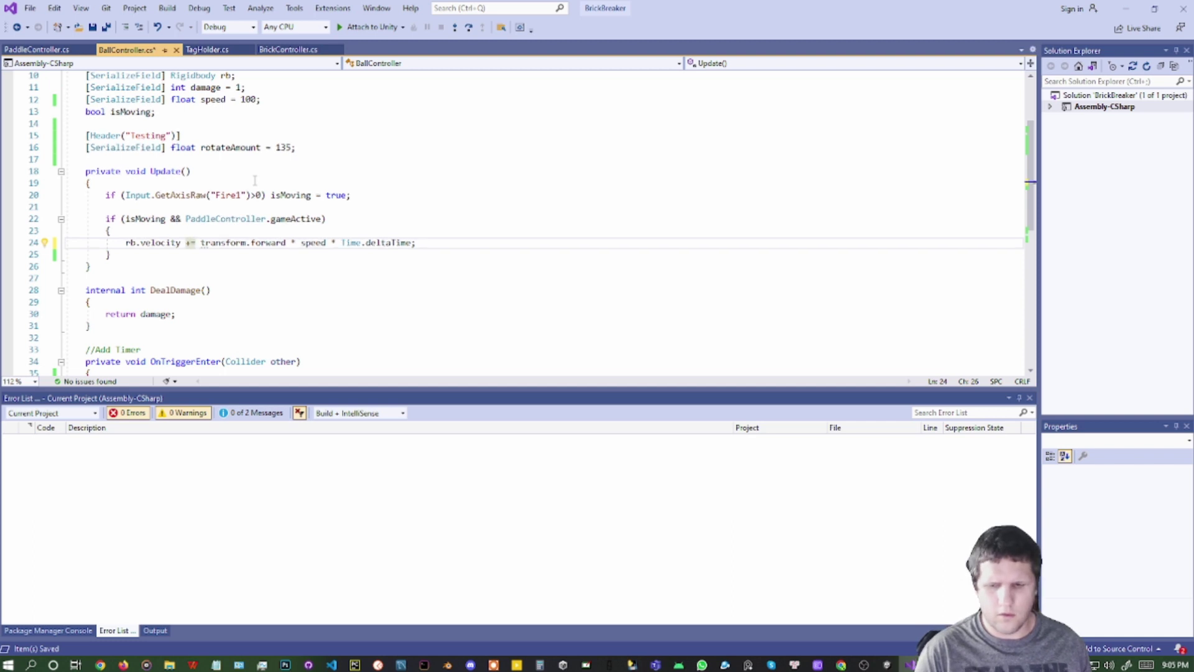
key("ctrl+s")
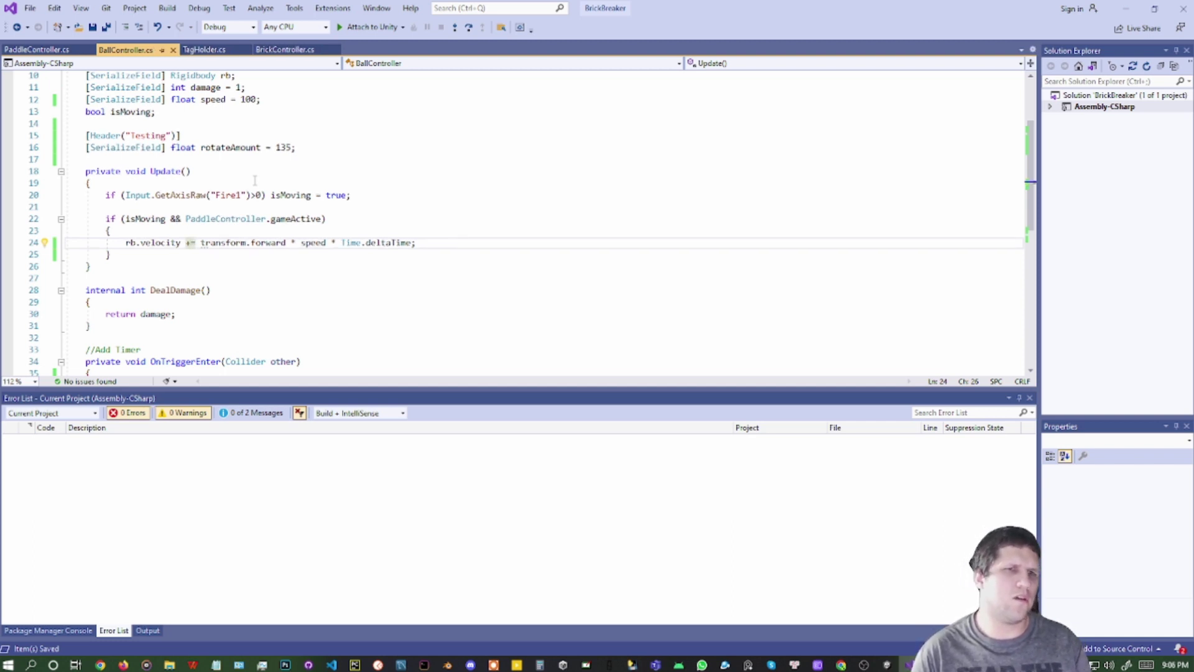
Switch to the Unity editor, play-test the ball's movement twice with the += velocity code and stop the game
key("alt+Tab")
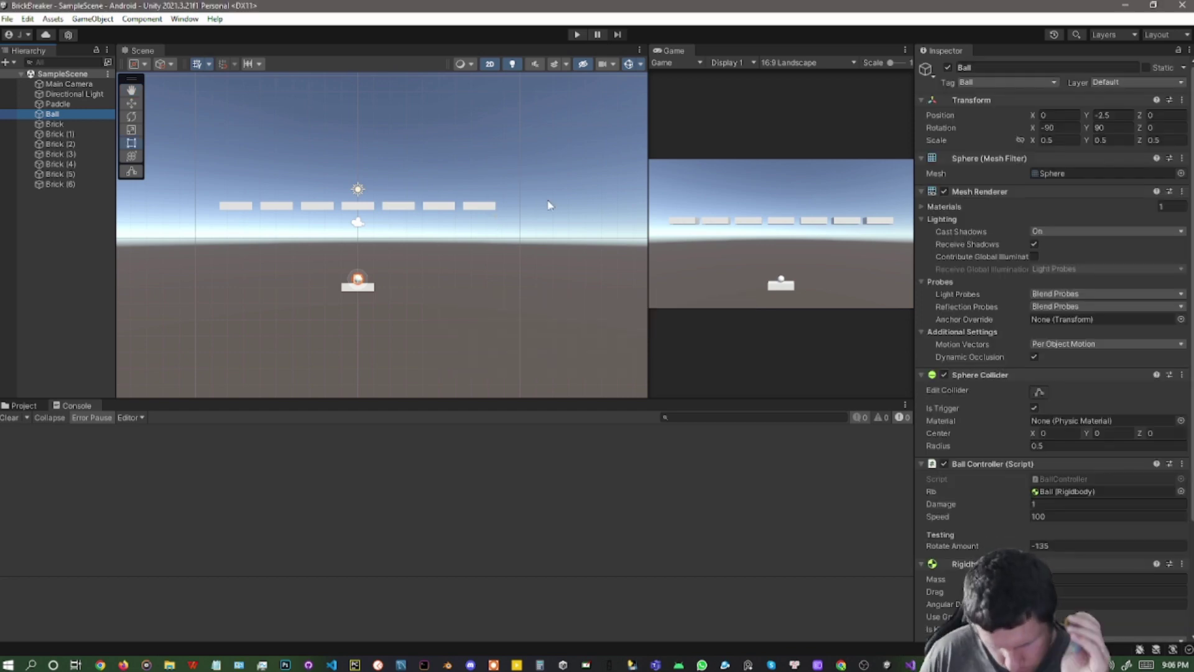
left_click(577, 34)
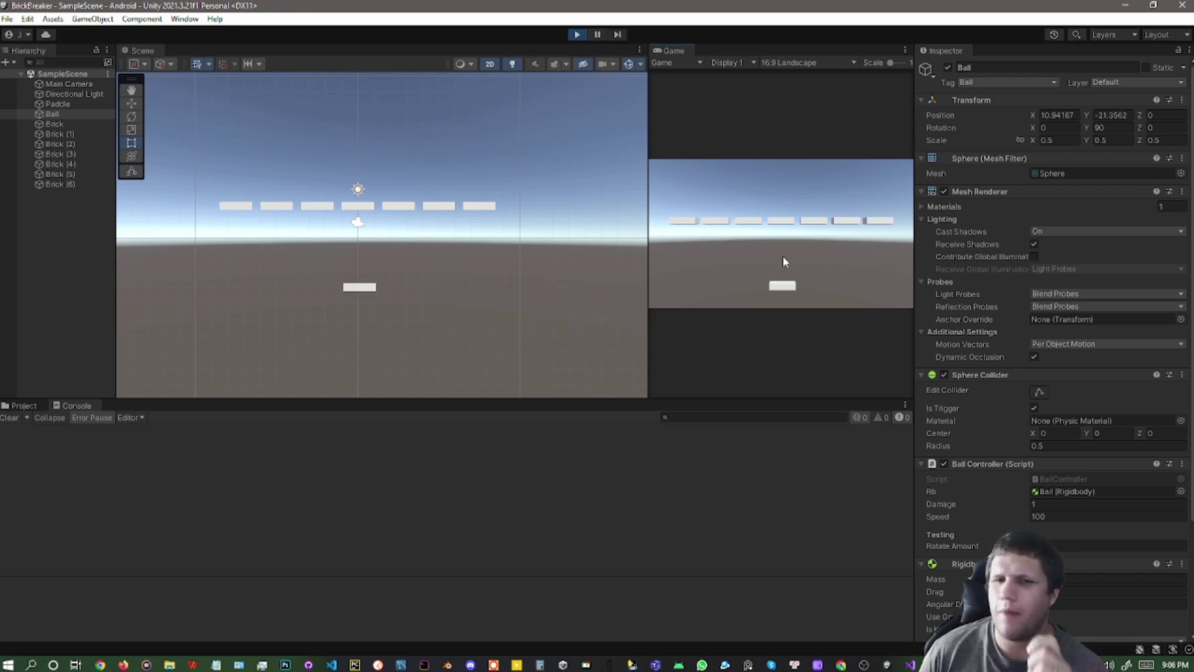
left_click(580, 34)
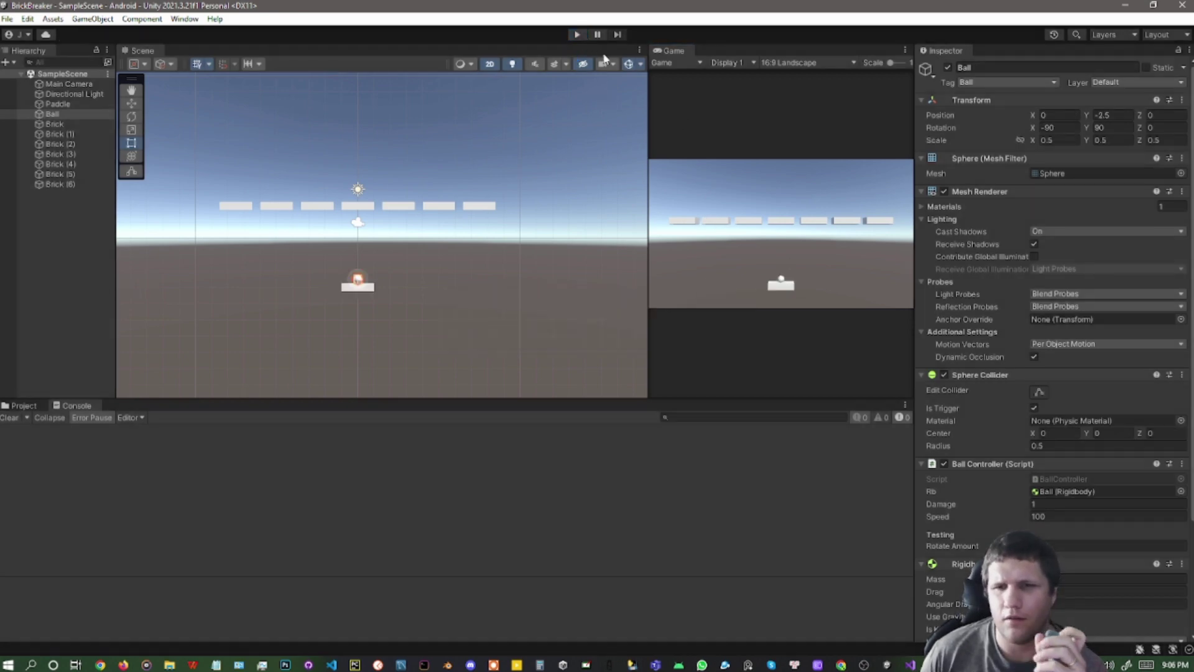
left_click(578, 35)
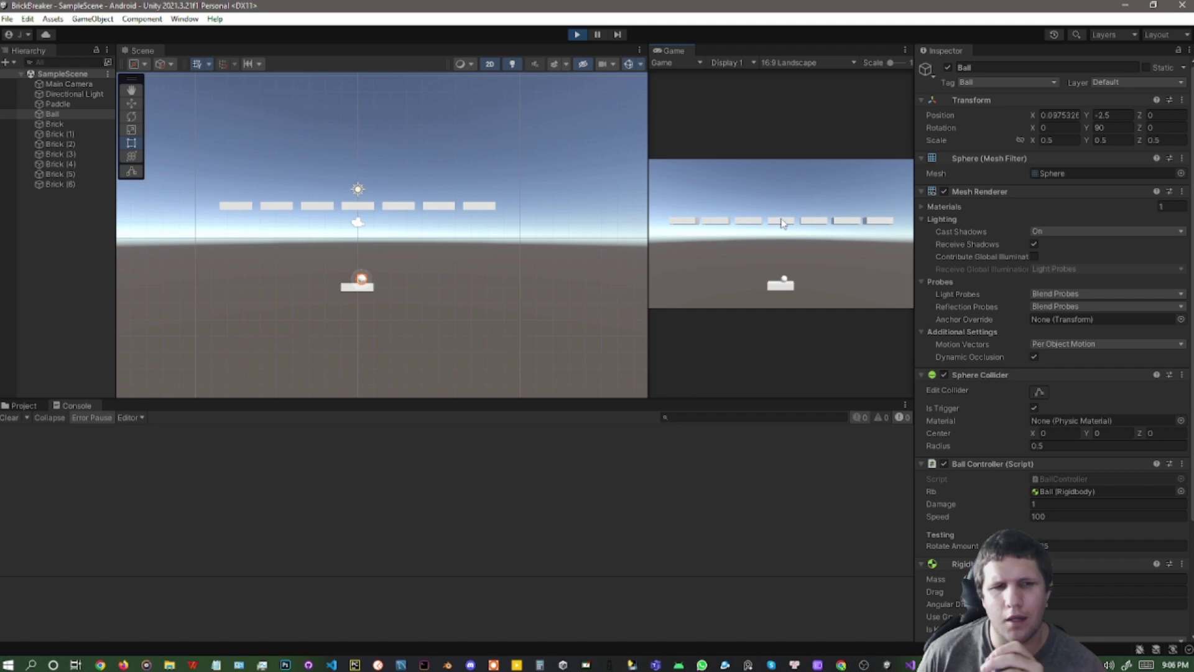
left_click(580, 35)
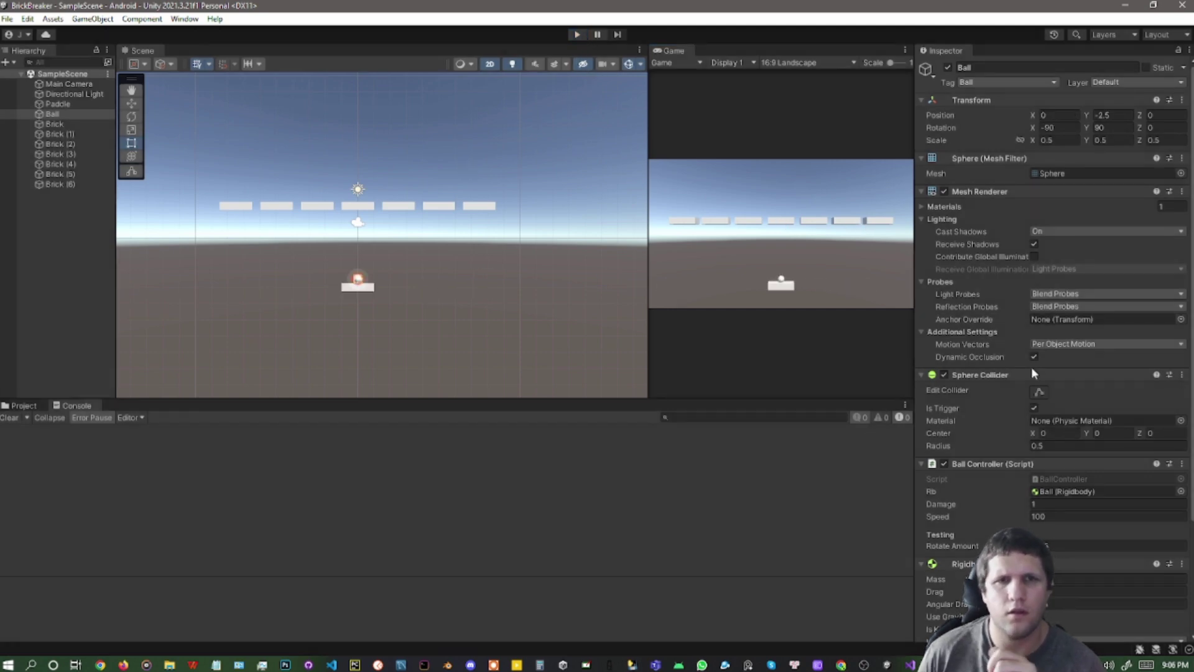
Set the Ball's Speed to 1, save the scene and play-test the ball's movement
left_click(1047, 516)
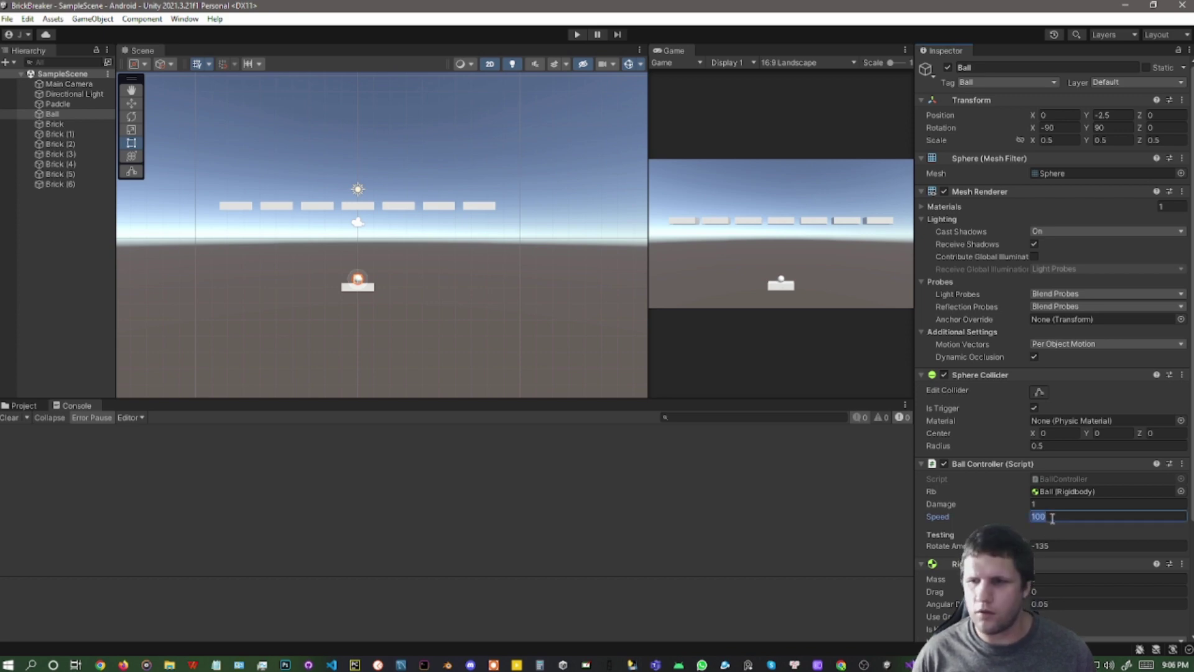
type("1")
key("ctrl+s")
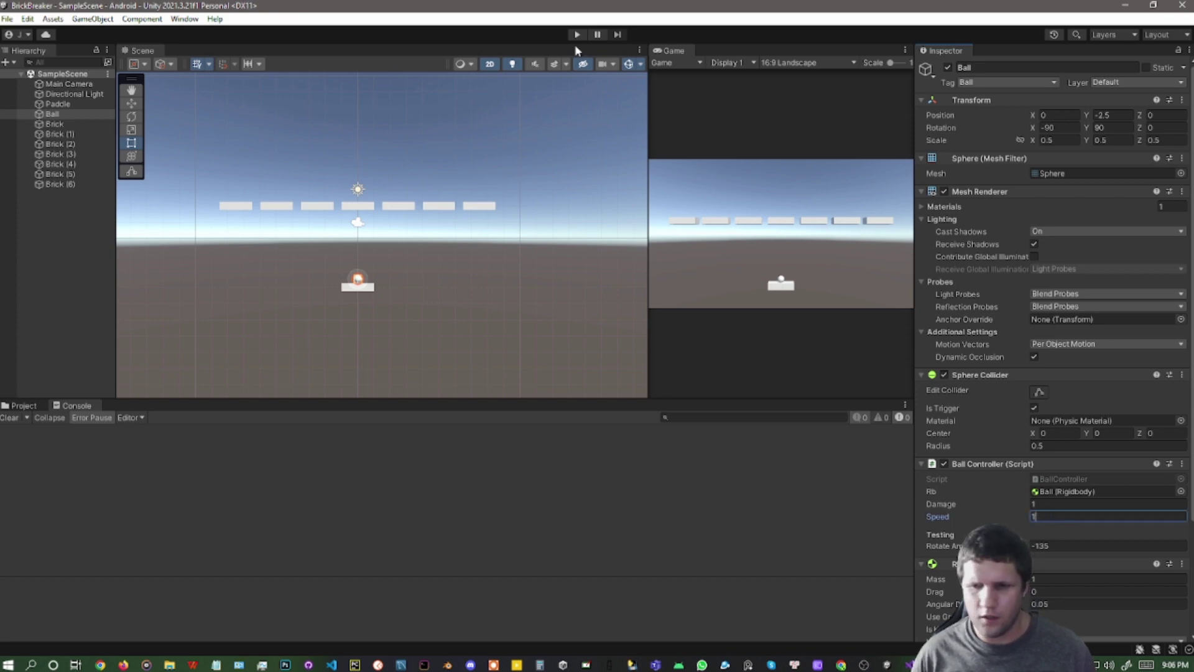
left_click(575, 36)
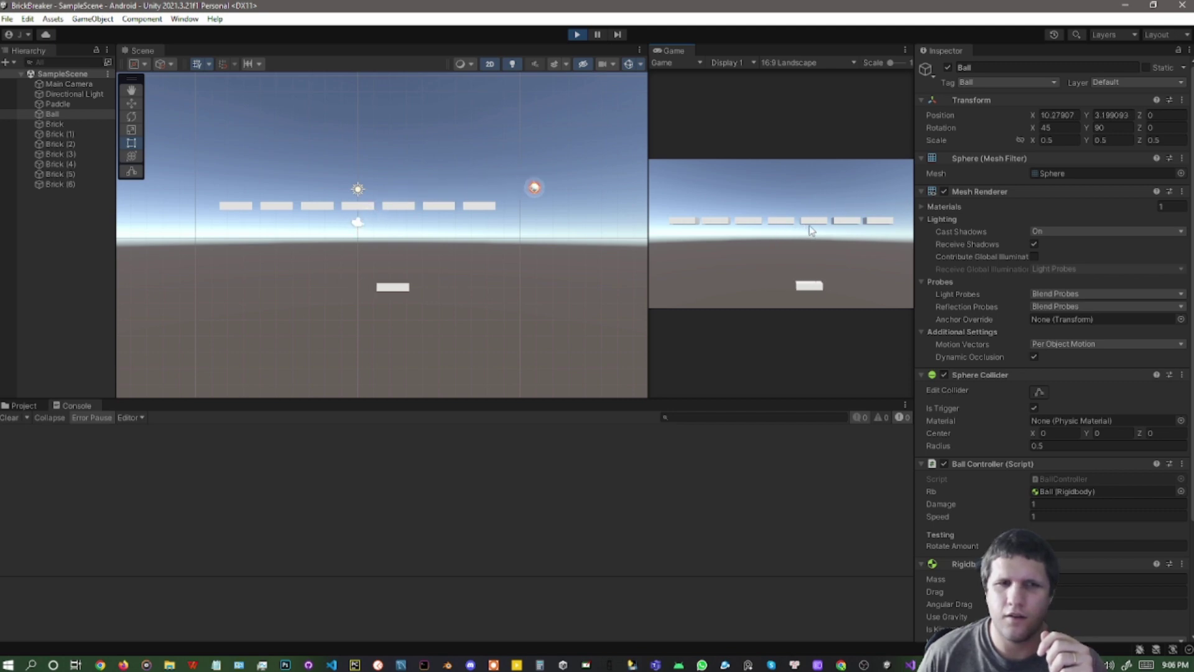
left_click(582, 35)
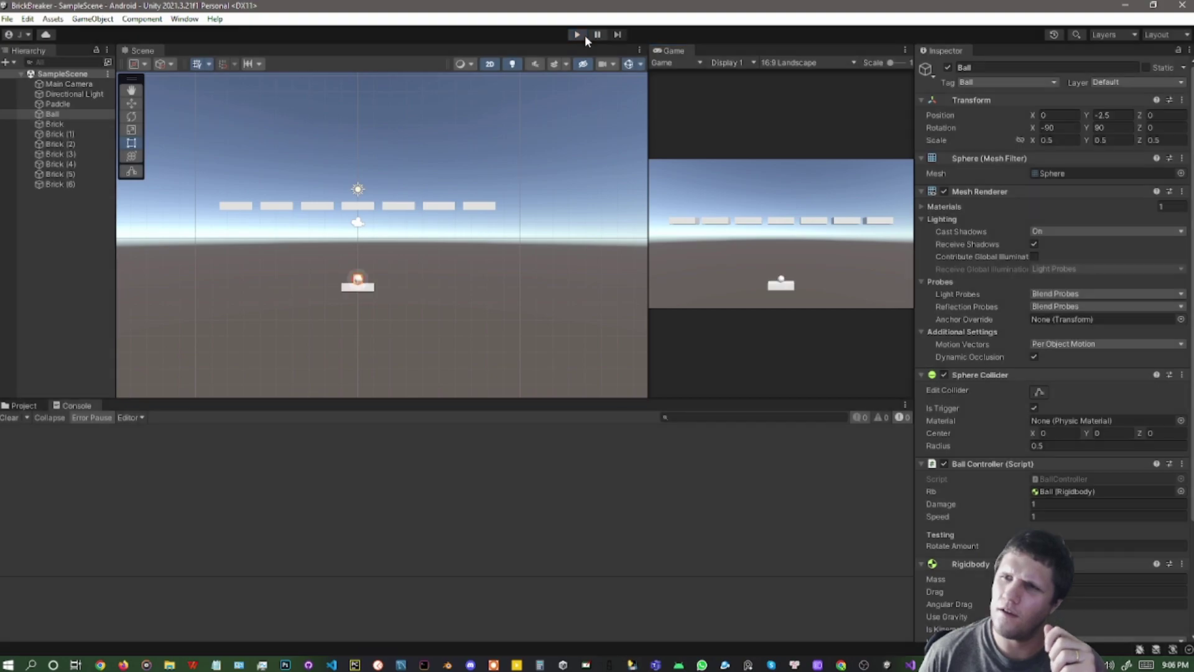
Switch to Visual Studio, examine the Rigidbody members available for rb on a temporary line in Update's movement block, and remove that line
key("alt+Tab")
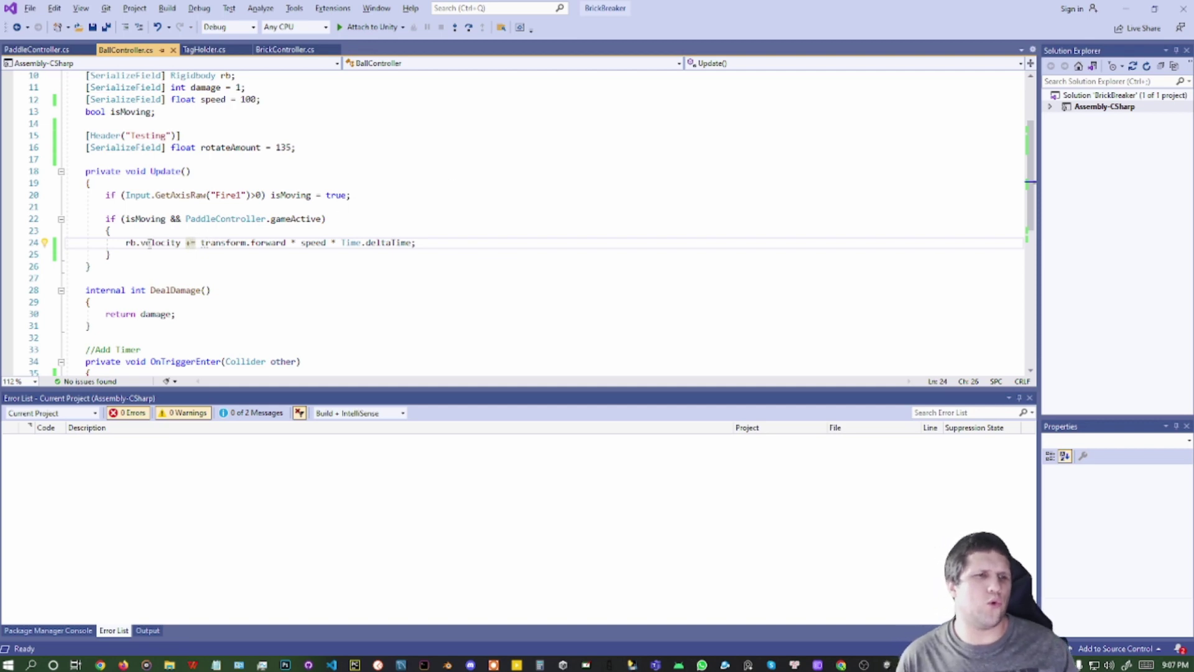
left_click(149, 233)
key("Return")
type("rb.")
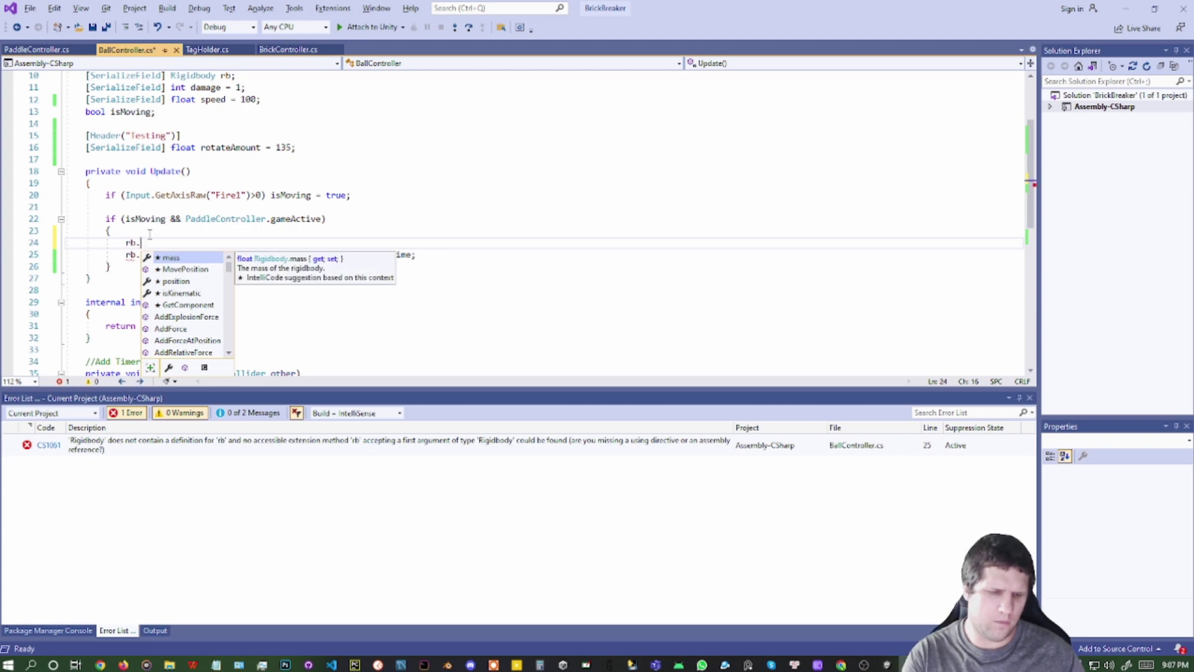
key("Down")
key("Down")
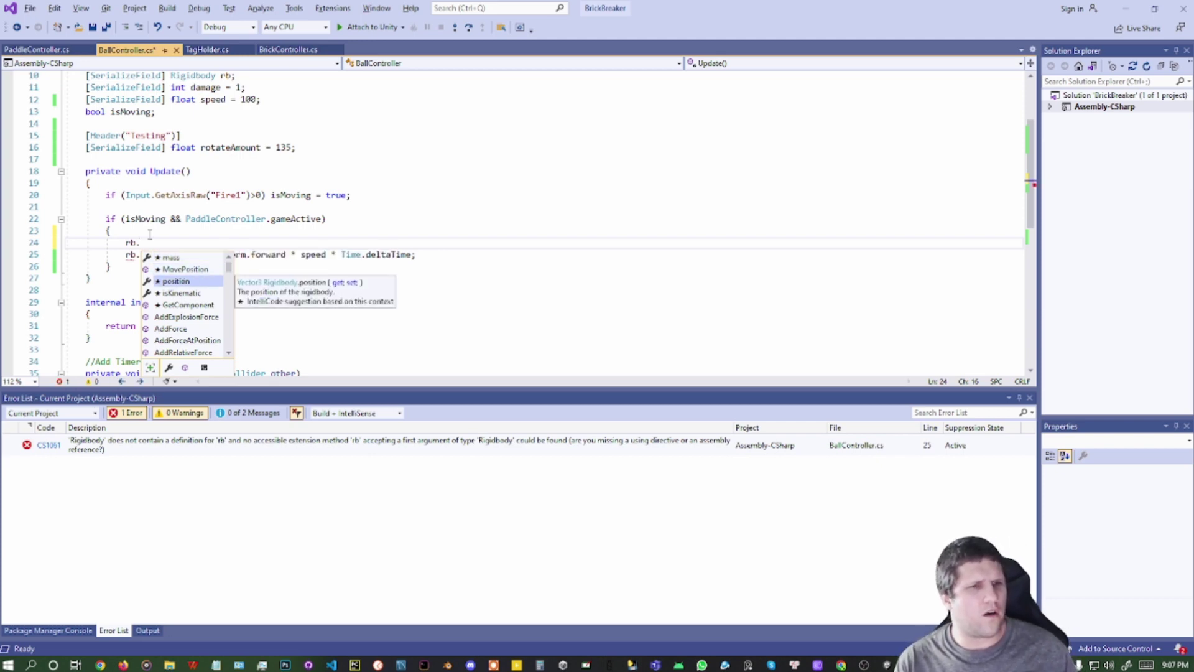
key("Down")
key("Down")
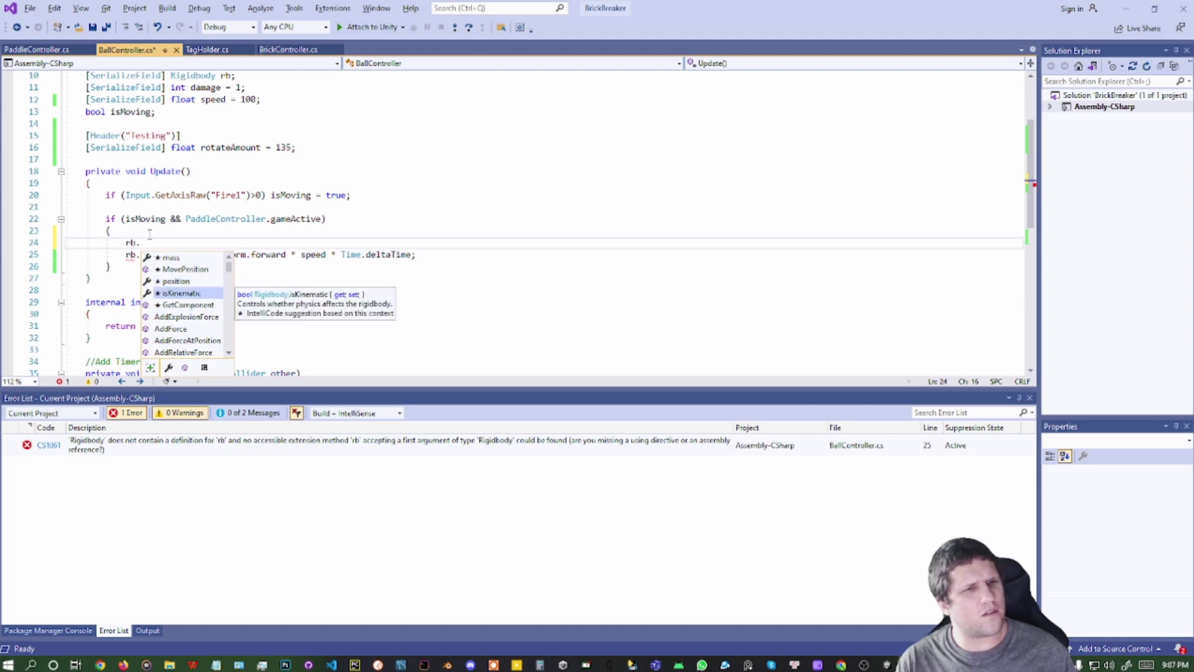
key("Down")
key("Down")
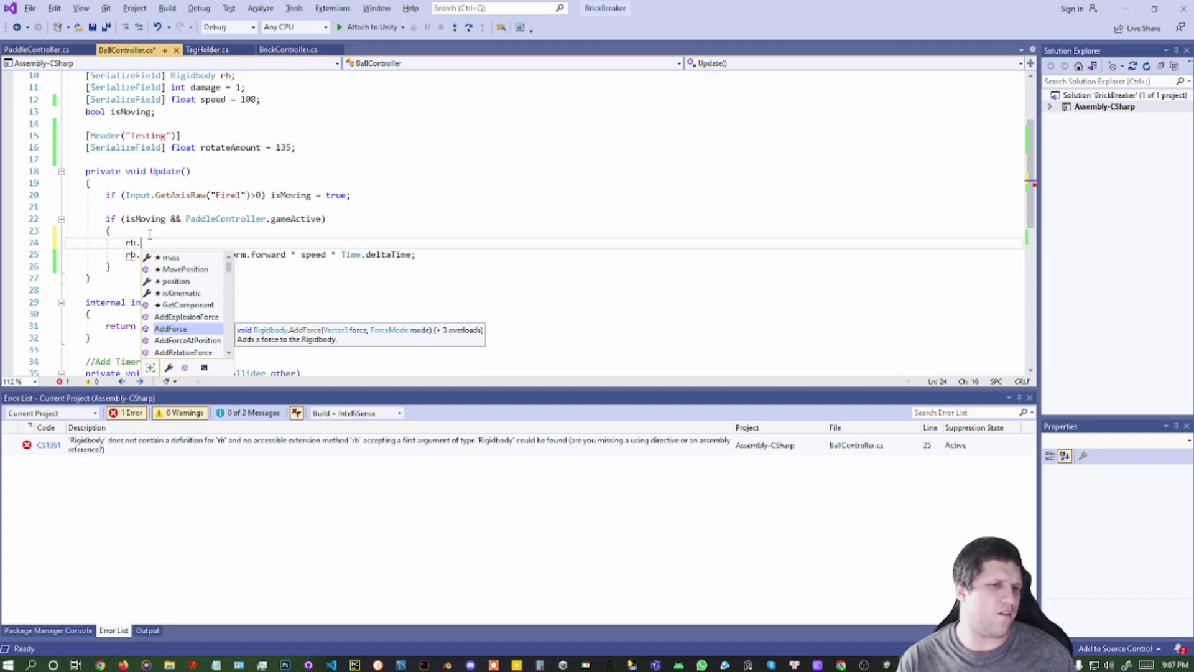
key("Down")
key("Down")
key("Down")
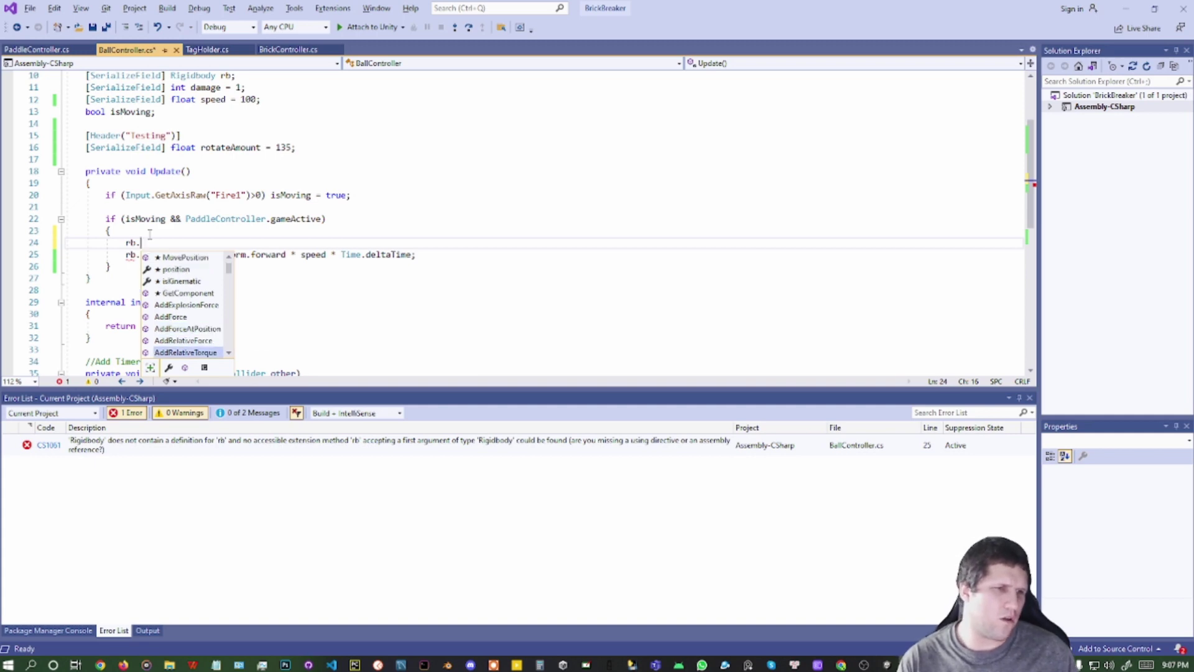
key("Down")
key("Down")
key("Down")
key("Down")
key("Down")
key("Down")
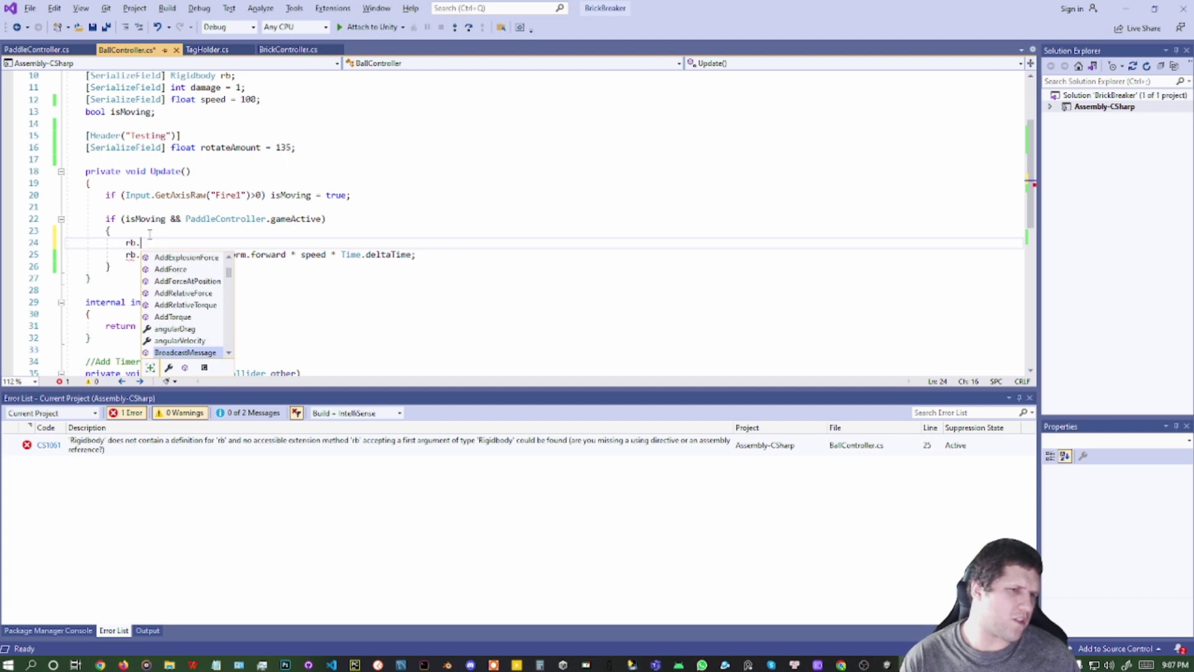
key("Down")
key("Down")
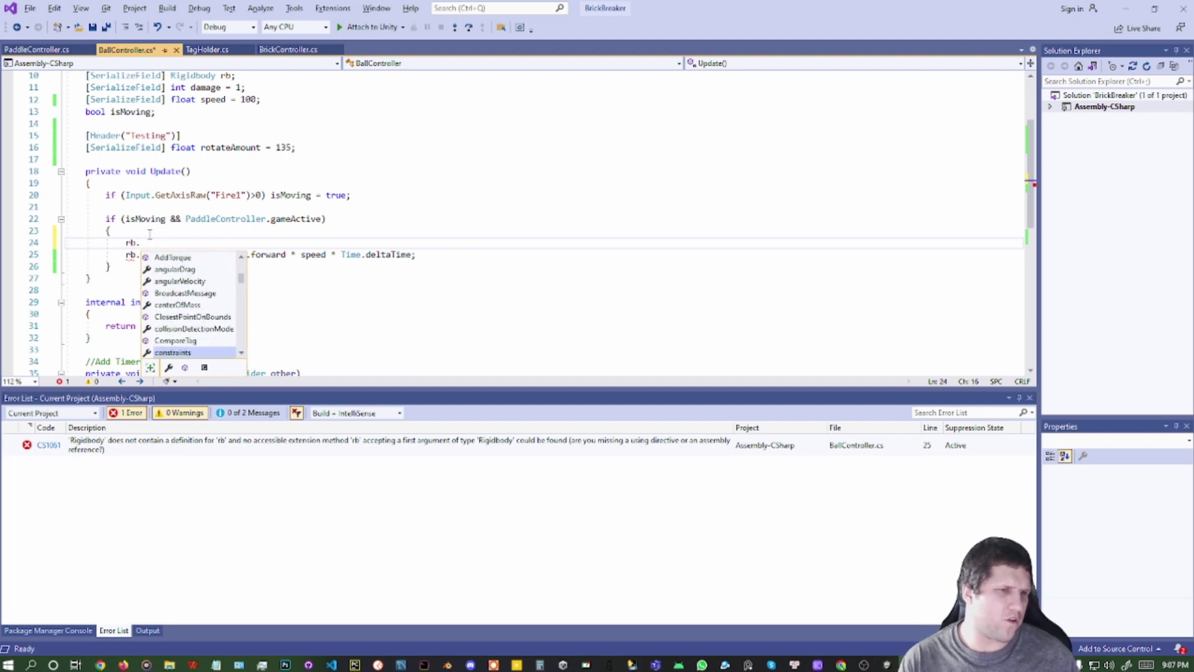
key("shift+Up")
key("shift+Down")
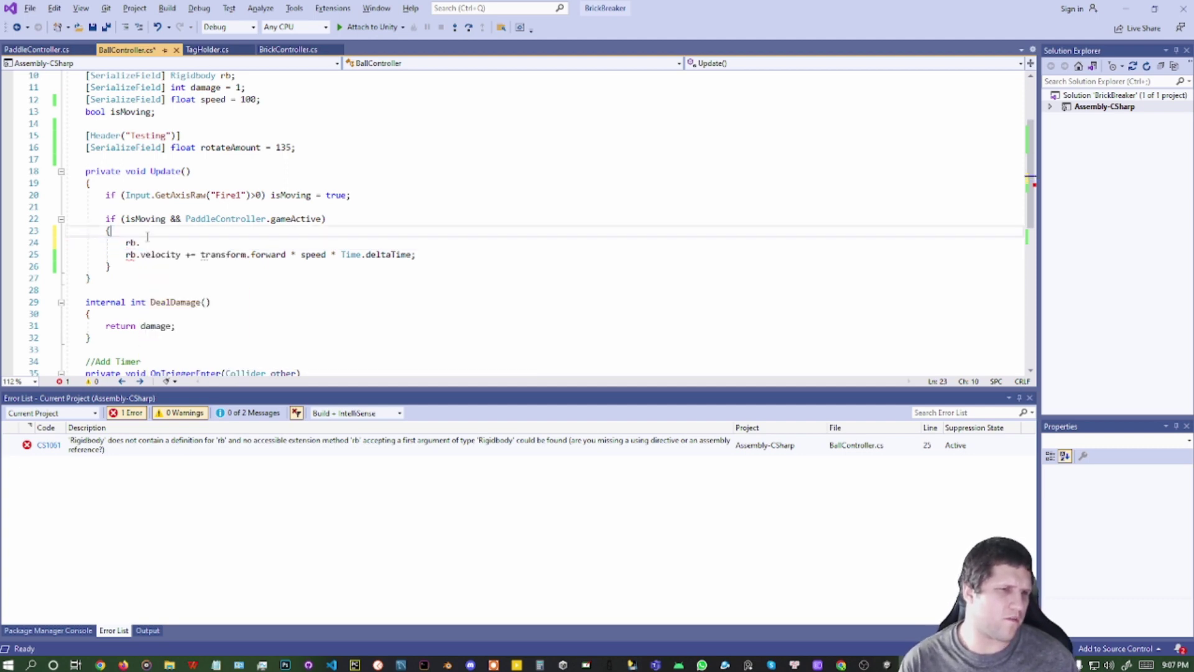
key("shift+Up")
key("Delete")
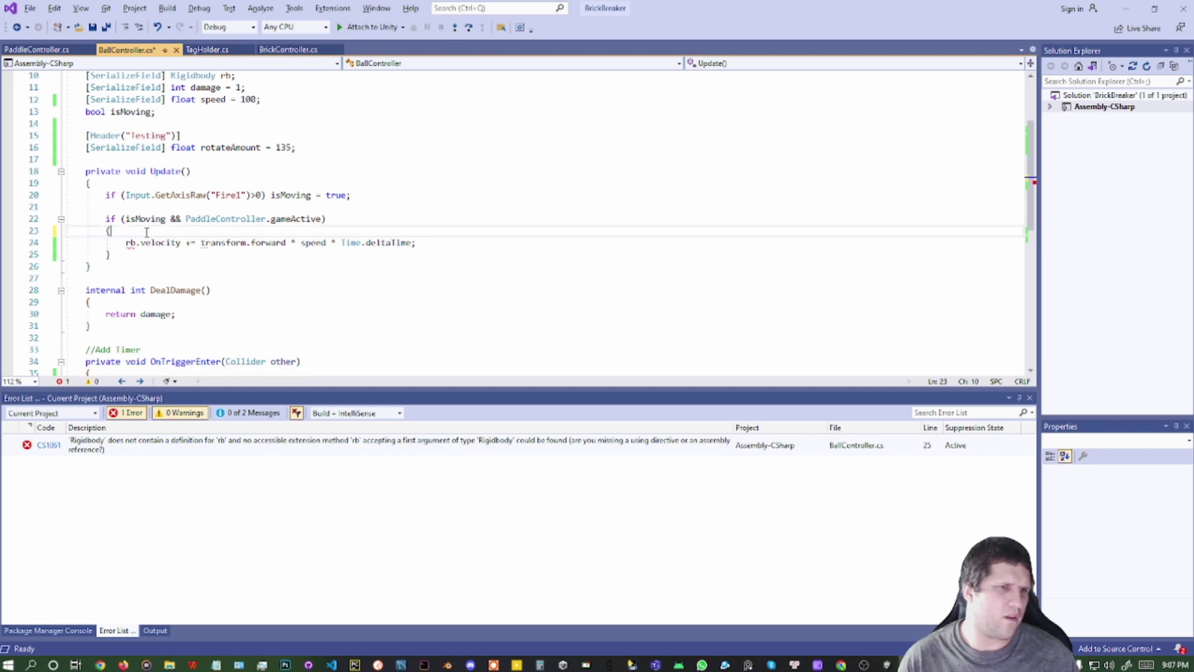
double_click(158, 243)
type("fo")
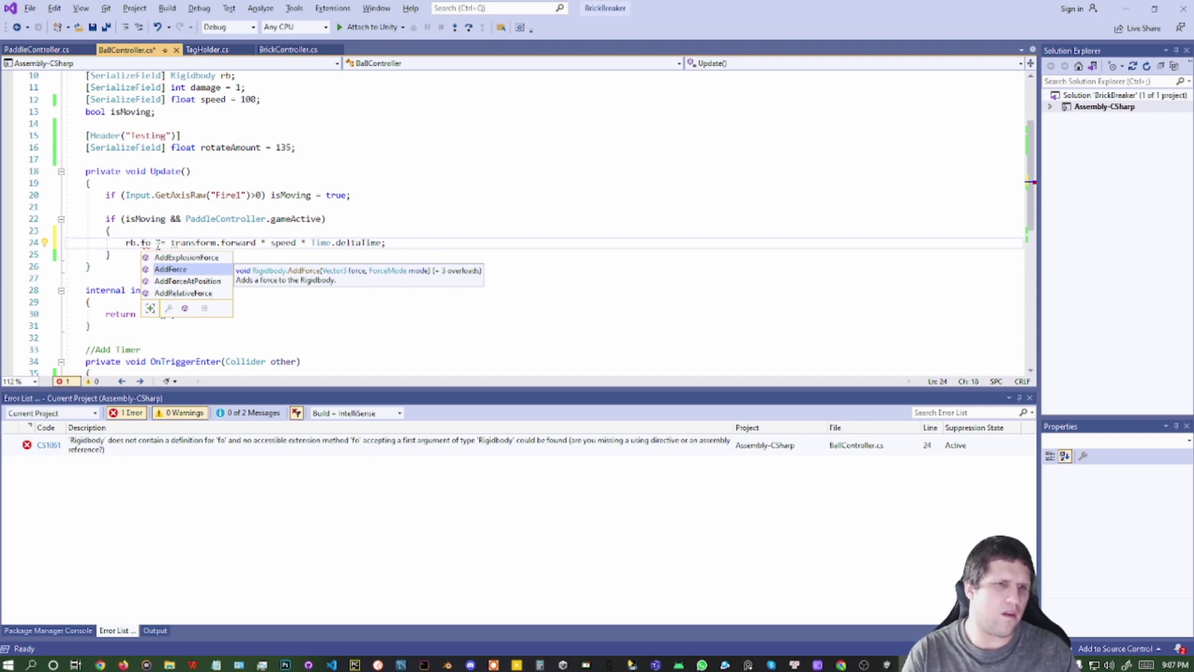
left_click(157, 243)
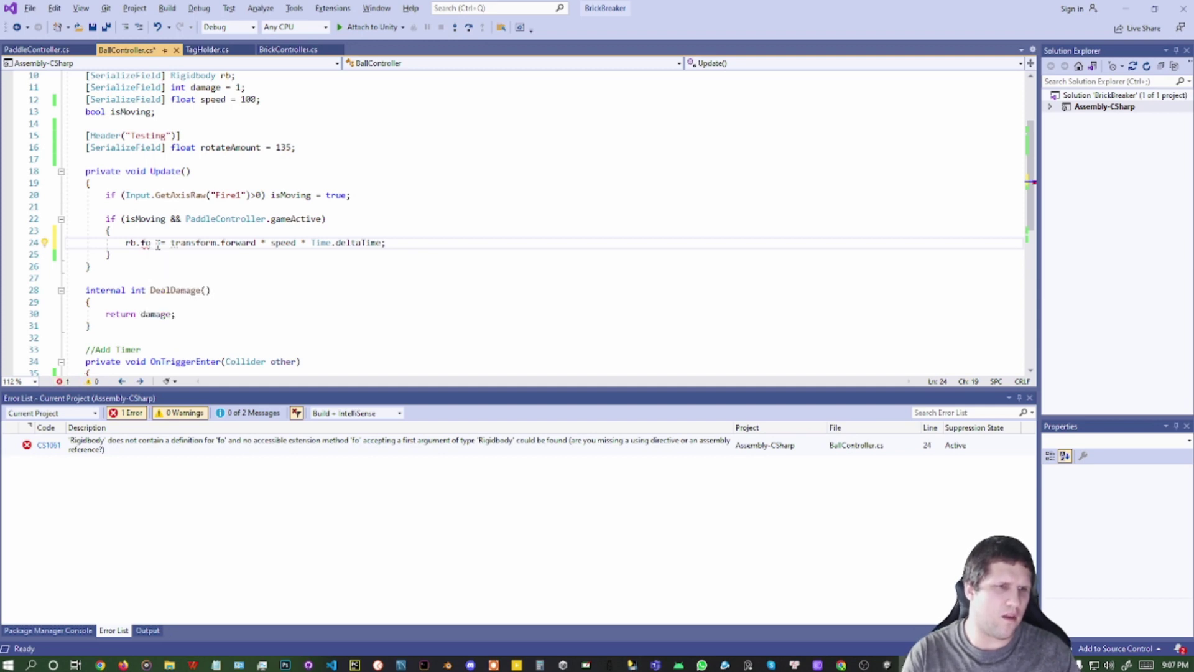
key("ctrl+z")
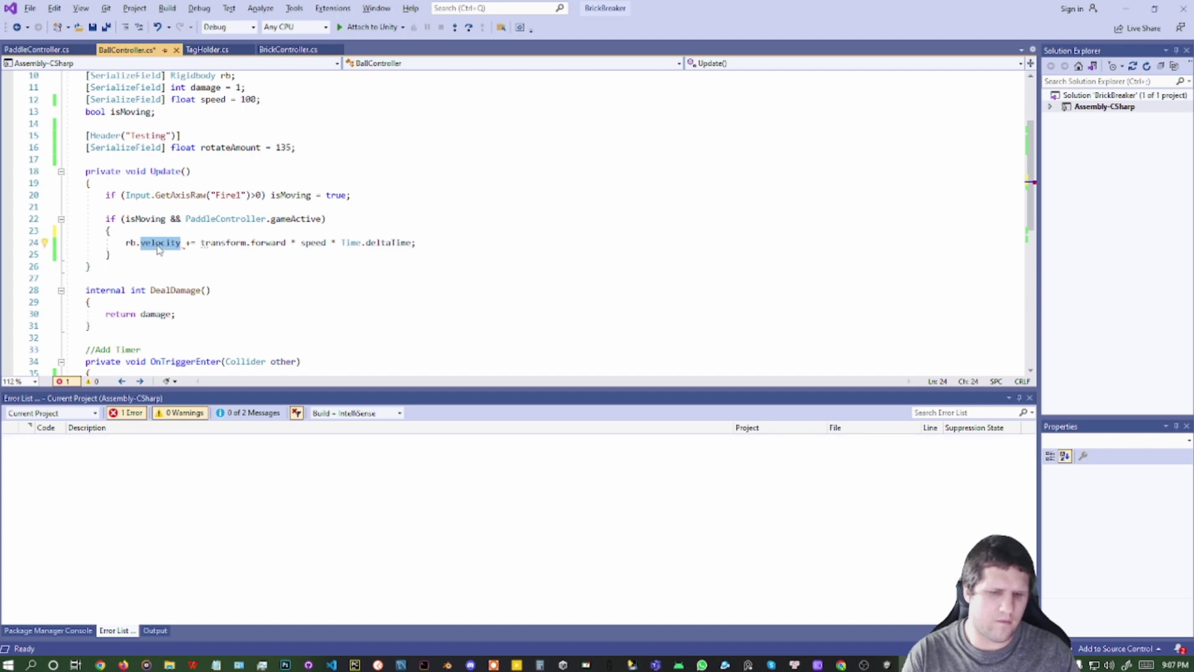
Comment out the rb.velocity line in Update and insert blank lines above it
key("Home")
type("//")
key("Home")
key("Return")
key("Return")
key("Up")
key("Up")
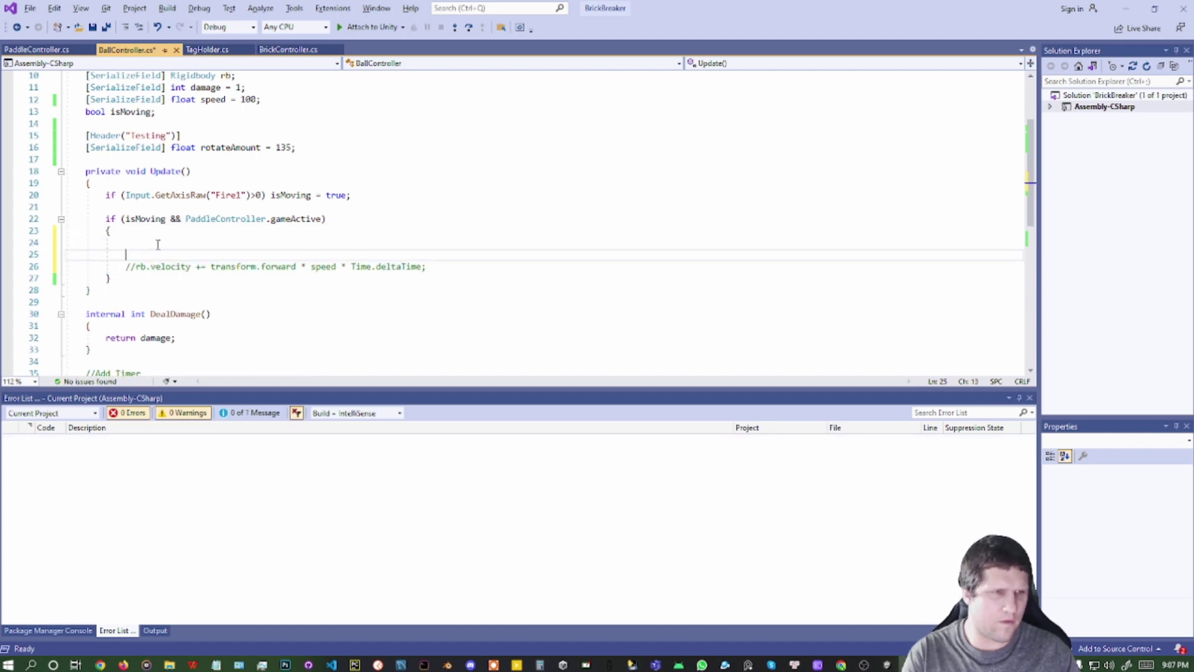
Add the statement rb.AddForce(speed); above the commented-out velocity line
type("rb.")
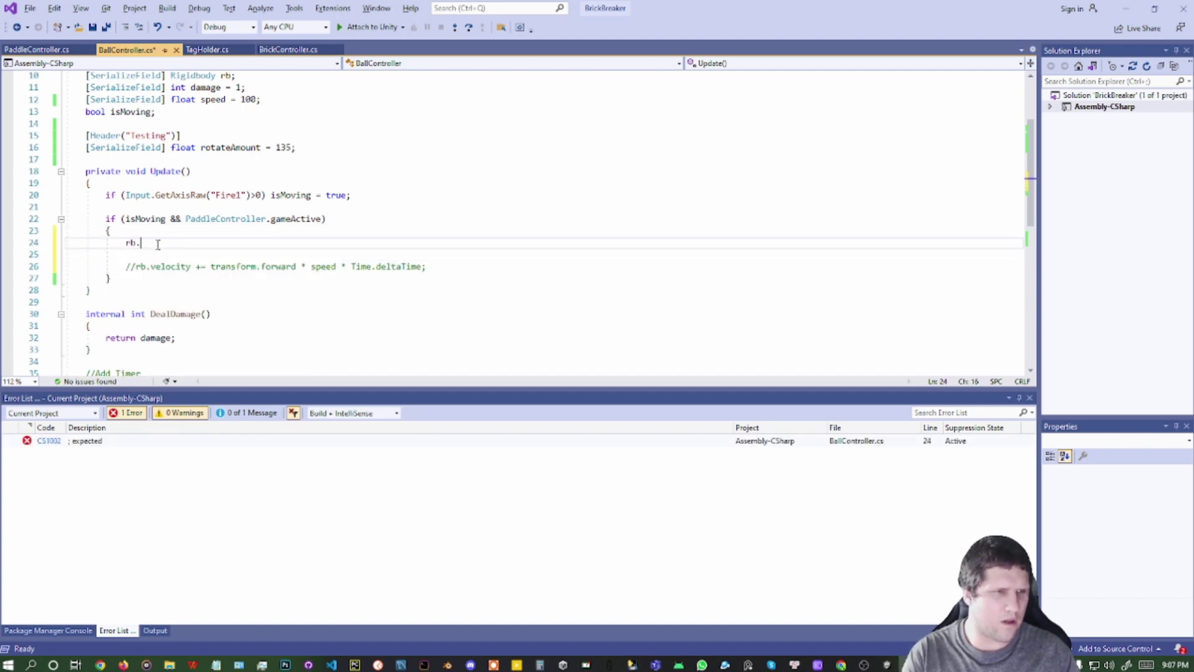
type("AddForce(")
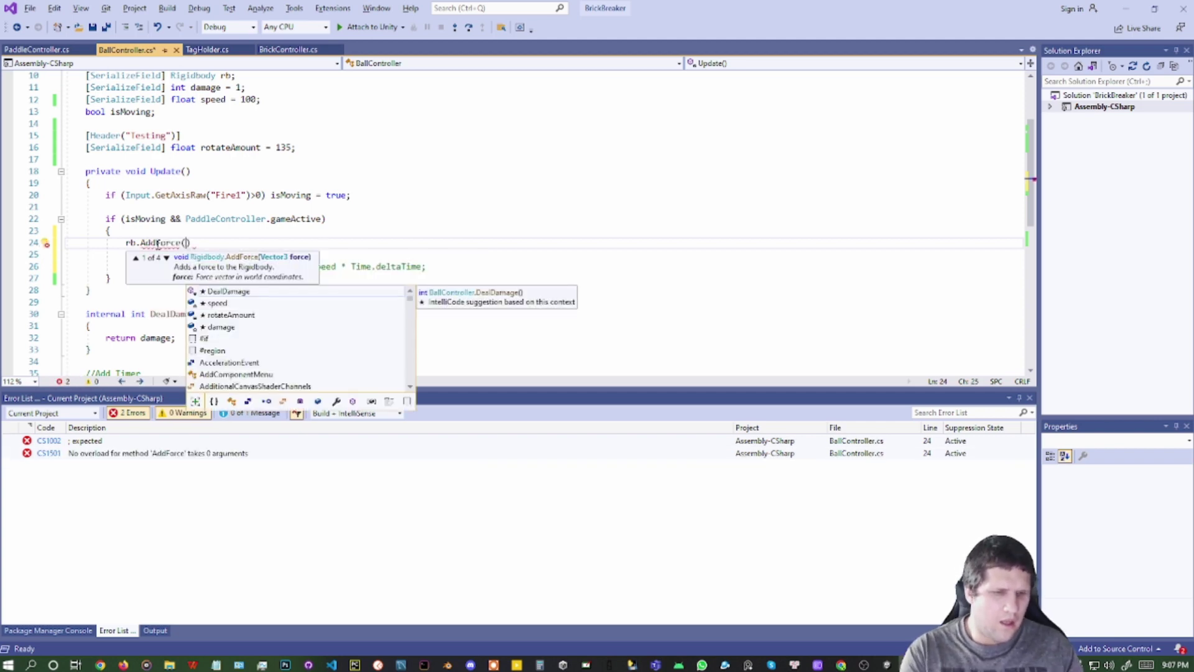
type("speed)")
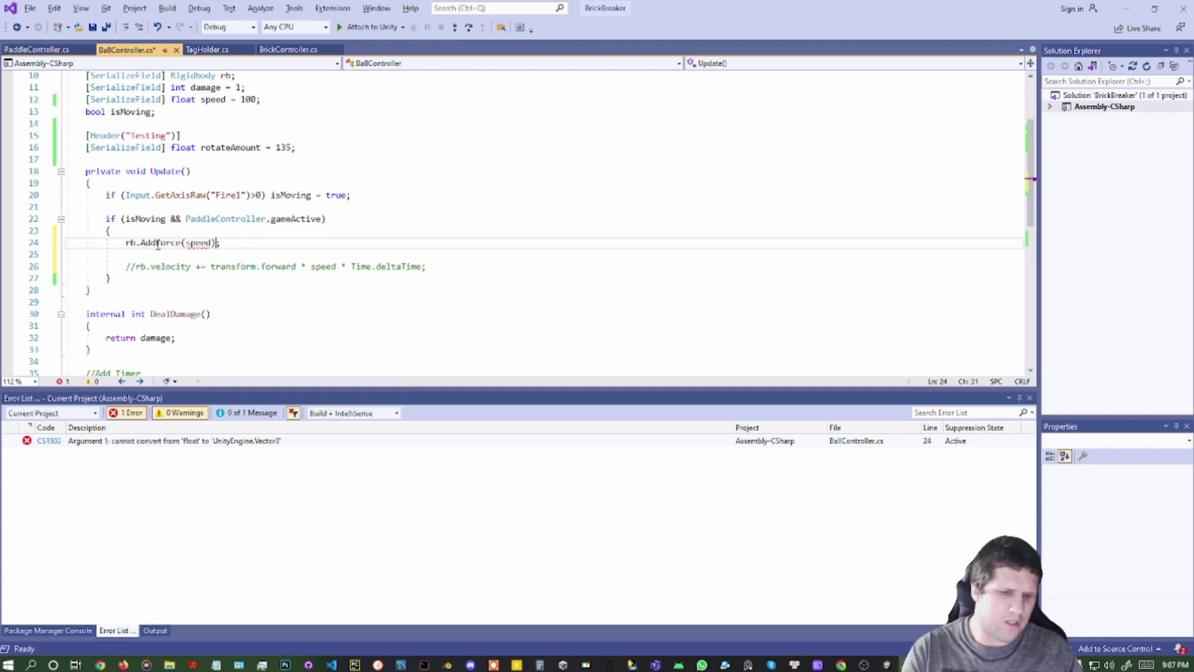
Check the type error on AddForce's speed argument and select transform.forward * speed in the commented-out velocity line for reuse
key("Left")
key("Left")
mouse_move(198, 245)
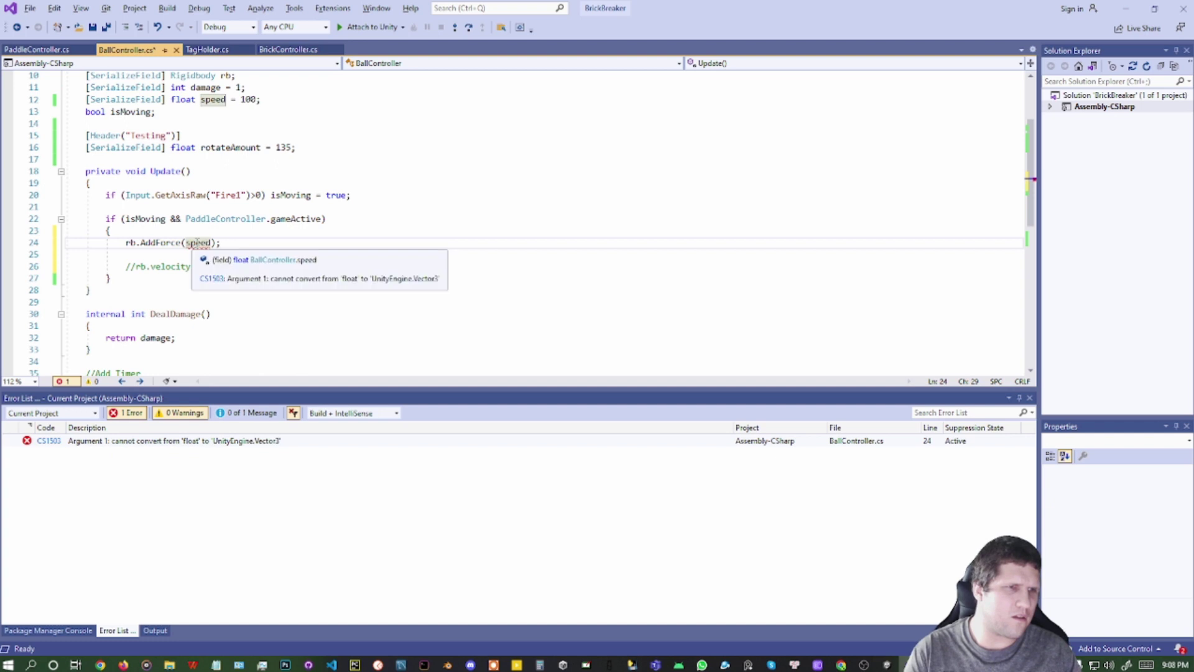
double_click(196, 243)
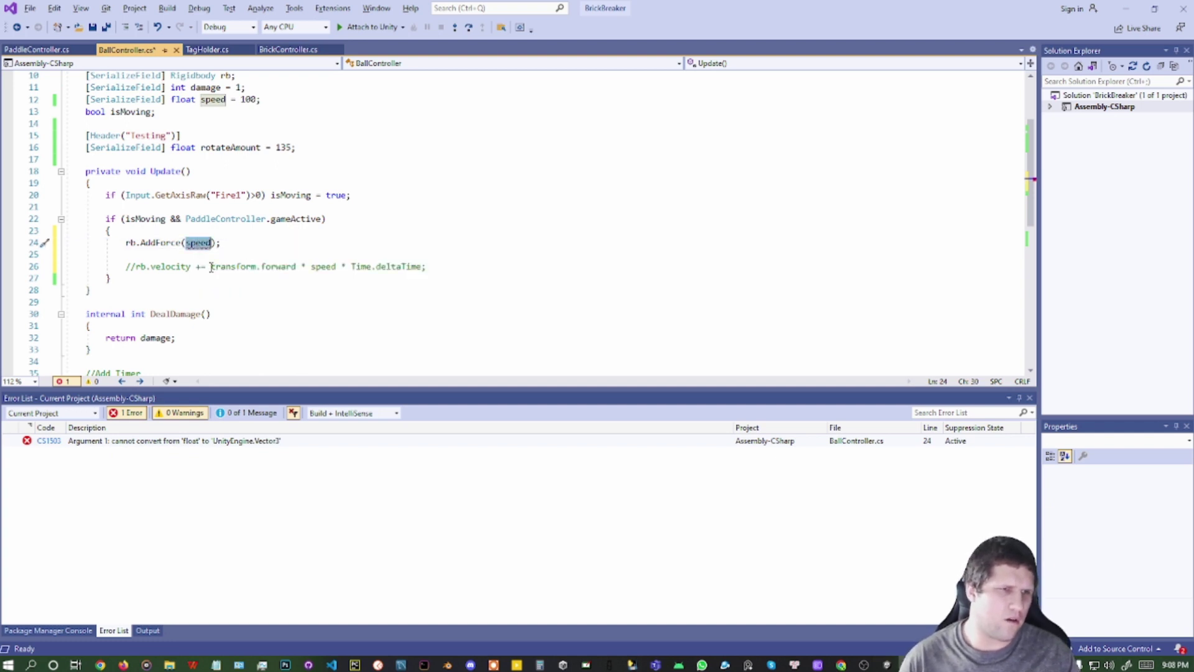
left_click_drag(211, 268, 339, 269)
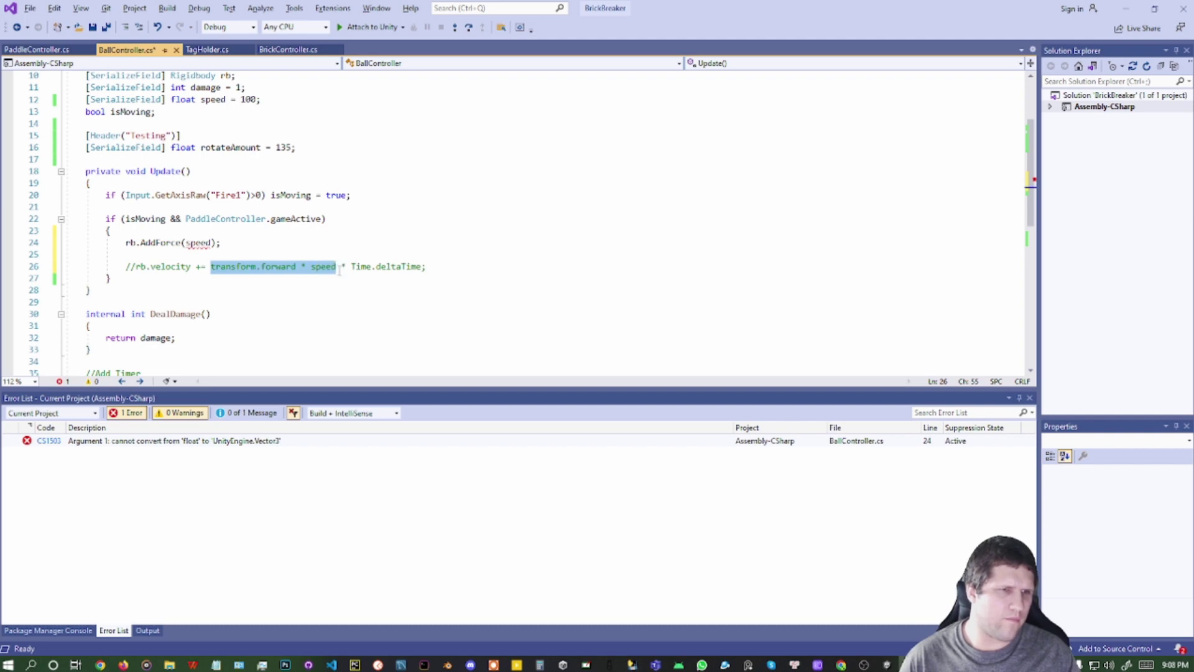
Replace the rb.AddForce argument in Update with transform.forward * speed * Time.deltaTime, copied from the commented velocity line
left_click_drag(212, 268, 424, 267)
key("ctrl+c")
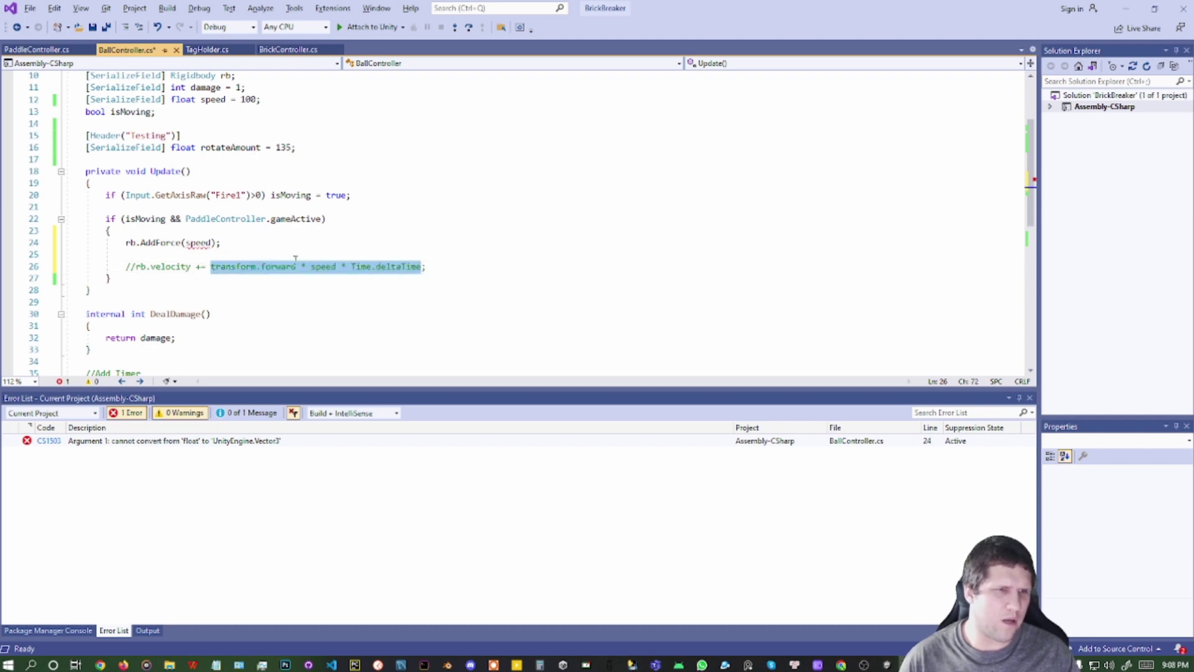
double_click(199, 243)
key("ctrl+v")
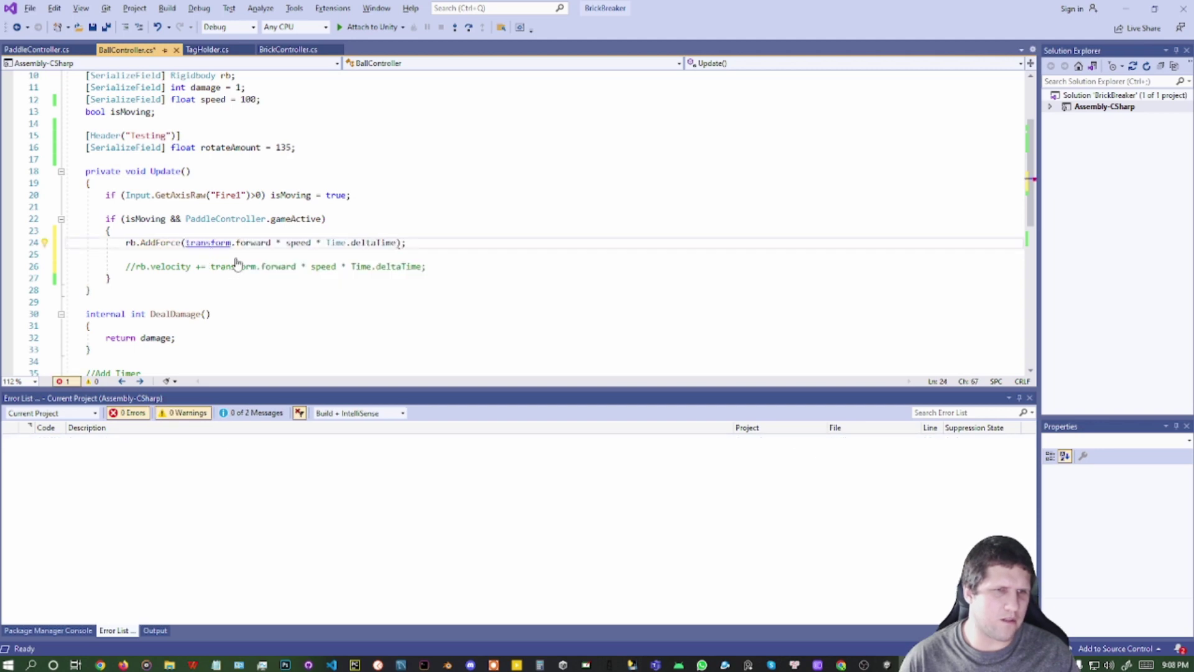
Switch to the Unity editor, run the game and launch the ball
key("alt+Tab")
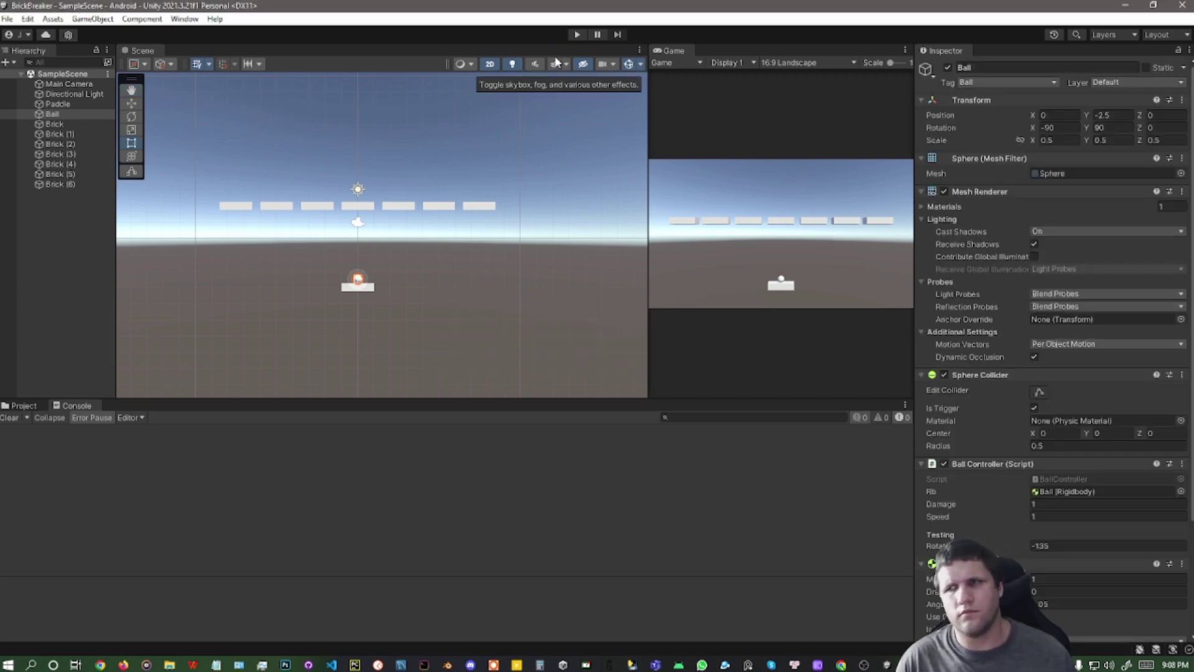
left_click(575, 35)
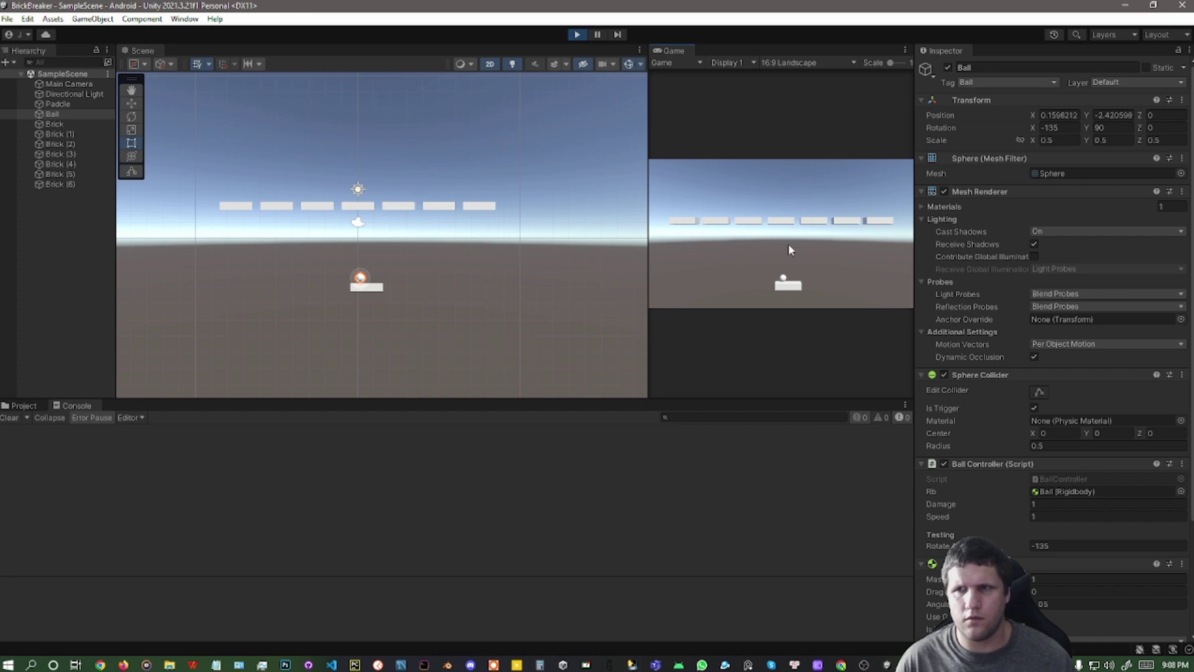
left_click(788, 244)
Test faster ball movement in the running game by setting the Ball Controller's Speed to 10 and then 20
left_click(1054, 517)
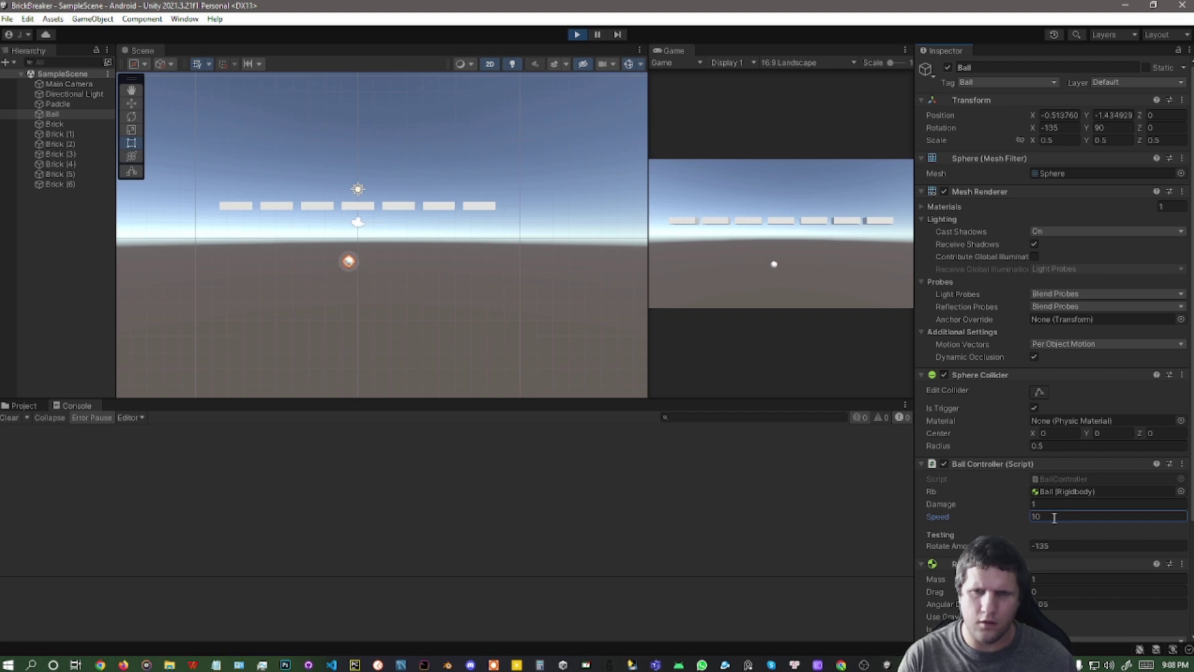
double_click(1054, 517)
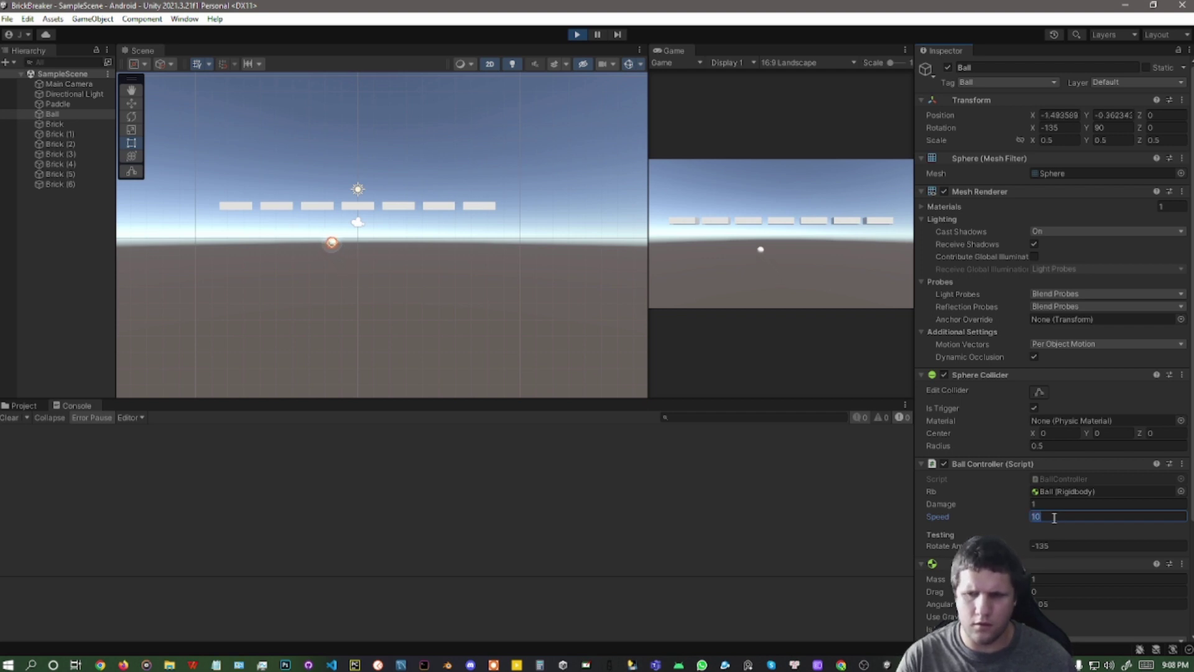
type("20")
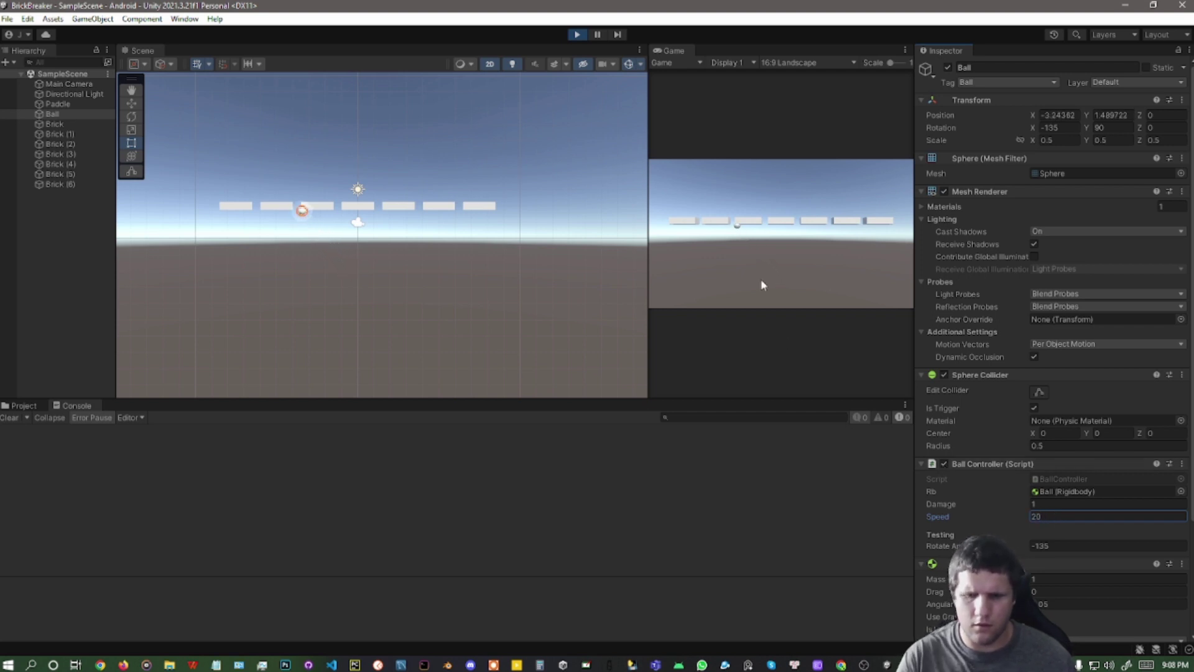
left_click(761, 284)
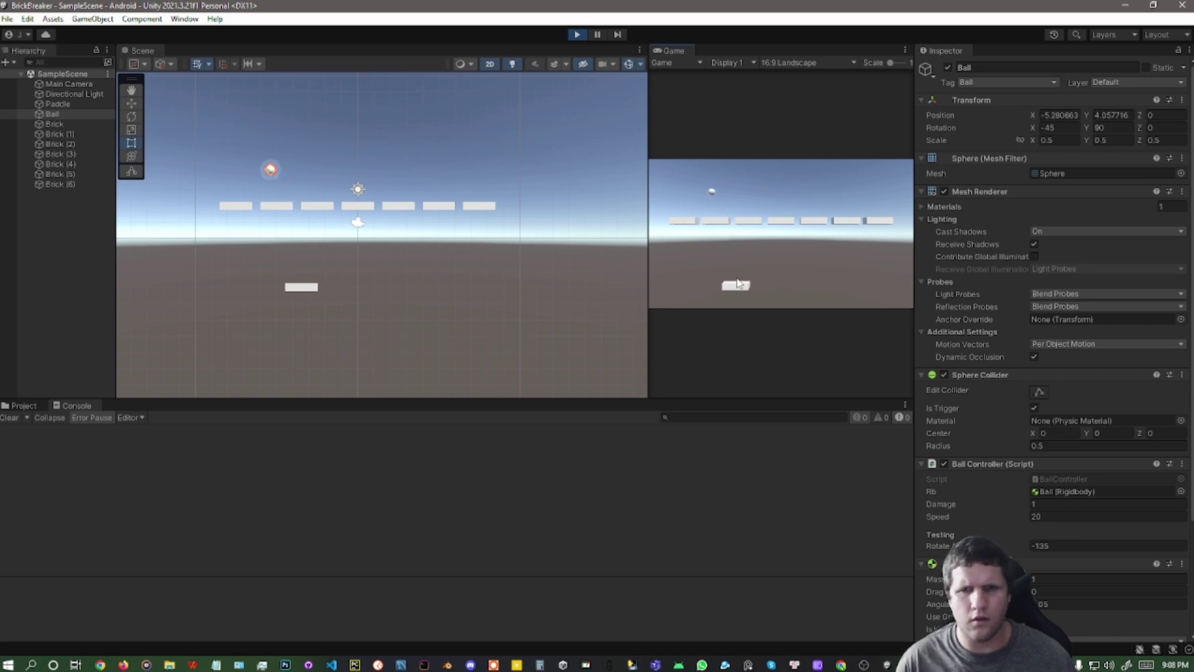
Follow the Ball's flight in the Scene view with the Move tool active and the Ball selected
scroll(460, 248, "down", 3)
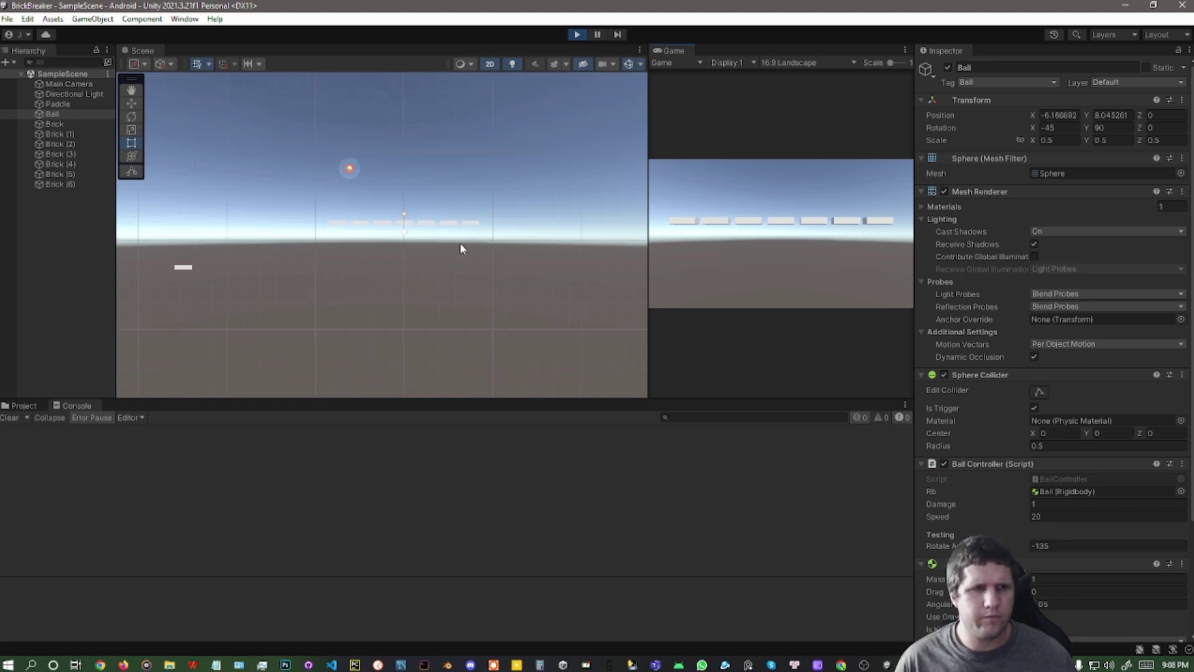
scroll(460, 243, "down", 3)
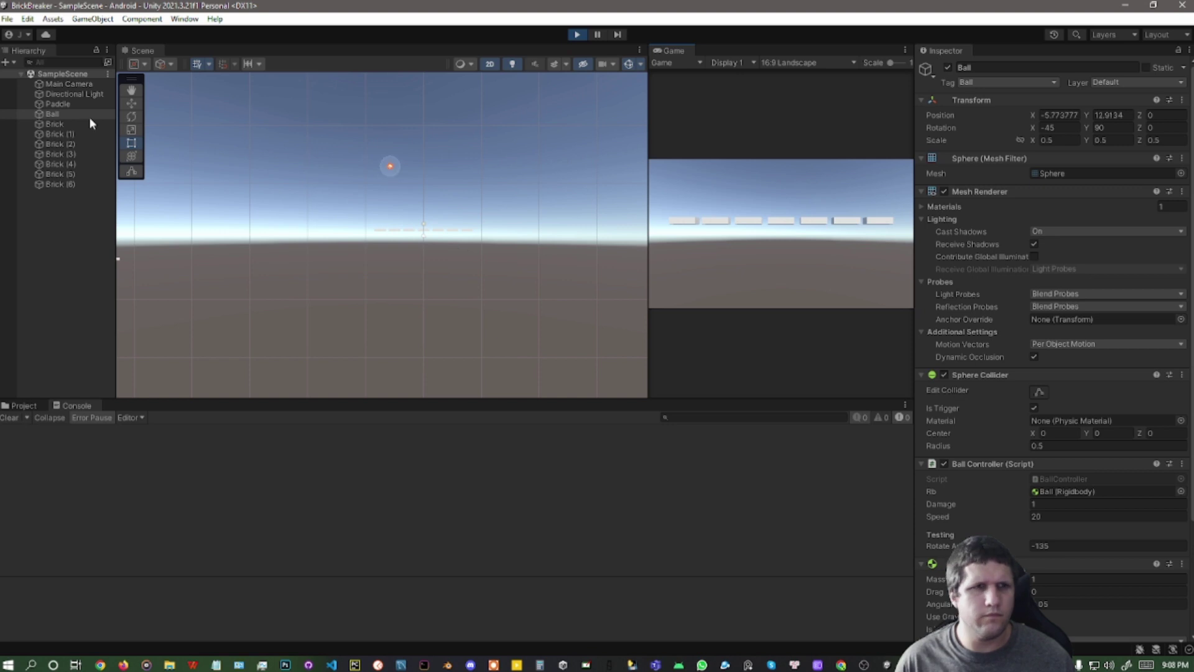
key("w")
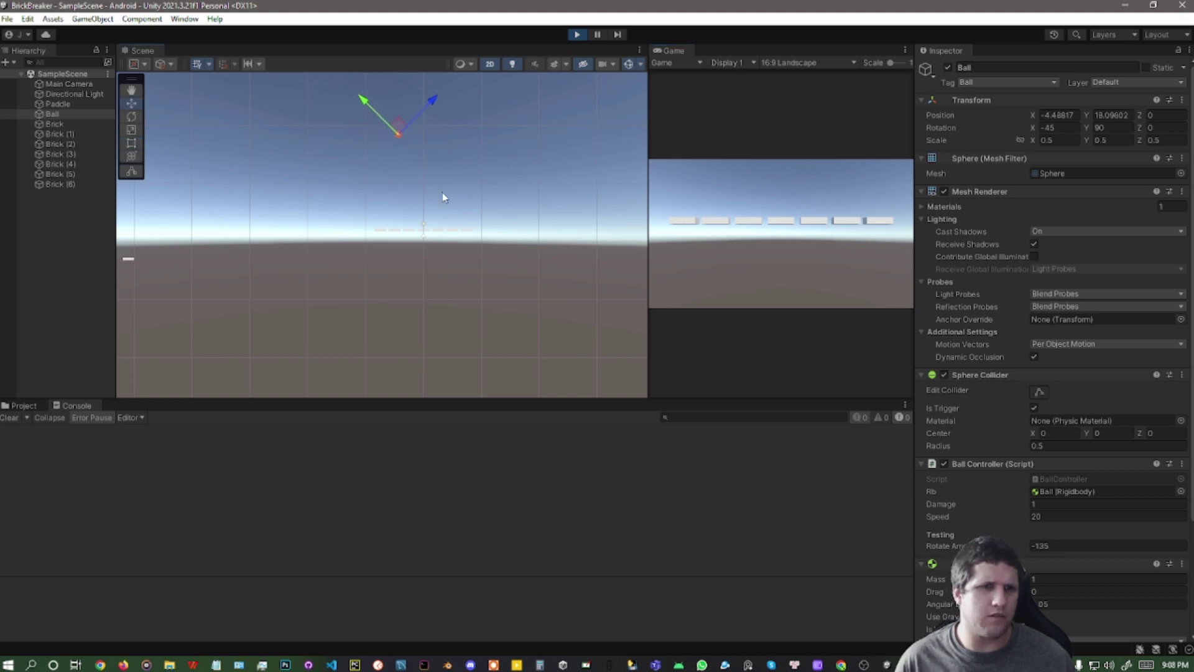
scroll(442, 198, "down", 5)
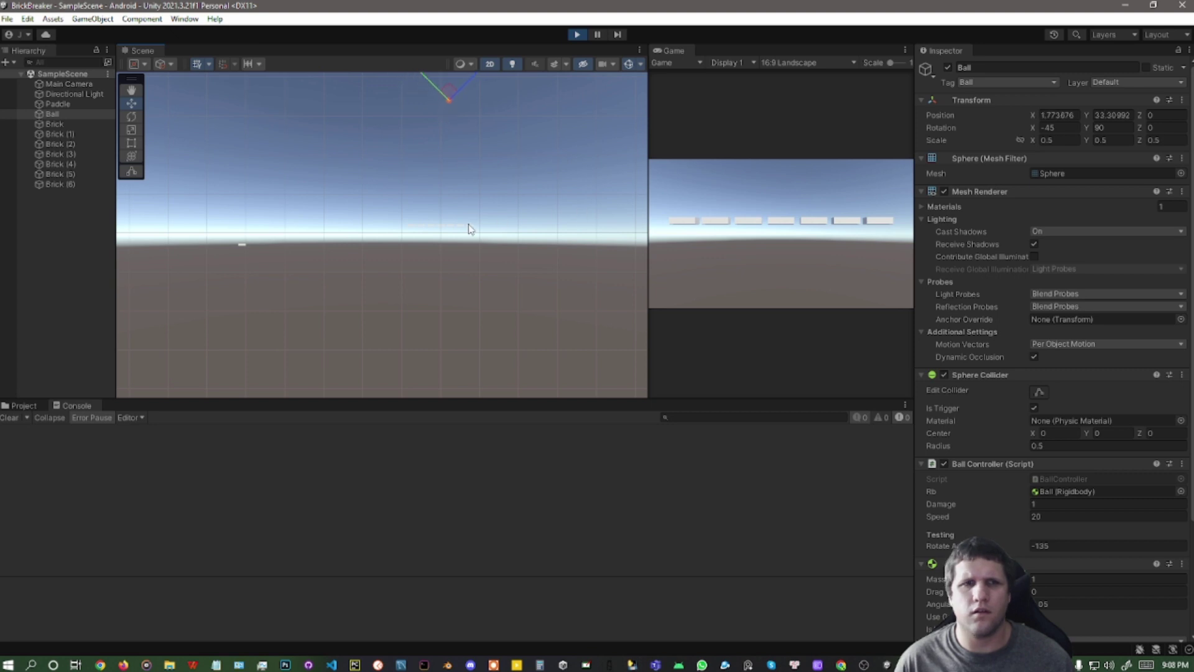
left_click(467, 228)
scroll(431, 200, "down", 2)
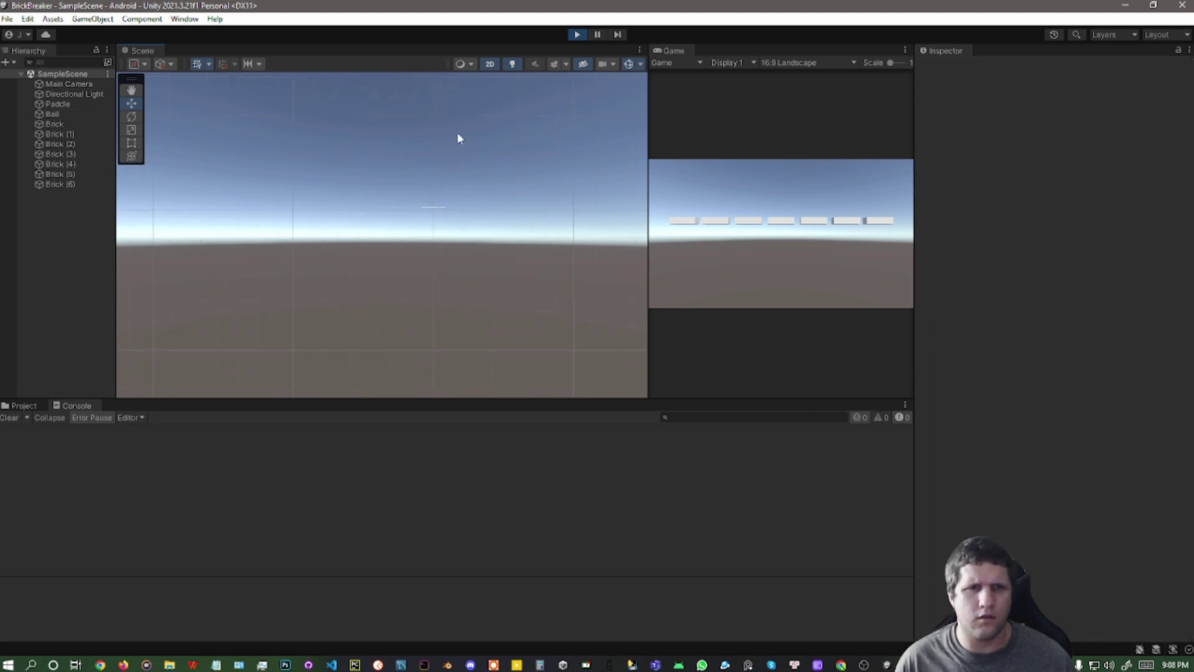
left_click(73, 114)
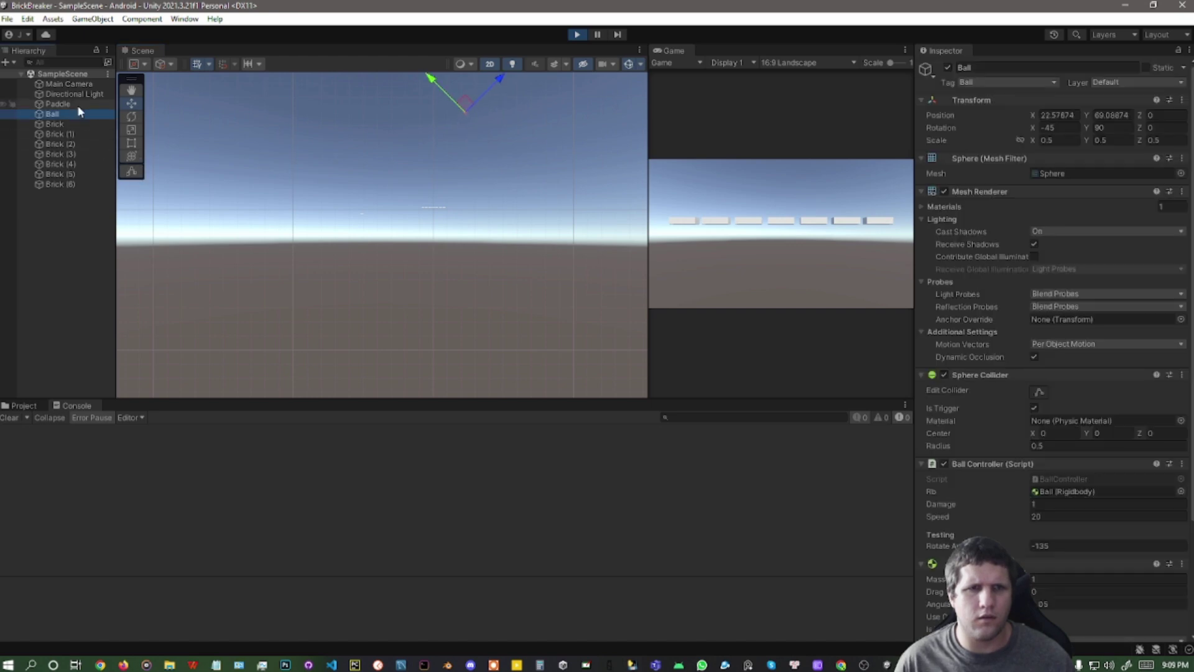
Try to bring the Ball back towards the bricks by editing its Y position and moving it in the Scene view, and stop the game
left_click(1113, 115)
type("0.27527")
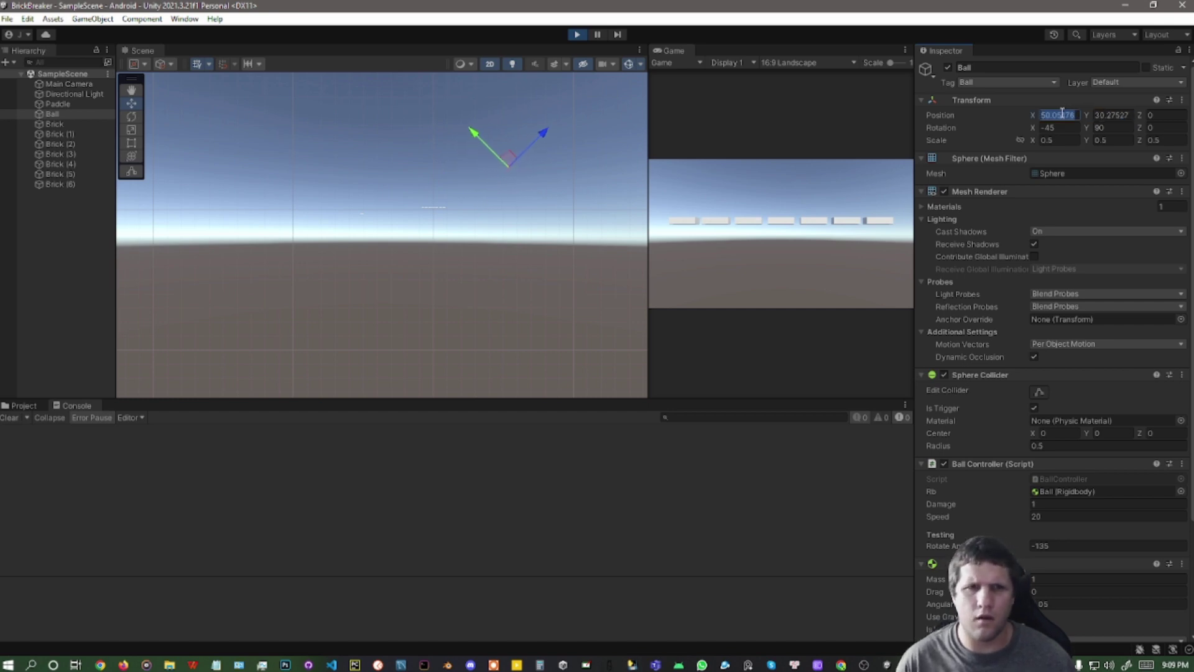
left_click(1116, 114)
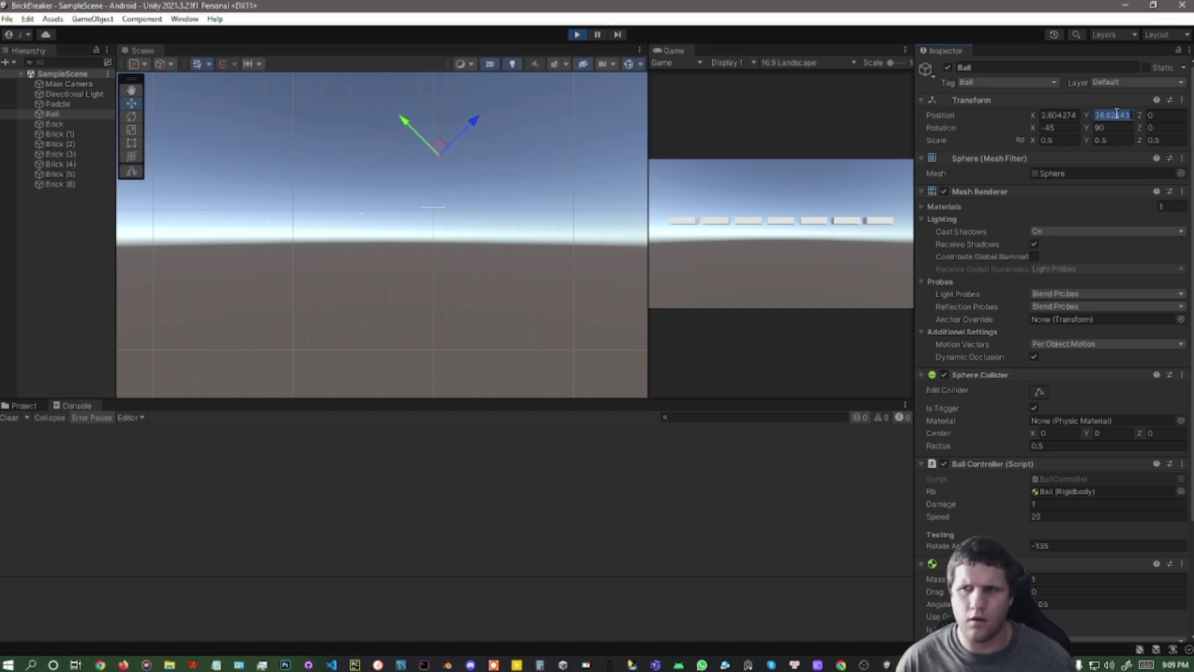
type("0")
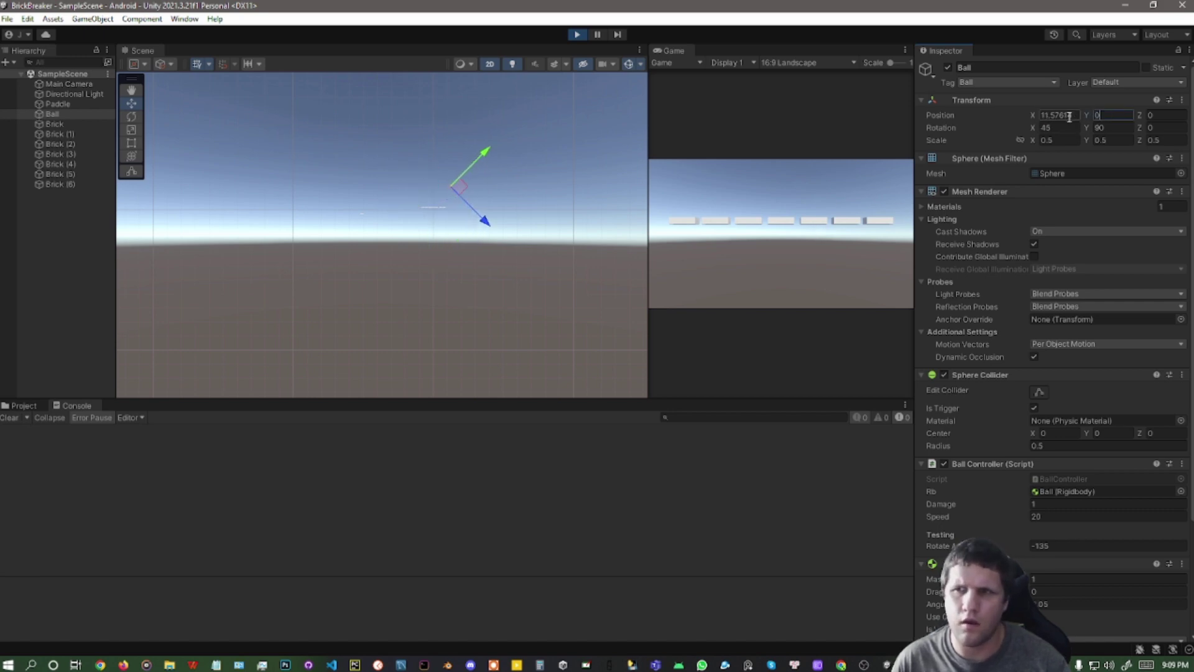
type("000000")
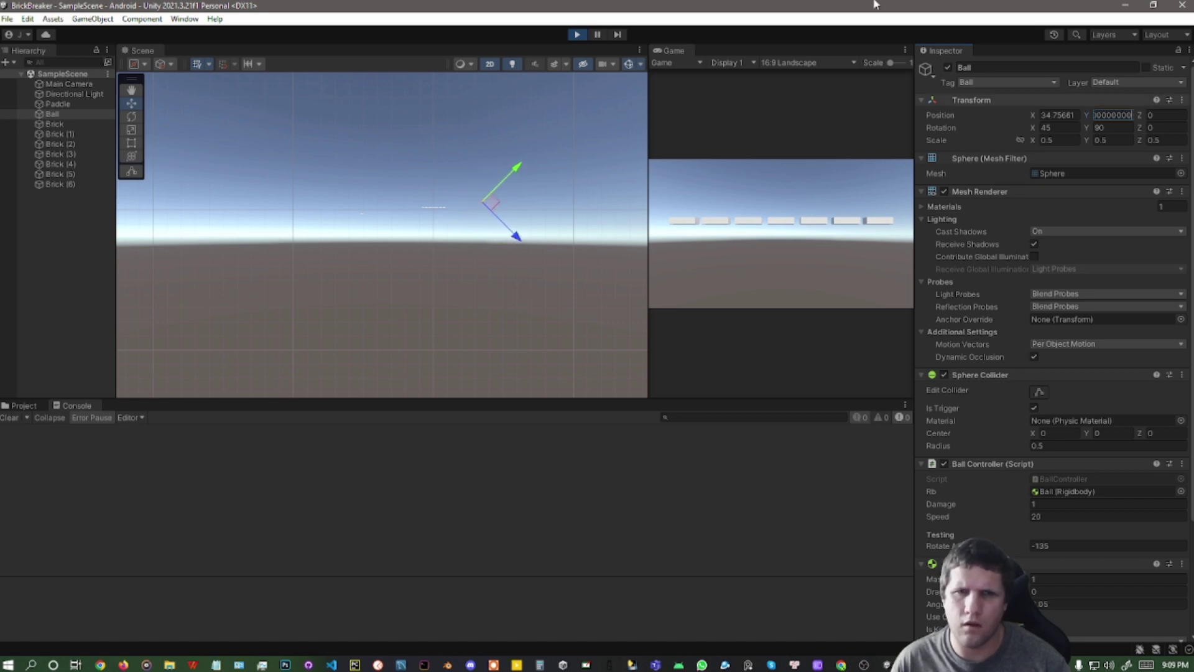
type("-1")
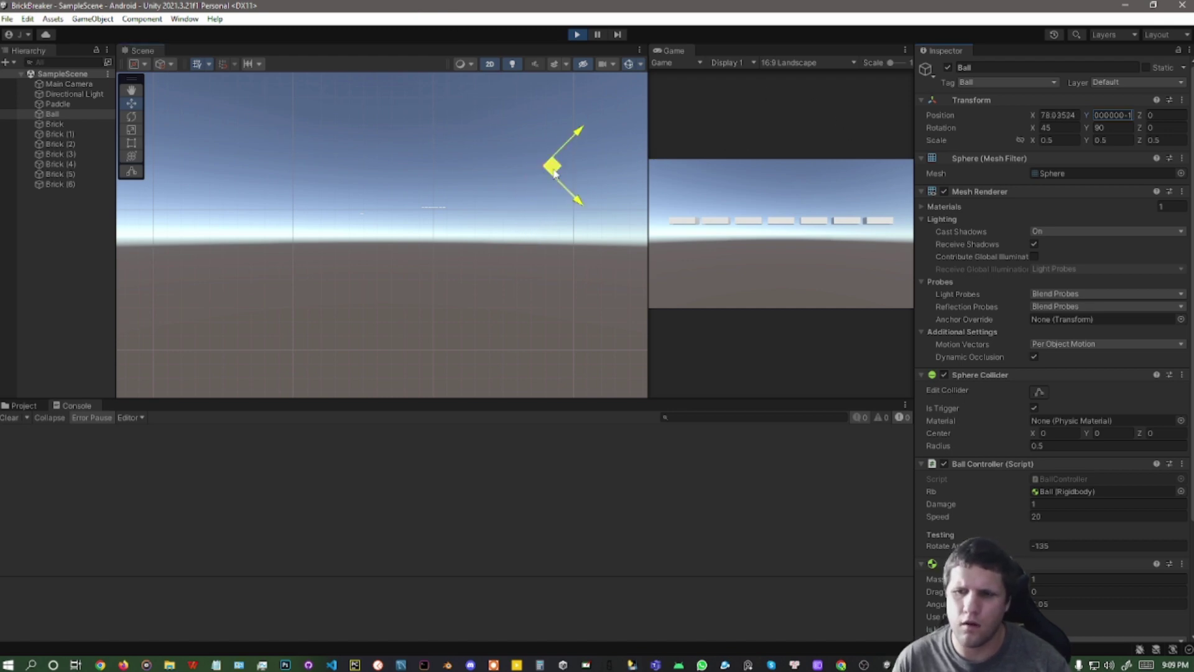
left_click_drag(555, 173, 433, 221)
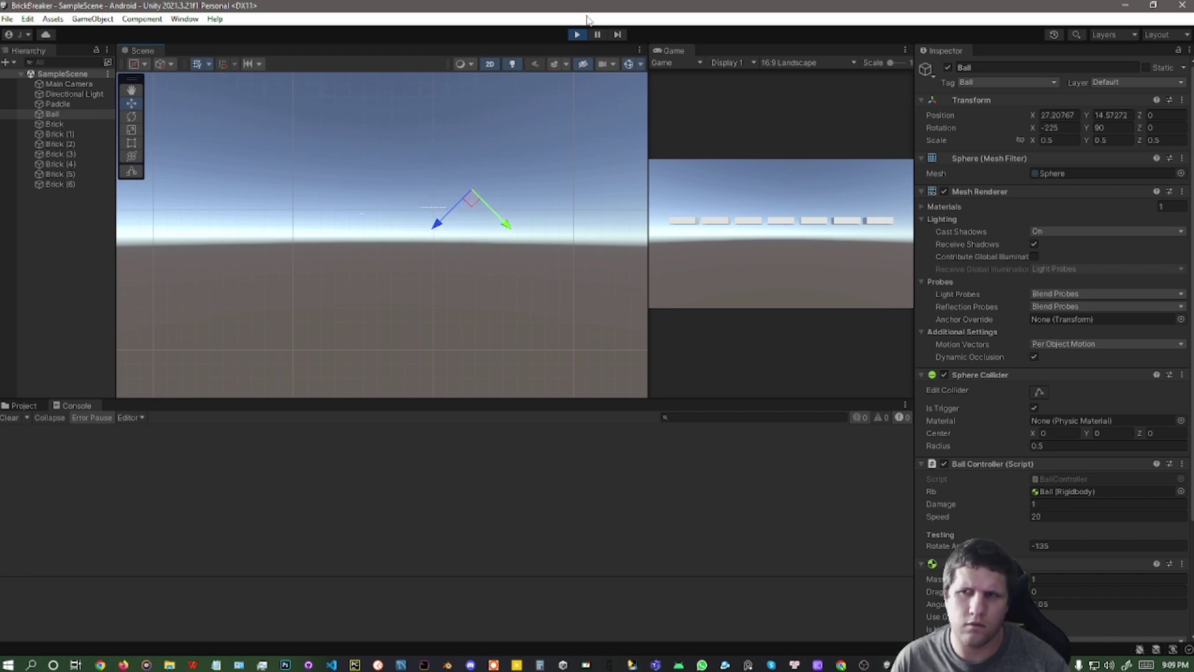
left_click(577, 34)
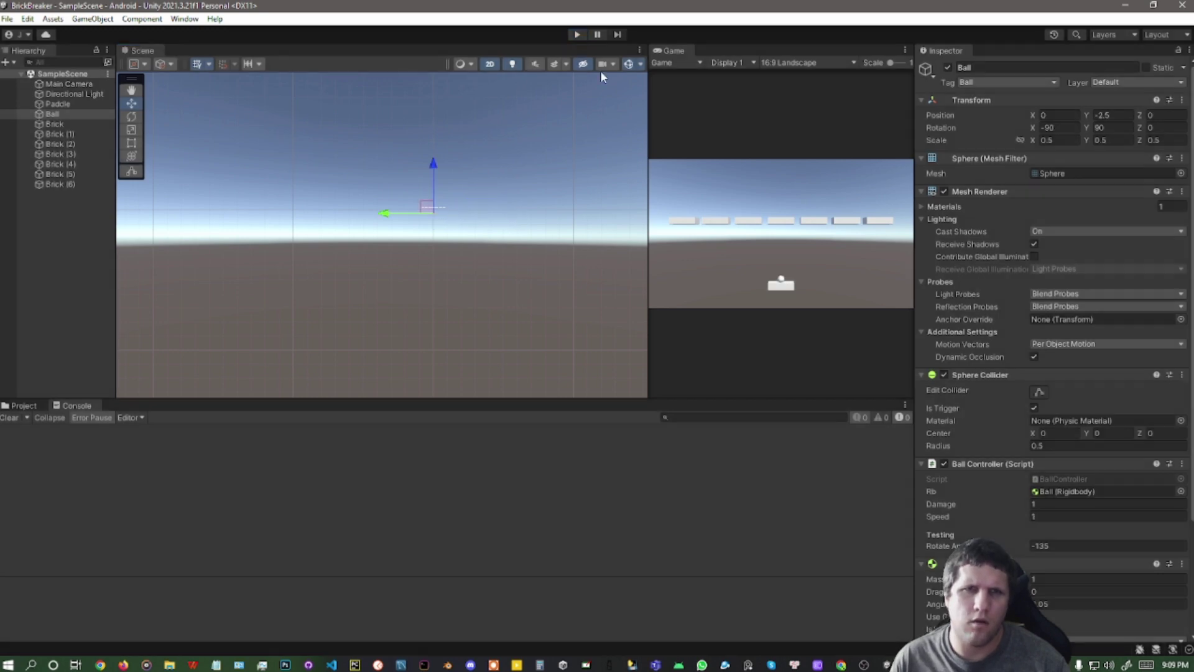
Run the game again, test the ball with the Ball Controller's Speed at 10, and stop the game
key("ctrl+p")
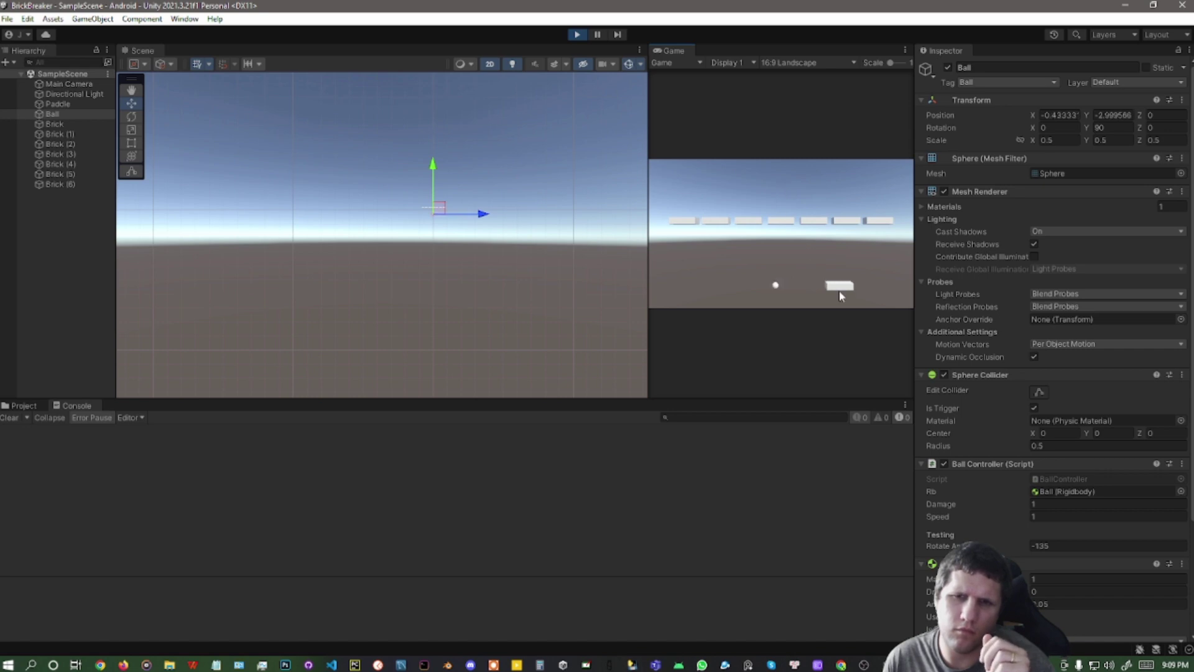
left_click(1036, 517)
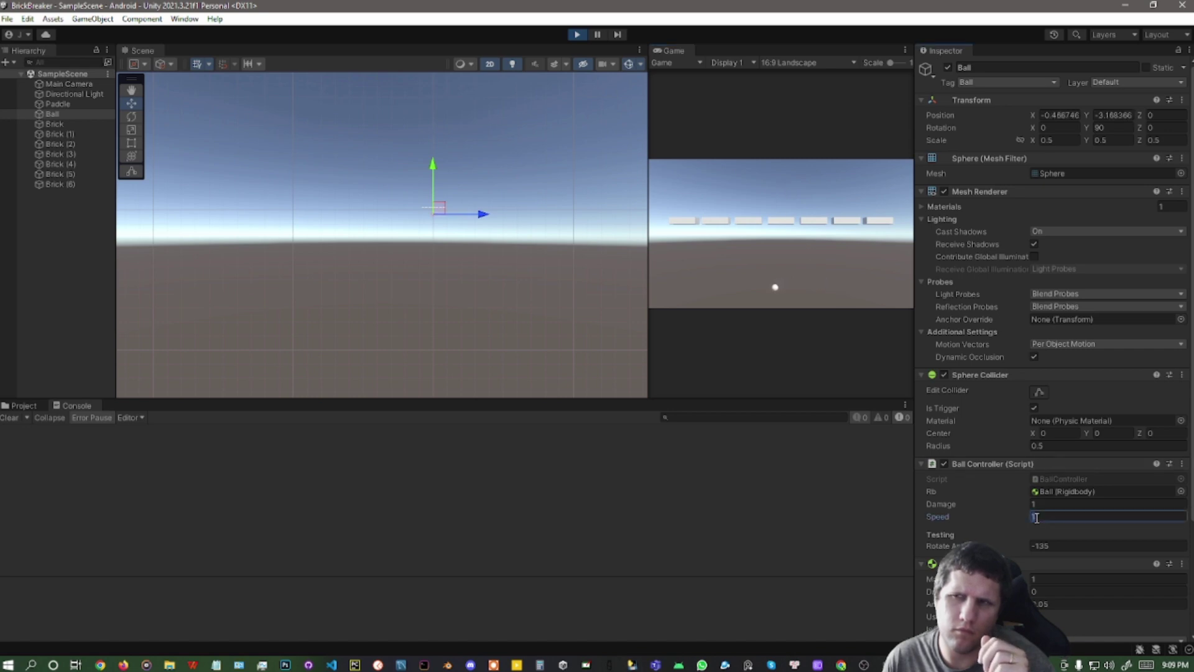
left_click(844, 338)
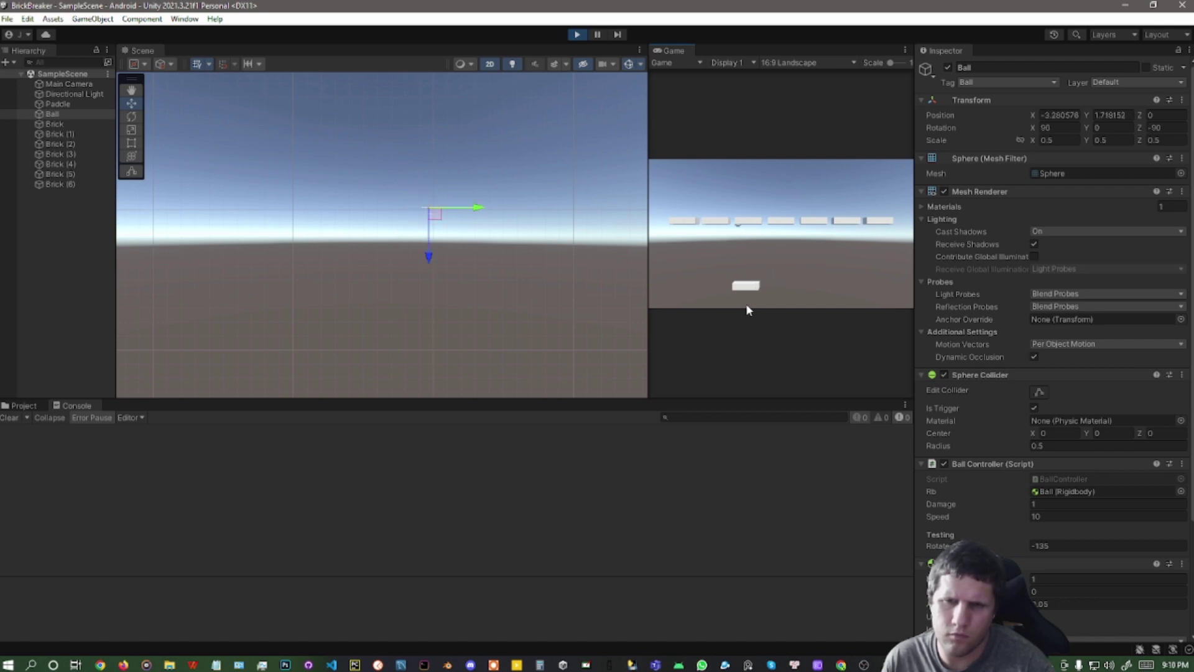
left_click(583, 35)
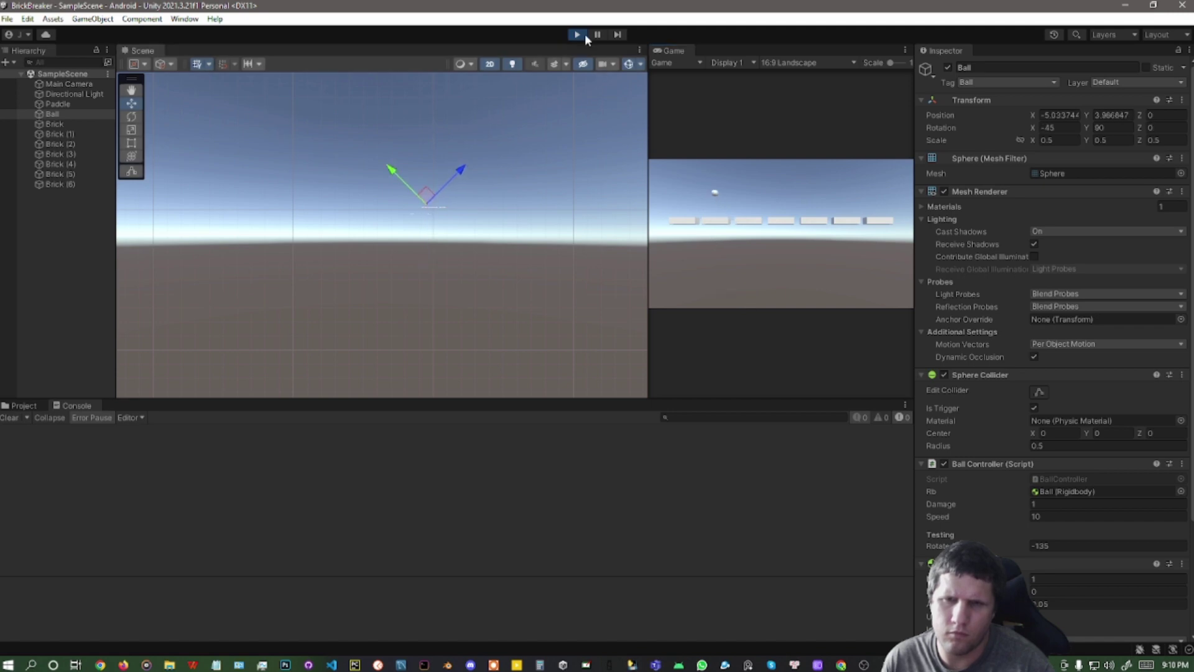
Switch to Visual Studio and start an rb.AddRelativeForce call above the AddForce line in Update of BallController.cs
key("alt+Tab")
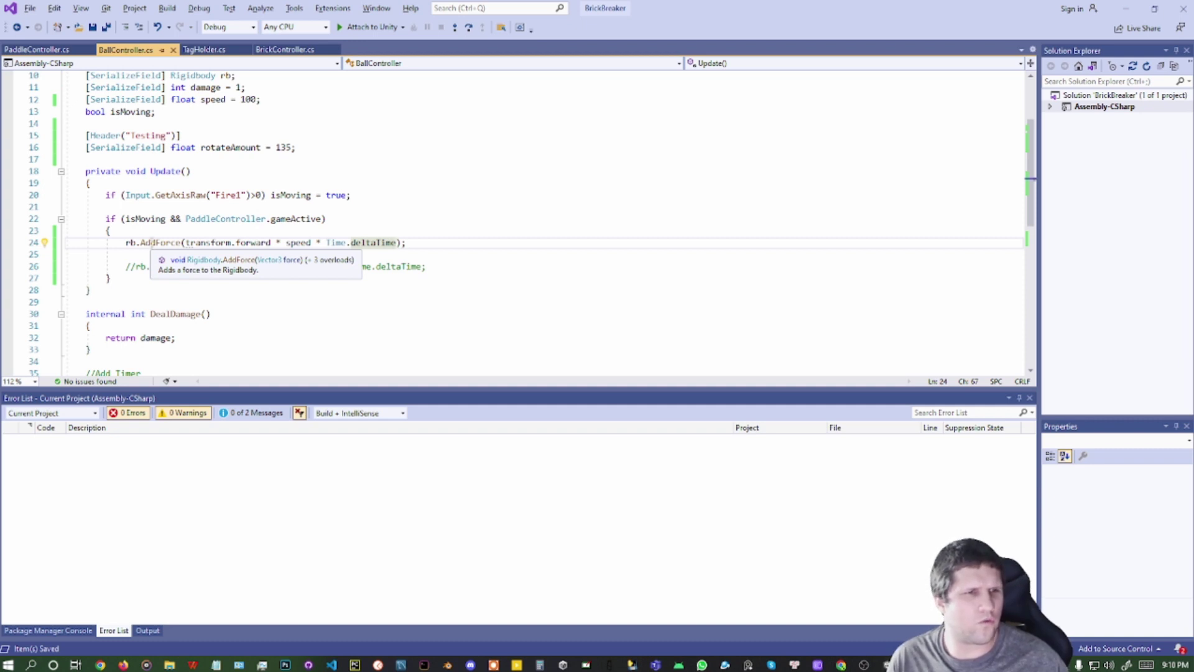
left_click(152, 236)
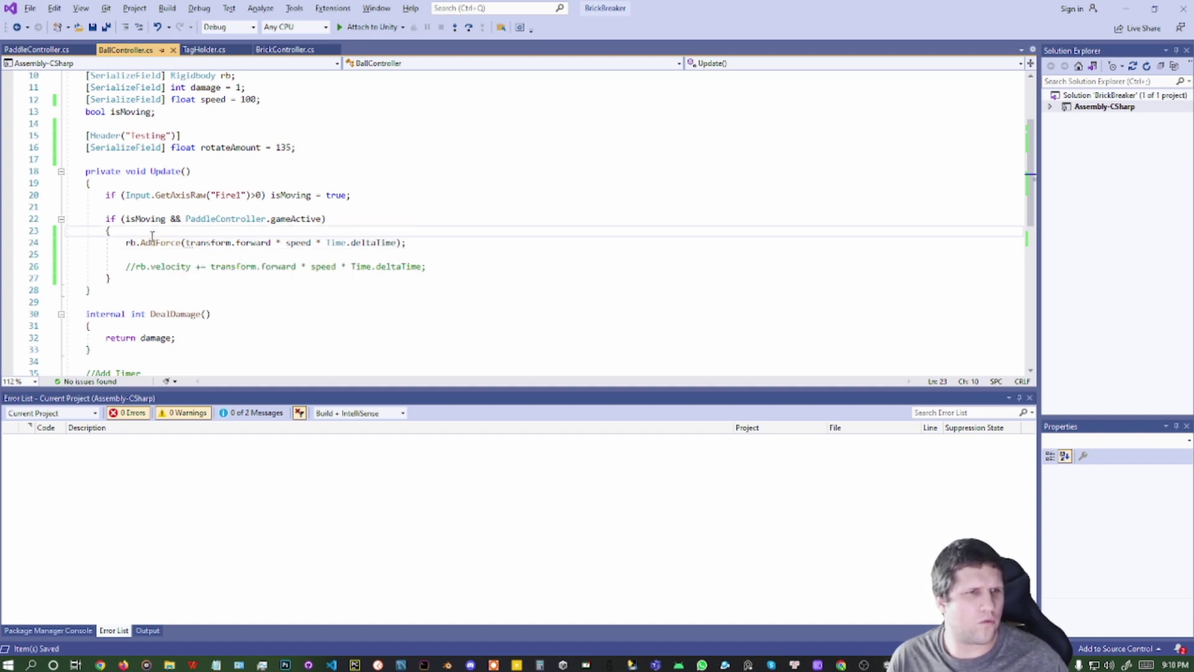
key("Return")
type("rb.")
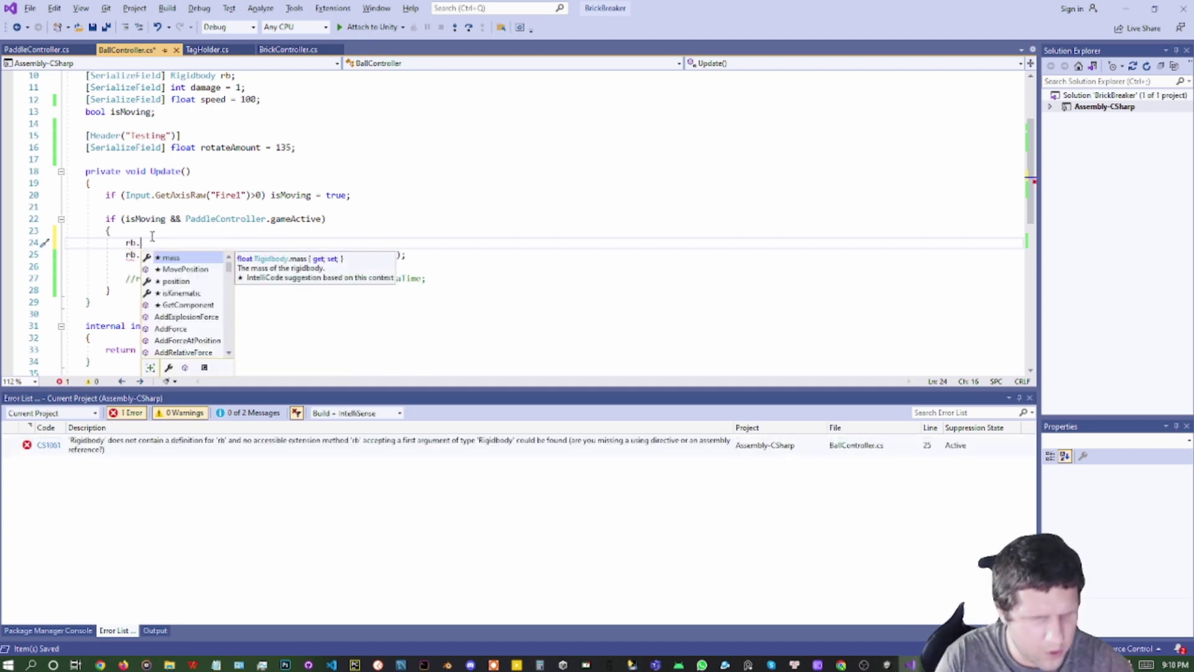
type("for")
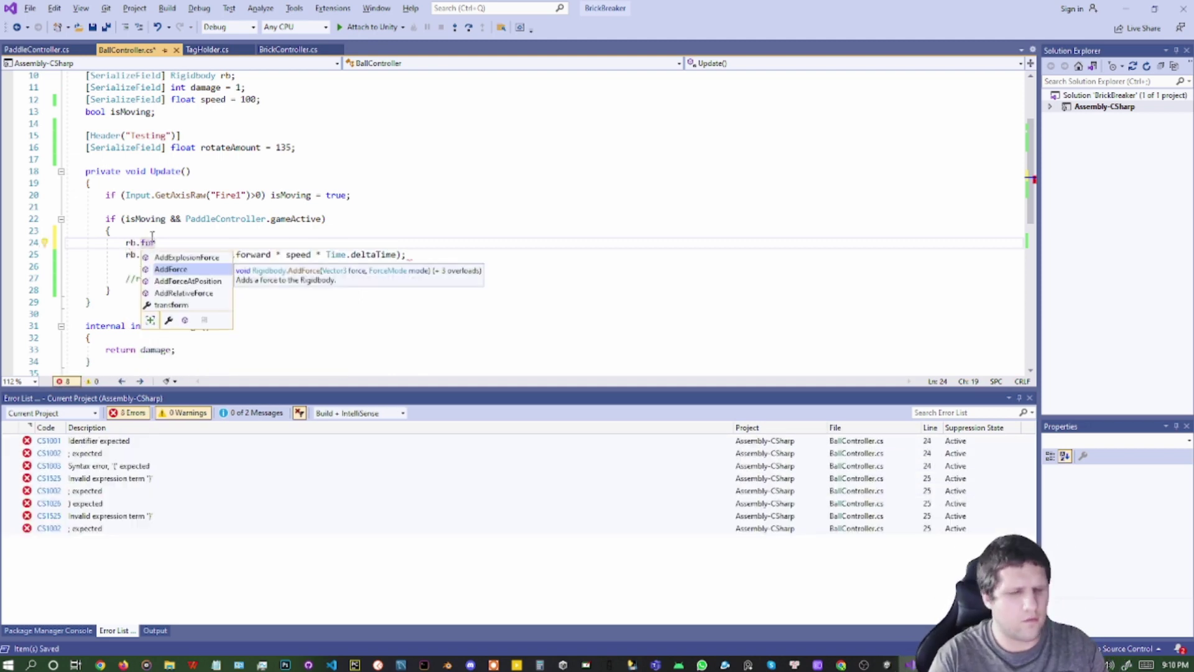
key("Up")
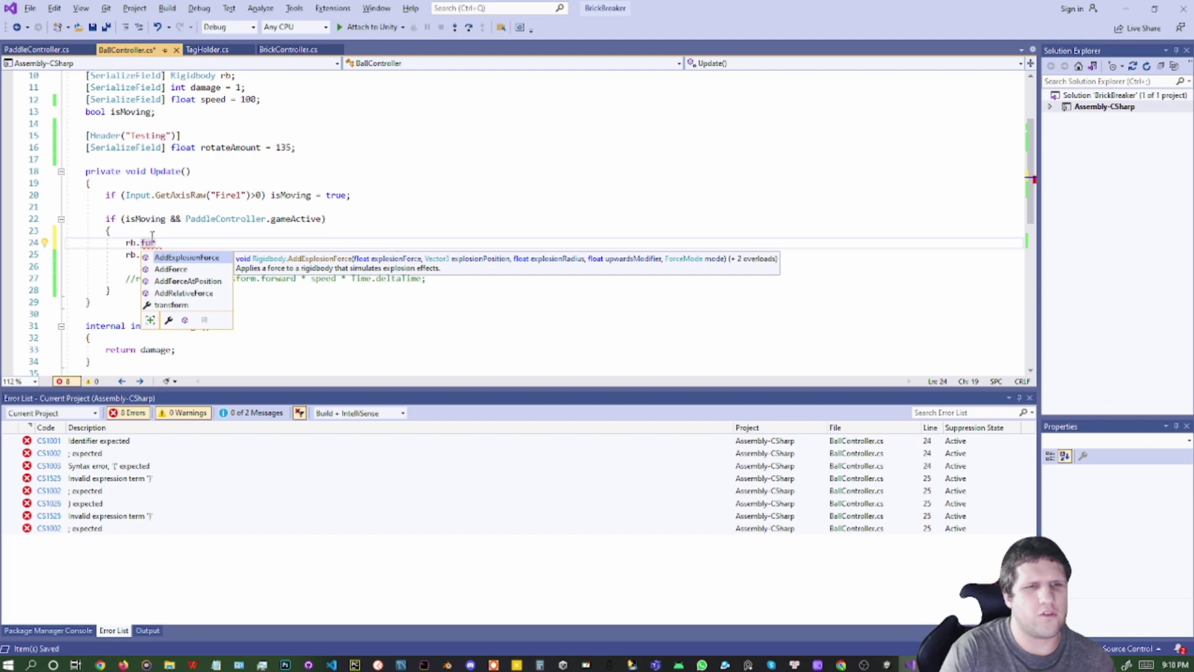
key("Down")
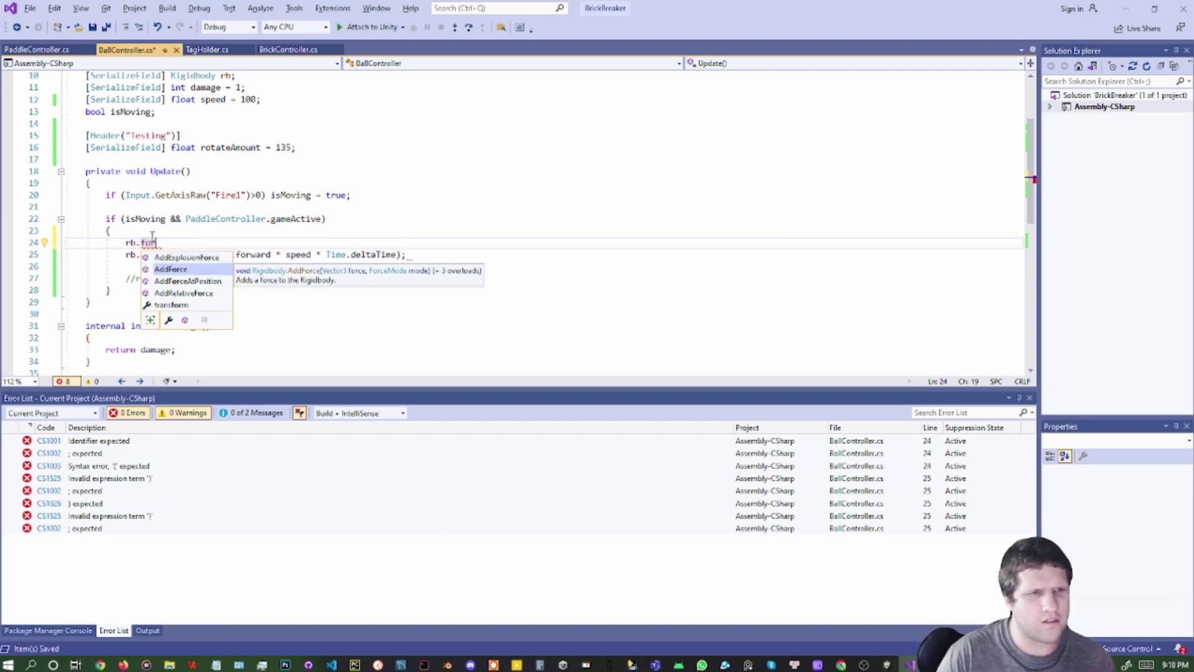
key("Down")
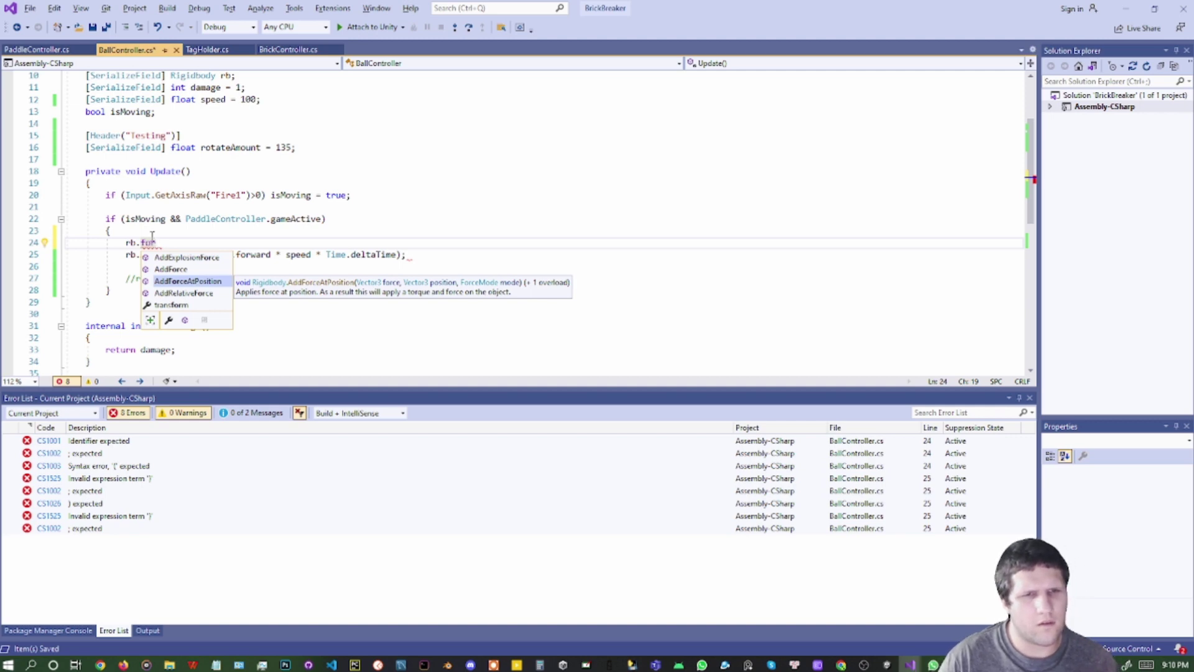
key("Down")
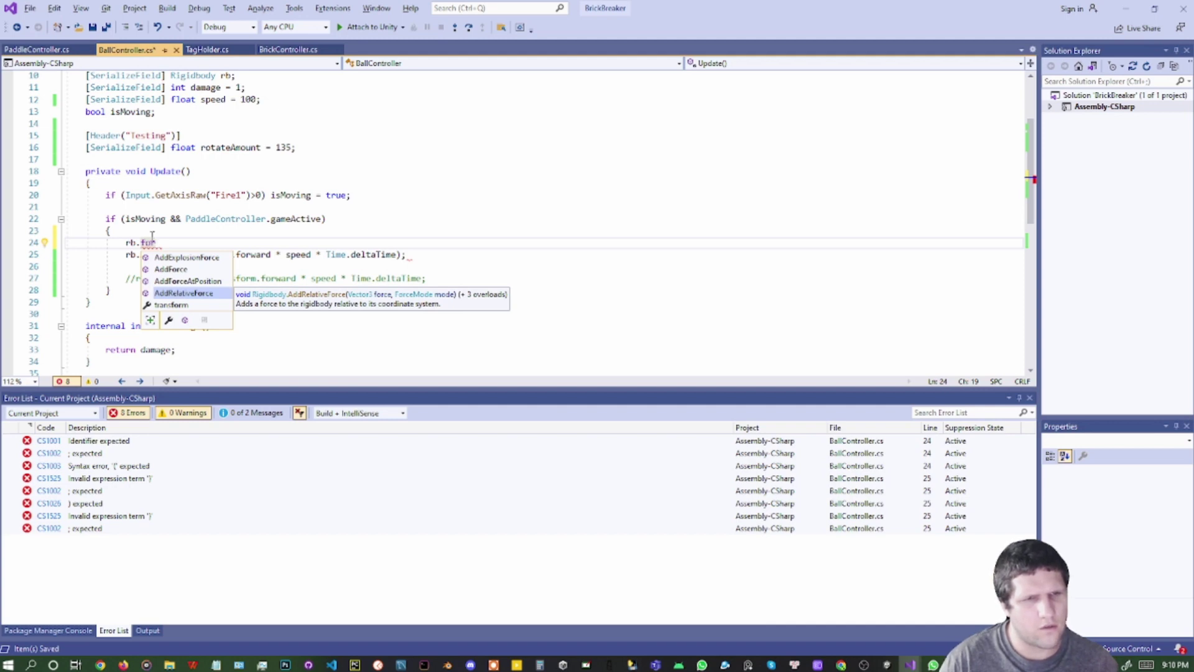
key("Tab")
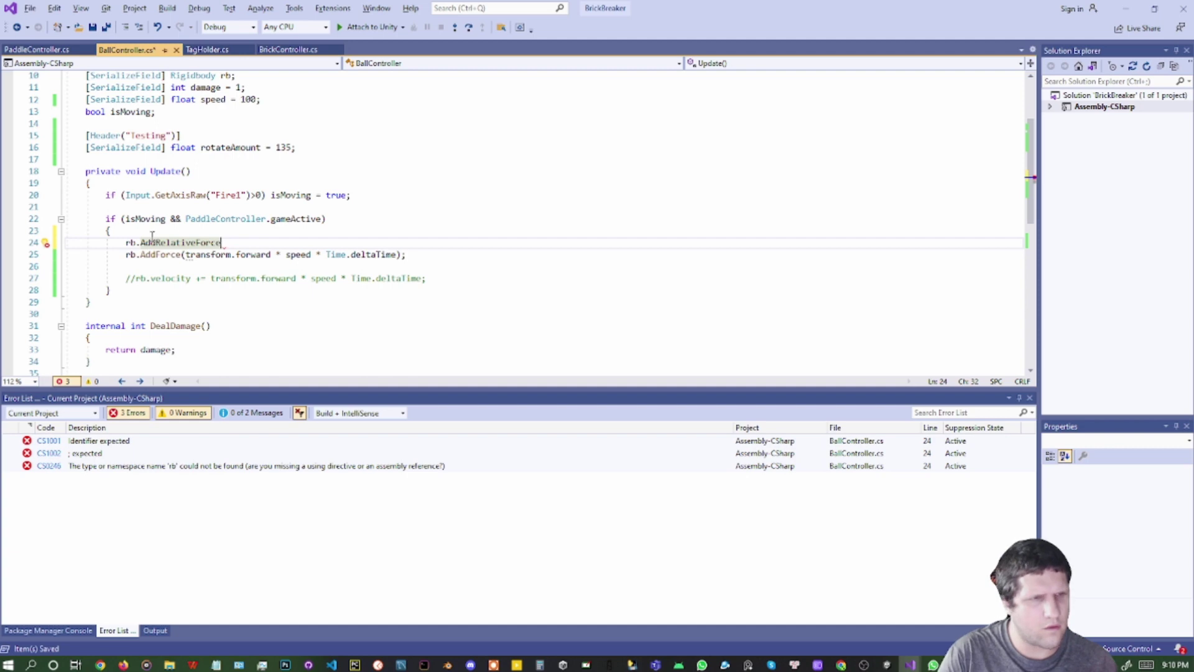
Review the AddRelativeForce overloads and complete the call with the arguments 0, 90, 0
type("(")
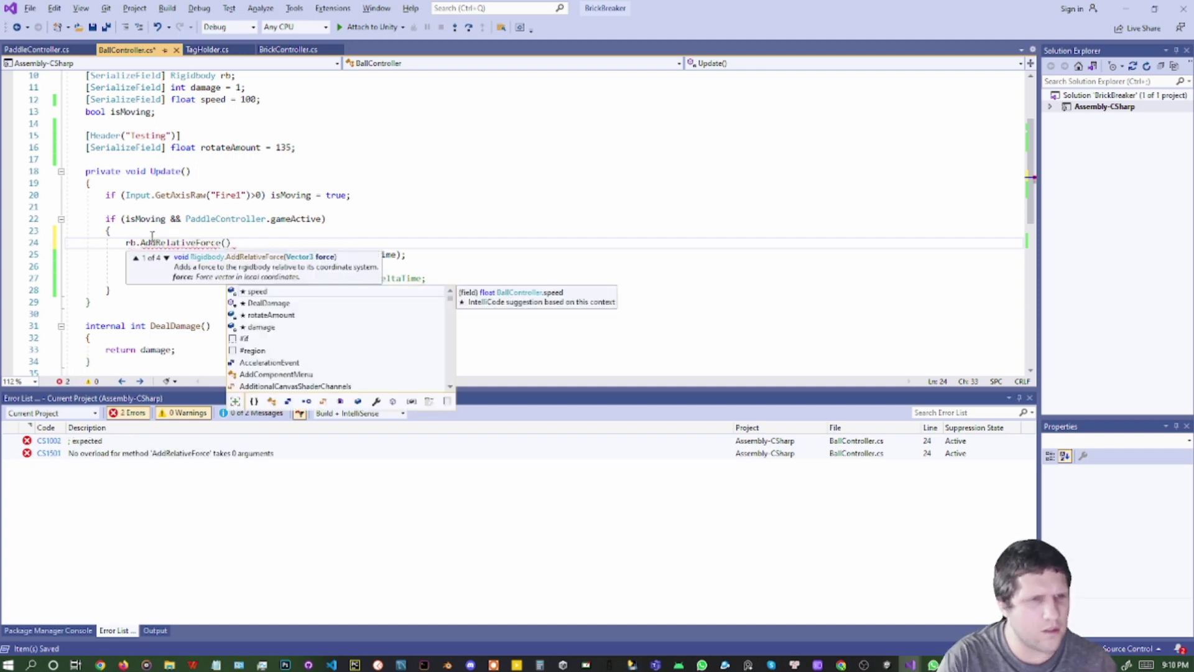
left_click(166, 258)
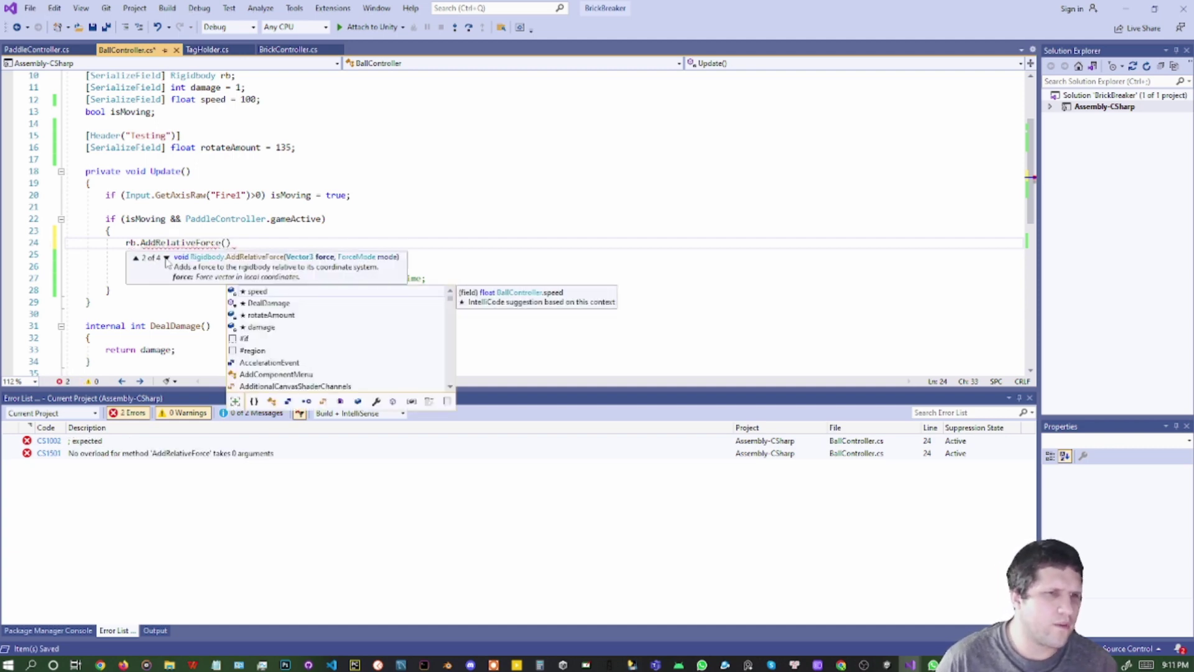
left_click(166, 258)
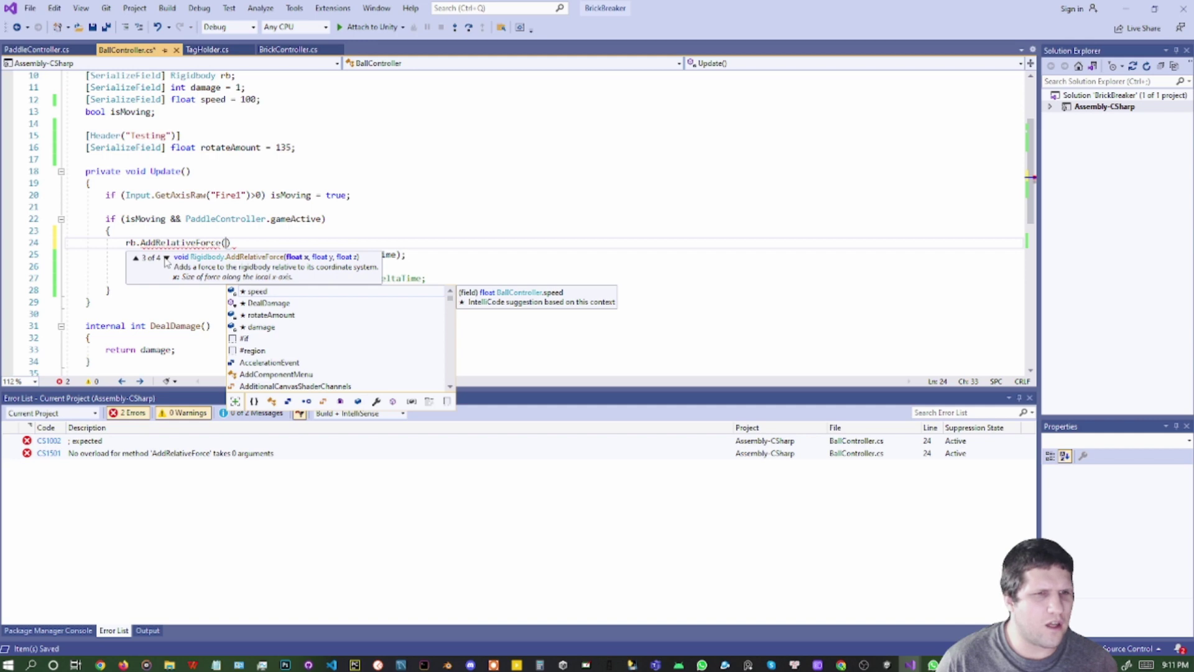
left_click(166, 259)
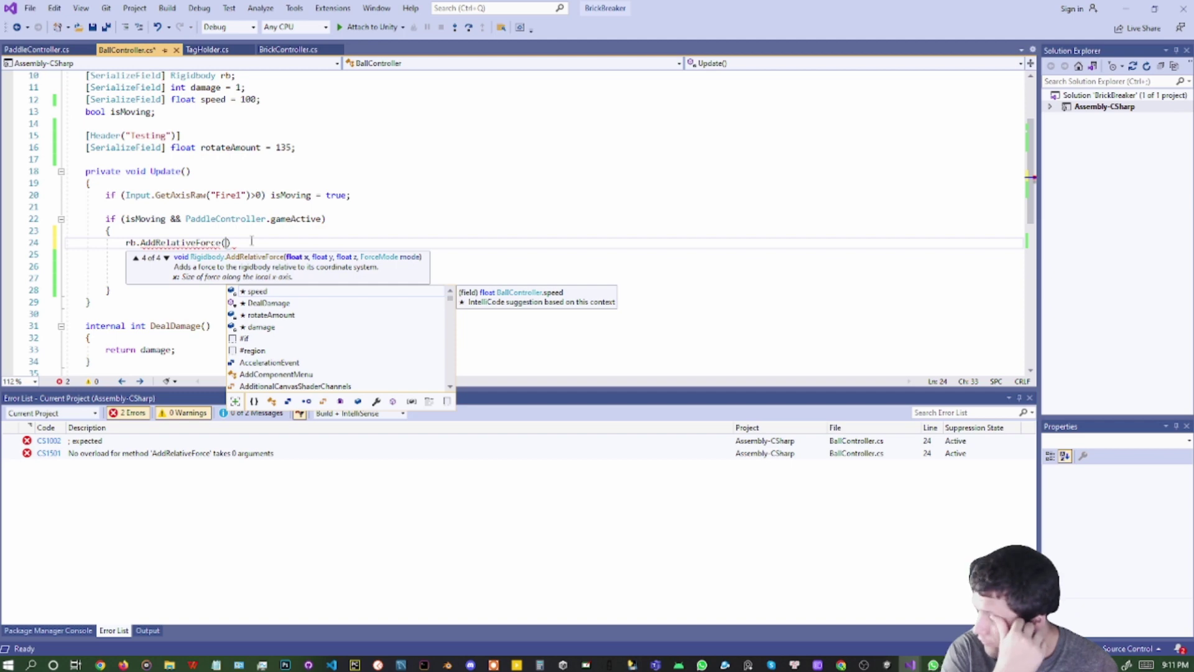
type("0, ")
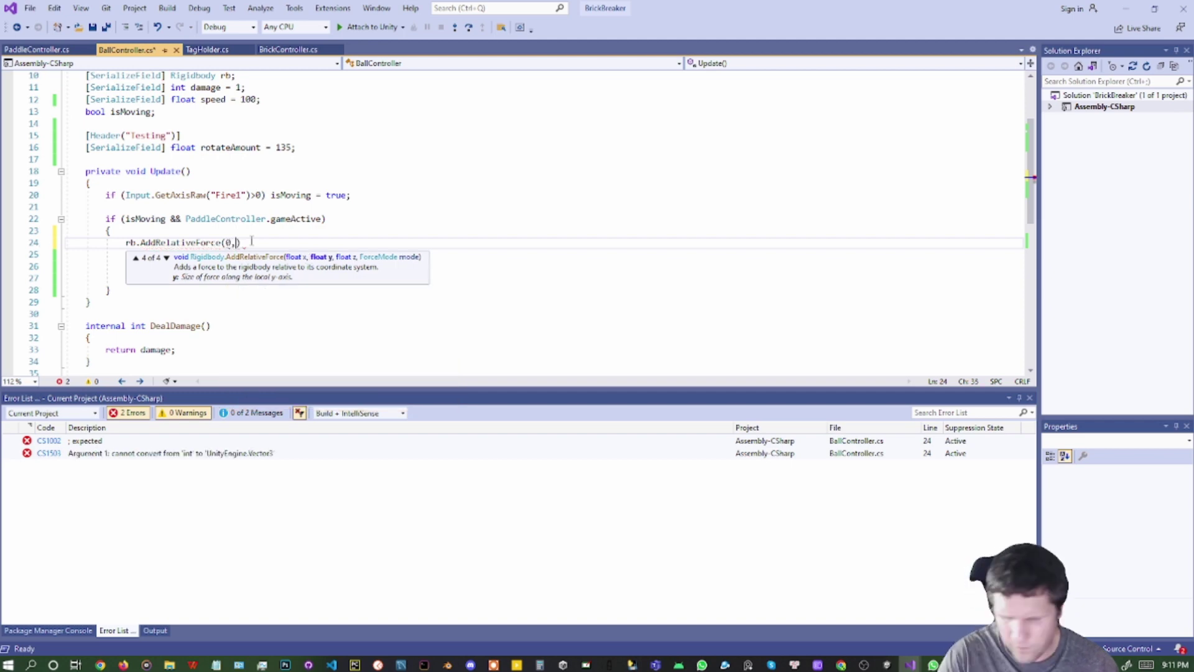
type("90")
type(", 0")
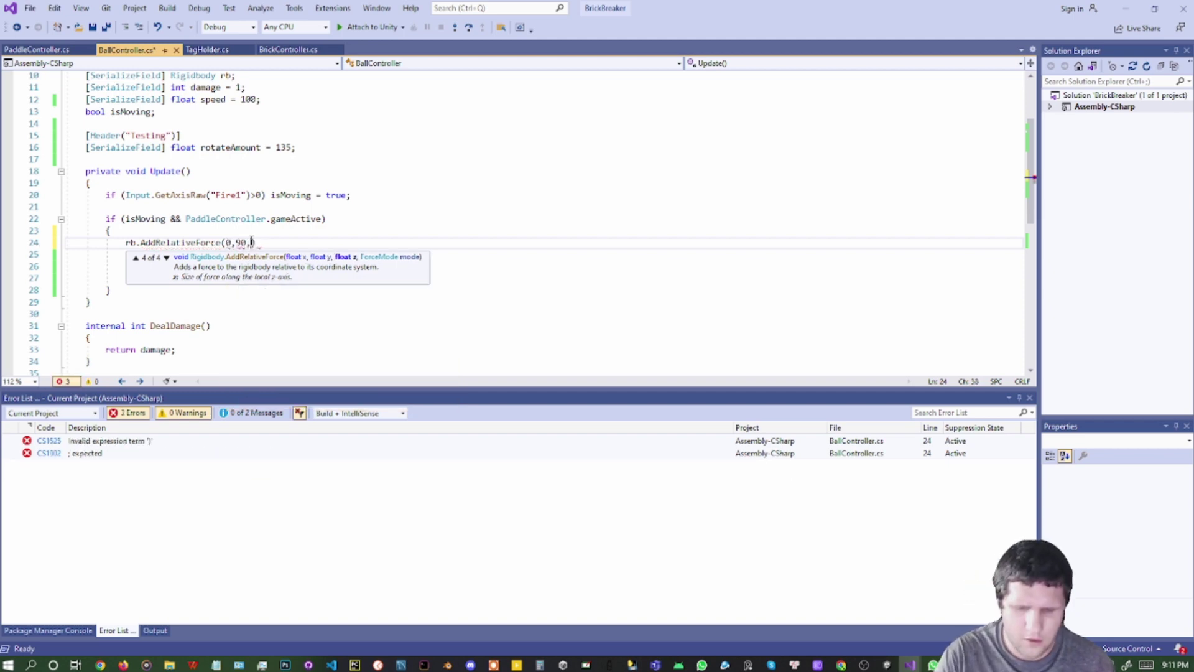
type(")")
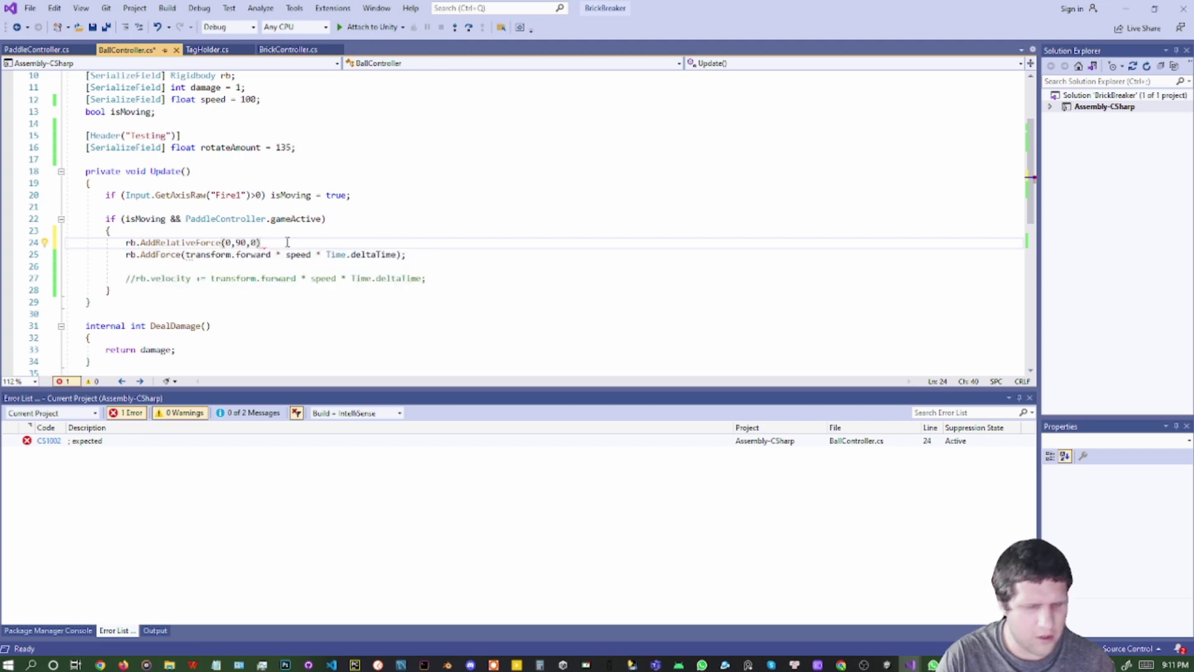
type(";")
Comment out the rb.AddForce line below the new call and save BallController.cs
key("Down")
key("Home")
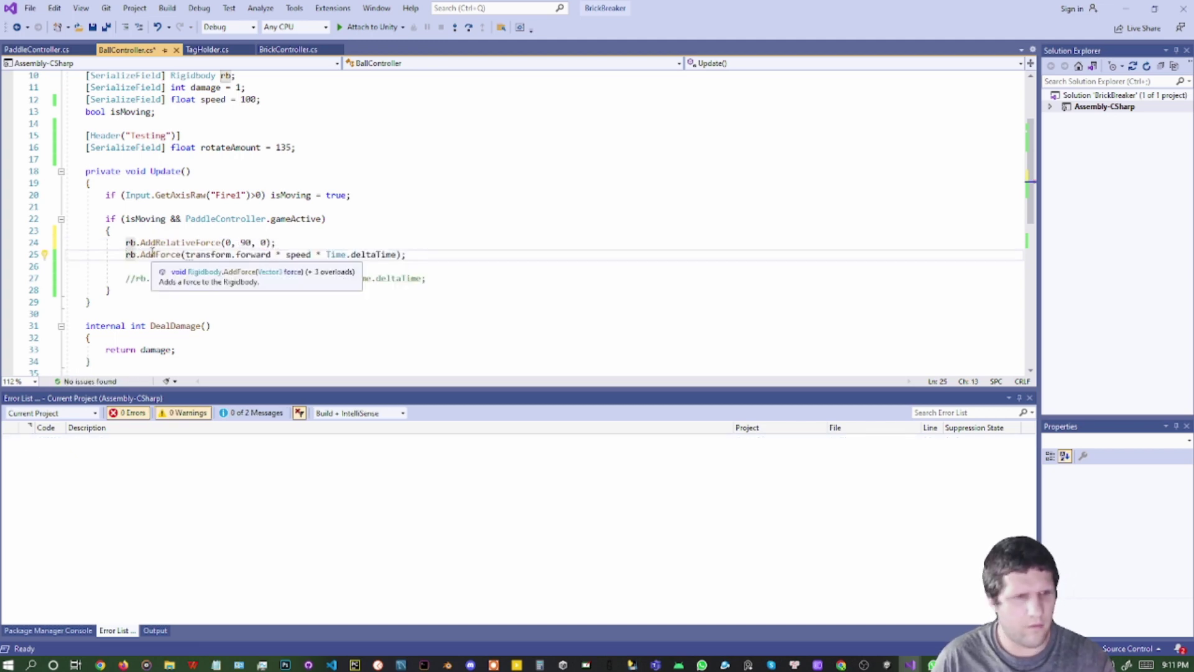
type("//")
key("ctrl+s")
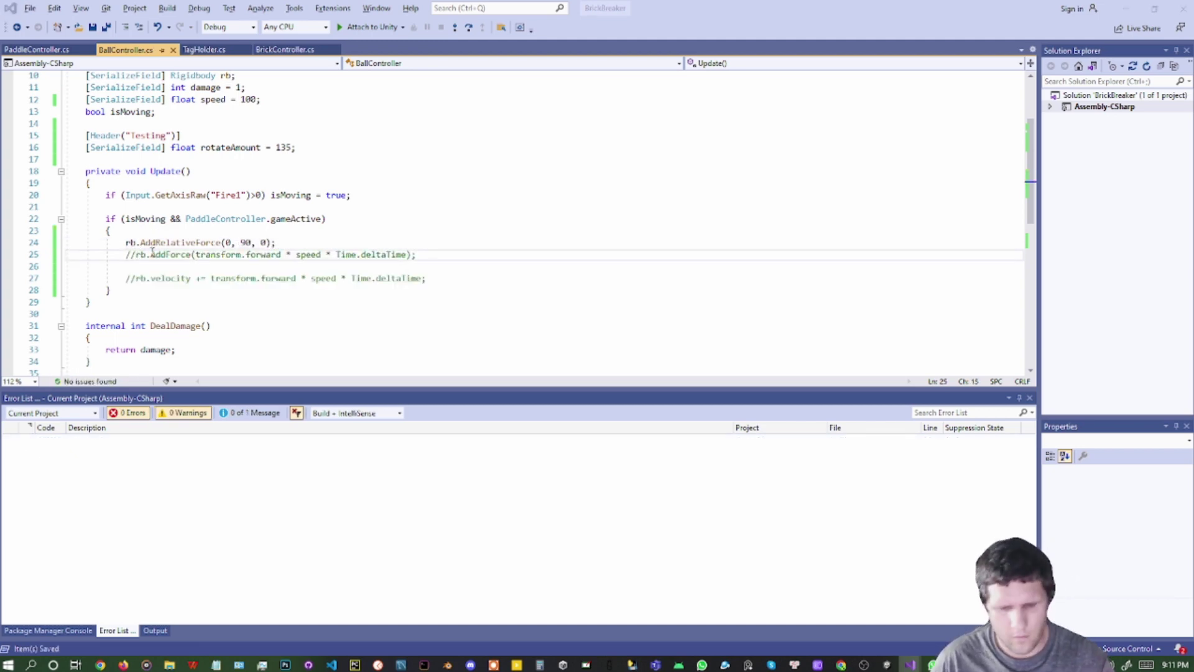
Switch to Unity, run the game to test the ball's movement with the relative force, and stop it
key("alt+Tab")
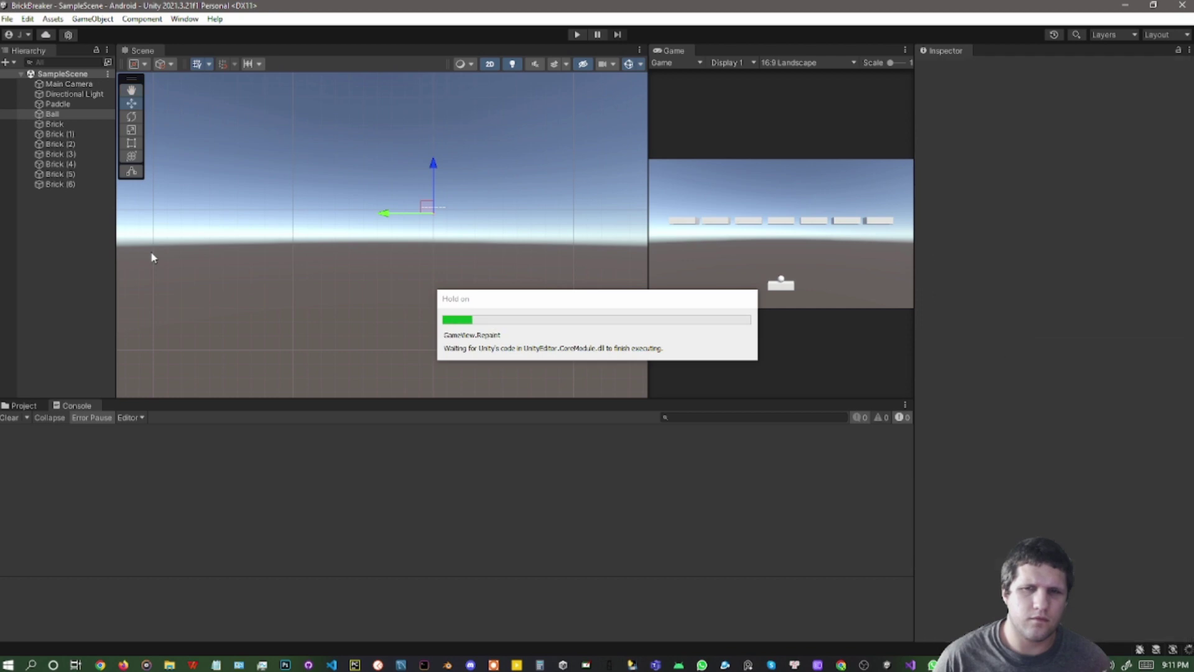
left_click(577, 37)
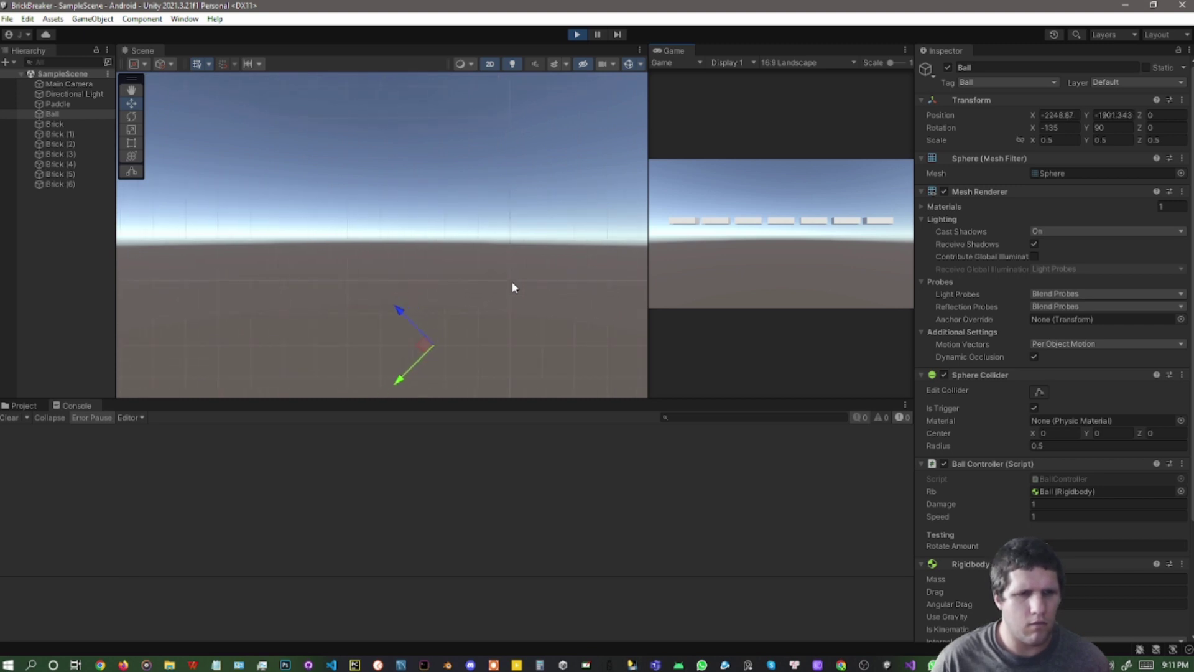
left_click(574, 36)
In Visual Studio, replace the 90 in the AddRelativeForce call with the speed variable and save the script
key("alt+Tab")
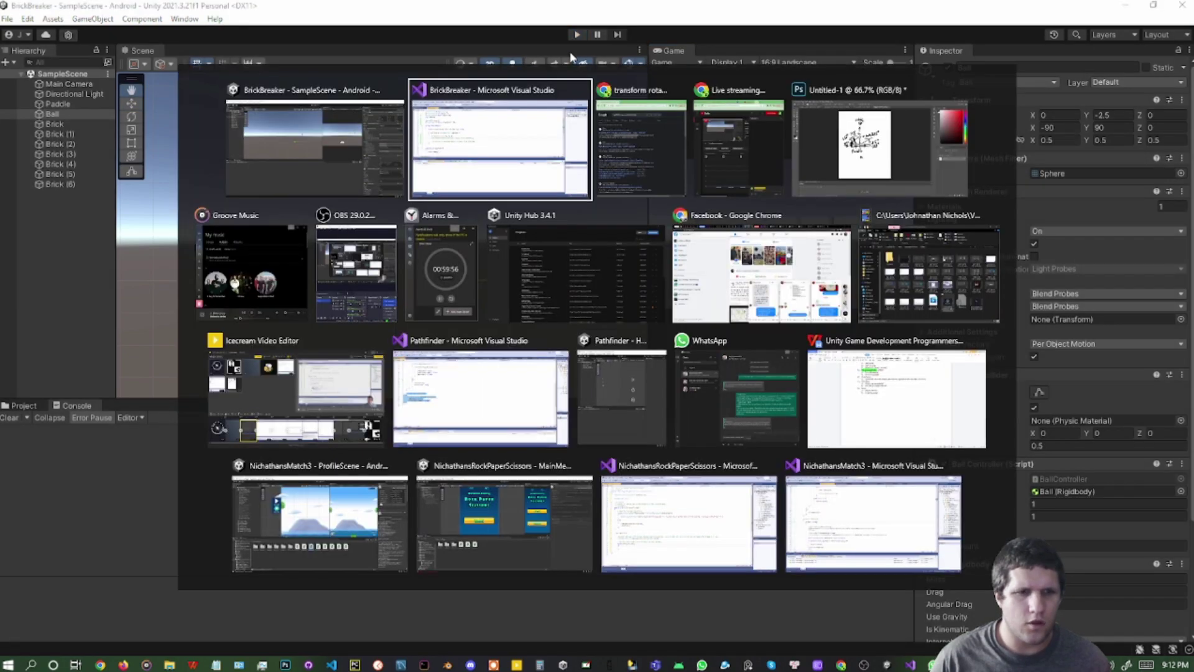
double_click(247, 243)
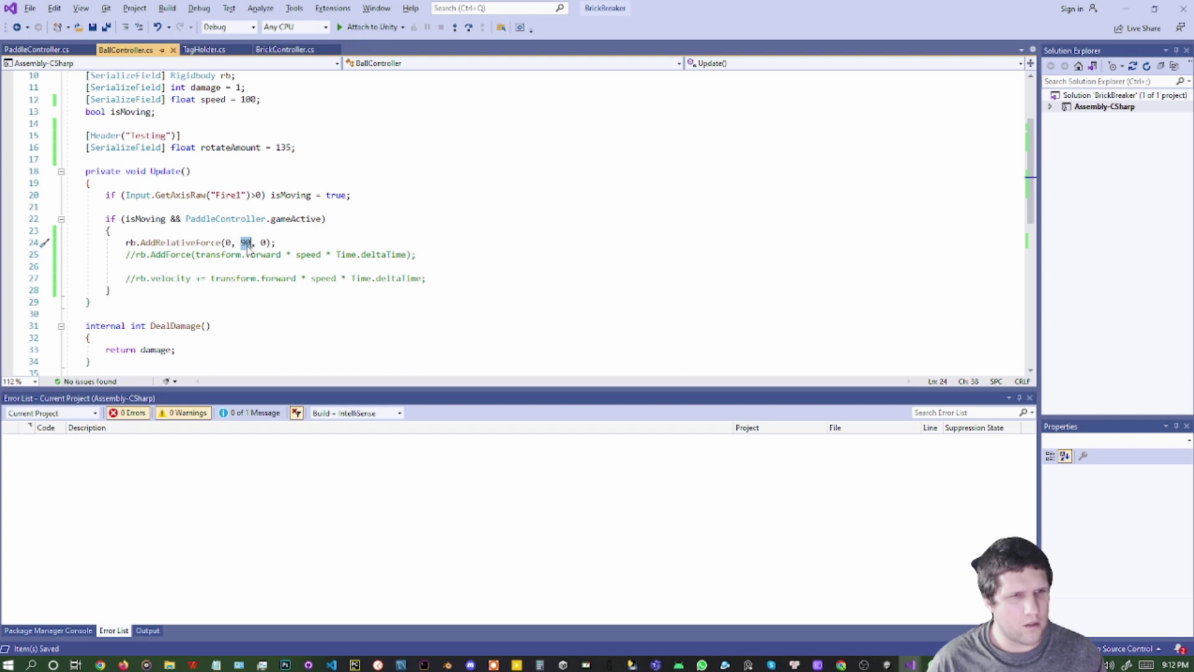
type("speed")
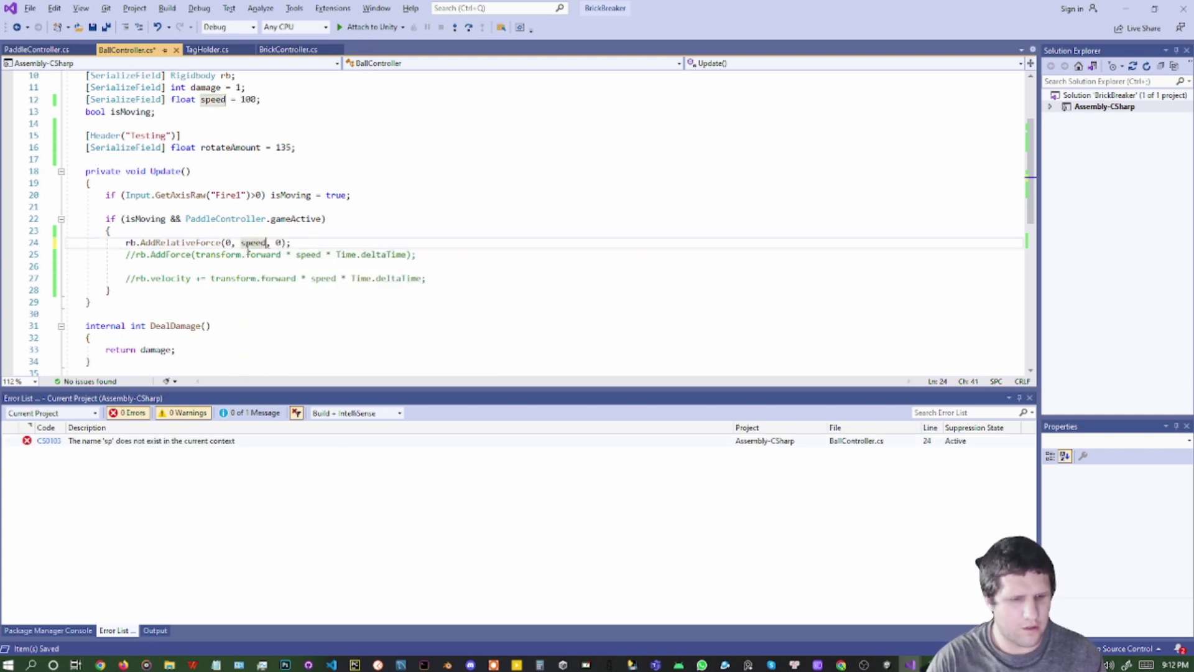
key("ctrl+s")
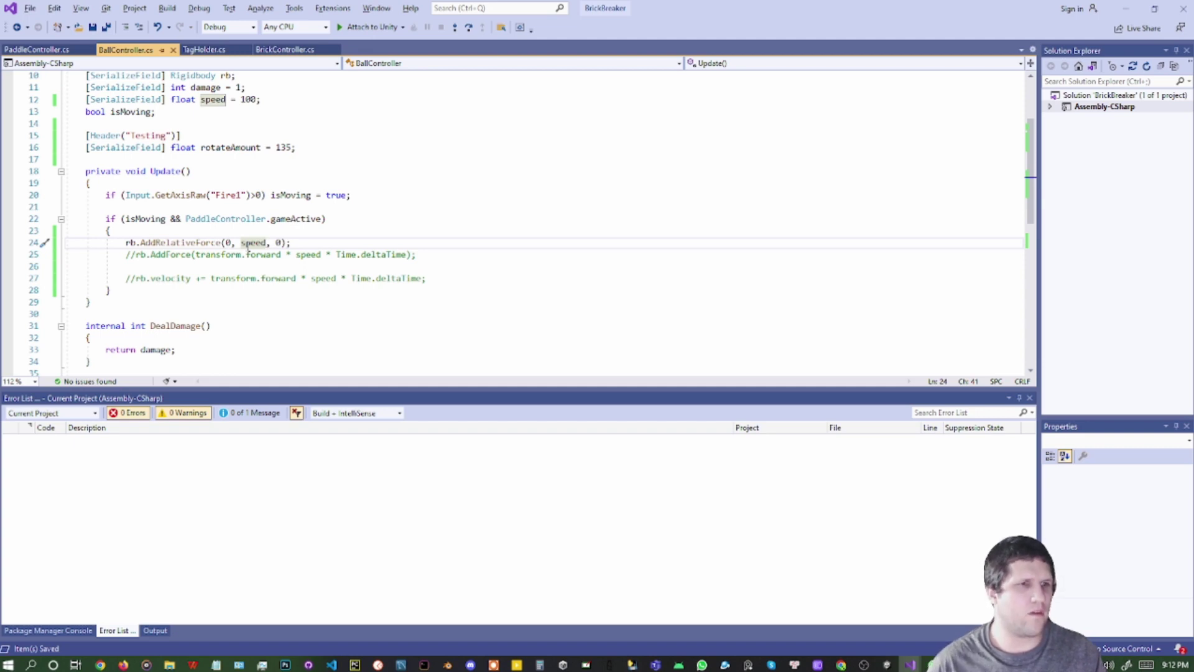
Run the game in Unity, launch the ball, follow the selected Ball in the Scene view, and stop the game
key("alt+Tab")
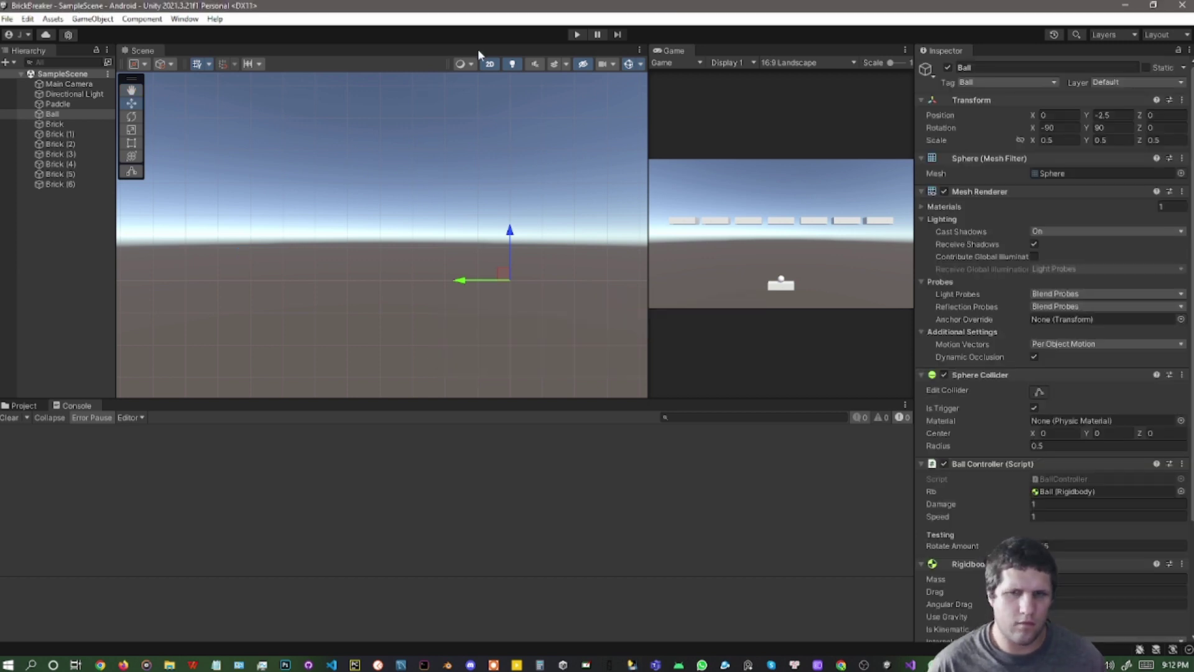
left_click(577, 35)
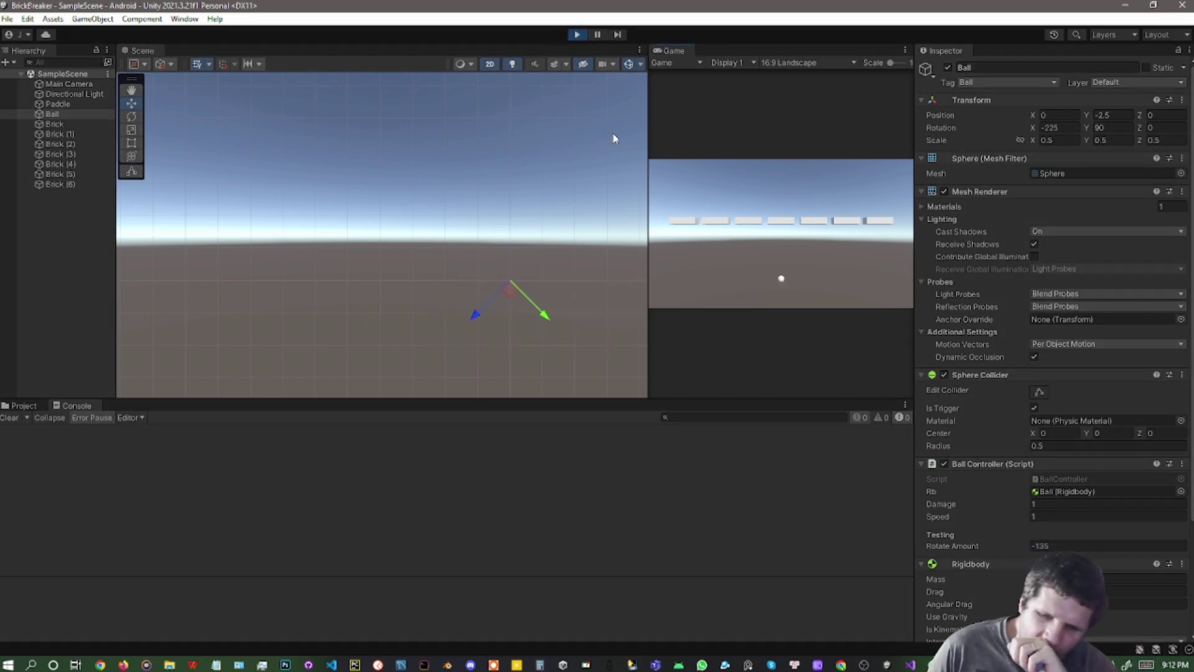
left_click(776, 224)
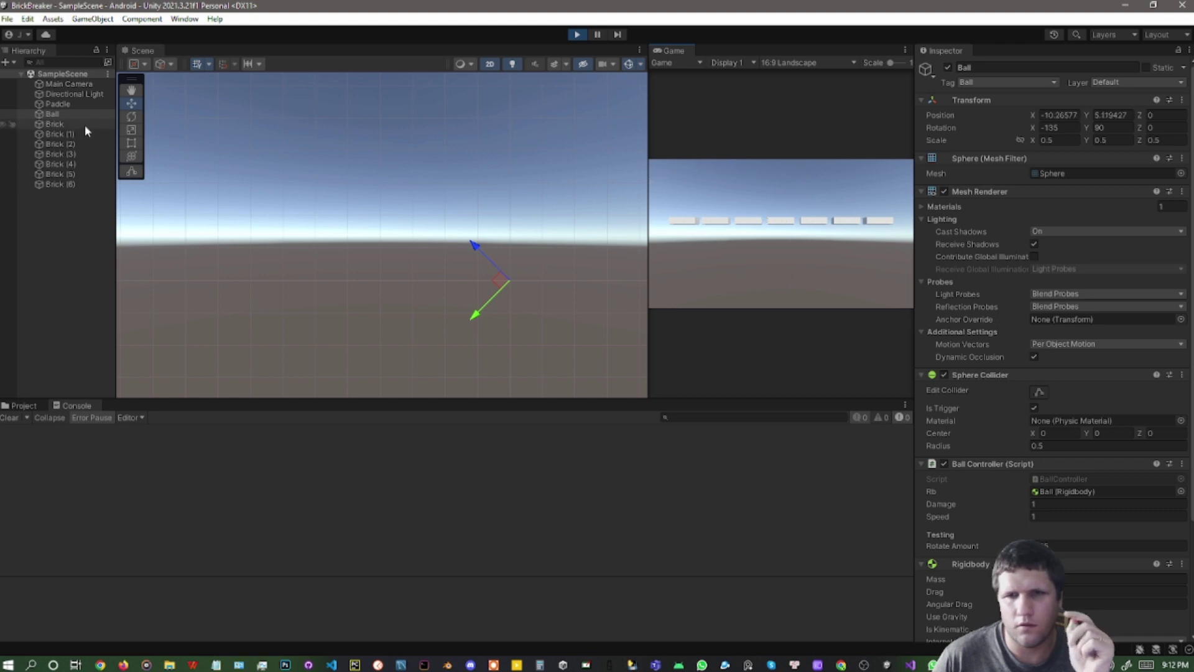
left_click(69, 113)
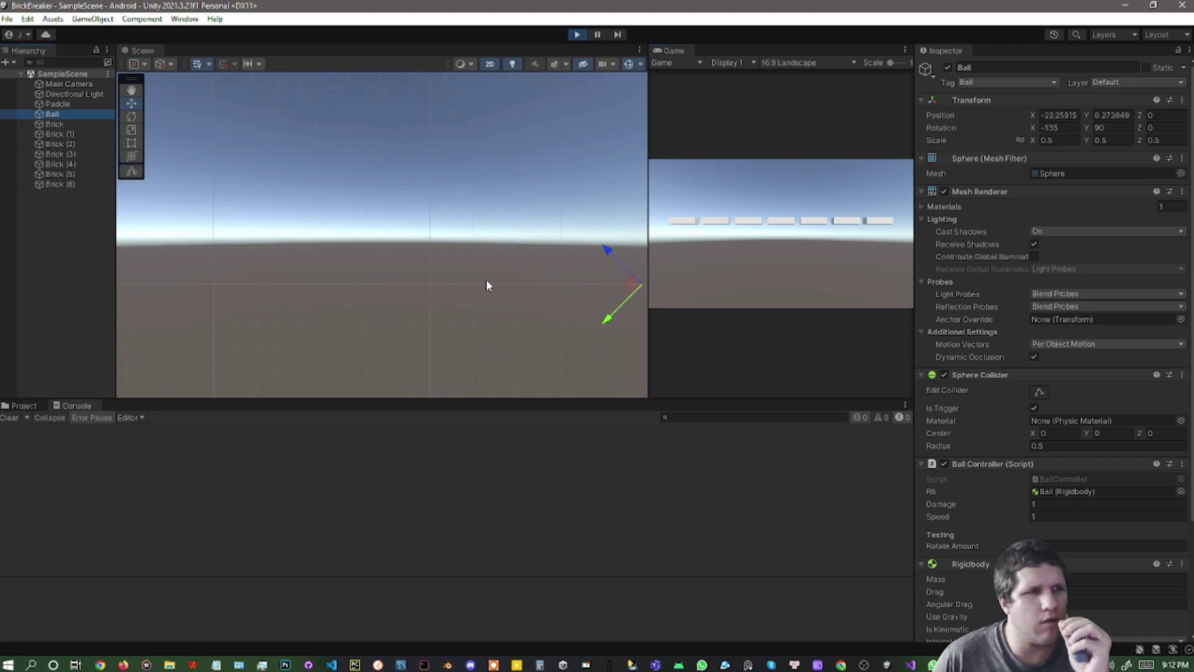
key("f")
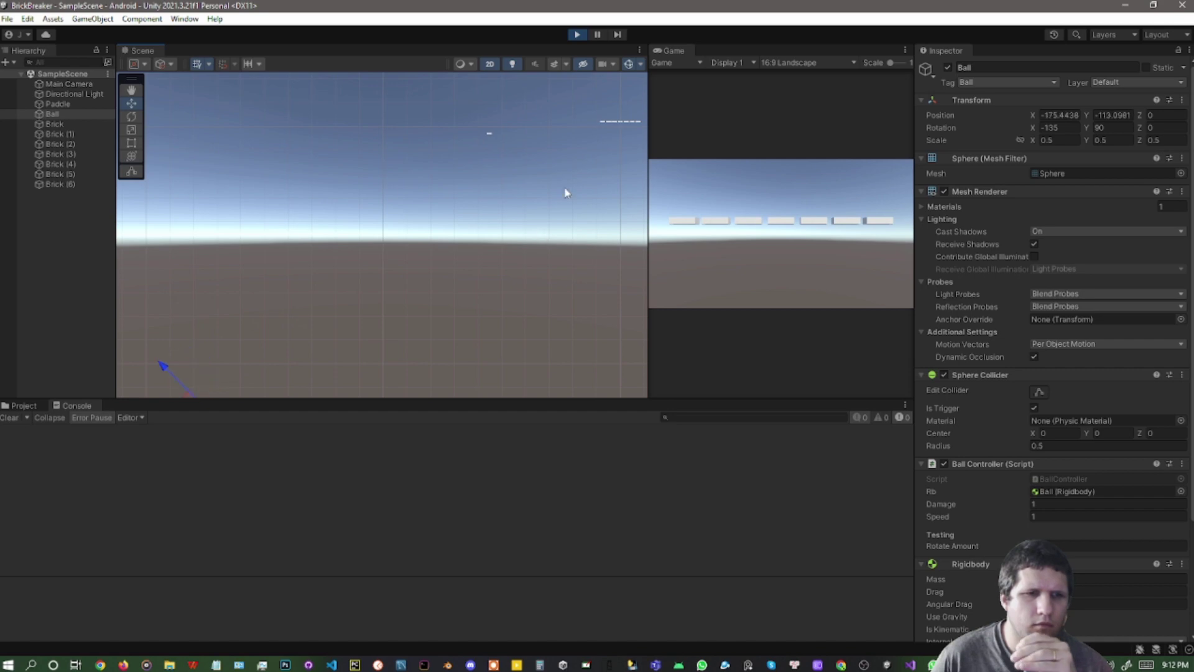
left_click(572, 35)
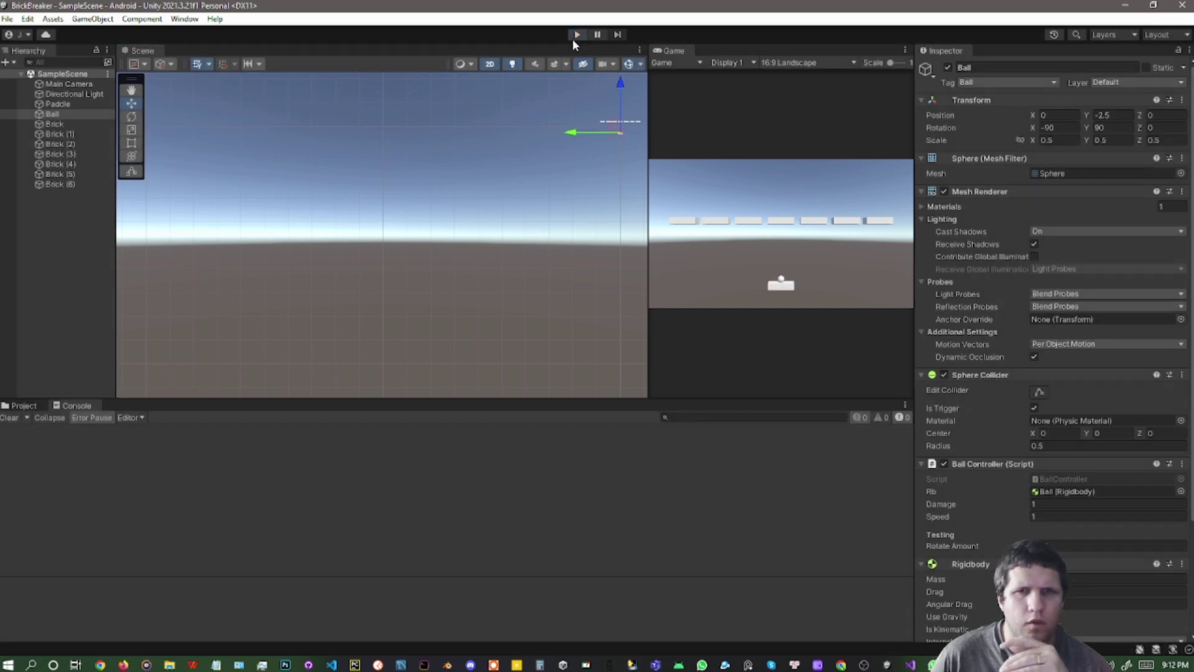
Run the game once more, launch the ball to watch its path past the bricks, and stop the game
left_click(572, 36)
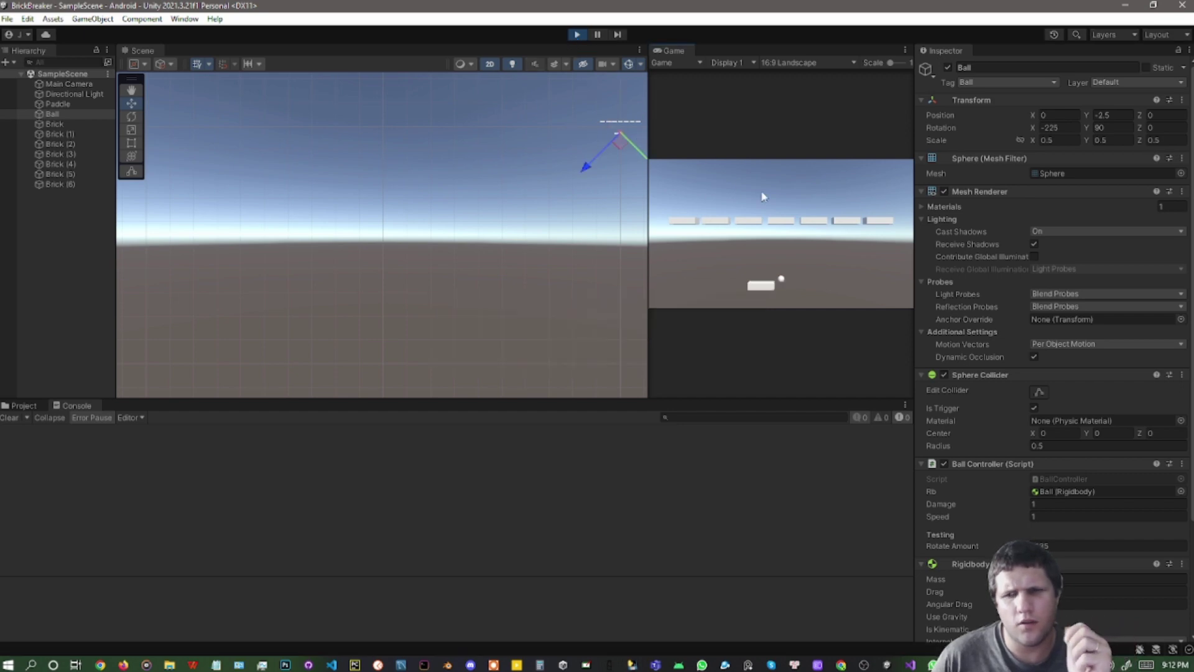
left_click(783, 201)
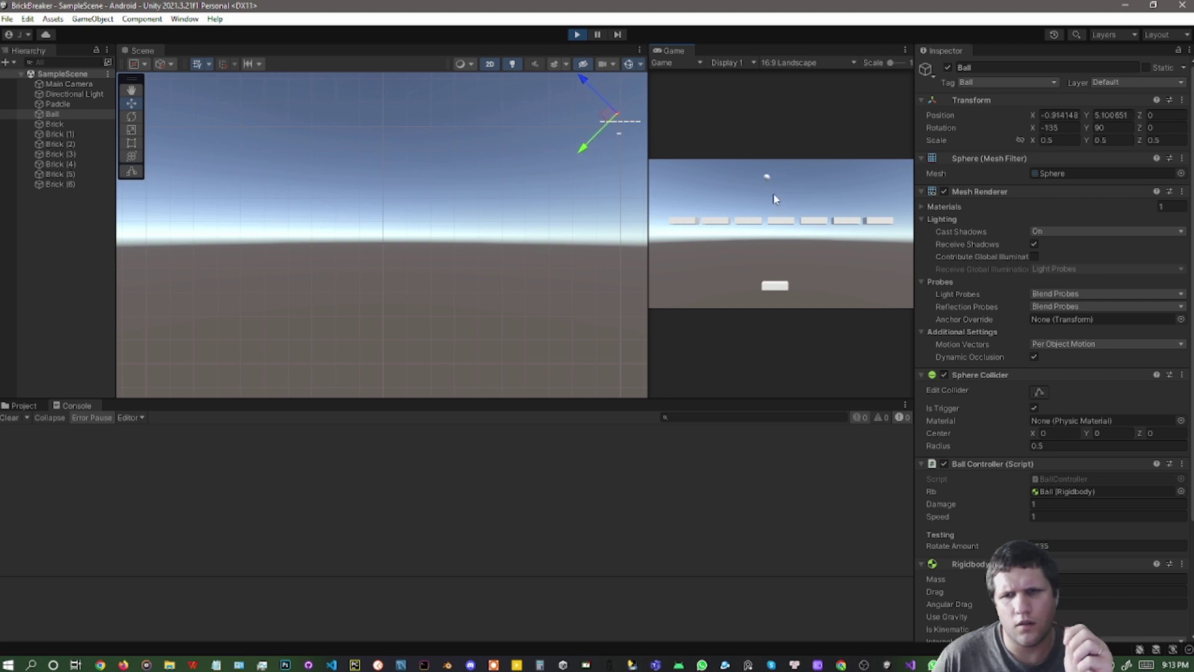
left_click(577, 34)
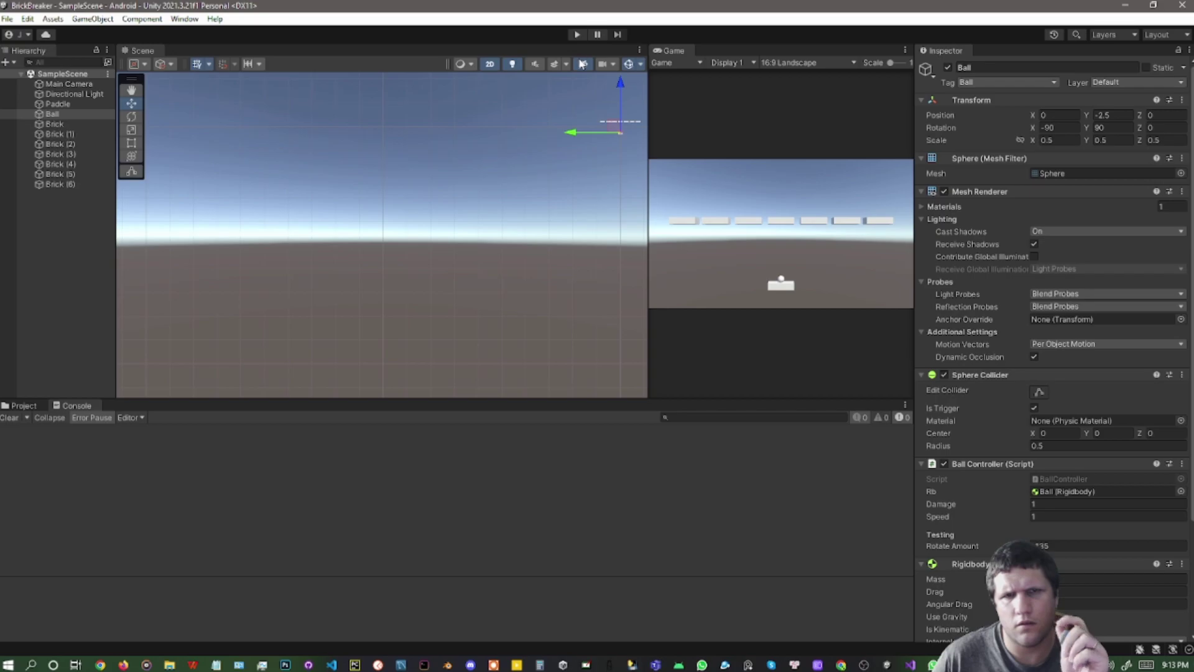
Check the force and bounce code in BallController.cs, and in Unity set the Ball's Rotate Amount to 180 and Speed to 3
key("alt+Tab")
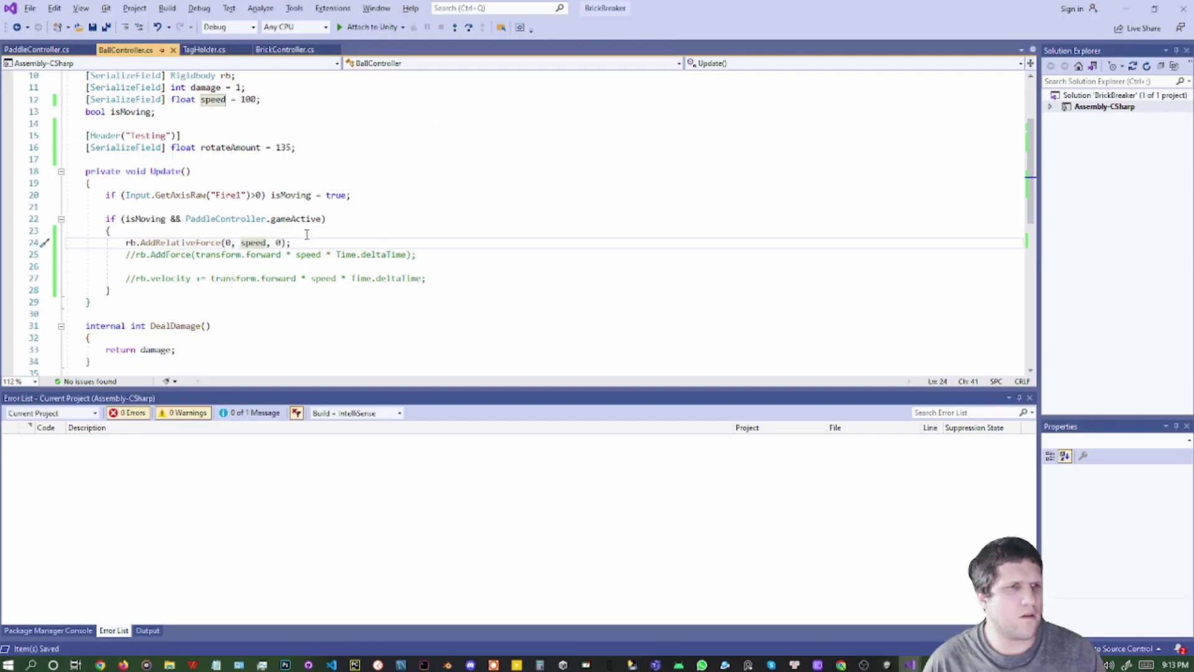
scroll(307, 234, "down", 4)
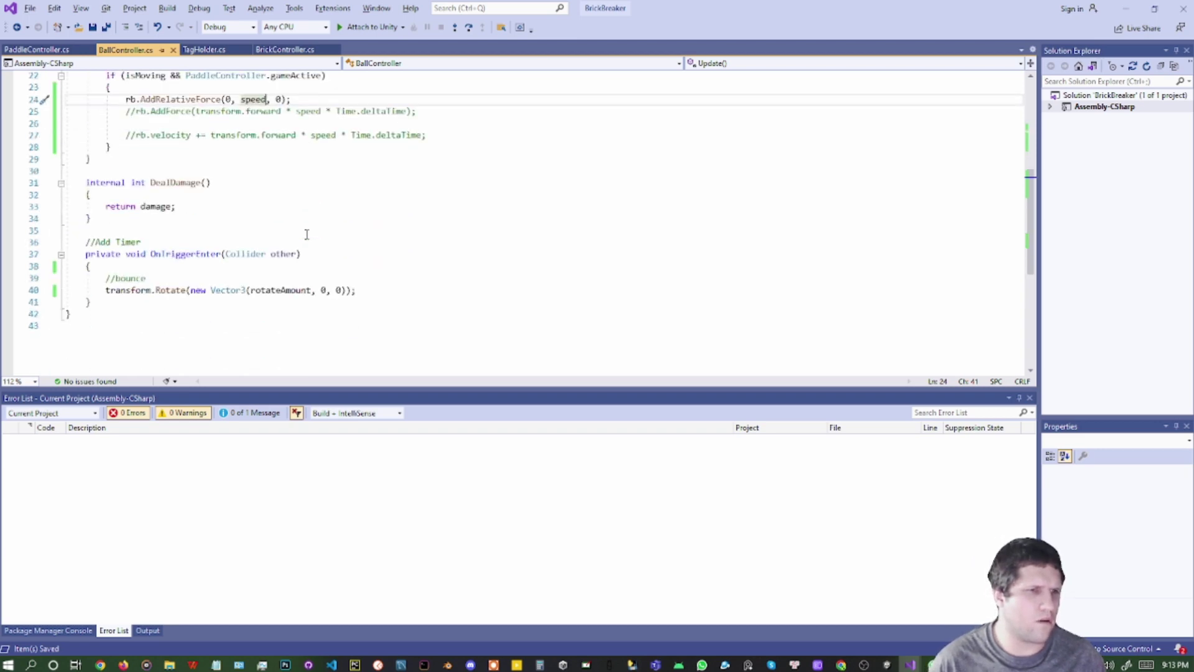
scroll(294, 262, "up", 2)
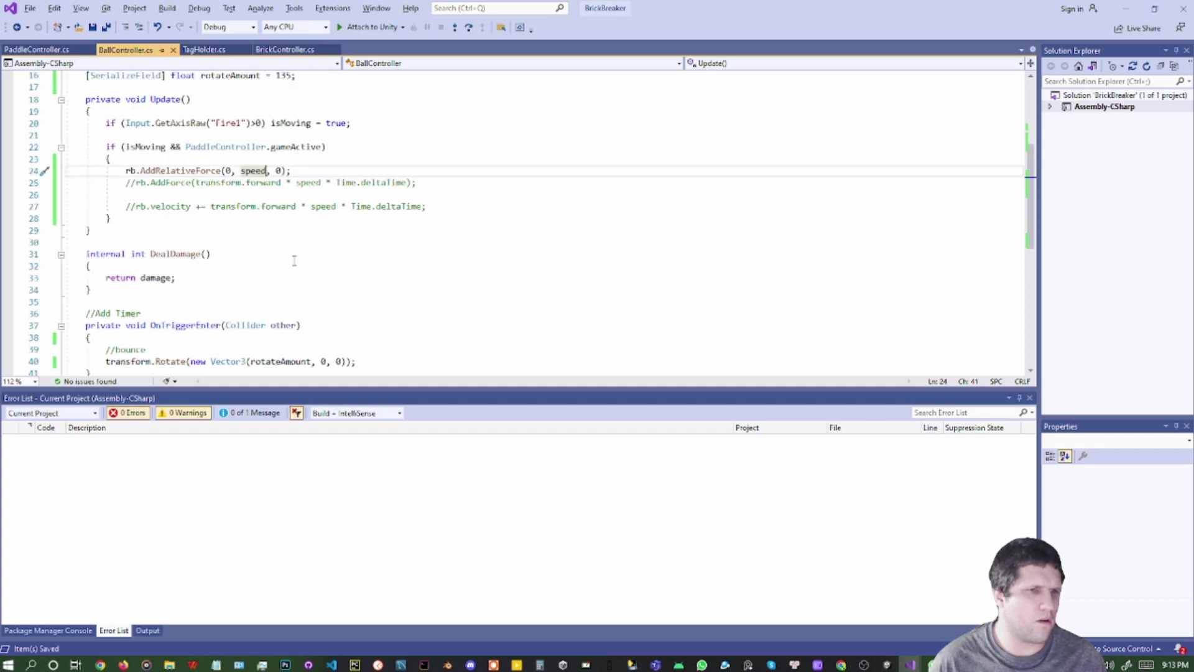
key("alt+Tab")
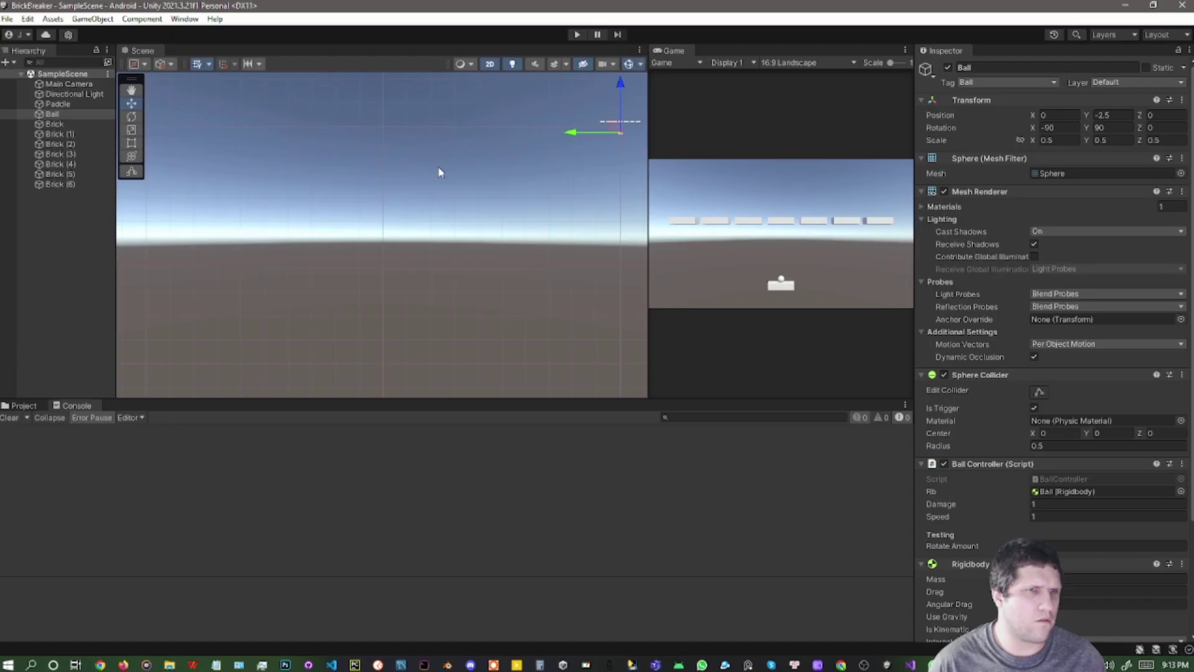
left_click(1051, 545)
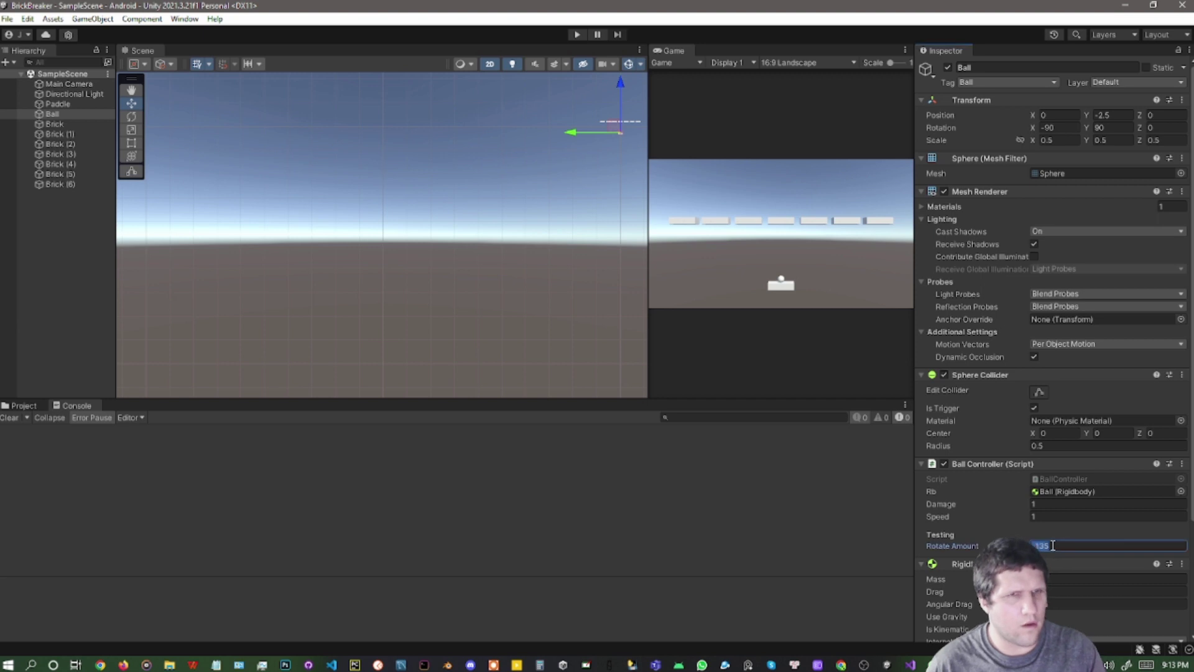
type("180")
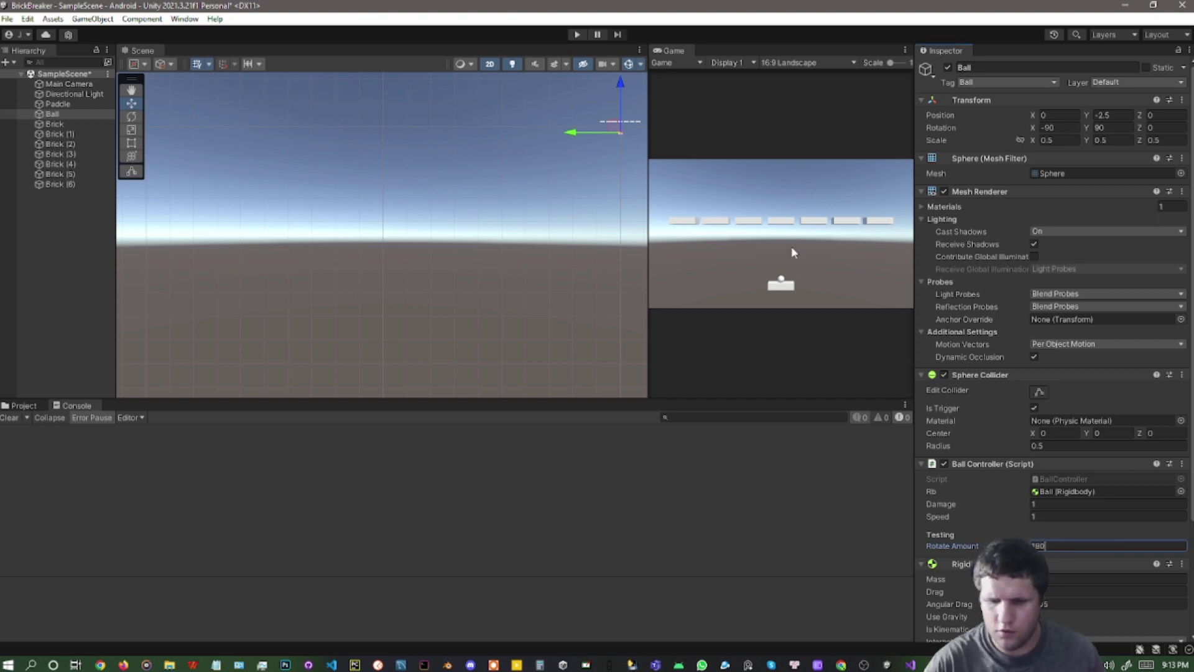
left_click(1079, 517)
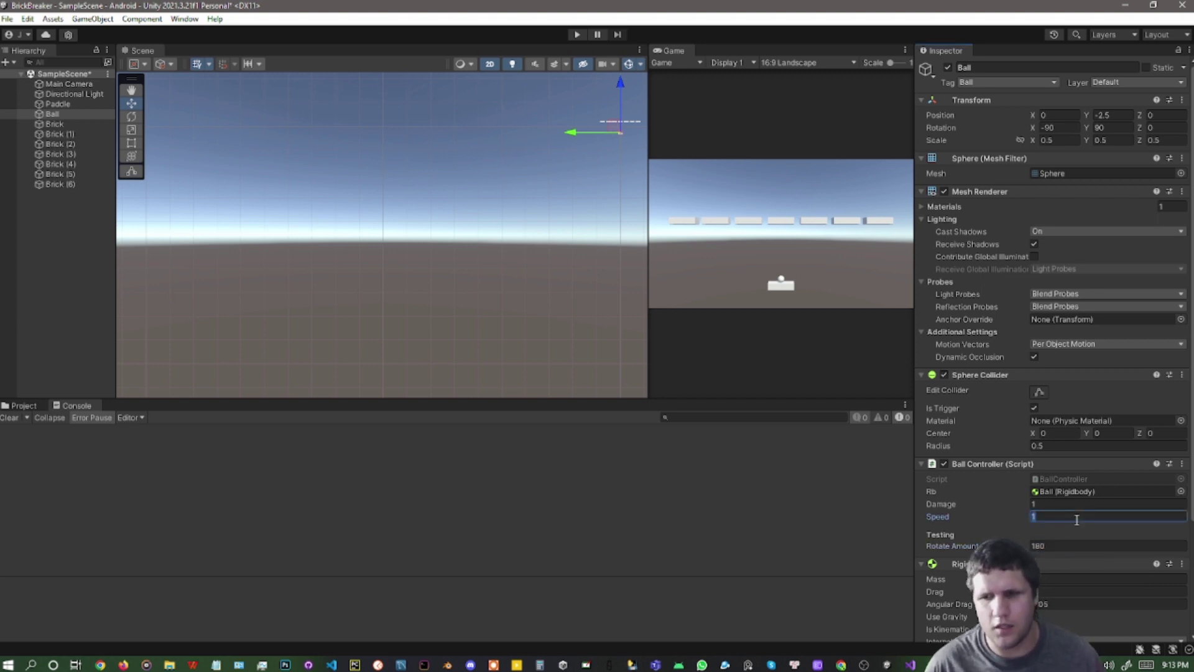
key("alt+Tab")
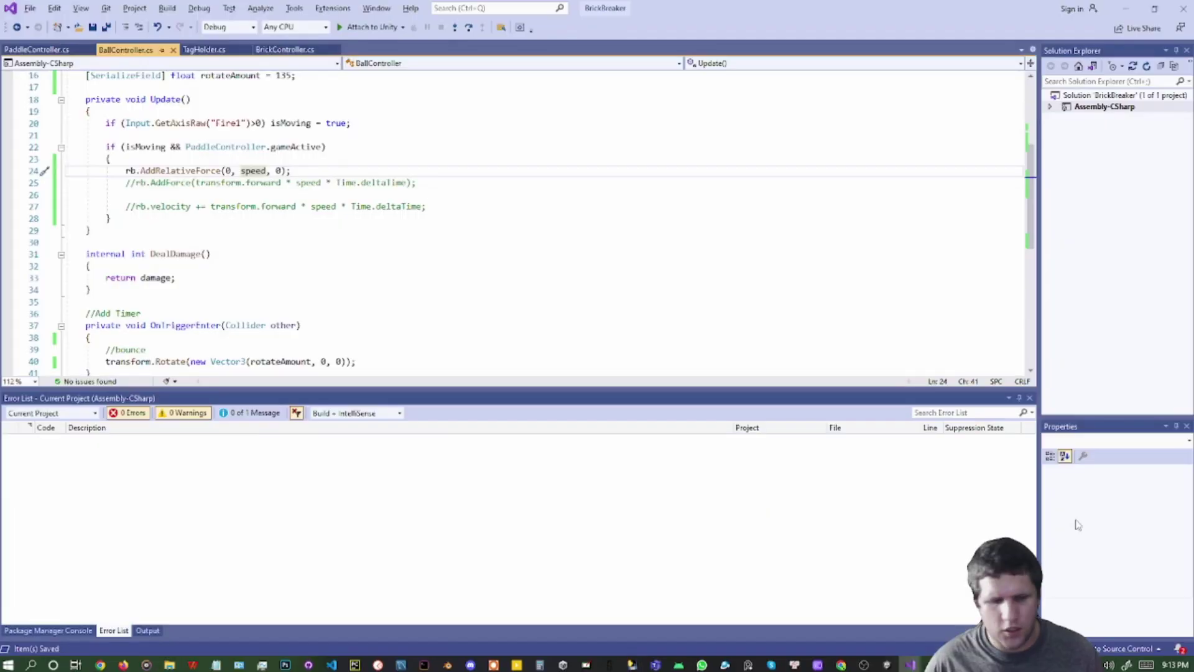
key("alt+Tab")
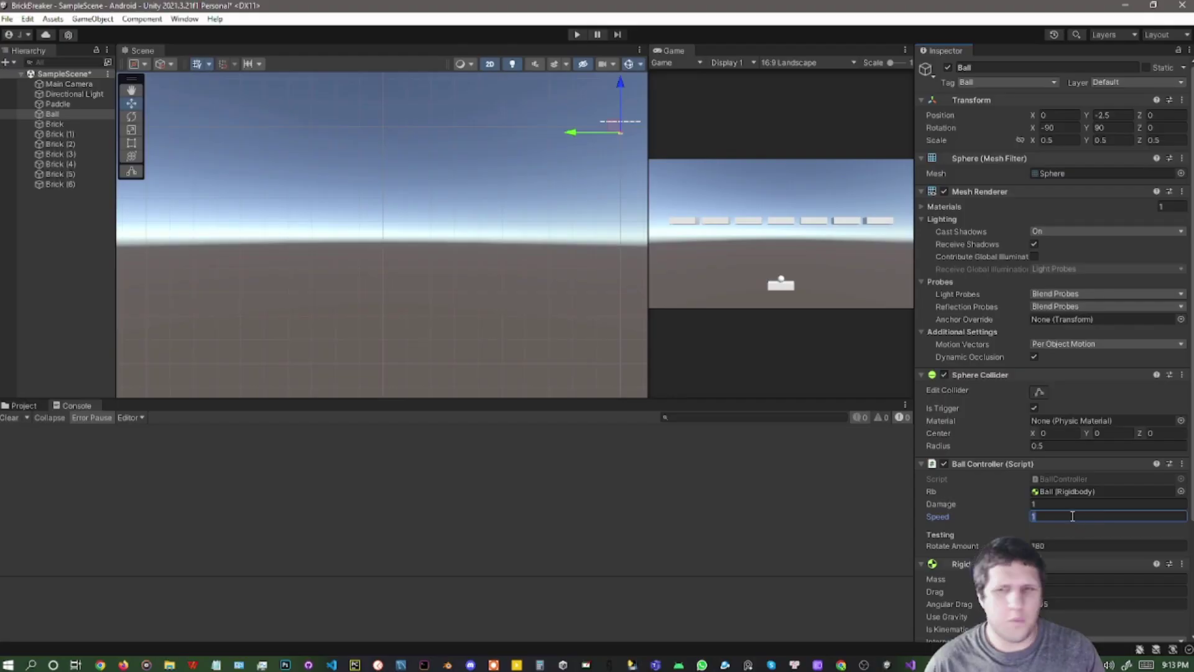
type("3")
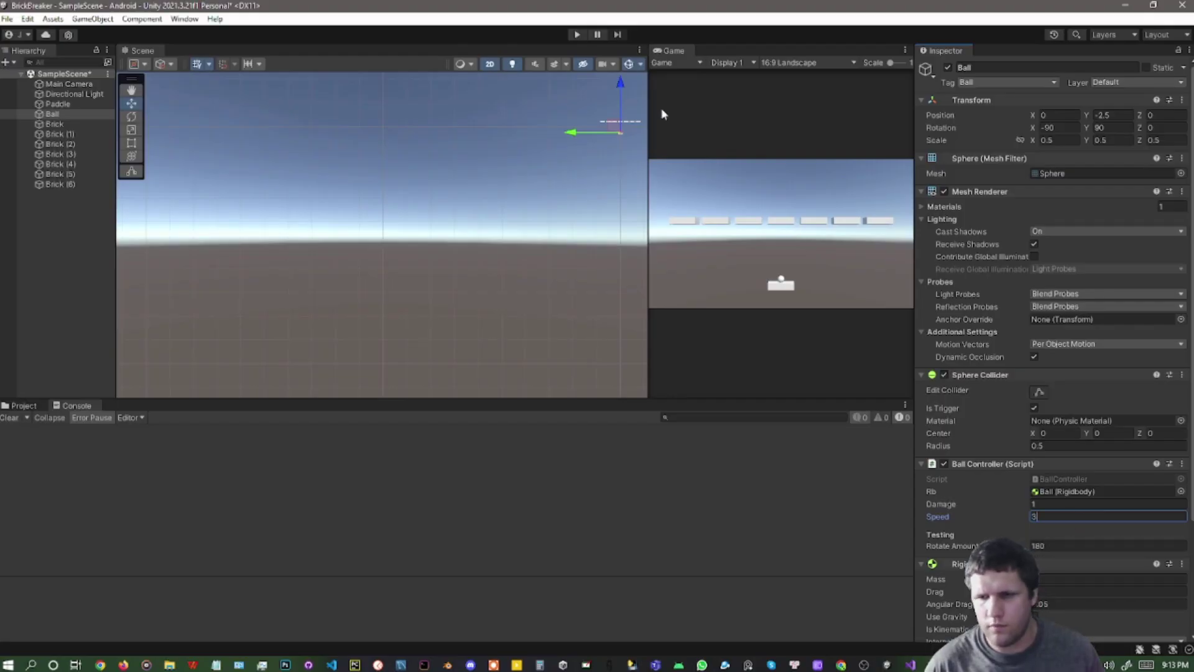
Run the game to test the ball and set its Rotate Amount to 90 while the game is running
left_click(577, 35)
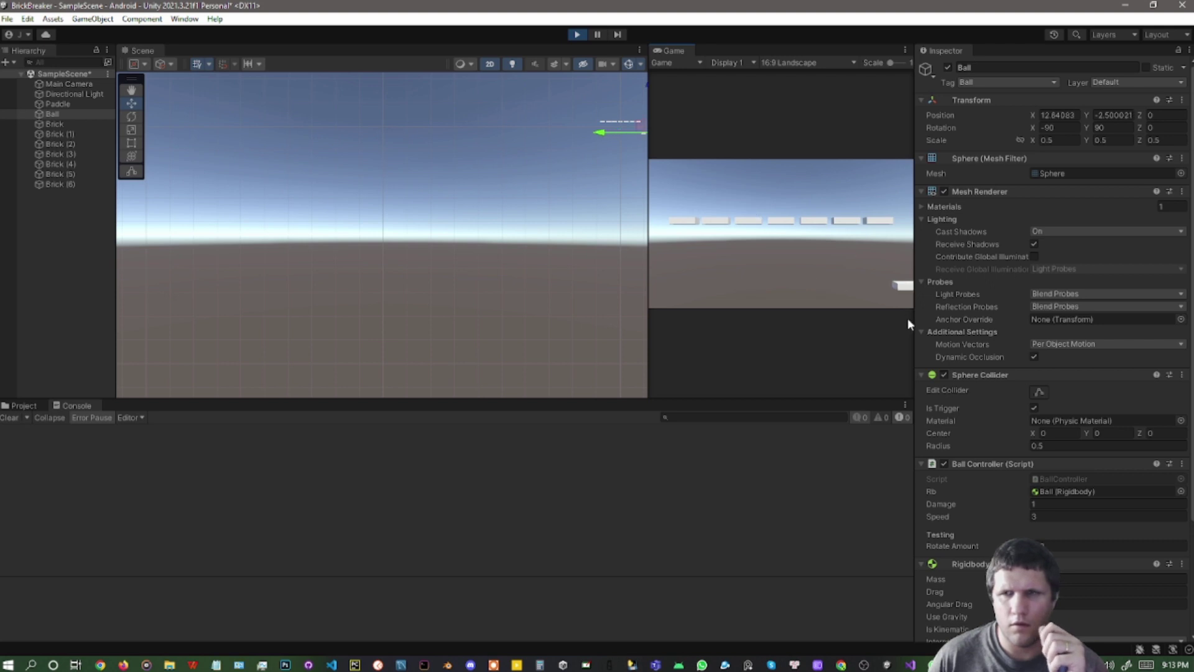
scroll(976, 472, "down", 3)
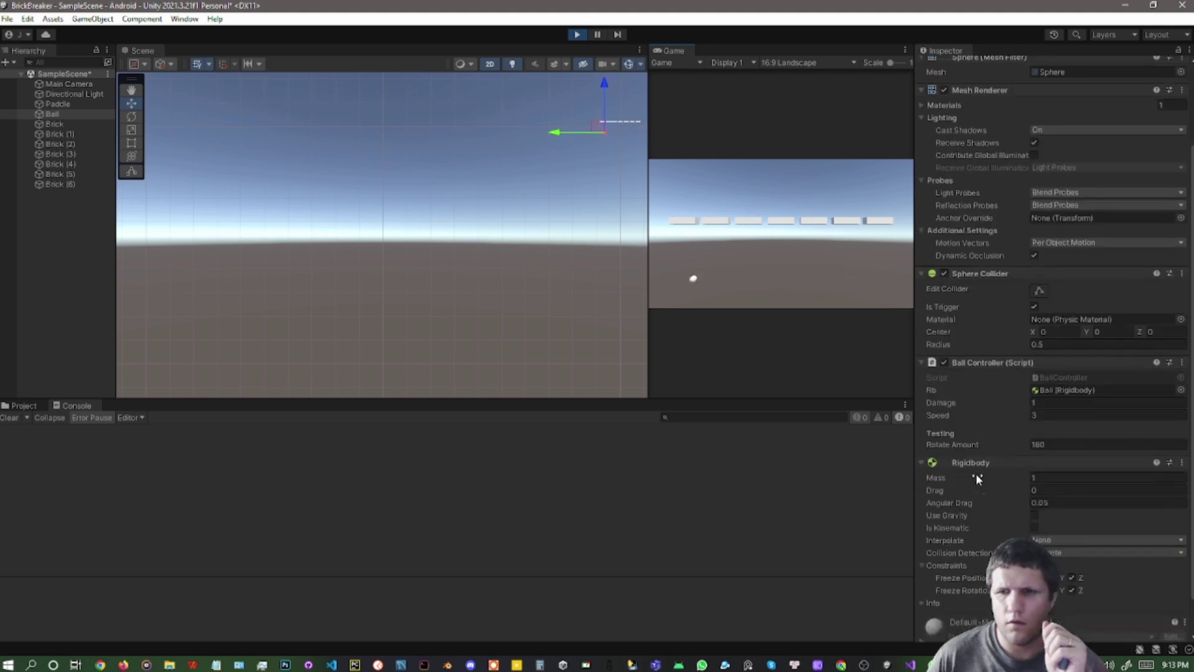
left_click(1042, 444)
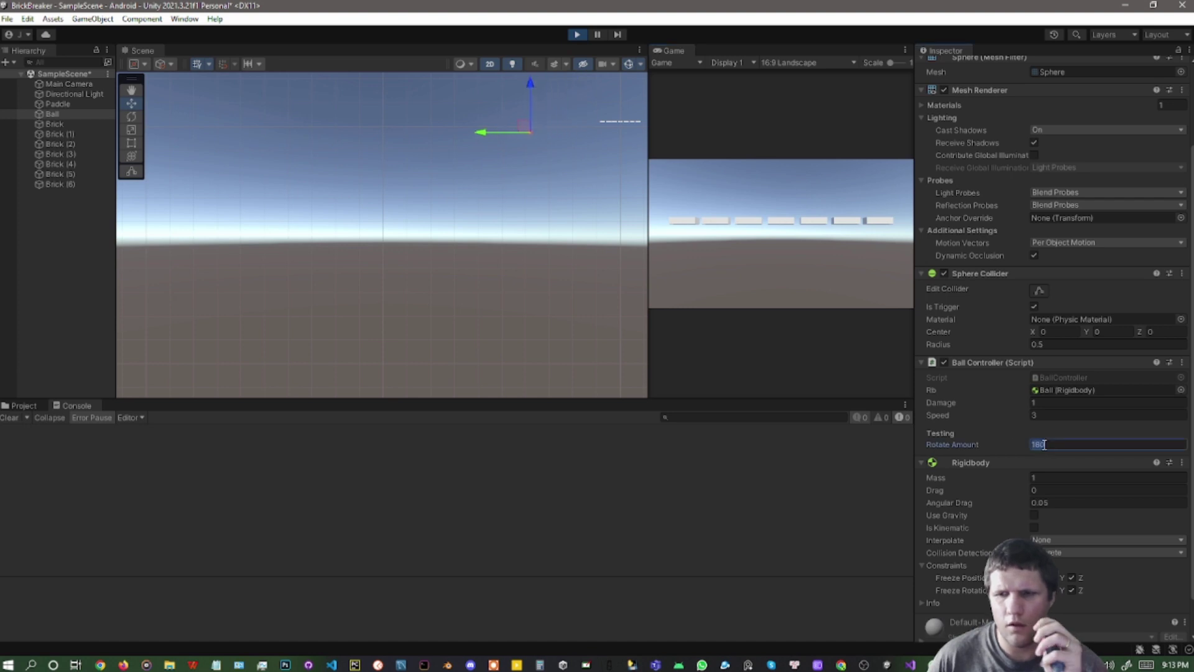
type("90")
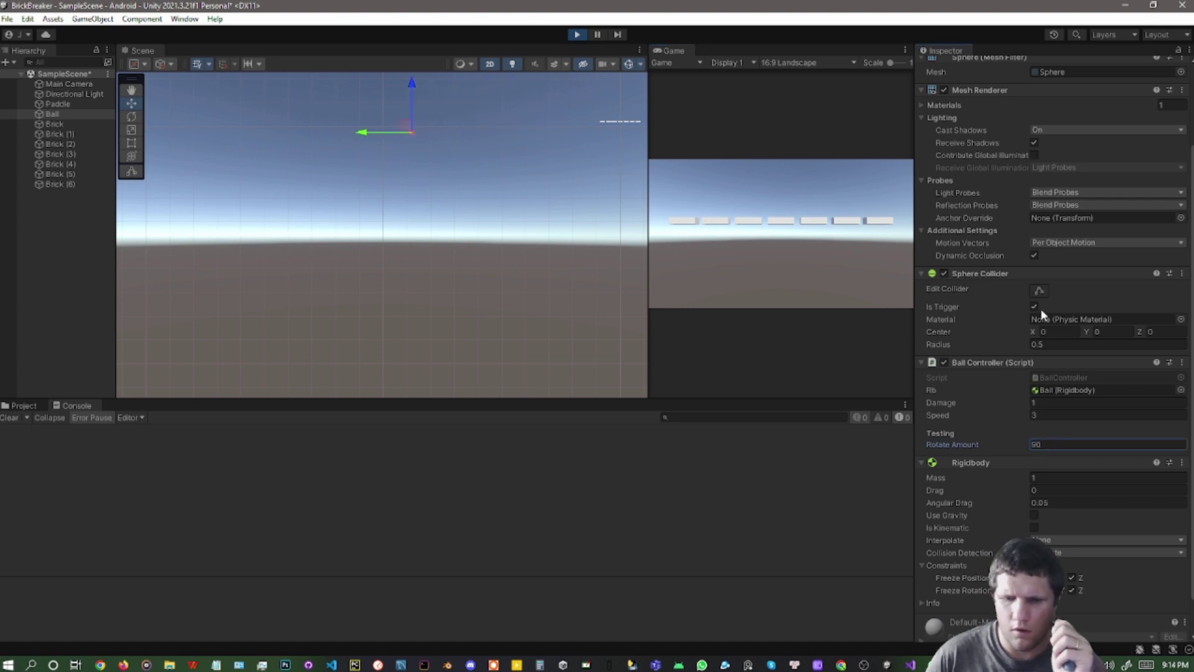
Set the running Ball's X position to 0 and then 100 to watch it cross the game area, and stop the game
scroll(1068, 212, "up", 3)
left_click(1058, 115)
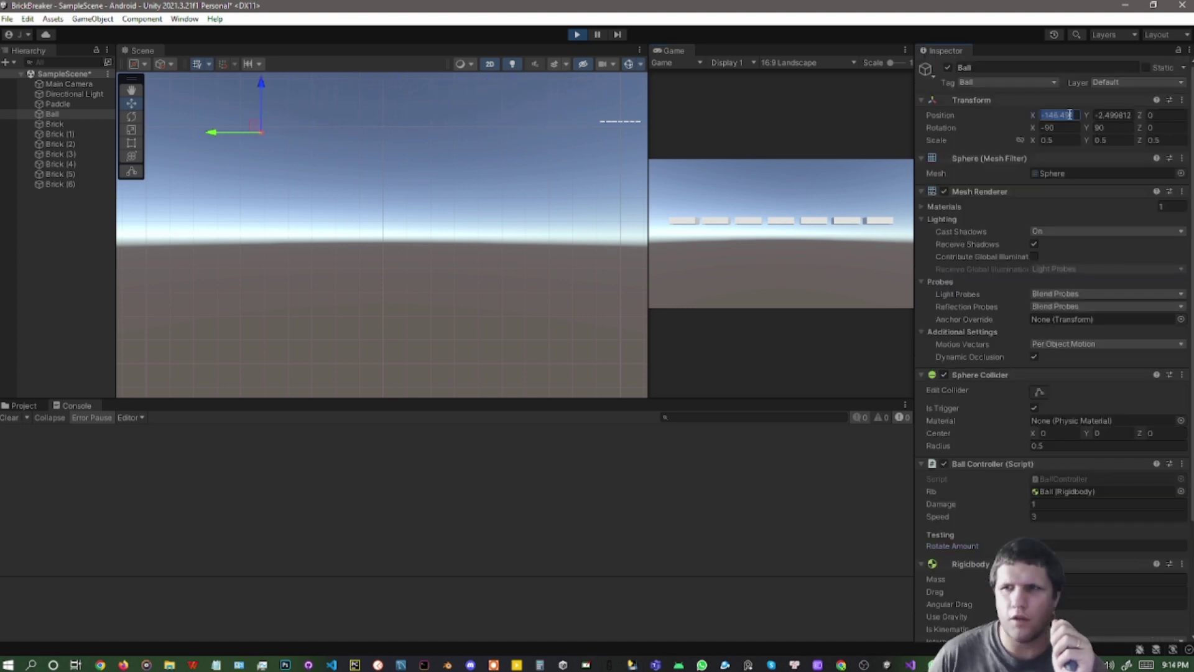
type("0")
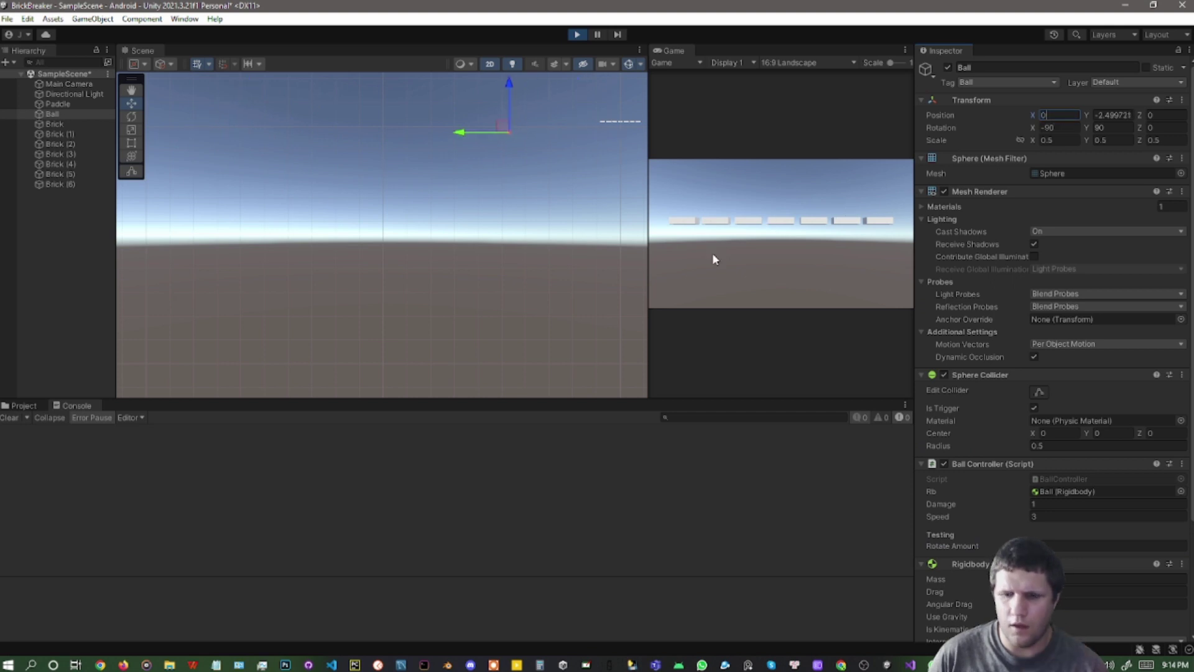
left_click(711, 252)
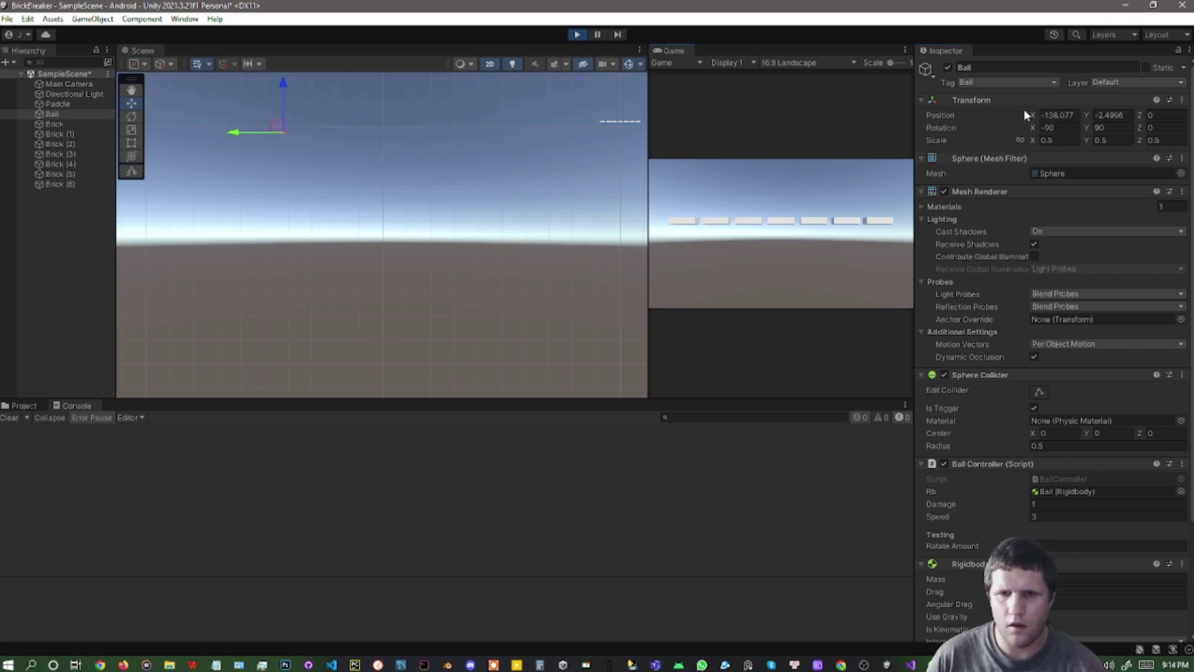
left_click(1057, 115)
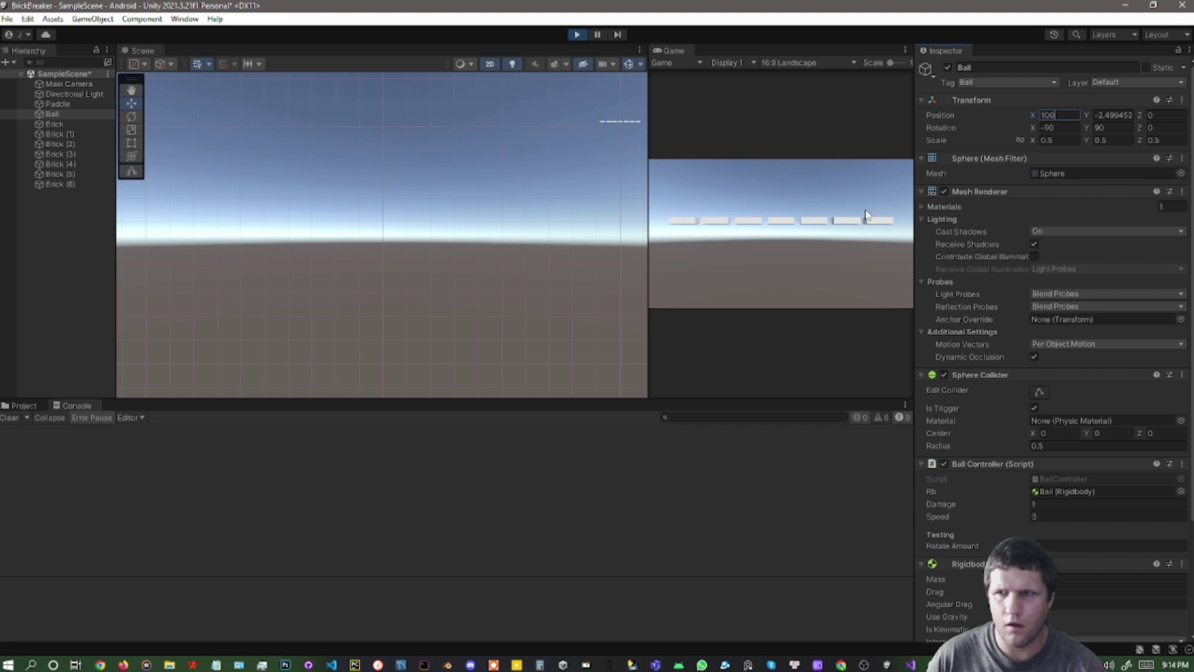
left_click(693, 254)
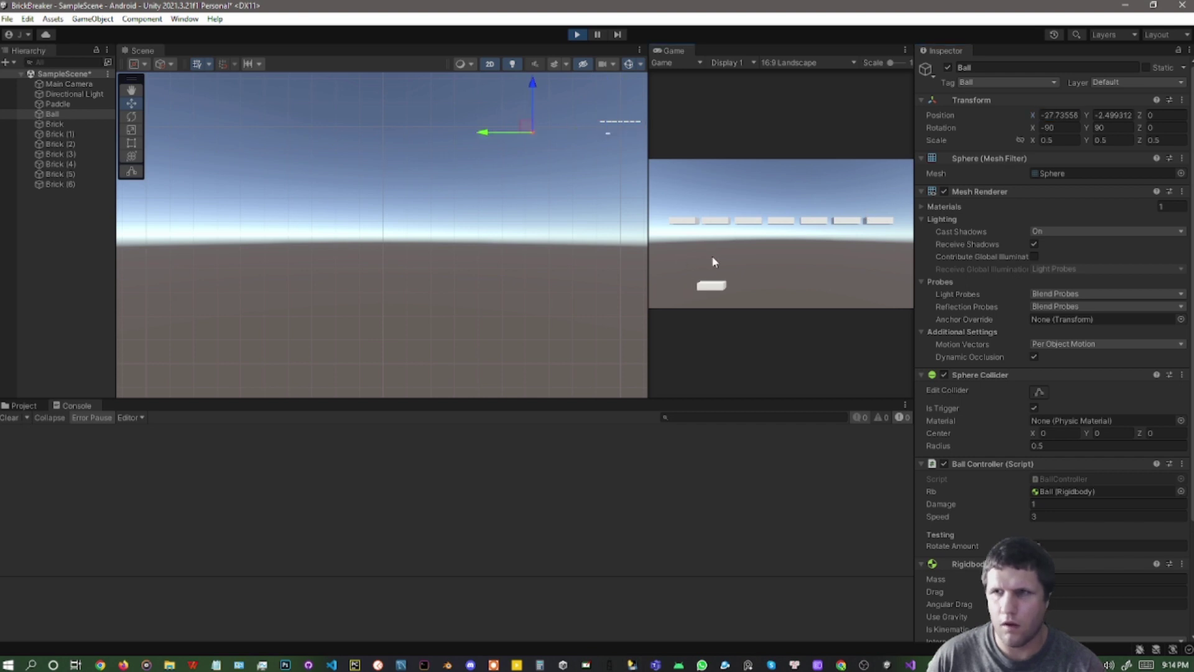
left_click(580, 37)
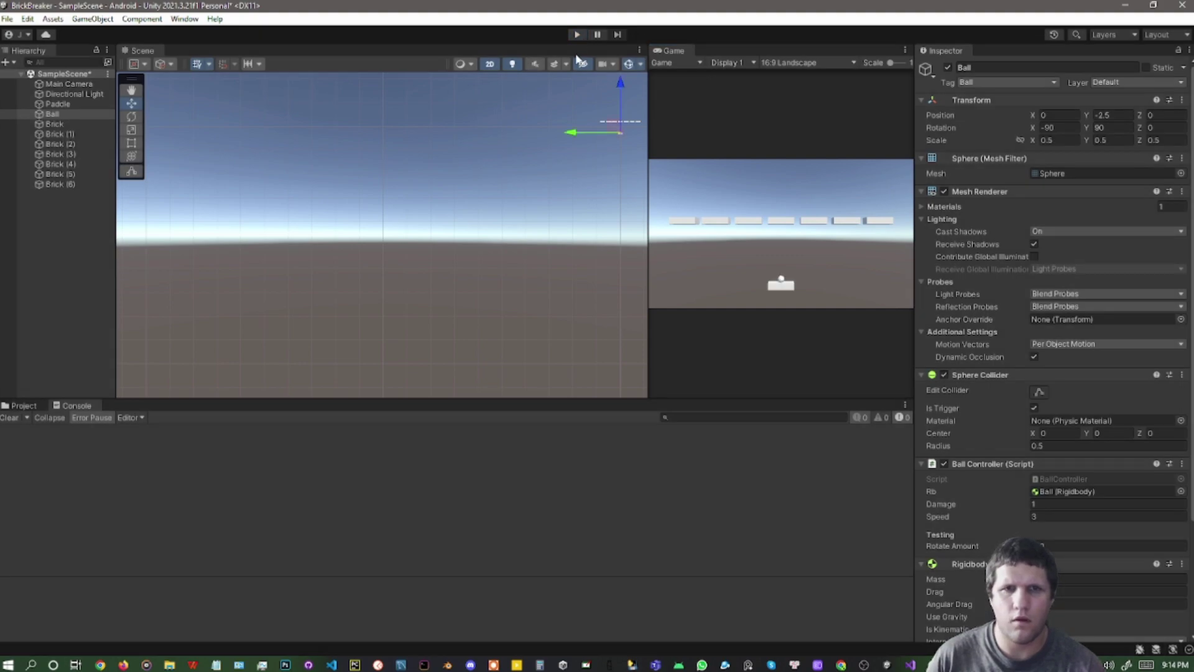
Check the AddRelativeForce description in Visual Studio, and search Google in the browser for "unity rigidbody limit force"
key("alt+Tab")
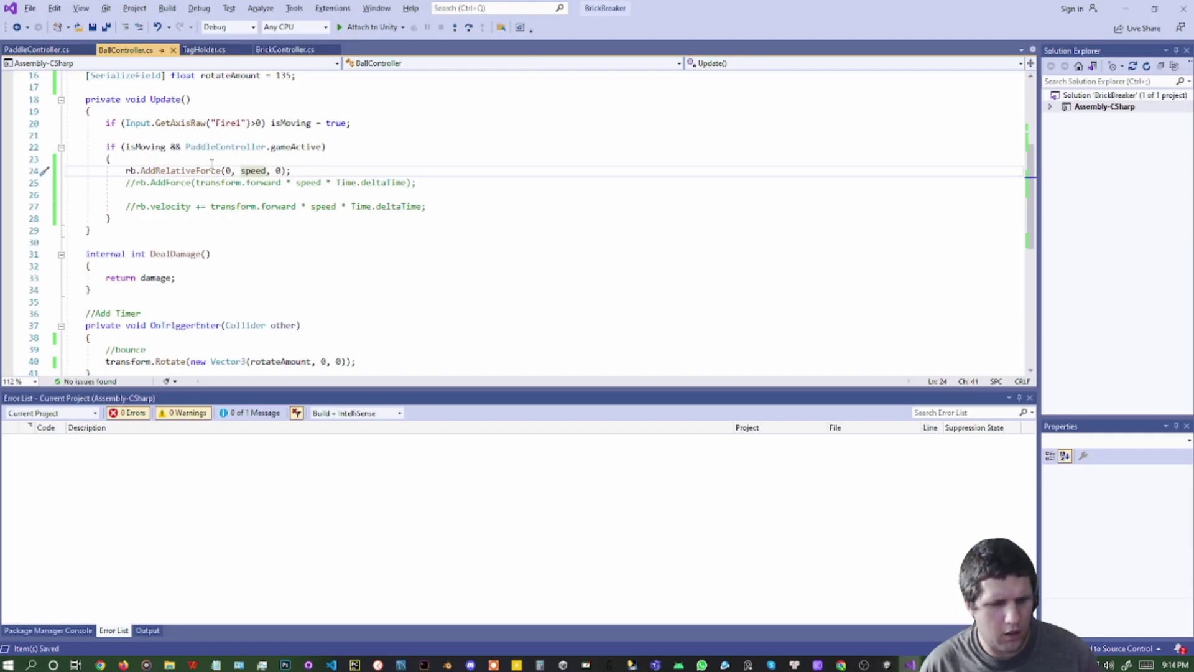
mouse_move(168, 173)
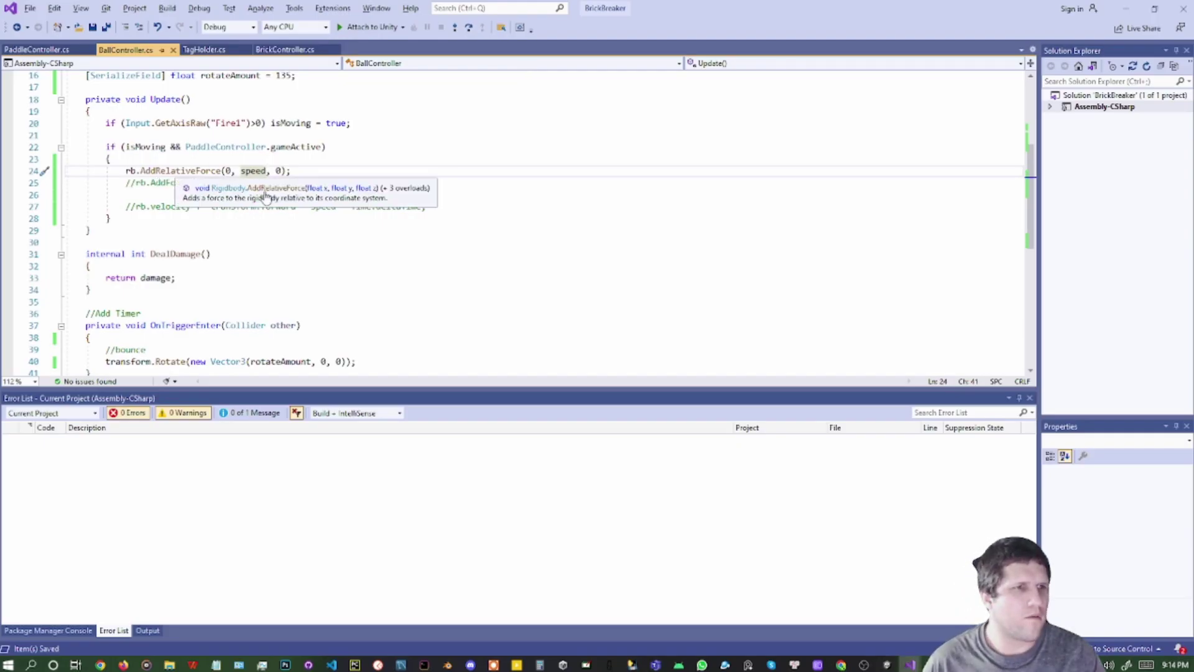
key("alt+Tab")
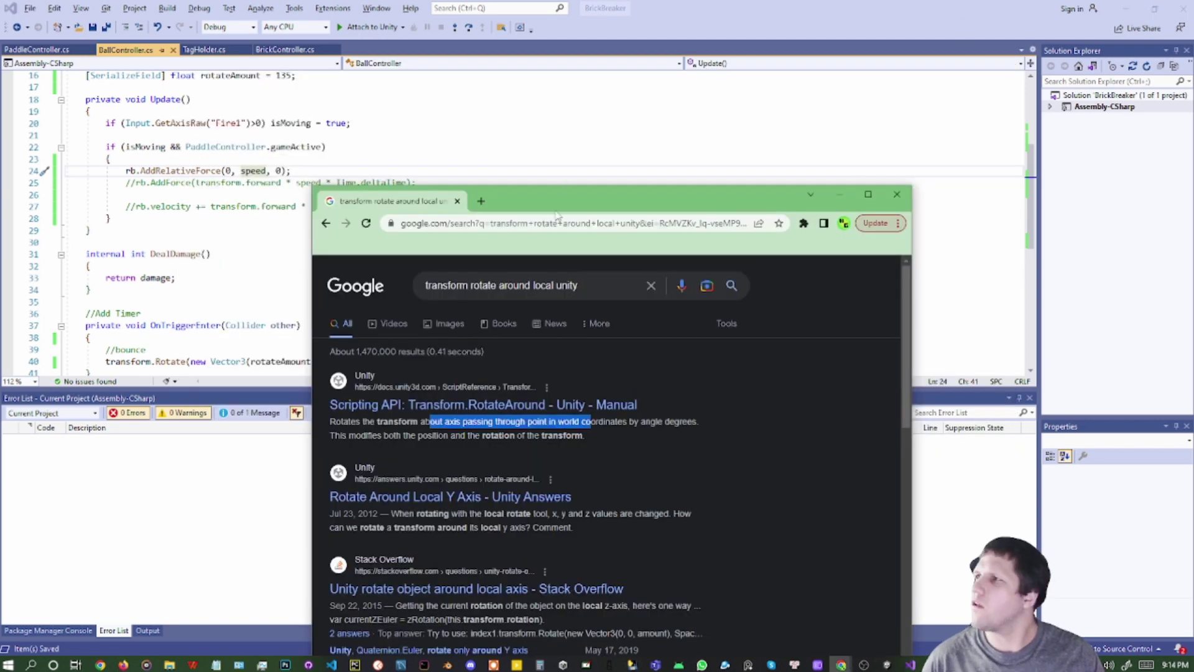
left_click(556, 218)
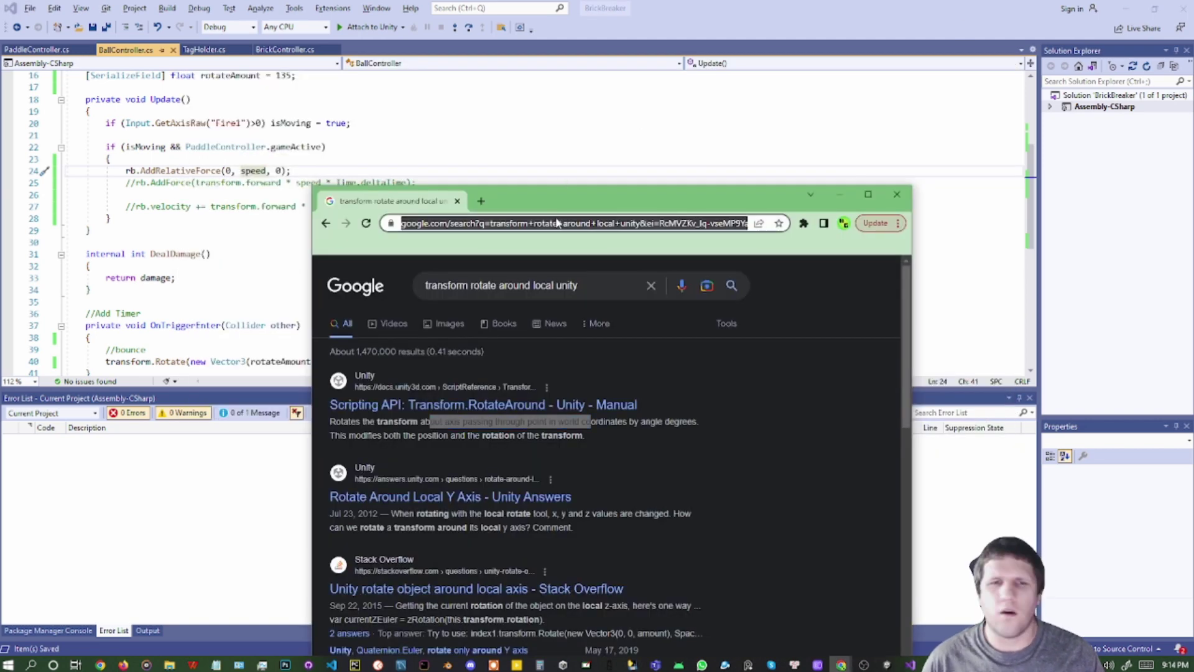
type("unity")
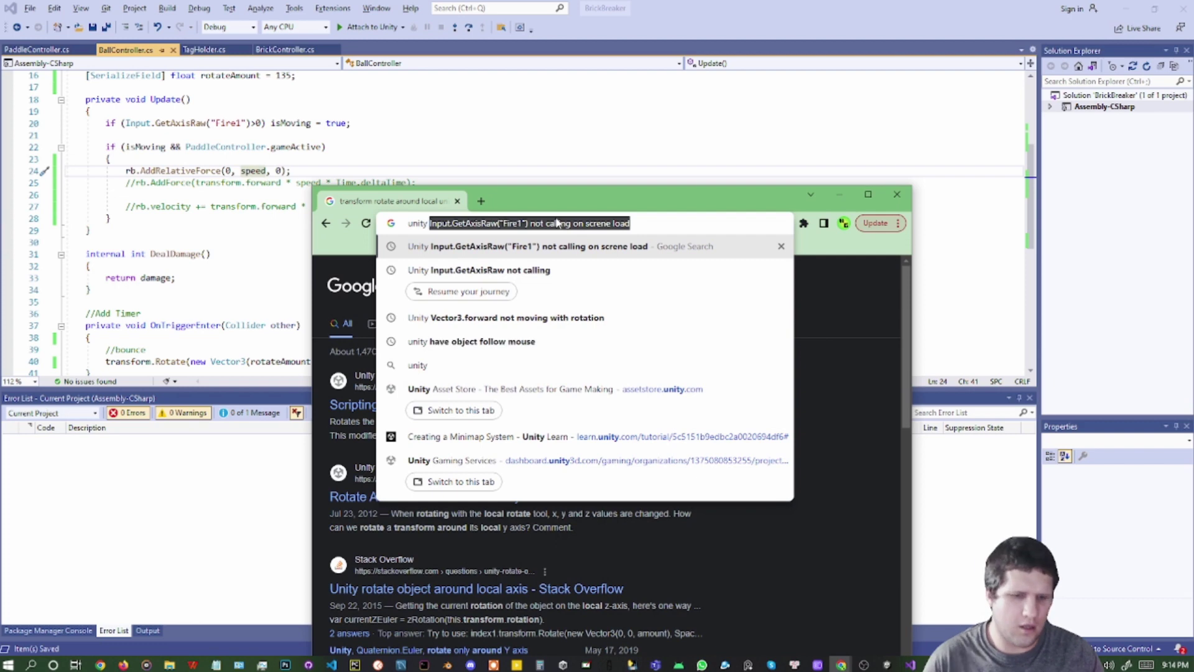
type(" clam")
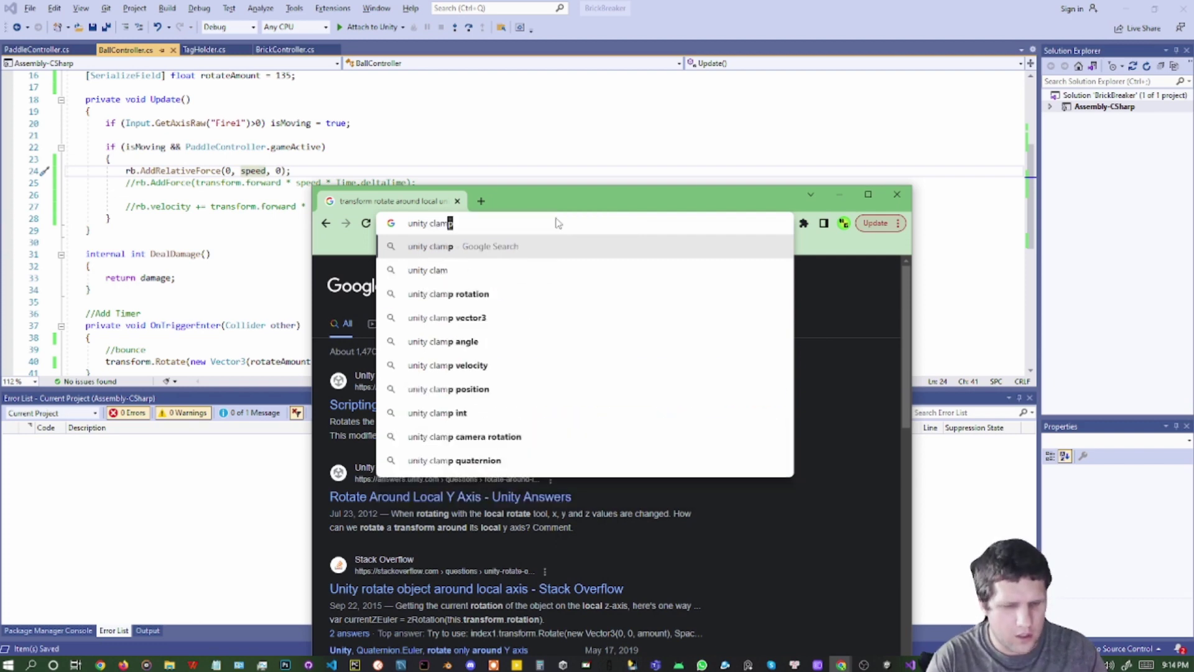
key("BackSpace")
type("p ")
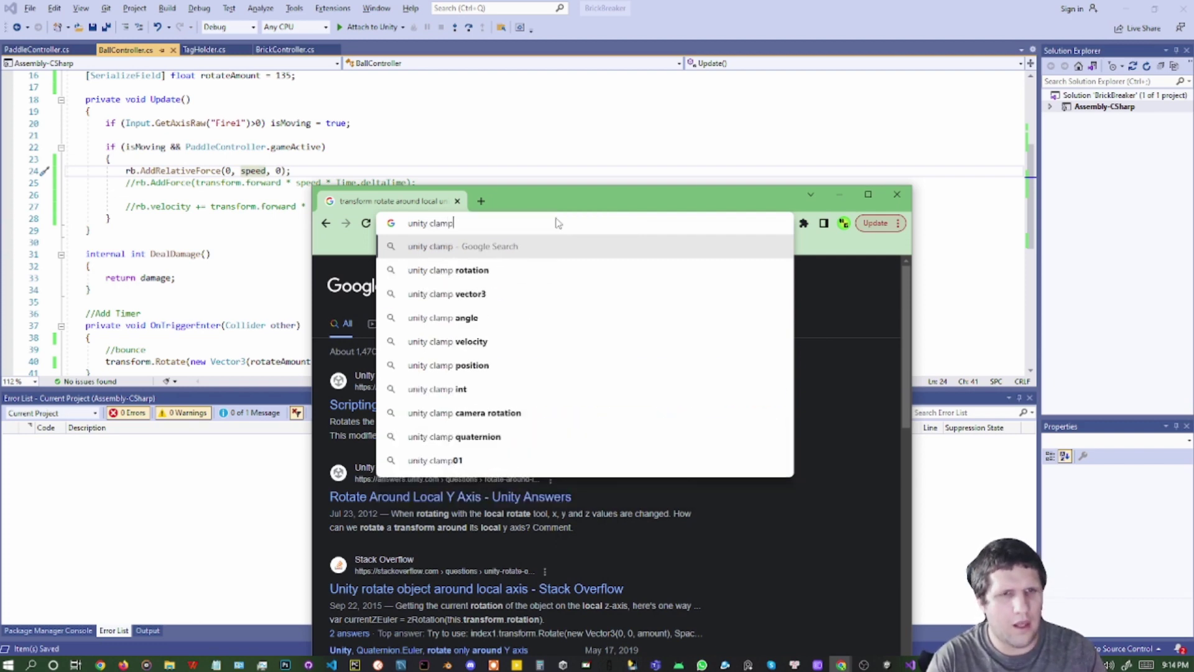
type("R")
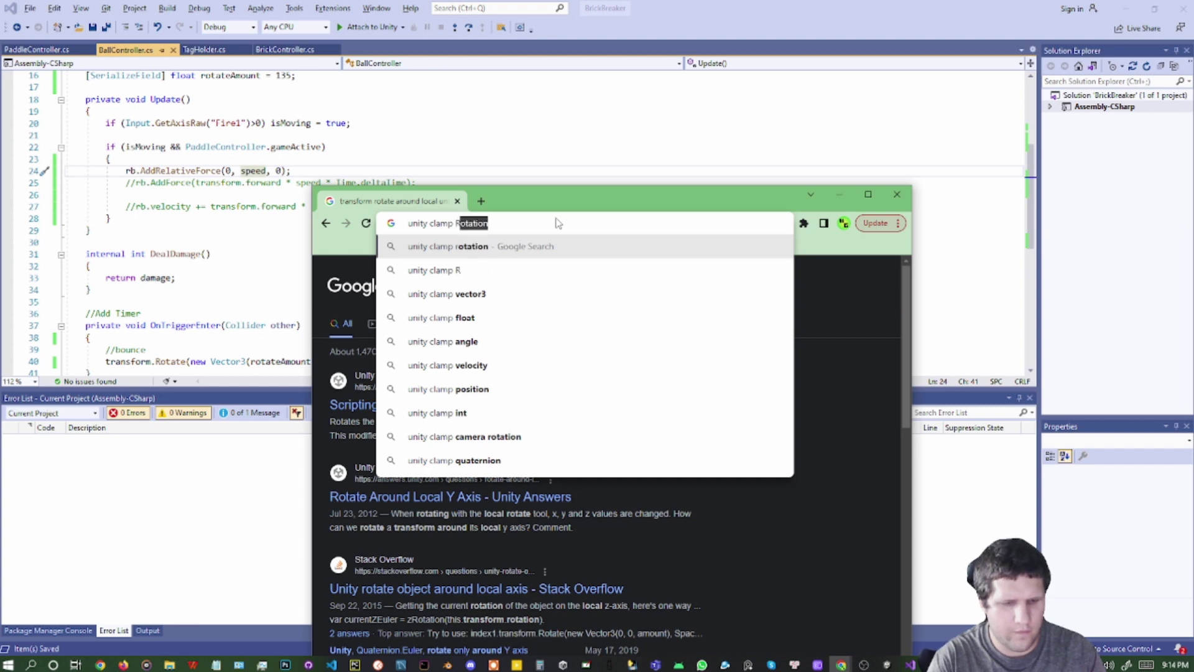
type("igidb")
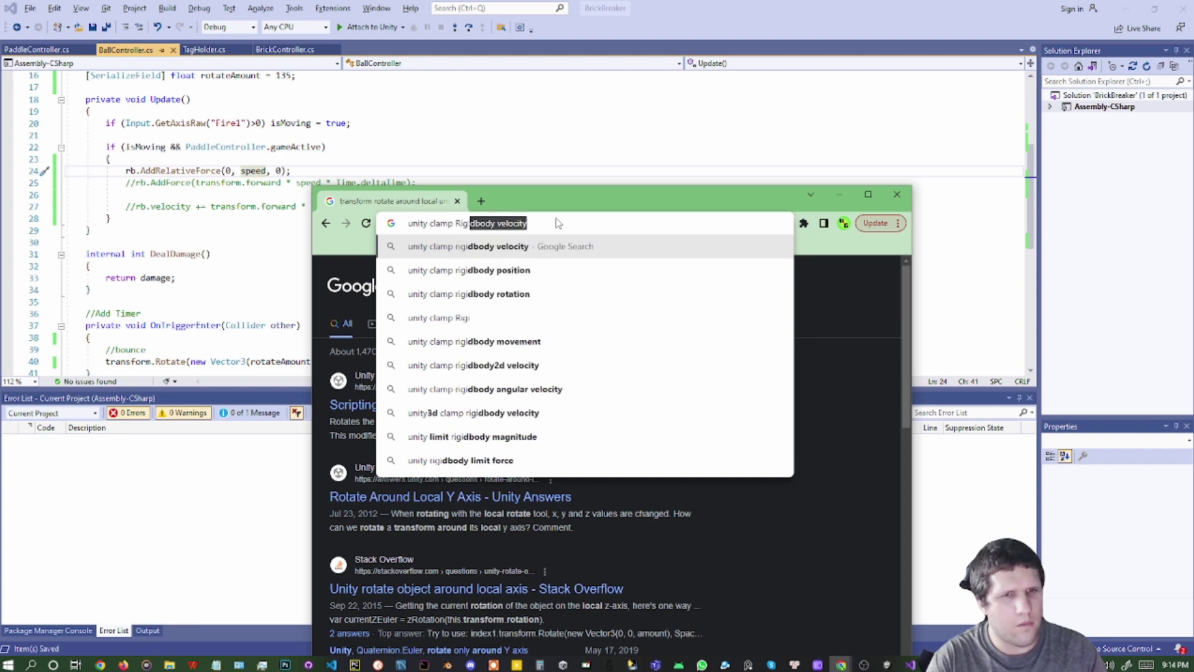
type("ody force")
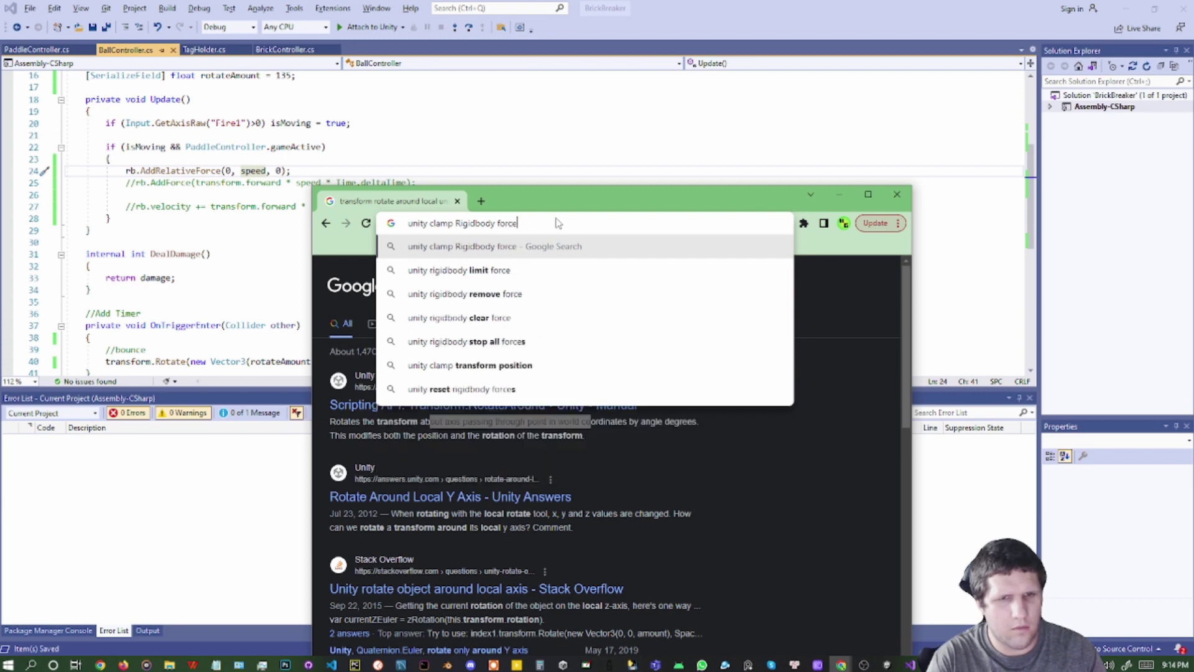
key("Down")
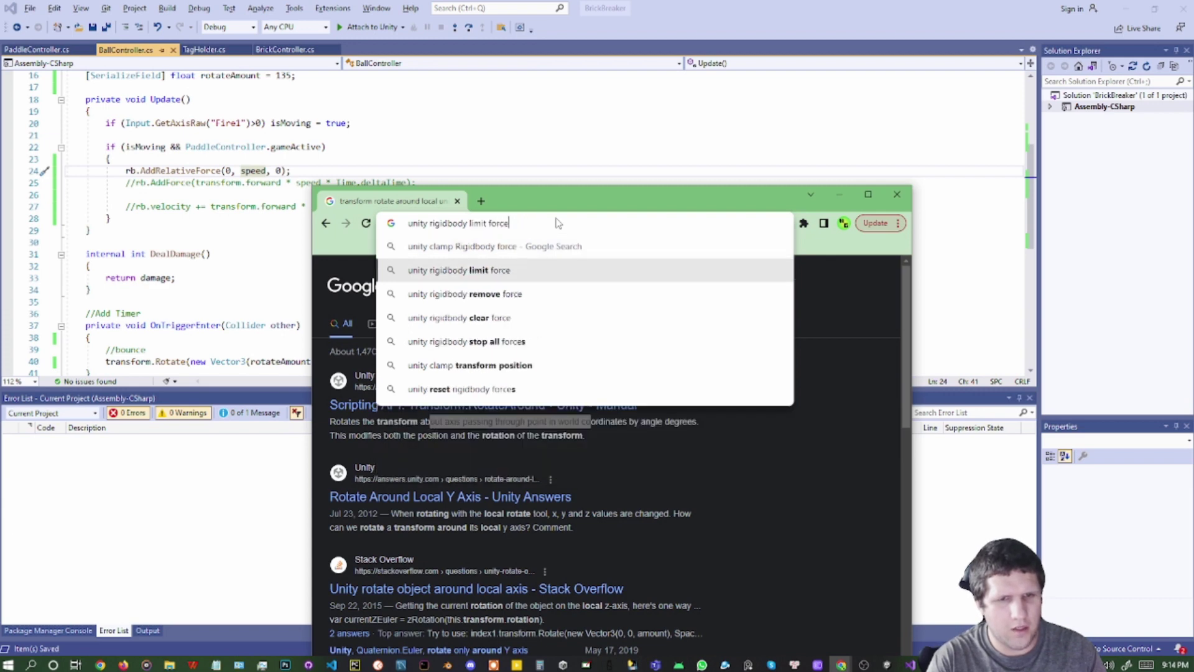
key("Return")
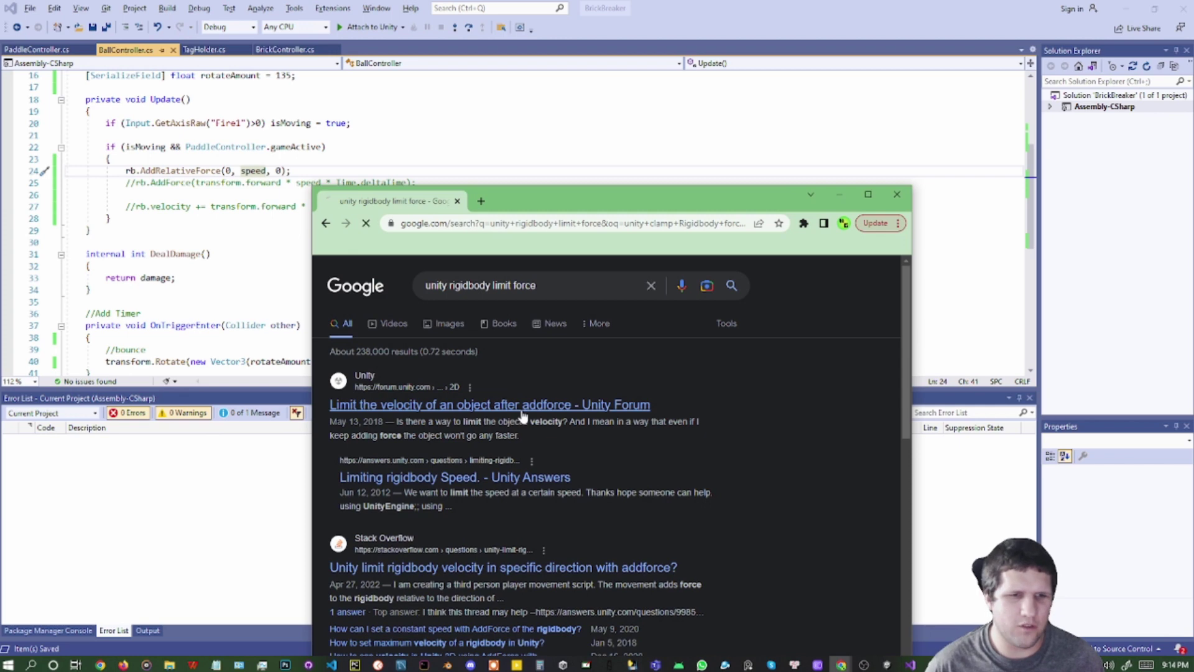
Open the Unity Forum thread "Limit the velocity of an object after addforce" and read the replies about limiting velocity
left_click(524, 413)
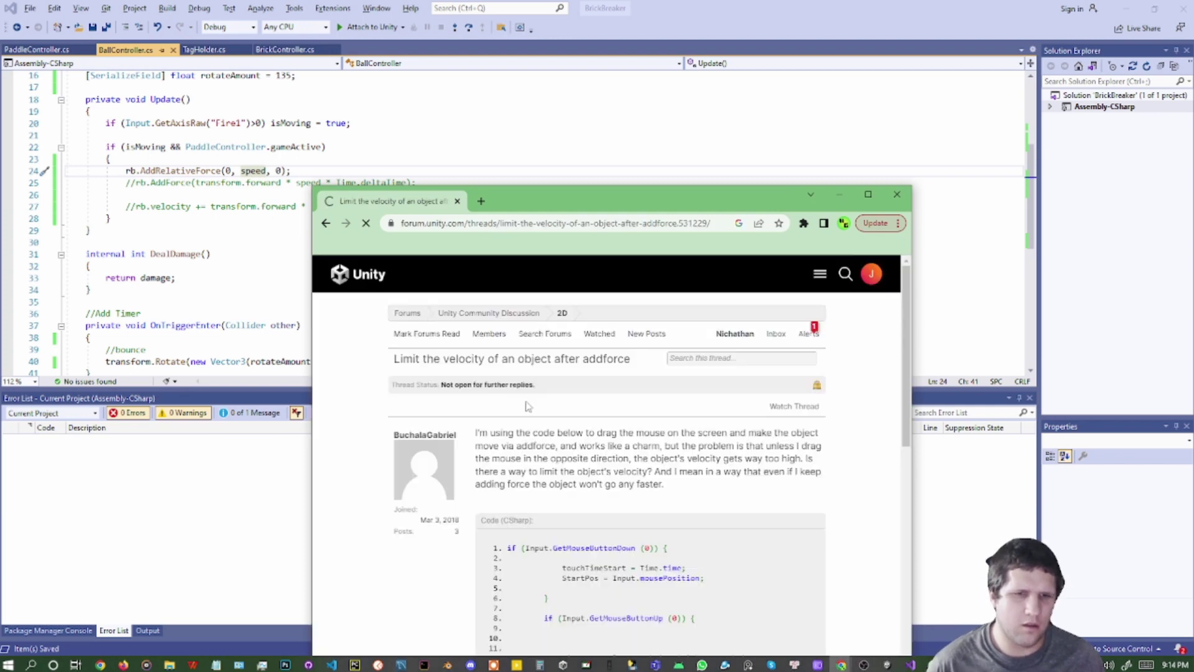
scroll(485, 391, "down", 8)
scroll(485, 391, "down", 3)
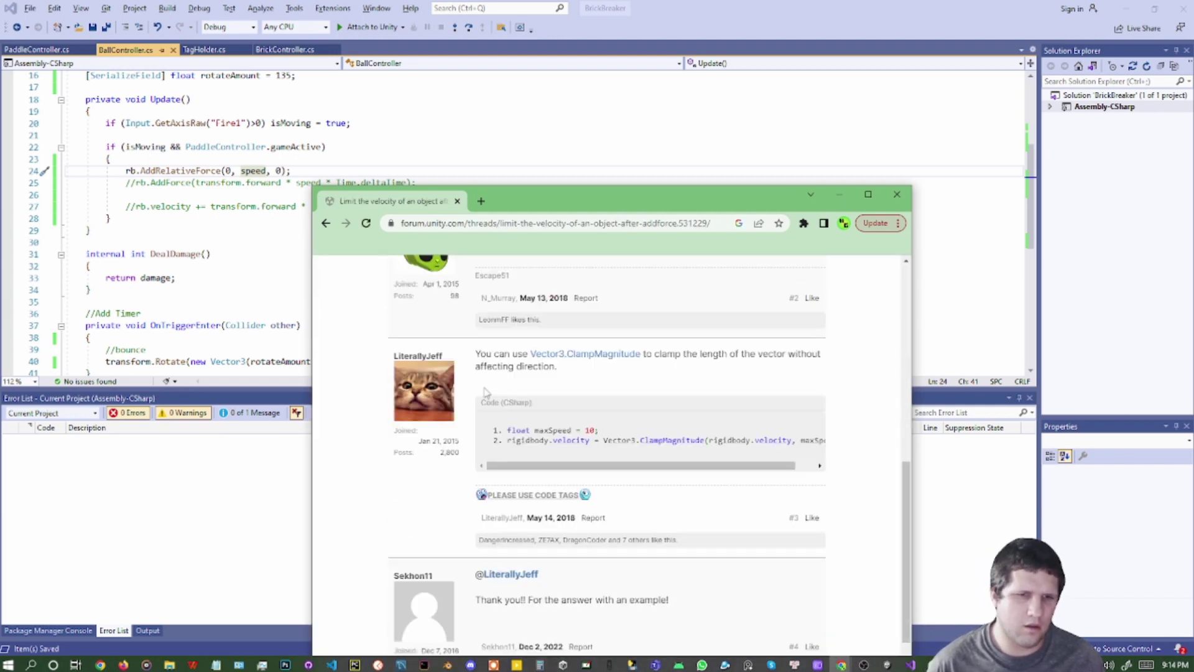
scroll(486, 388, "up", 2)
scroll(488, 385, "down", 2)
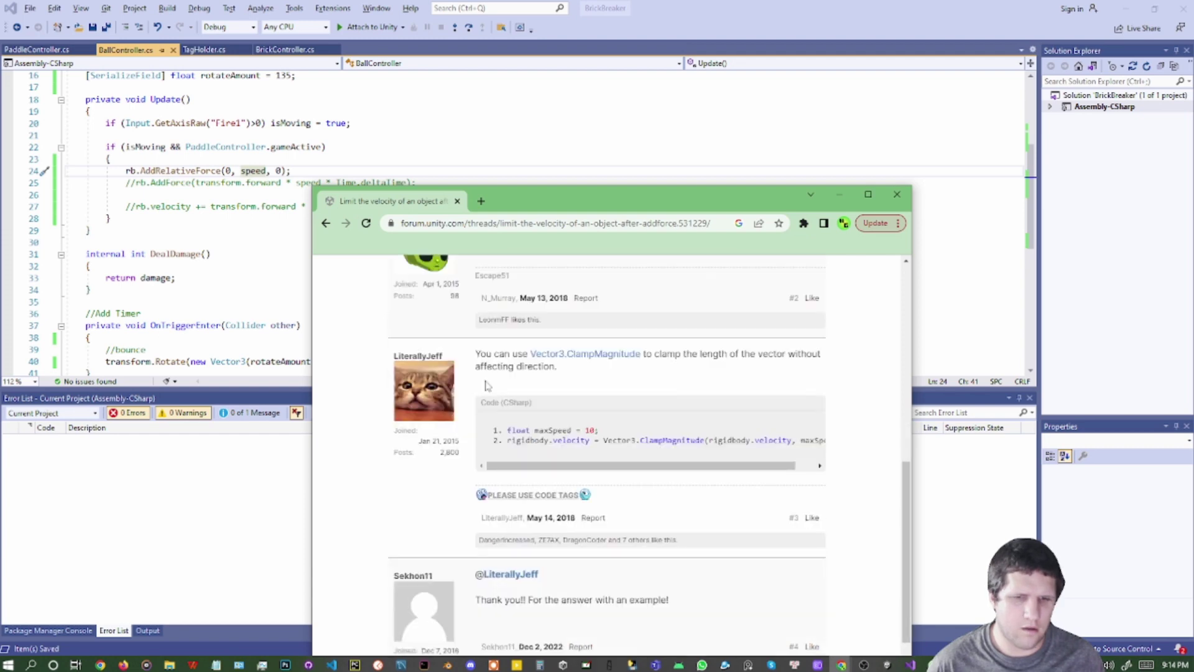
Read the forum reply recommending Vector3.ClampMagnitude, and return to BallController.cs in Visual Studio
scroll(487, 385, "down", 1)
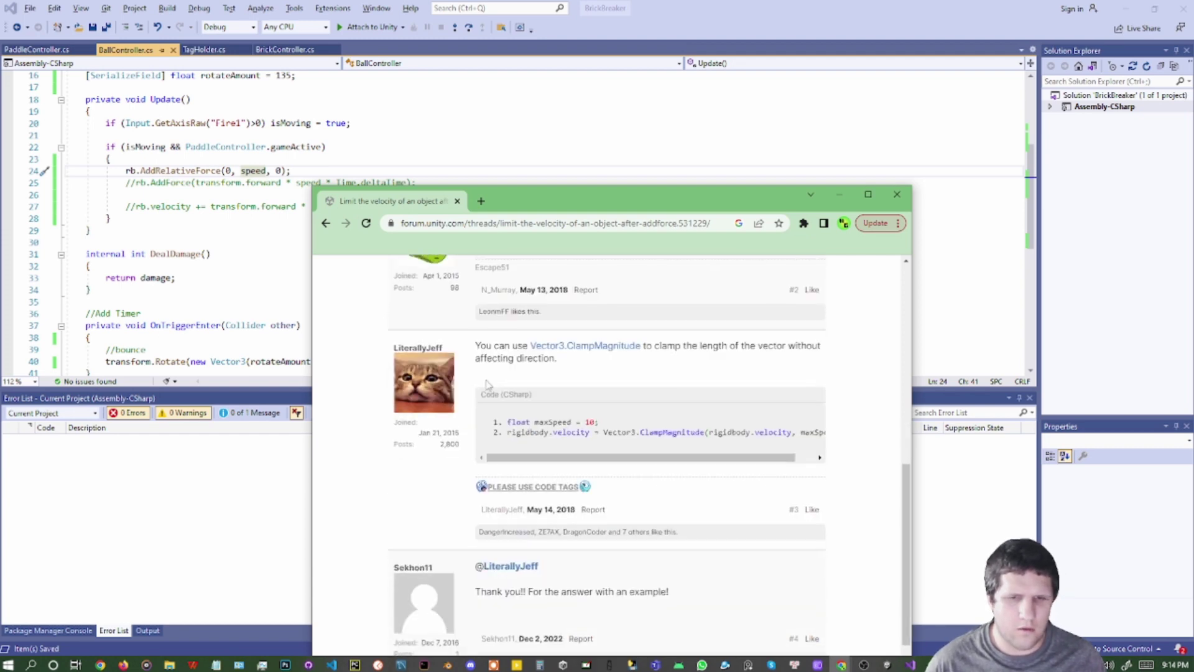
mouse_move(569, 405)
left_mouse_down()
mouse_move(603, 409)
mouse_move(578, 411)
left_mouse_up()
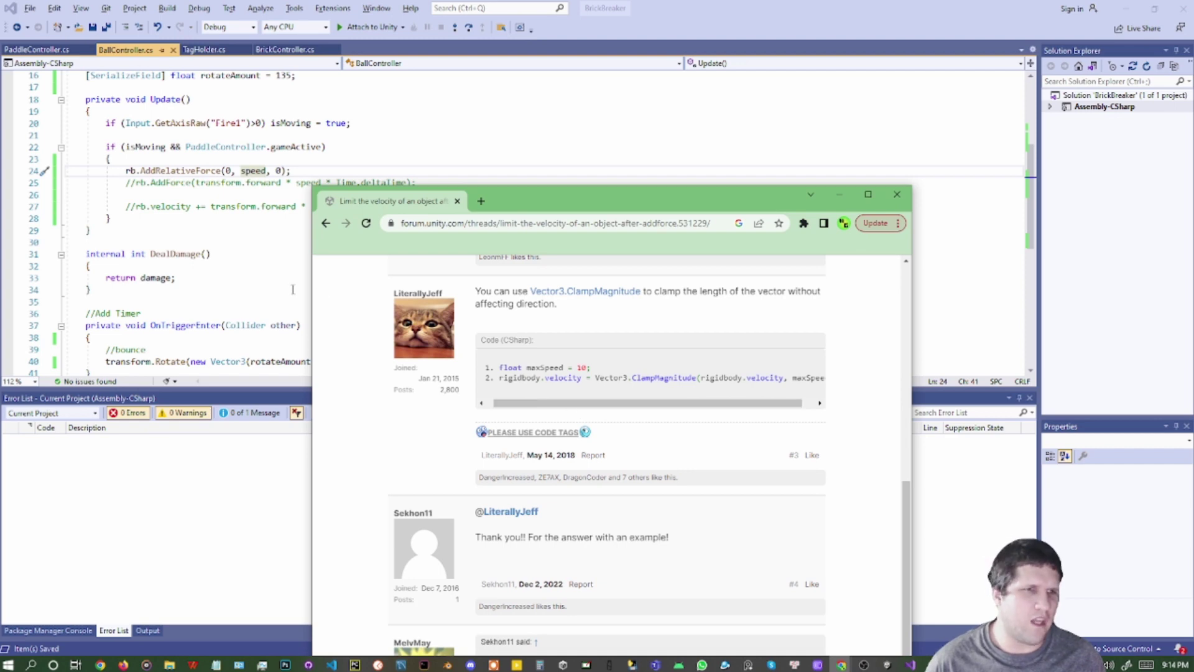
left_click(211, 205)
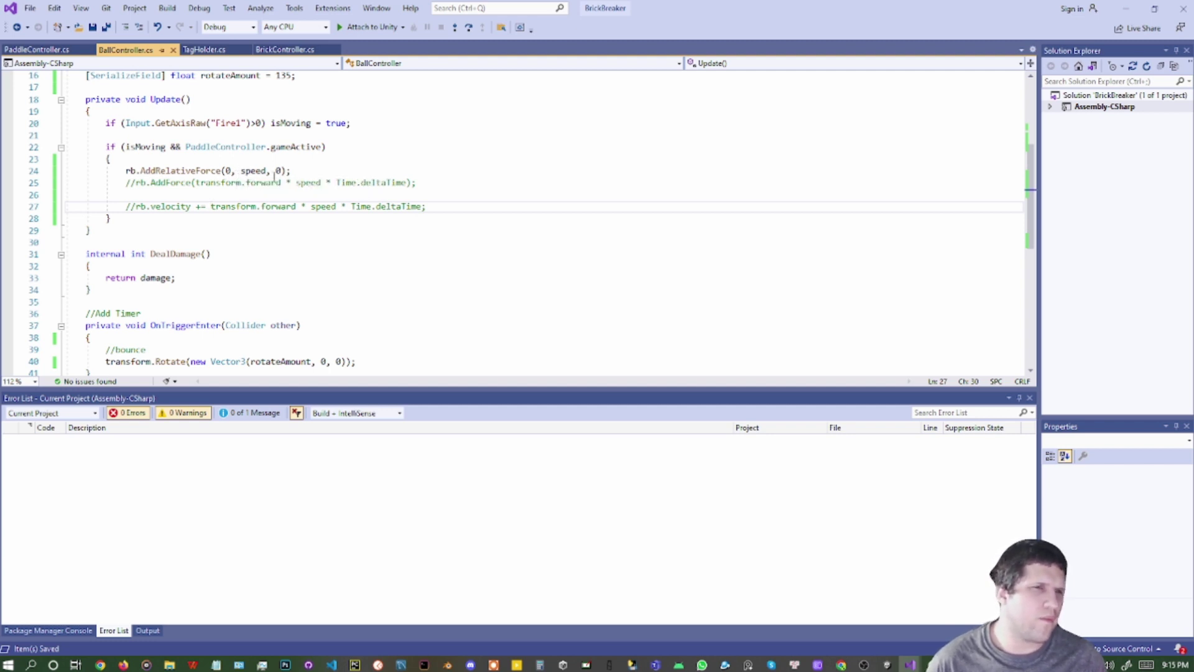
Add print(rb.velocity); beneath the AddRelativeForce line in Update, and save the script
left_click(305, 173)
key("Return")
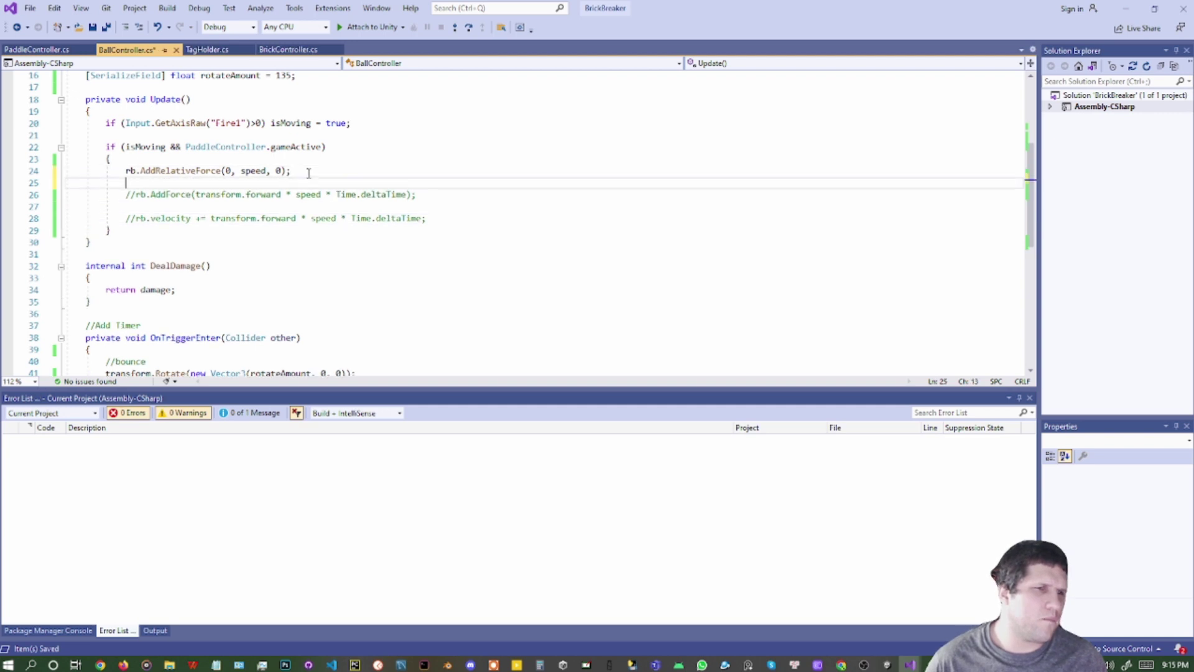
type("pr")
key("Tab")
type("(r")
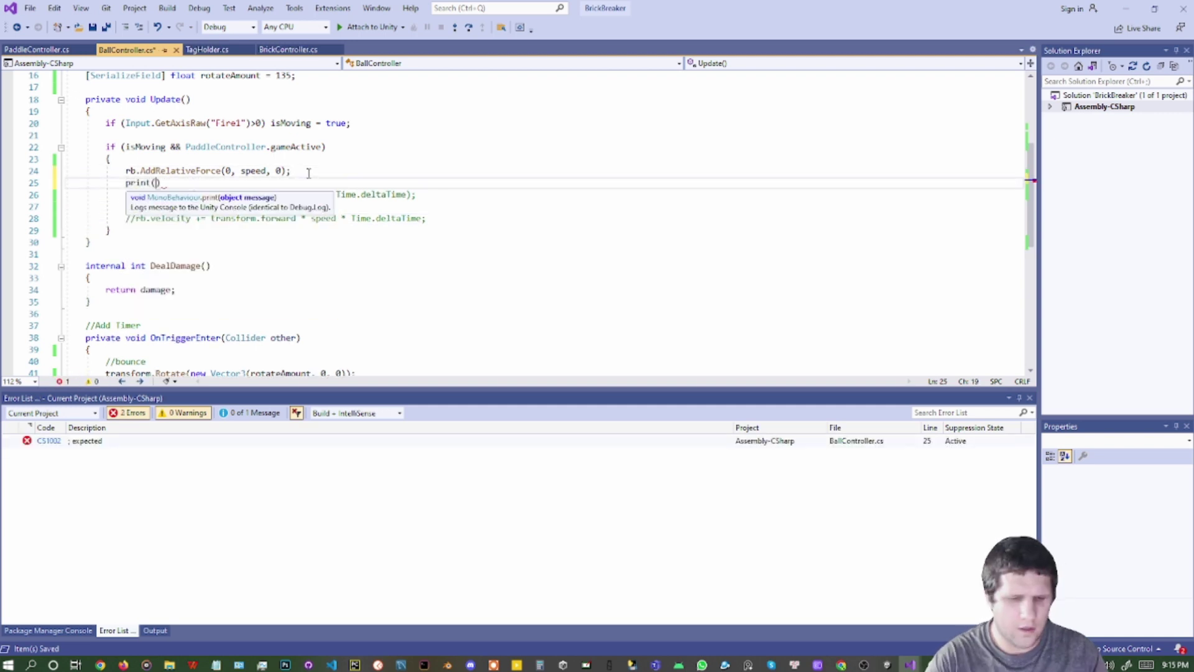
type("b.ve")
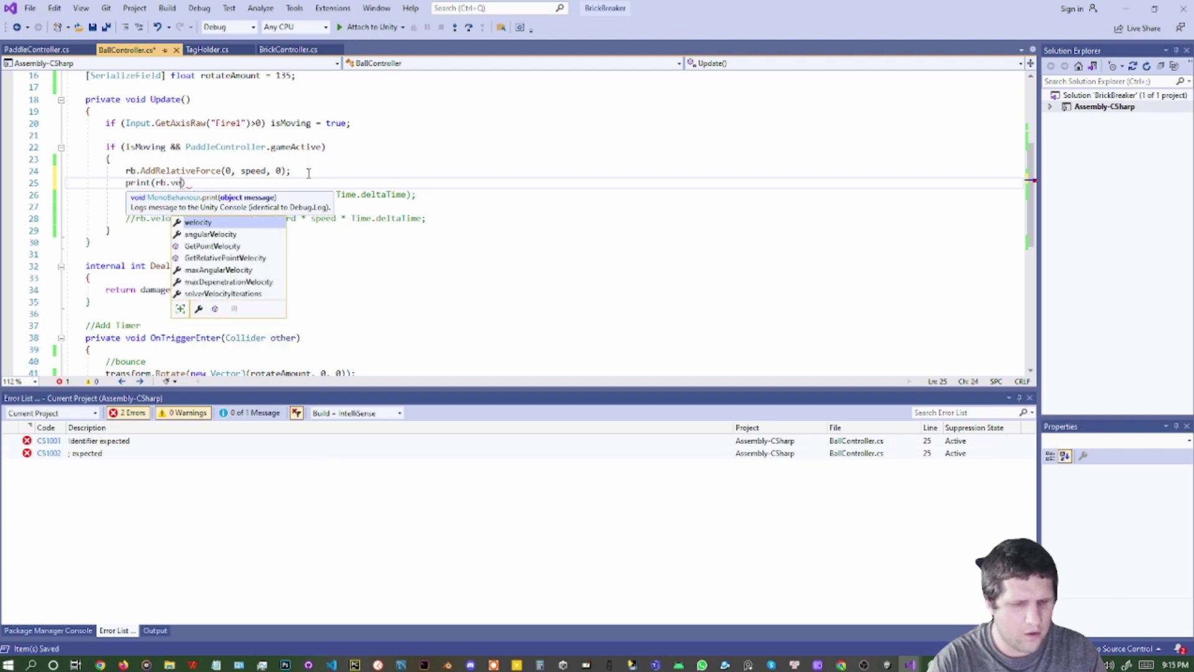
key("Tab")
type(")")
key("ctrl+s")
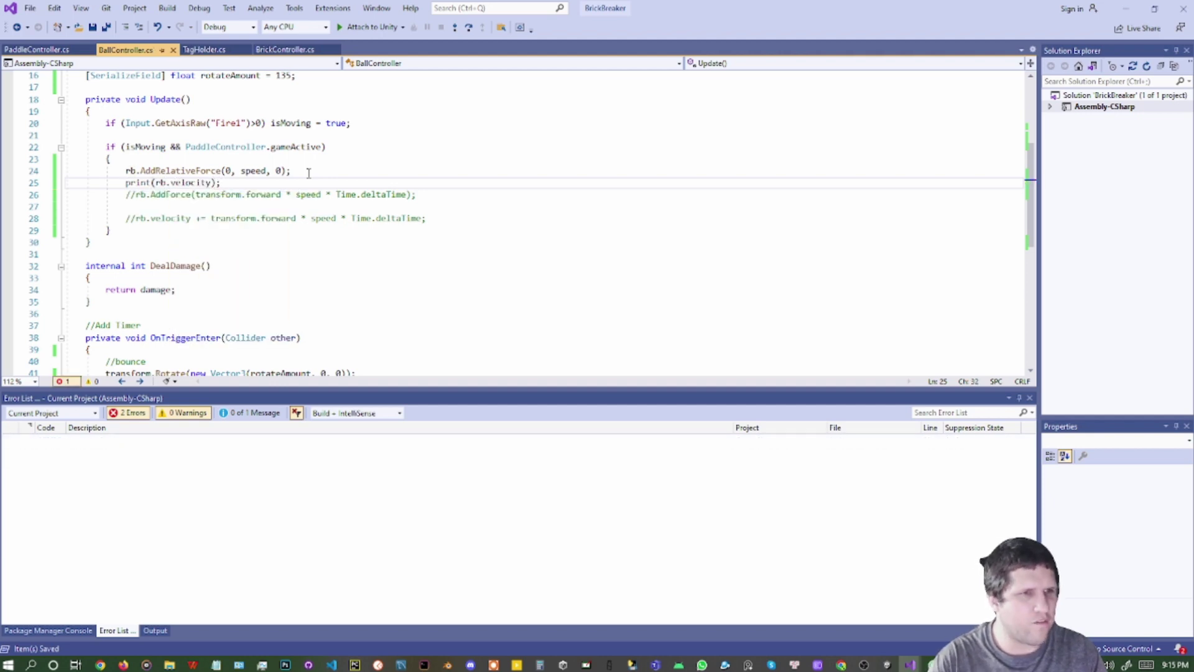
Switch to Unity, run the game, and watch the ball's velocity values in the Console
key("alt+Tab")
key("alt+Tab")
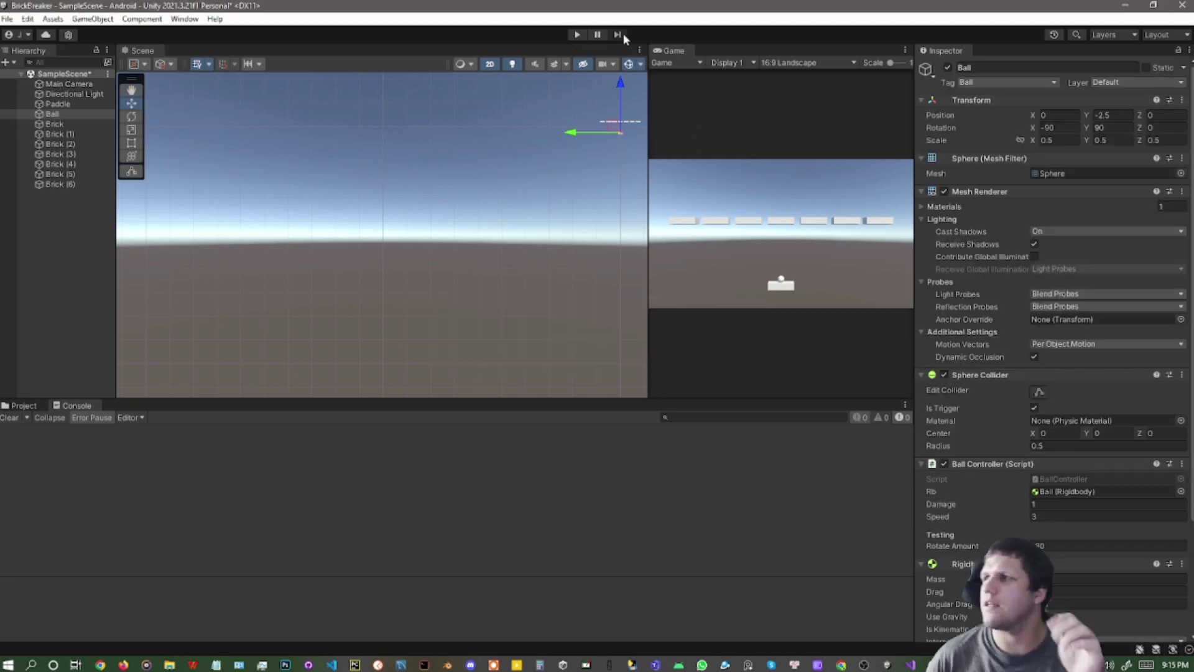
left_click(580, 34)
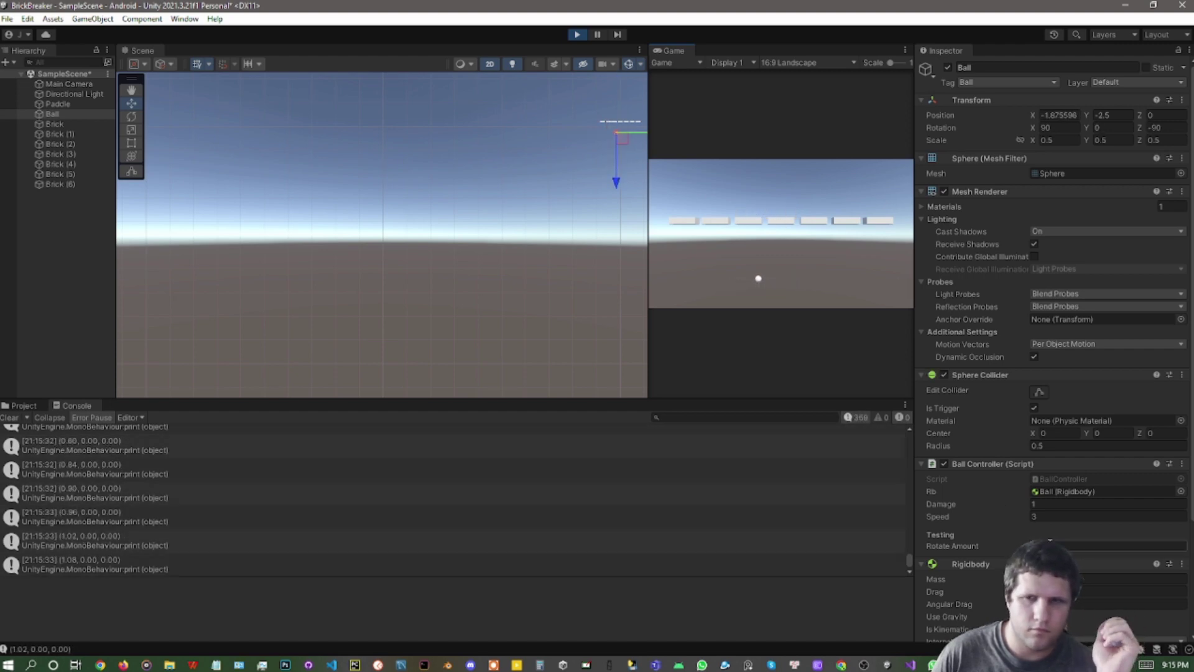
left_click(1049, 545)
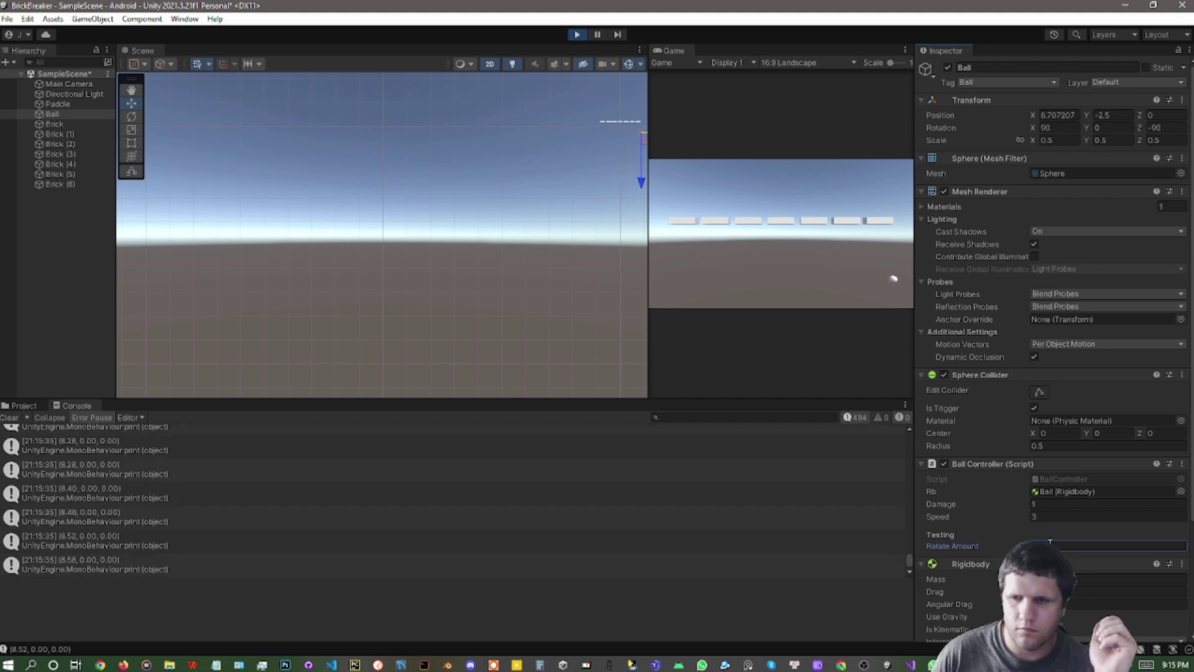
left_click(869, 307)
key("shift+f")
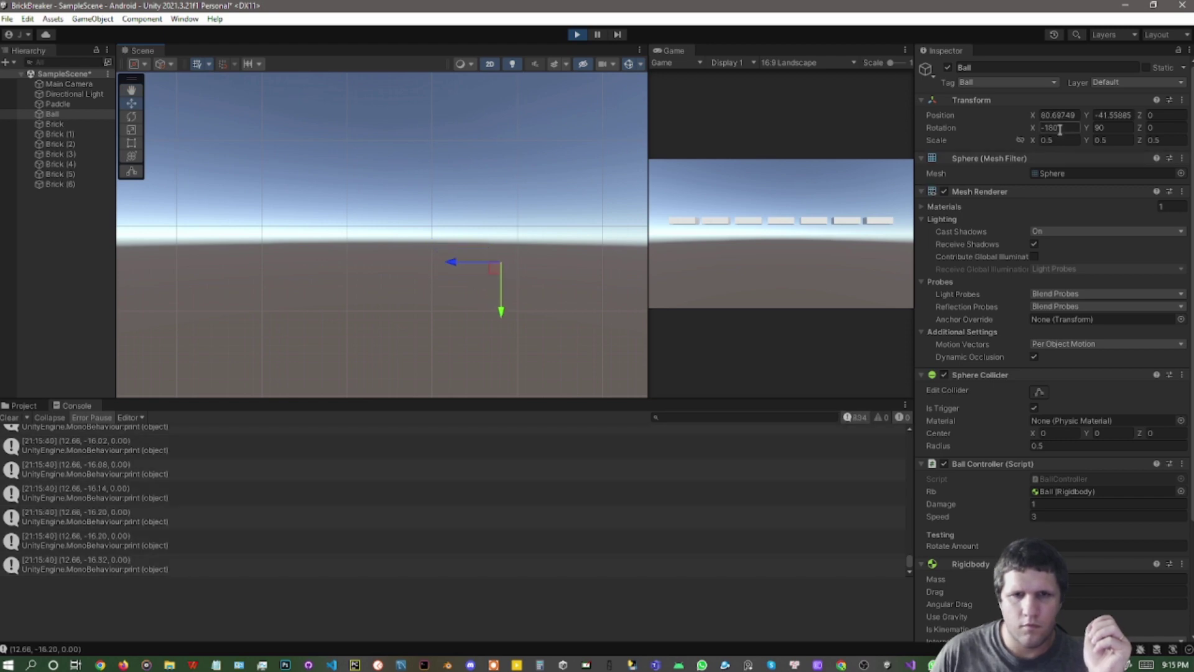
Set the running Ball's rotation to 180 on X and -90 on Y
left_click(1108, 129)
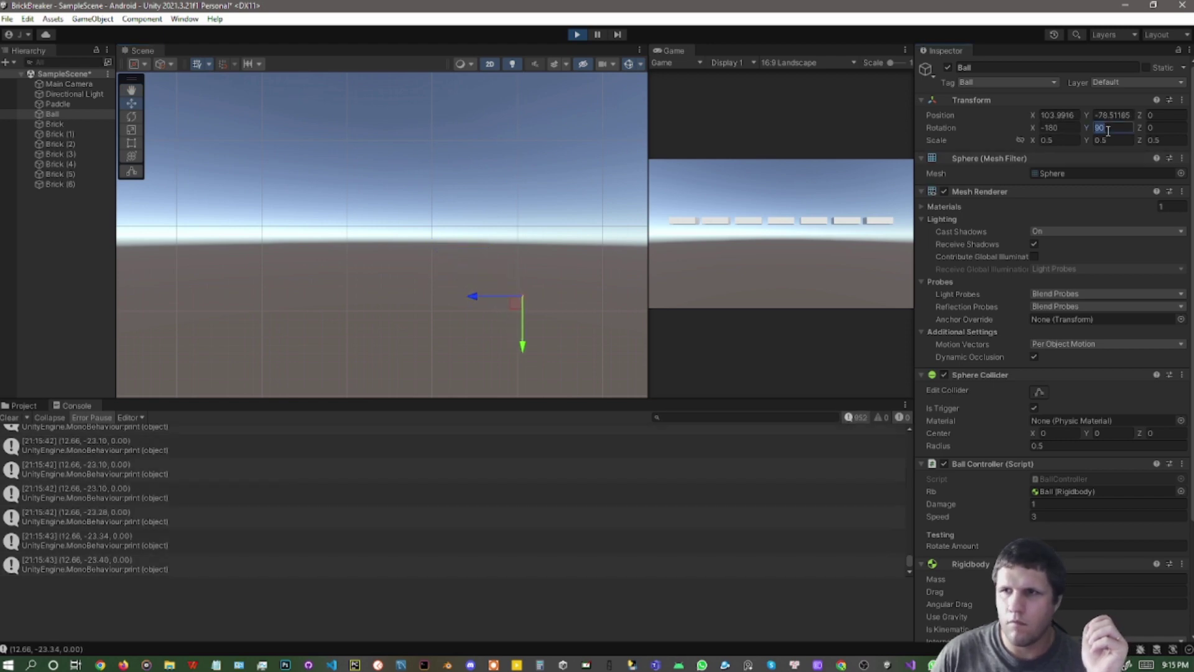
type("-90")
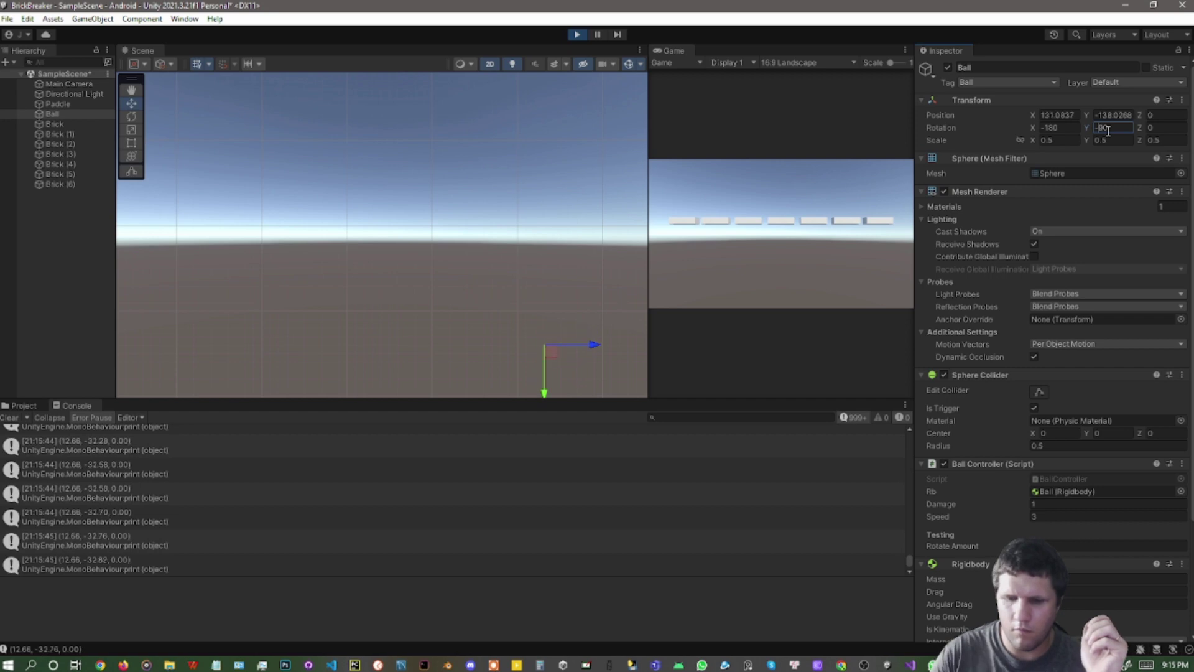
left_click(1076, 130)
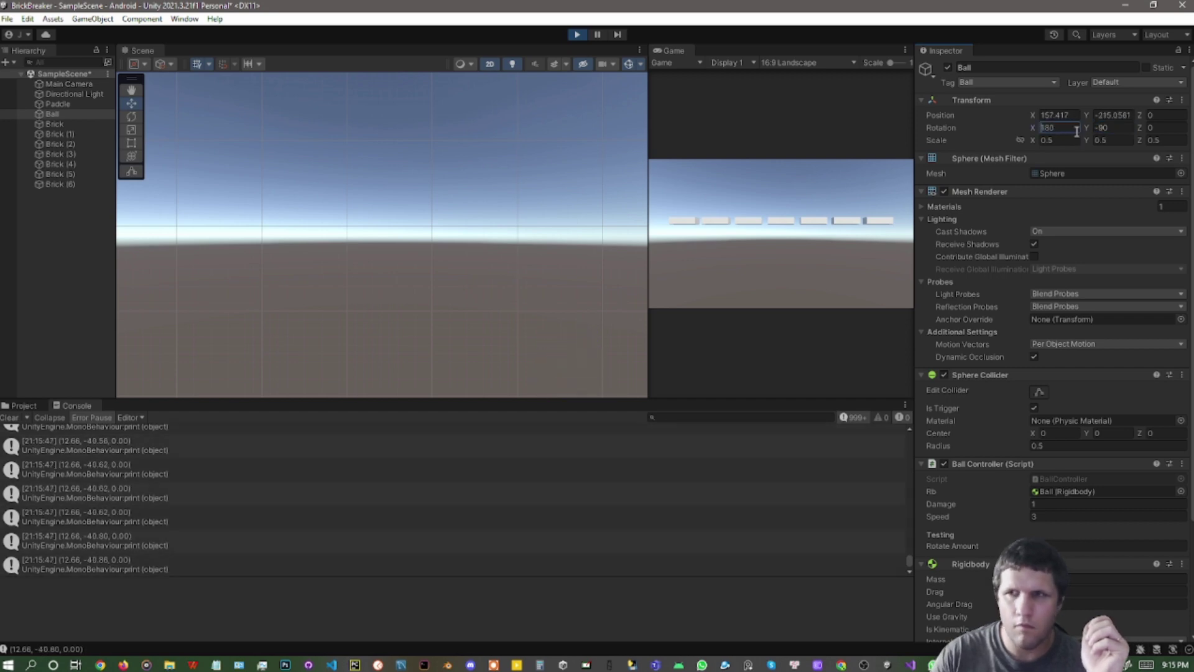
Reselect the running Ball and move it upward in the Scene view, and stop the game
left_click(556, 260)
scroll(556, 260, "up", 3)
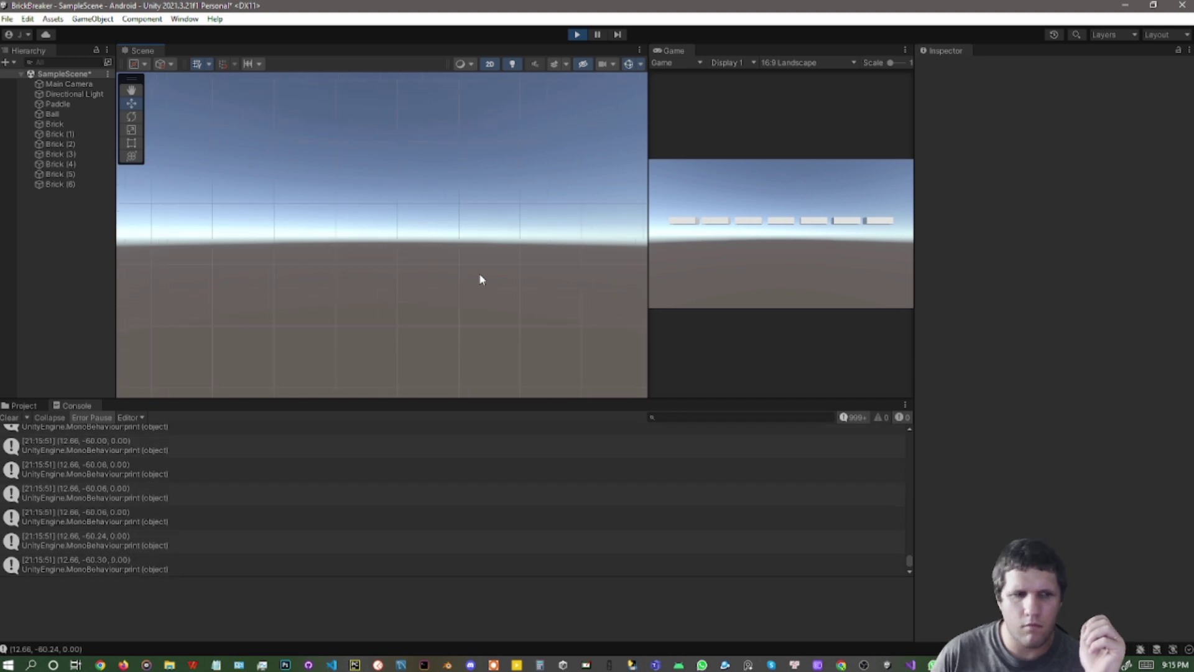
scroll(481, 279, "down", 2)
left_click(48, 115)
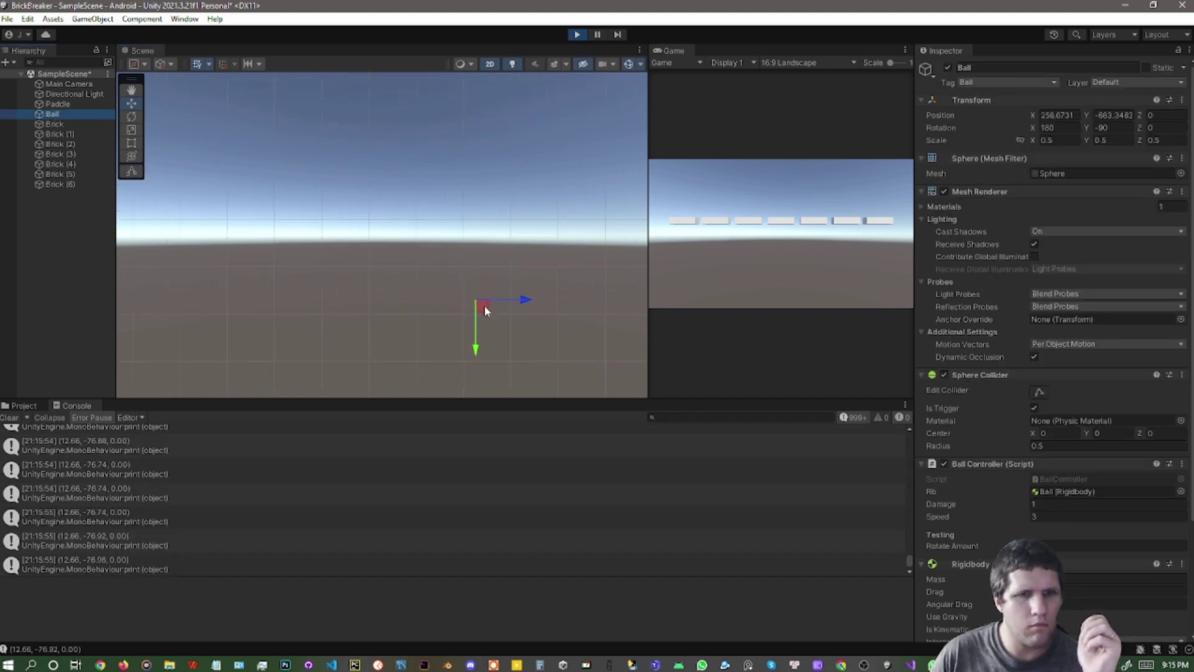
left_click_drag(484, 305, 479, 143)
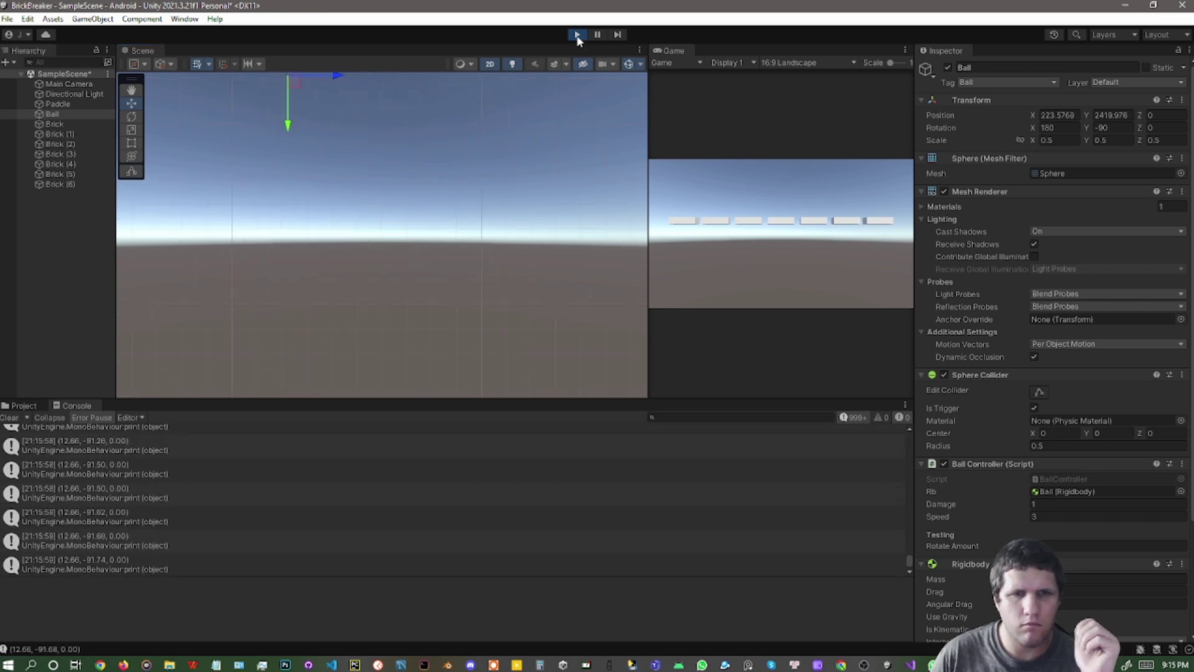
key("ctrl+p")
Set the Rotate Amount of the Ball's Ball Controller to 90
scroll(1021, 434, "down", 4)
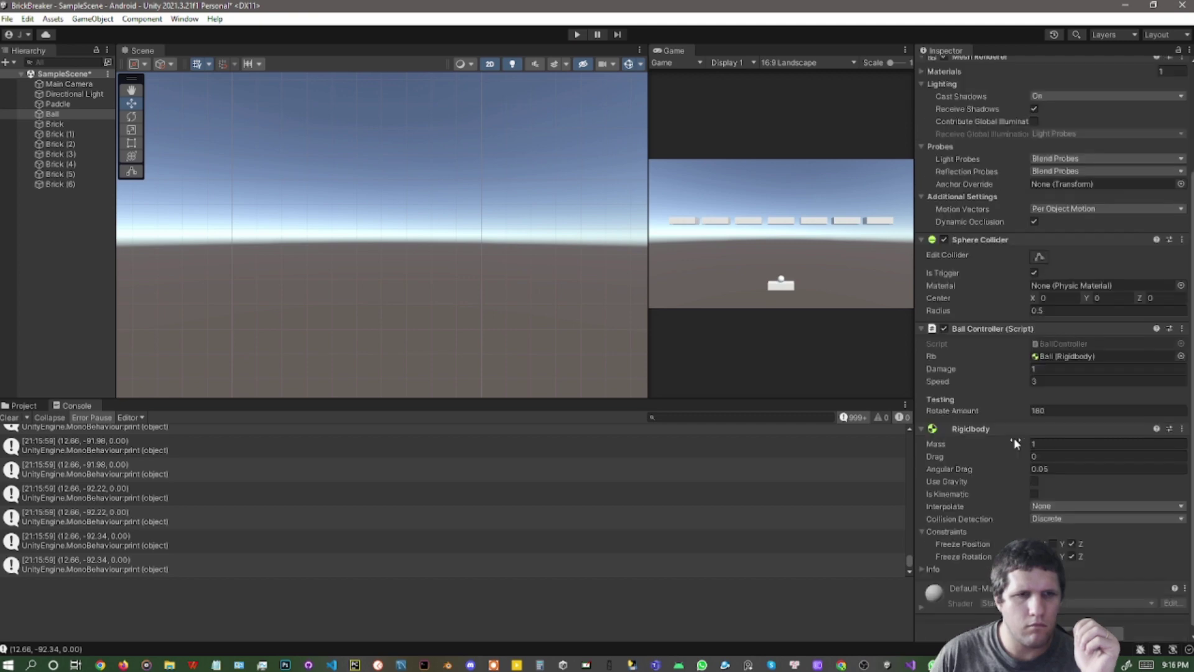
scroll(1014, 438, "up", 2)
left_click(1047, 471)
left_click(1047, 471)
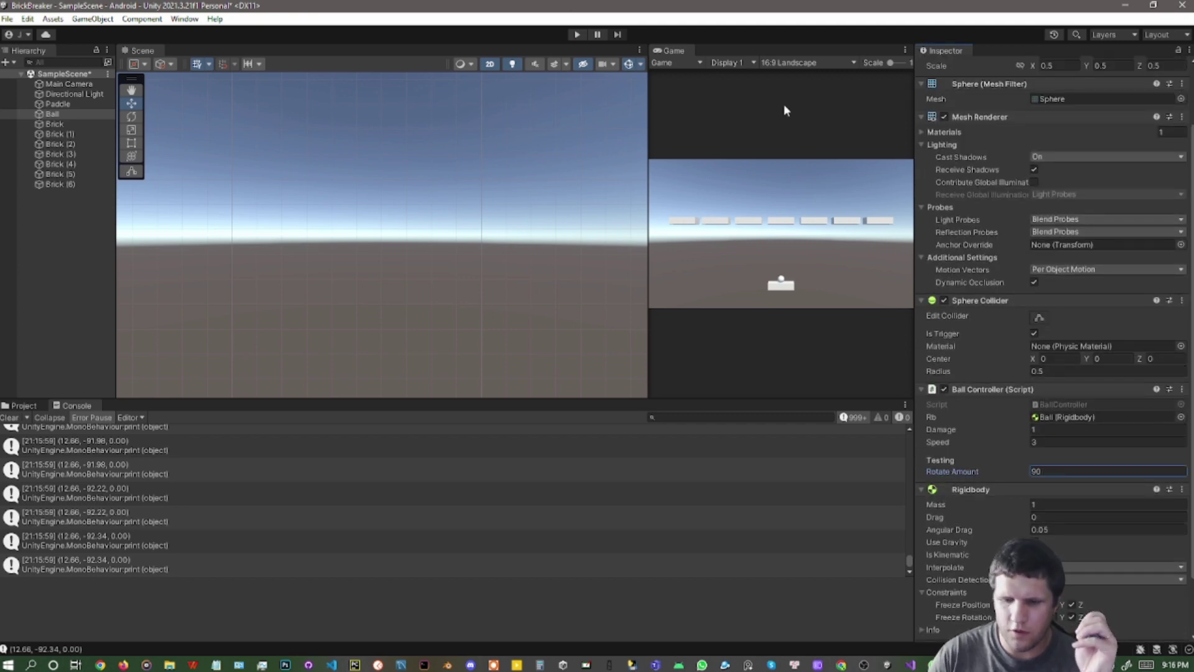
Run the game again, follow the Ball in the Scene view while its velocity is logged, and stop the game
left_click(577, 35)
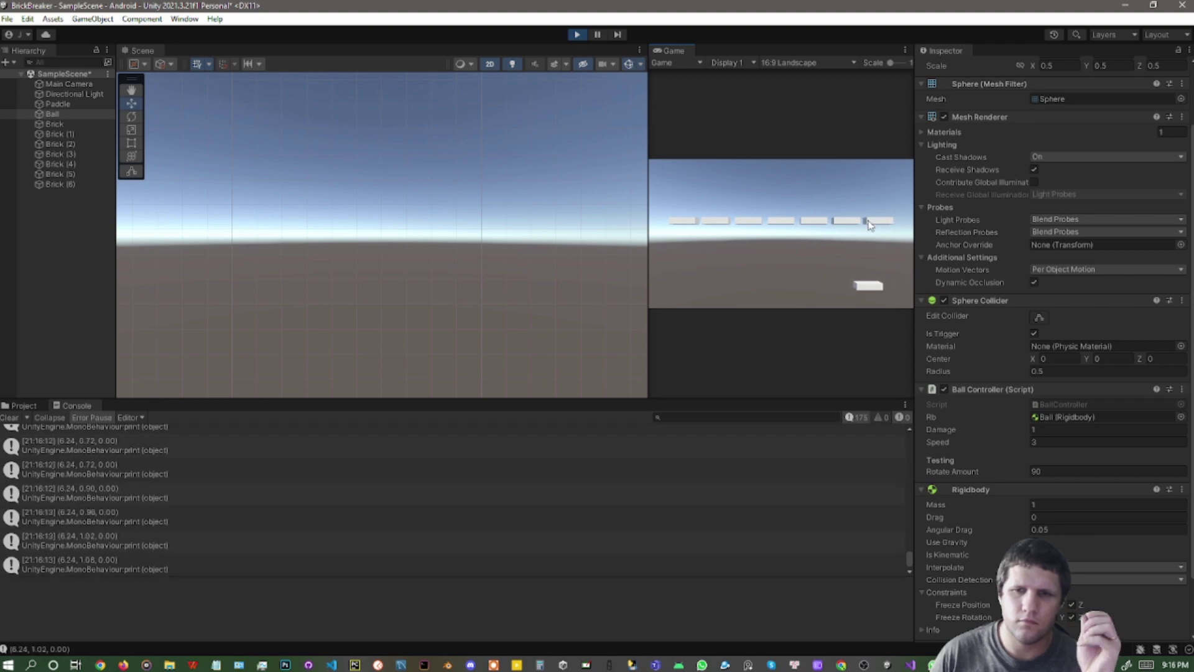
scroll(498, 280, "down", 3)
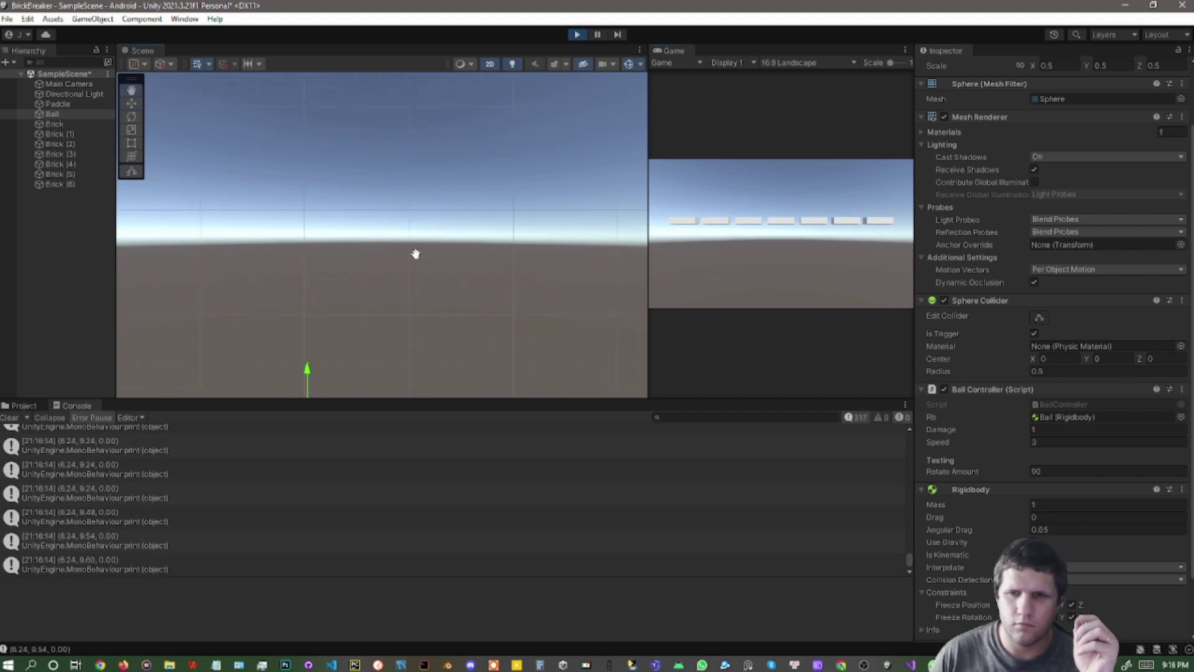
middle_click_drag(416, 255, 366, 126)
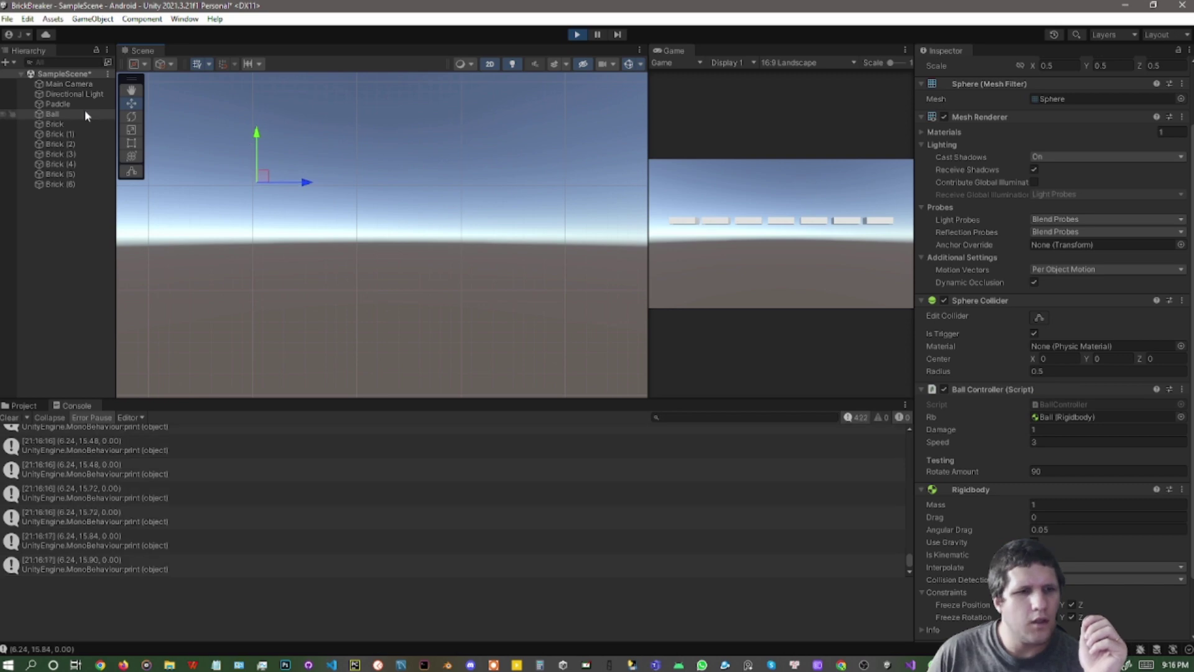
double_click(85, 112)
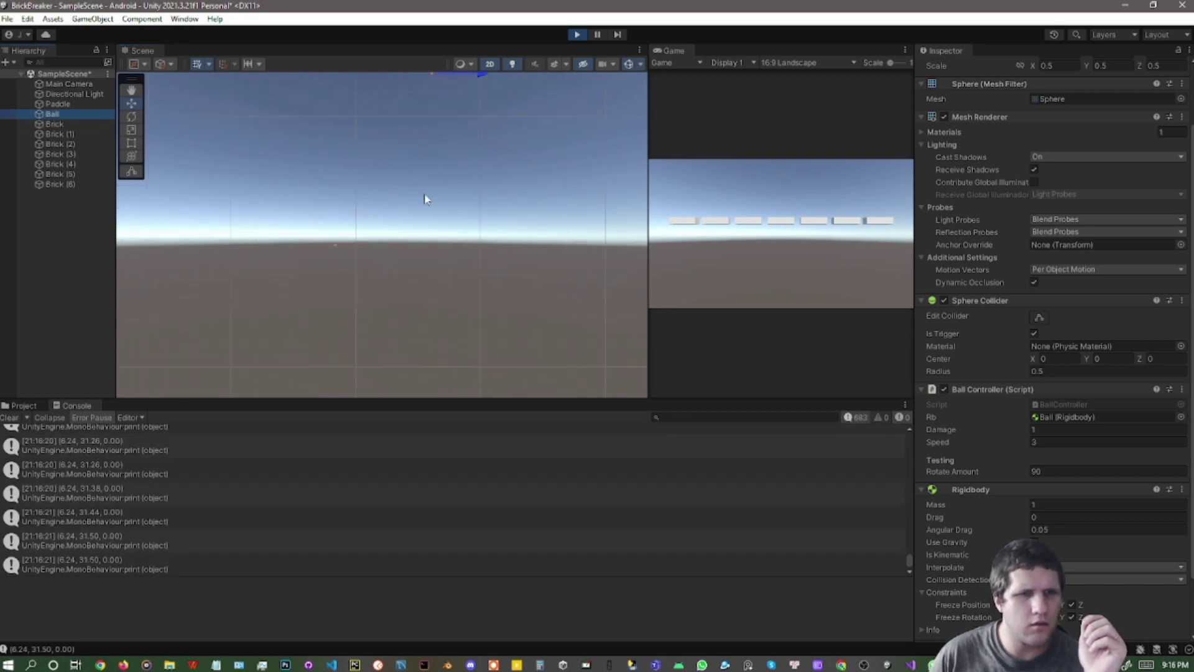
middle_click_drag(416, 205, 390, 304)
key("f")
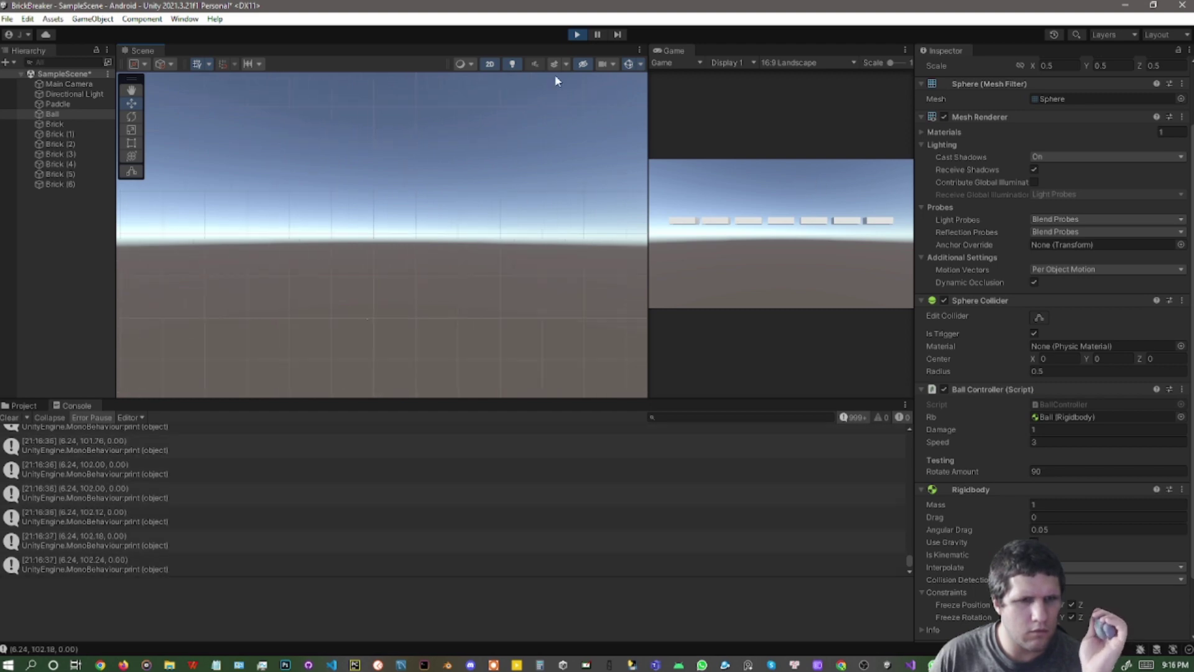
left_click(577, 35)
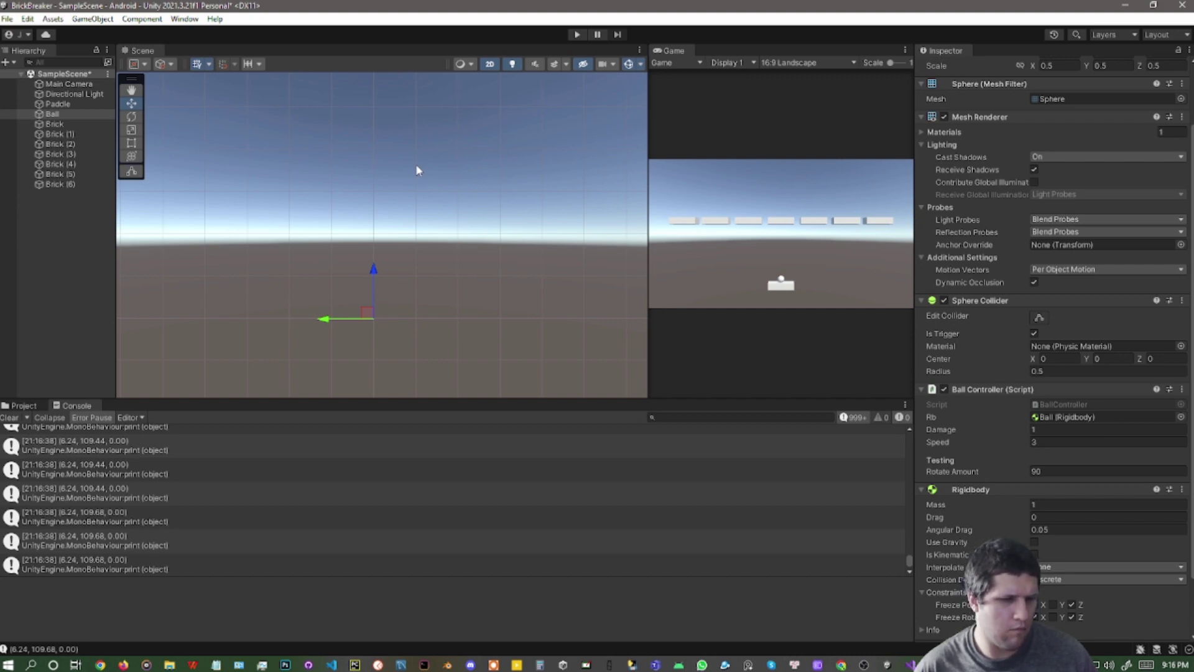
In Visual Studio, begin an "rb.velocity =" assignment on a new line directly beneath the AddRelativeForce call
key("alt+Tab")
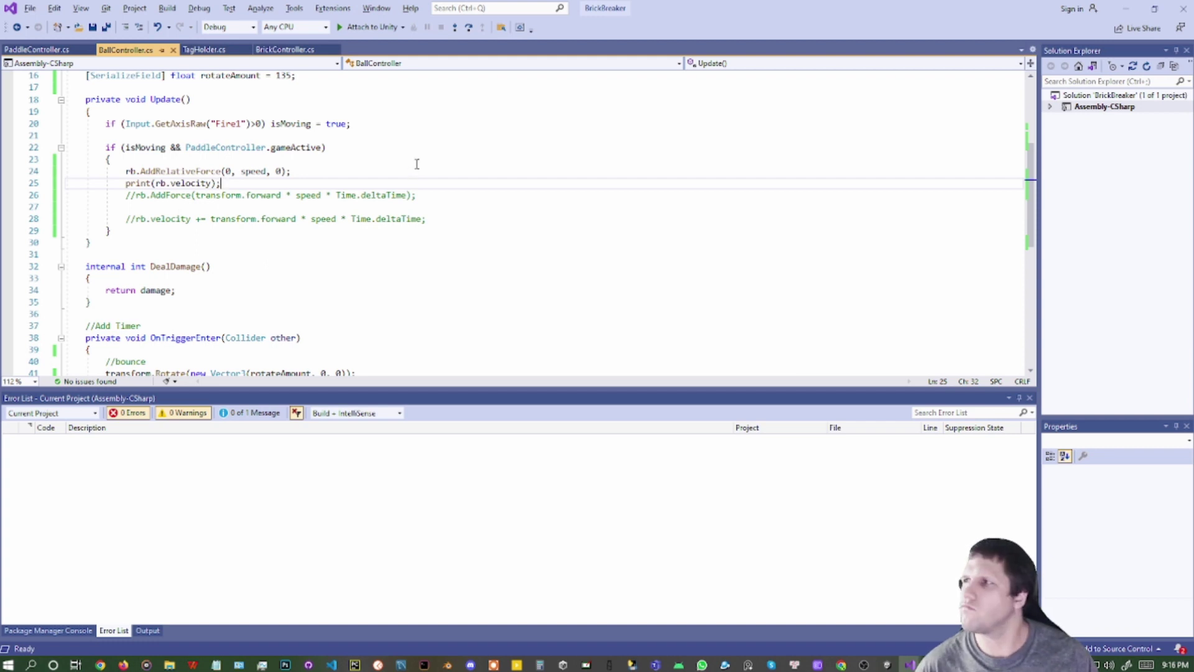
left_click(319, 173)
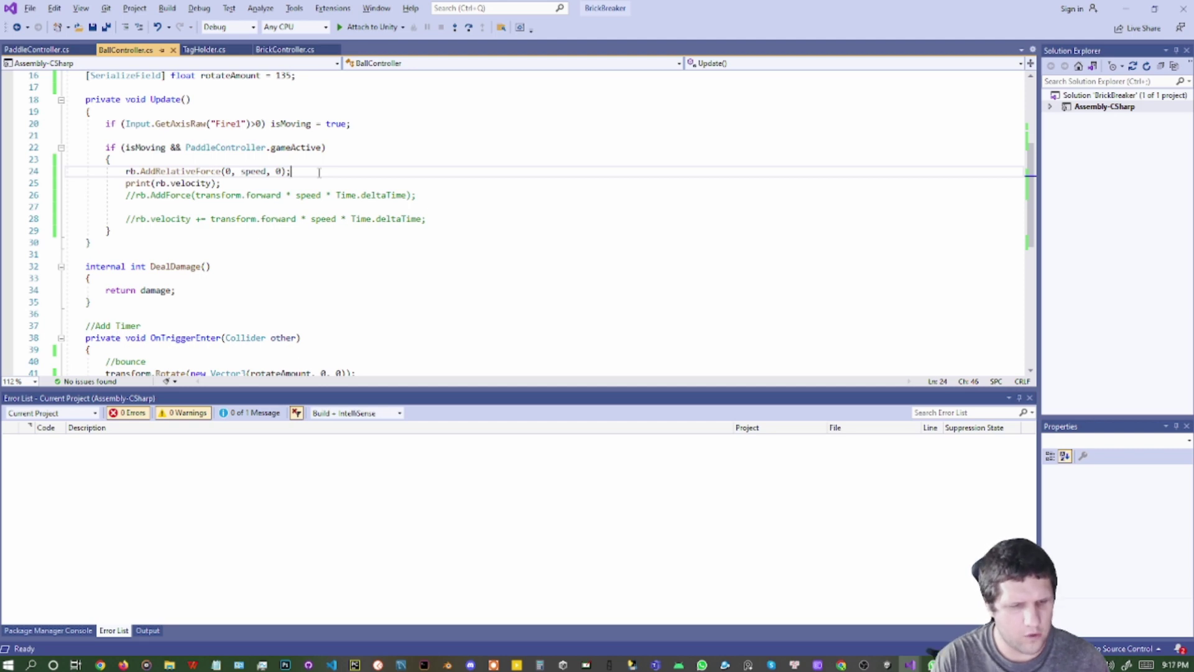
key("Return")
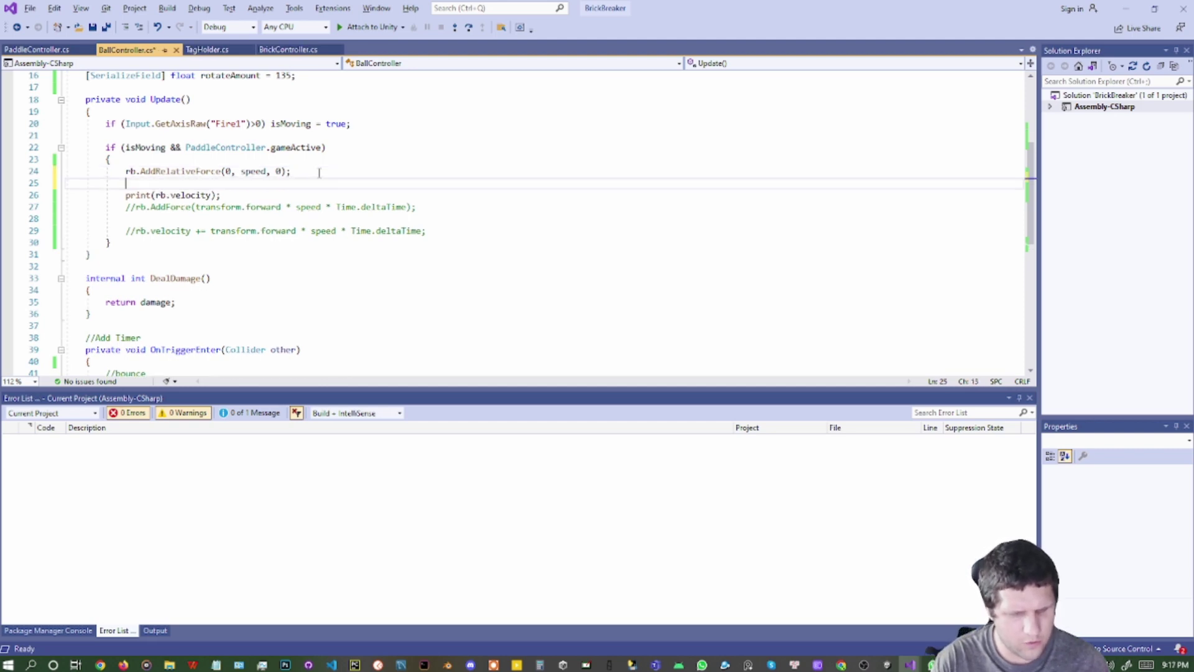
type("rb.ve")
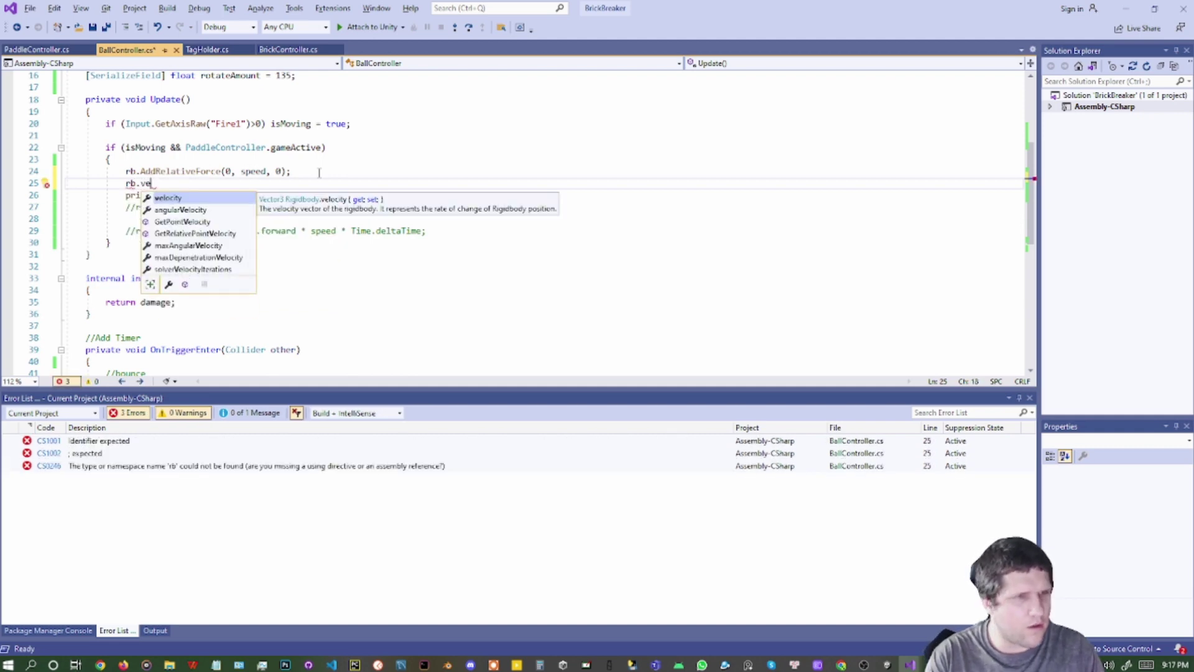
key("Down")
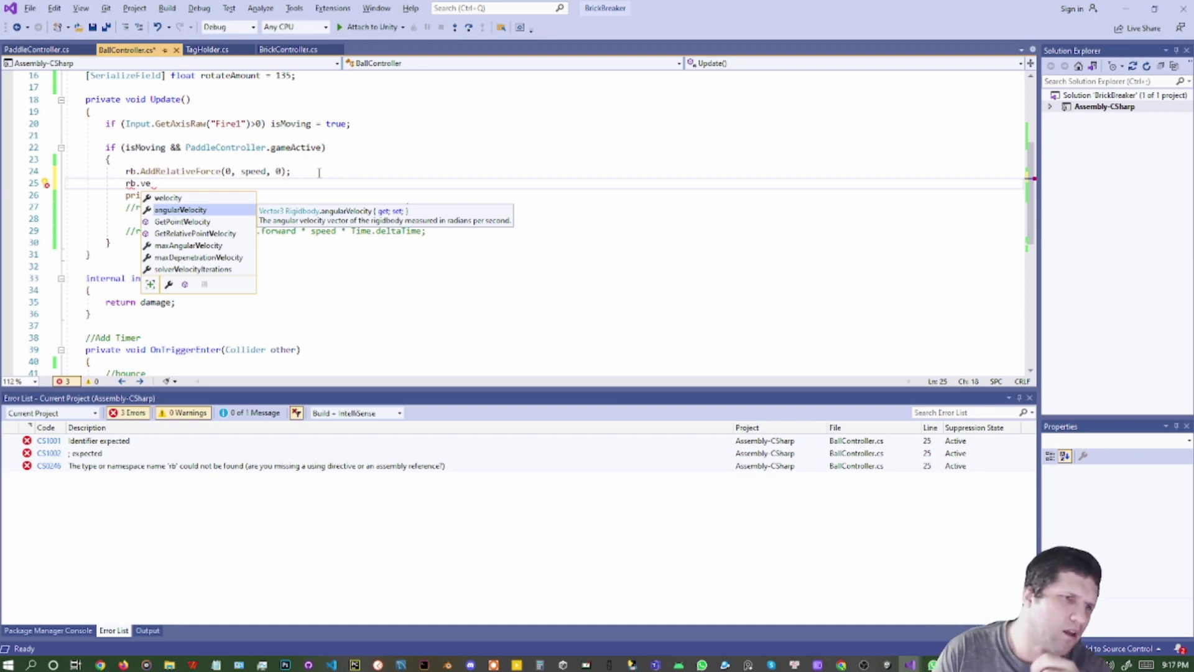
key("Up")
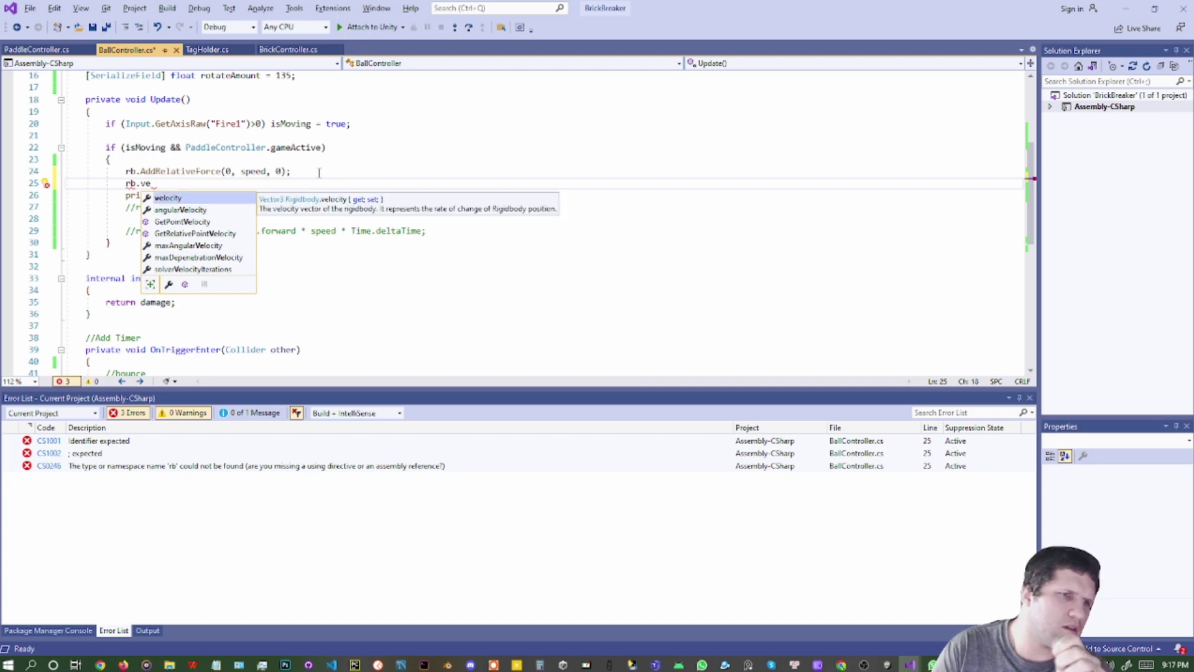
key("Tab")
type("=")
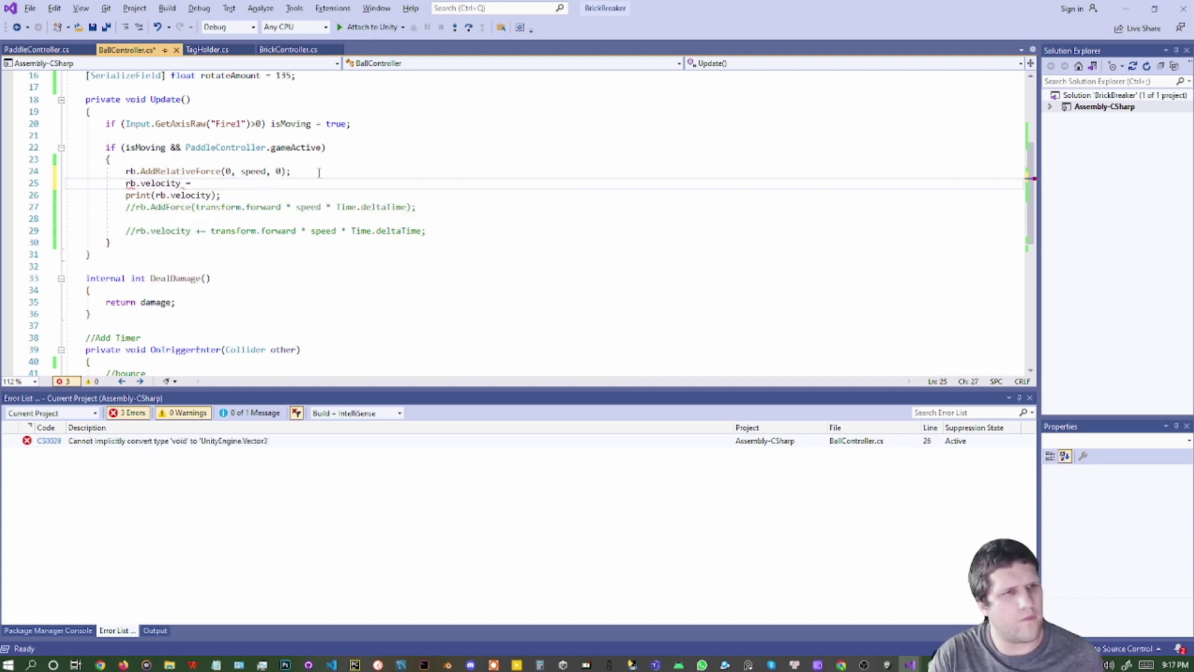
Copy the Vector3.ClampMagnitude(rigidbody.velocity, maxSpeed) expression from the Unity forum post in Chrome into the rb.velocity assignment in Visual Studio
key("alt+Tab")
key("alt+Tab")
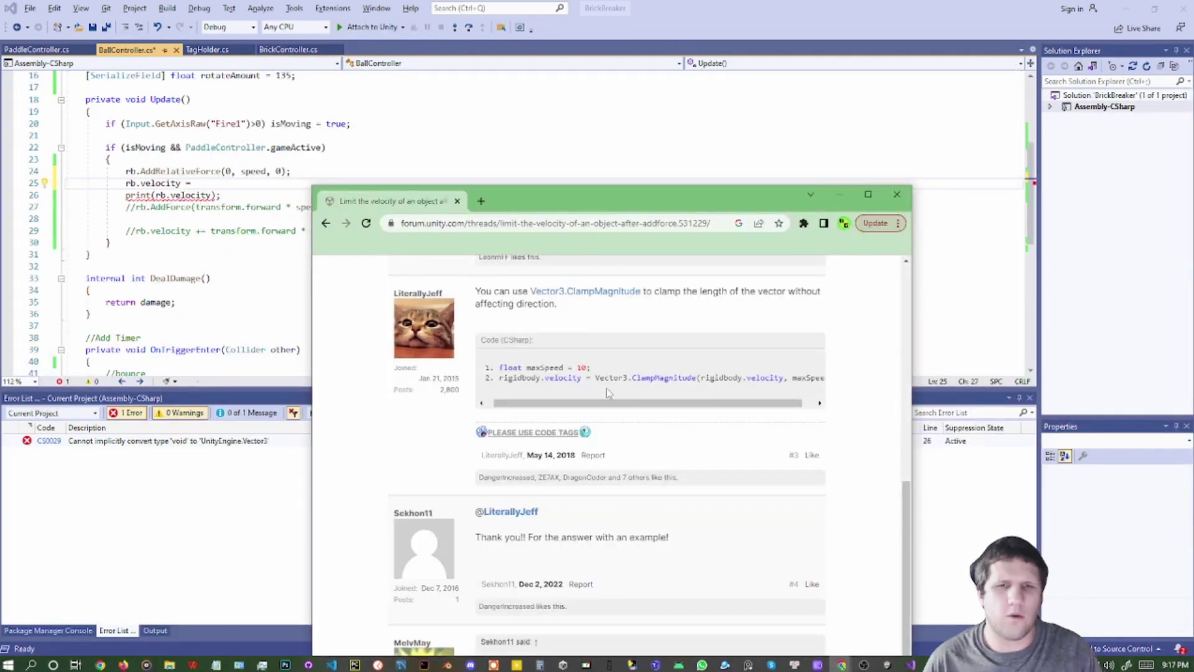
left_click_drag(612, 403, 625, 403)
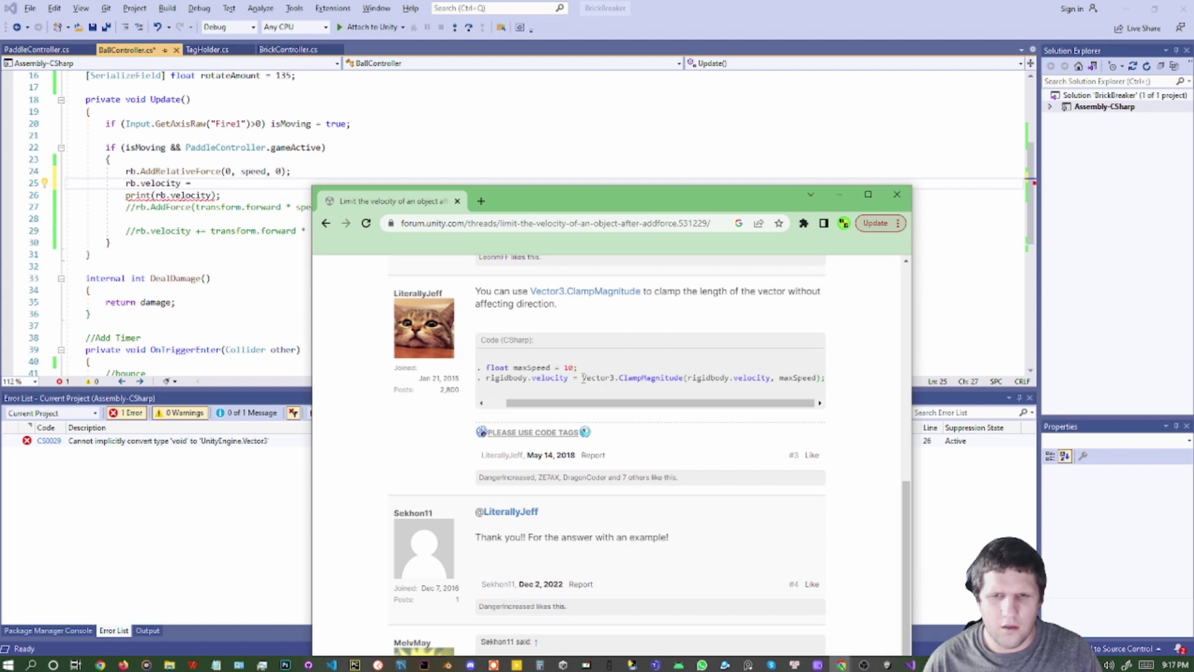
left_click_drag(582, 377, 691, 379)
left_click_drag(790, 378, 822, 379)
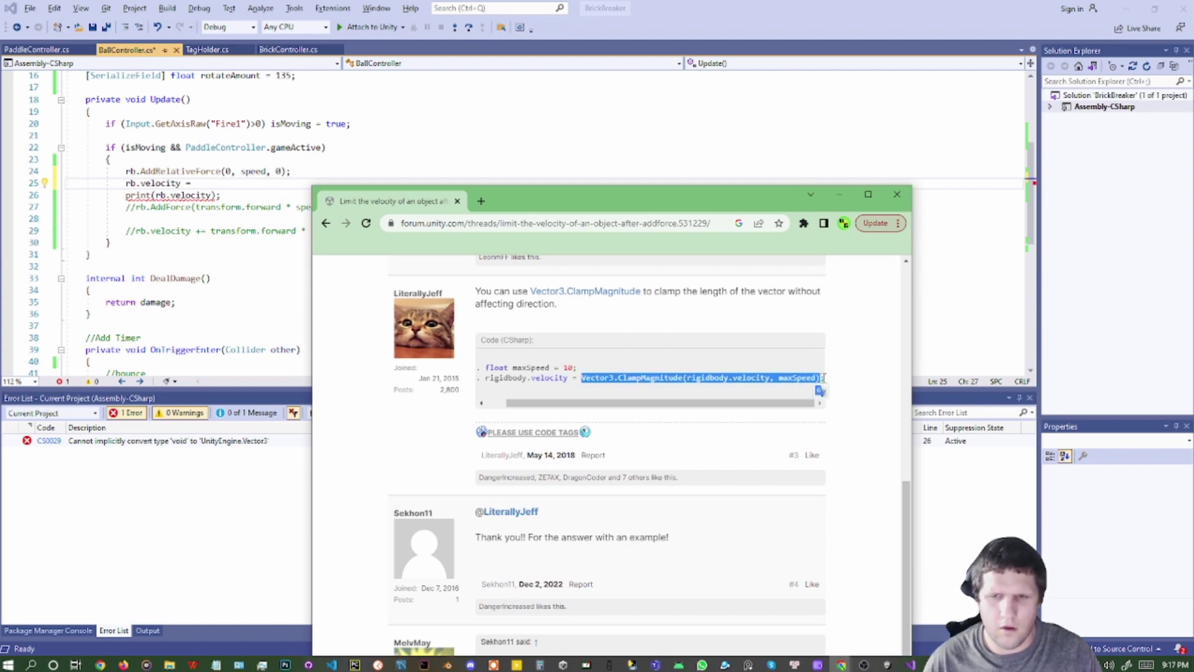
left_click(197, 258)
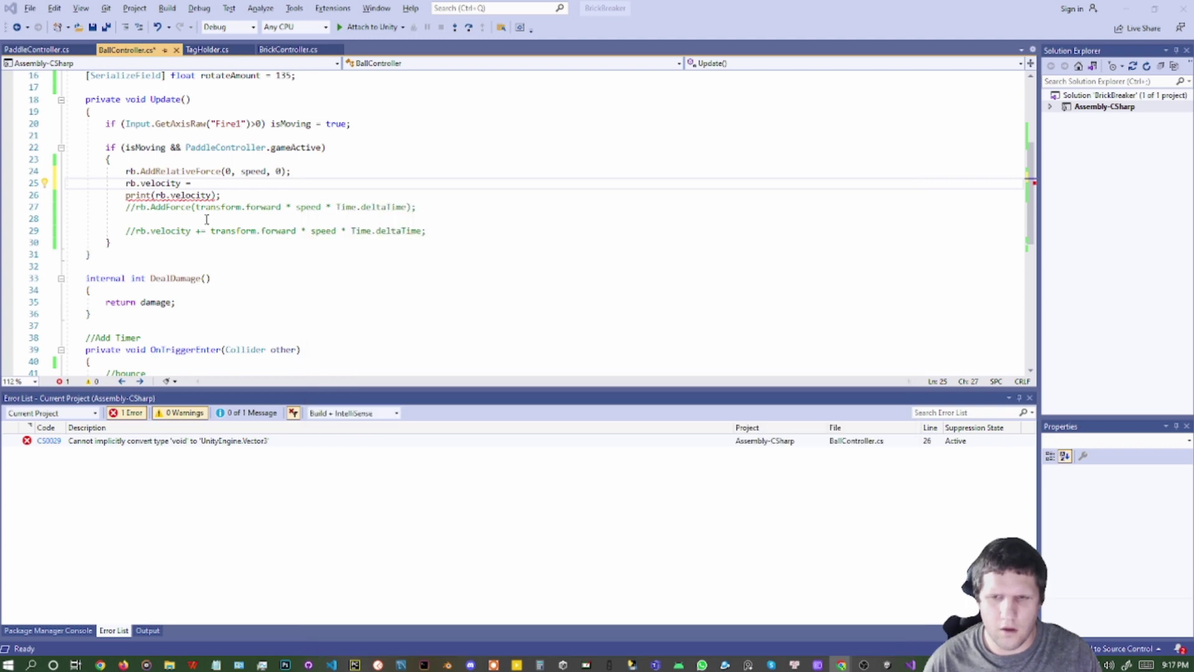
left_click(200, 183)
type("Vector3.ClampMagnitude(rigidbody.velocity, maxSpeed);")
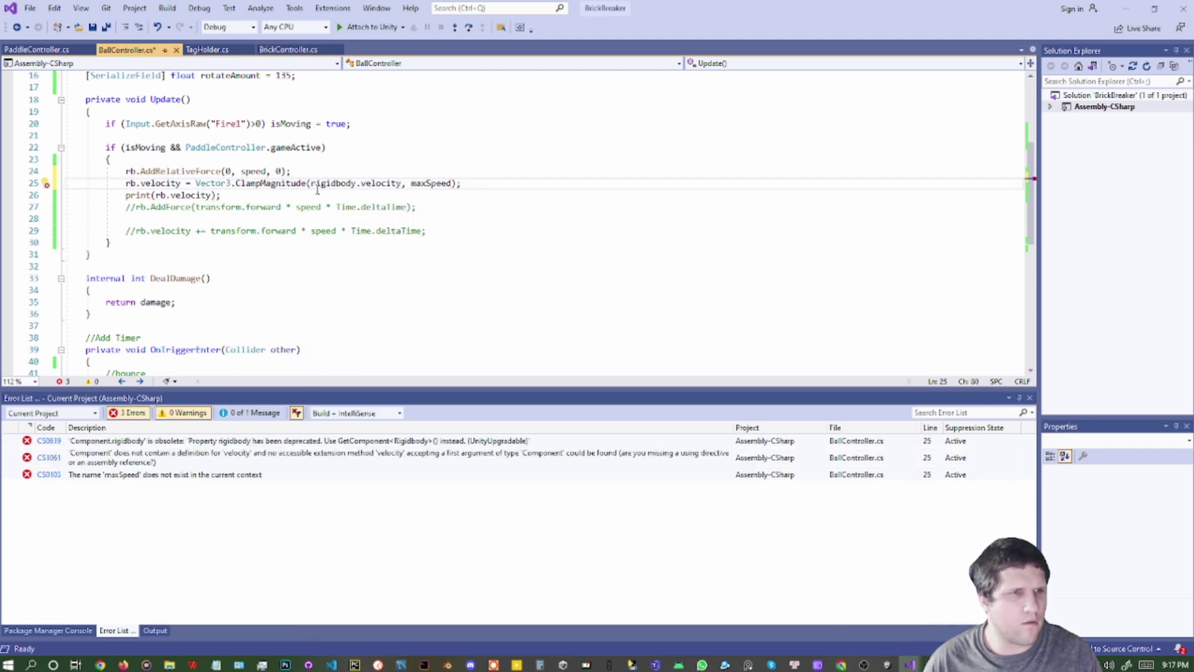
Replace rigidbody with rb and maxSpeed with speed in the ClampMagnitude call, and save BallController.cs
double_click(335, 185)
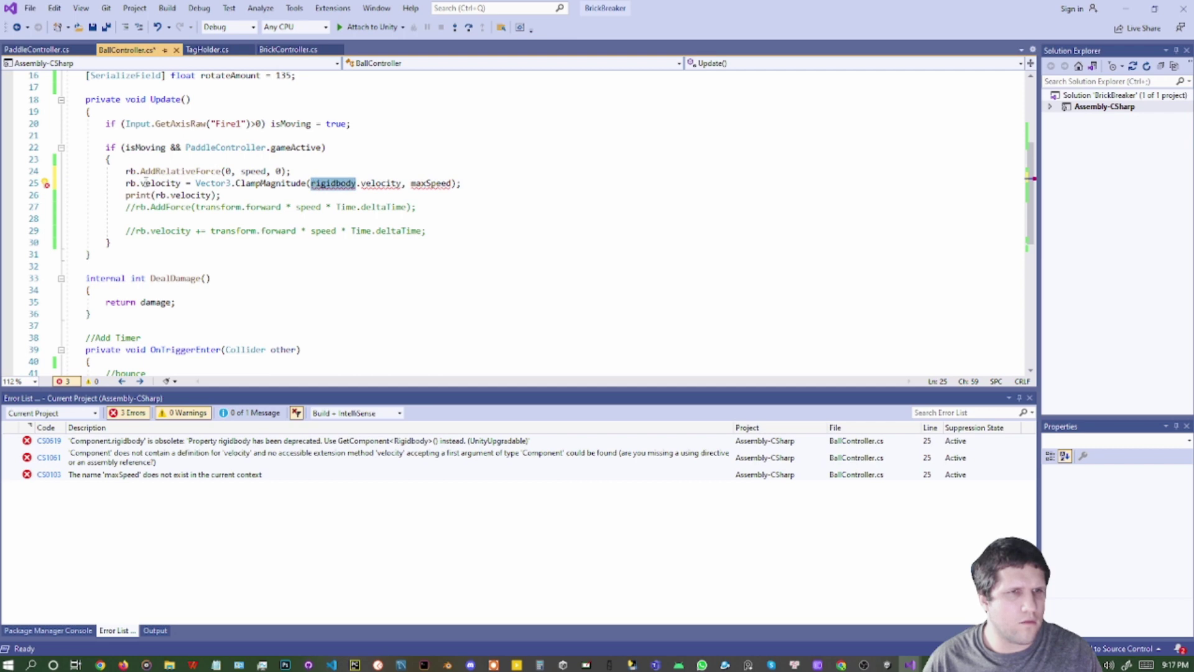
type("rb")
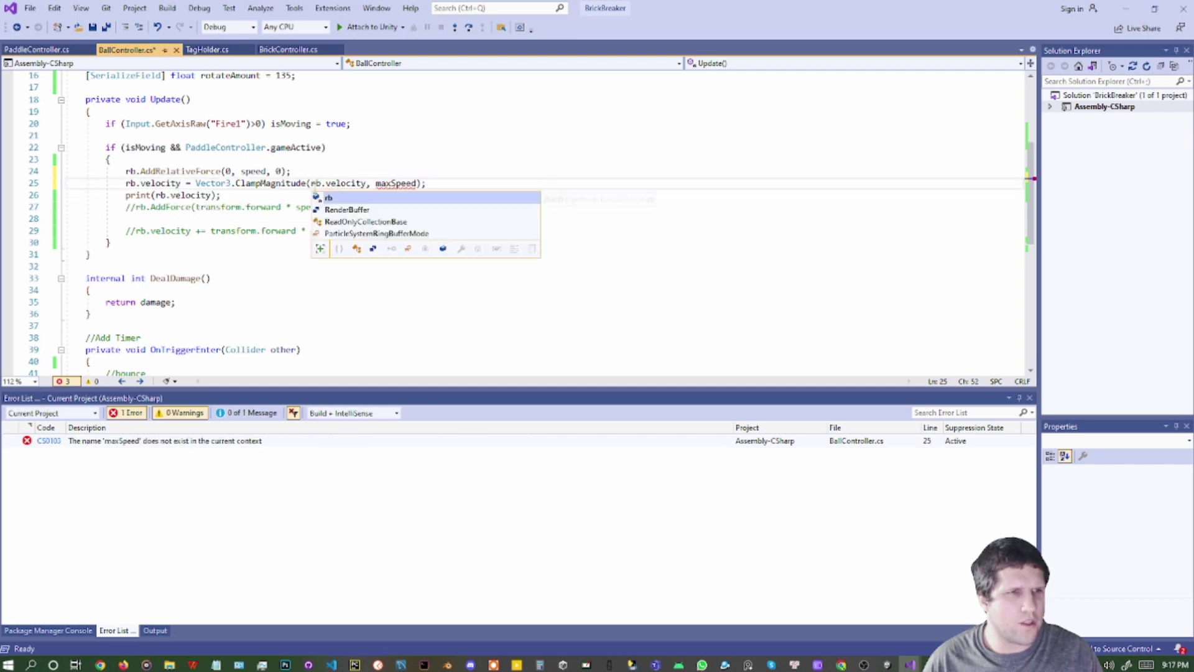
double_click(397, 183)
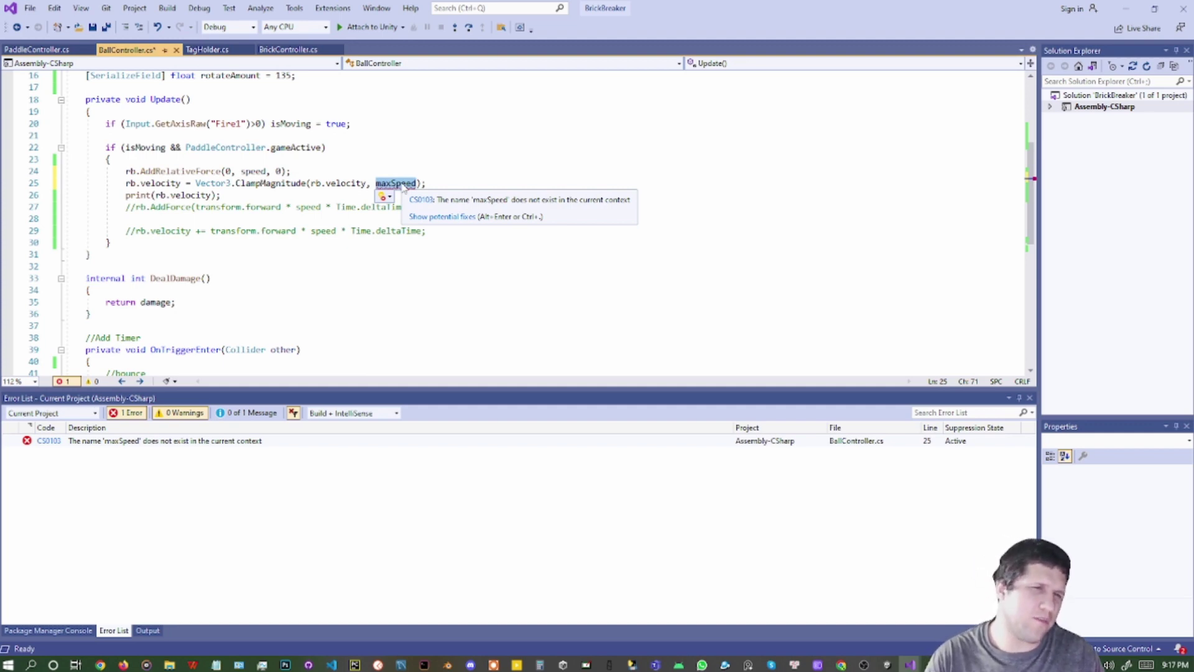
type("speed")
key("Escape")
key("Up")
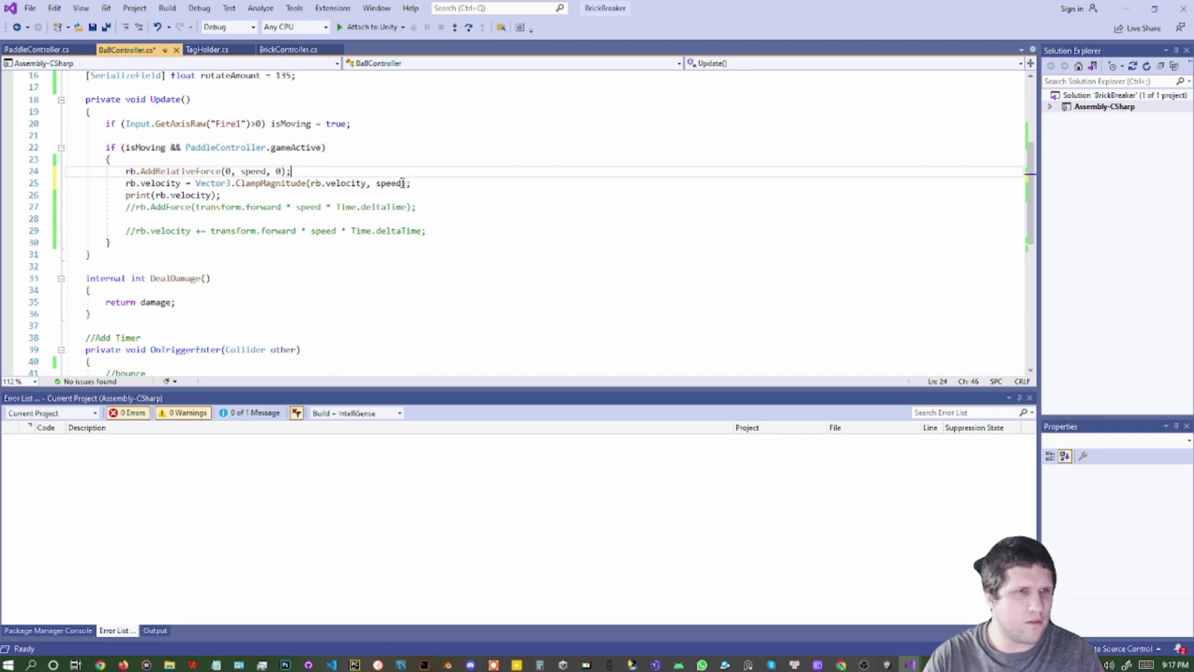
key("ctrl+s")
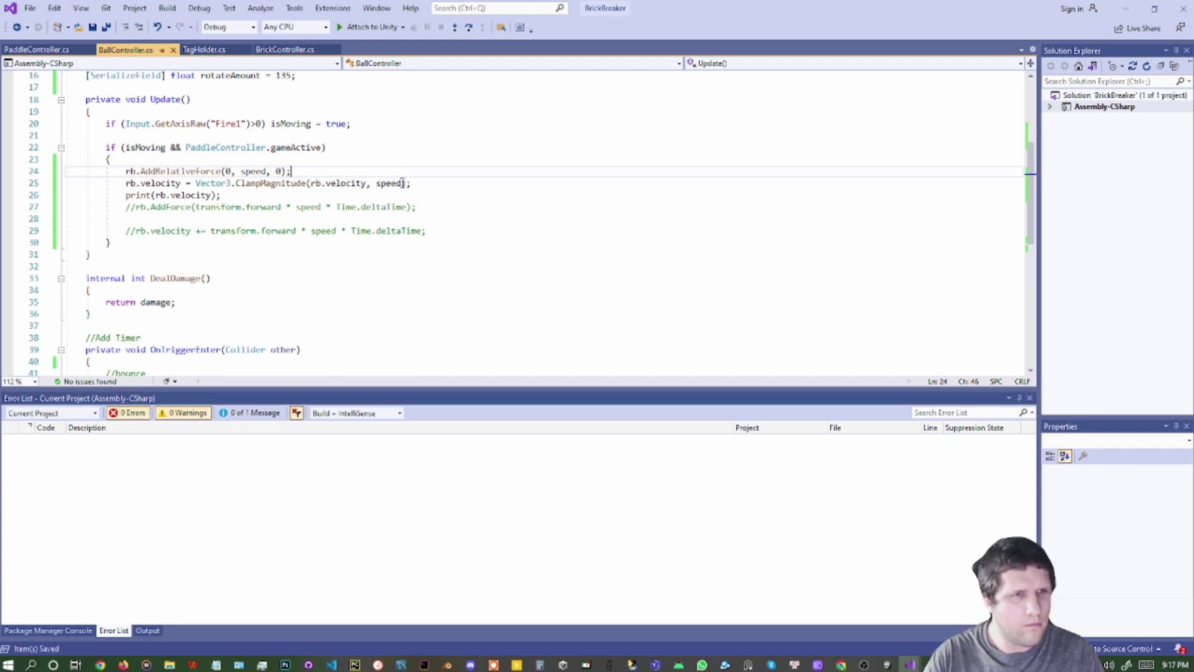
Run the game in Unity, launch the Ball, reposition it near the bricks in the Scene view to watch its bounces, and stop the game
key("alt+Tab")
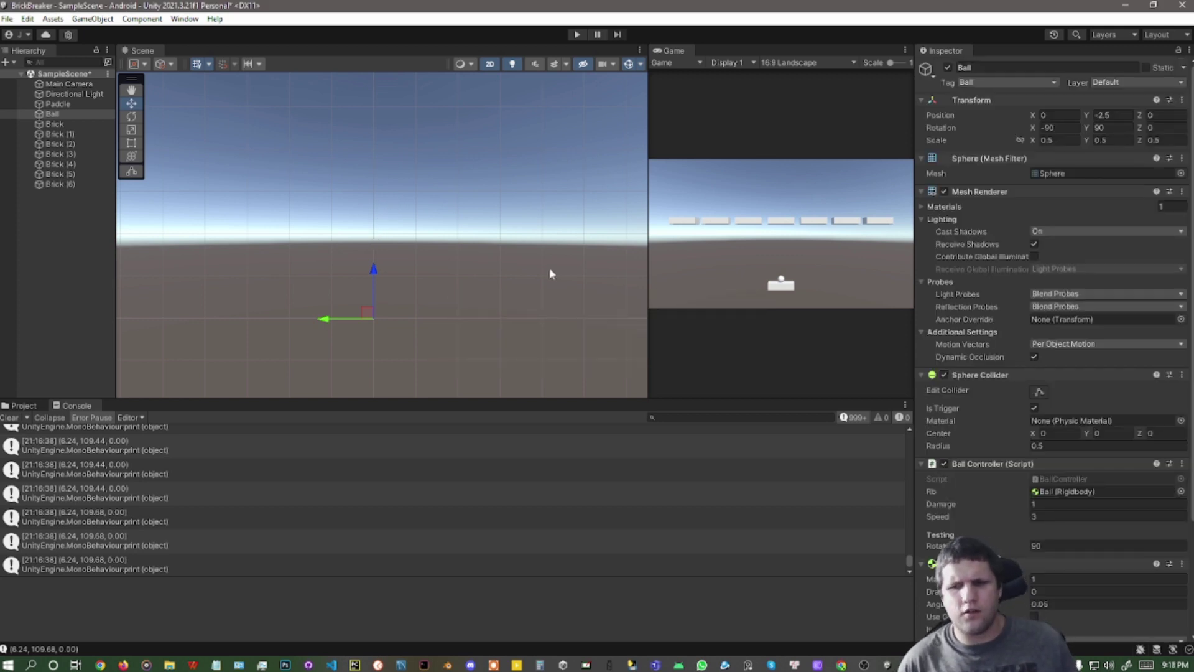
left_click(578, 36)
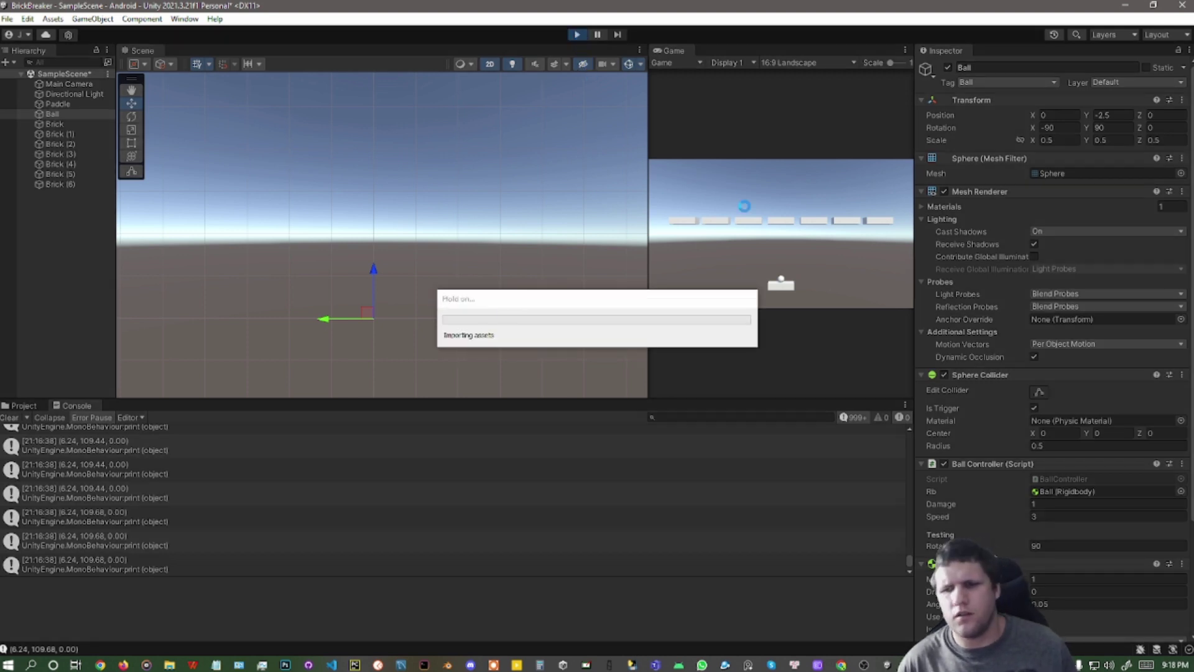
left_click(782, 250)
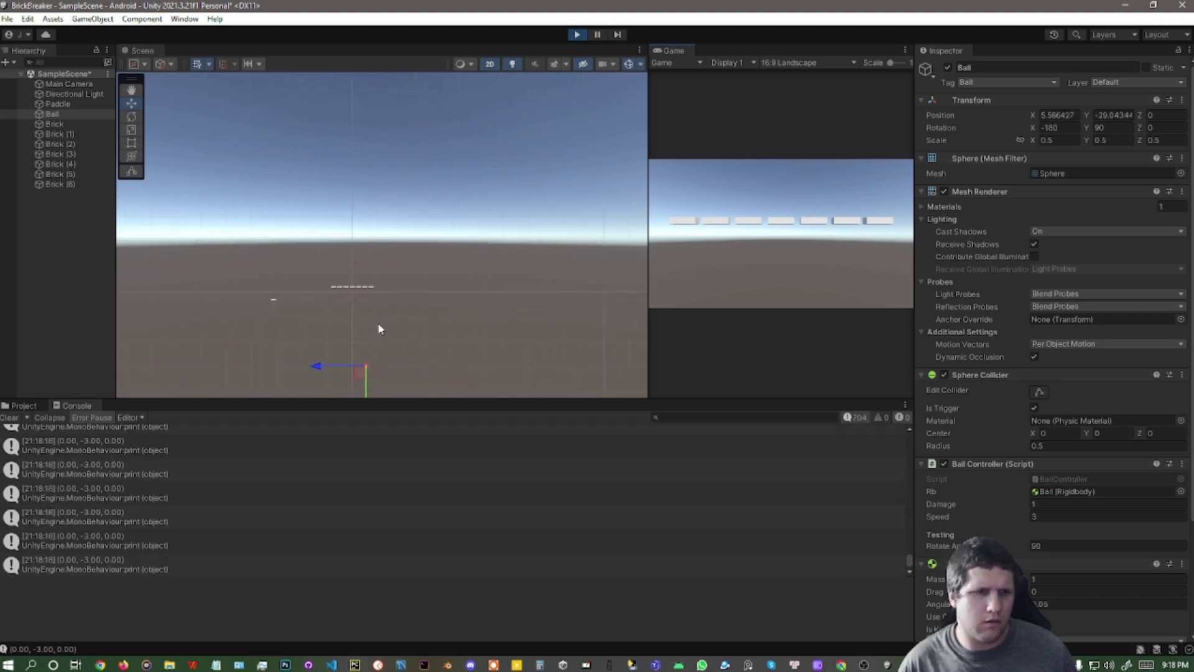
middle_click_drag(377, 323, 390, 182)
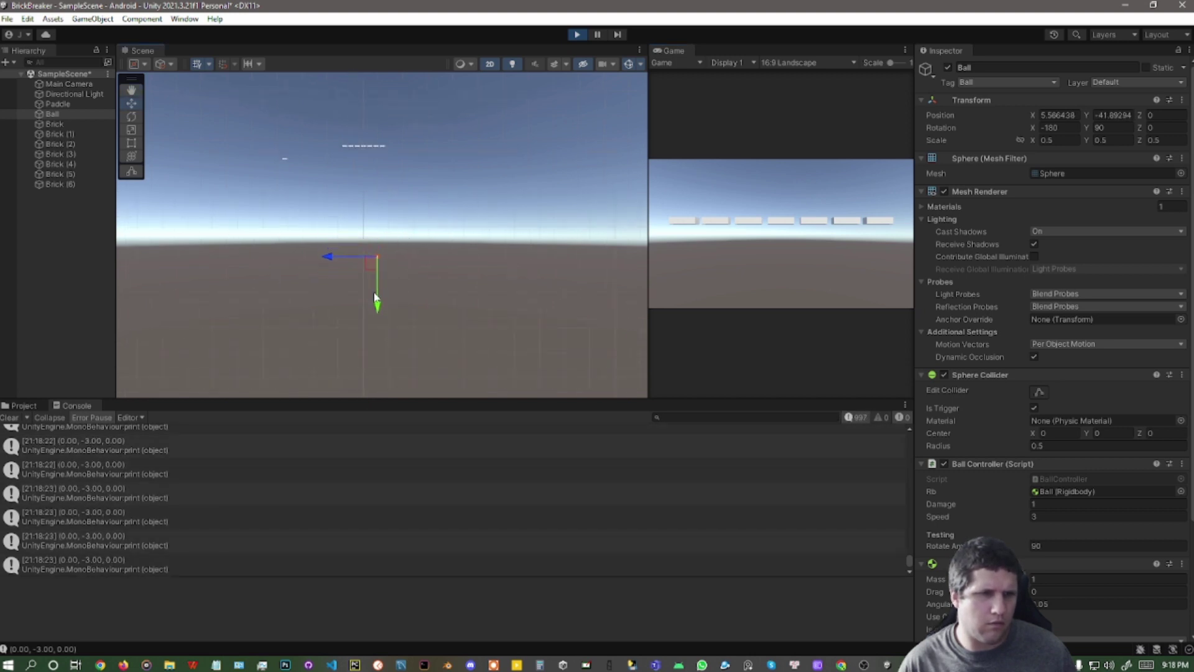
left_click_drag(376, 304, 373, 179)
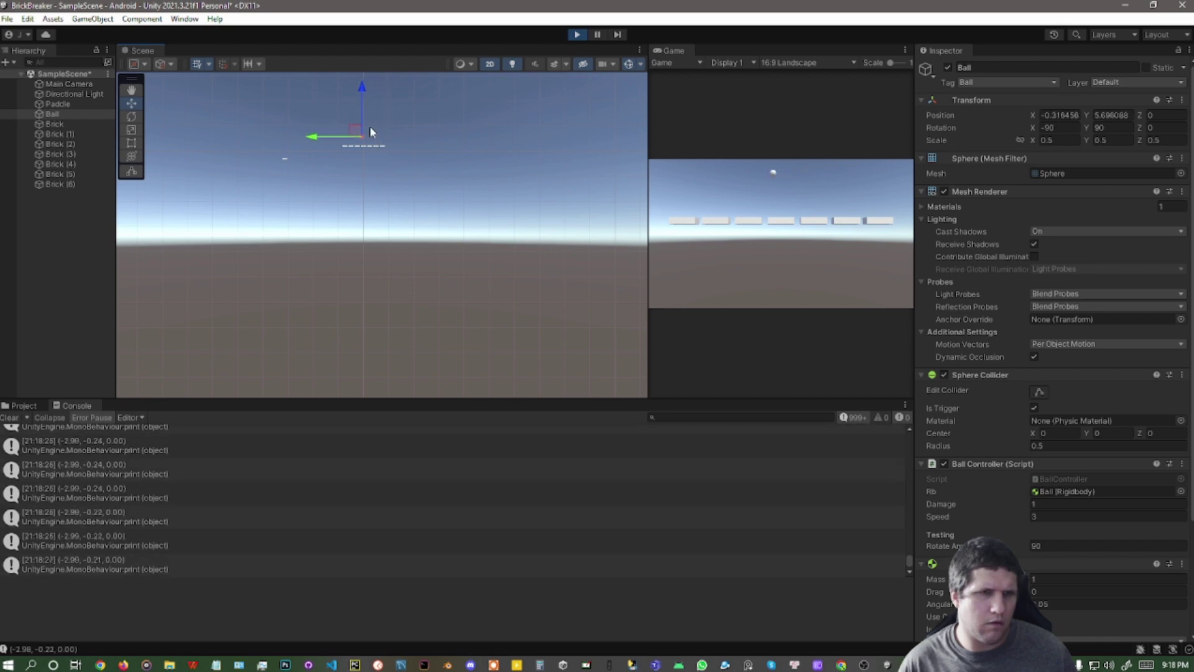
left_click_drag(355, 130, 371, 157)
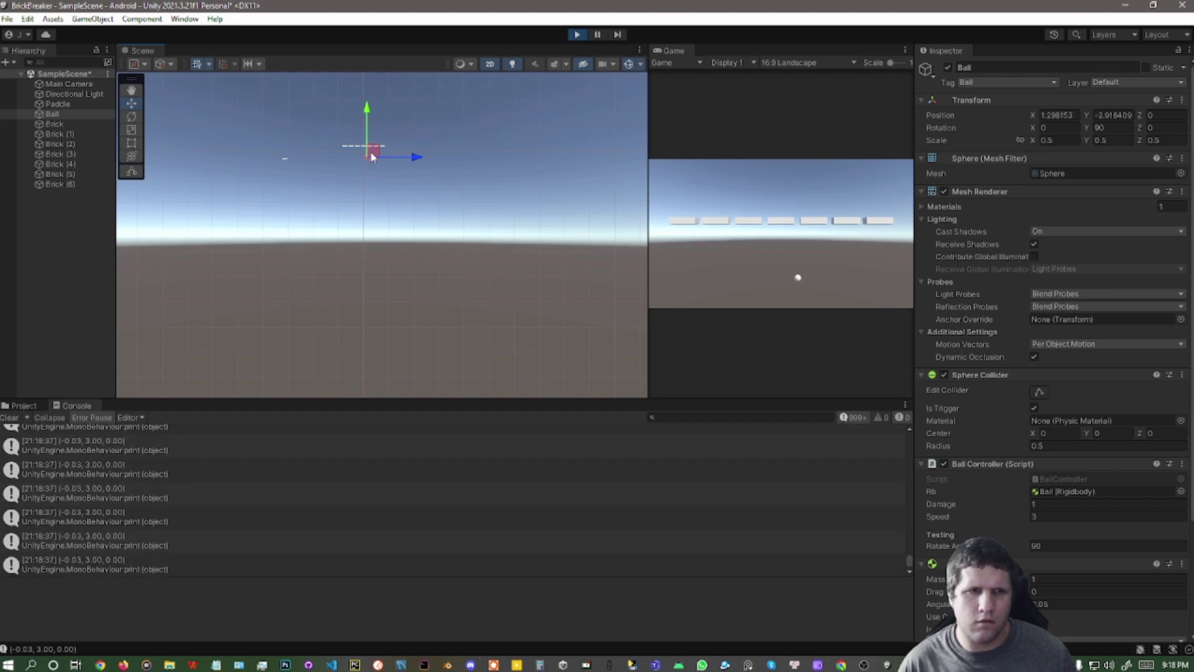
left_click(552, 192)
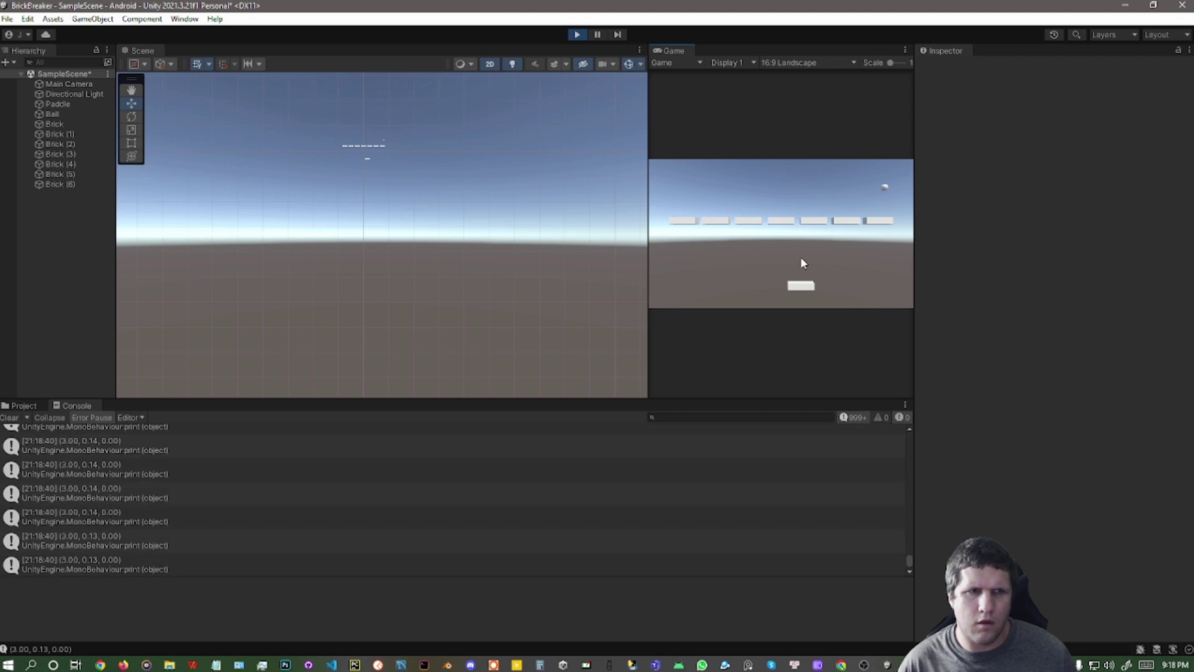
left_click(578, 34)
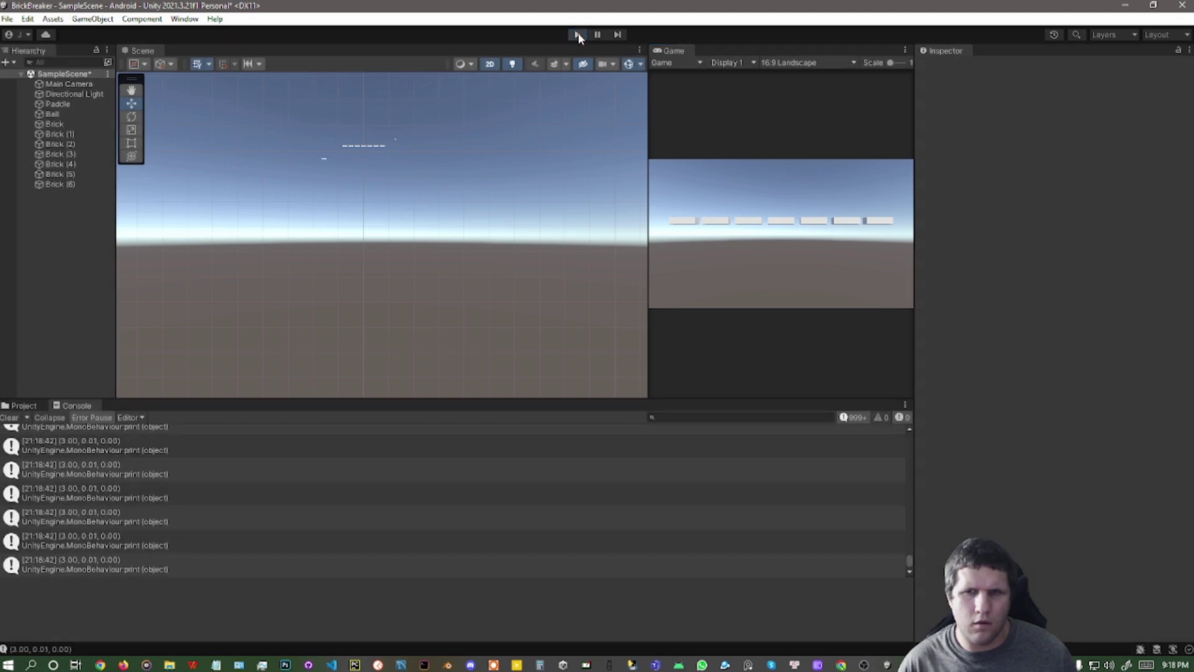
Turn off Is Trigger on the colliders of all the bricks and of the Ball
left_click(54, 124)
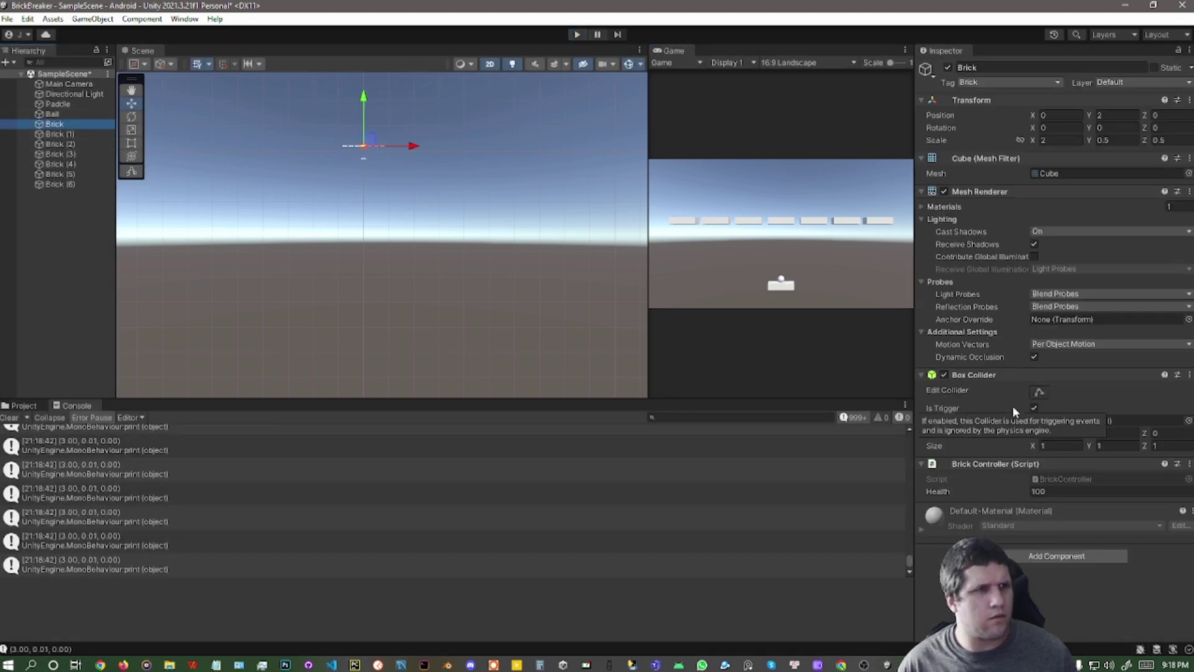
left_click(80, 184, "shift")
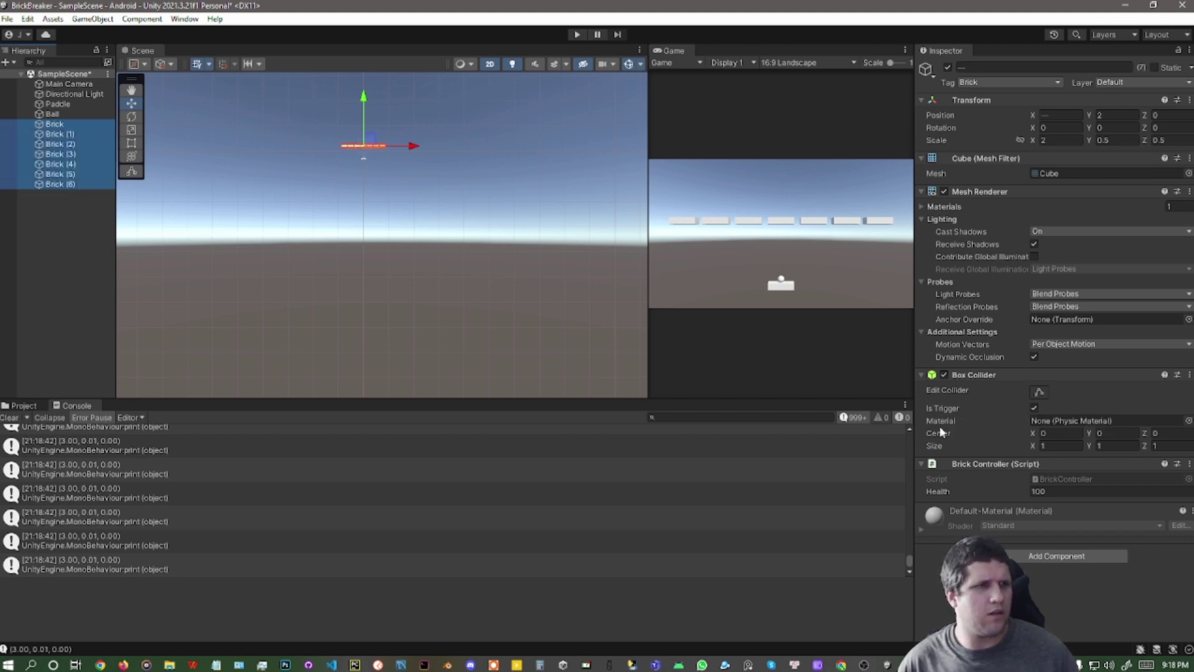
left_click(1035, 409)
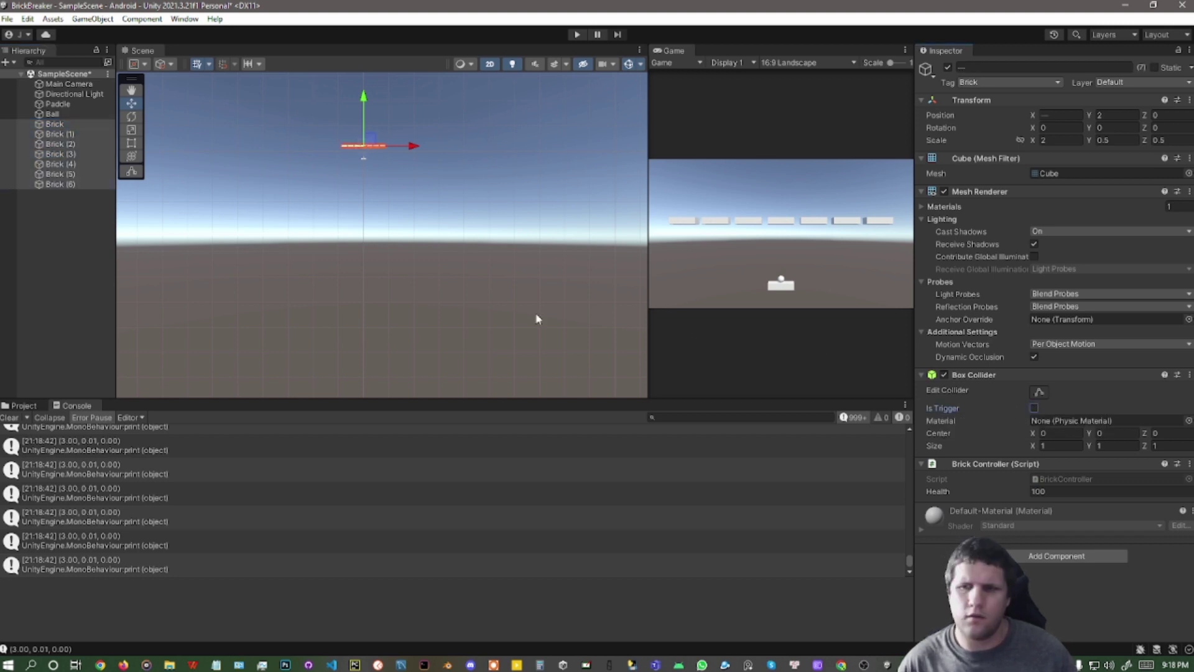
left_click(50, 115)
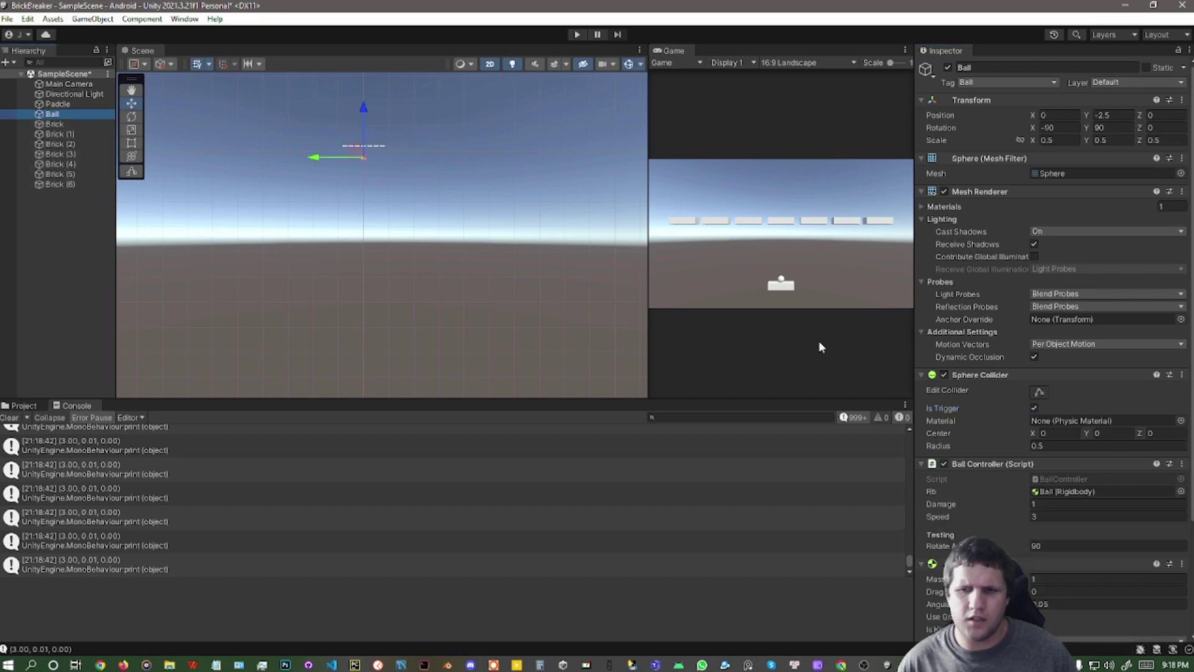
left_click(1035, 409)
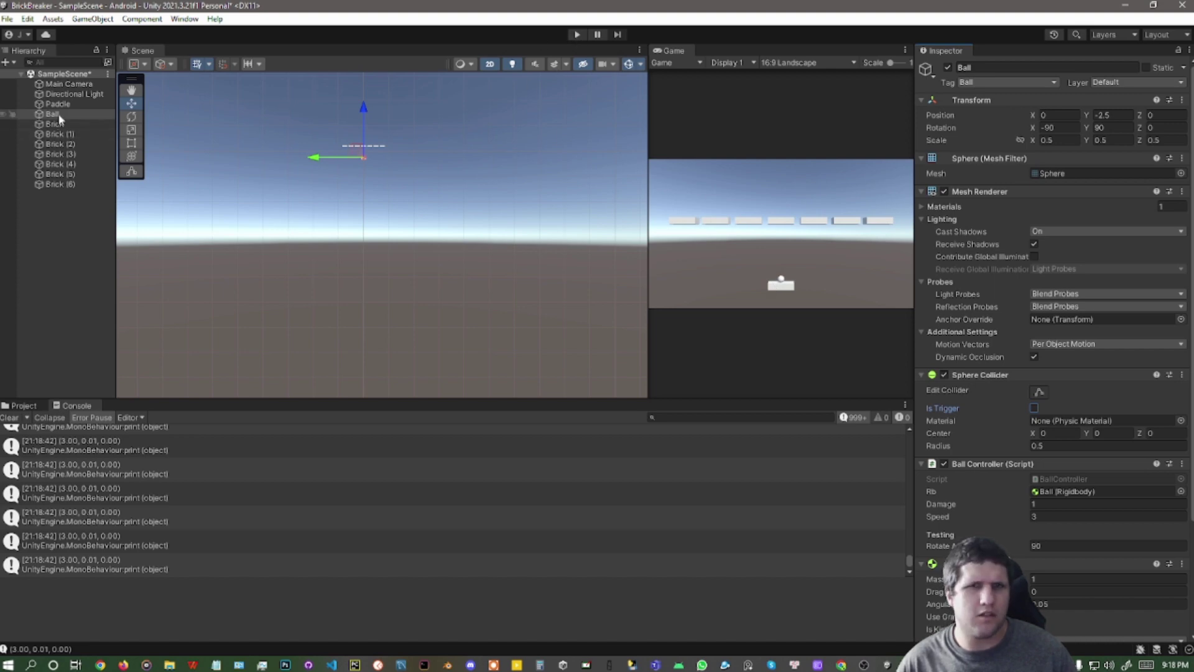
Inspect the Paddle's collider settings, run the game to test the non-trigger colliders, and stop it
left_click(72, 104)
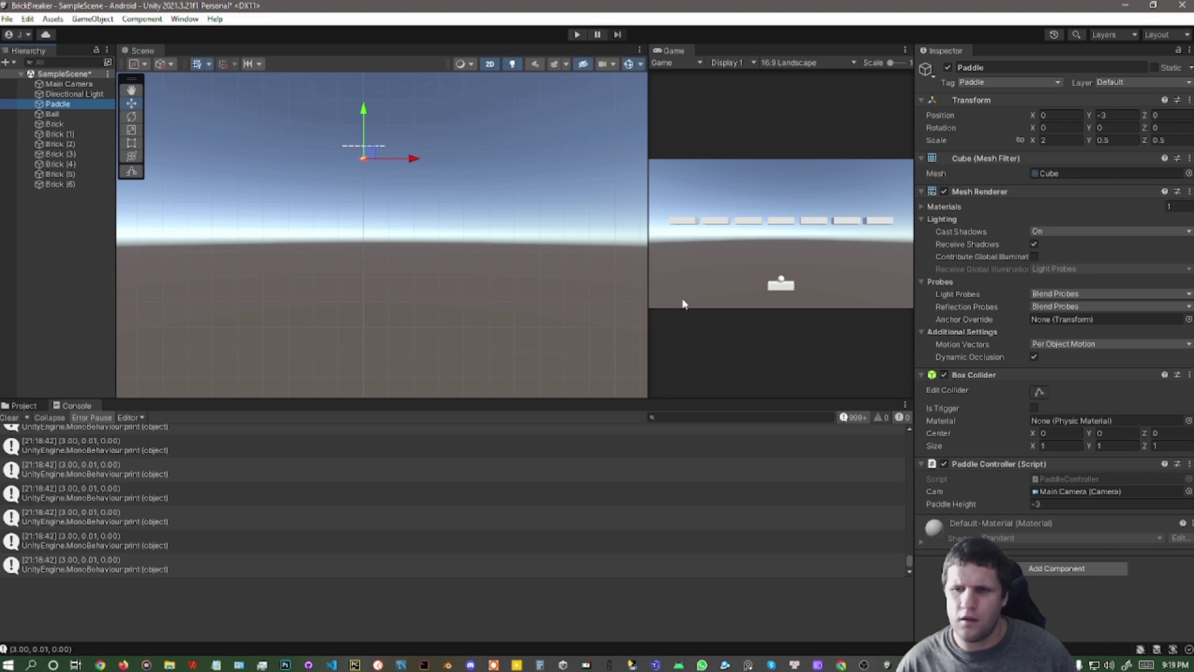
left_click(573, 36)
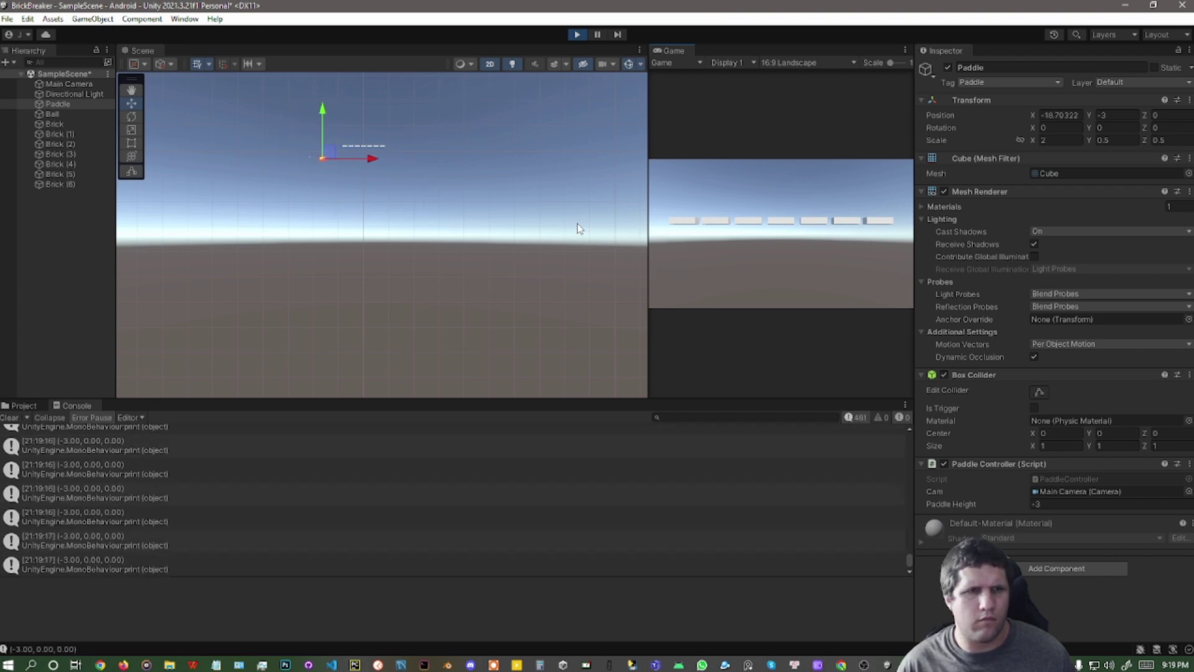
left_click(578, 35)
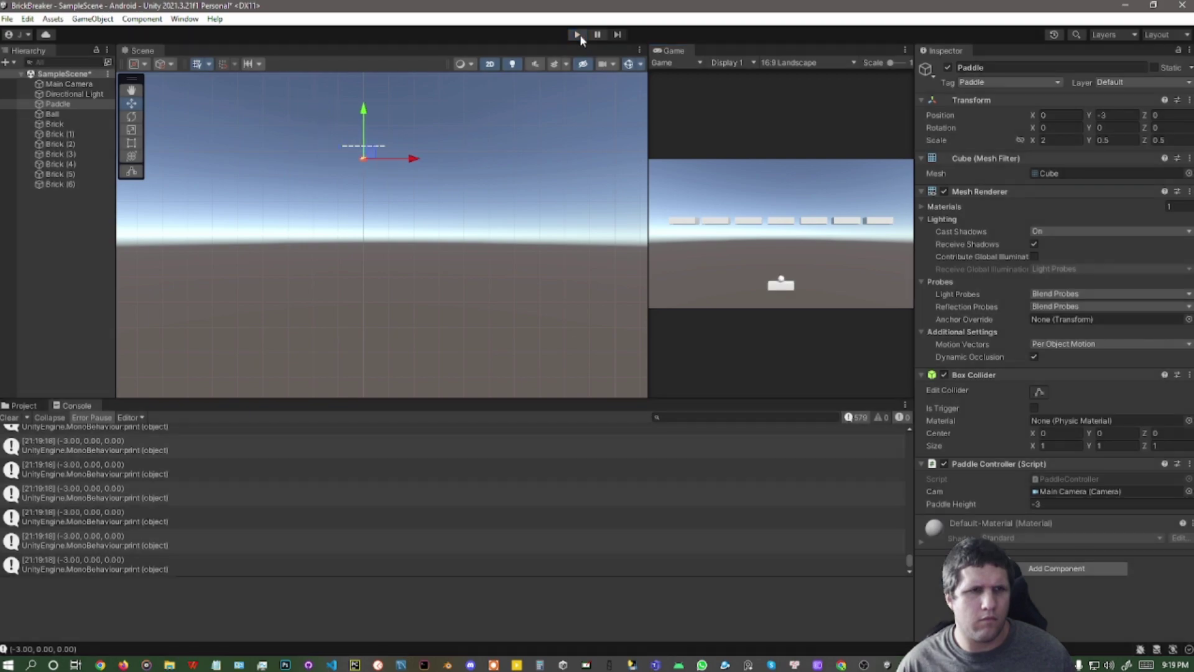
Check the rotateAmount call in OnTriggerEnter in Visual Studio, and set the Ball's Rotate Amount to -180 in Unity
key("alt+Tab")
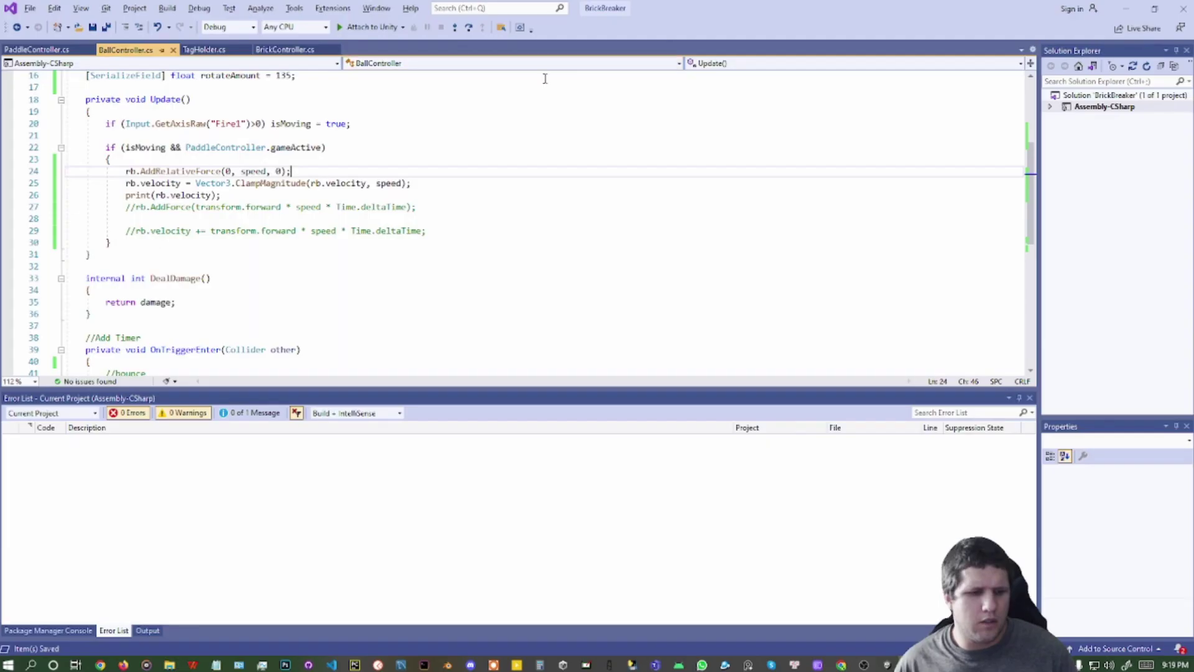
scroll(218, 311, "down", 5)
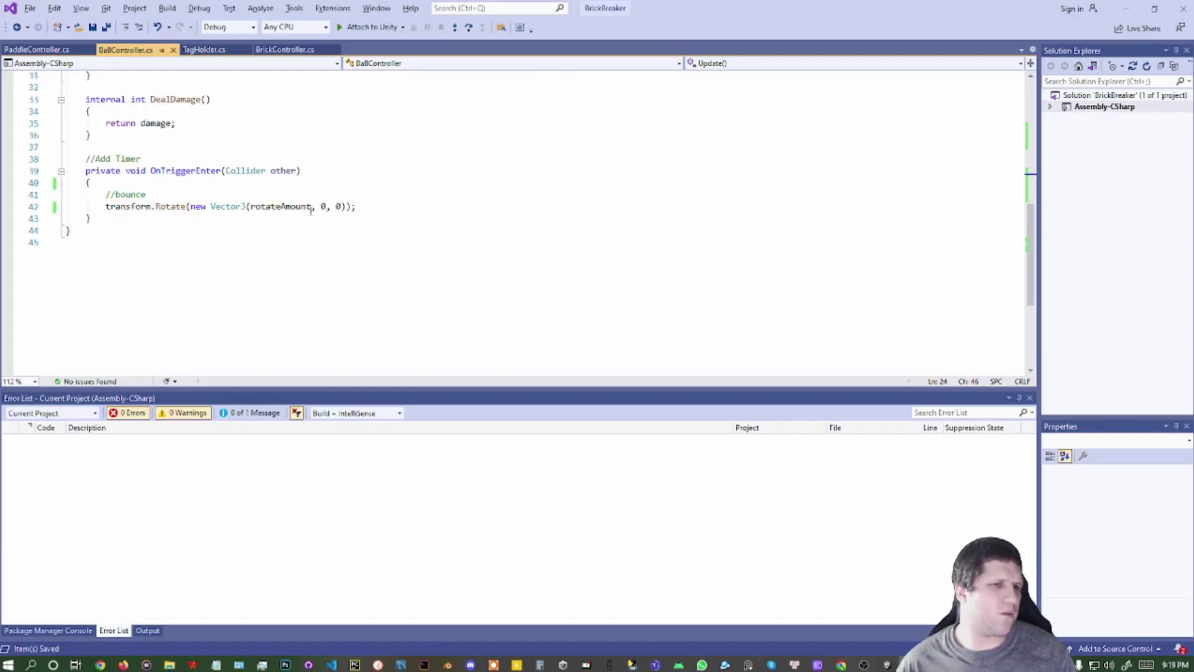
left_click(280, 206)
key("alt+Tab")
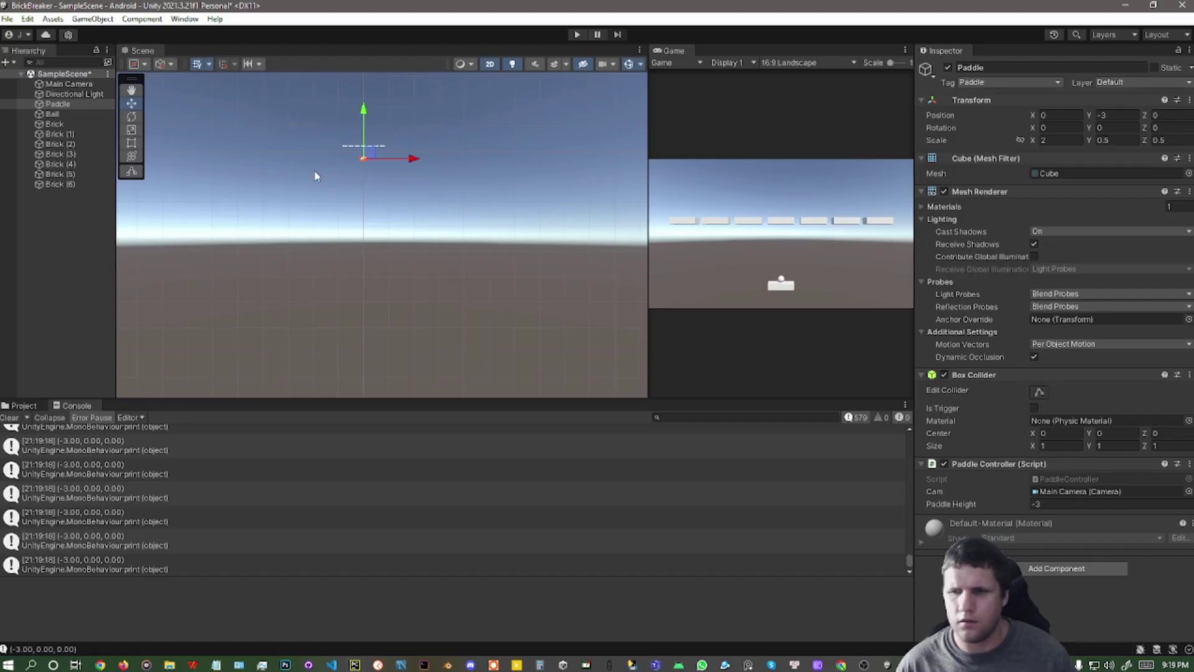
left_click(52, 114)
scroll(1067, 308, "down", 3)
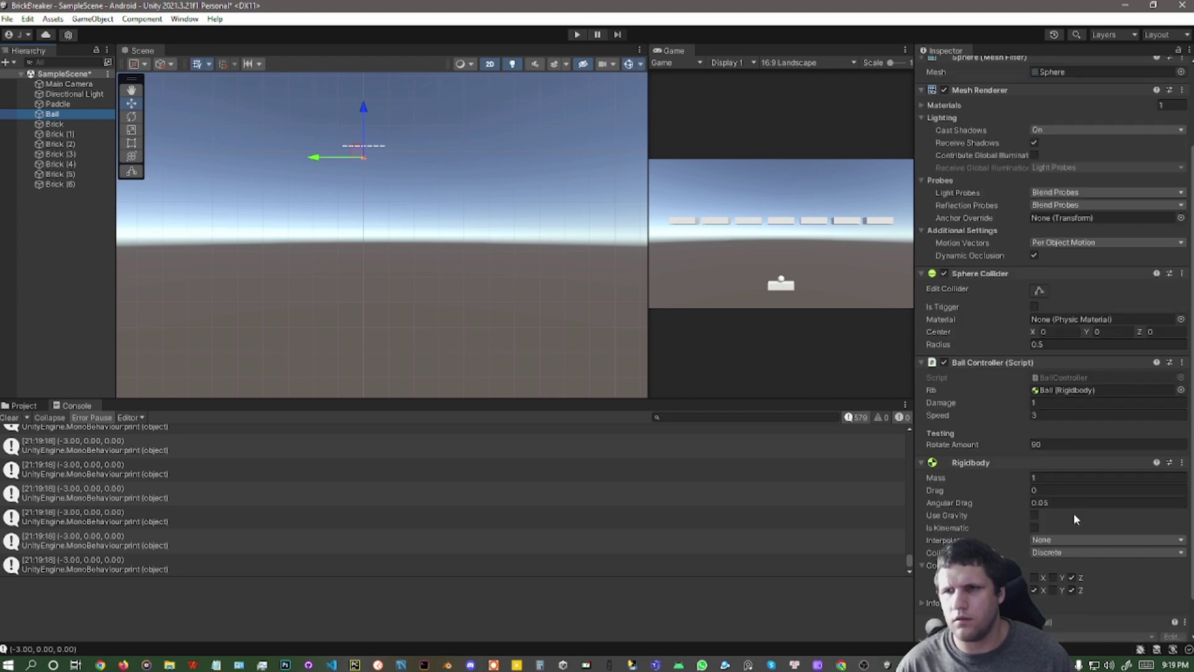
left_click(1062, 444)
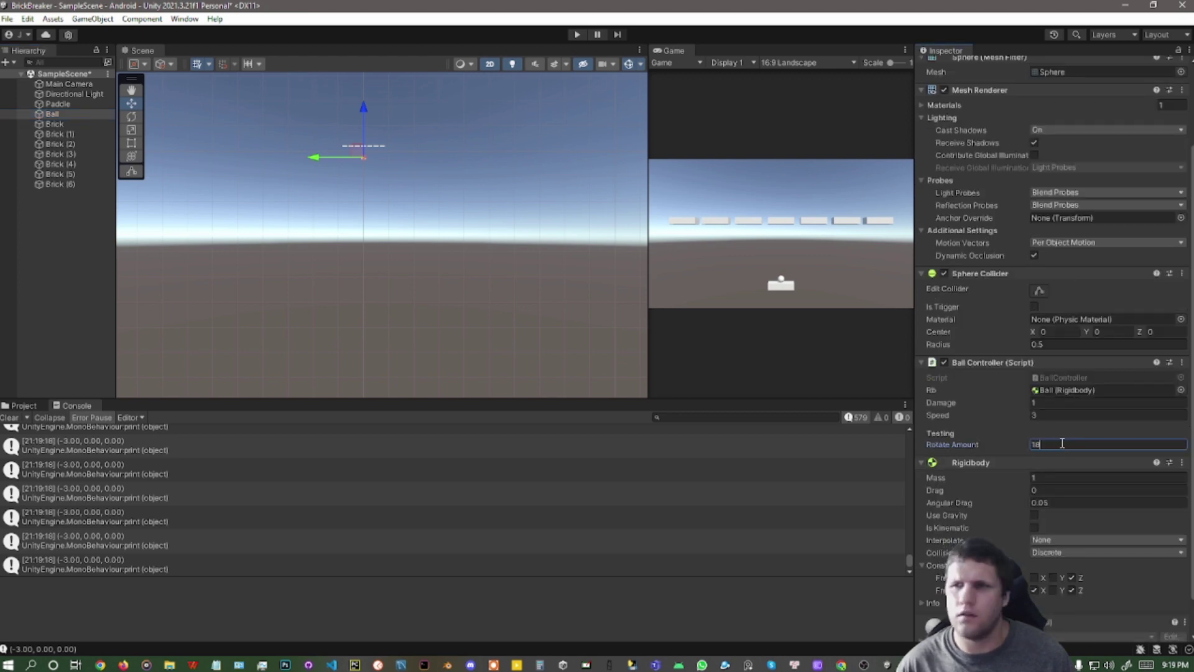
type("180")
key("Left")
key("Left")
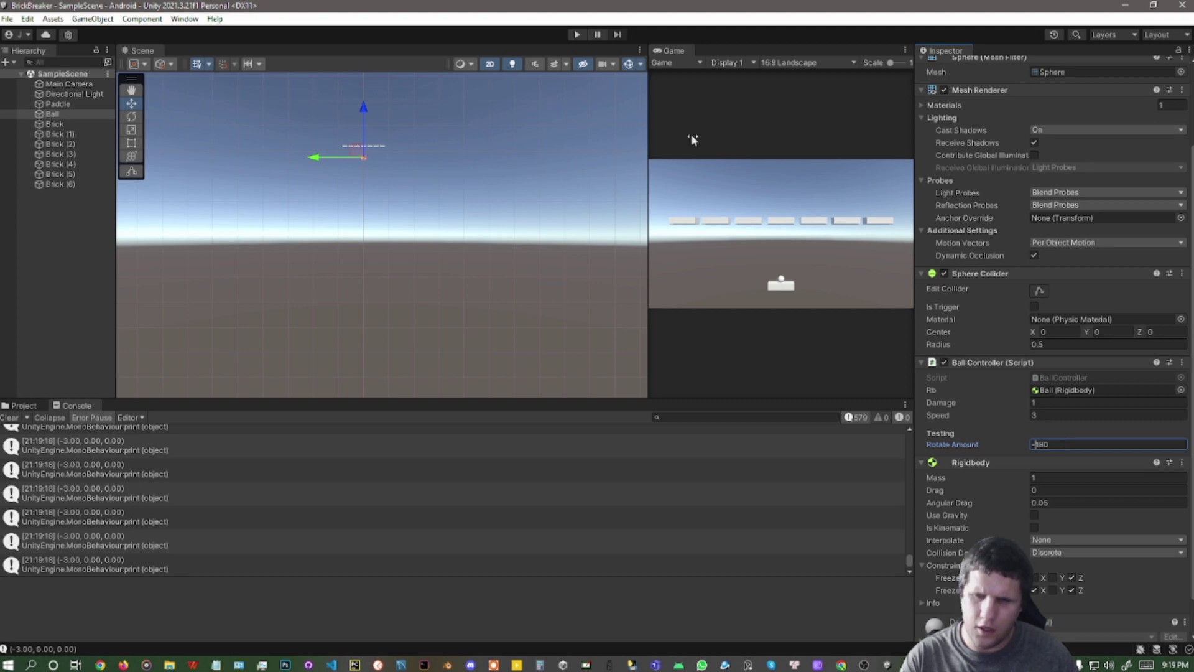
Run the game with the new Rotate Amount, watch the Ball's Transform values, and stop the game
left_click(572, 35)
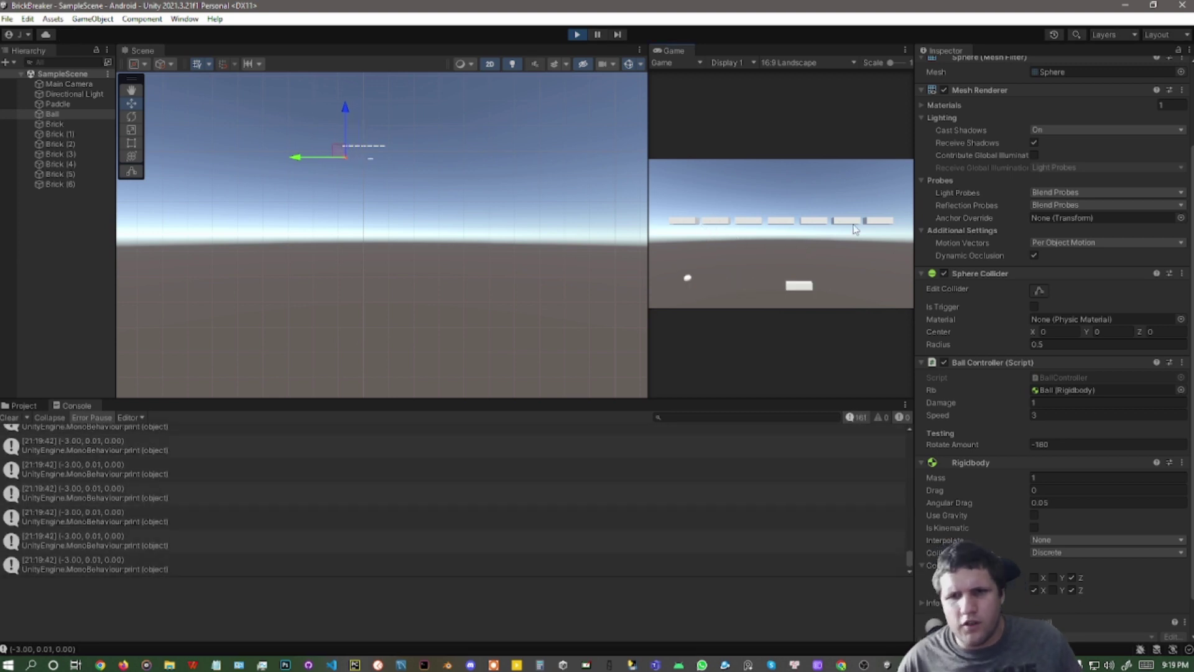
scroll(1101, 300, "up", 3)
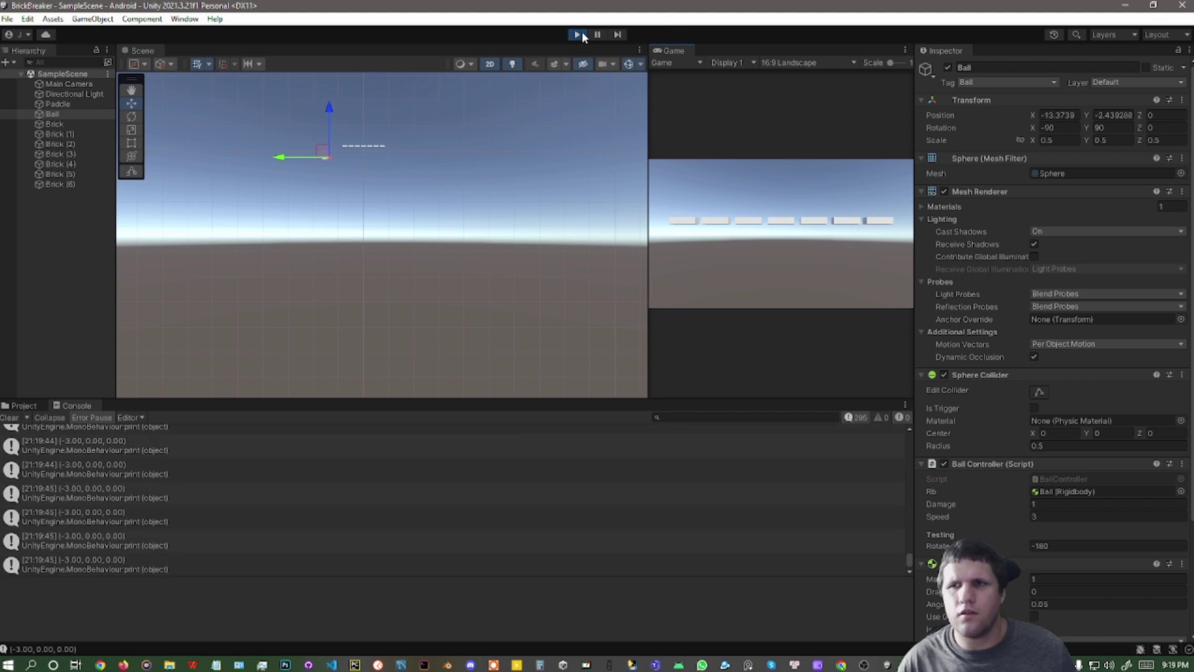
left_click(578, 33)
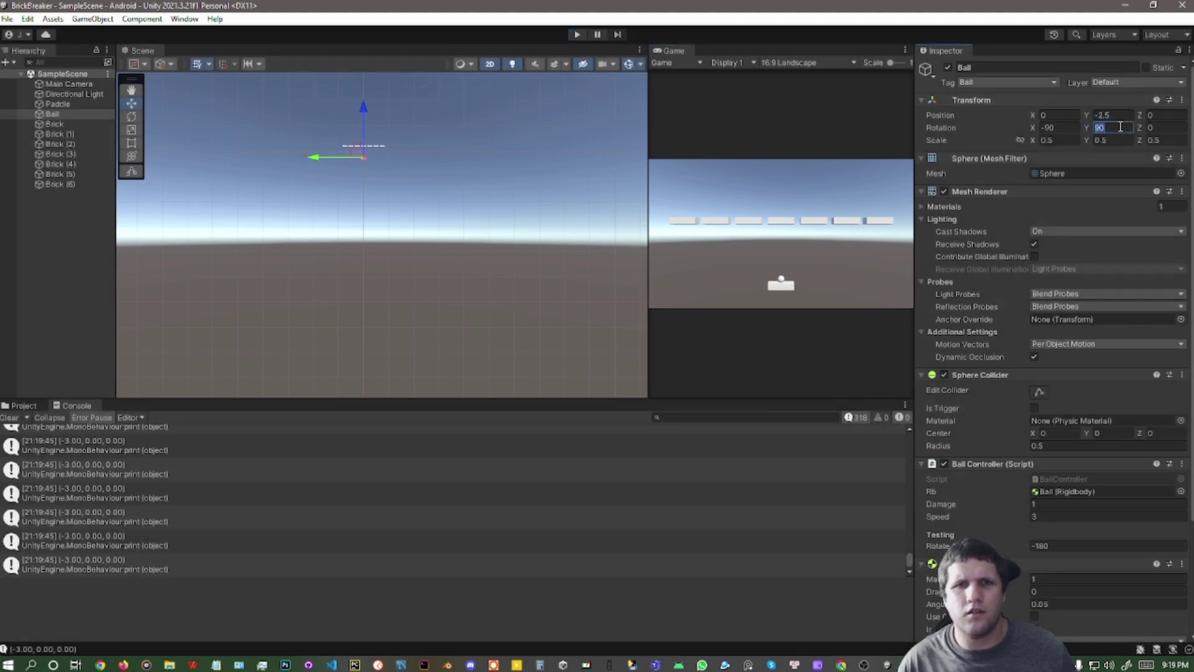
Set the Ball's Y rotation to 0 and run the game
type("0")
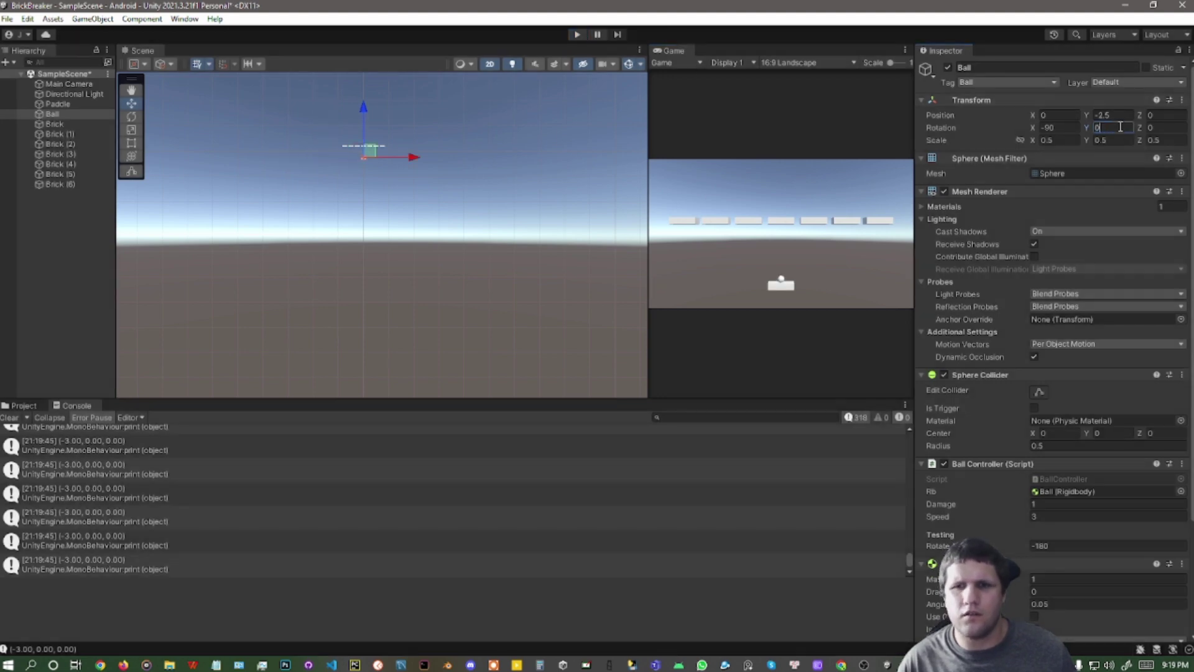
left_click(576, 34)
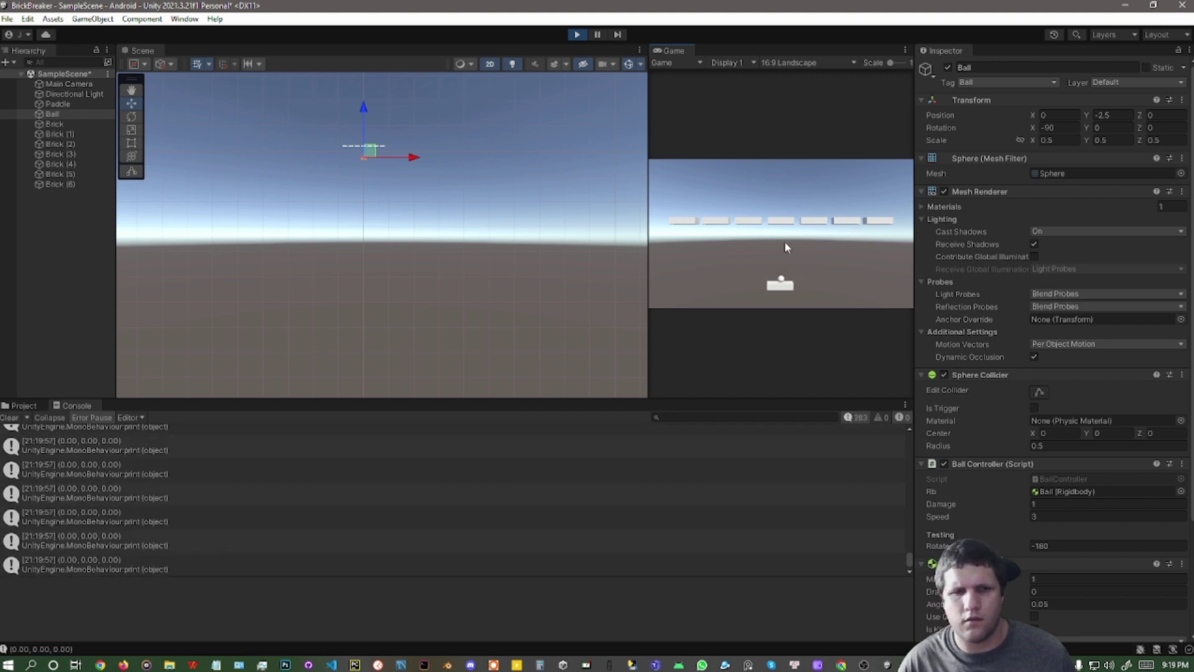
Set the Ball's X rotation to 0 during play, watch its movement and check its component settings, and stop the game
left_click(1060, 127)
type("0")
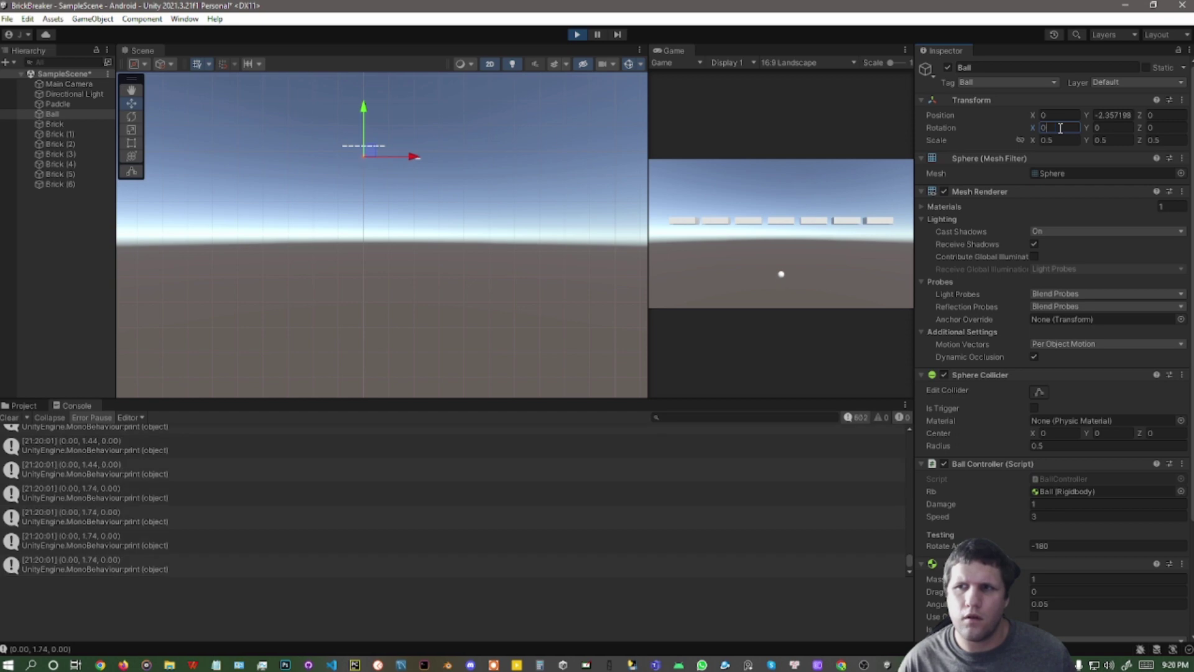
left_click(858, 213)
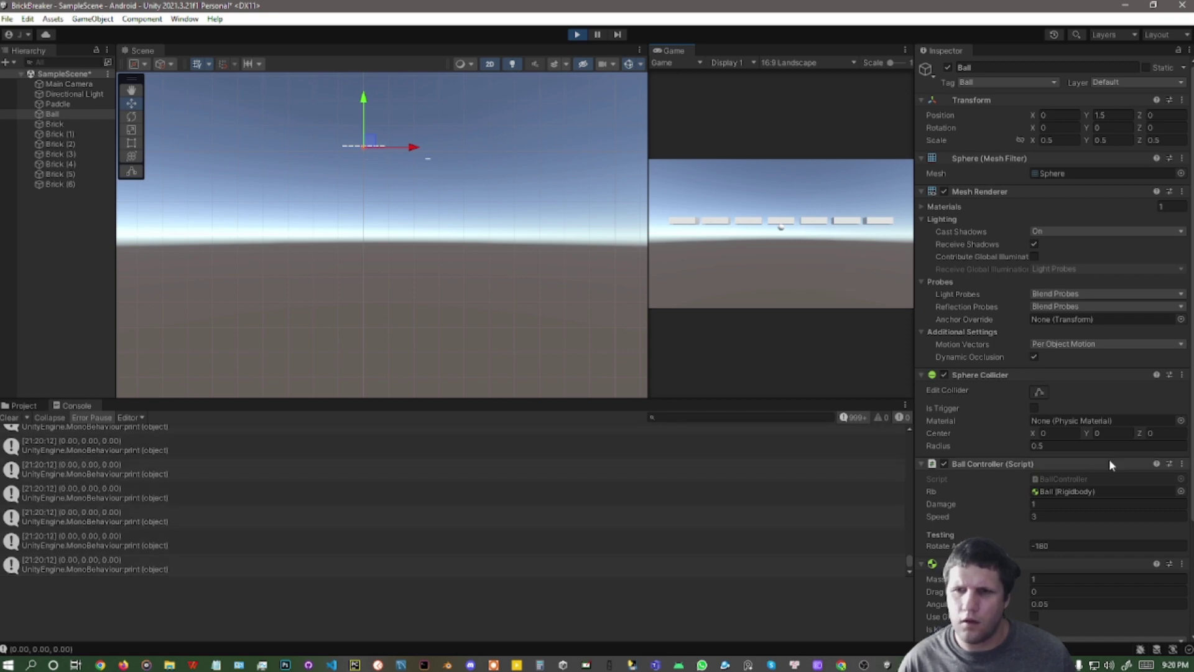
scroll(1109, 459, "down", 4)
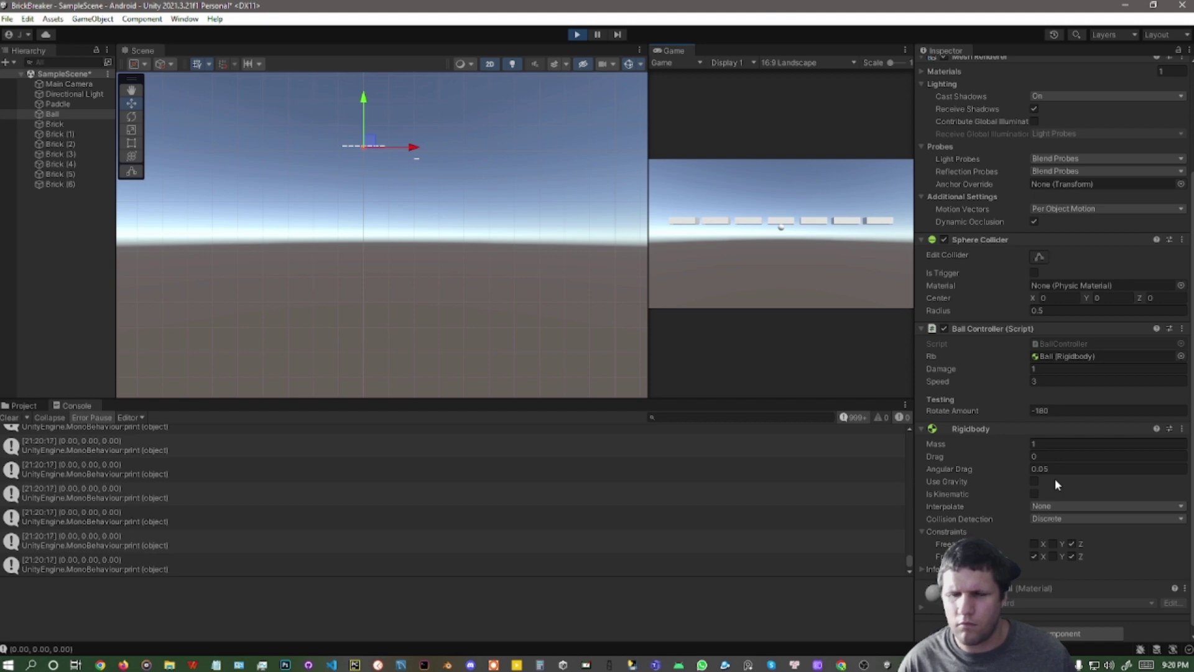
scroll(1066, 346, "up", 4)
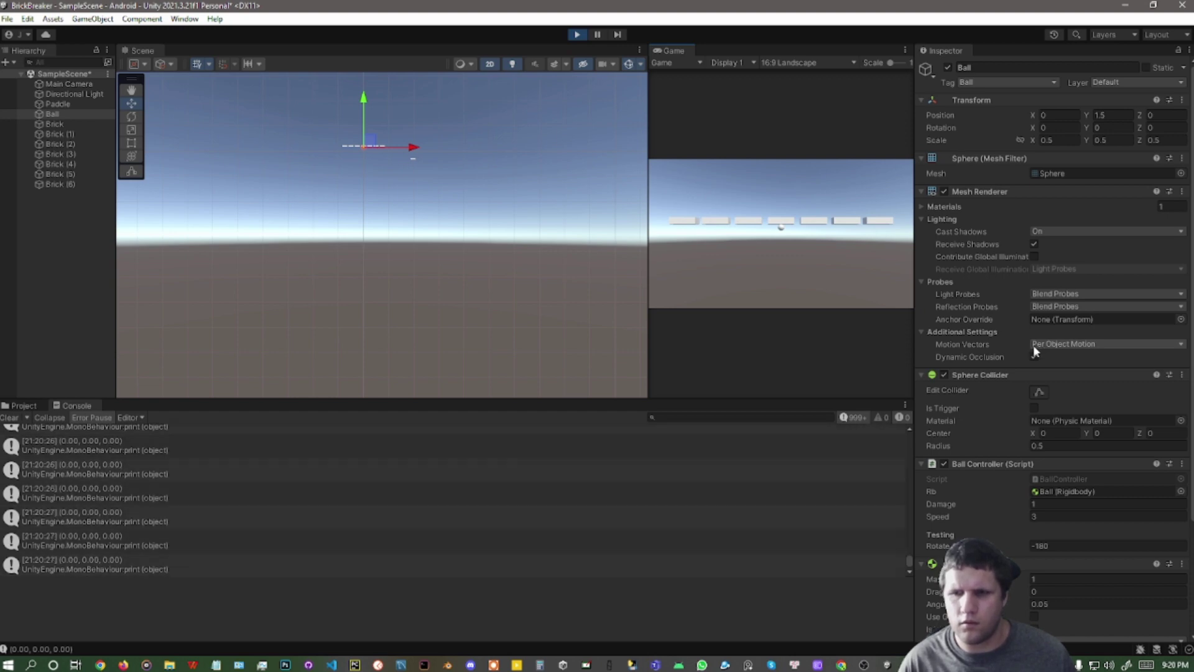
left_click(576, 39)
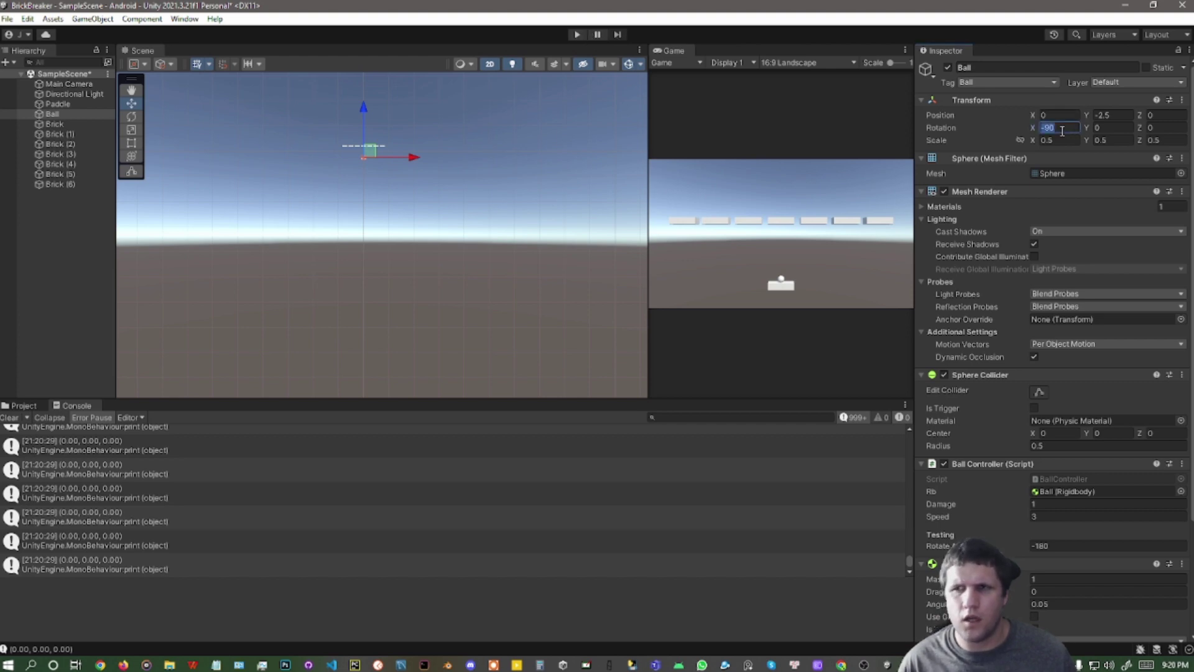
Set the Ball's X rotation to 0 outside play mode, run the game and watch the Ball travel to the bricks
type("0")
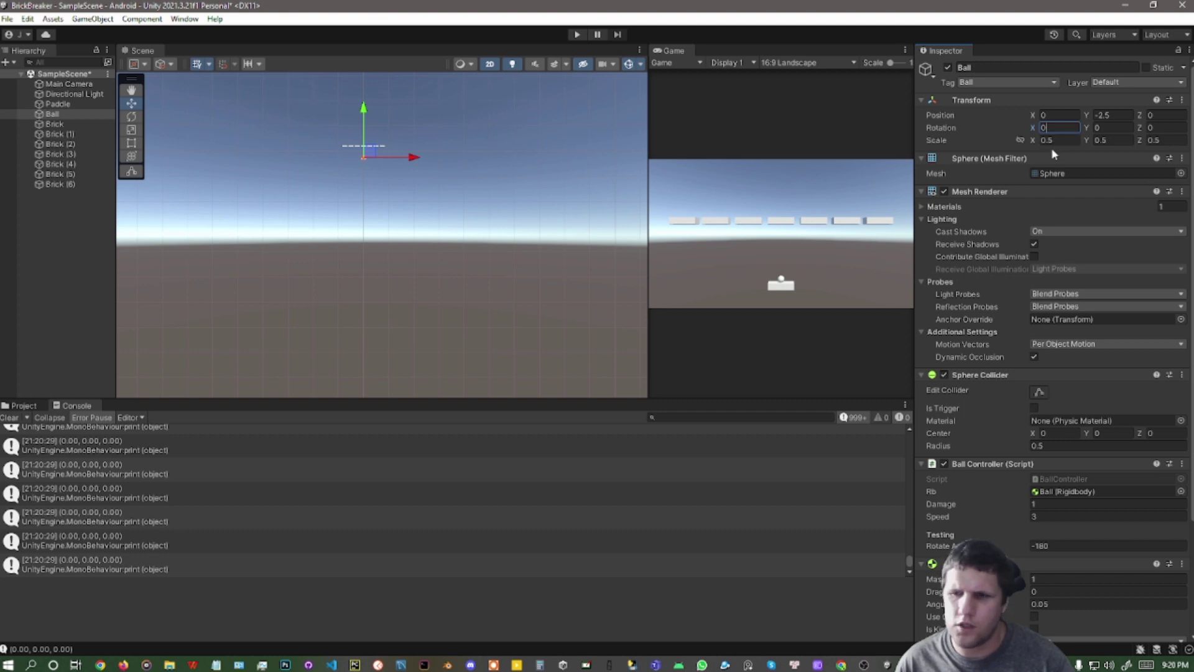
left_click(577, 34)
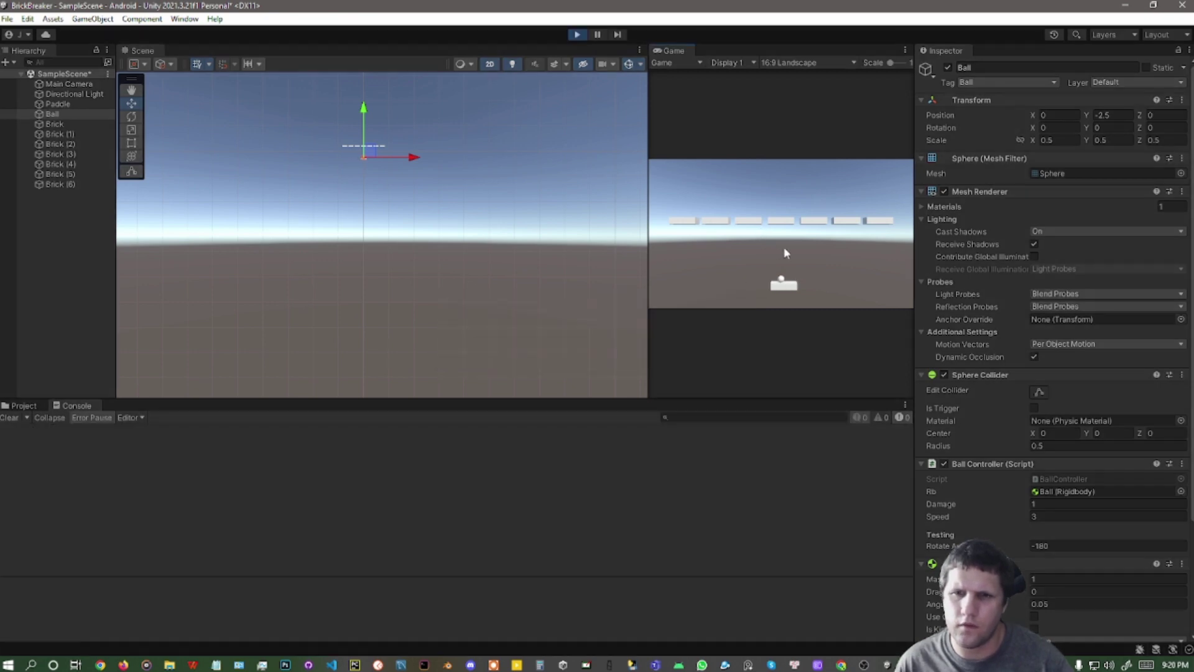
left_click(784, 248)
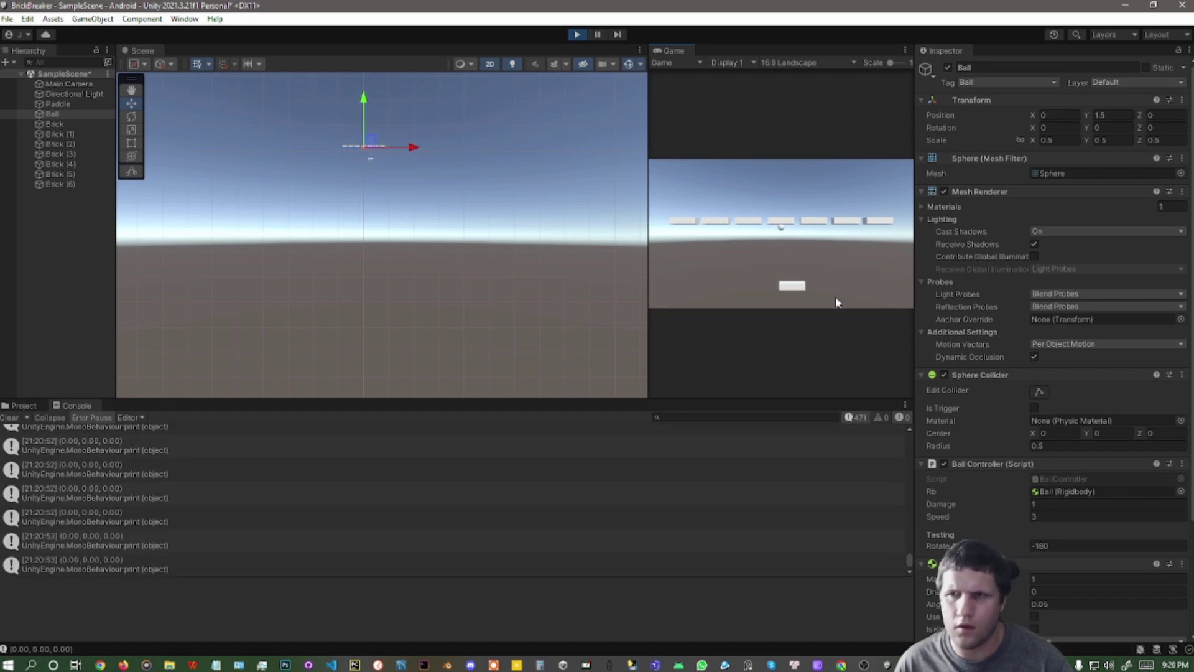
Try a Rotate Amount of 90 on the running Ball, set its Y position to 1 and test the bounce
left_click(1089, 544)
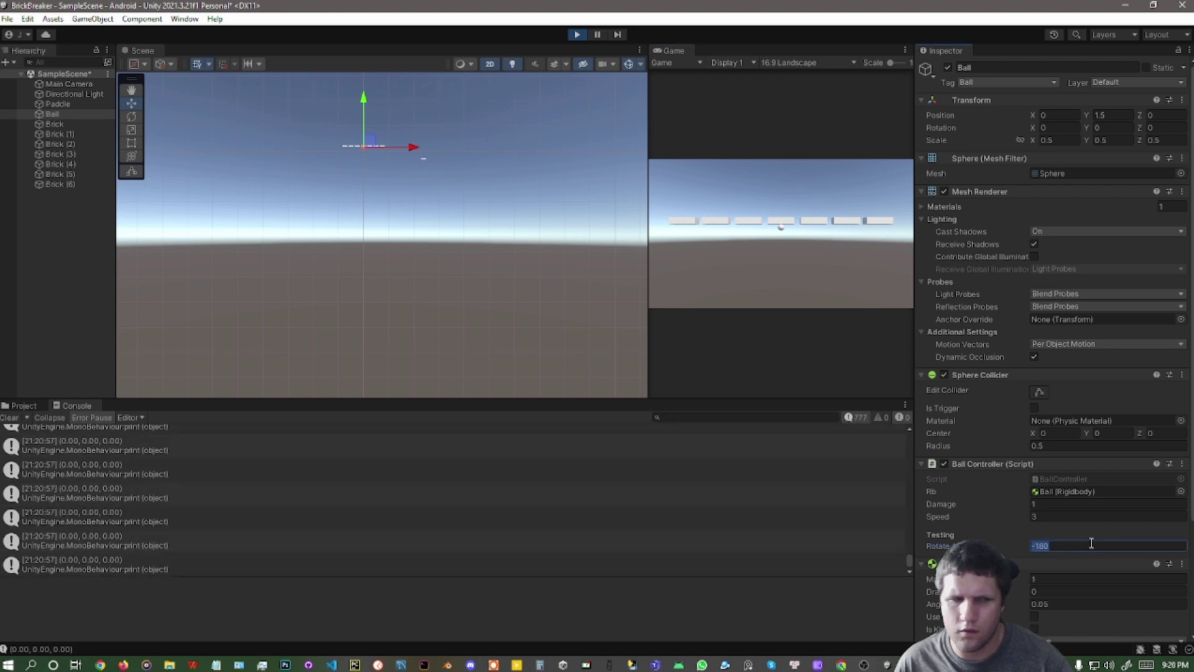
type("90")
left_click(793, 261)
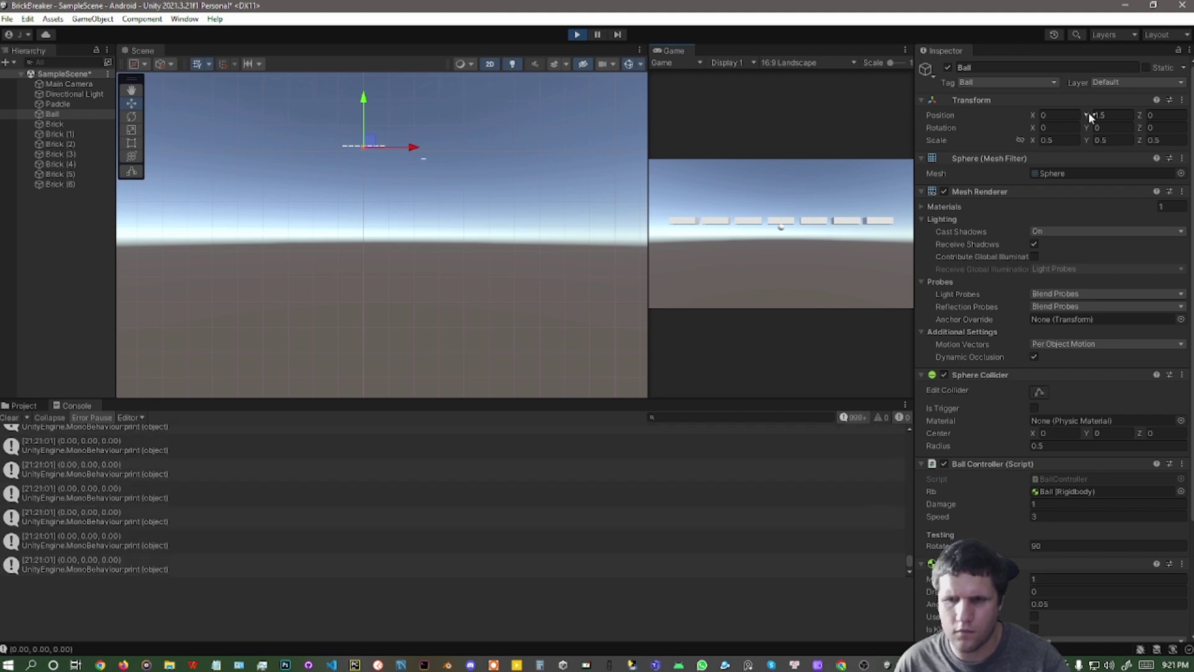
left_click(1104, 117)
type("1")
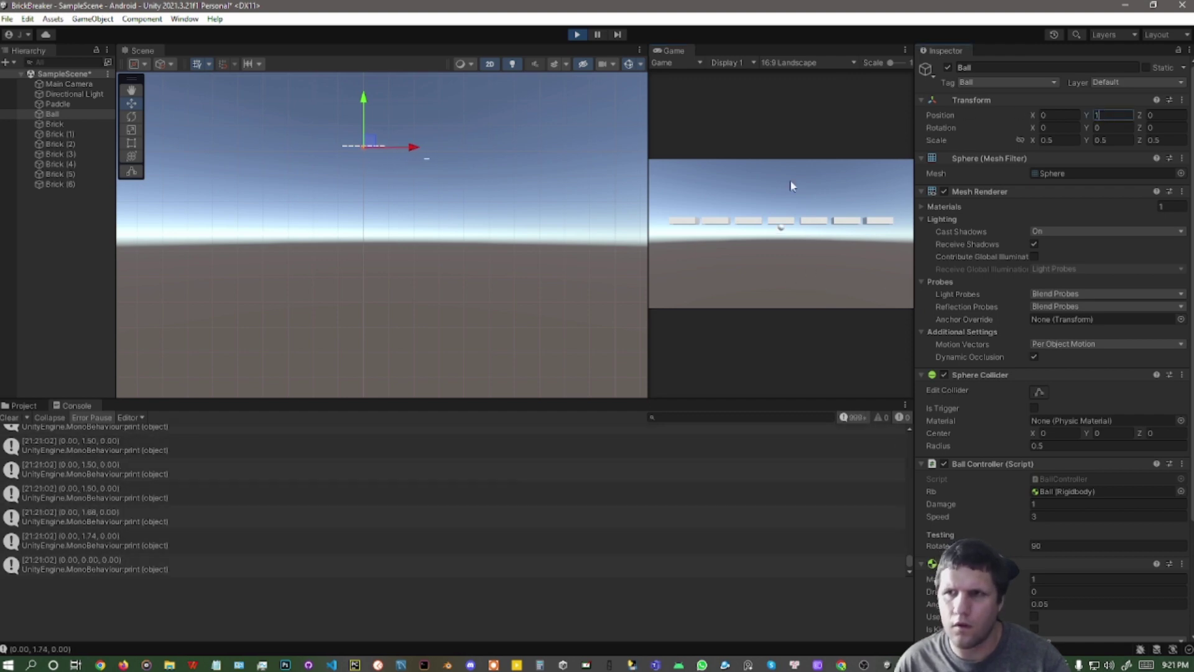
left_click(782, 242)
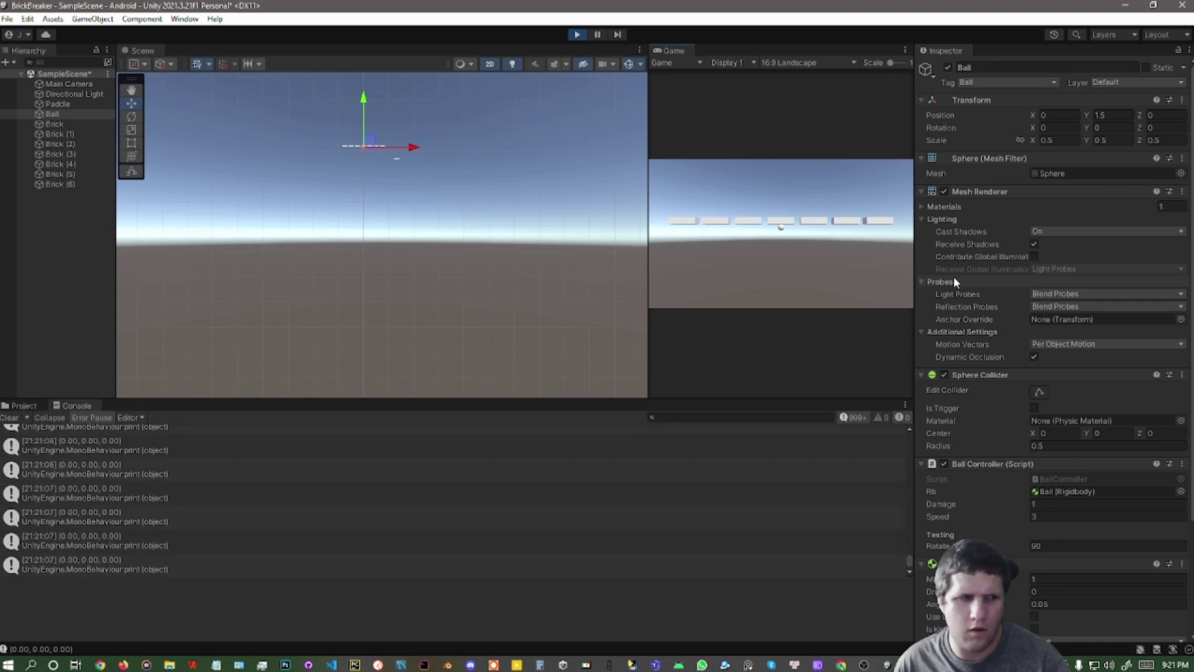
Set the Rotate Amount to 45 and retest the bounce with the Ball's Y position at 4 and at 1
left_click(1054, 546)
type("45")
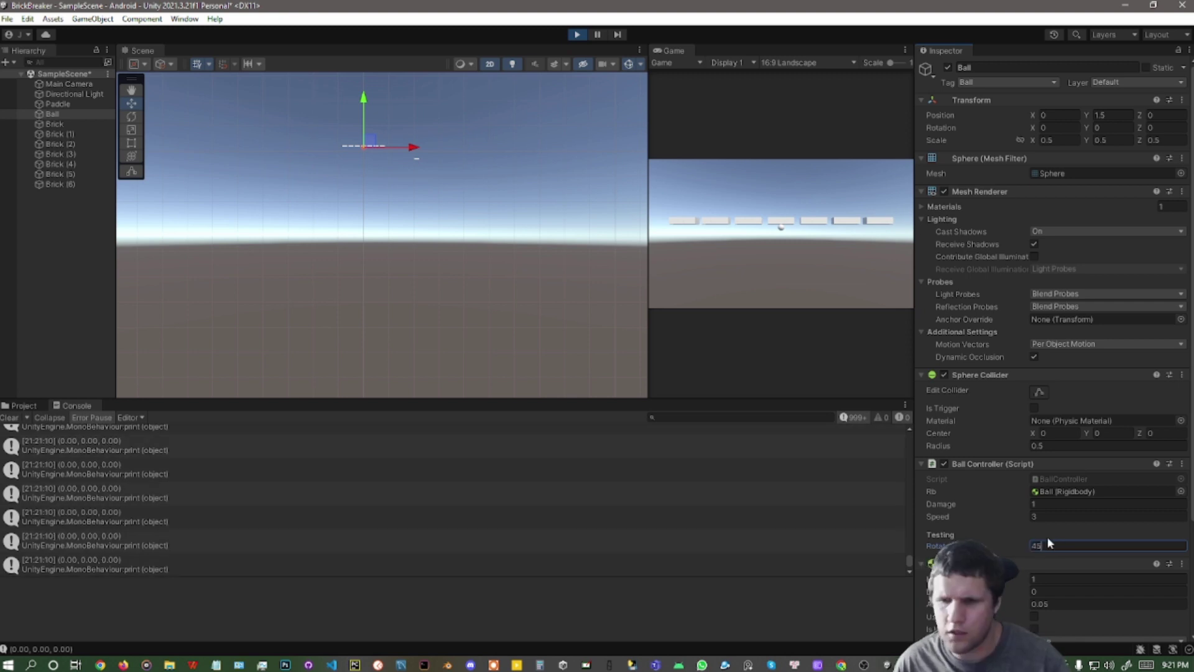
left_click(1113, 115)
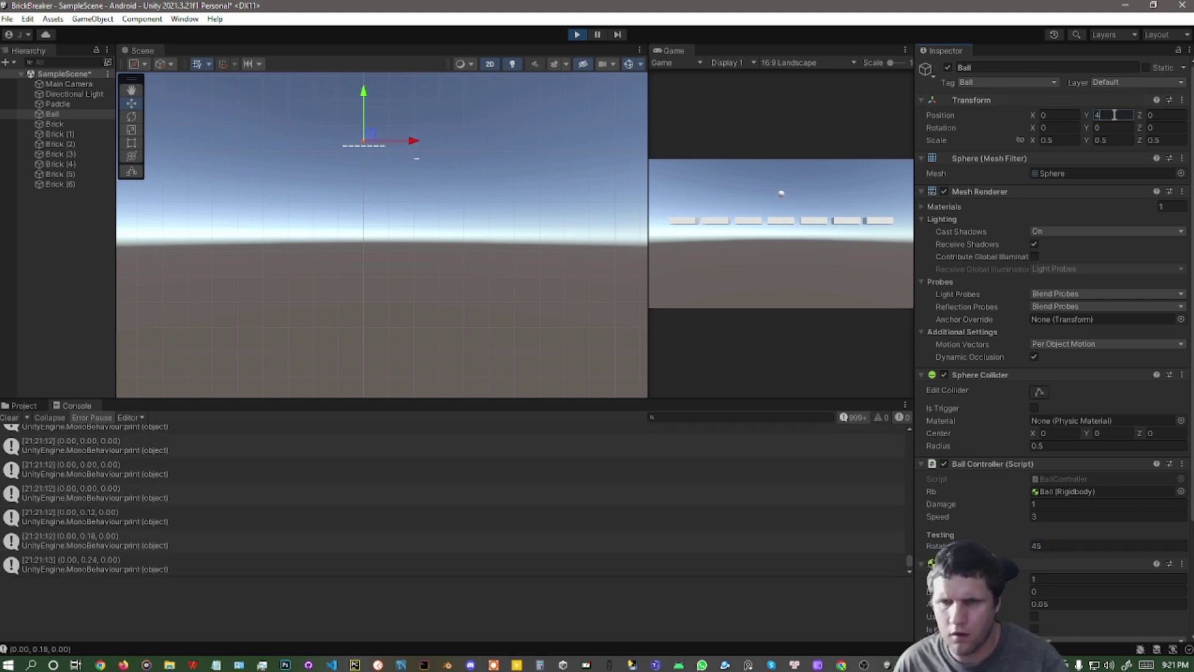
type("4")
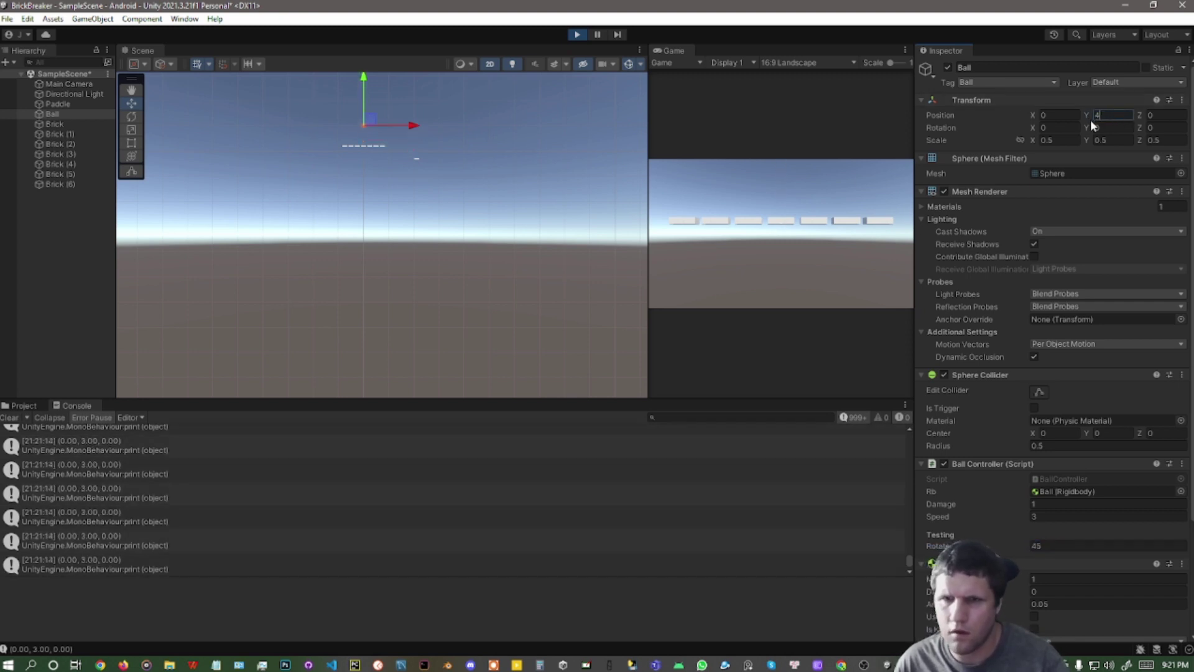
key("BackSpace")
type("1.5")
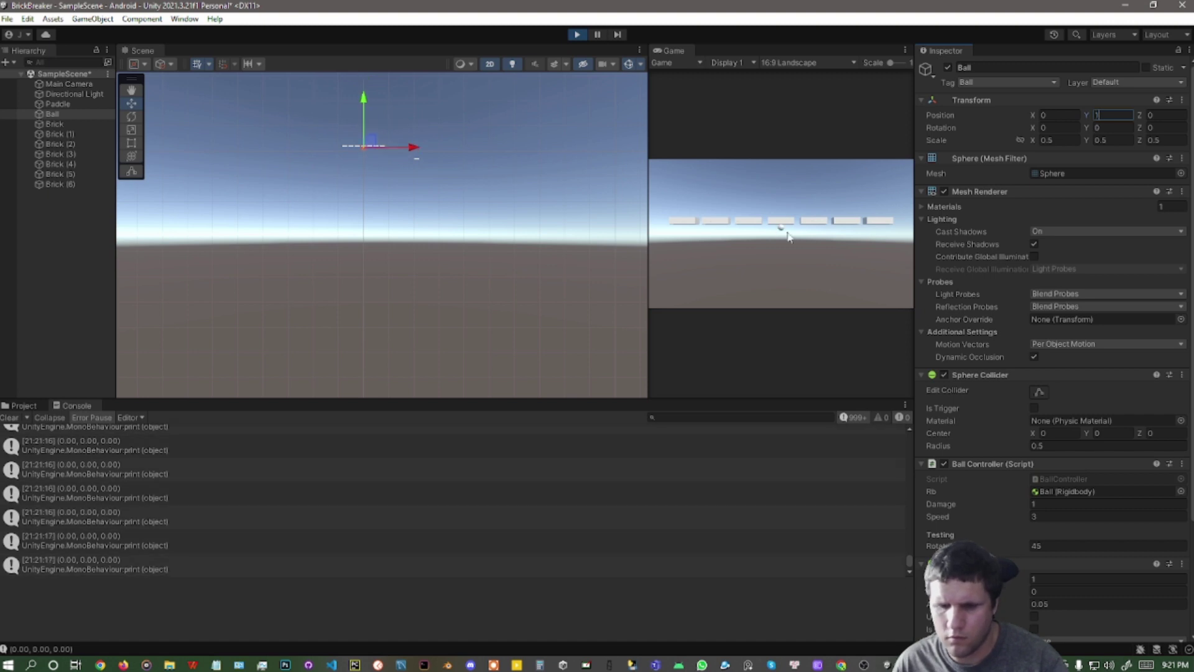
left_click(774, 256)
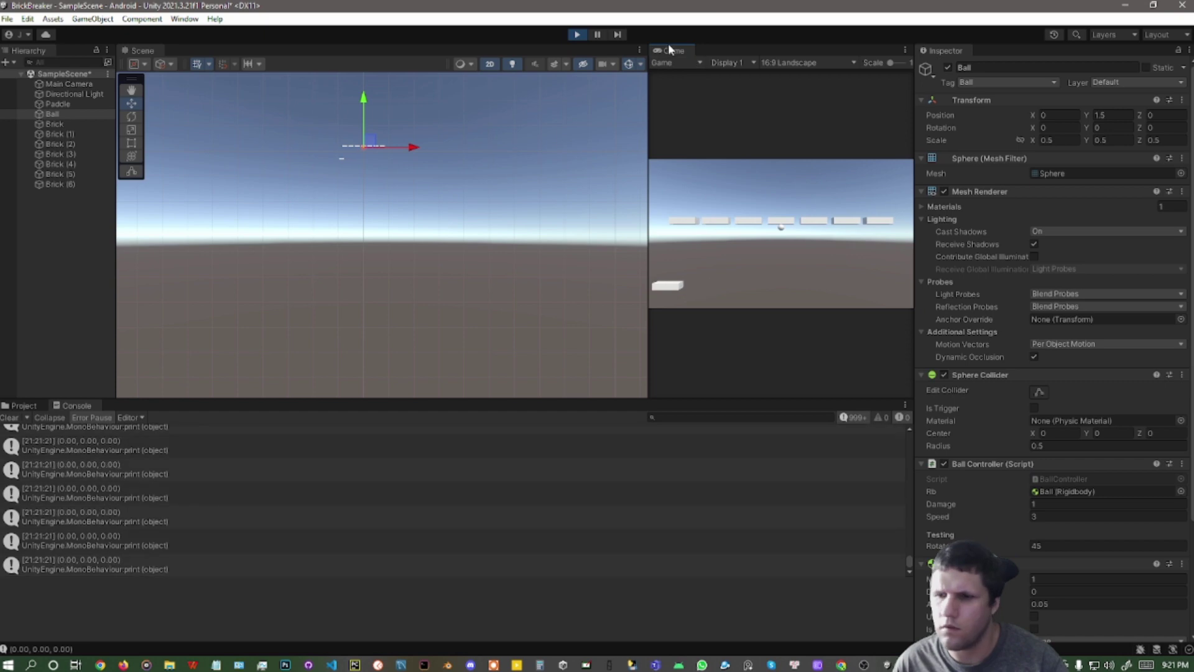
Review the Ball's components, try X rotations of 70.15 and 90, and return the X rotation to 0
scroll(1073, 361, "down", 2)
scroll(1073, 361, "down", 1)
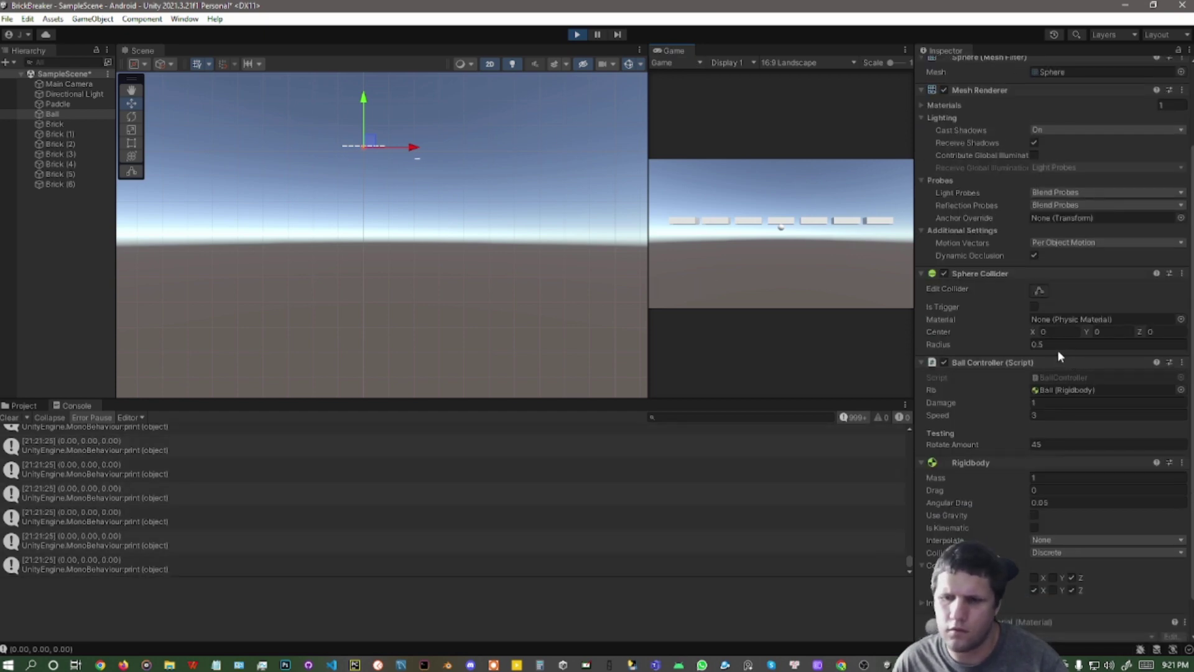
scroll(1057, 350, "up", 3)
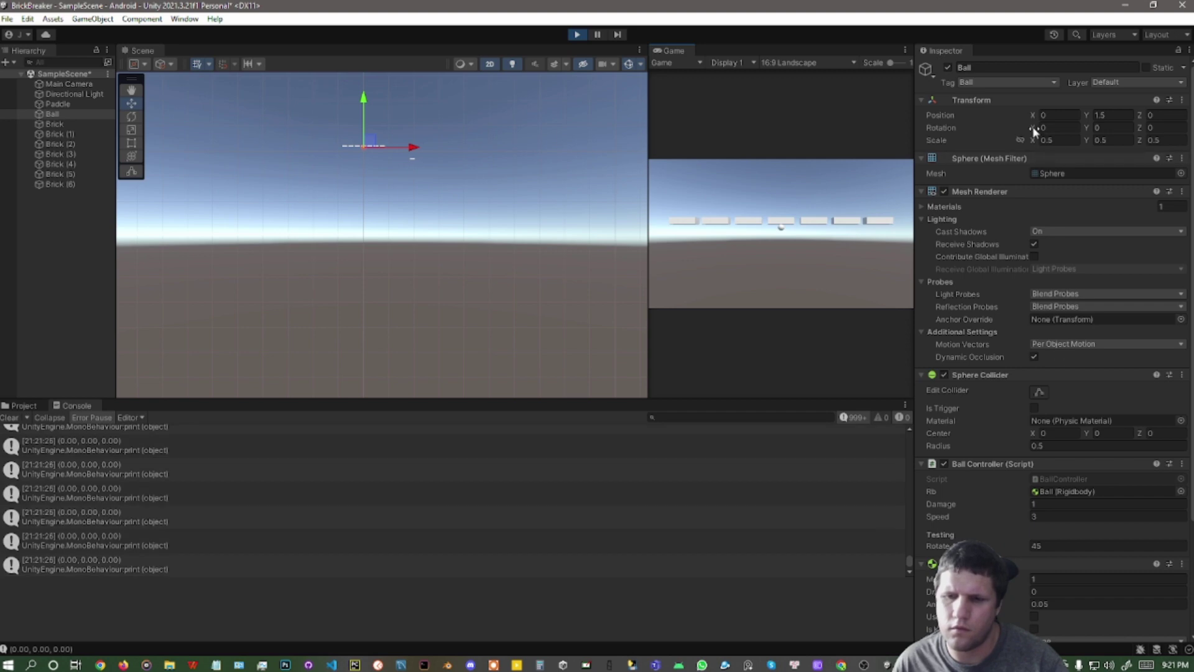
mouse_move(1032, 126)
left_mouse_down()
mouse_move(978, 134)
mouse_move(1051, 124)
left_mouse_up()
left_click_drag(328, 201, 158, 336)
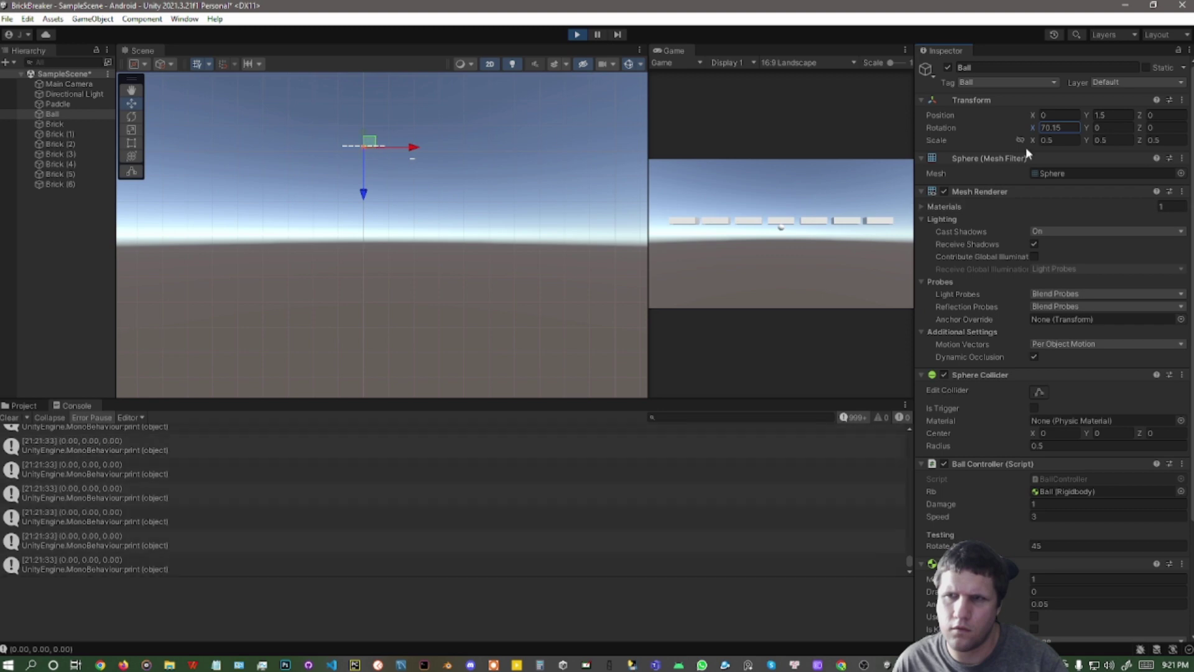
left_click(1073, 127)
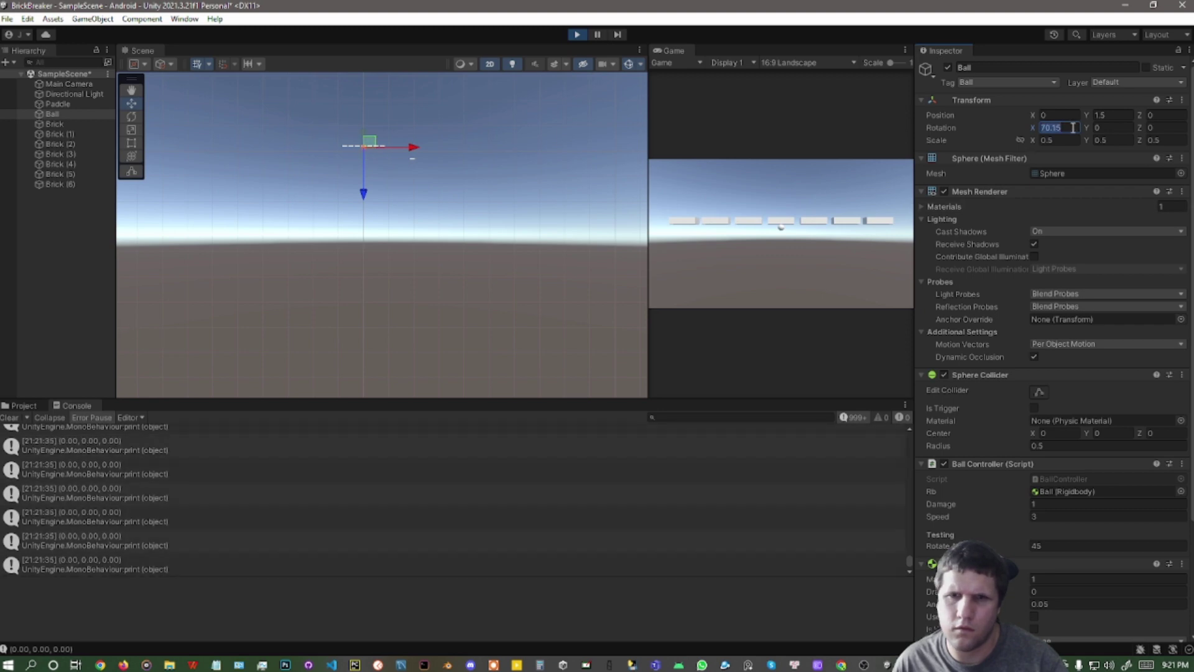
type("90")
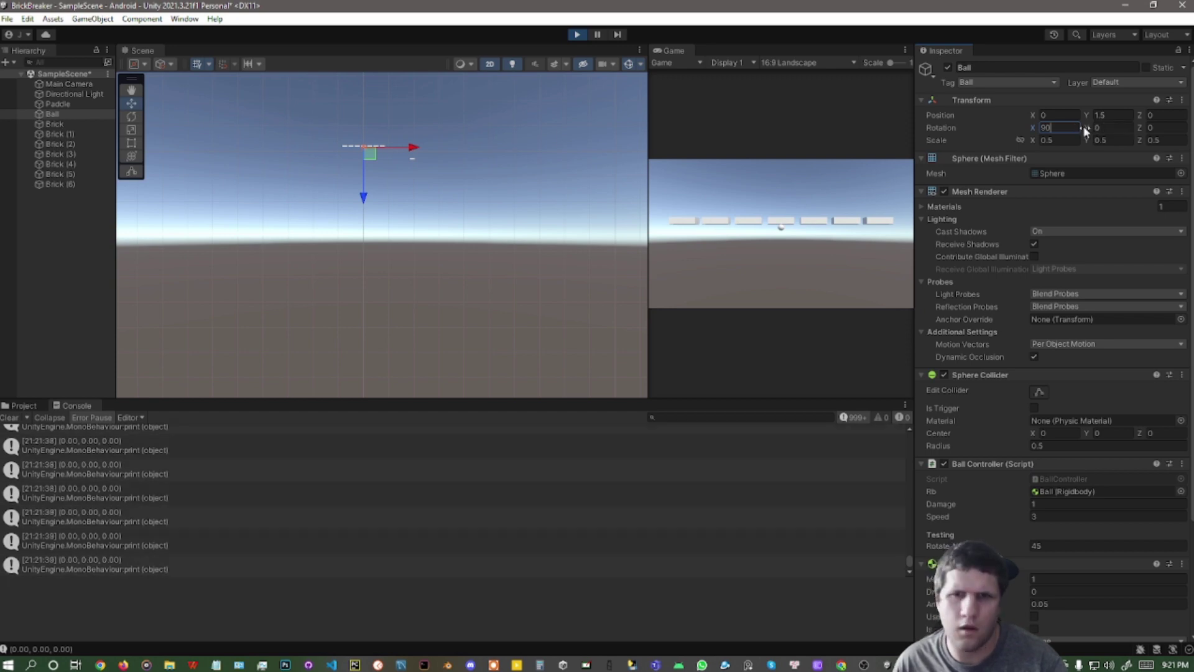
key("BackSpace")
key("BackSpace")
type("0")
Compare the Ball's axis directions at Y rotations of 90 and -90, leaving the Y rotation at 90
left_click(1103, 126)
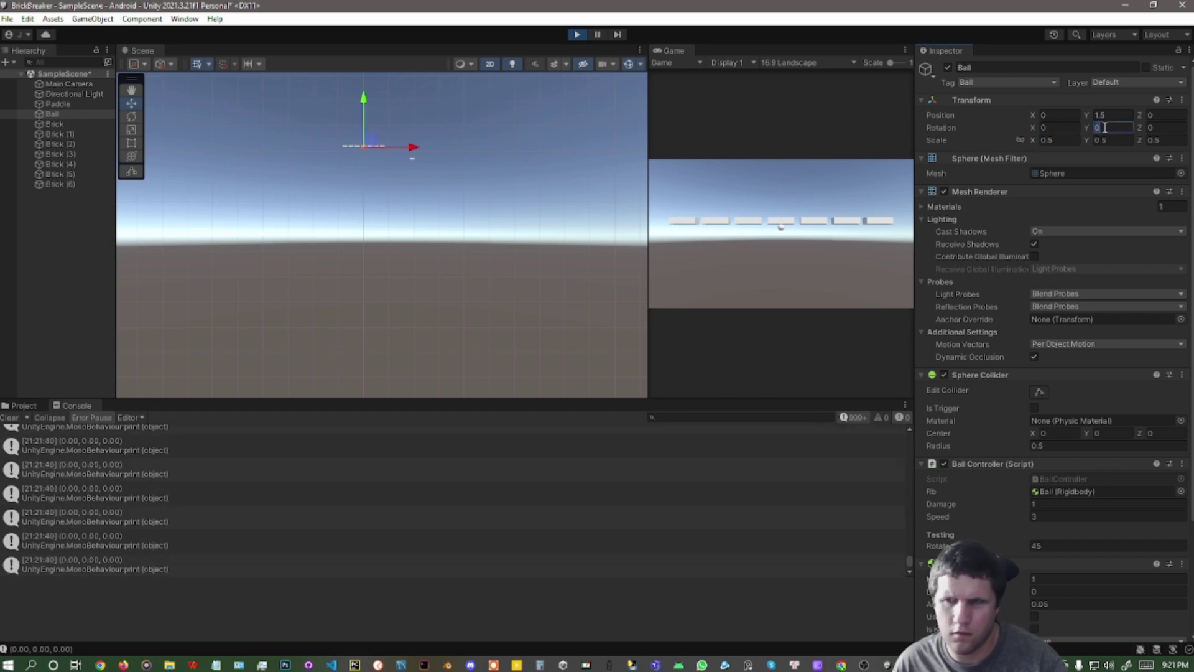
type("90")
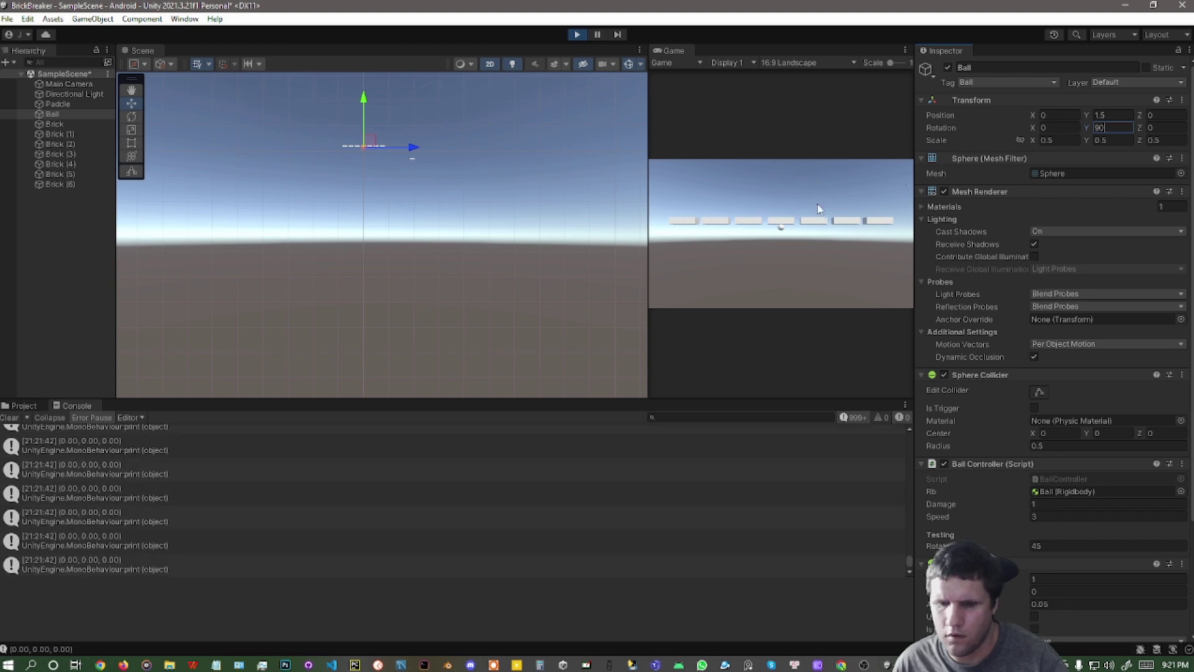
key("Home")
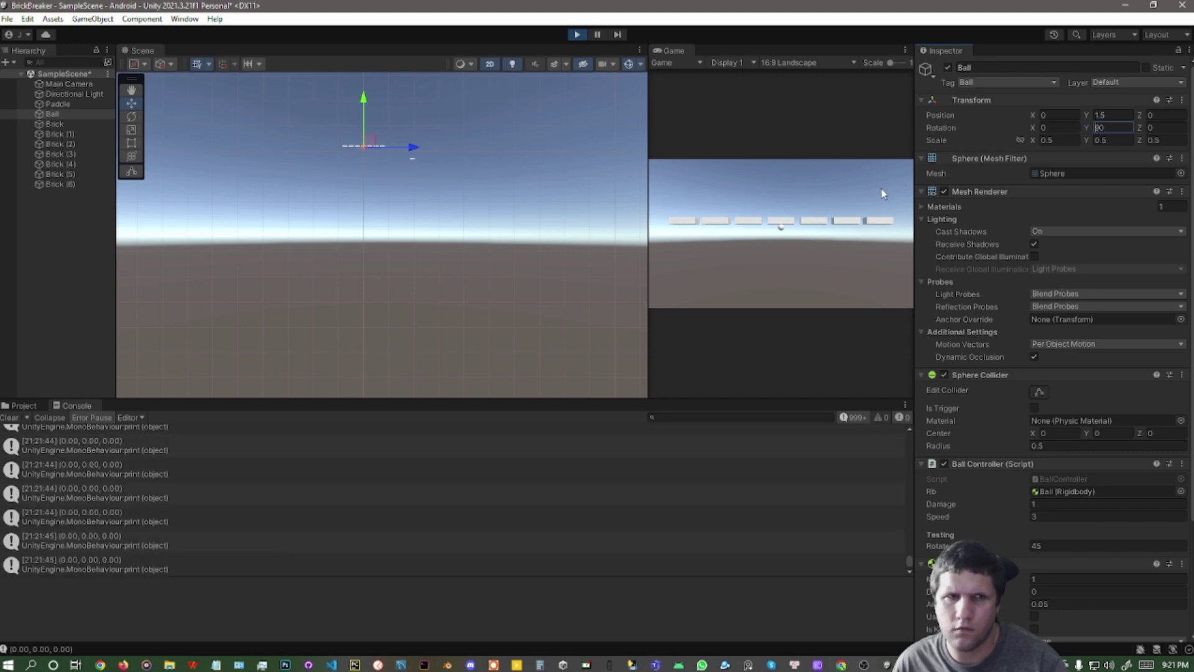
type("-")
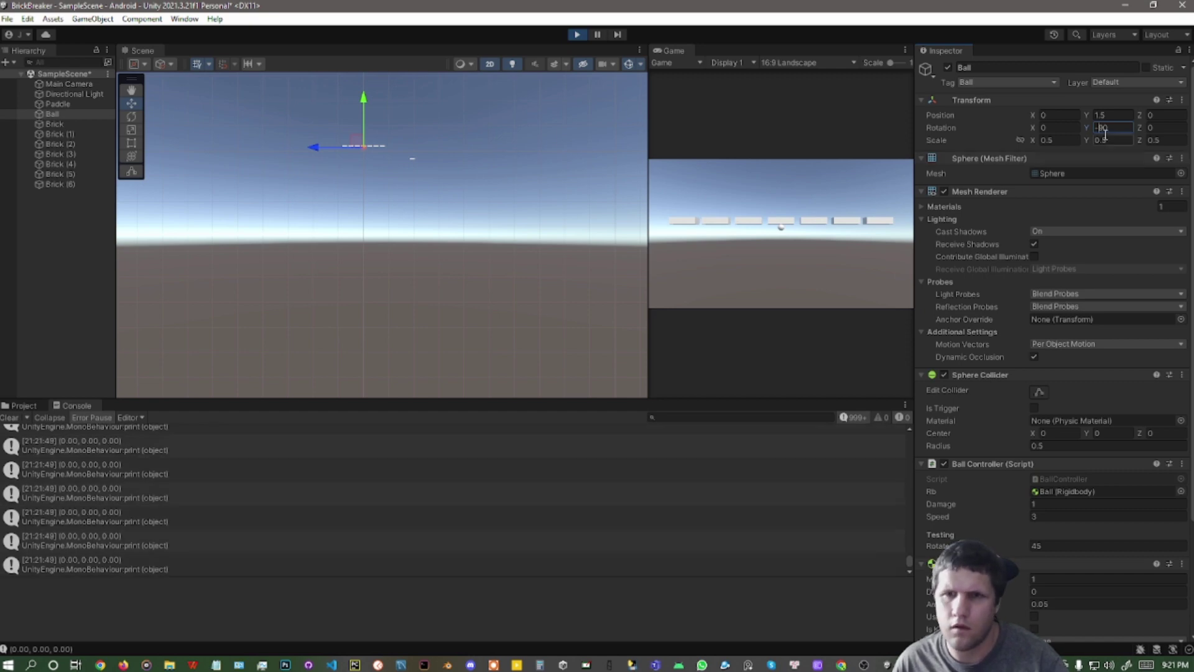
key("BackSpace")
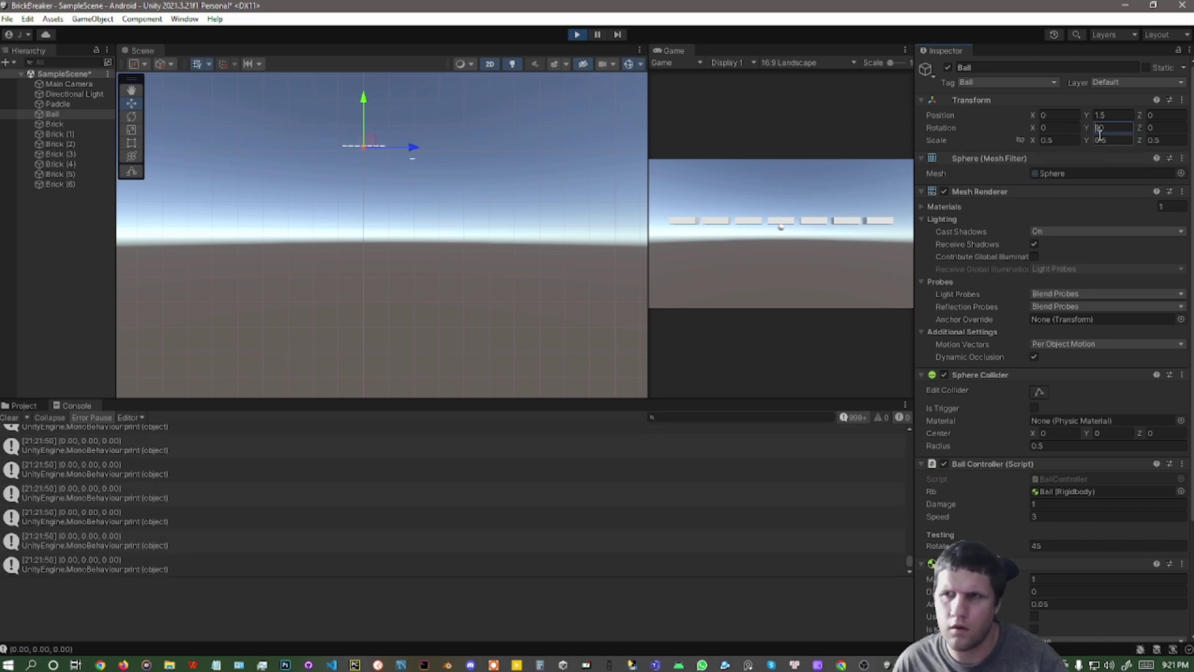
Set the Ball Controller's Speed to -3 and test the Ball's movement in the running game
left_click(1074, 516)
type("-3")
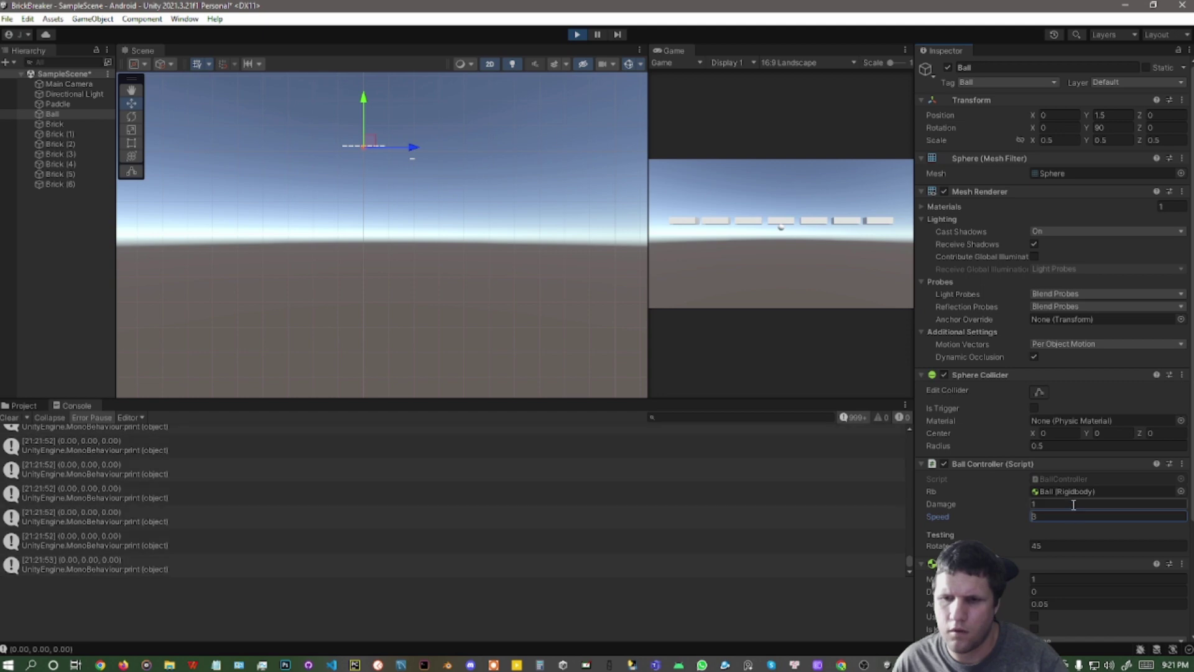
left_click(784, 262)
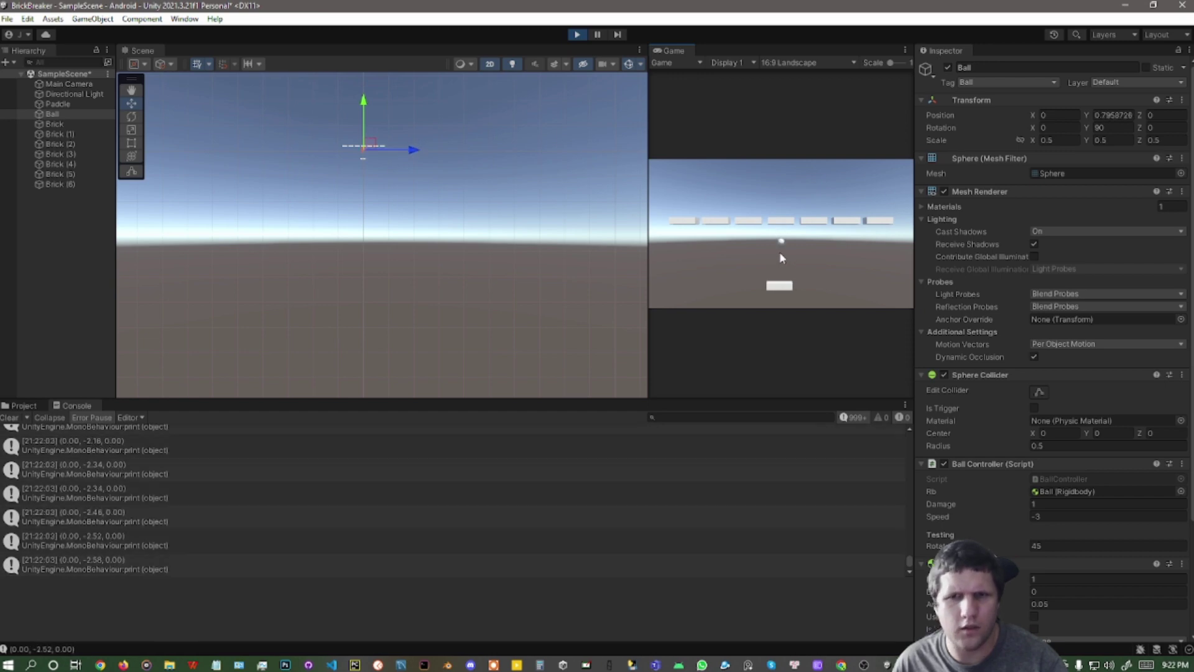
Switch the Scene view from 2D to 3D and examine the moving Ball and the bricks from an angle
right_click_drag(344, 148, 439, 222)
left_click(490, 63)
right_click_drag(327, 191, 525, 205)
scroll(377, 215, "up", 5)
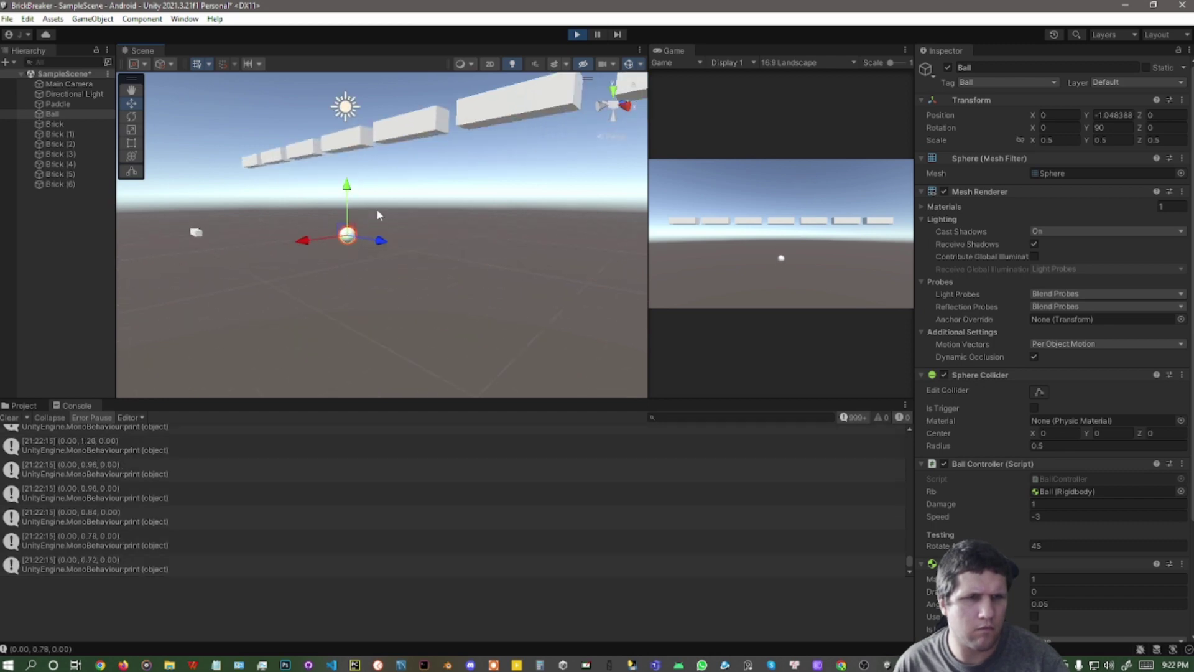
right_click_drag(378, 215, 460, 202)
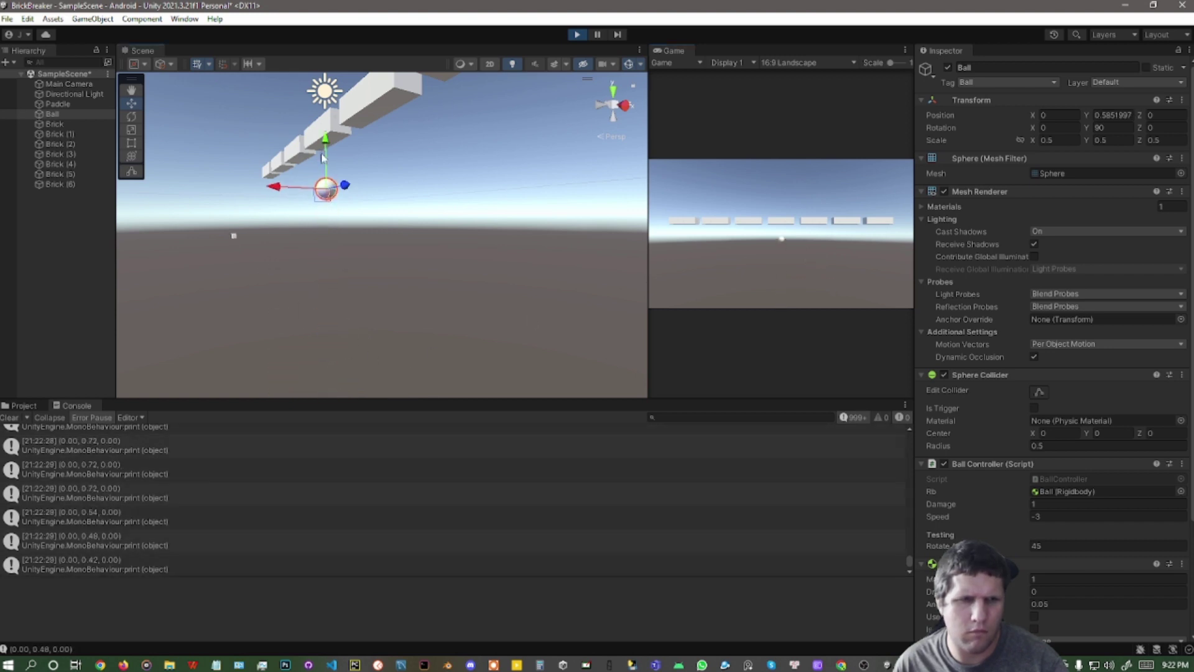
Set the Ball Controller's Speed to 3, observe the Ball's movement, and stop the running game
left_click(1112, 129)
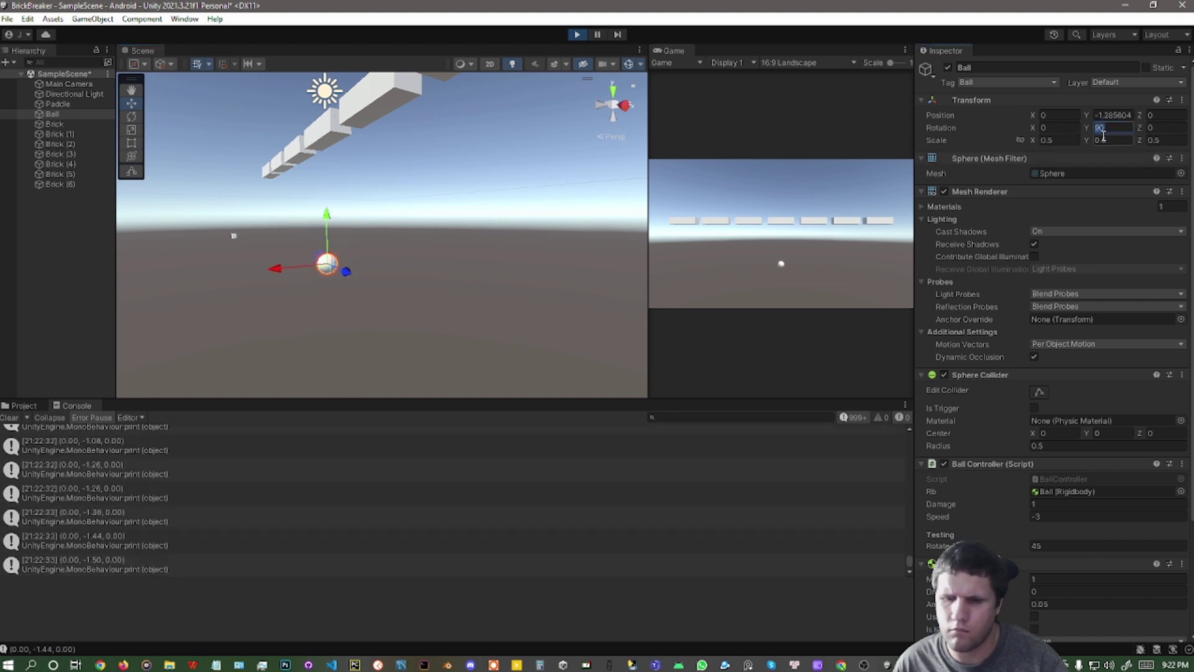
left_click(1049, 516)
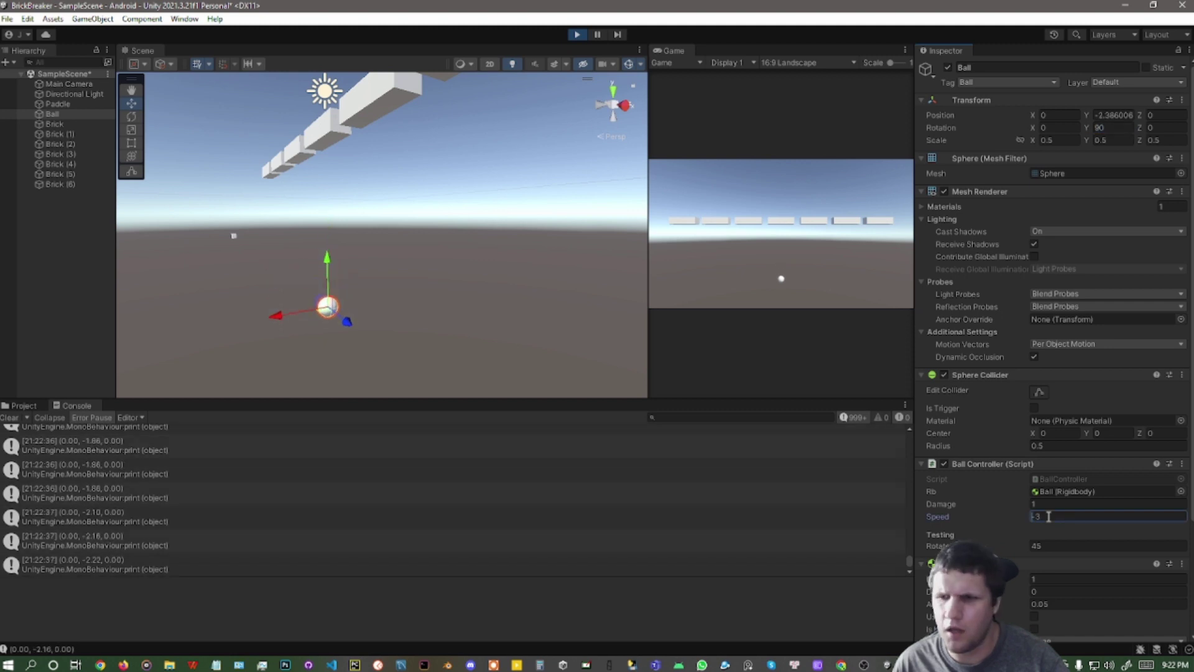
type("3")
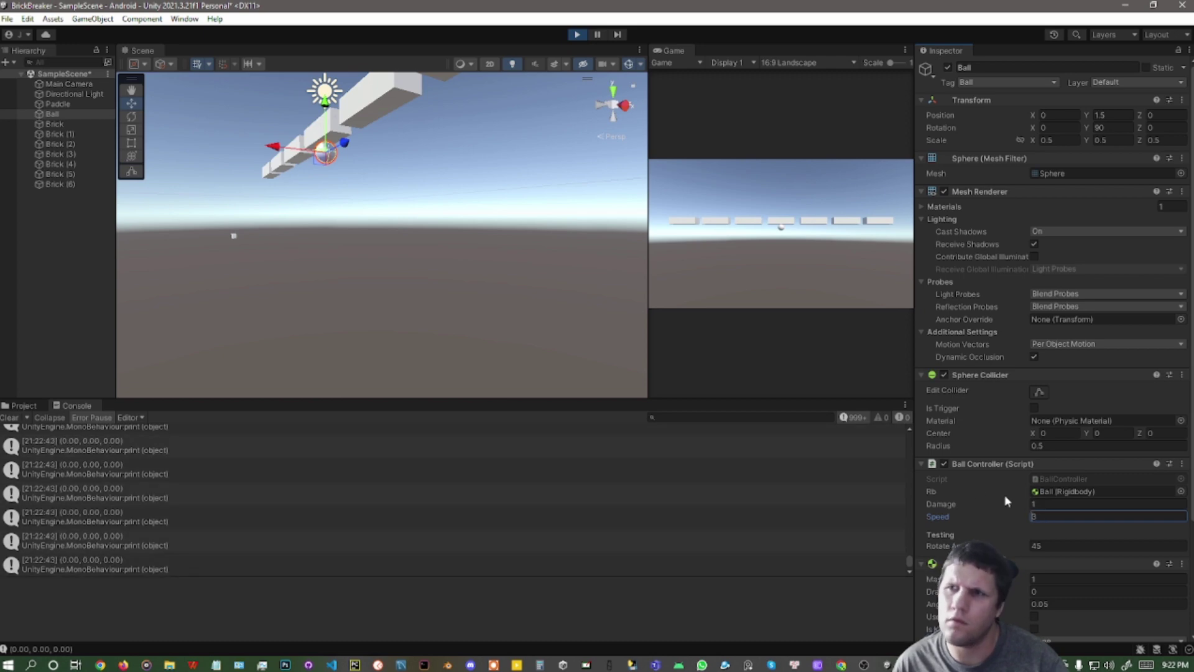
left_click(575, 34)
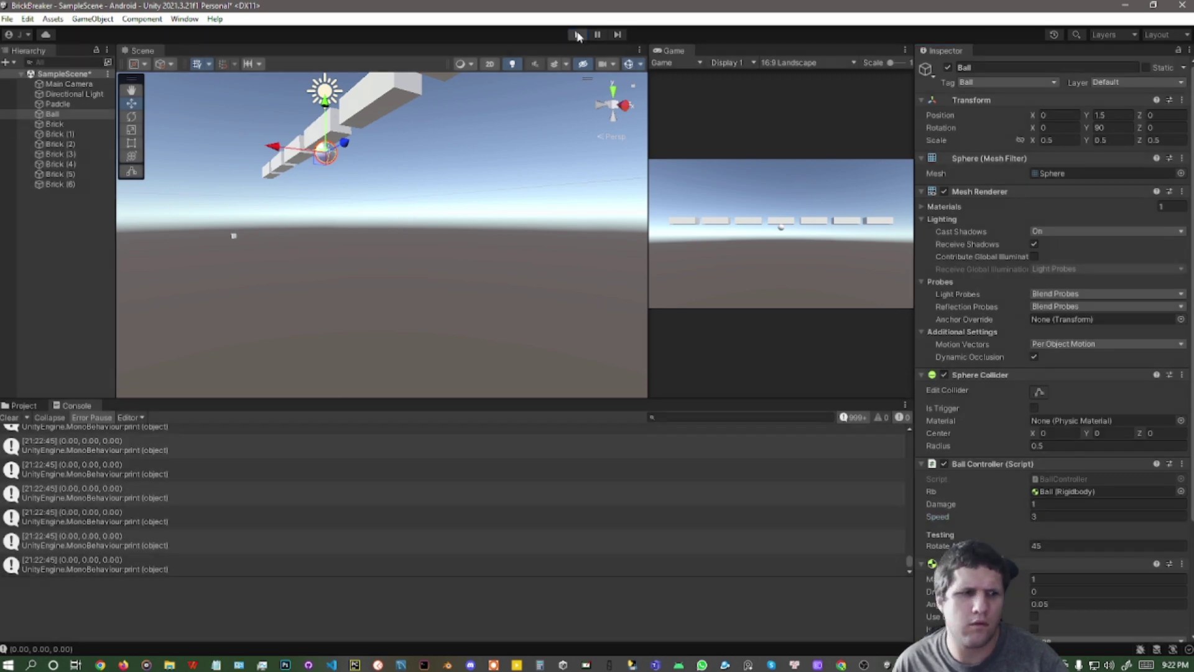
Switch to Visual Studio, change the OnTriggerEnter rotation vector to (0, rotateAmount, 0) in BallController.cs, and save the script
key("alt+Tab")
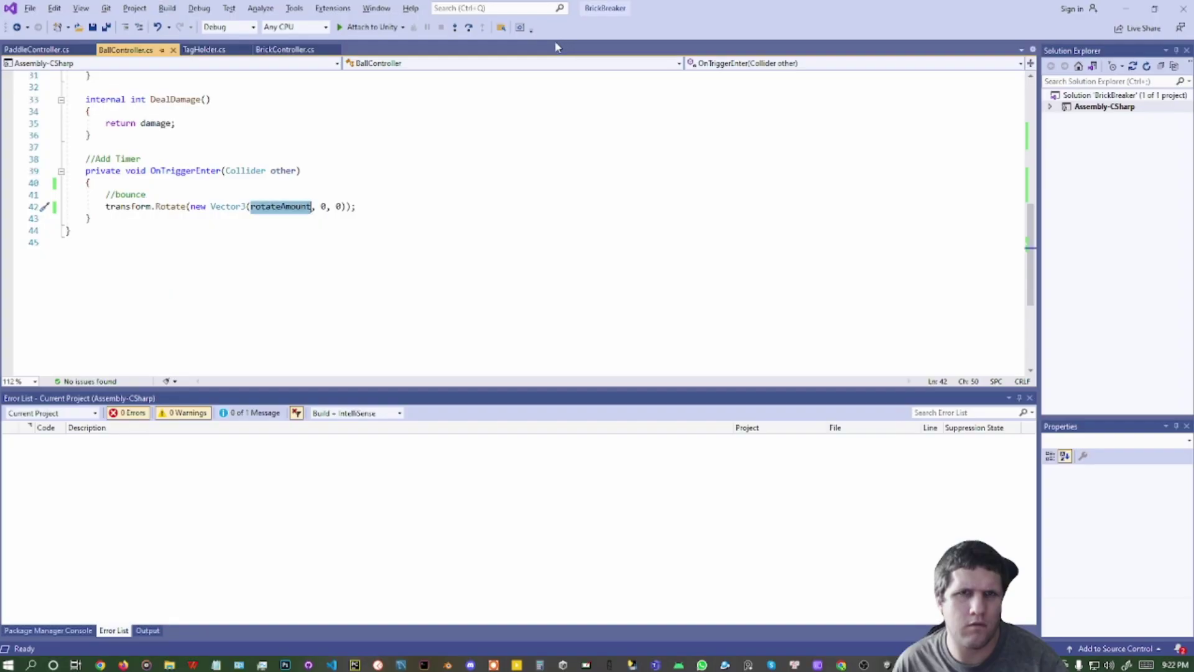
scroll(255, 196, "up", 5)
scroll(255, 196, "down", 2)
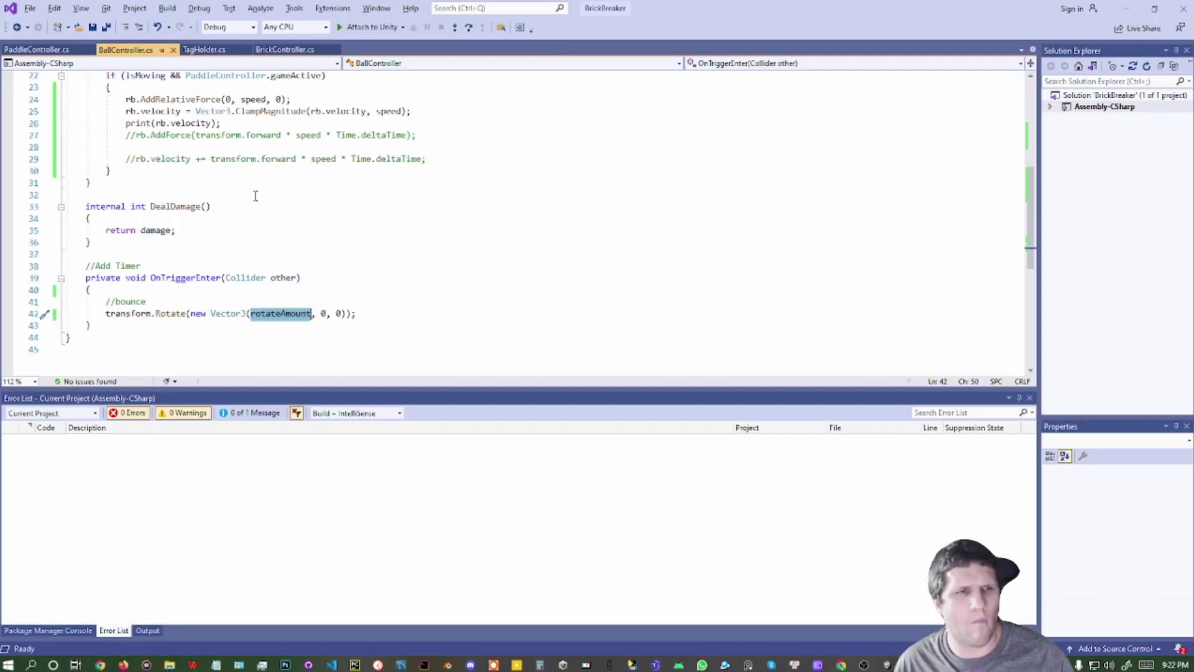
scroll(255, 195, "up", 4)
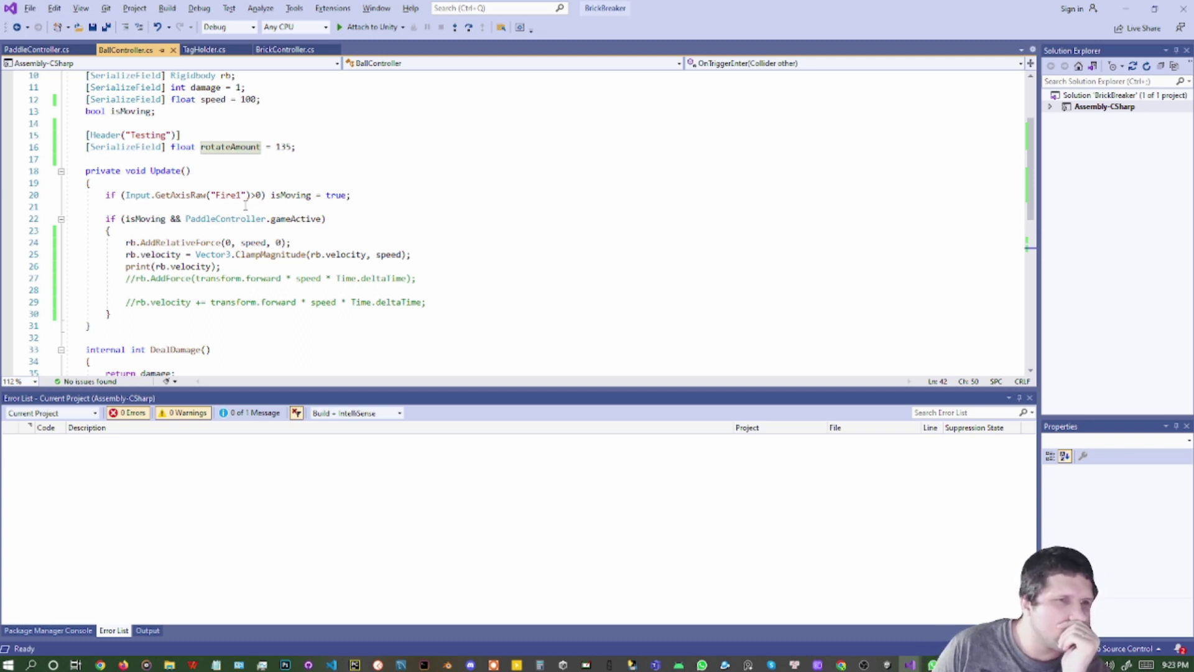
mouse_move(261, 256)
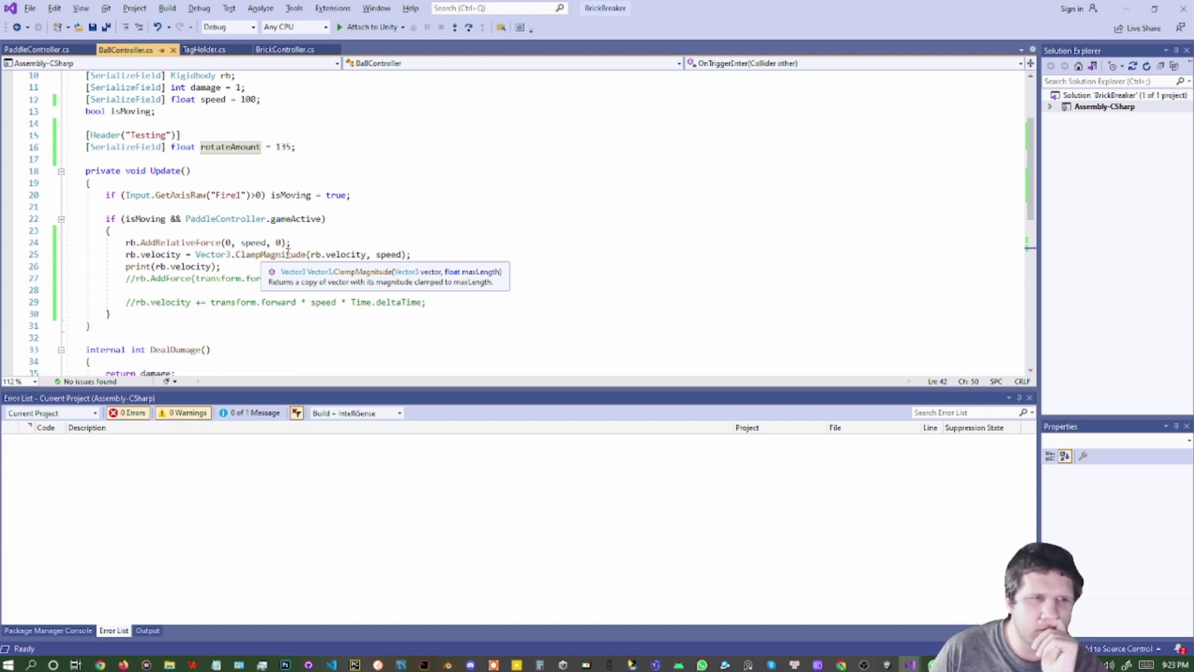
scroll(288, 253, "down", 6)
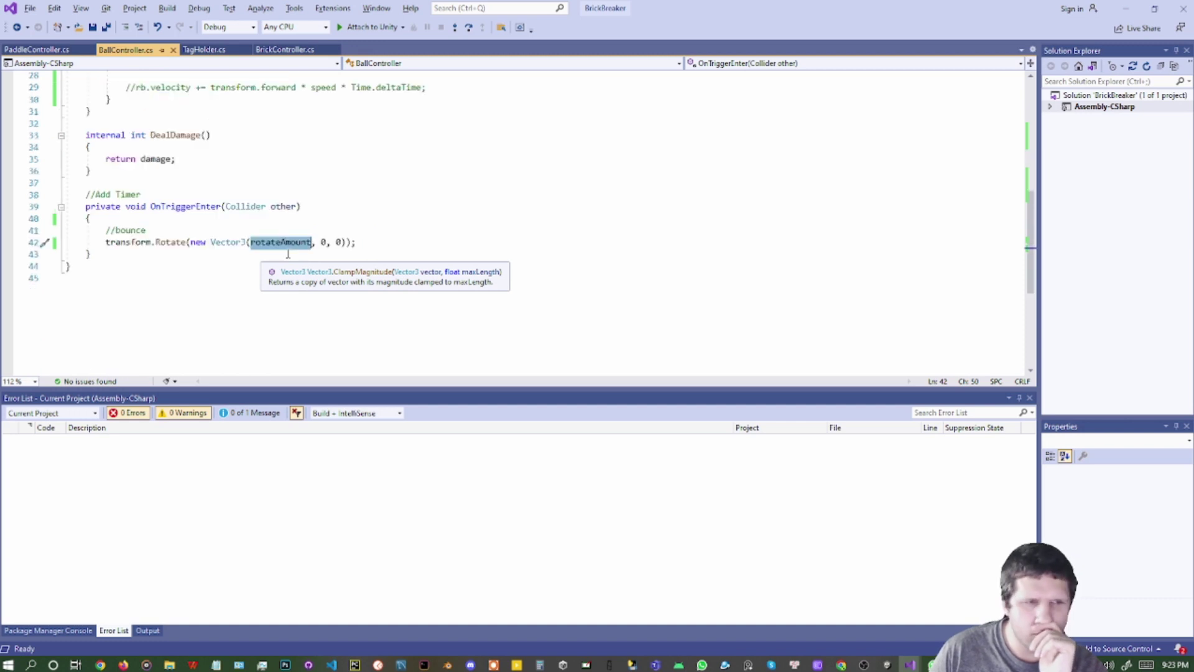
key("BackSpace")
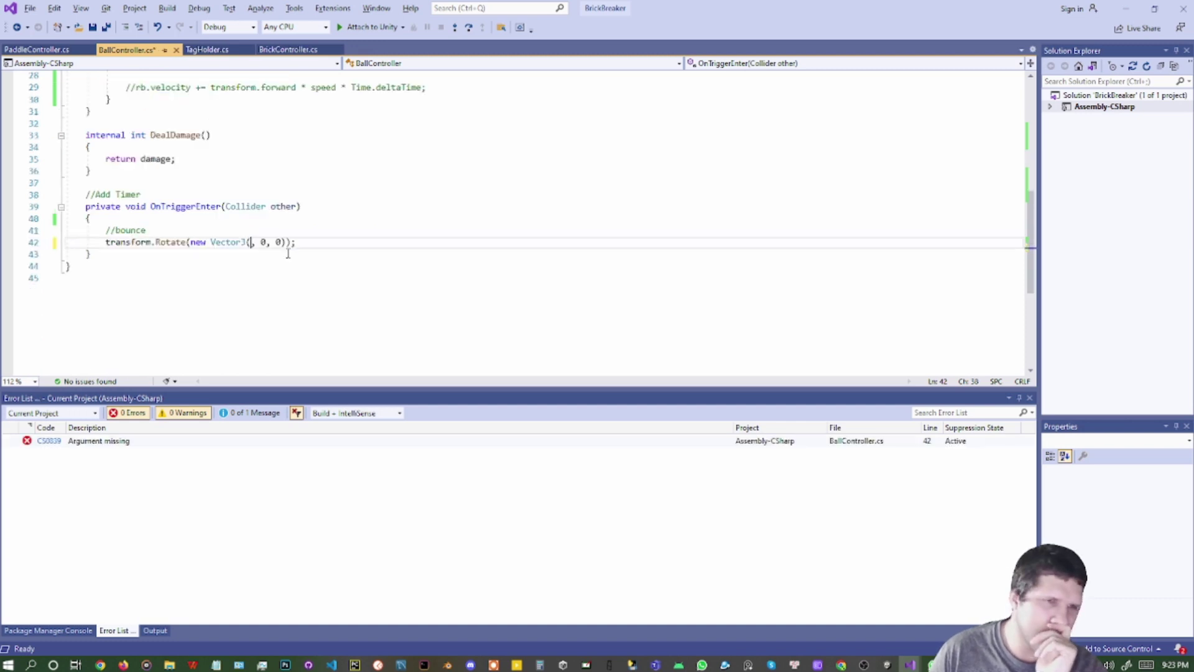
type("0")
double_click(268, 241)
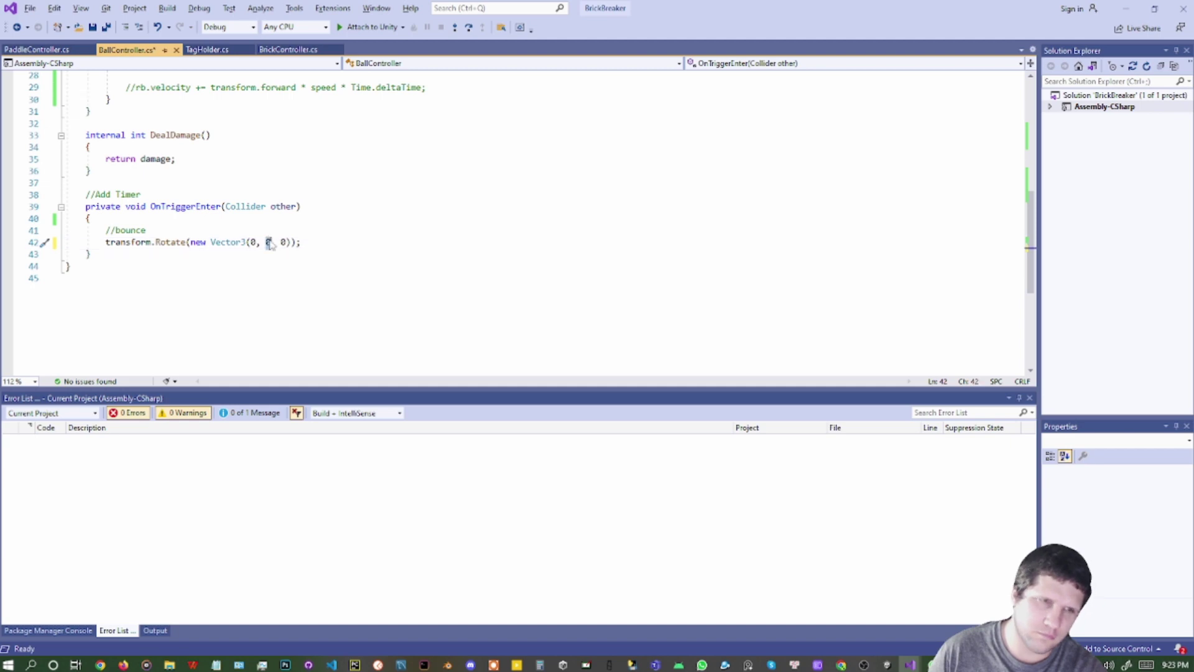
type("r")
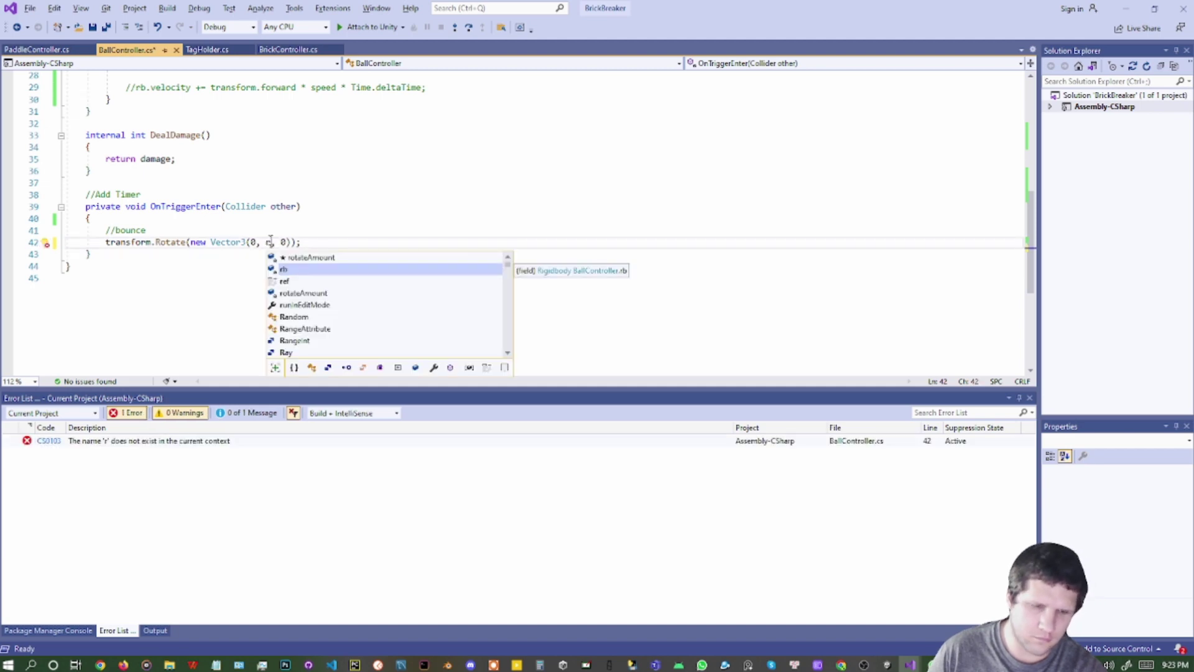
key("Up")
key("Tab")
key("ctrl+s")
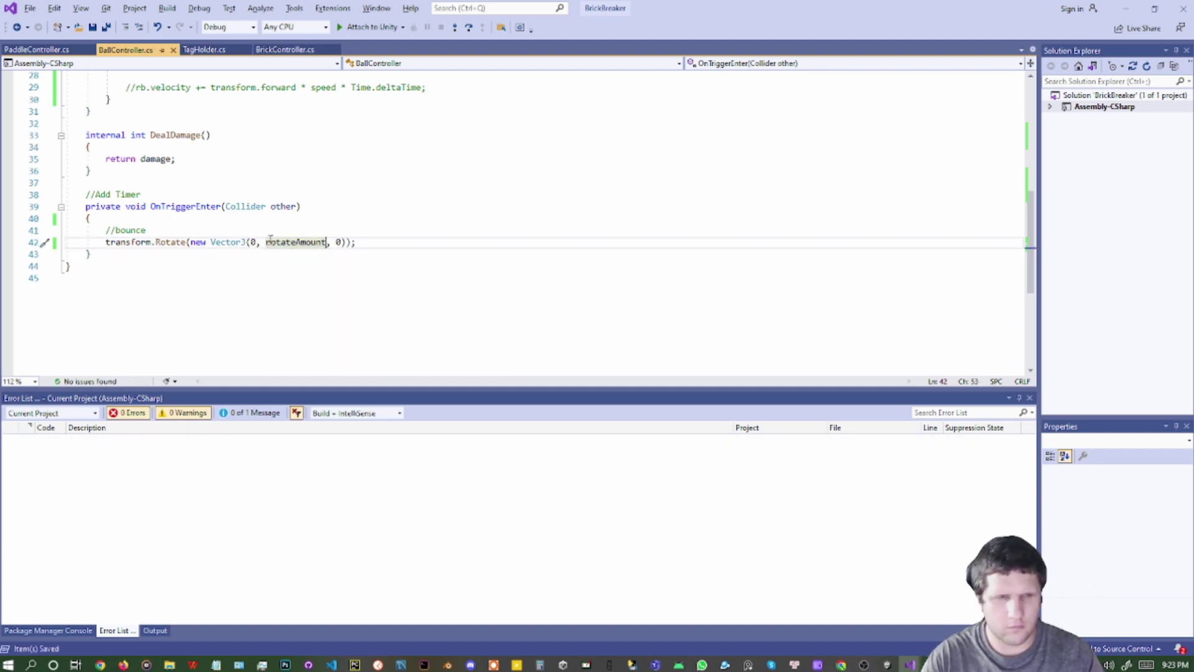
Switch to Unity, run the game to test the Ball's trigger rotation about Y, and stop it
key("alt+Tab")
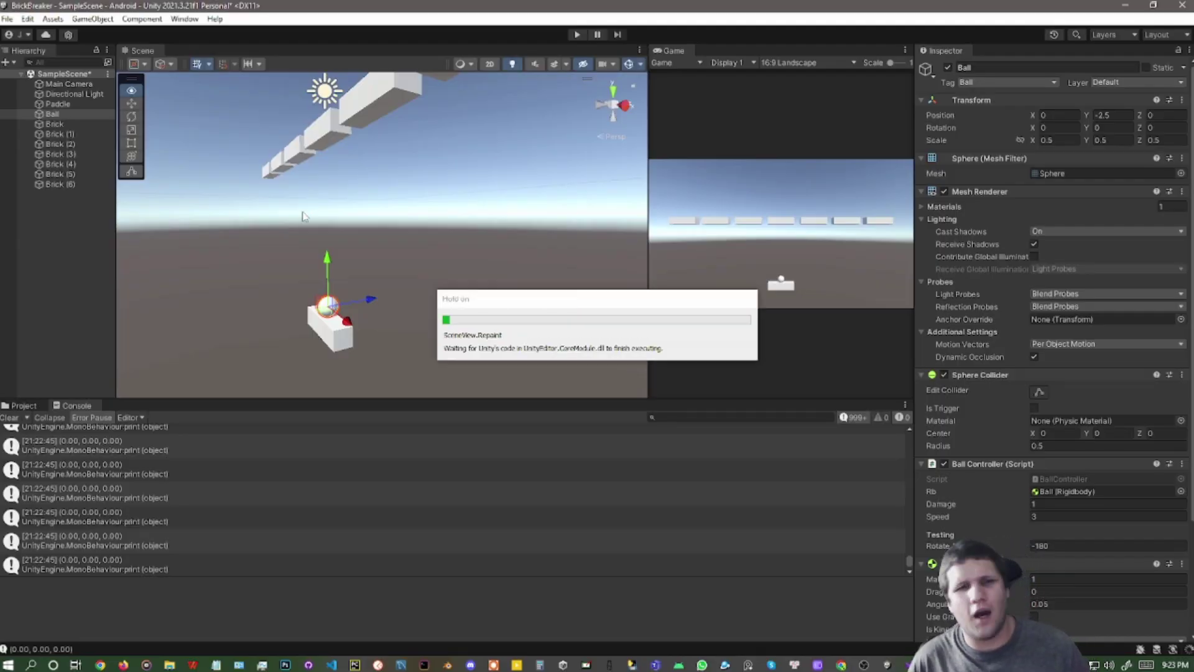
left_click(576, 35)
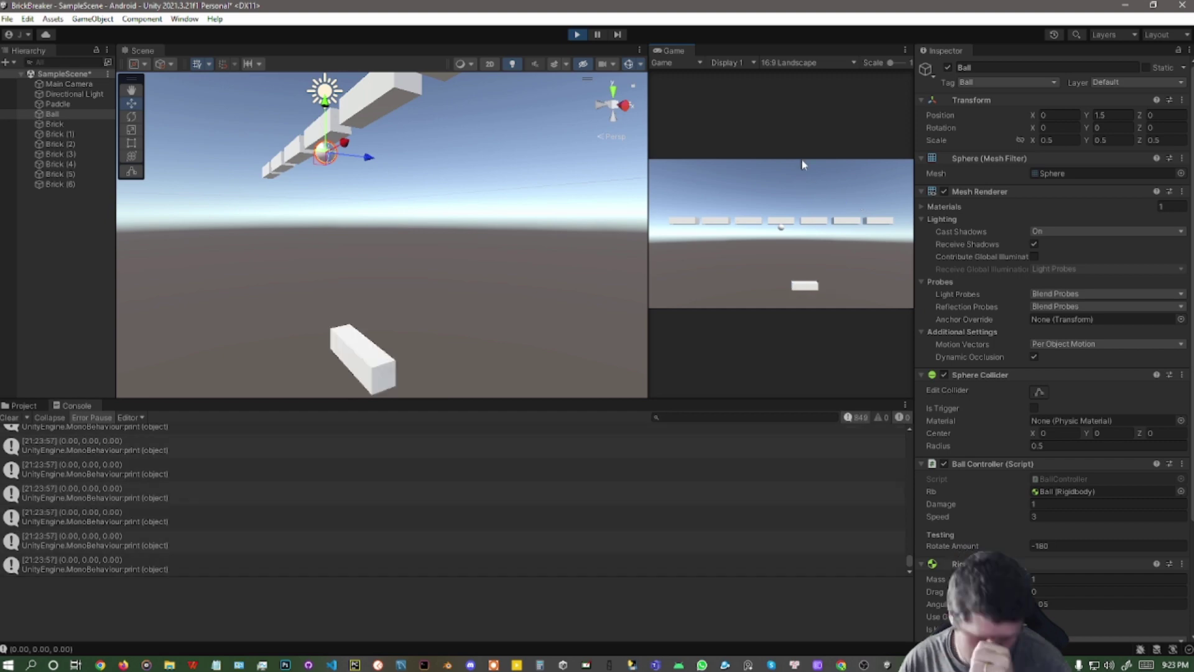
left_click(576, 34)
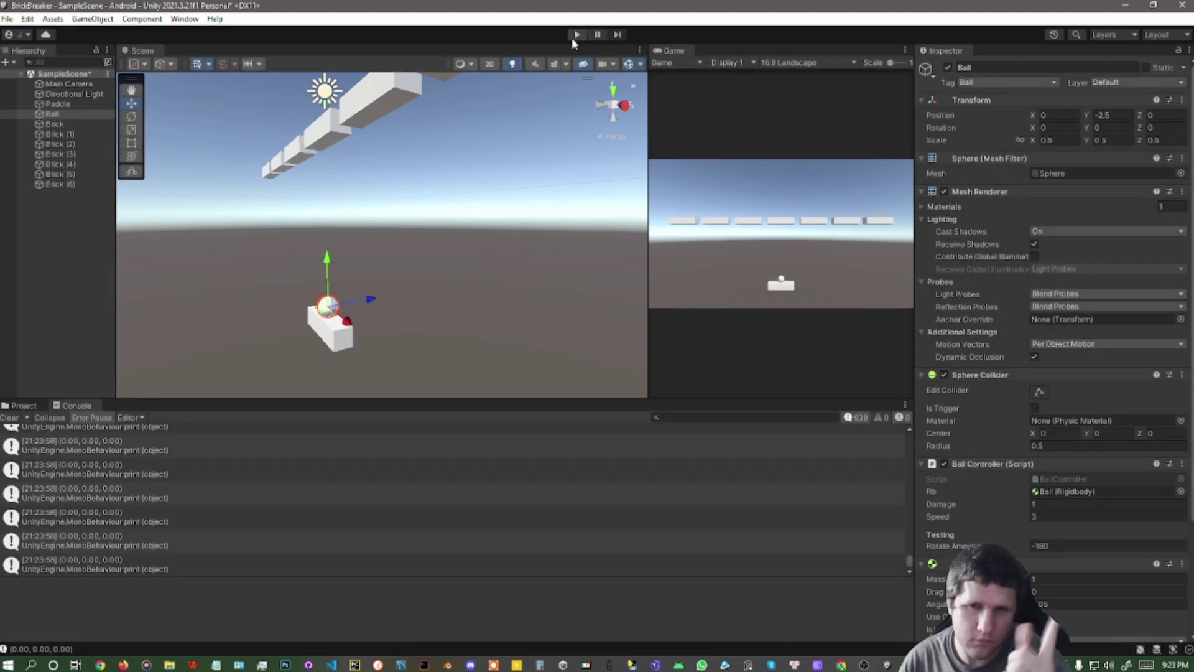
Switch to Visual Studio, add an OnCollisionEnter method above OnTriggerEnter containing transform.Rotate(new Vector3(0, rotateAmount, 0));, and save the script
key("alt+Tab")
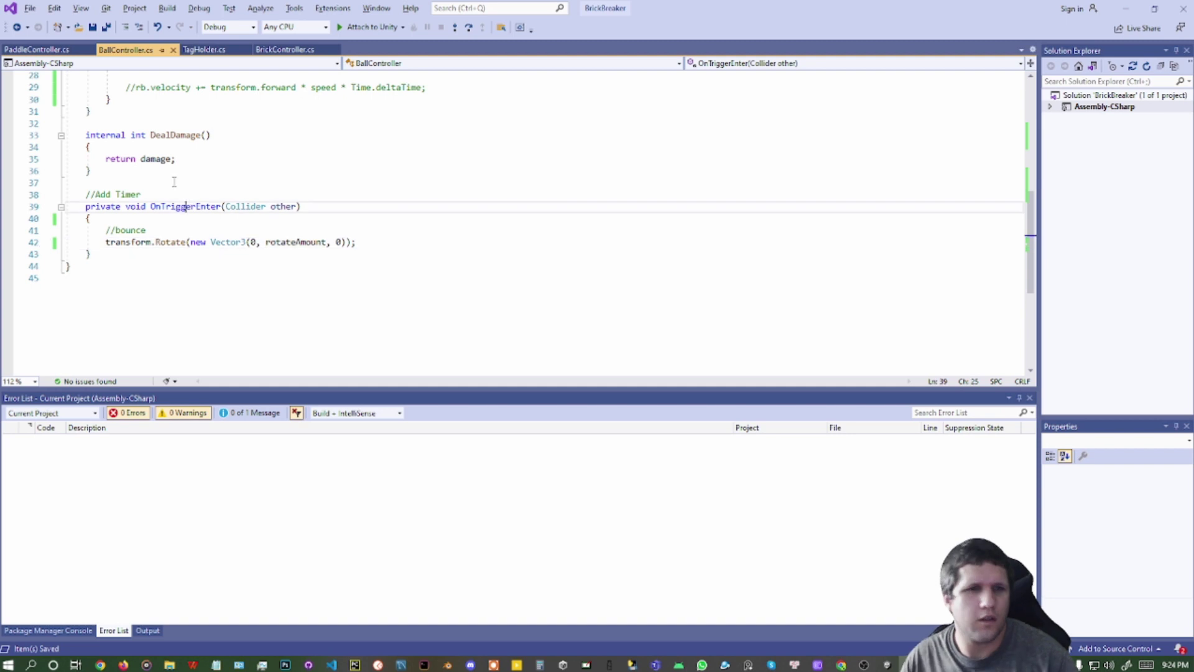
left_click(175, 181)
key("Return")
key("Return")
key("Up")
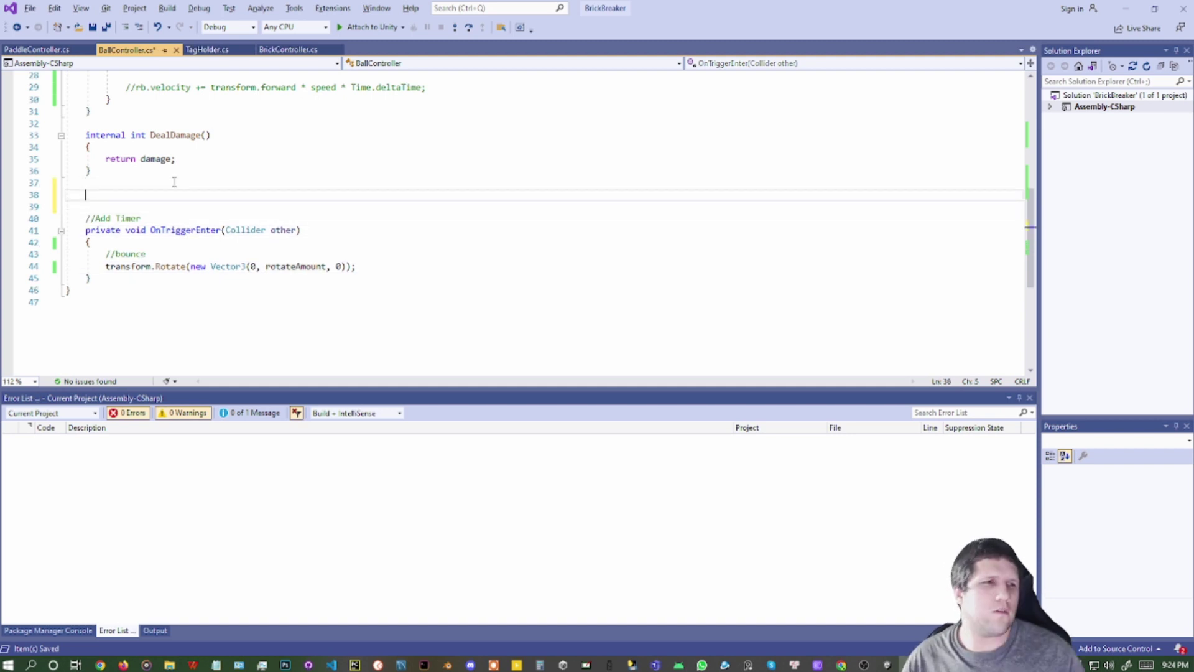
type("oncoll")
key("Tab")
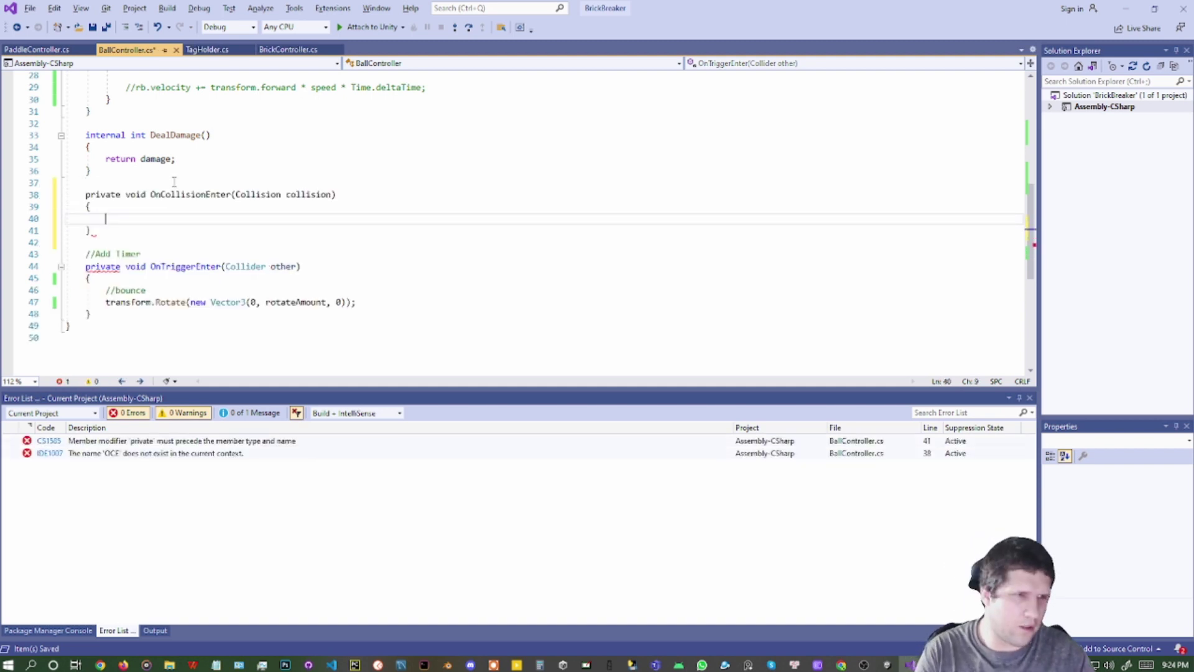
left_click_drag(365, 306, 364, 295)
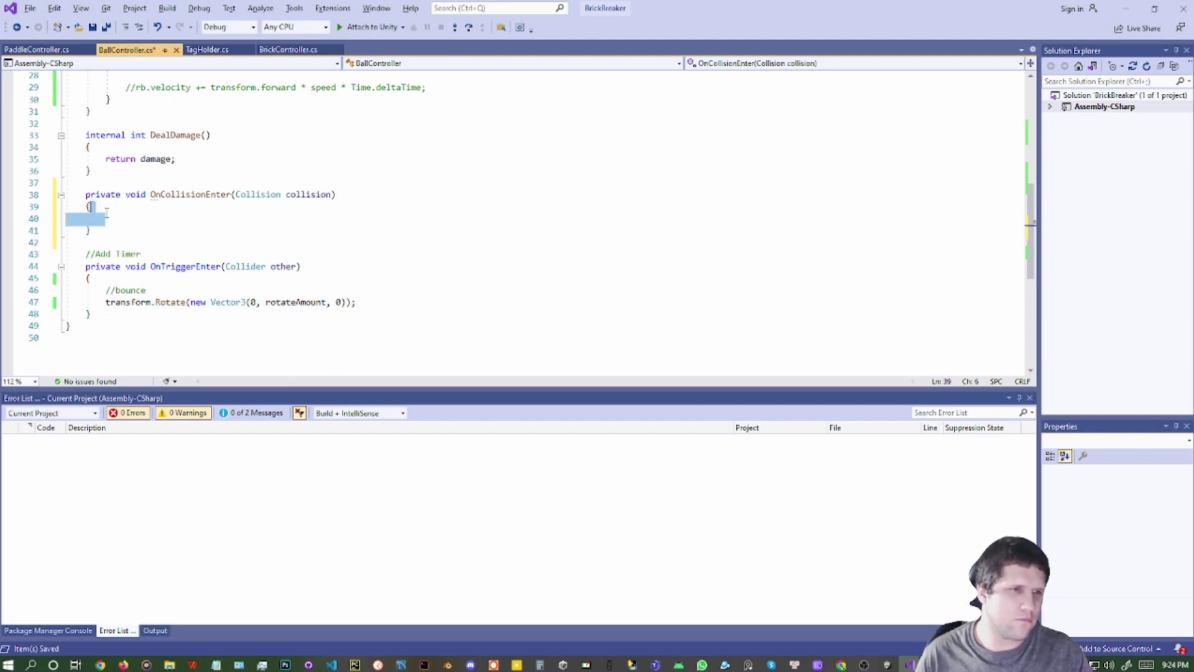
type("transform.Rotate(new Vector3(0, rotateAmount, 0));")
Switch to Unity, launch the Ball in the running game to test the collision rotation about Y, and stop the game
key("alt+Tab")
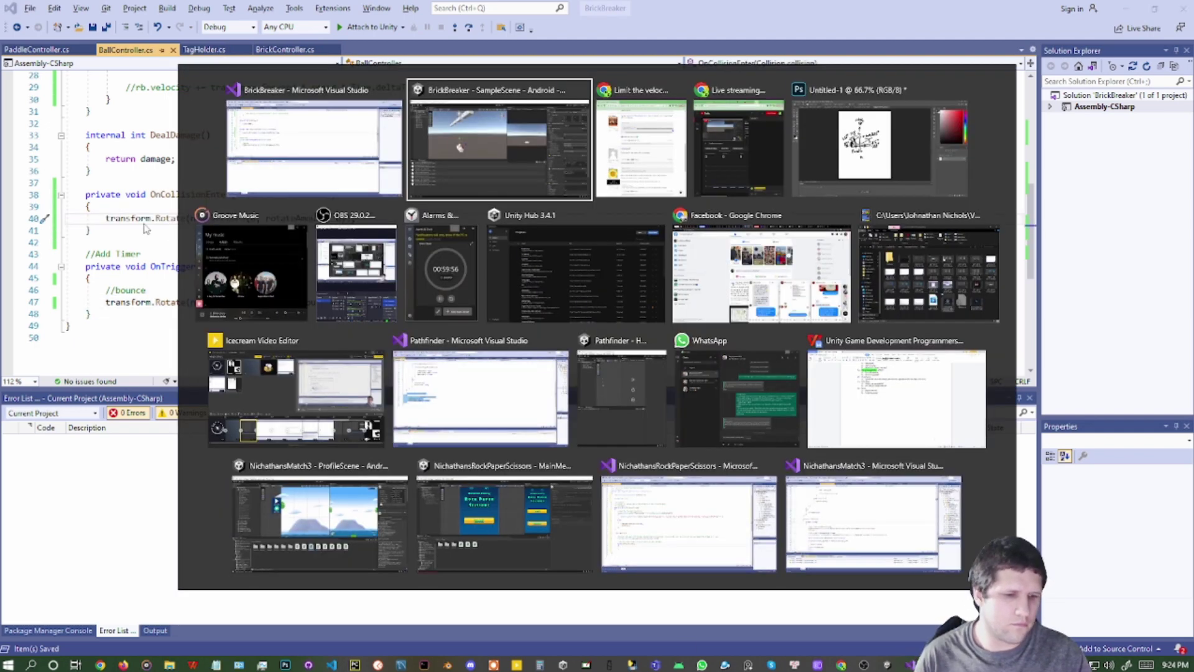
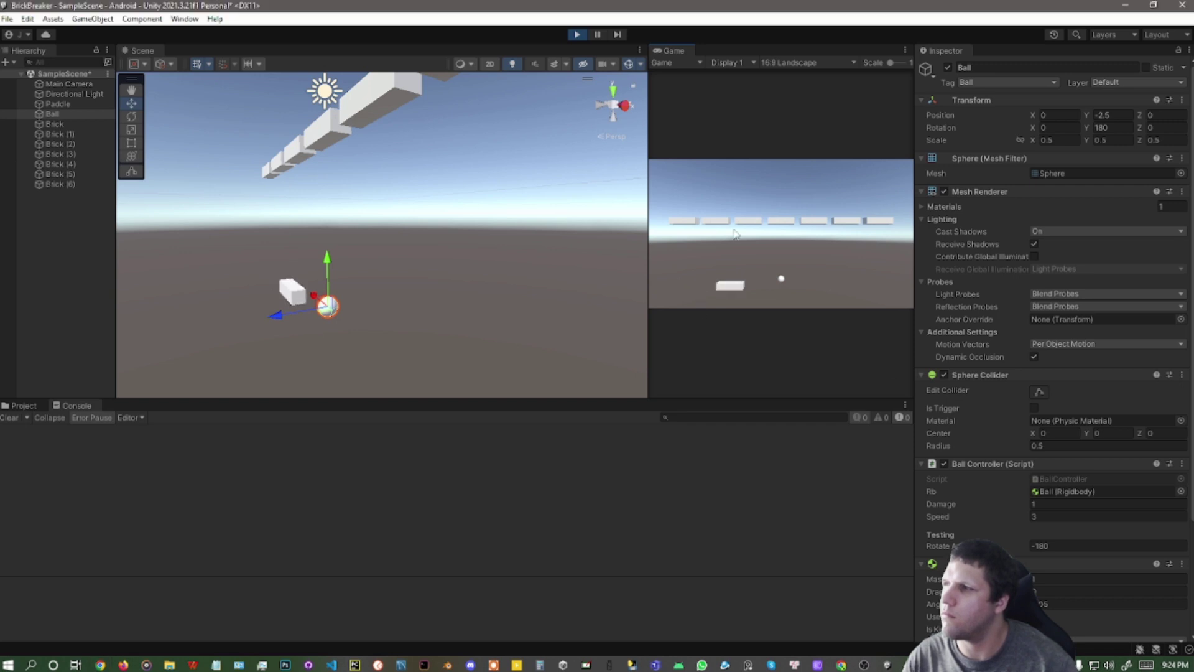
left_click(786, 240)
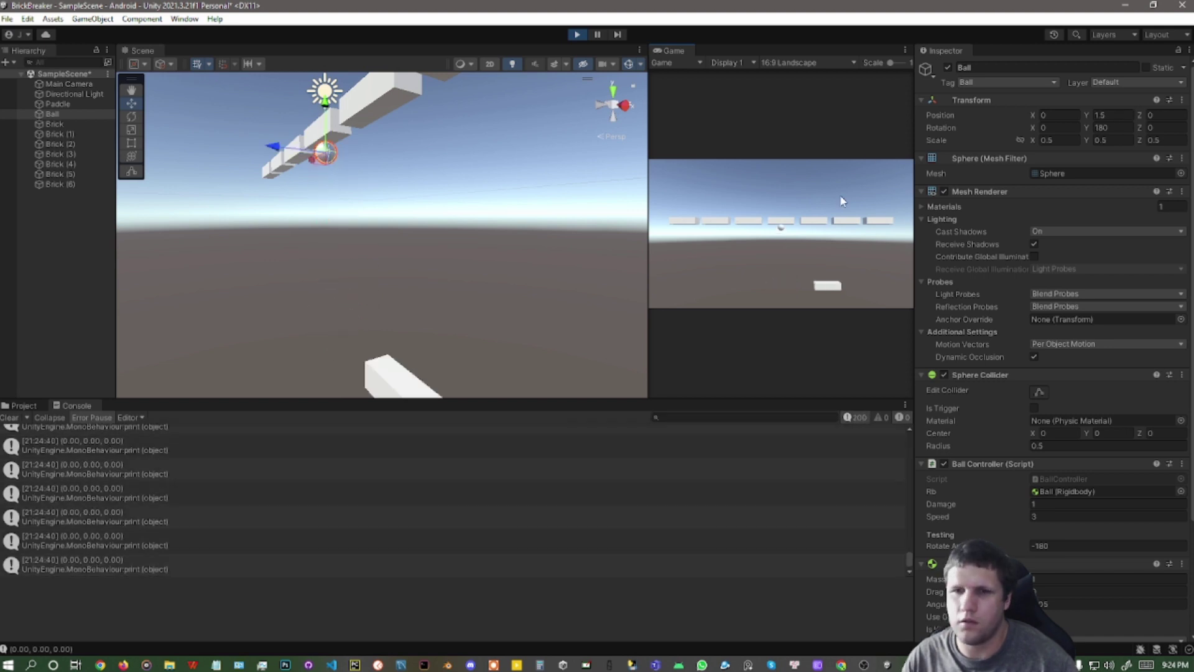
left_click(578, 34)
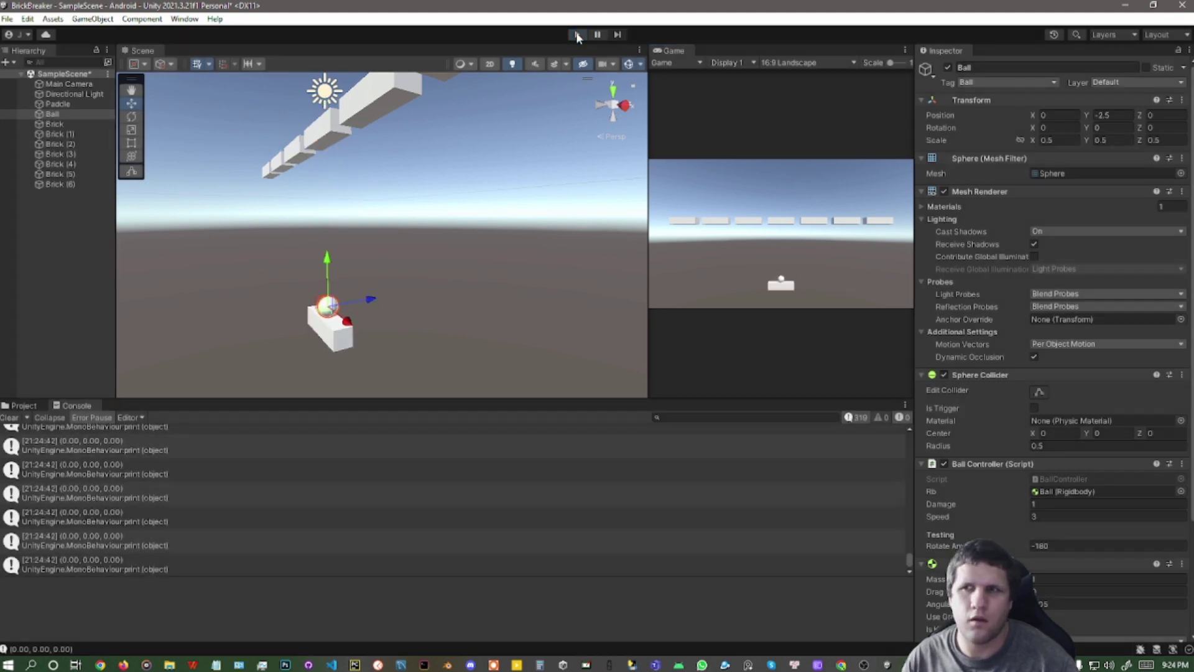
Switch to Visual Studio, change the OnCollisionEnter rotation vector to (rotateAmount, 0, 0), and save the script
key("alt+Tab")
key("alt+Tab")
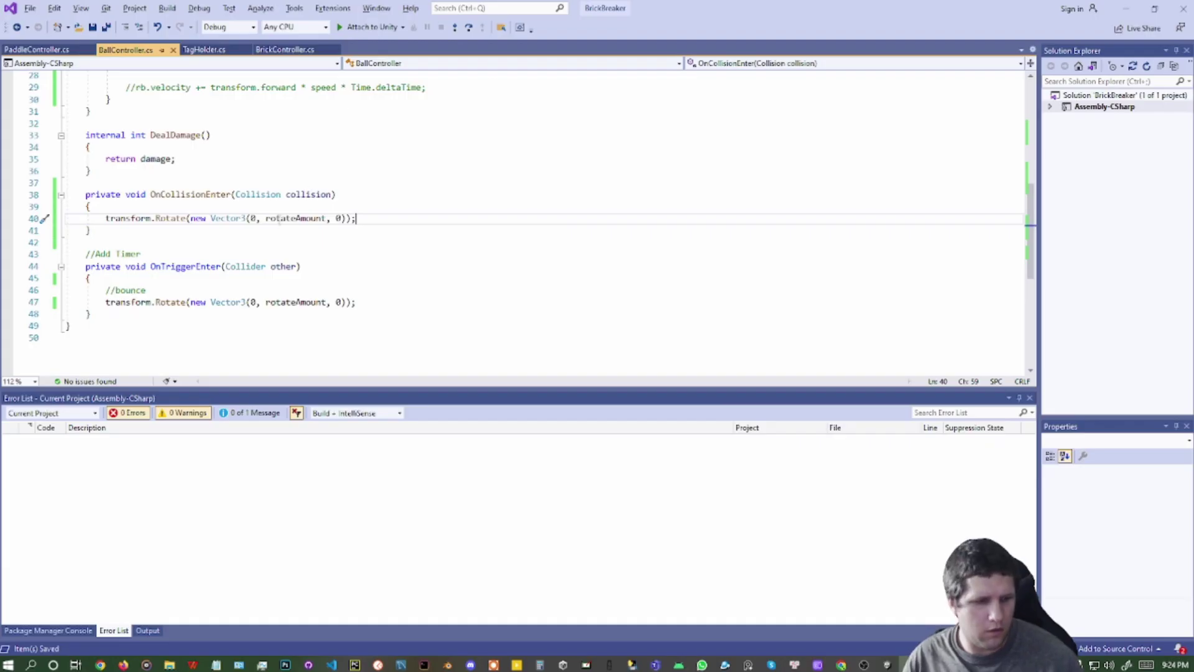
double_click(283, 219)
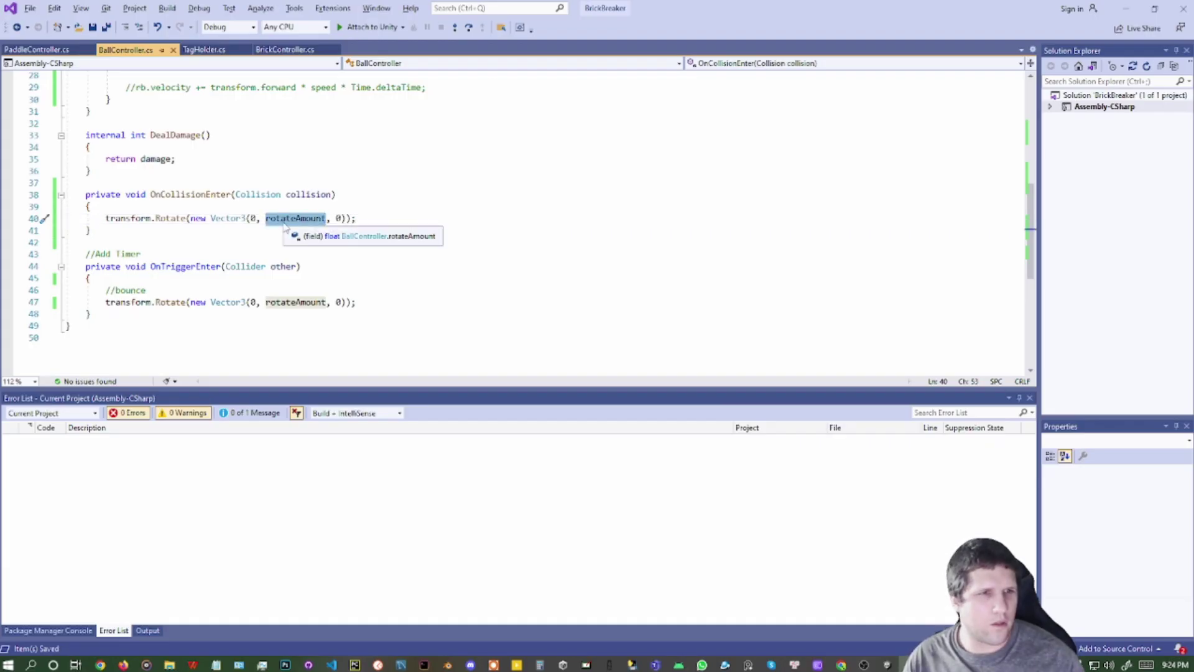
key("BackSpace")
type("0")
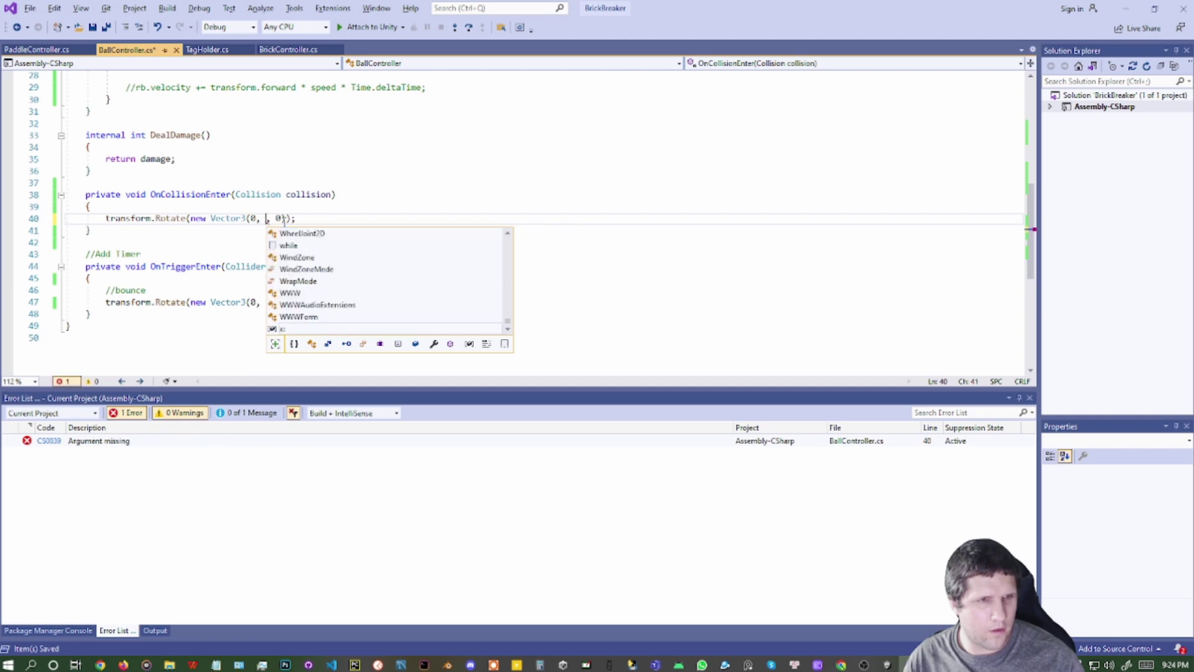
left_click(256, 219)
key("BackSpace")
type("rotateAmount")
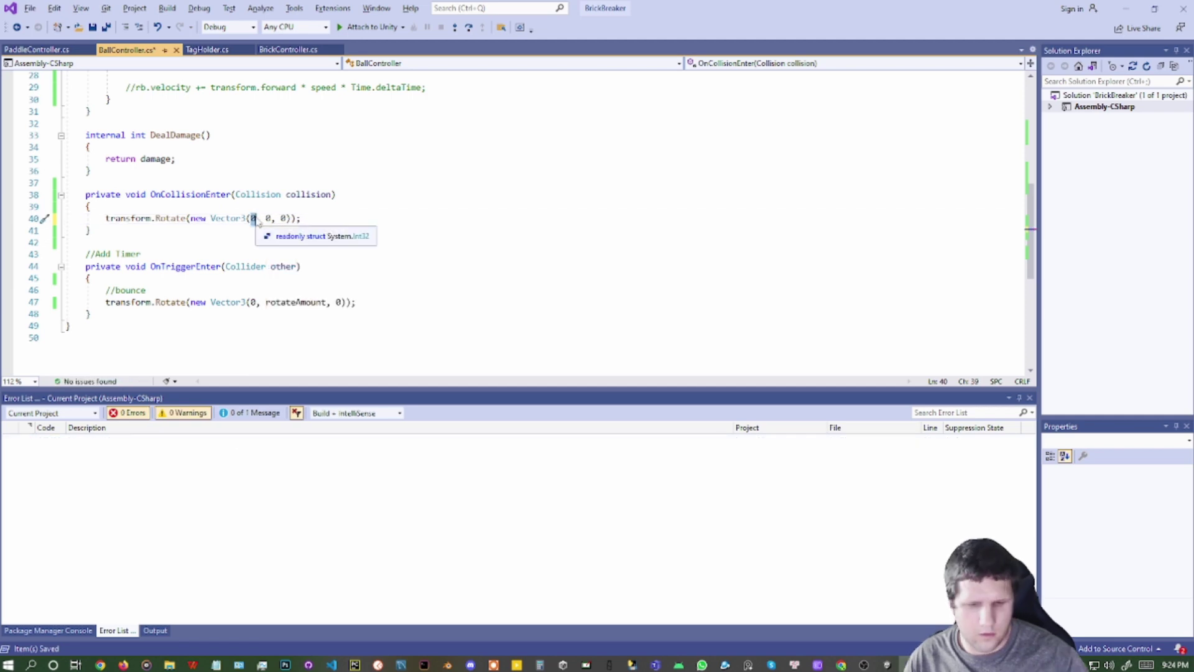
Switch to Unity, run the game and launch the Ball, test its bounce with a Rotate Amount of -135, and stop the game
key("alt+Tab")
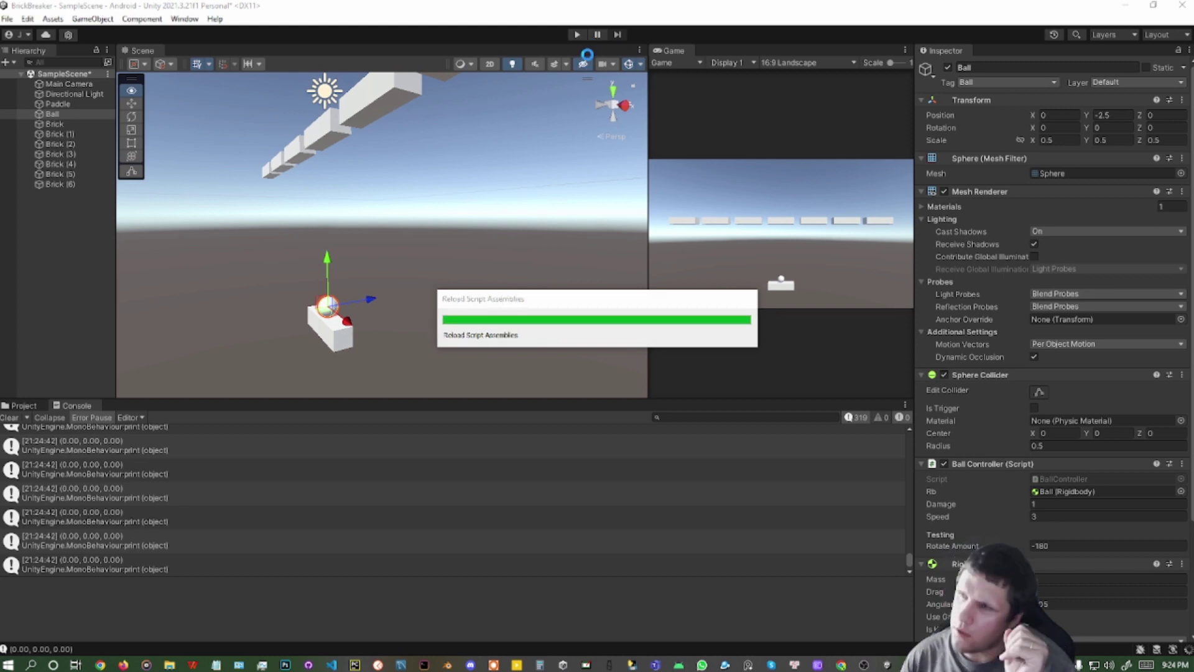
left_click(578, 37)
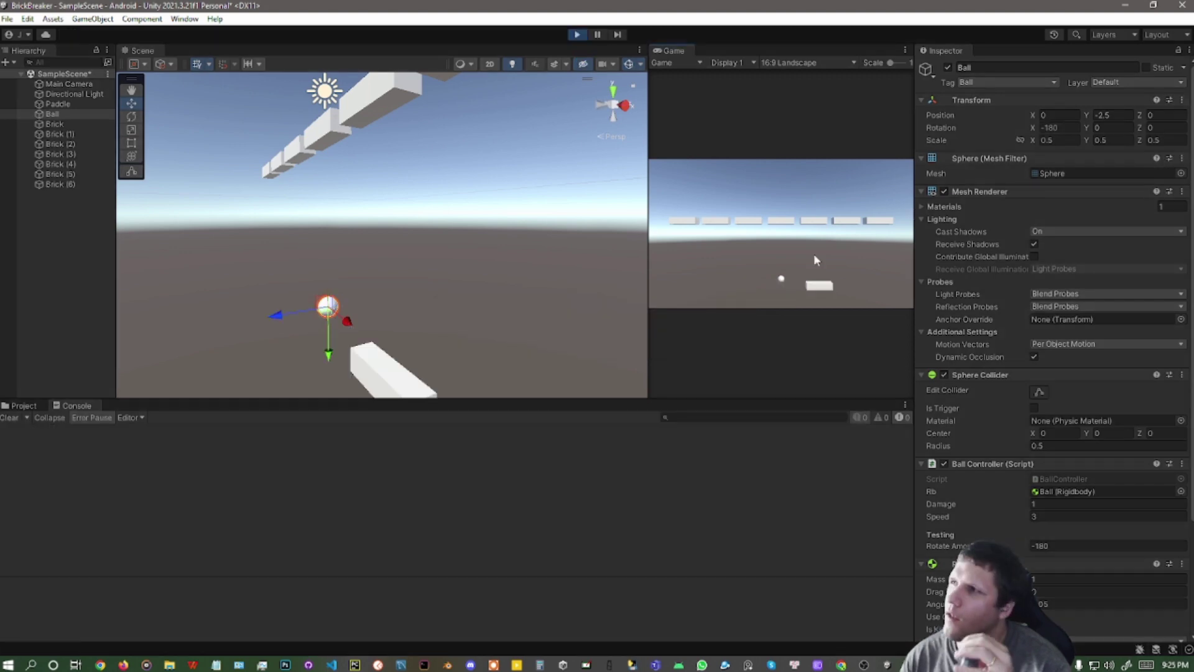
left_click(785, 255)
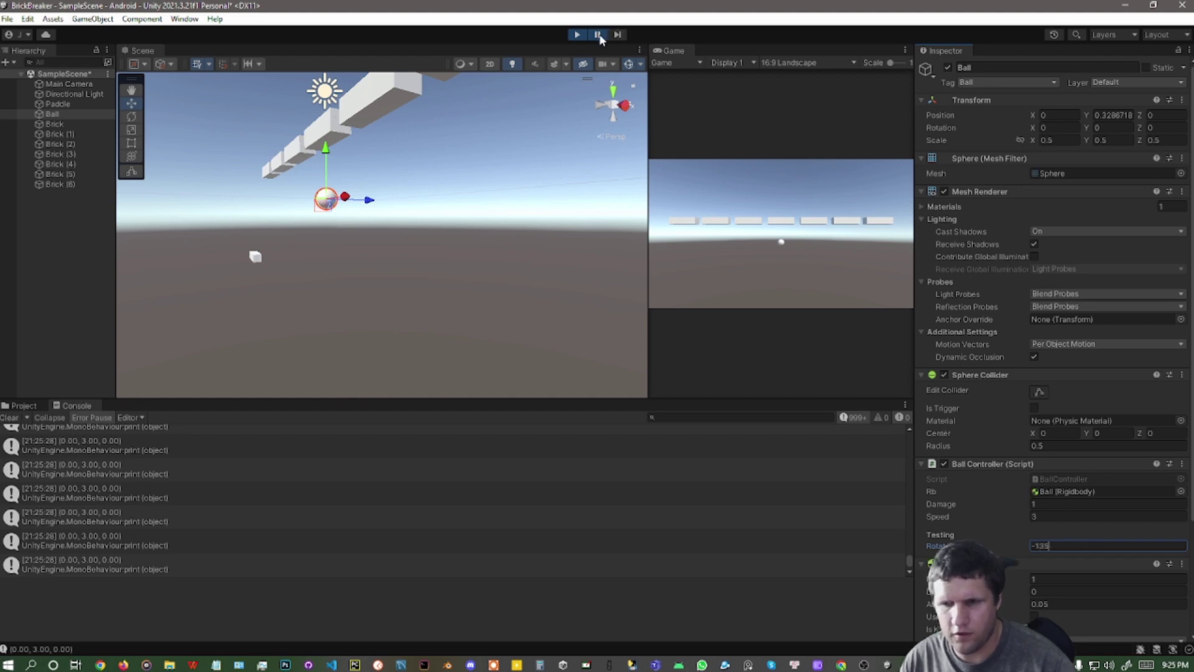
left_click(598, 36)
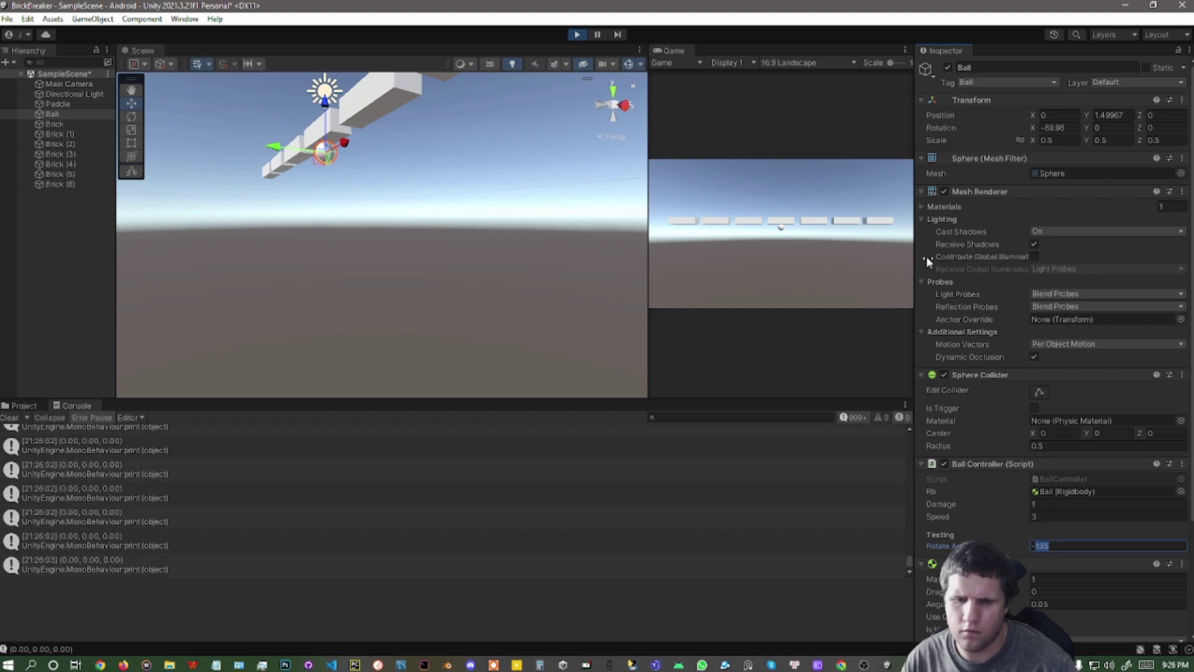
left_click(573, 35)
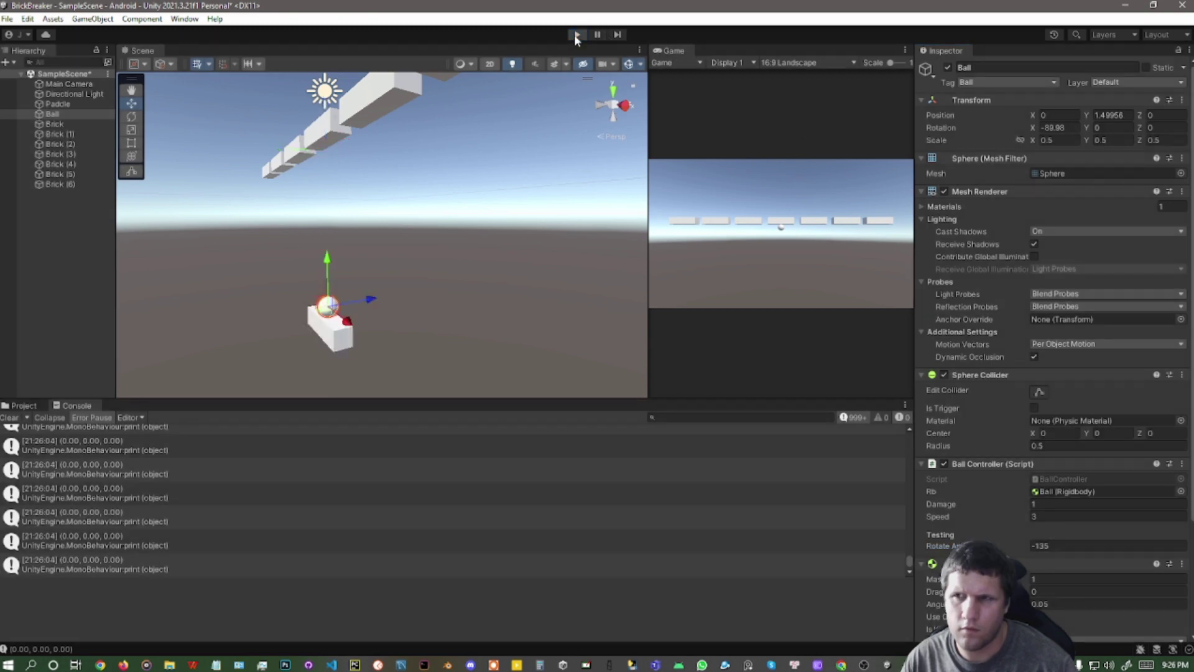
Switch to Visual Studio, change the OnCollisionEnter rotation vector to (-180, rotateAmount, 0), and save the script
key("alt+Tab")
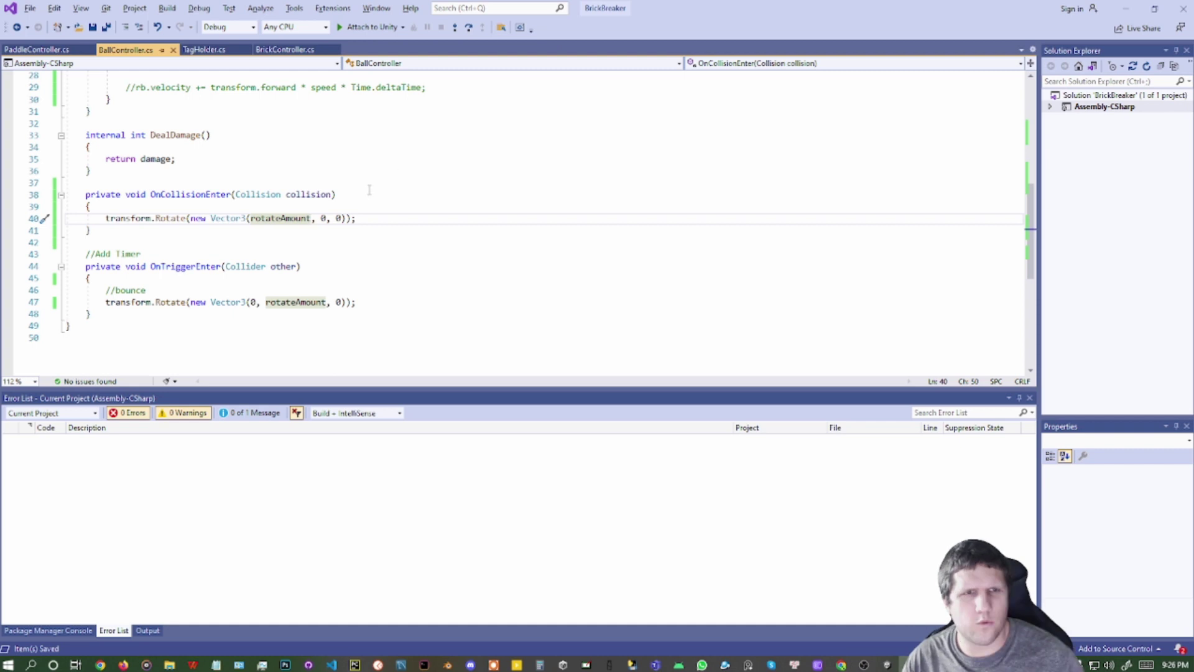
double_click(323, 217)
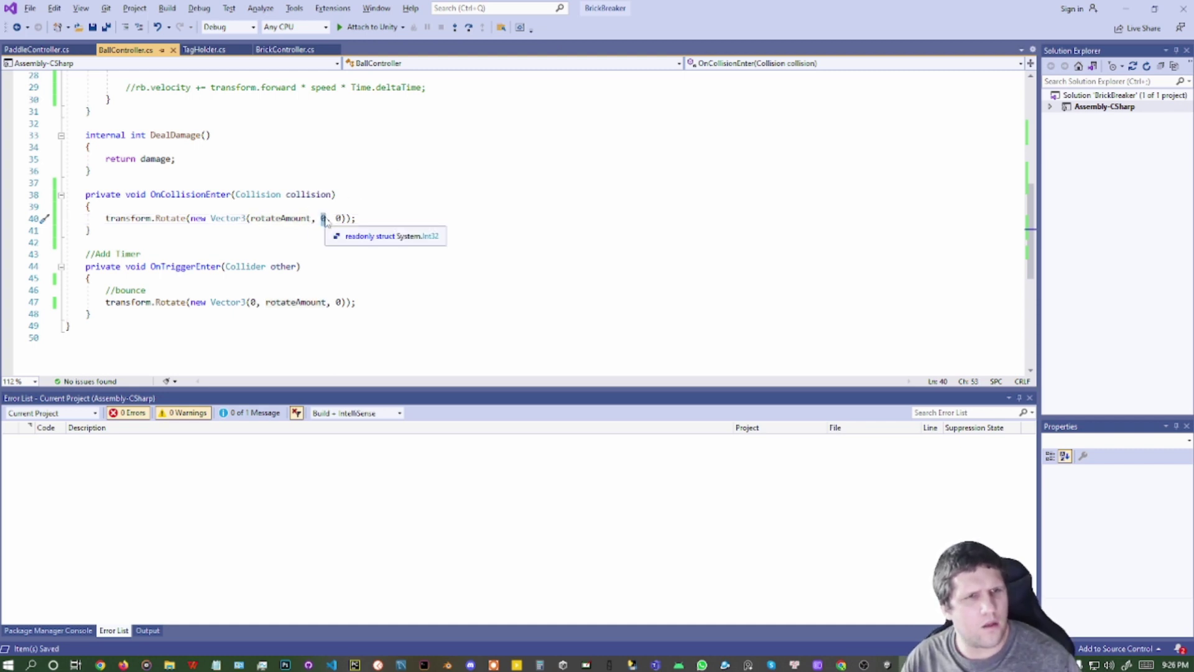
double_click(290, 218)
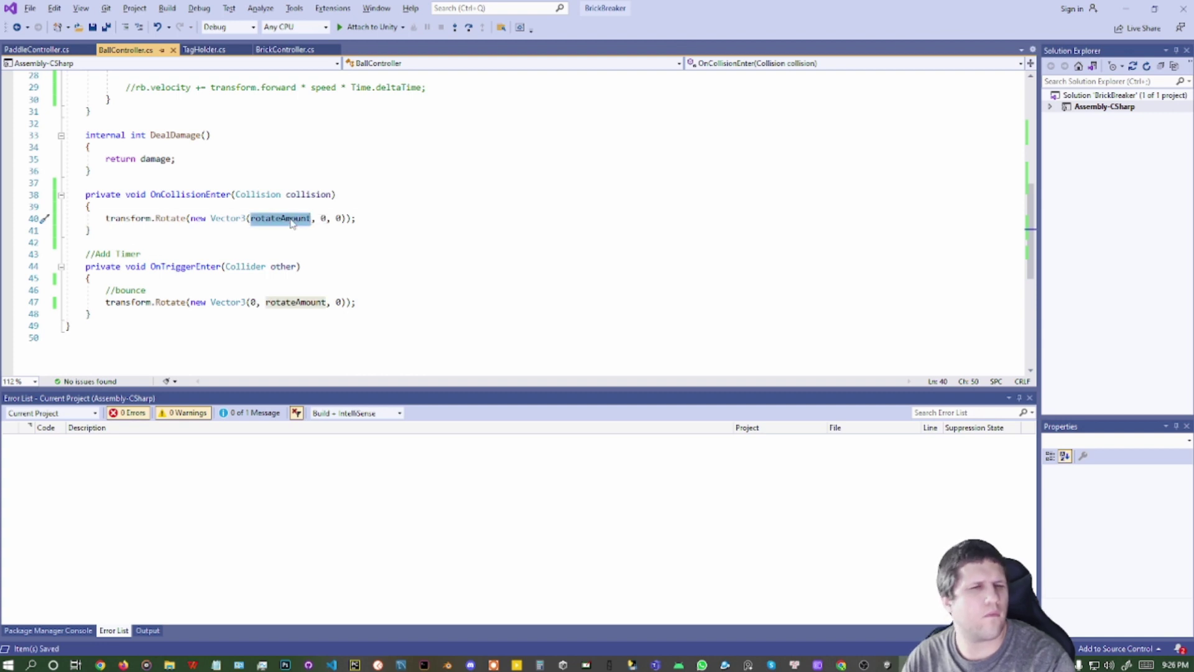
type("-180")
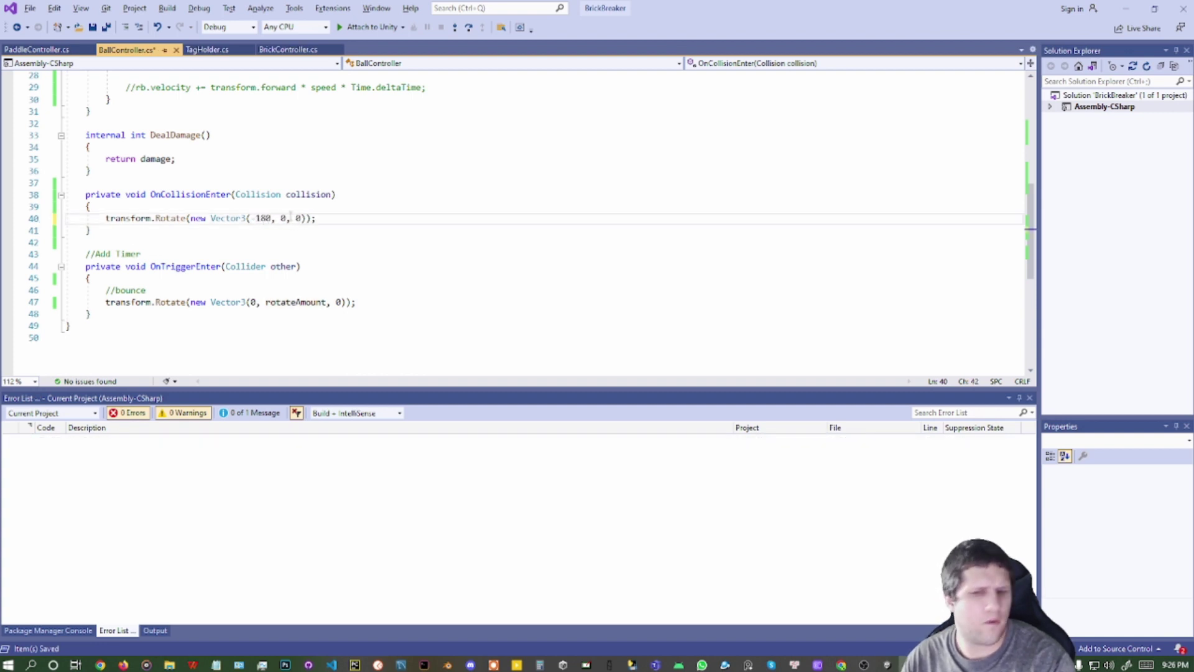
double_click(283, 218)
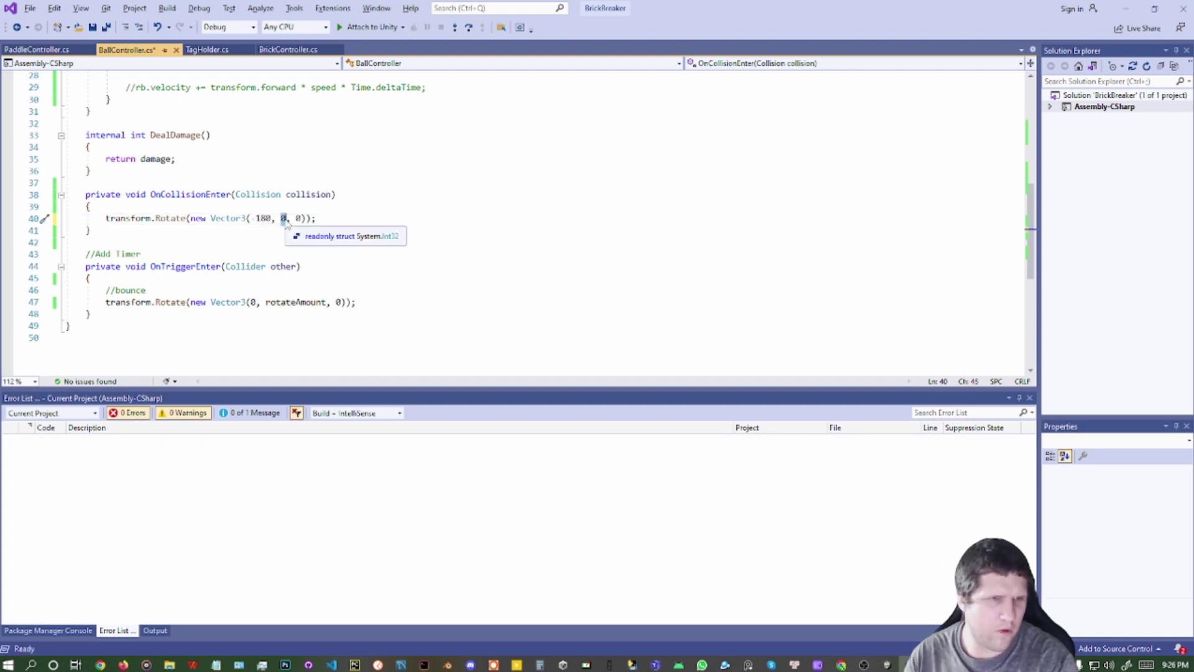
type("ro")
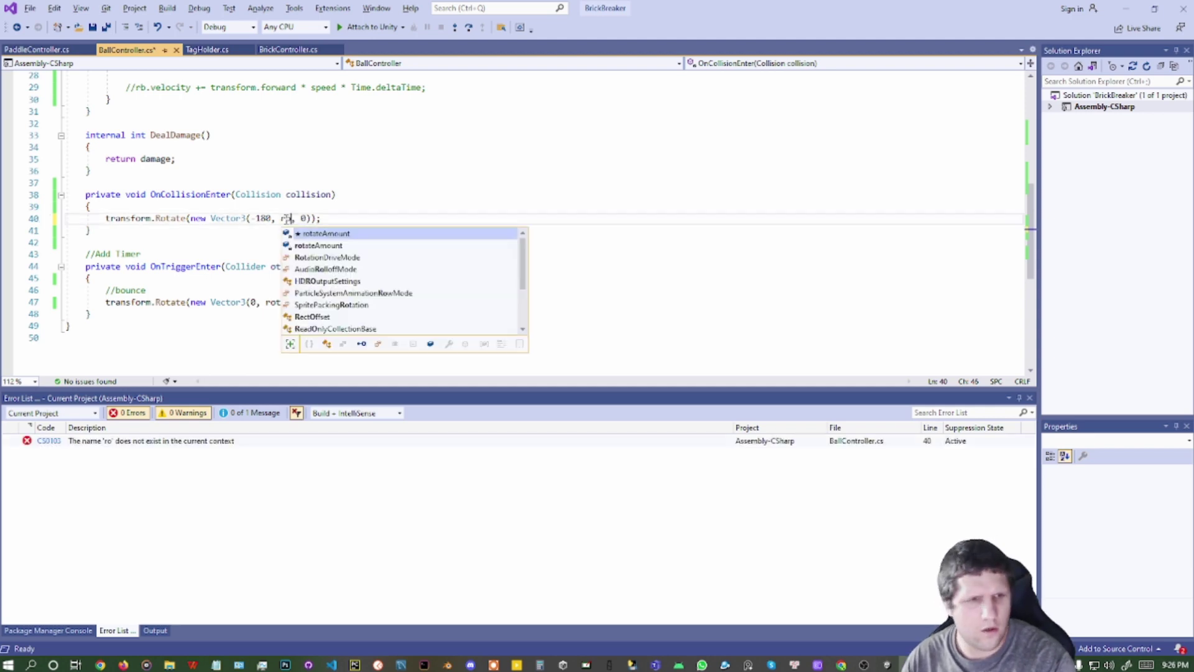
key("Tab")
key("ctrl+s")
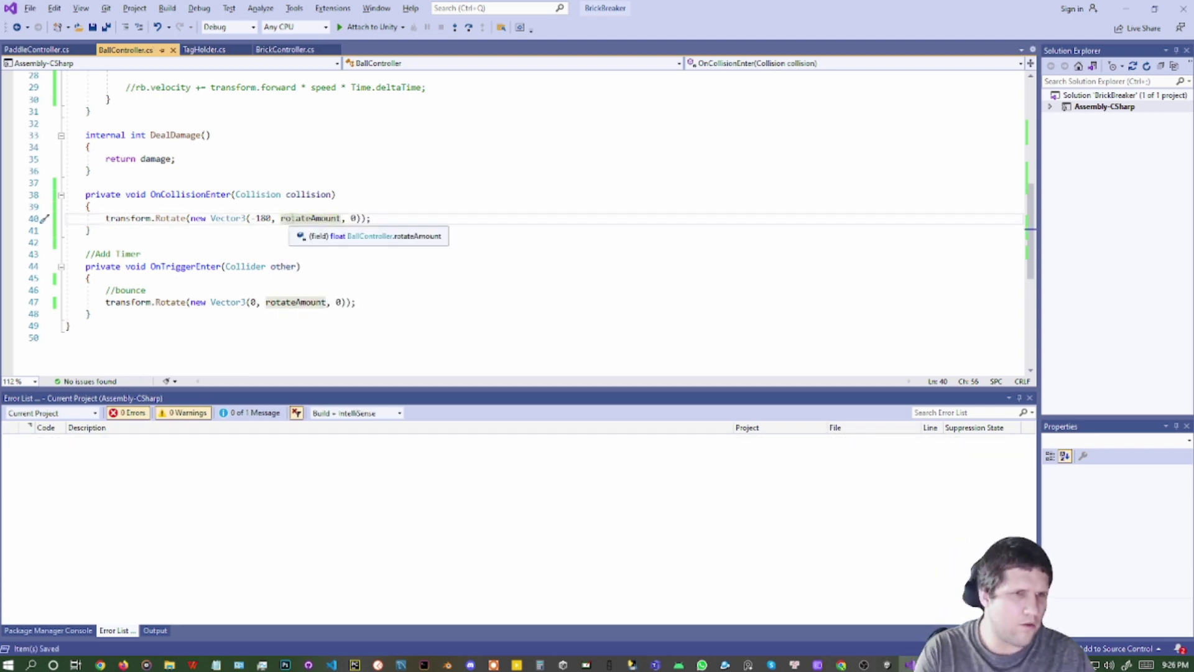
Switch to Unity, set the Ball's Rotate Amount to 45, run the game, launch the Ball to test its bounce, and stop the game
key("alt+Tab")
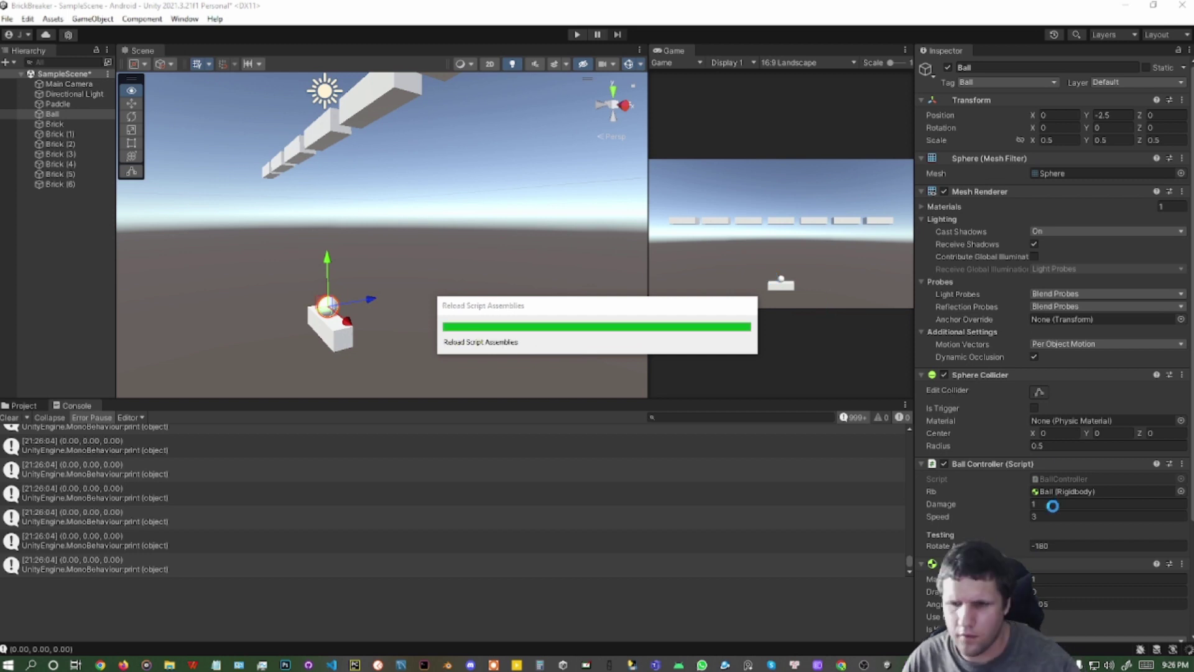
left_click(1057, 545)
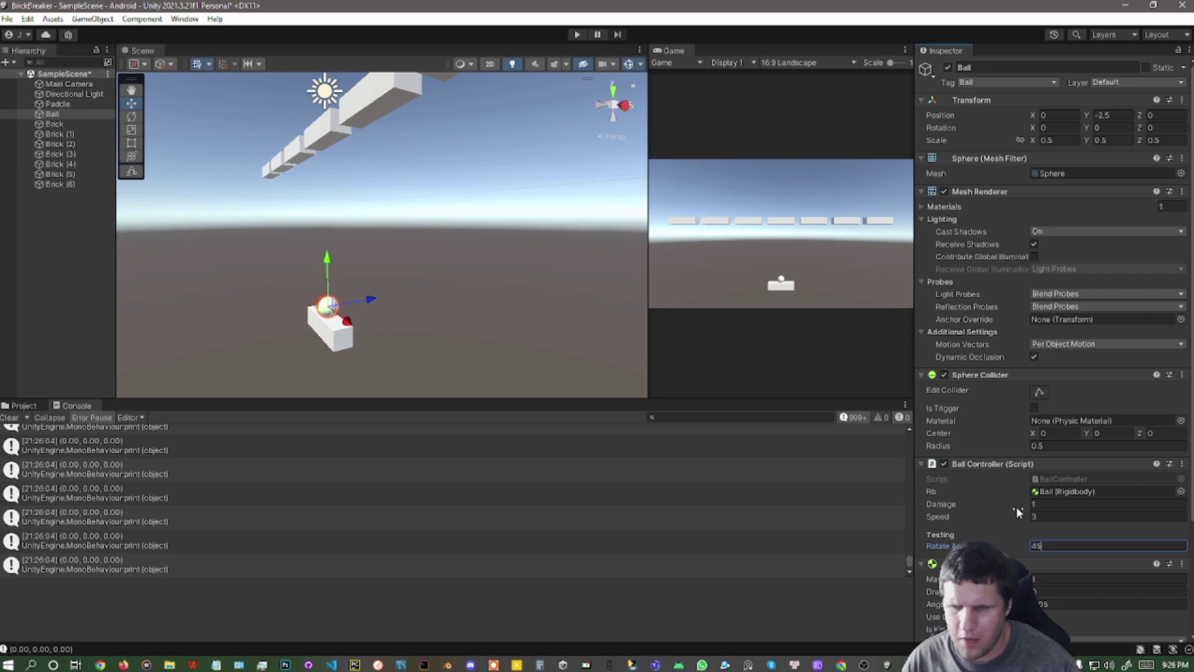
left_click(577, 34)
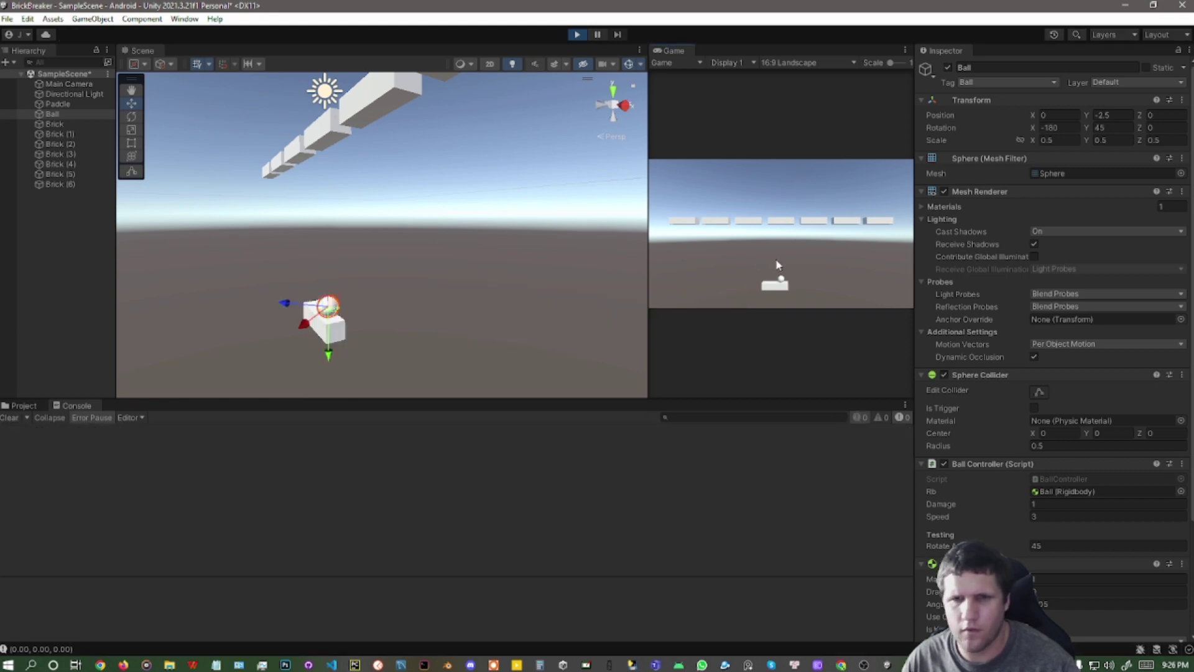
left_click(788, 263)
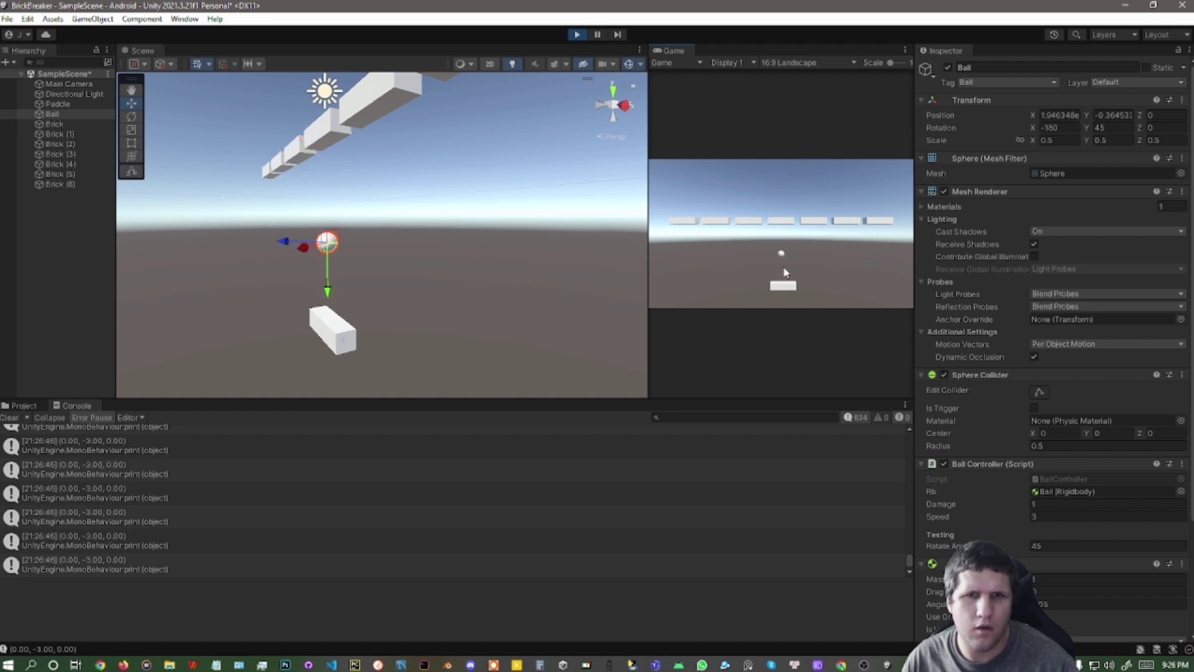
left_click(577, 34)
Switch to Visual Studio, change the OnCollisionEnter rotation vector to (-180, 0, rotateAmount), and save the script
key("alt+Tab")
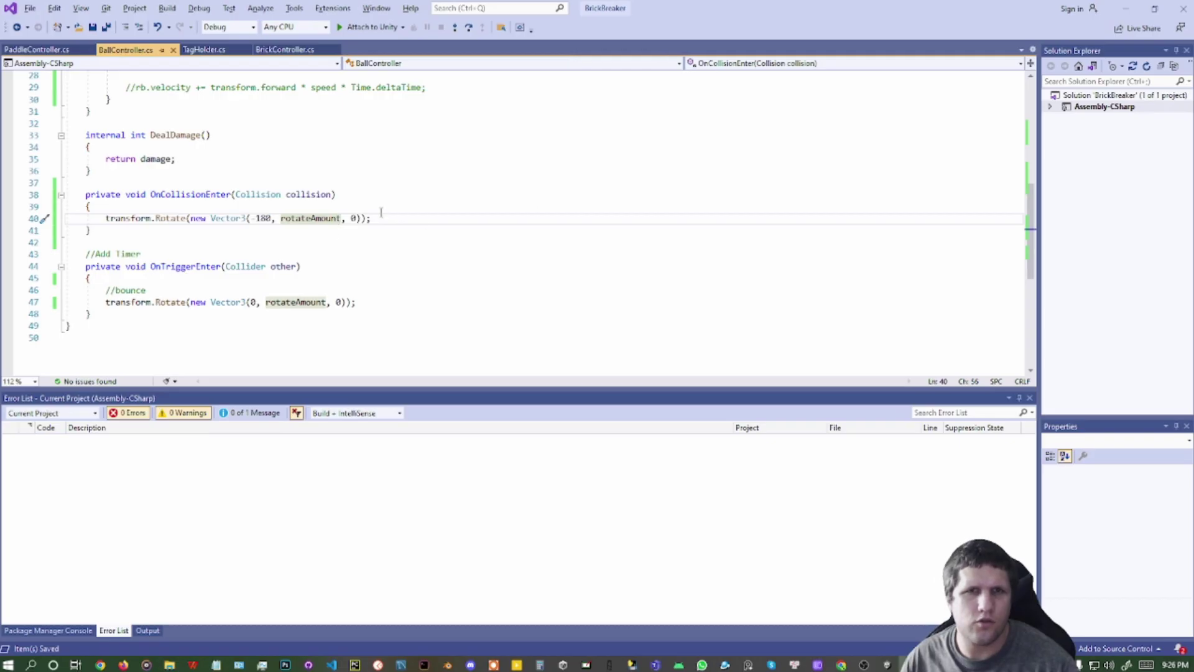
double_click(320, 222)
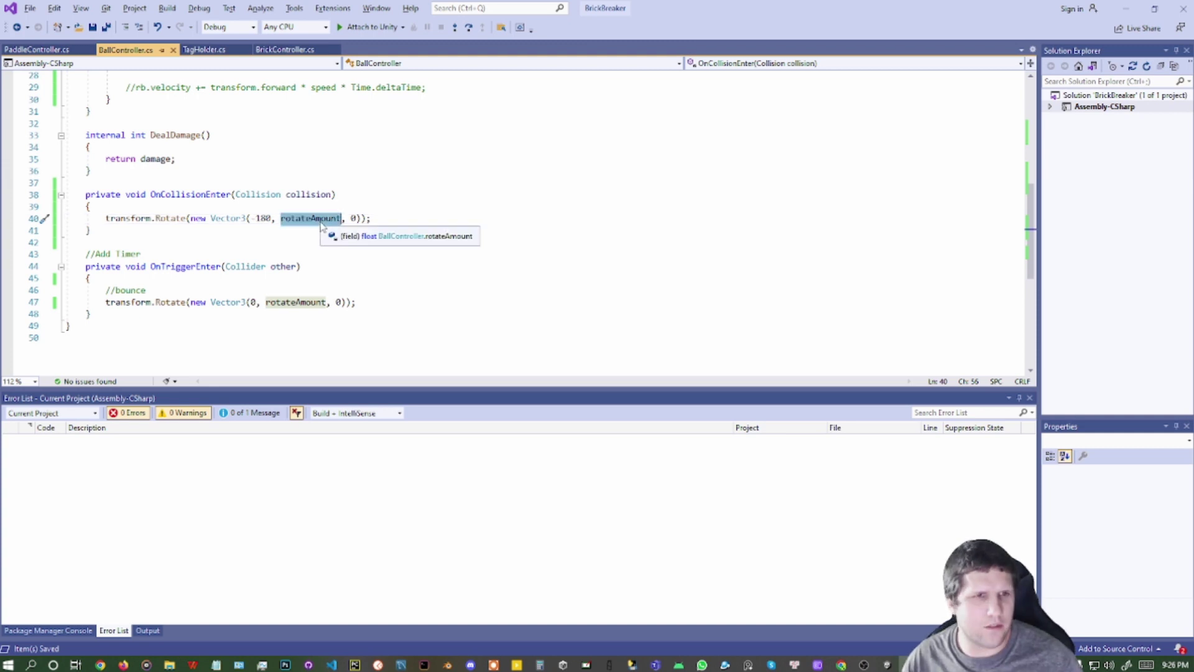
type("0")
type("r")
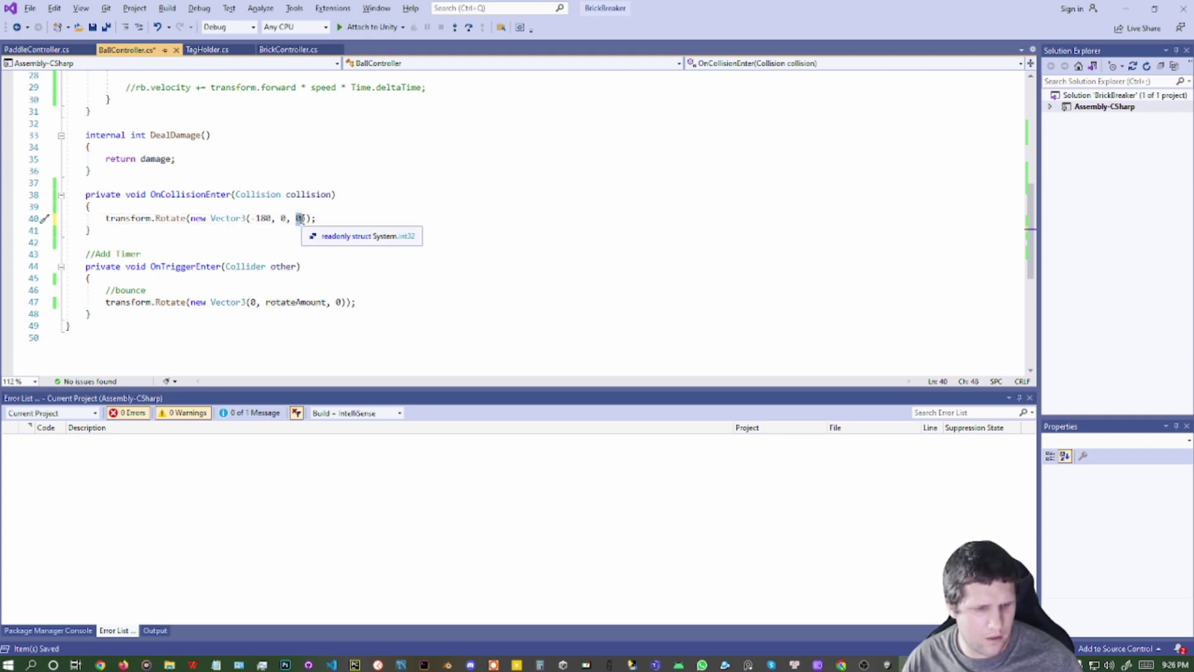
key("Tab")
key("ctrl+s")
Switch to Unity, run the game and launch the Ball, and set its X and Y positions to 0 to repeat the bounce
key("alt+Tab")
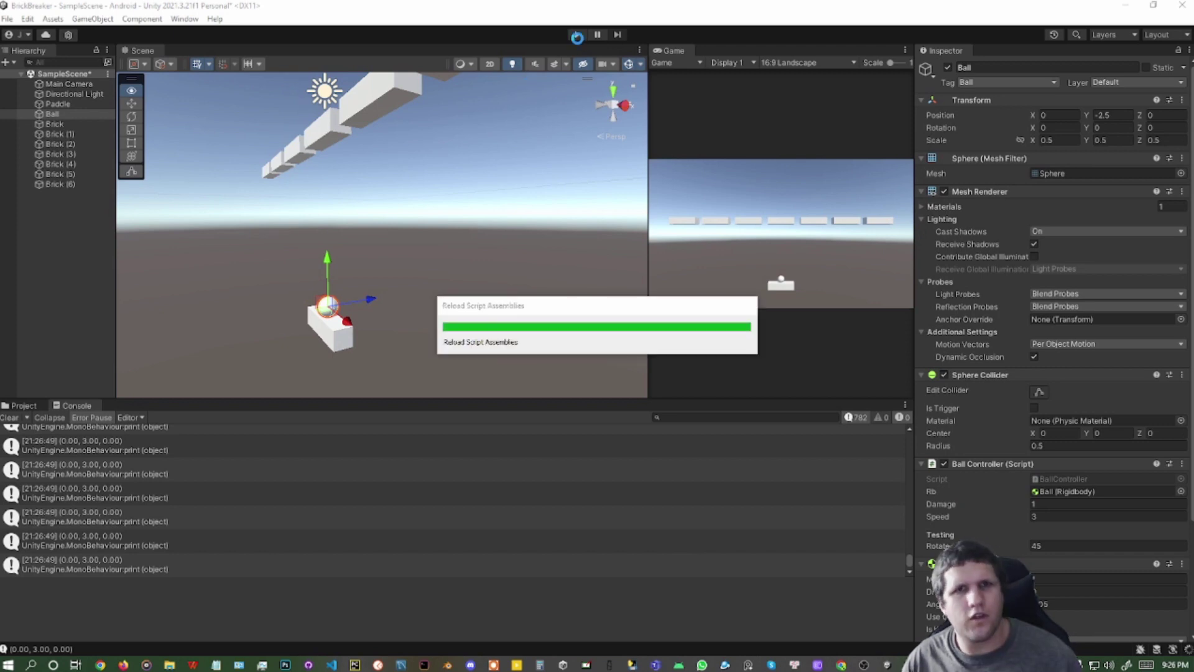
left_click(577, 35)
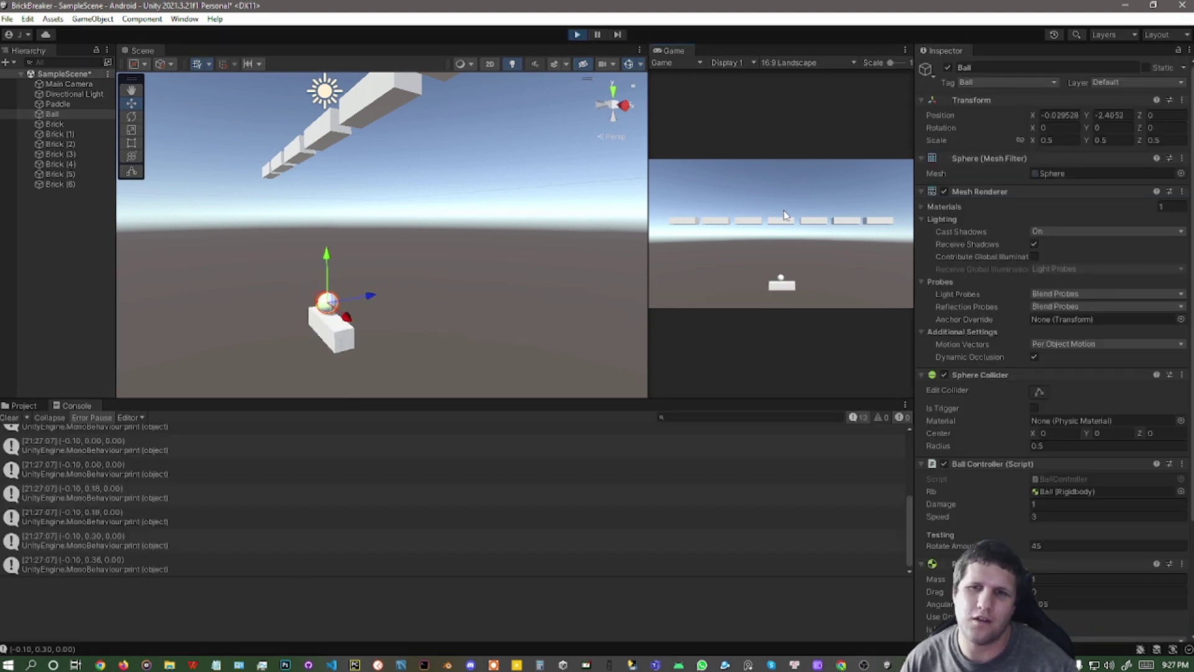
left_click(785, 219)
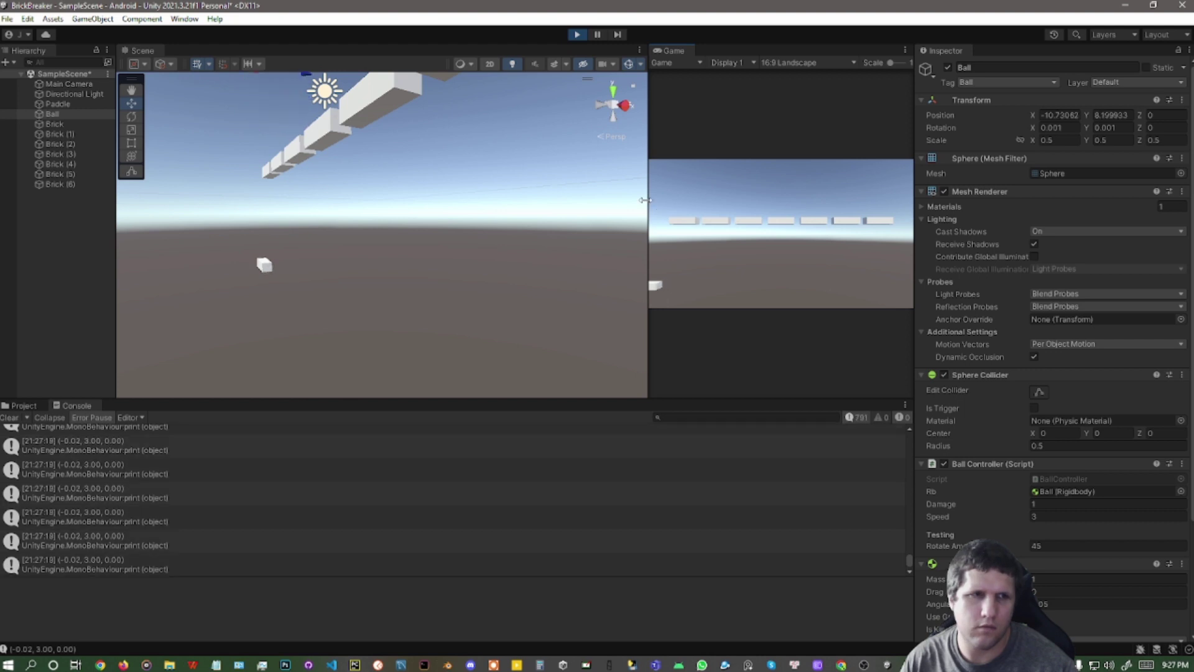
left_click(1054, 114)
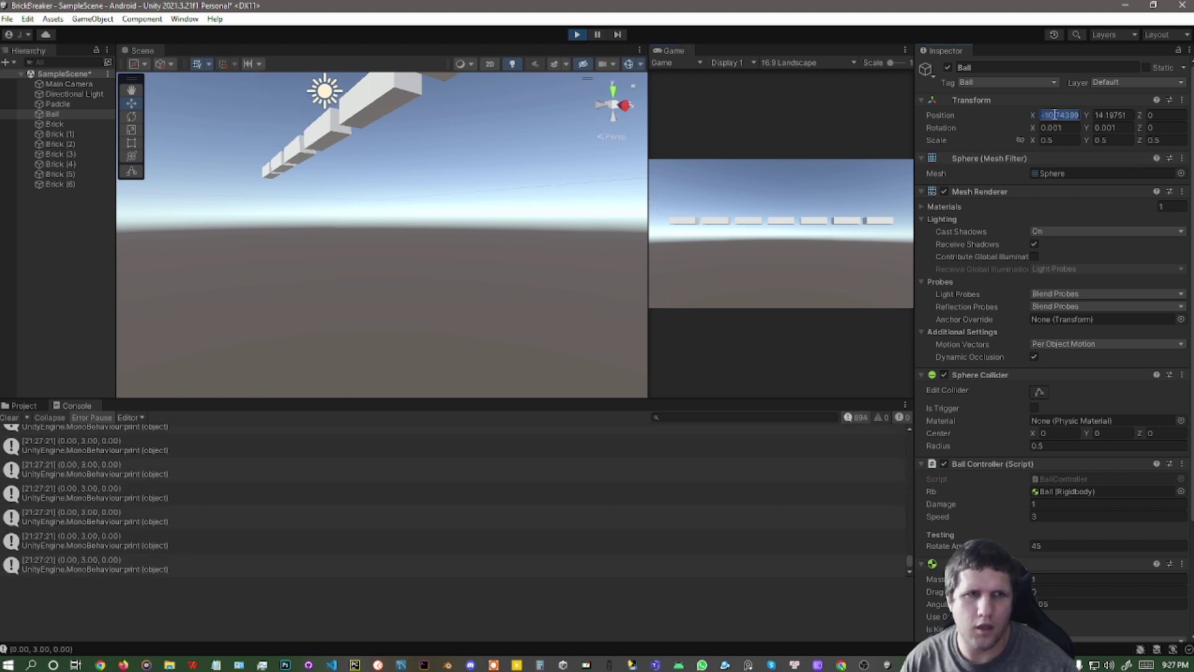
type("00")
key("Return")
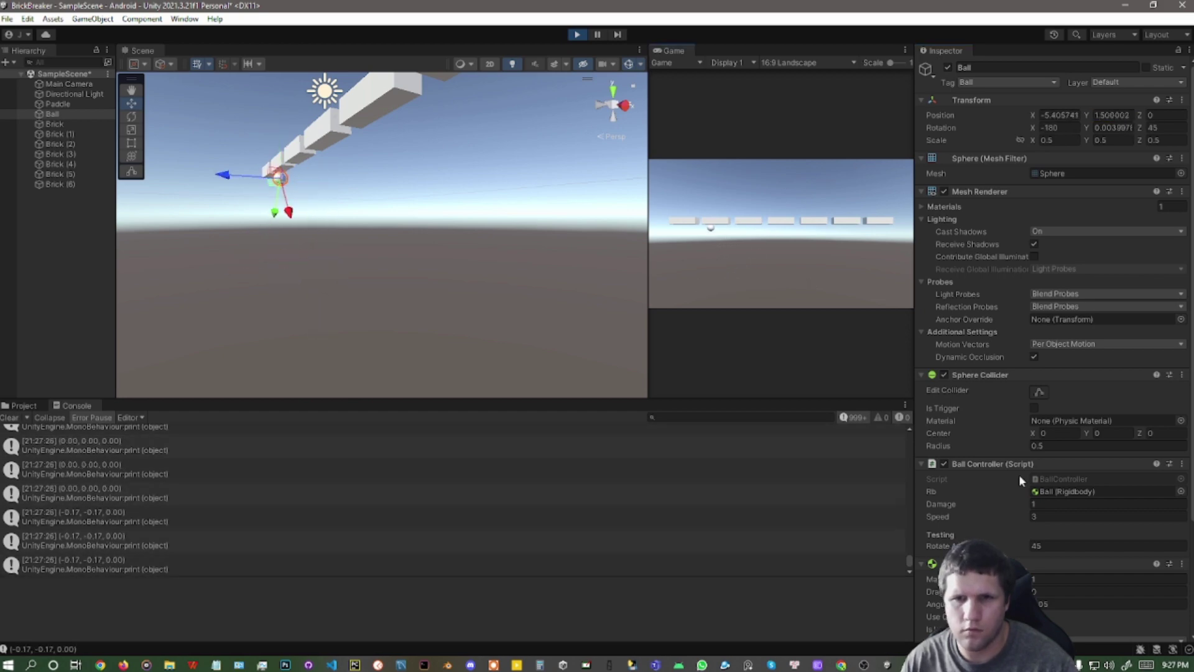
Set the running Ball's Rotate Amount to -45, reset its X and Y positions to 0 to test the bounce, and stop the game
left_click(1055, 546)
type("-")
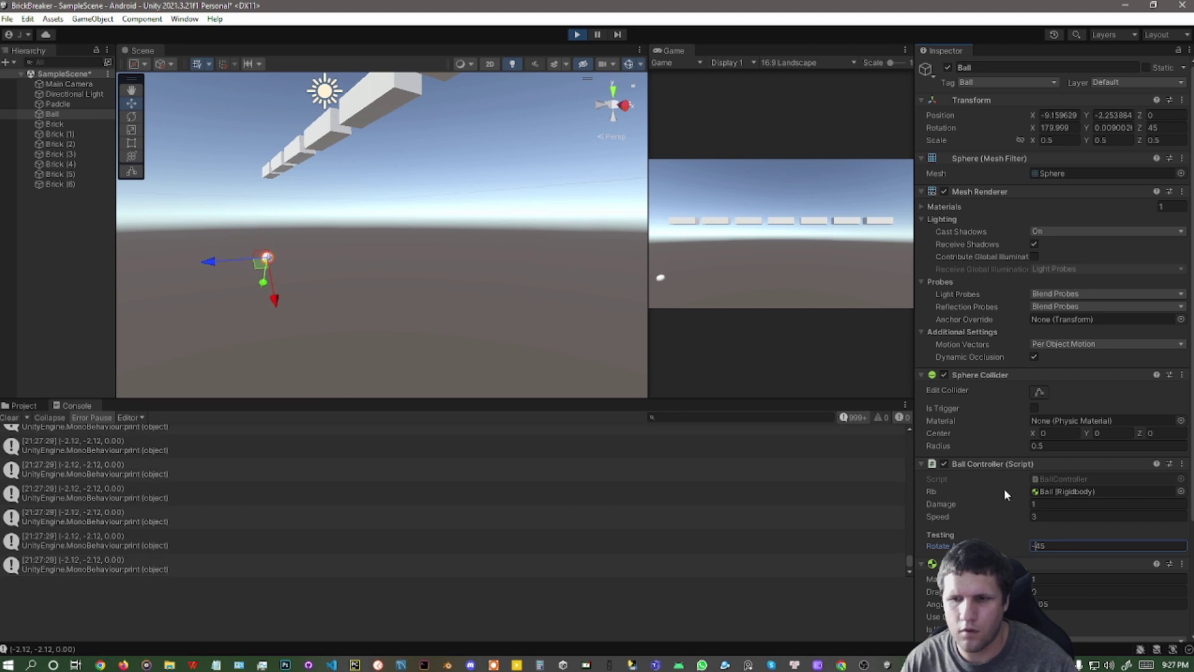
left_click(1063, 115)
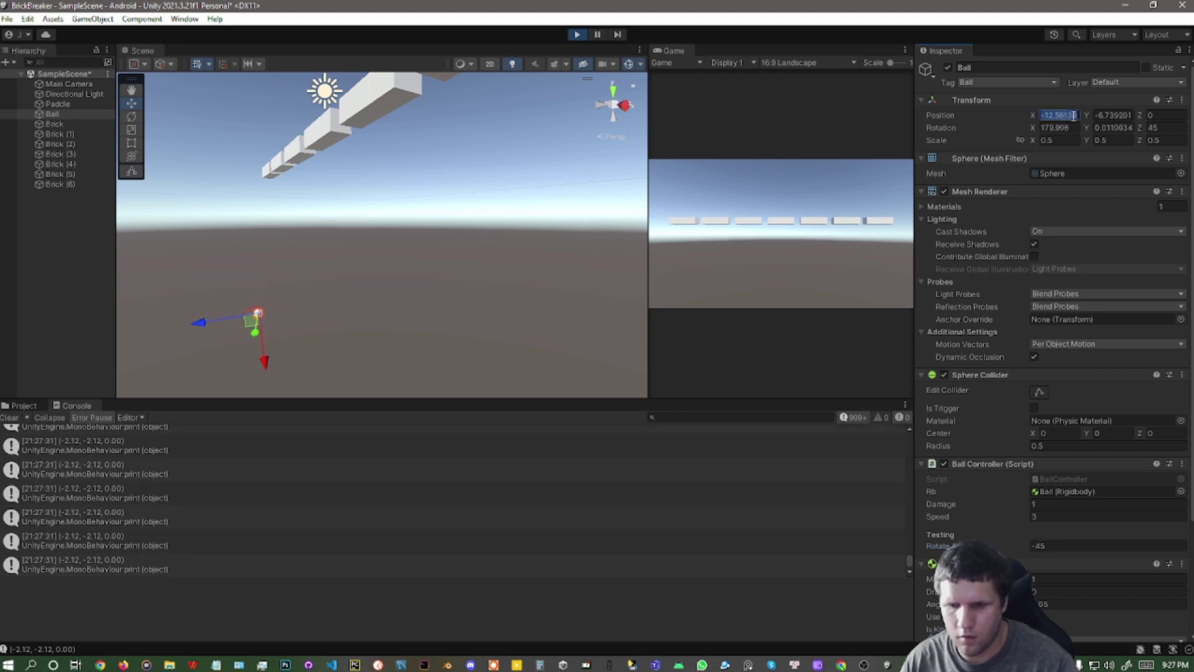
type("0")
left_click(1107, 117)
type("0")
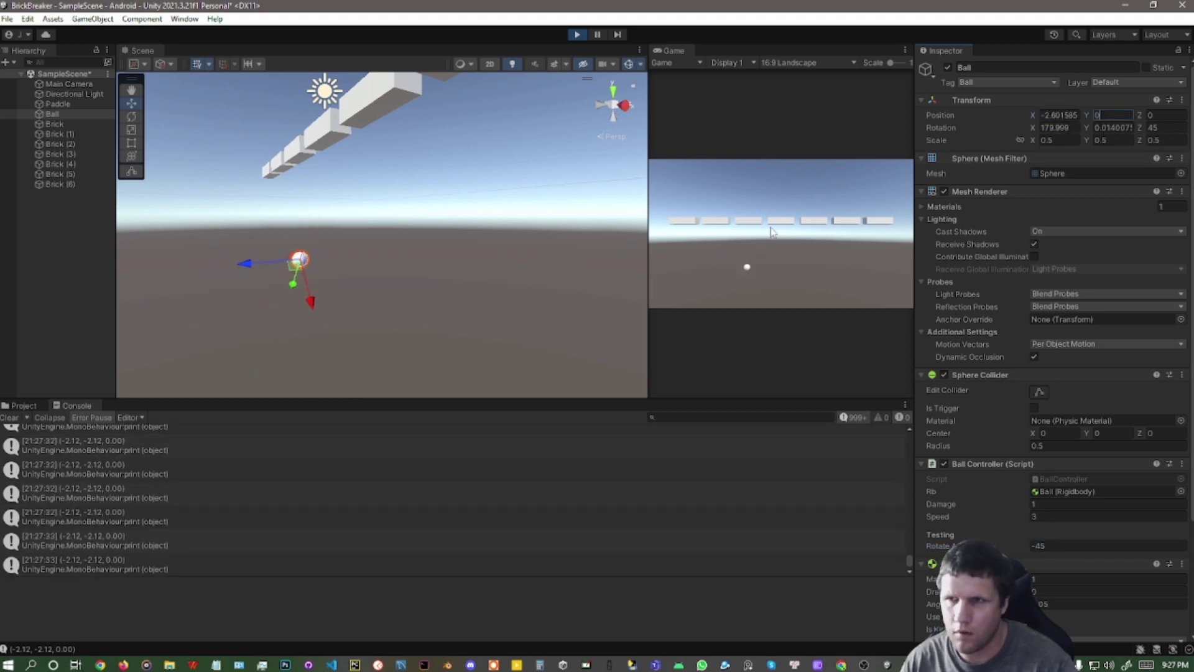
key("Return")
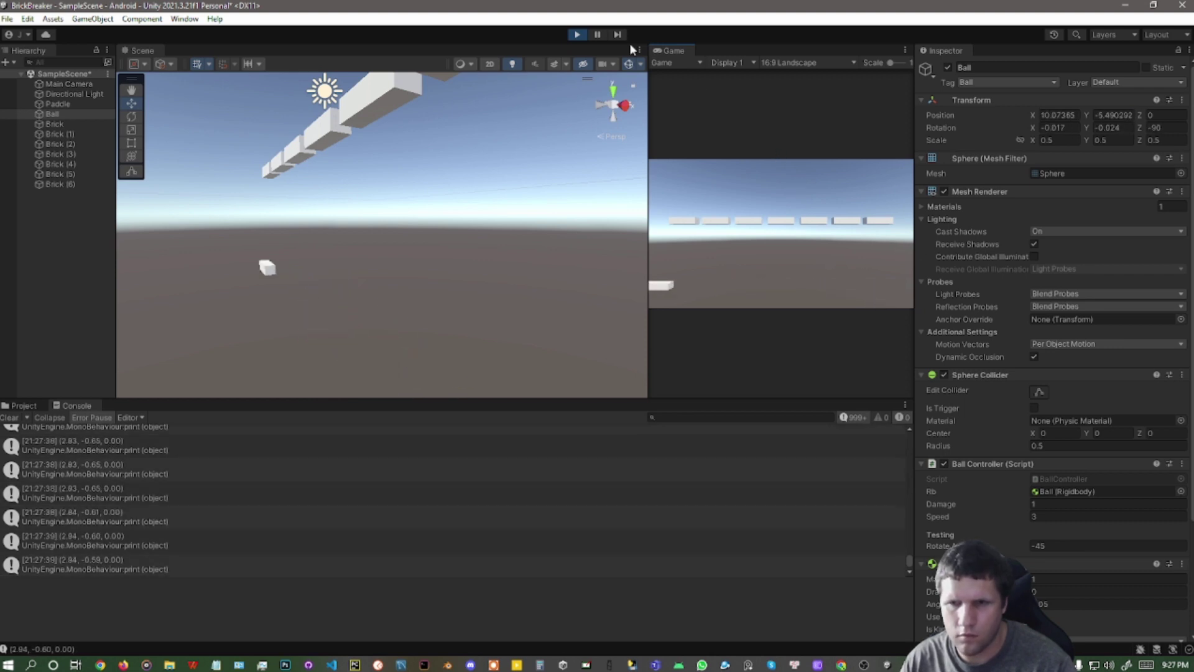
left_click(577, 36)
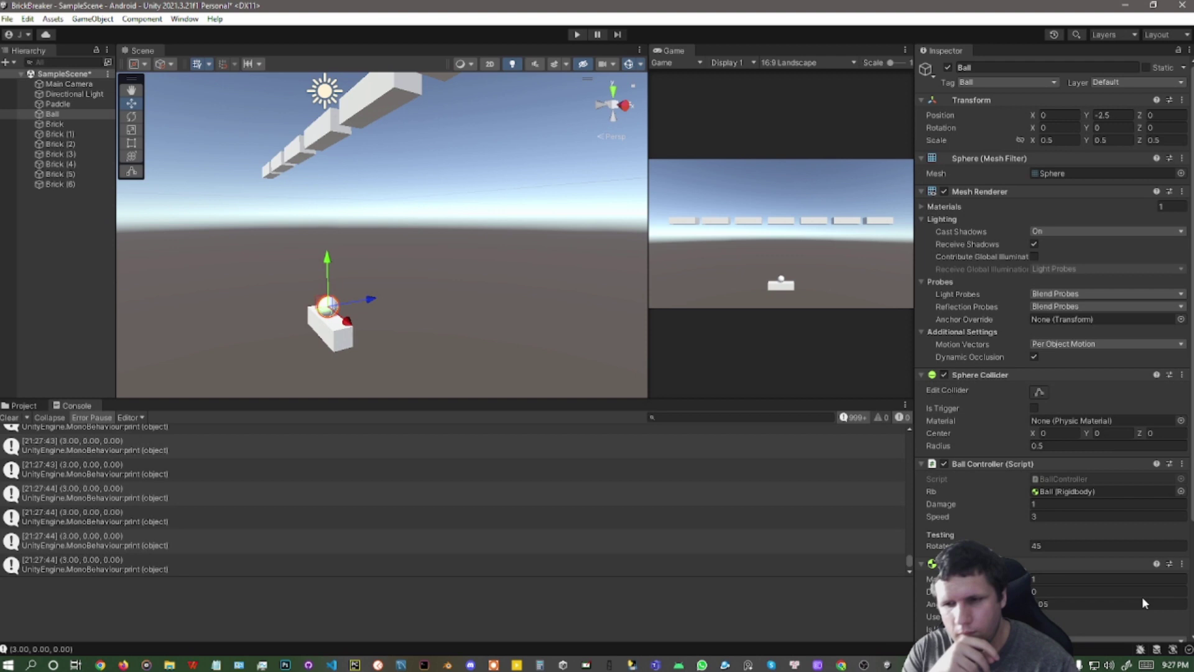
Set the Ball's Rotate Amount to 180 and run the game to test the bounce
left_click(1057, 545)
type("180")
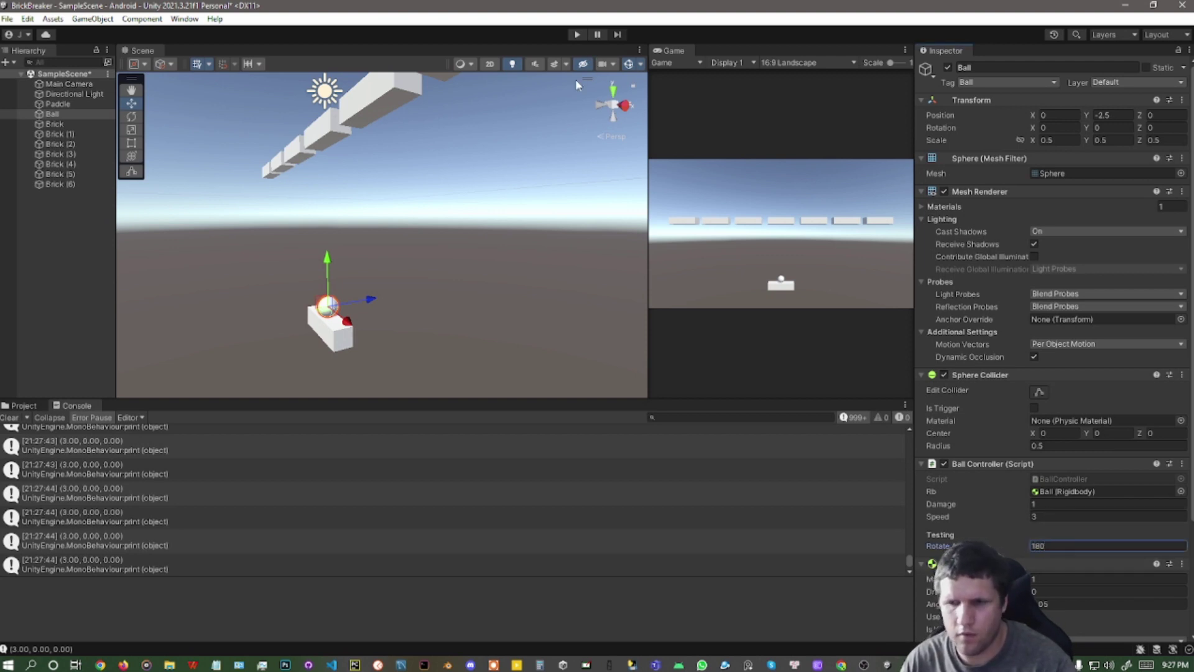
left_click(577, 35)
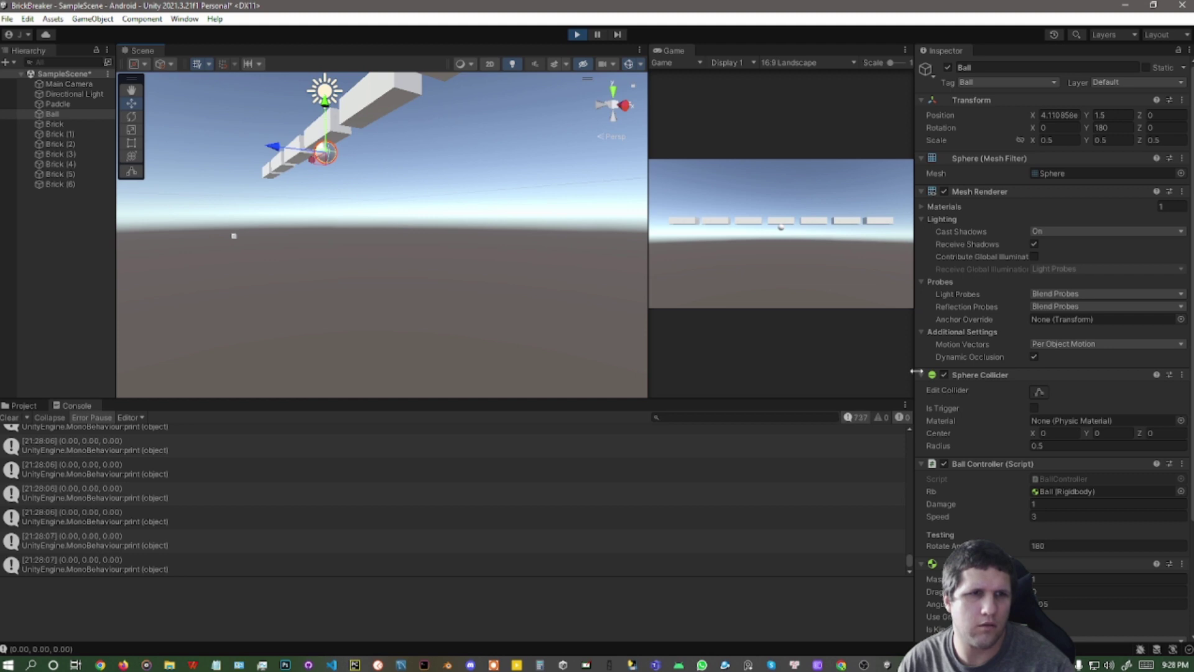
Test the running Ball's bounce with Rotate Amount values of 90 and 45, and stop the game
type("90")
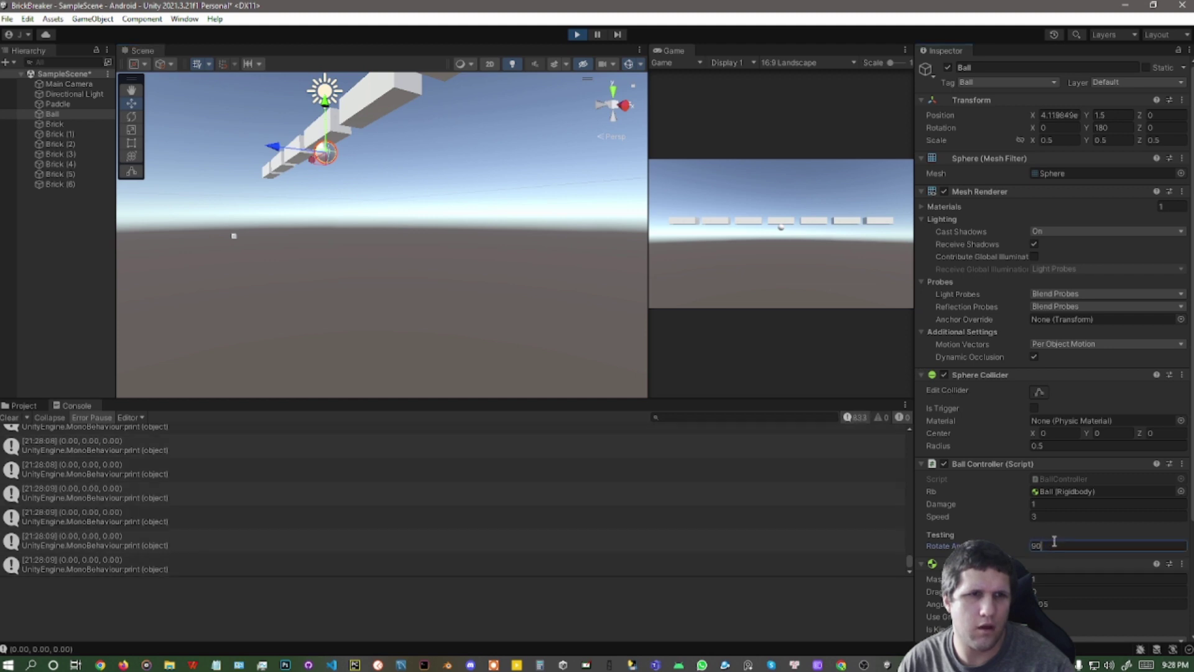
key("Return")
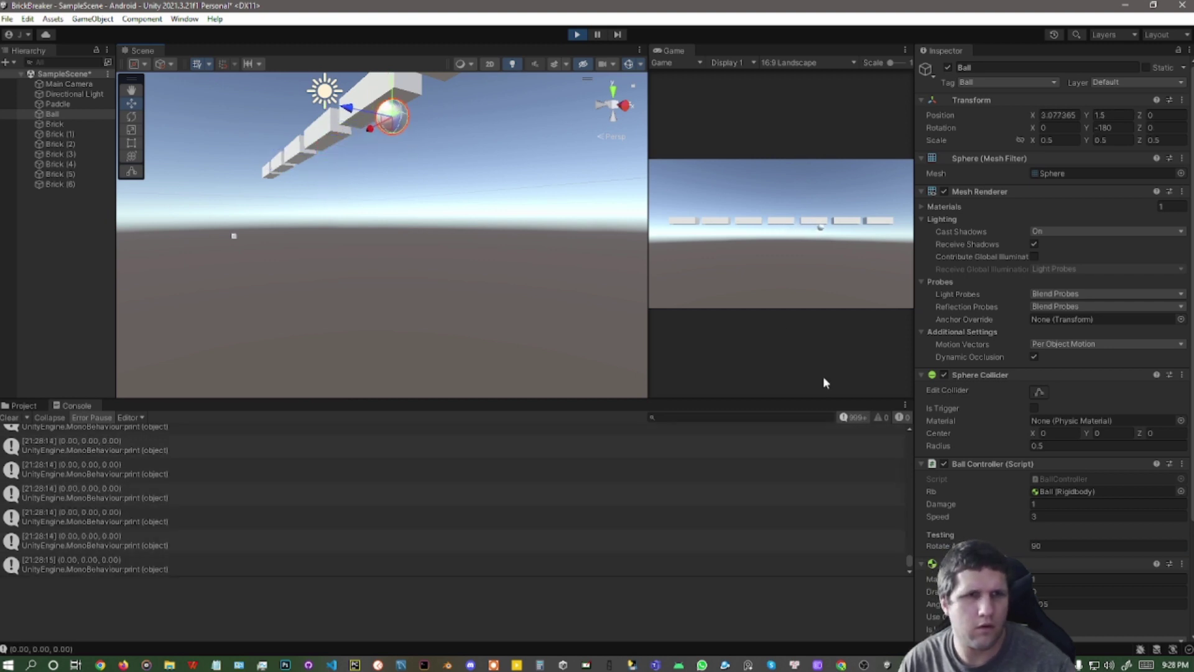
left_click(1045, 543)
type("45")
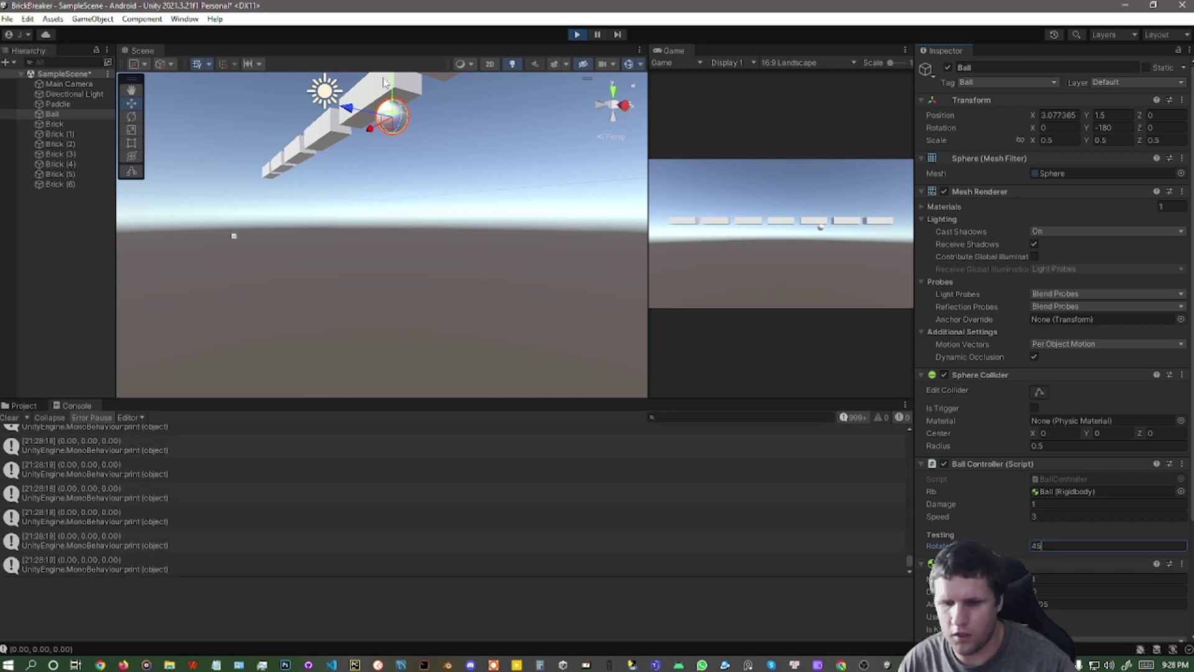
key("Return")
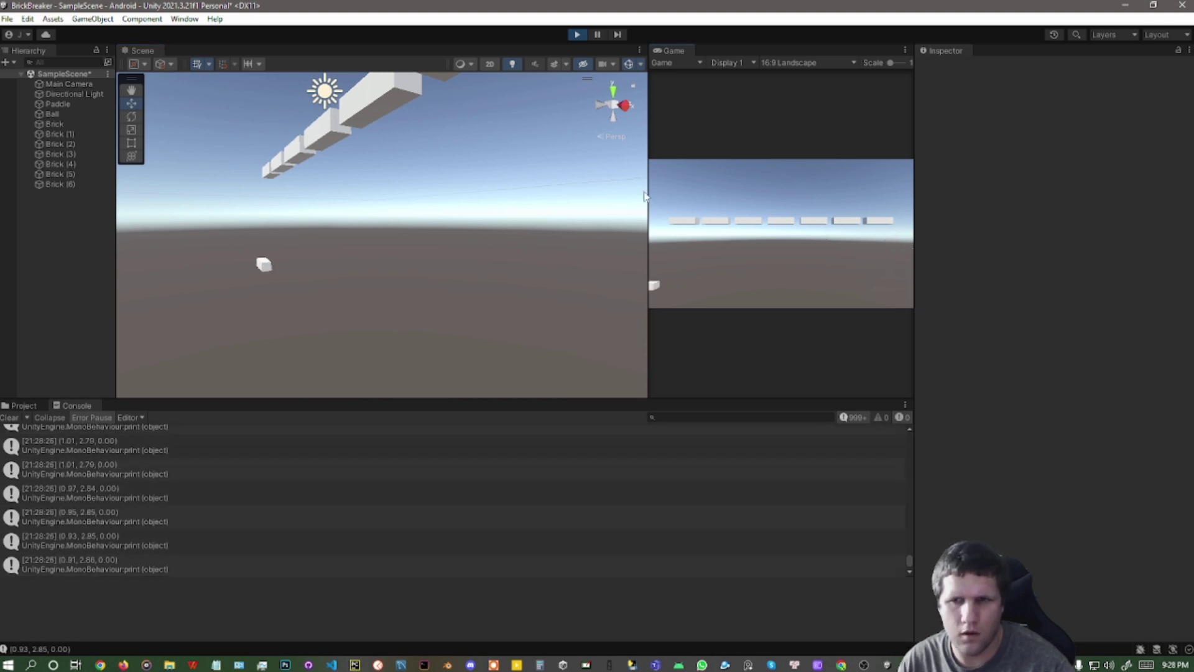
left_click(575, 34)
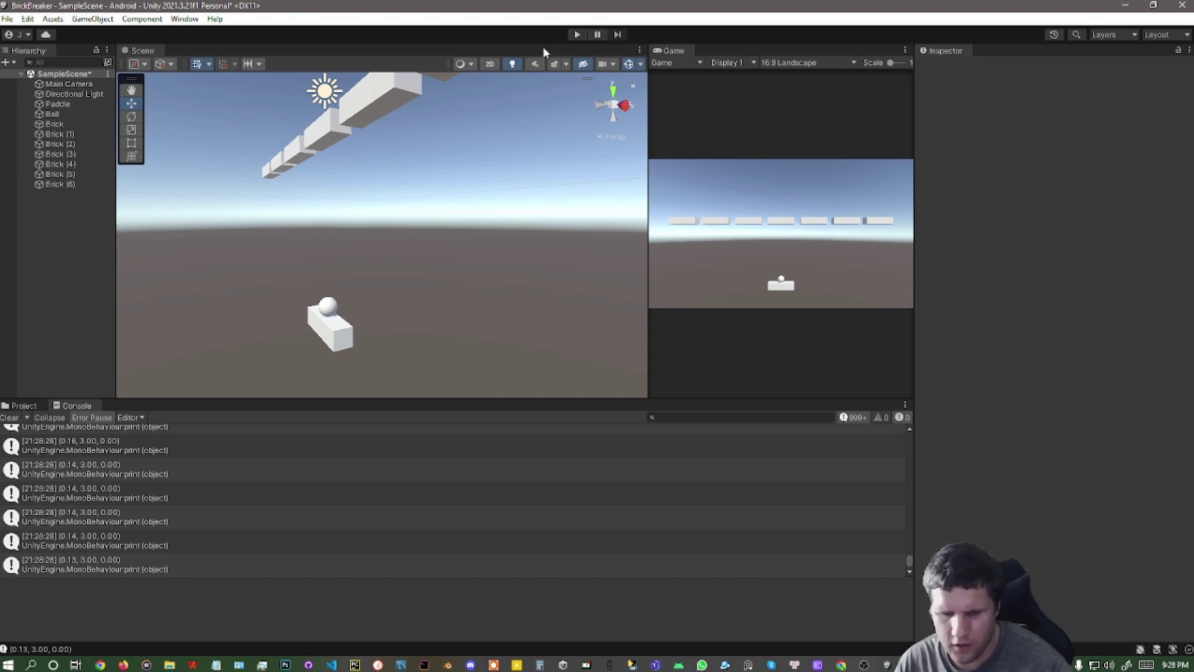
In Visual Studio, add rb.velocity = Vector3.zero; before the rotation line in BallController's OnCollisionEnter method and save the script
key("alt+Tab")
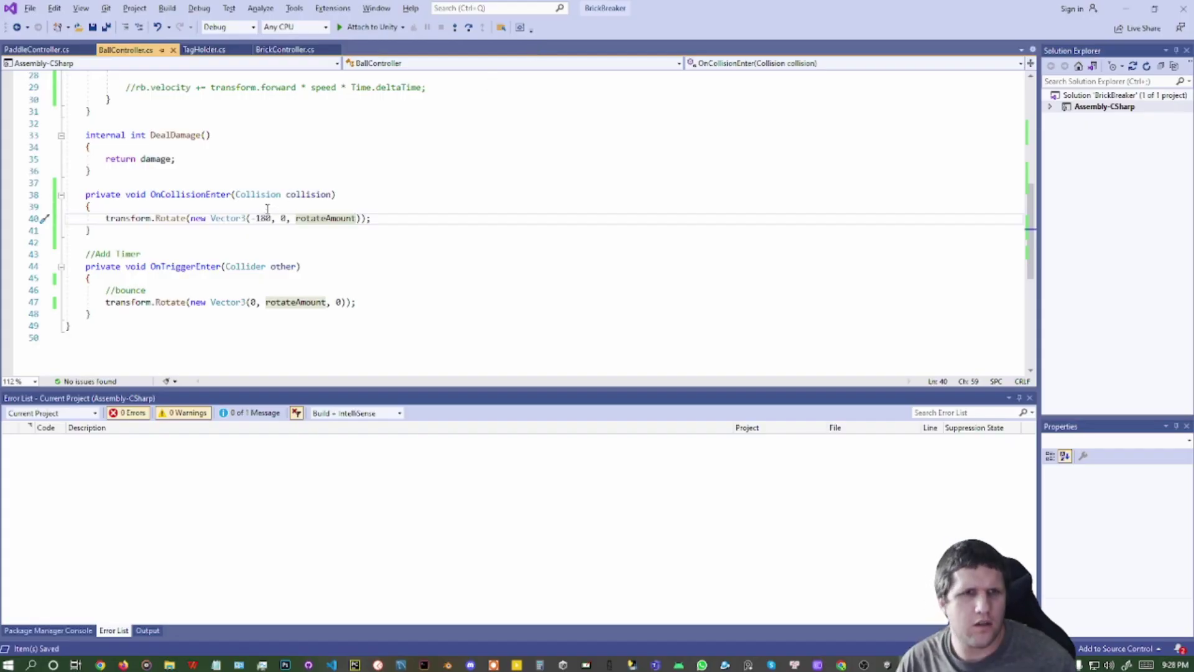
left_click(267, 208)
key("Return")
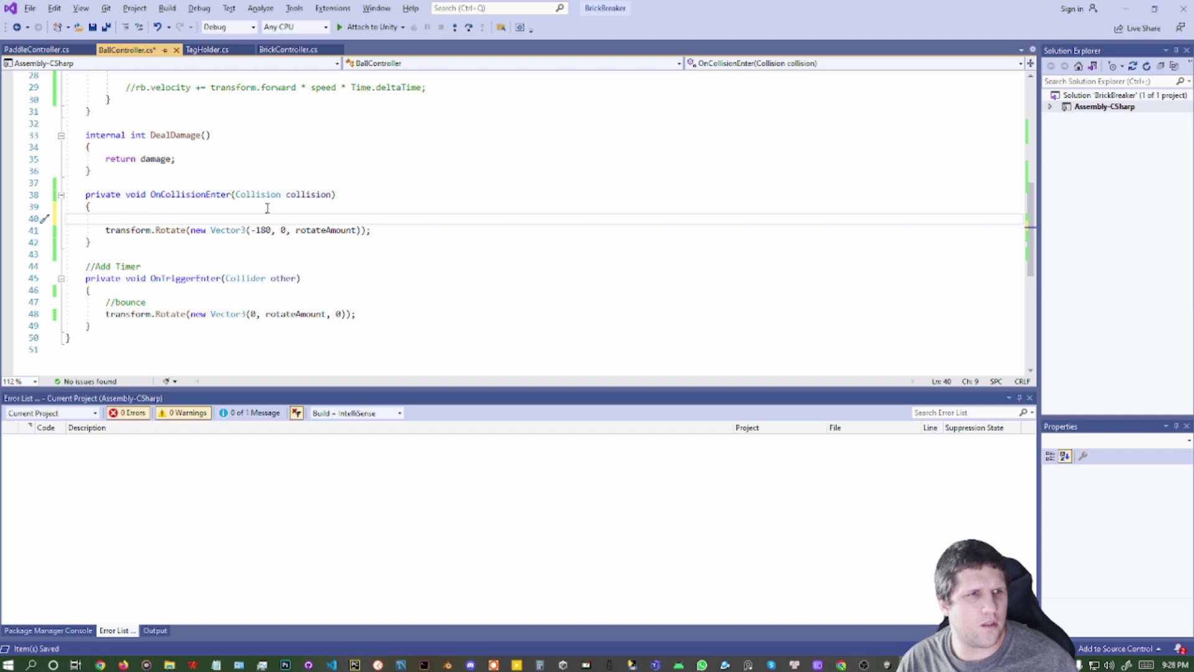
scroll(267, 208, "up", 4)
type("r")
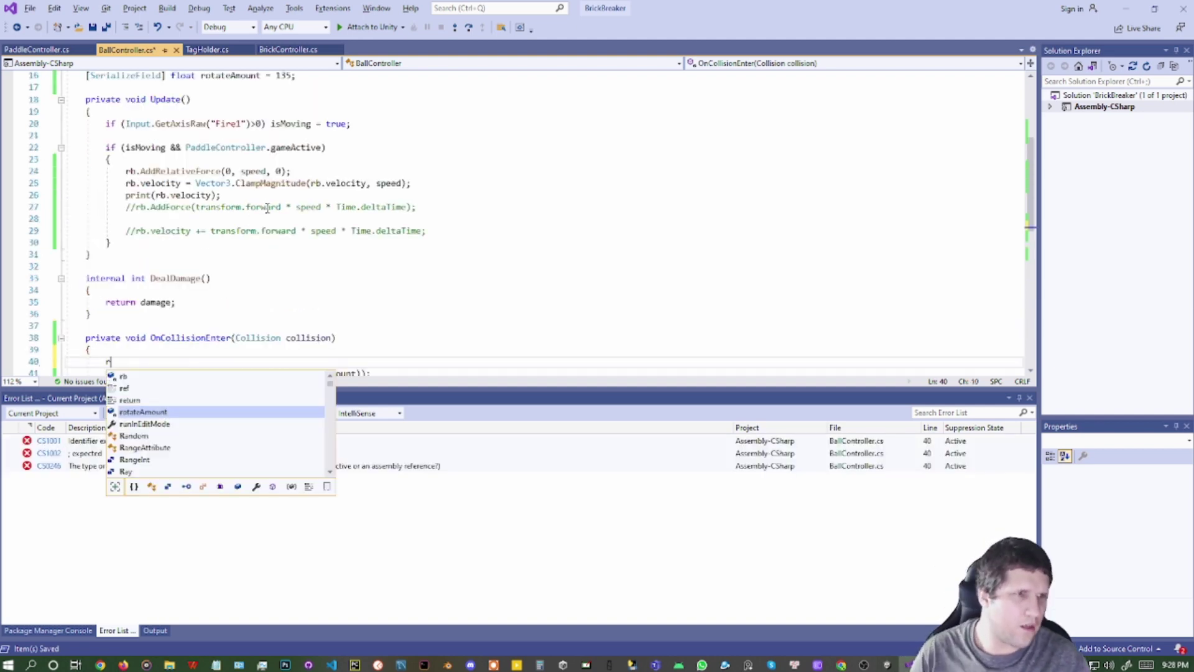
type("b")
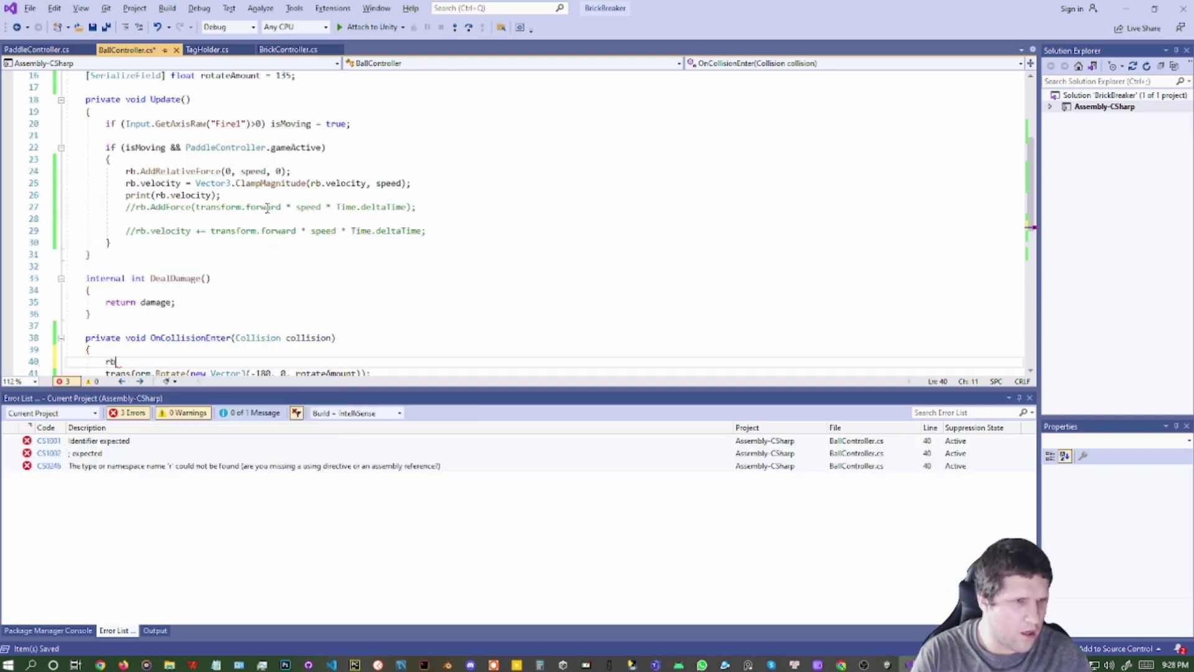
type(".ve")
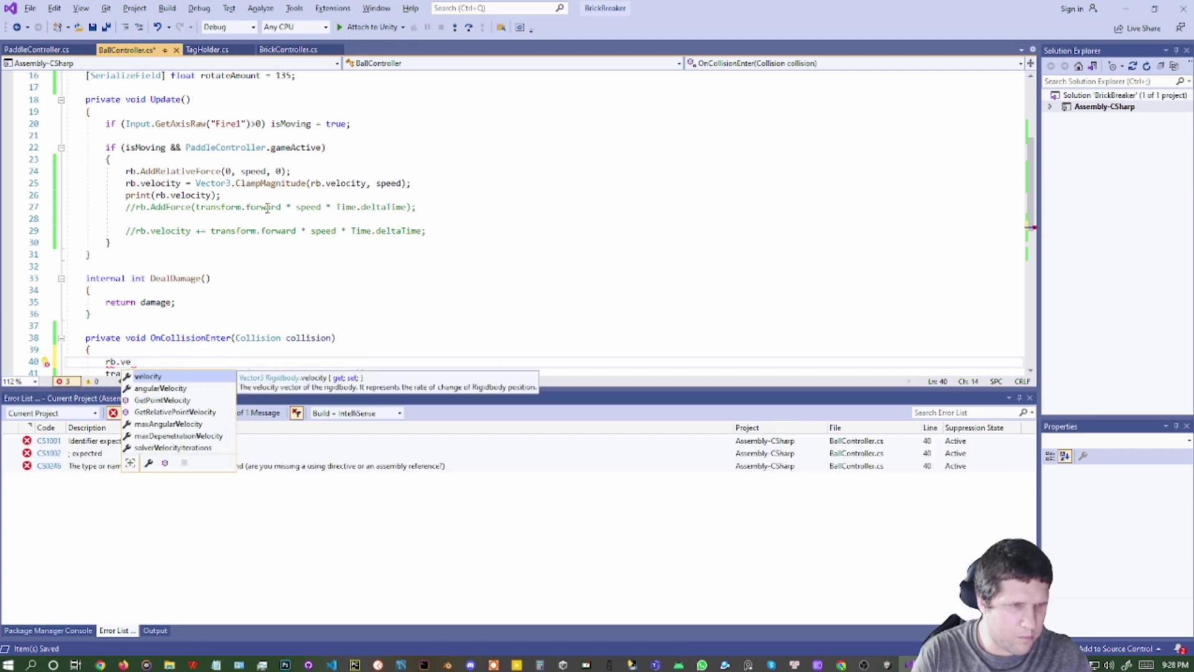
key("Tab")
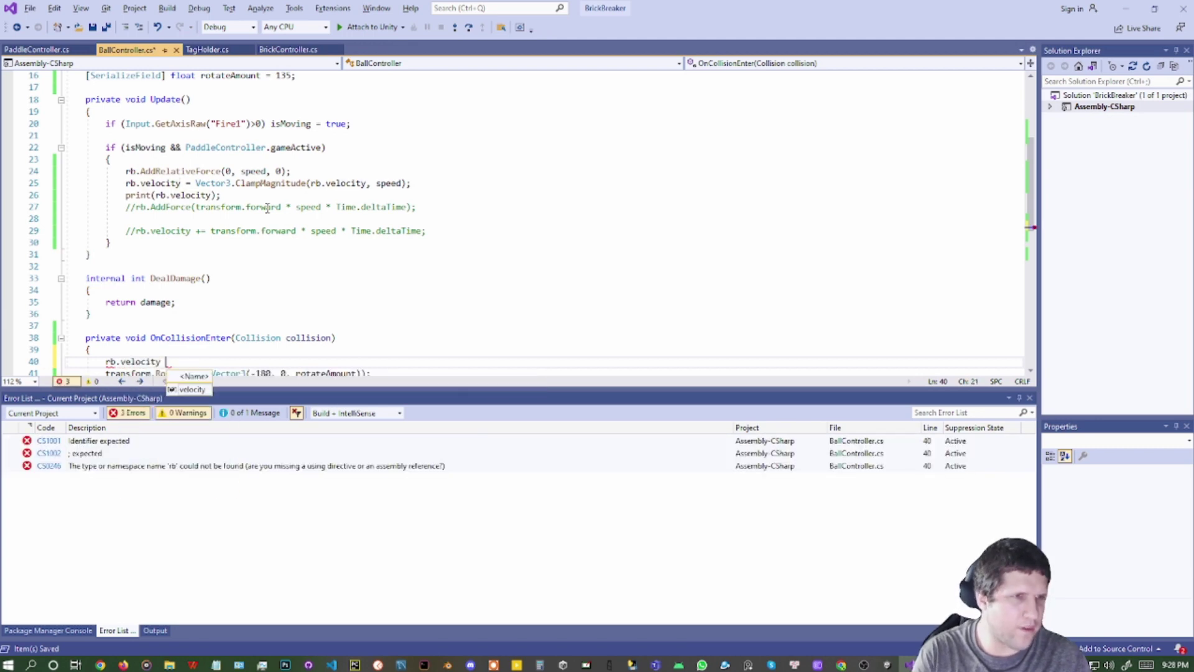
type("=")
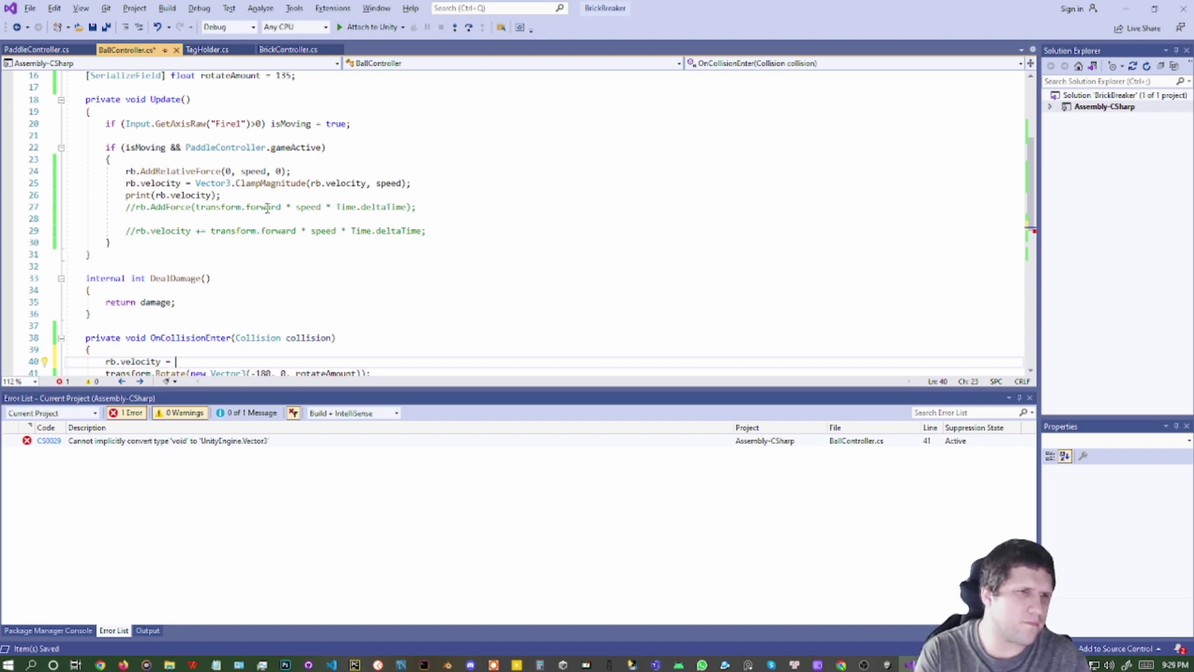
type("Vector3")
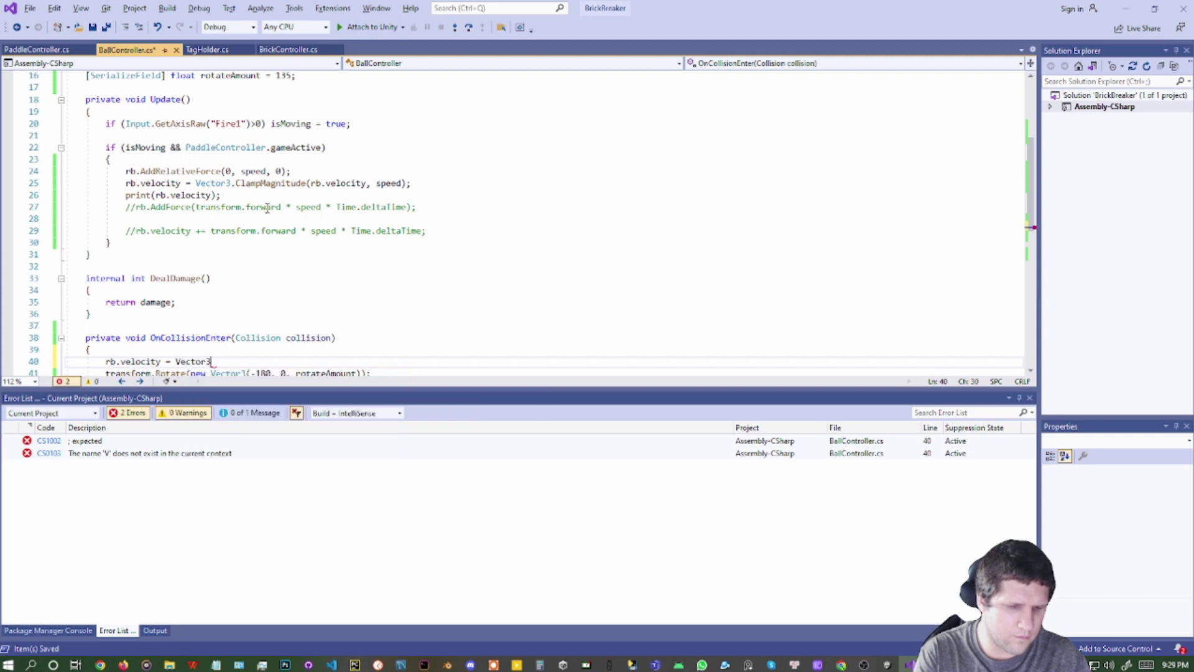
type(".zero;")
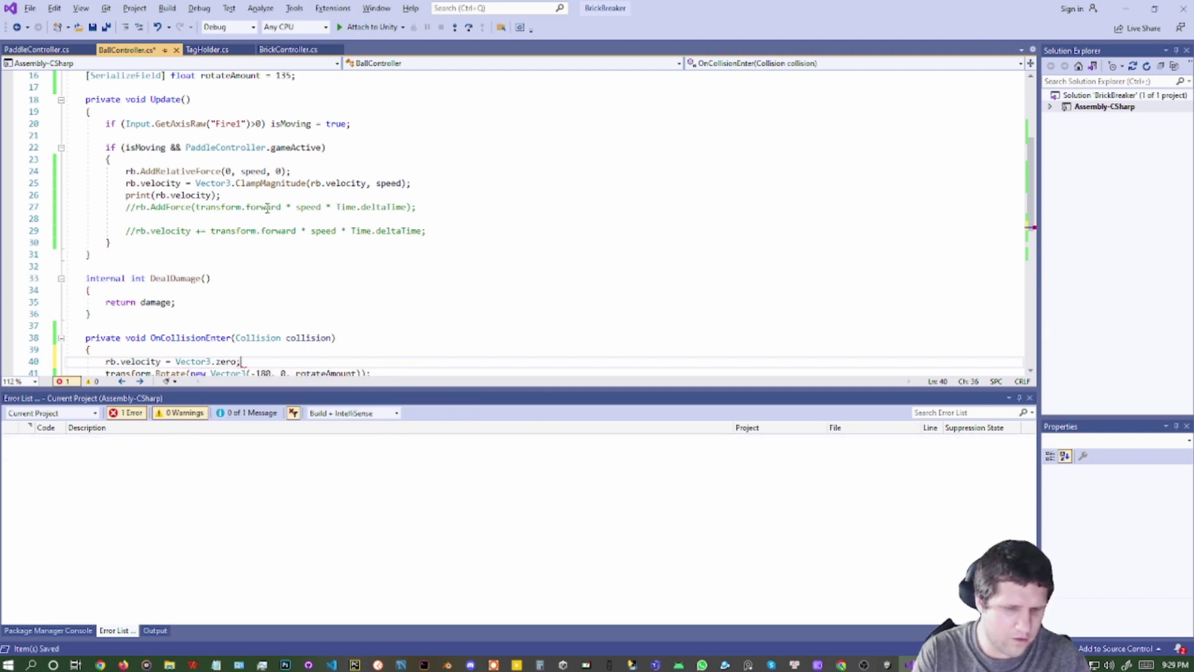
key("ctrl+s")
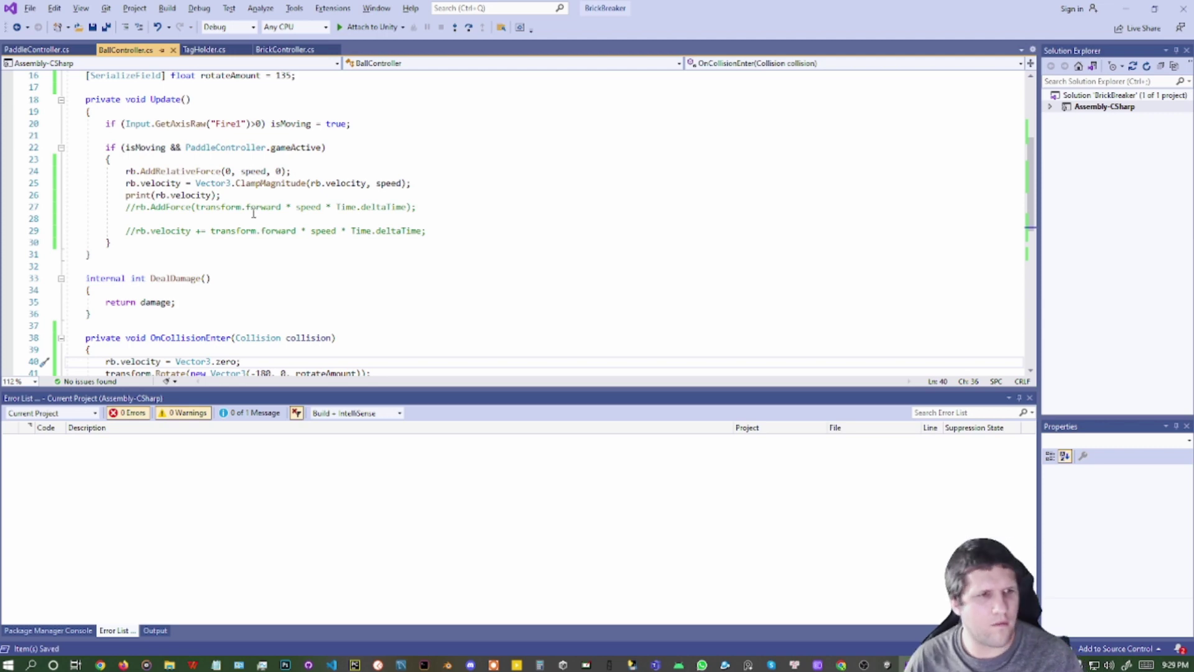
double_click(210, 173)
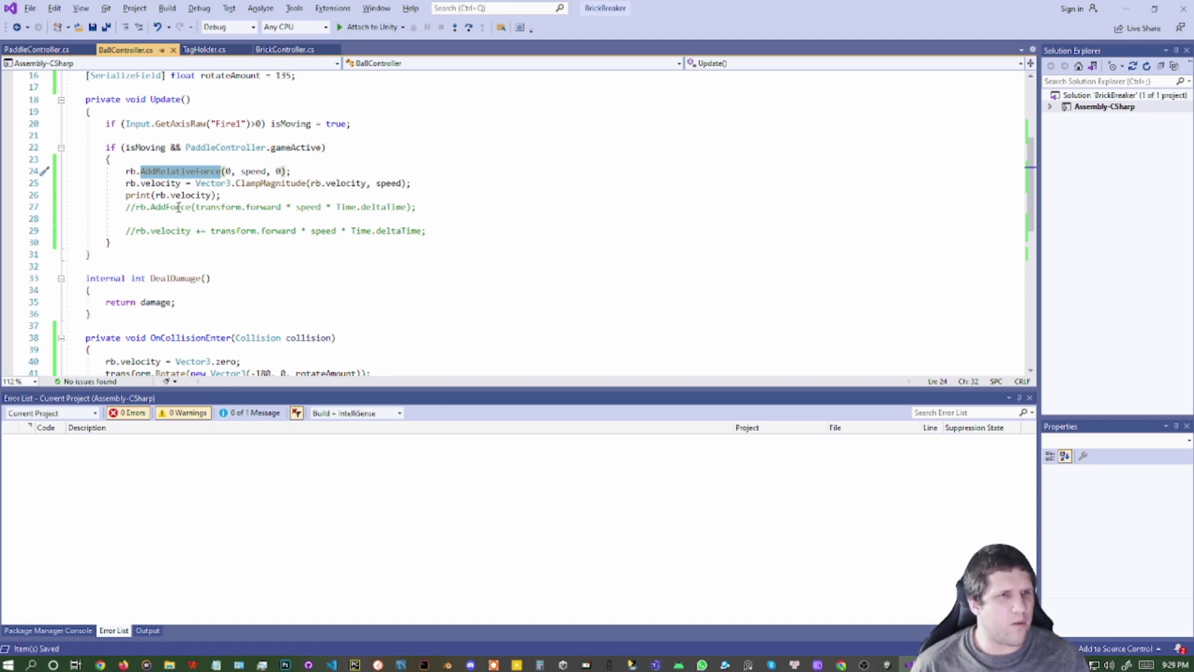
left_click_drag(225, 172, 279, 168)
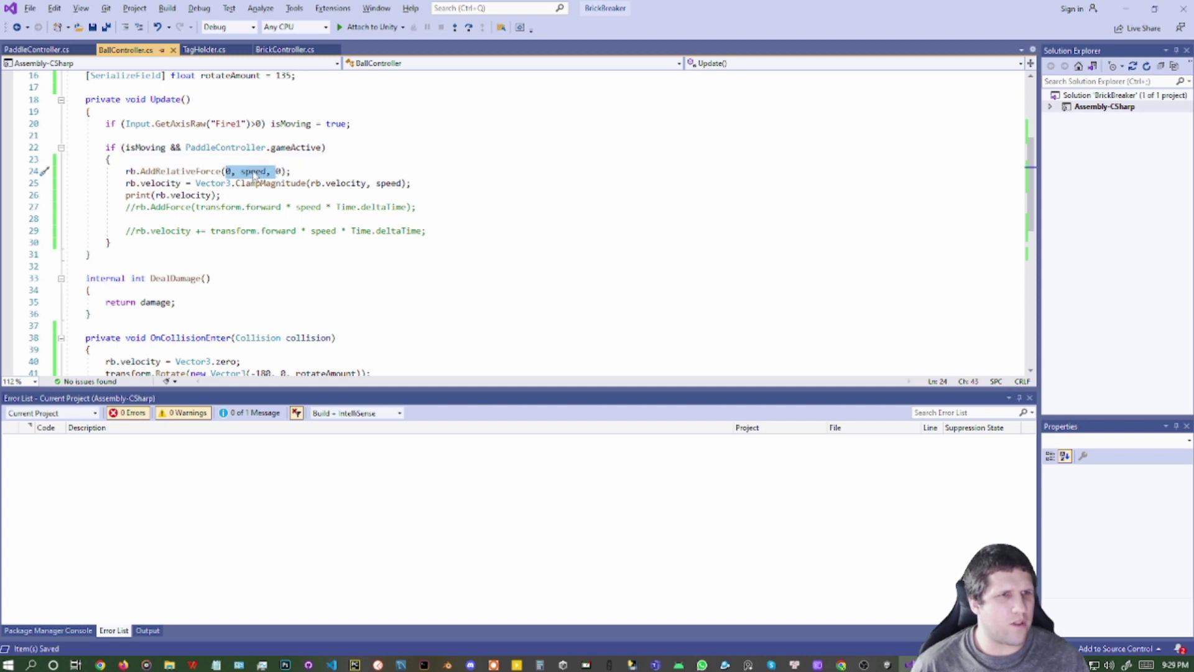
left_click(254, 172)
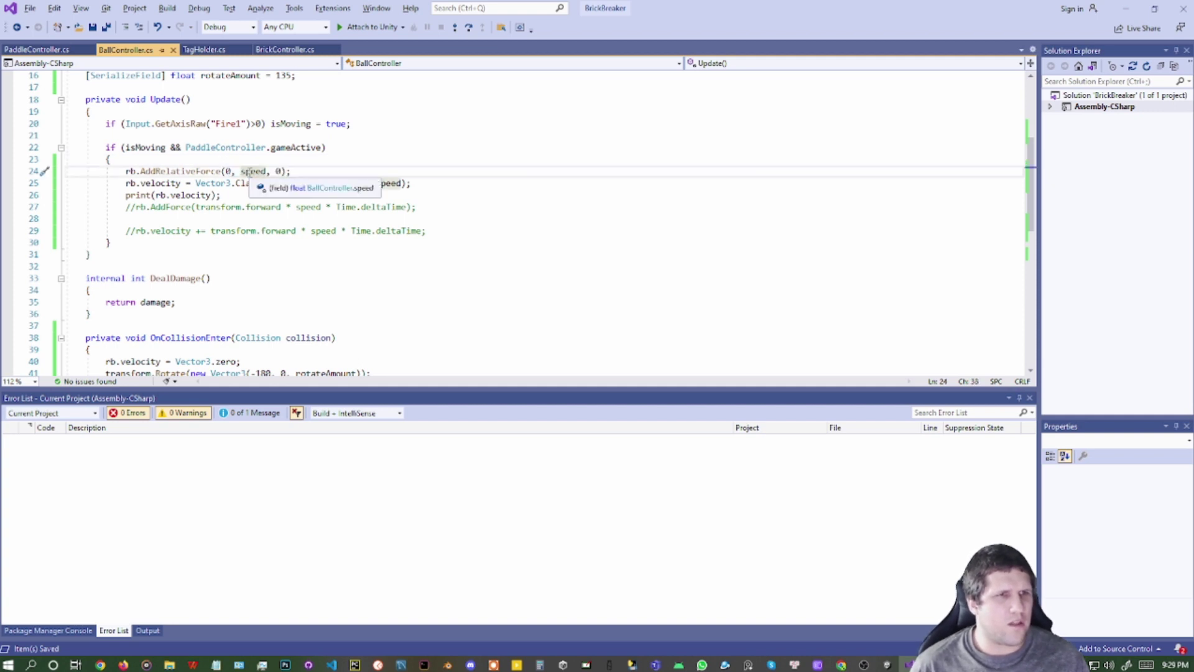
left_click(226, 164)
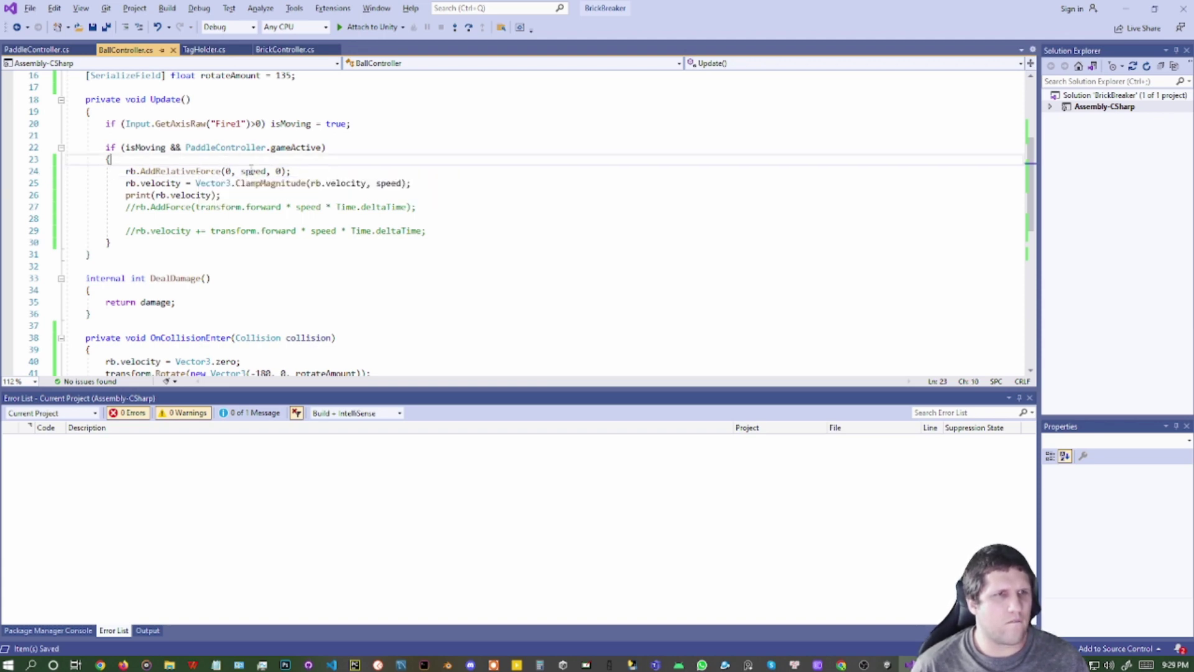
Switch to Unity, run the game, launch the Ball to test its collision with the bricks, and stop the game
key("alt+Tab")
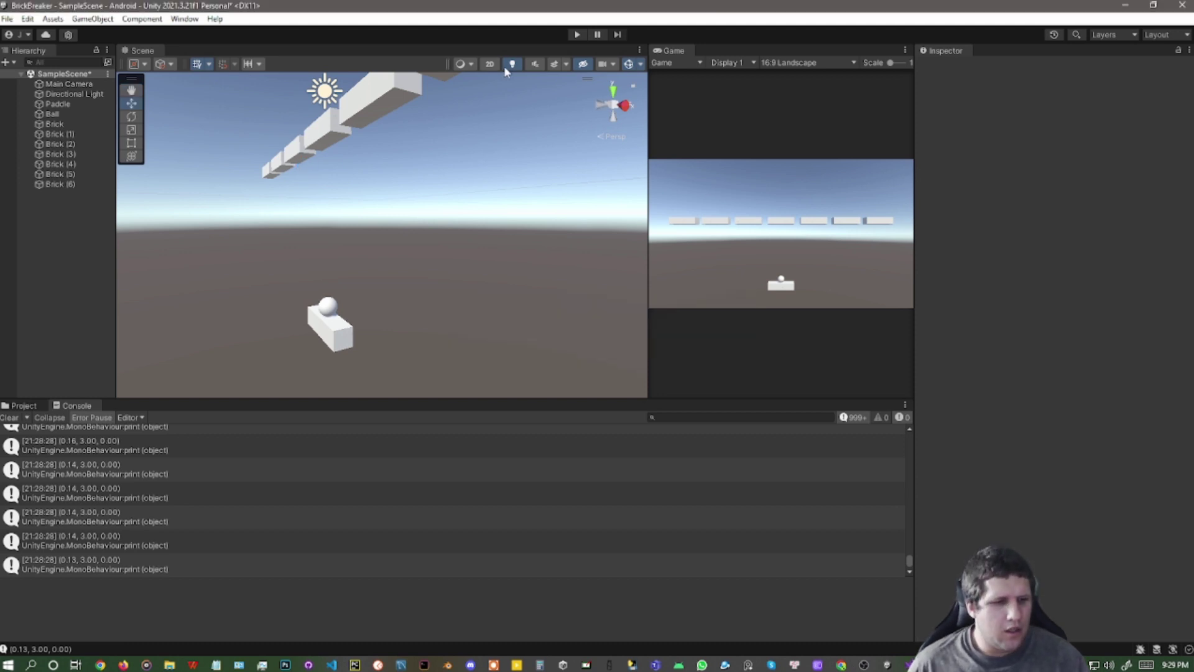
left_click(577, 35)
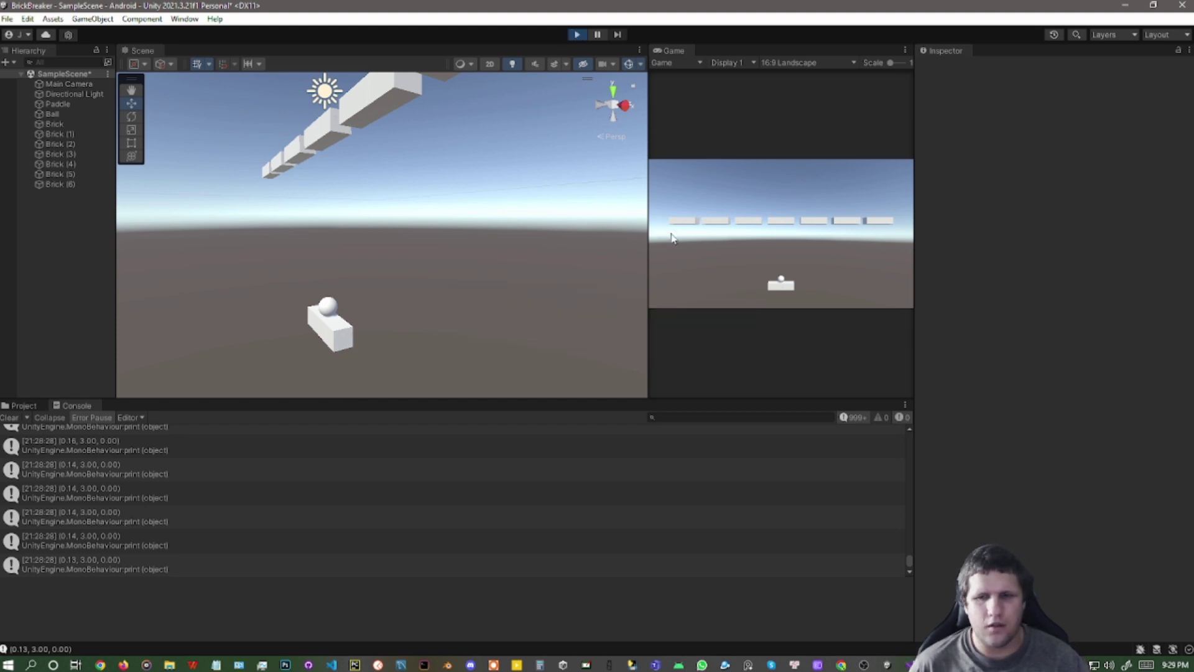
left_click(786, 249)
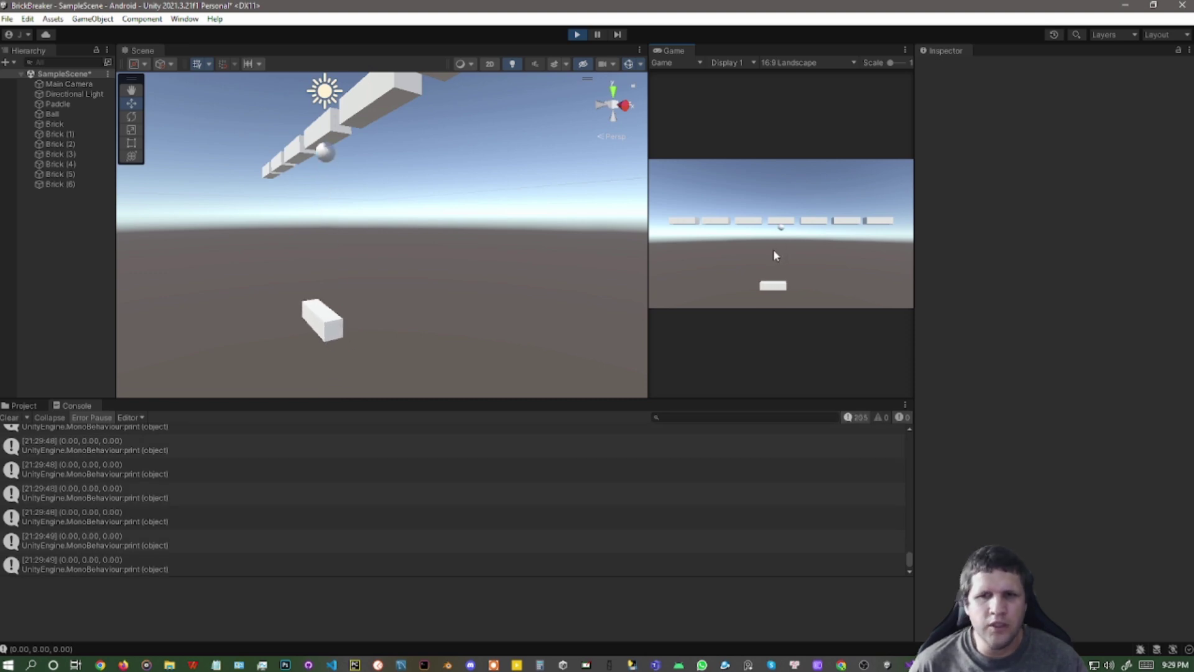
left_click(582, 36)
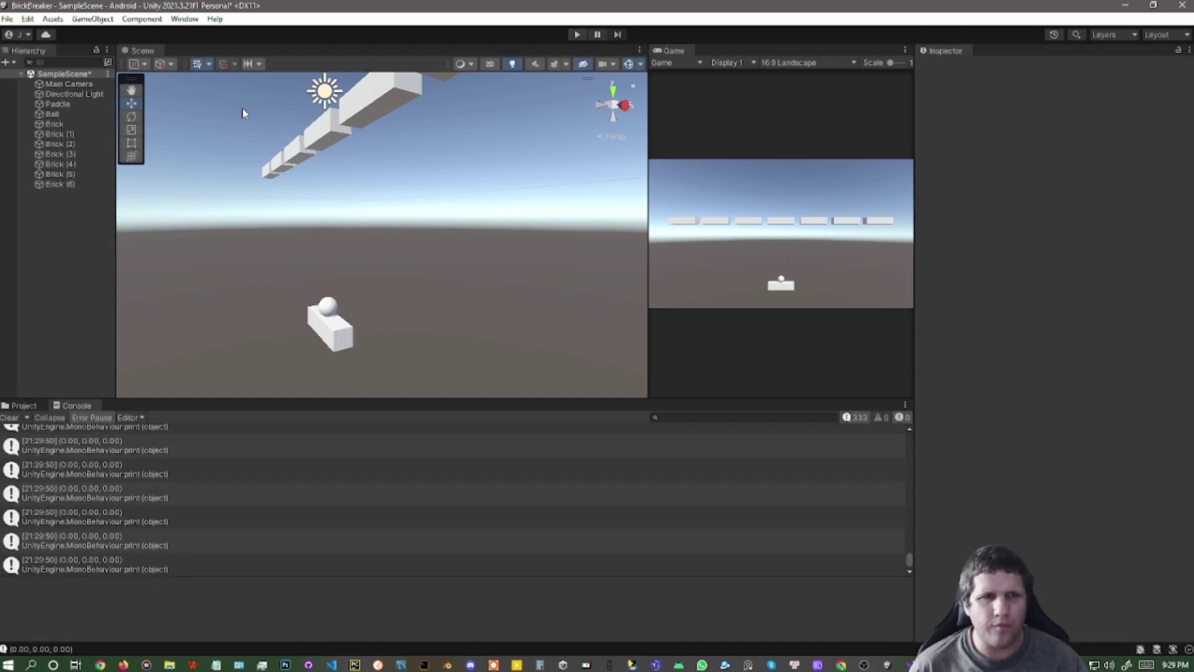
Set the Ball's Rotate Amount to 45, run the game to test the bounce, and stop it
left_click(62, 114)
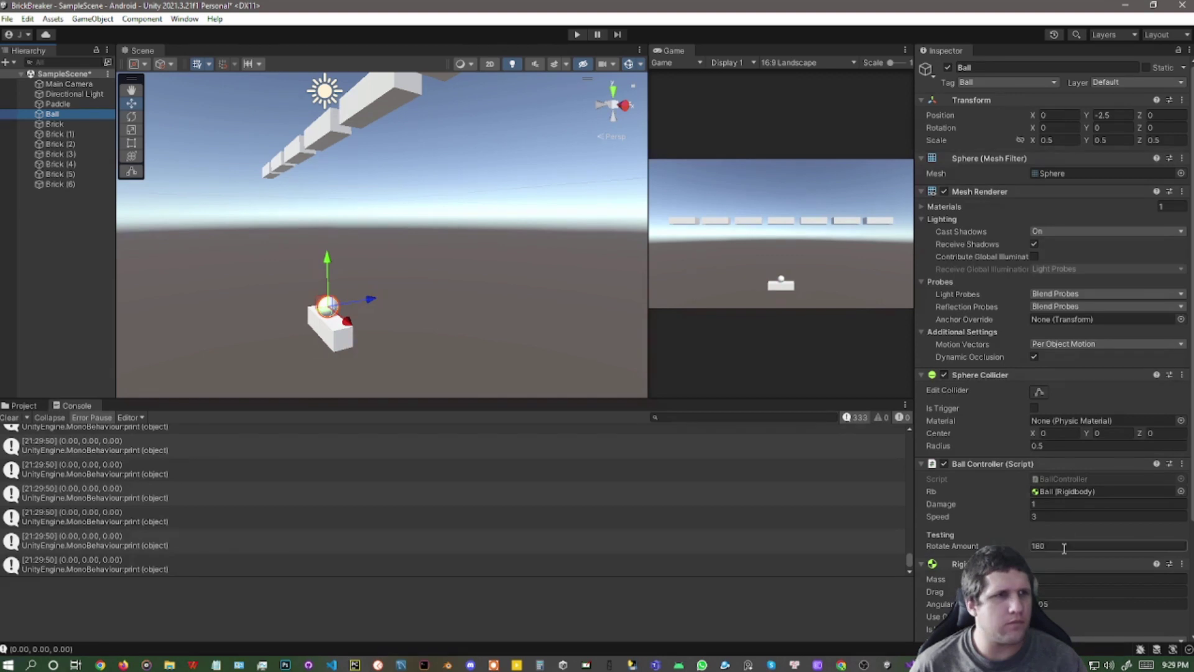
left_click(1062, 546)
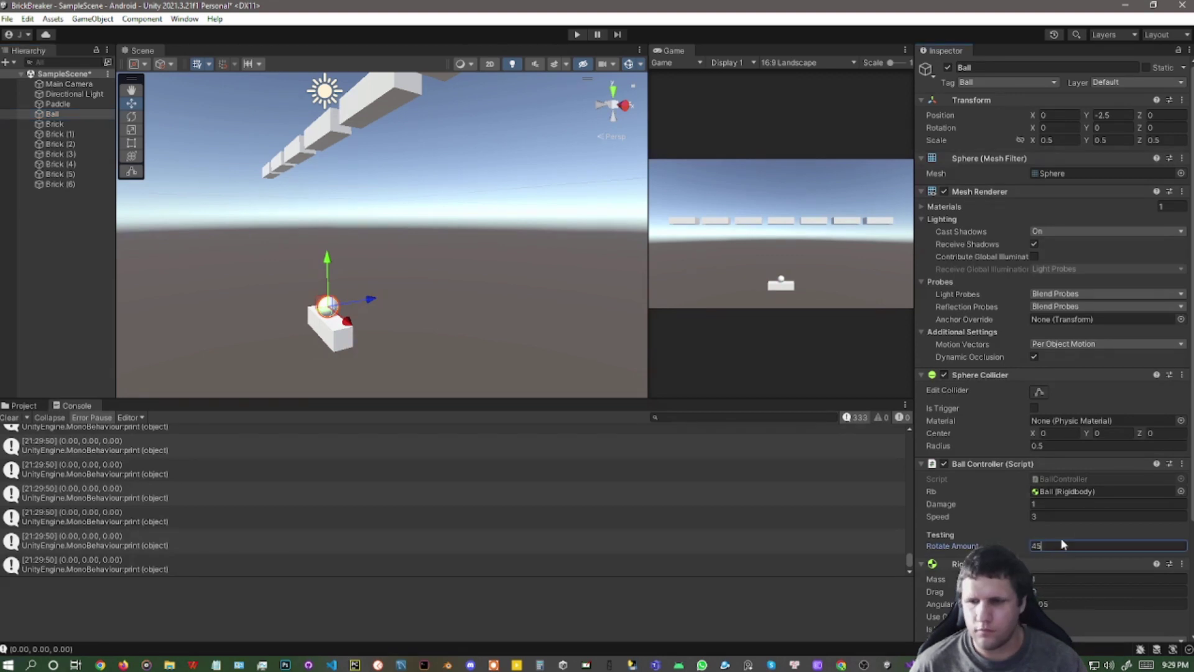
type("45")
left_click(578, 35)
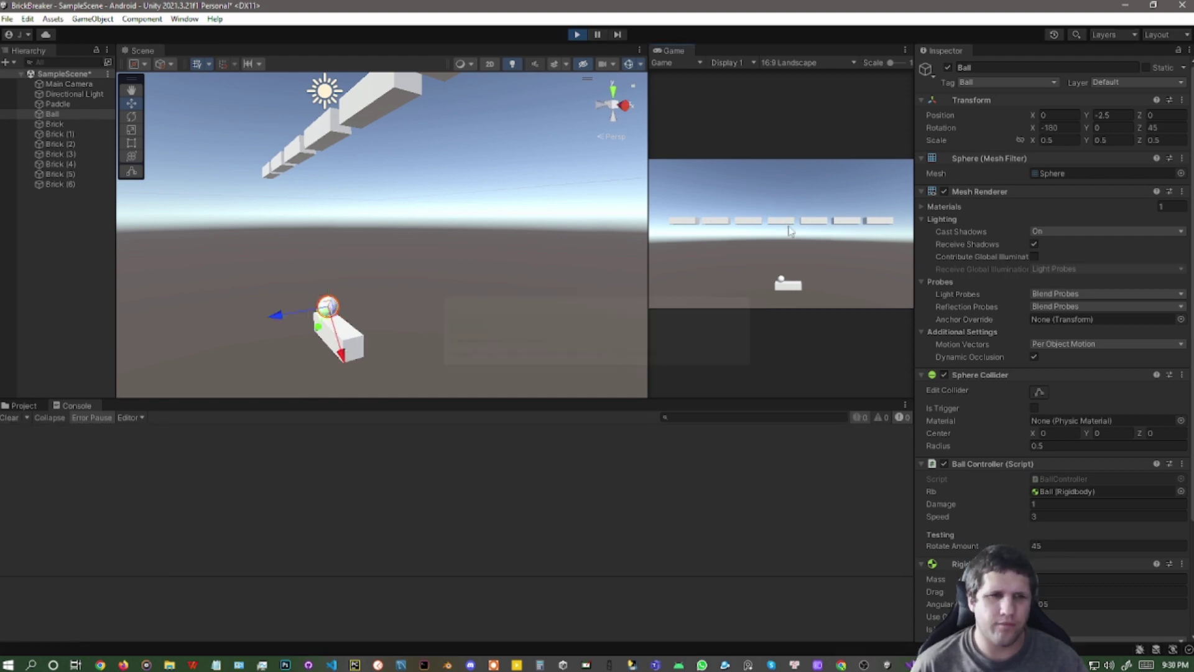
left_click(739, 231)
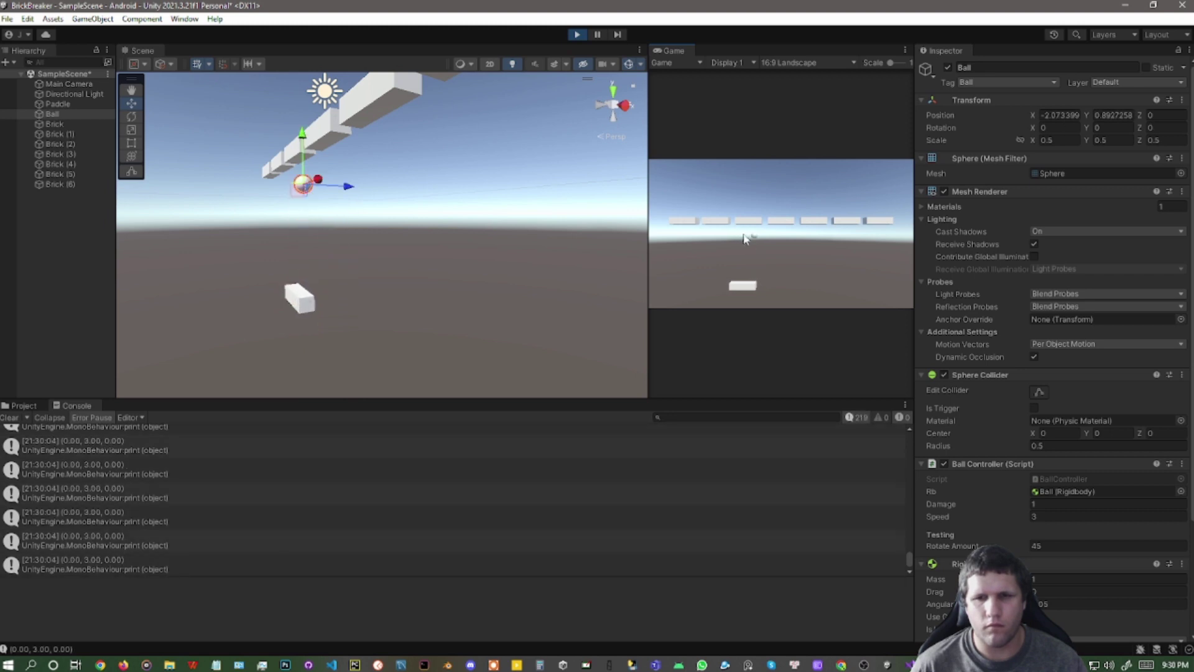
left_click(687, 241)
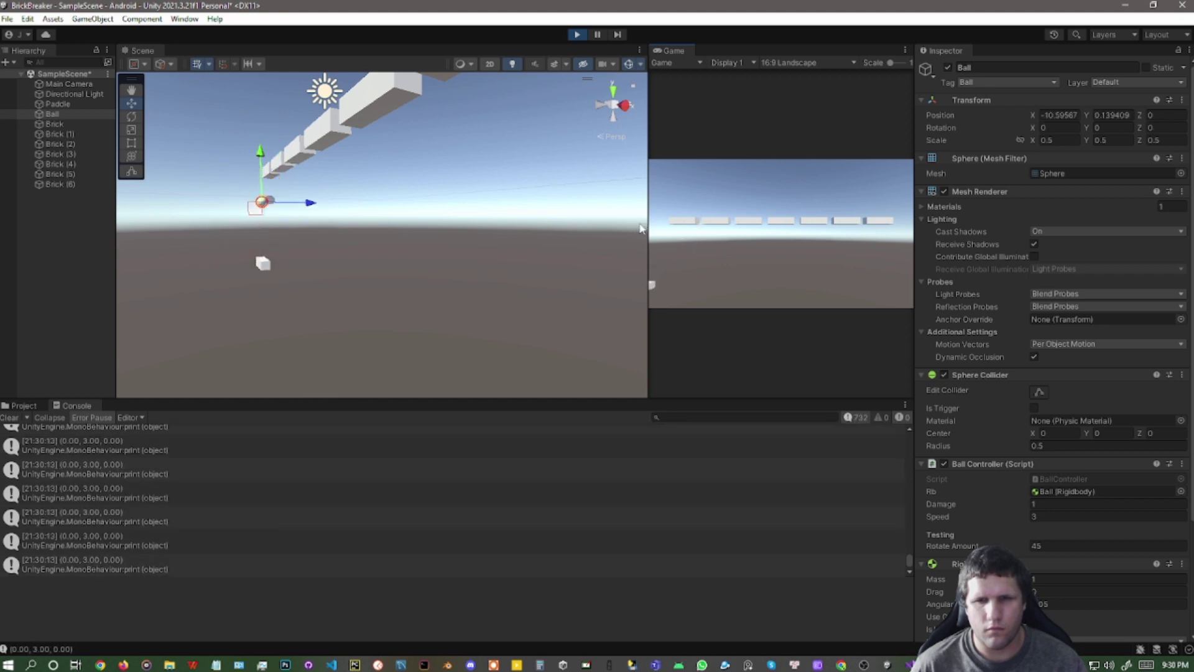
left_click(573, 36)
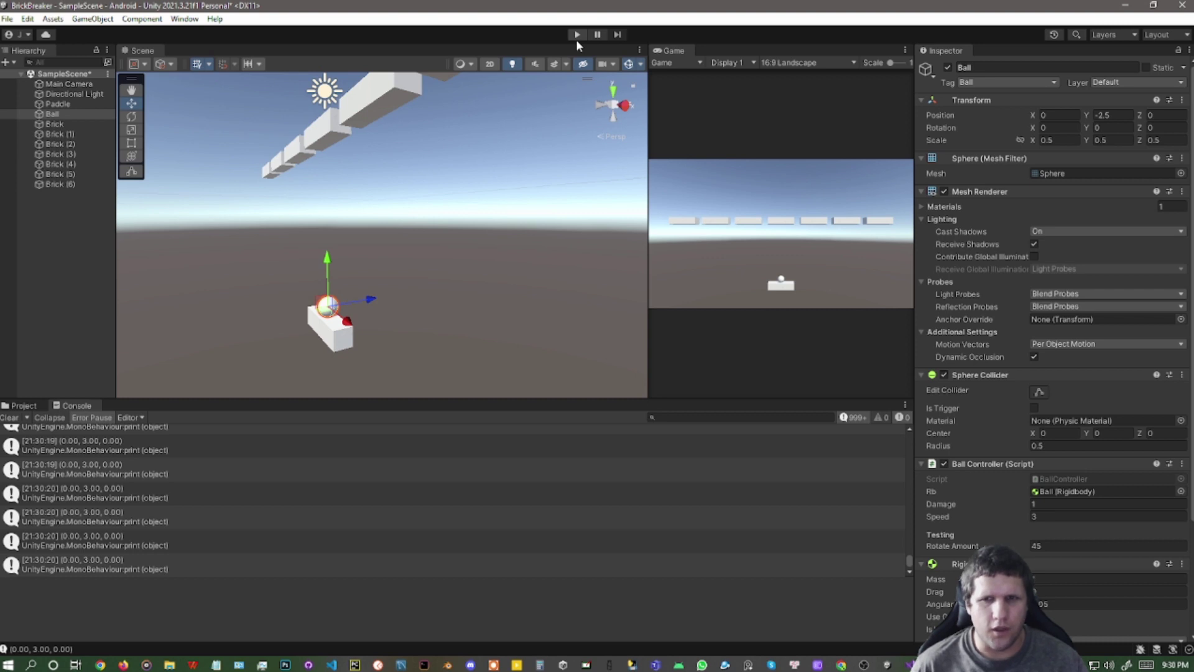
Run the game again, set the running Ball's Y position to -2.4 to test its launch above the paddle, and stop the game
left_click(576, 37)
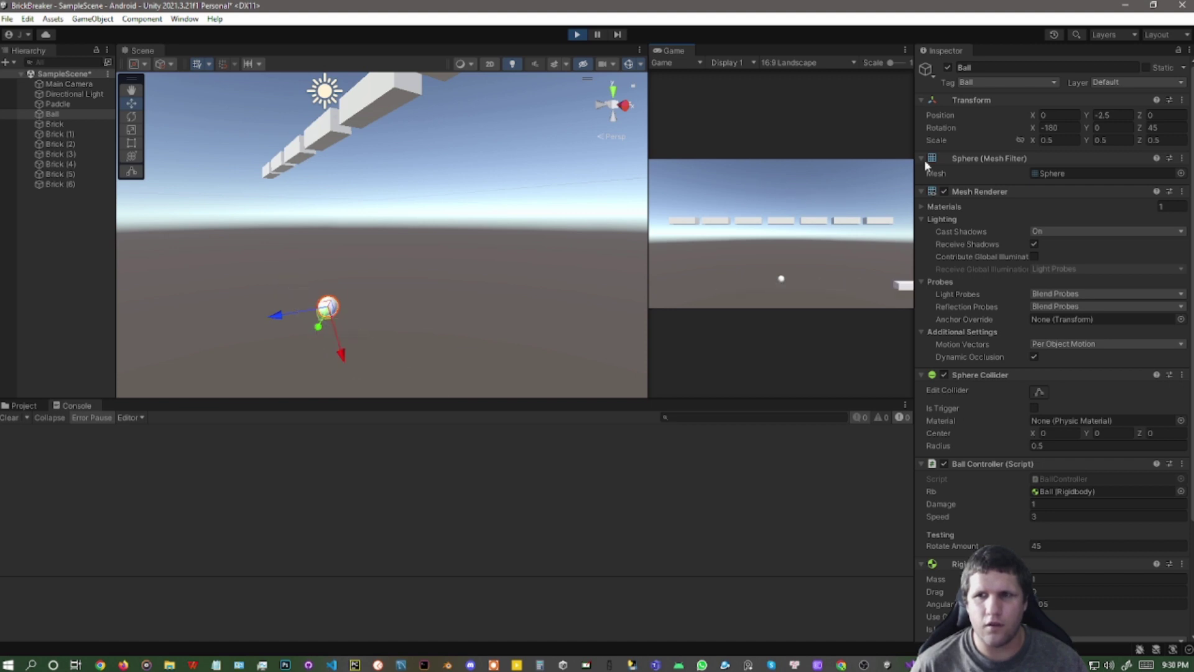
left_click(1112, 117)
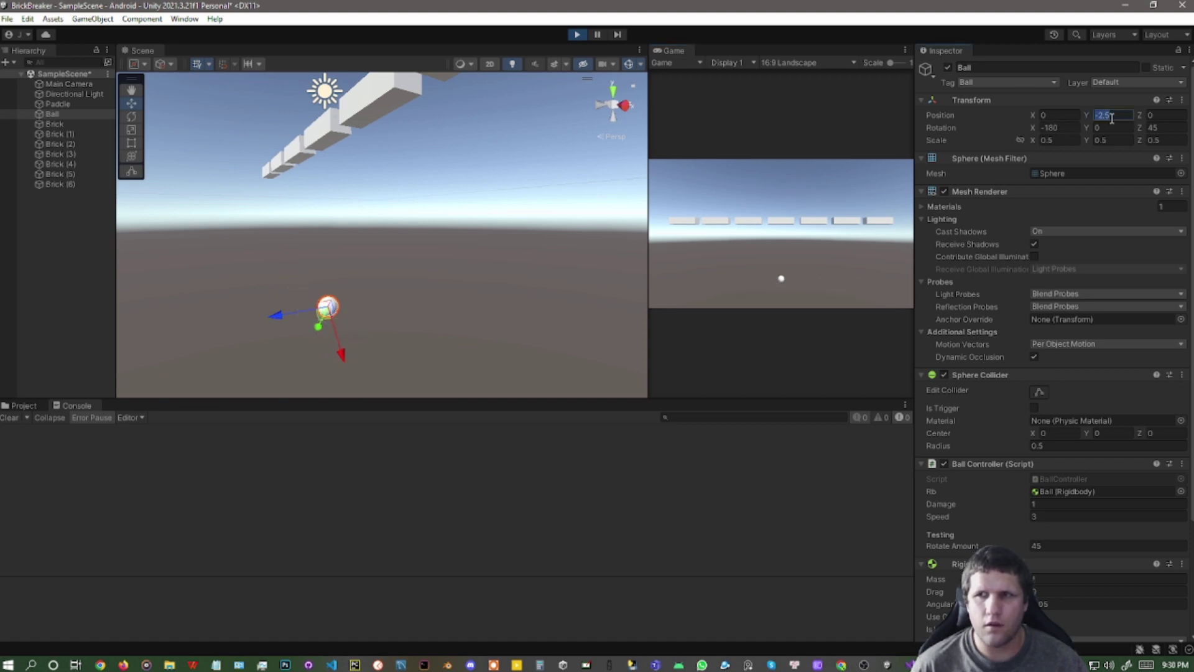
type("-2.4")
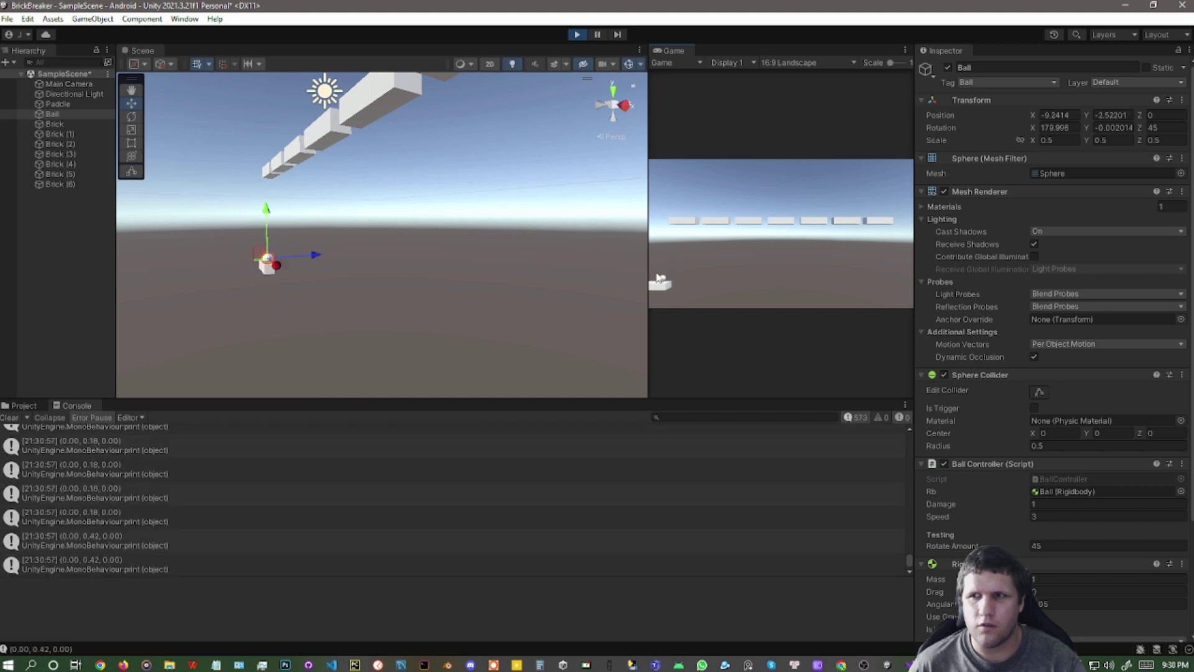
left_click(577, 35)
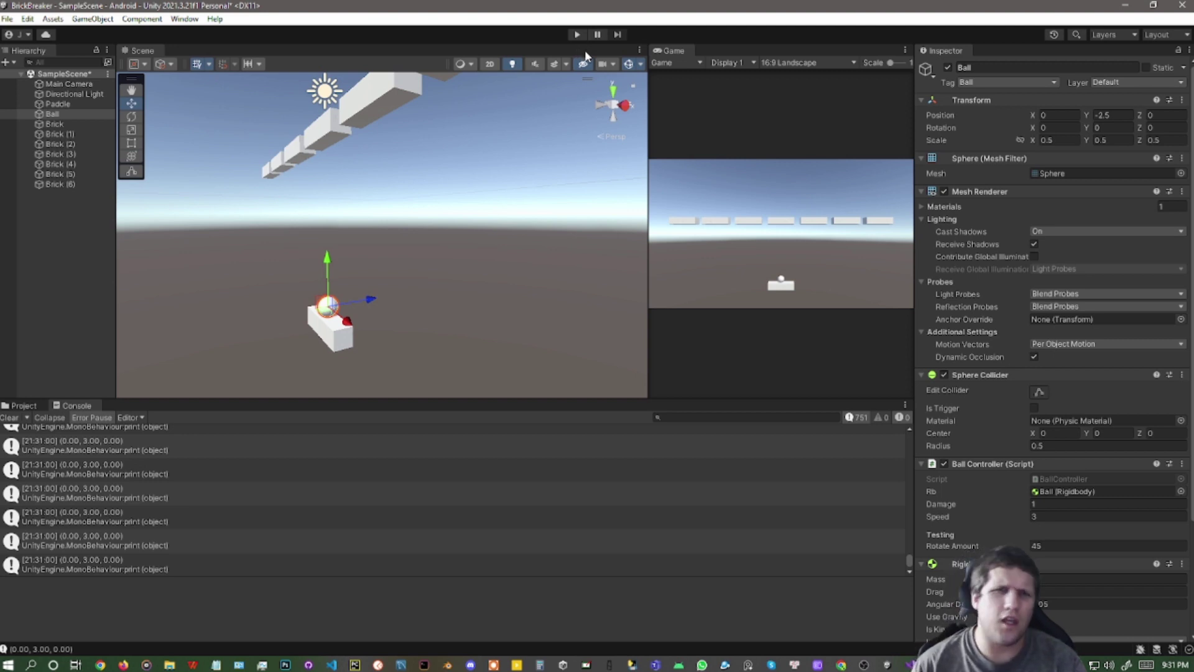
In Visual Studio, comment out the velocity reset and the transform.Rotate line in OnCollisionEnter and save the script
key("alt+Tab")
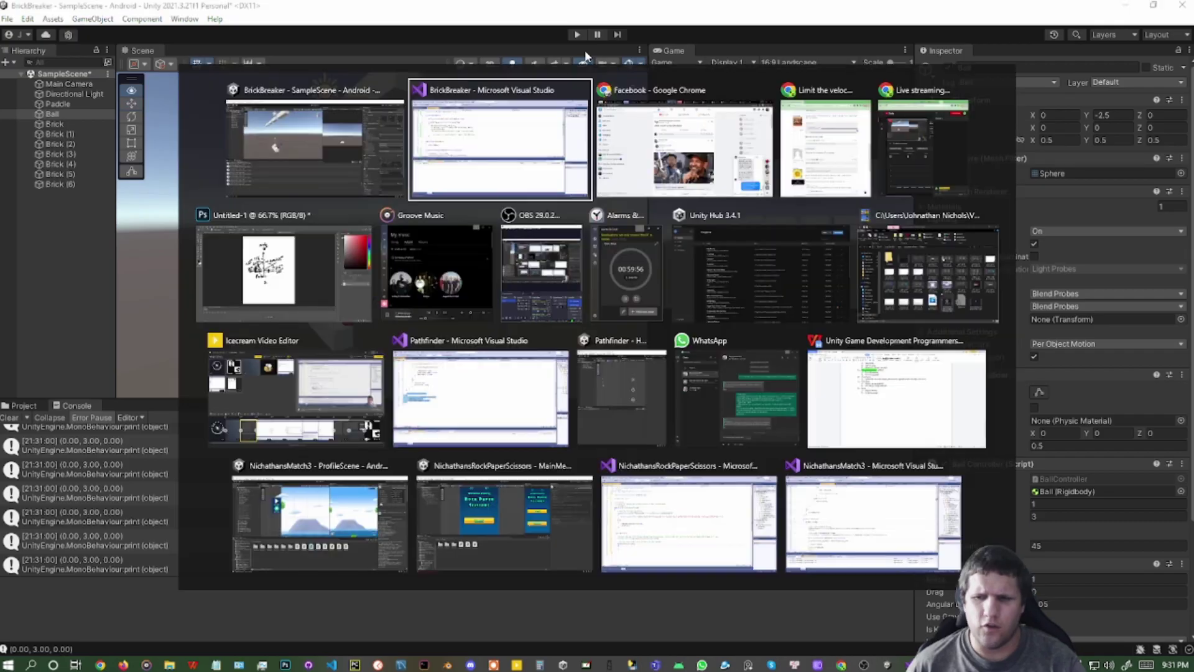
scroll(151, 262, "down", 5)
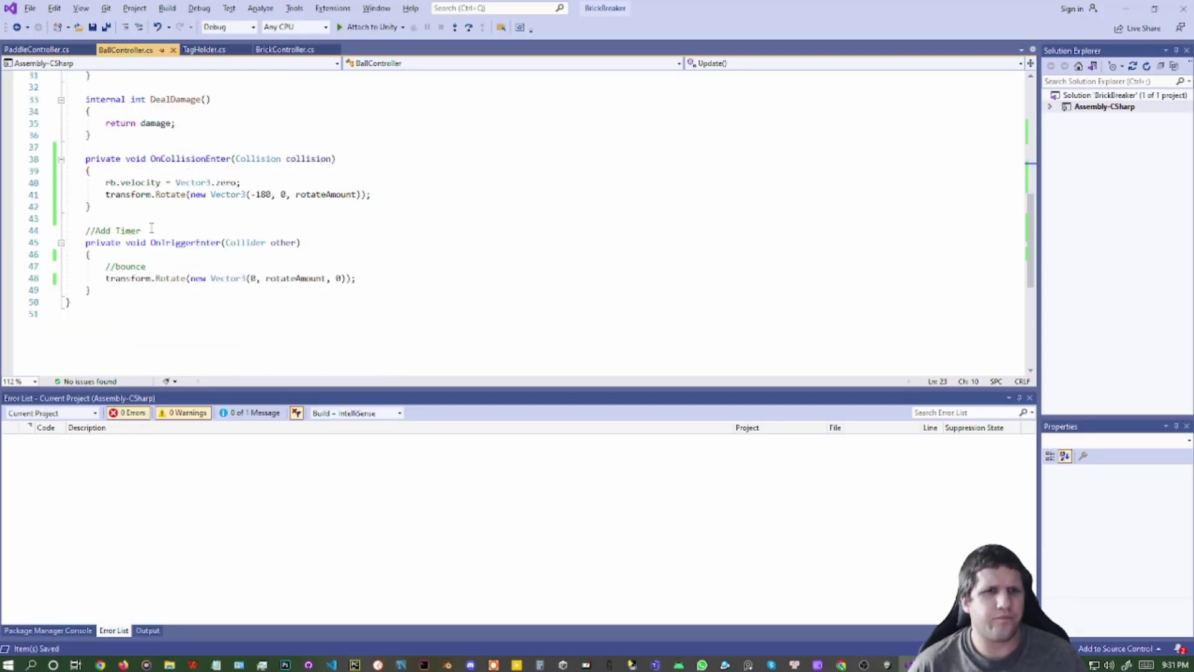
left_click(105, 194)
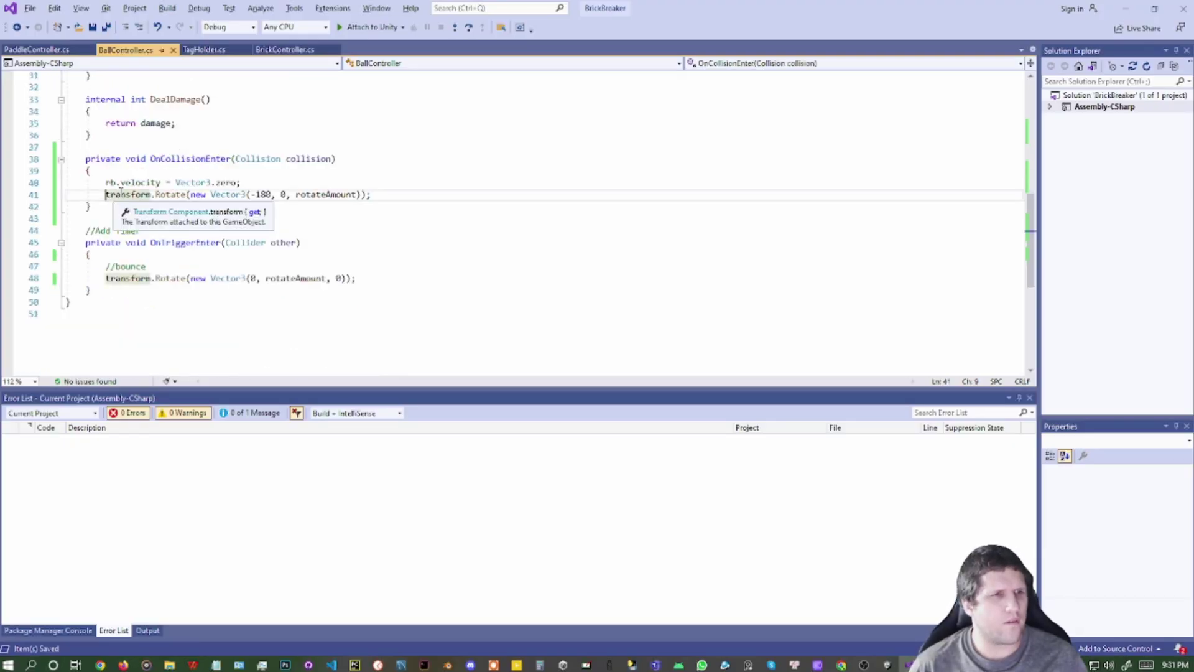
type("//")
left_click(107, 182)
type("//")
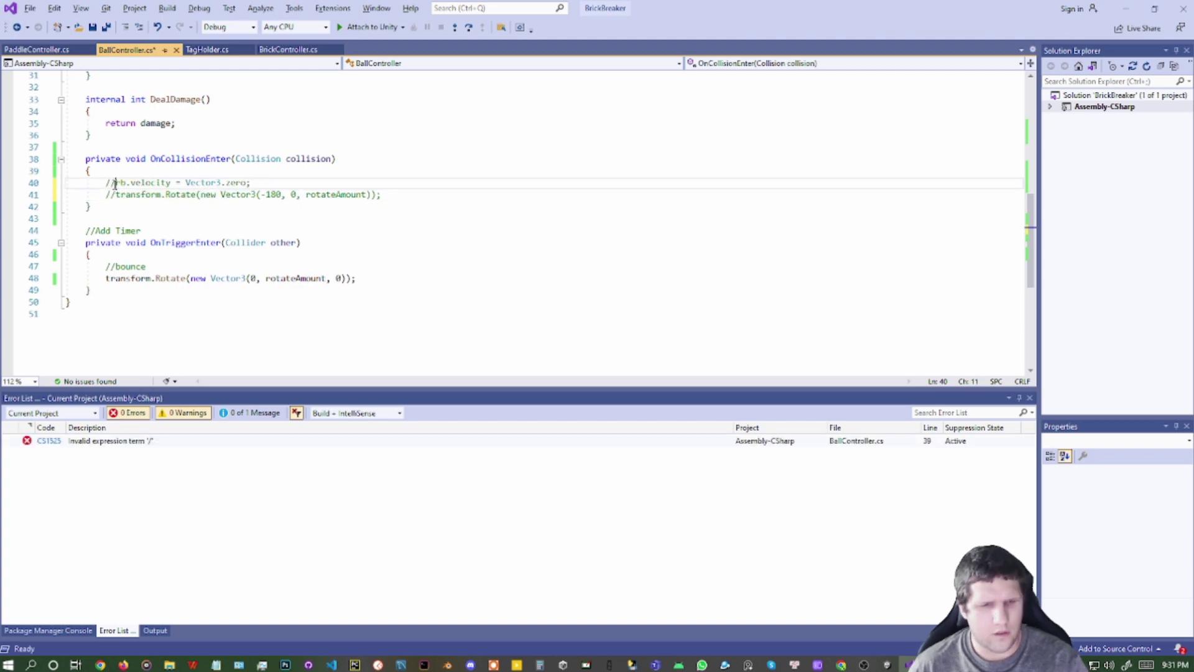
key("ctrl+s")
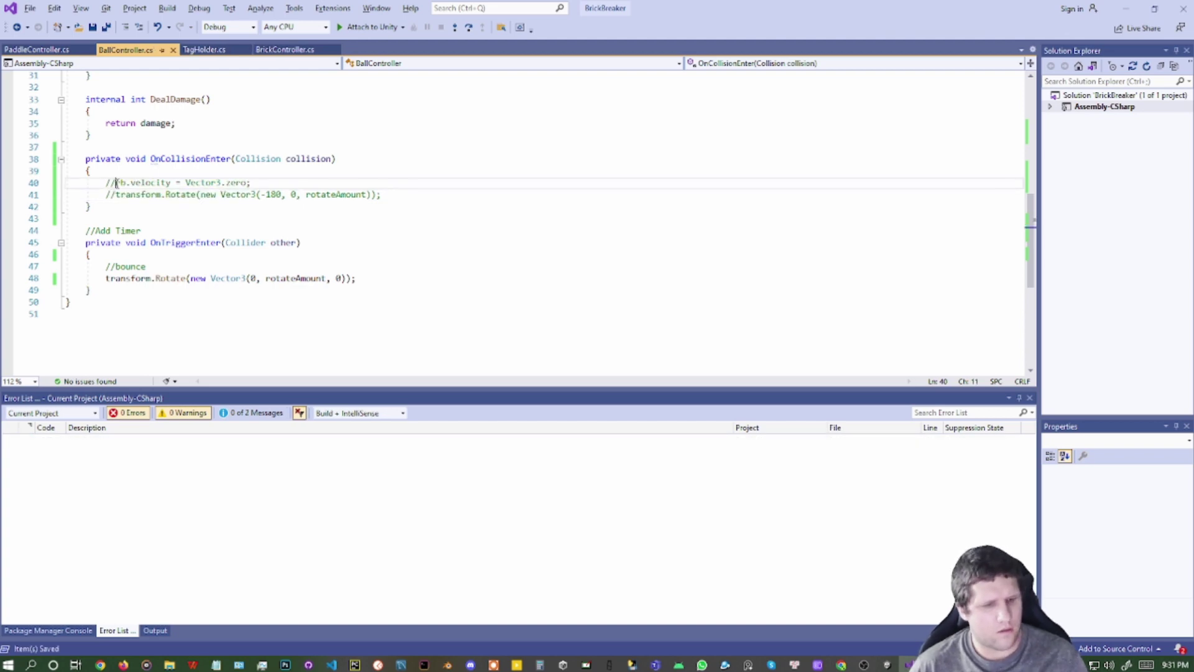
Switch to Unity, set the Scene view to 2D, and deactivate the Paddle and all seven Bricks
key("alt+Tab")
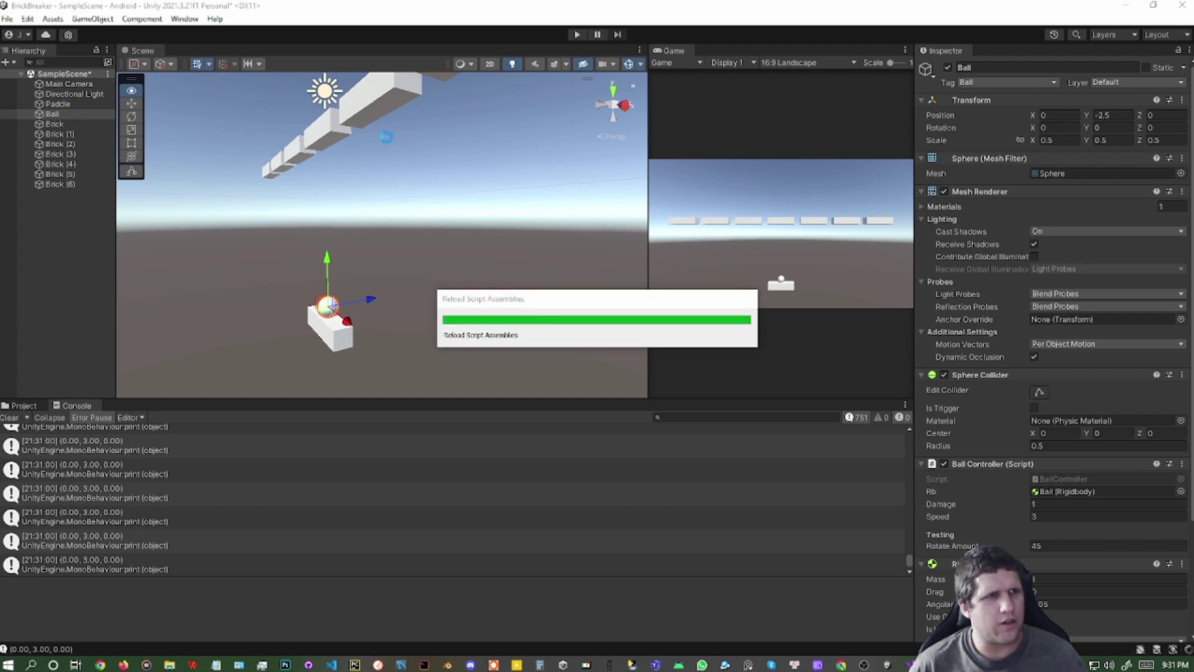
left_click(491, 66)
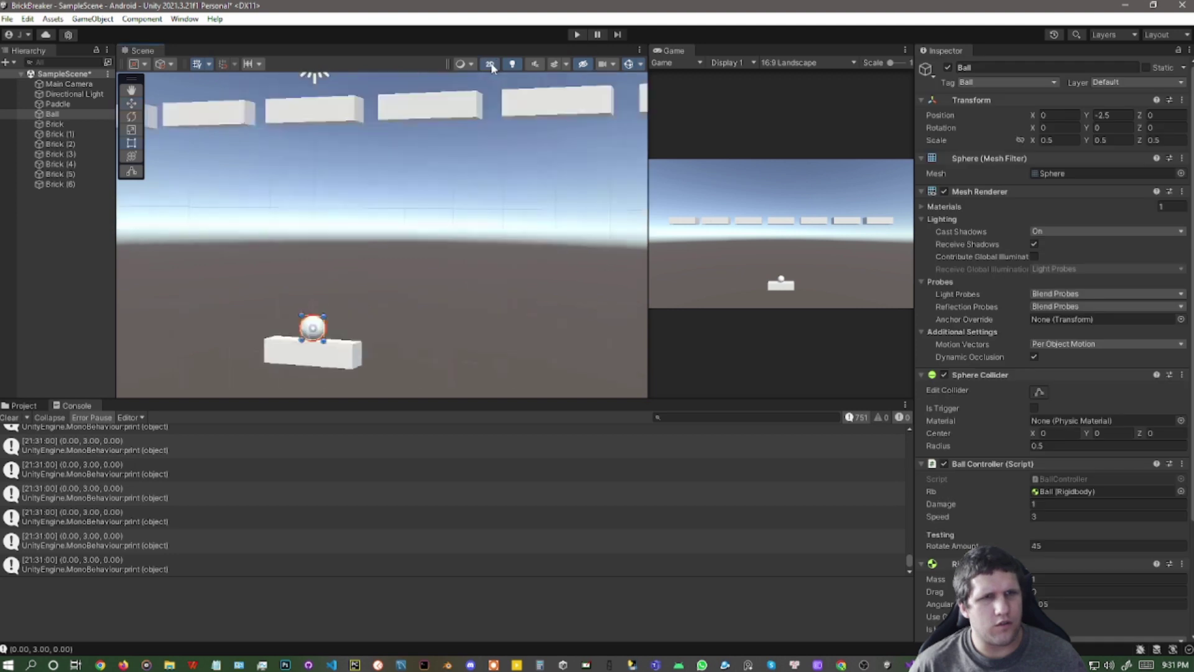
left_click(55, 105)
left_click(58, 184)
left_click(57, 124, "shift")
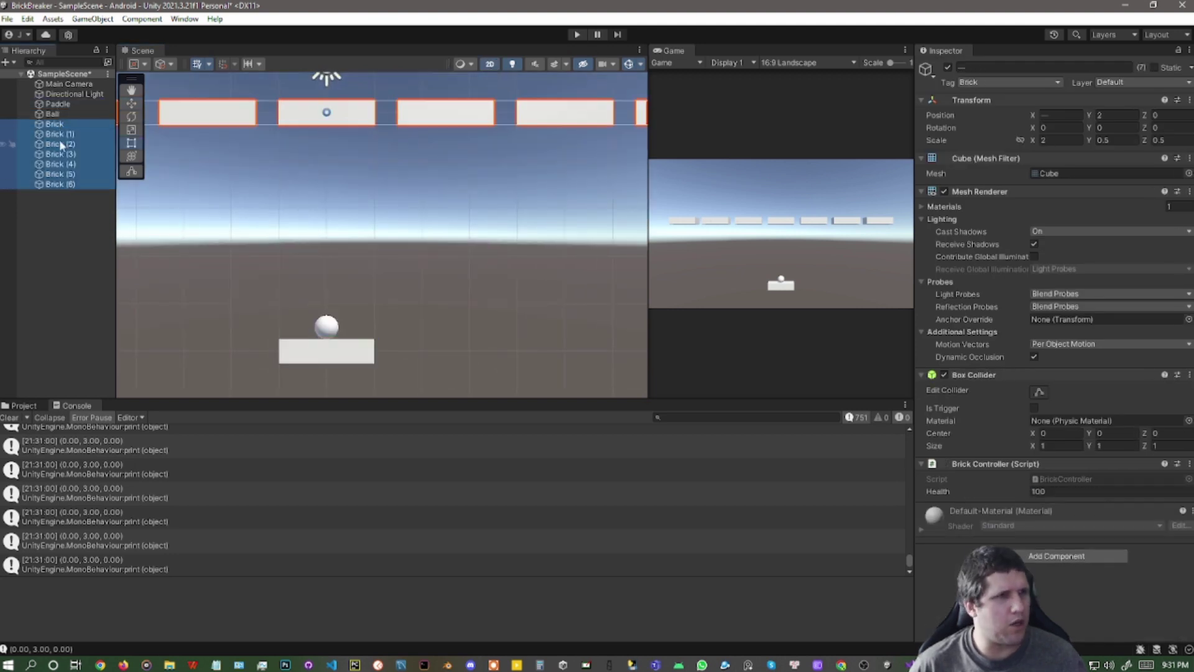
left_click(65, 95, "ctrl")
left_click(66, 104, "ctrl")
left_click(66, 93, "ctrl")
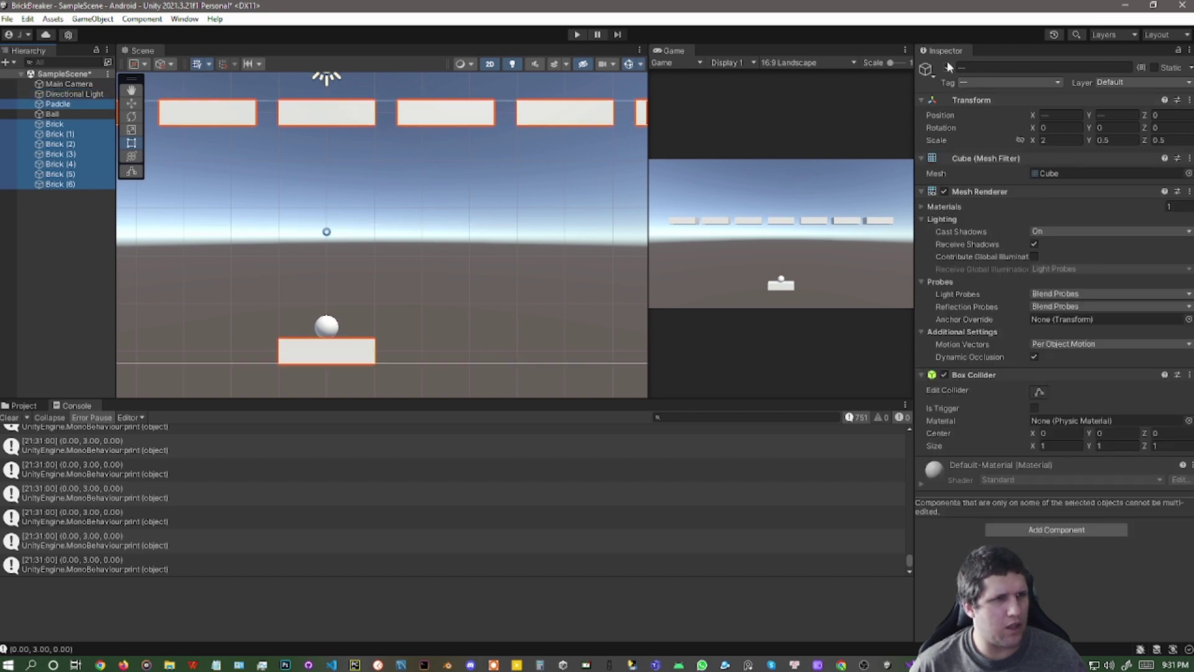
left_click(947, 66)
Set the Ball's X rotation to 180, then run the game and launch the Ball to test its direction
left_click(82, 113)
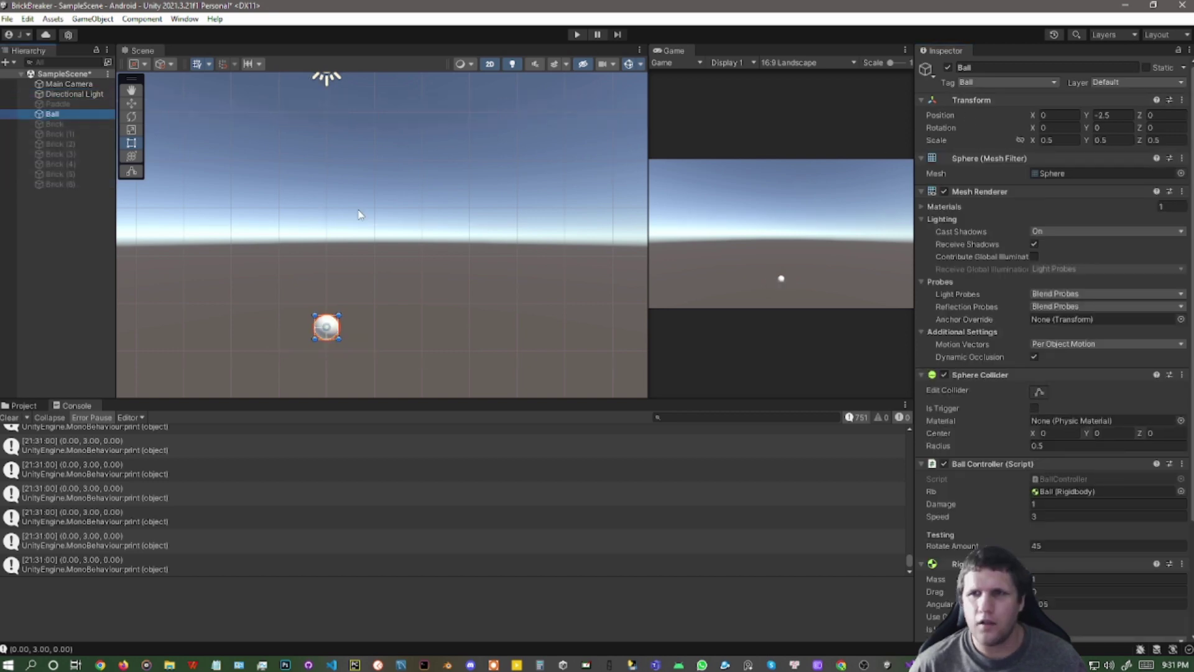
key("f")
left_click(131, 103)
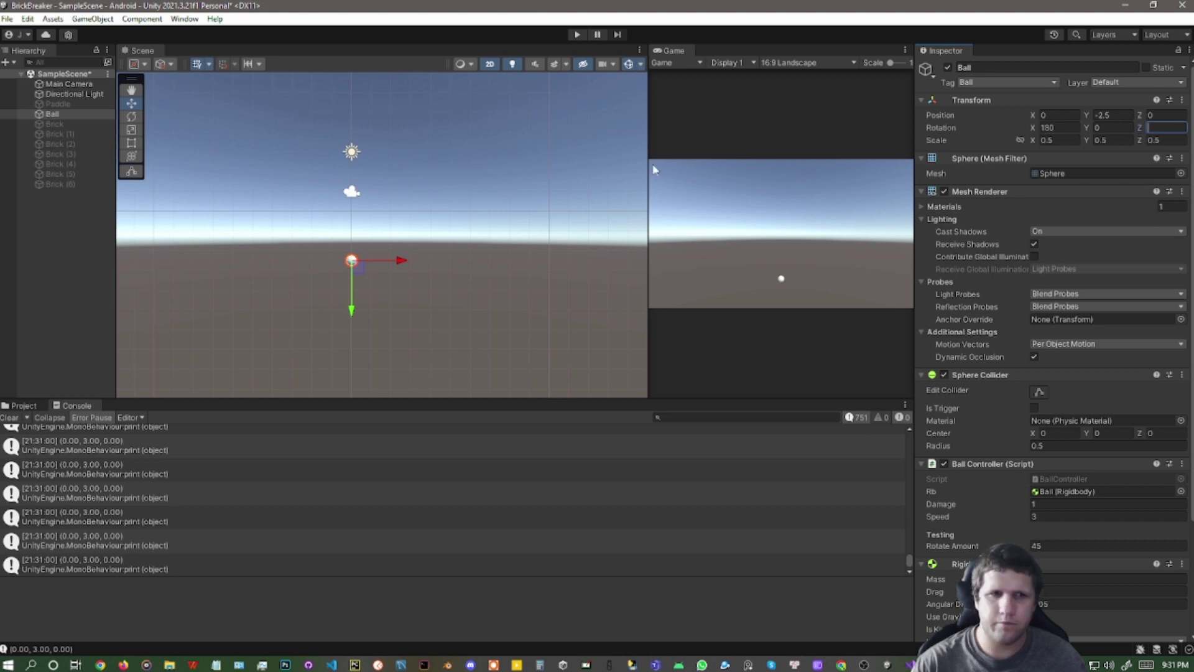
left_click(579, 35)
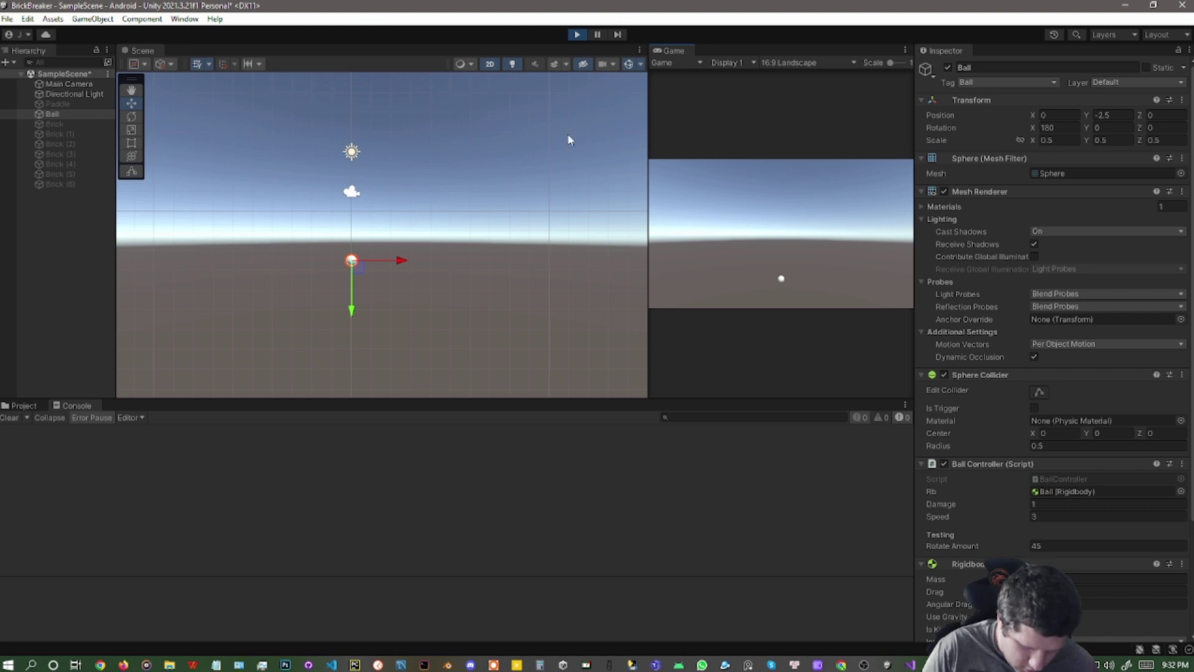
left_click(736, 228)
scroll(535, 234, "down", 3)
scroll(510, 247, "down", 2)
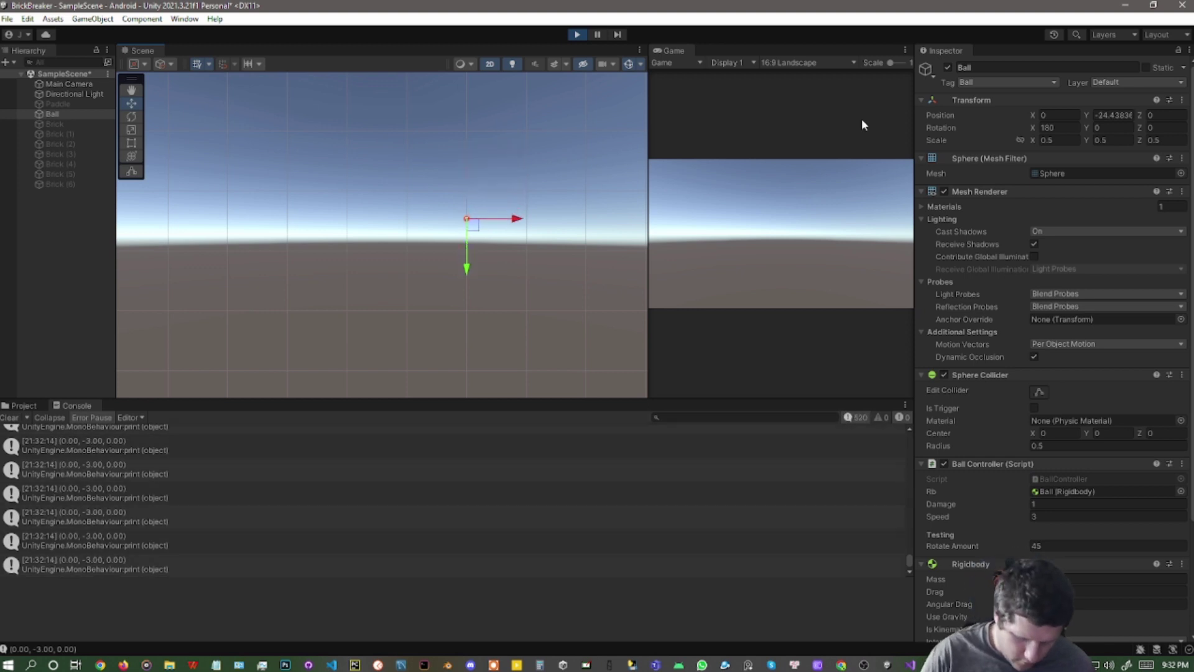
Set the running Ball's X rotation to -180, 90 and then 0 to compare its travel direction
left_click(1066, 130)
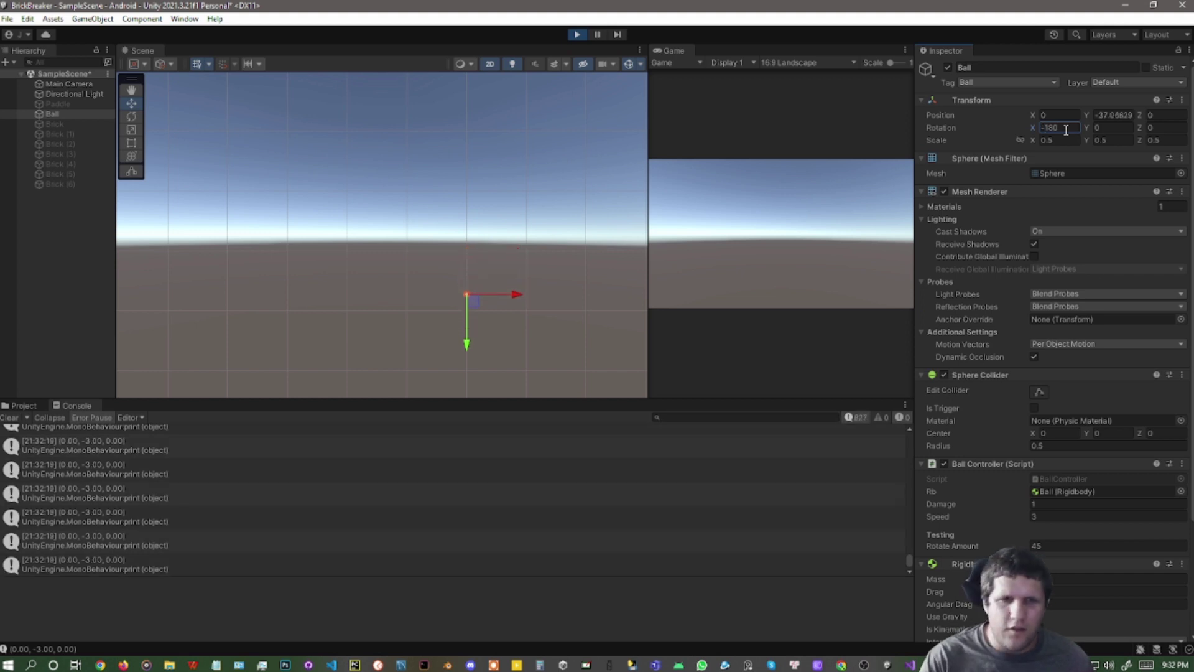
double_click(1066, 130)
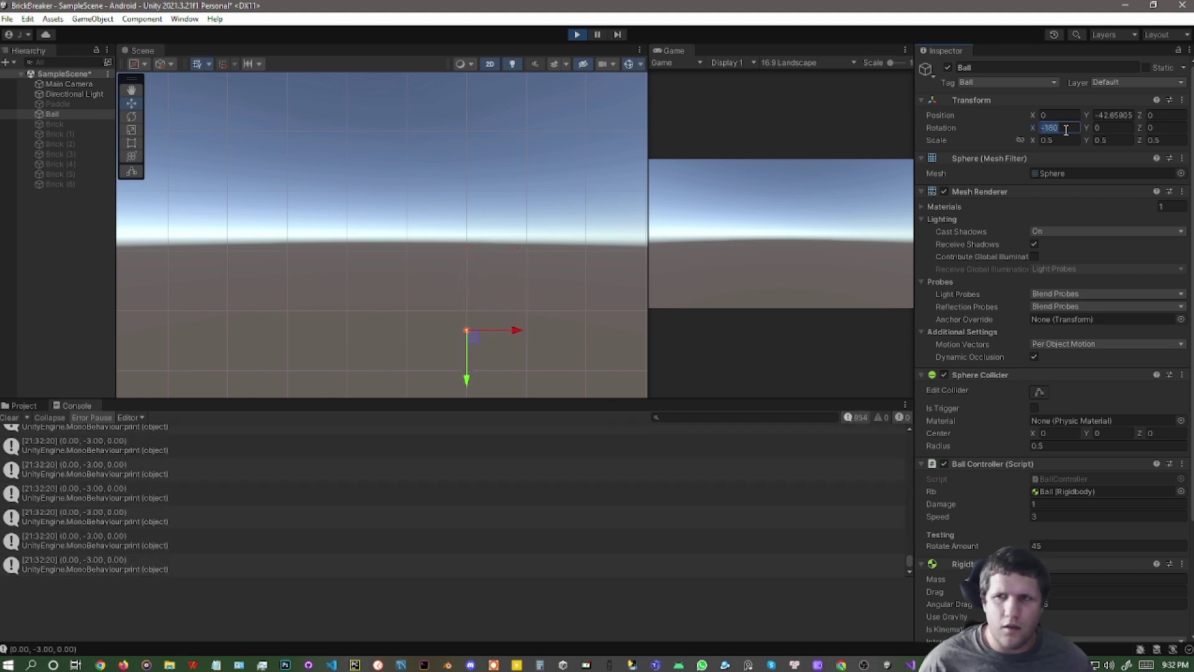
type("90")
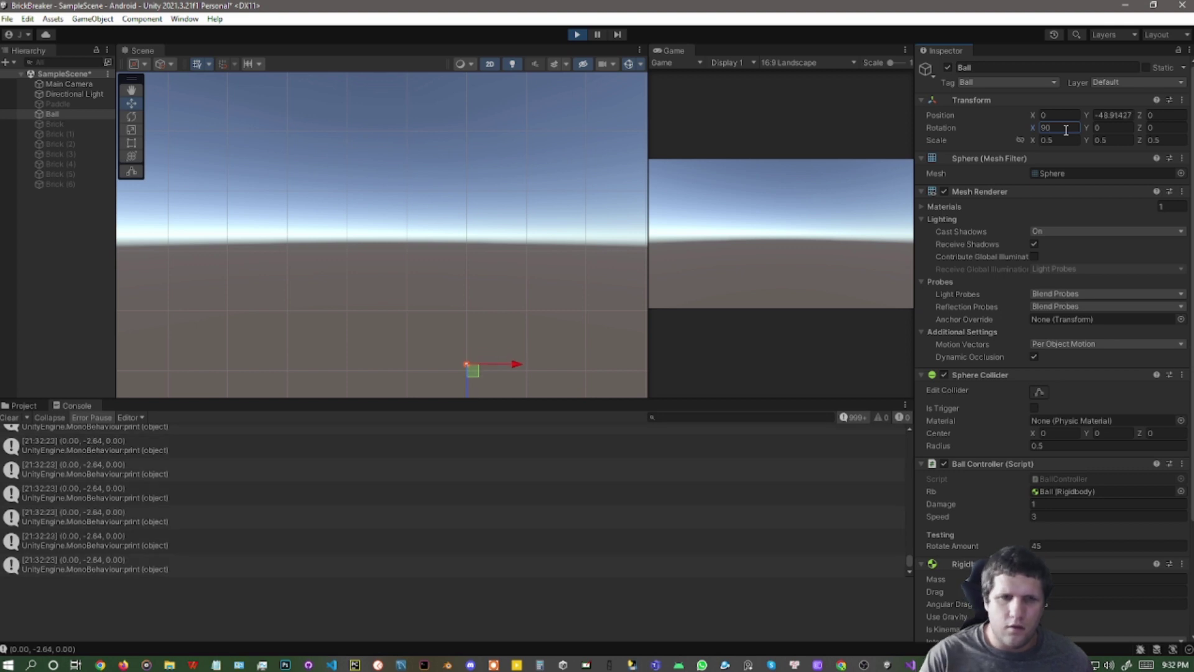
scroll(546, 250, "down", 2)
middle_click_drag(546, 250, 509, 112)
left_click(1063, 127)
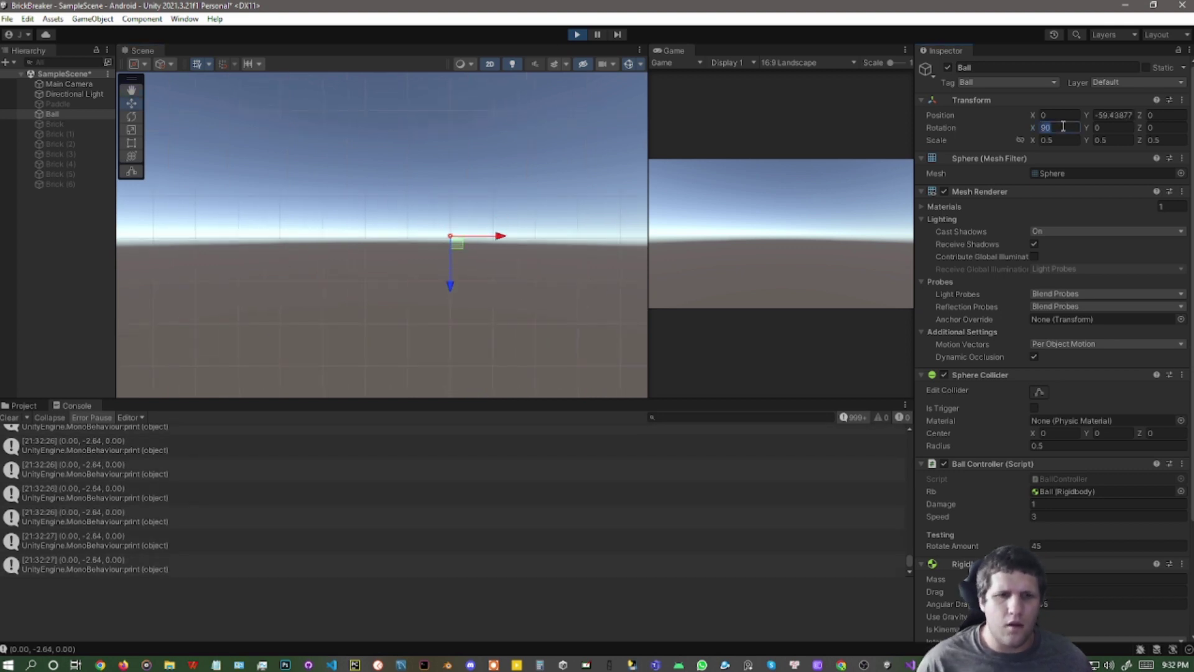
type("0")
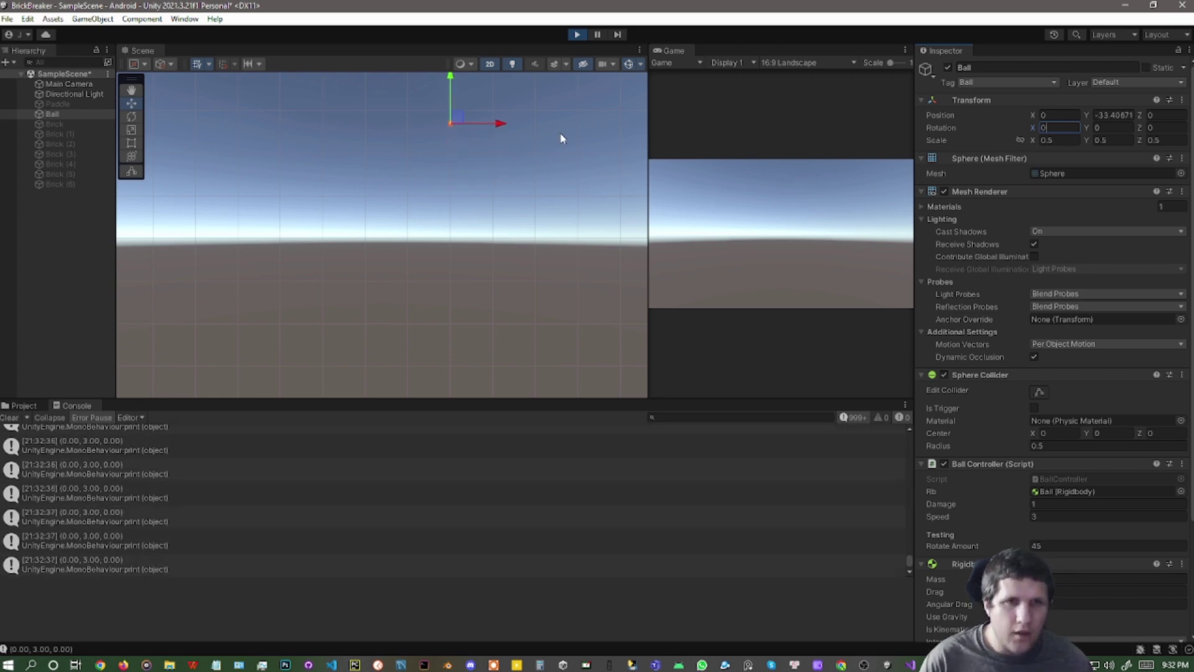
Test the running Ball's direction with Z rotations of 45, 0 and then 90
mouse_move(559, 137)
middle_mouse_down()
mouse_move(568, 128)
mouse_move(428, 249)
middle_mouse_up()
scroll(428, 248, "down", 2)
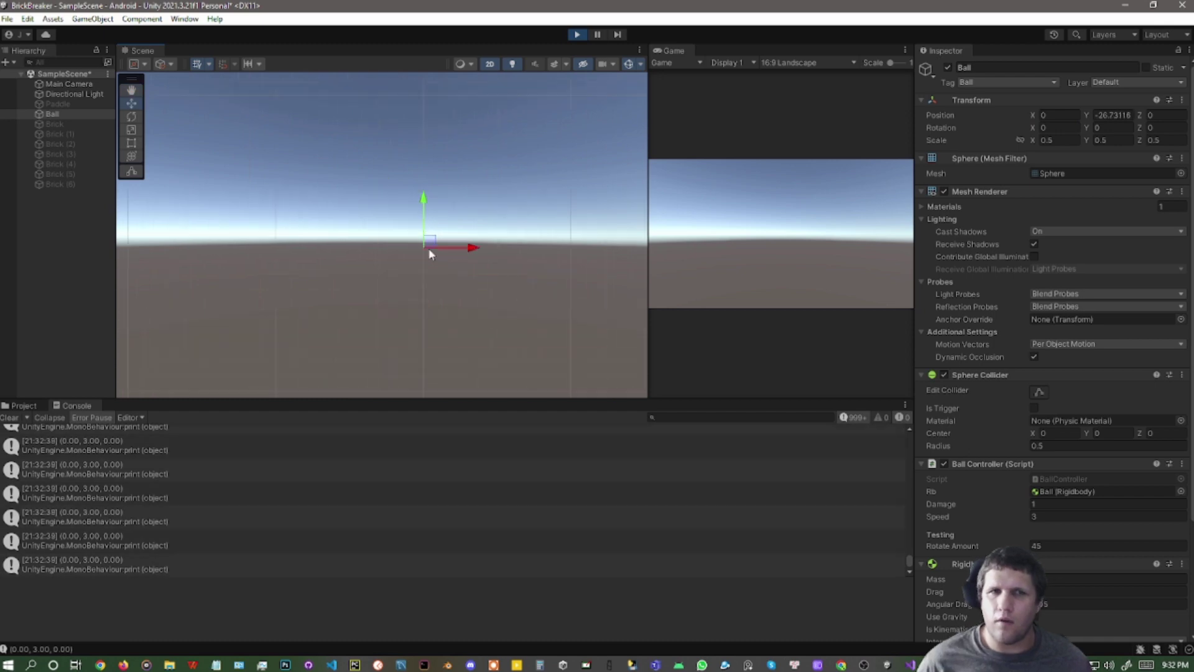
scroll(497, 246, "up", 3)
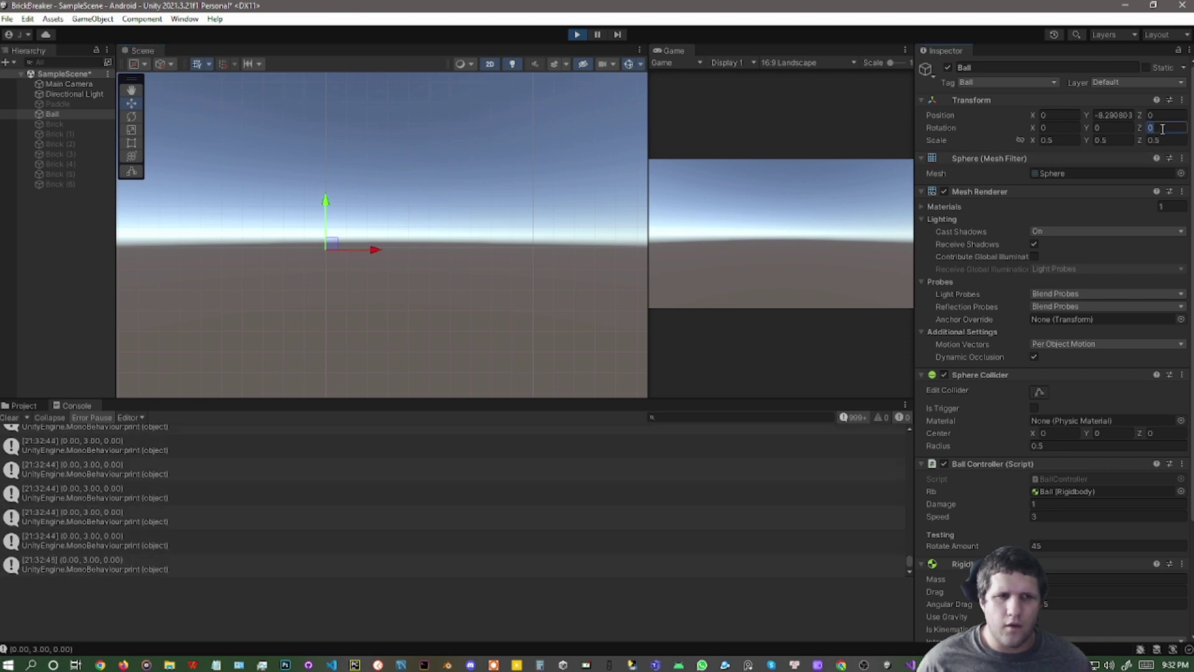
type("45")
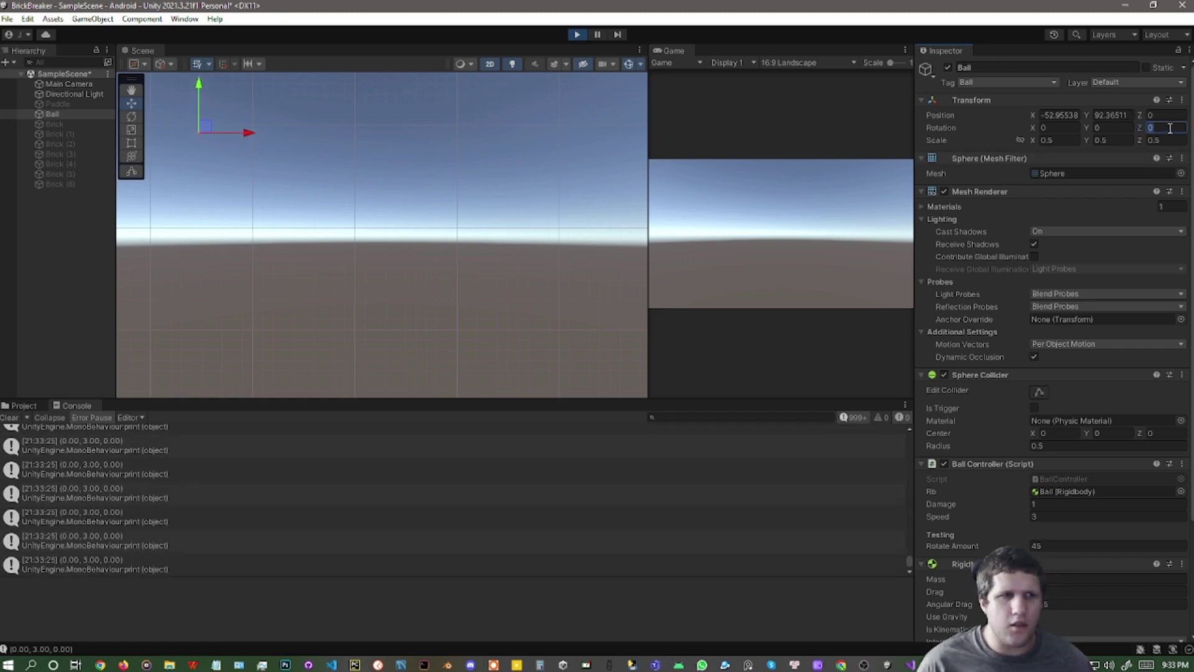
type("90")
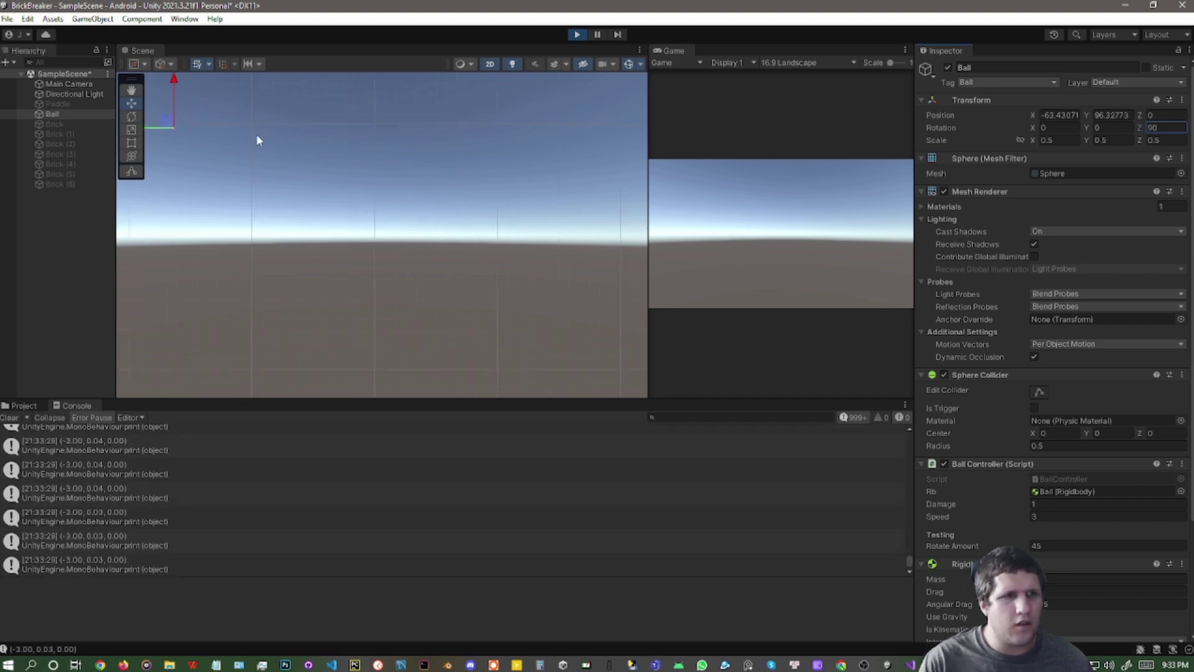
middle_click_drag(256, 133, 389, 203)
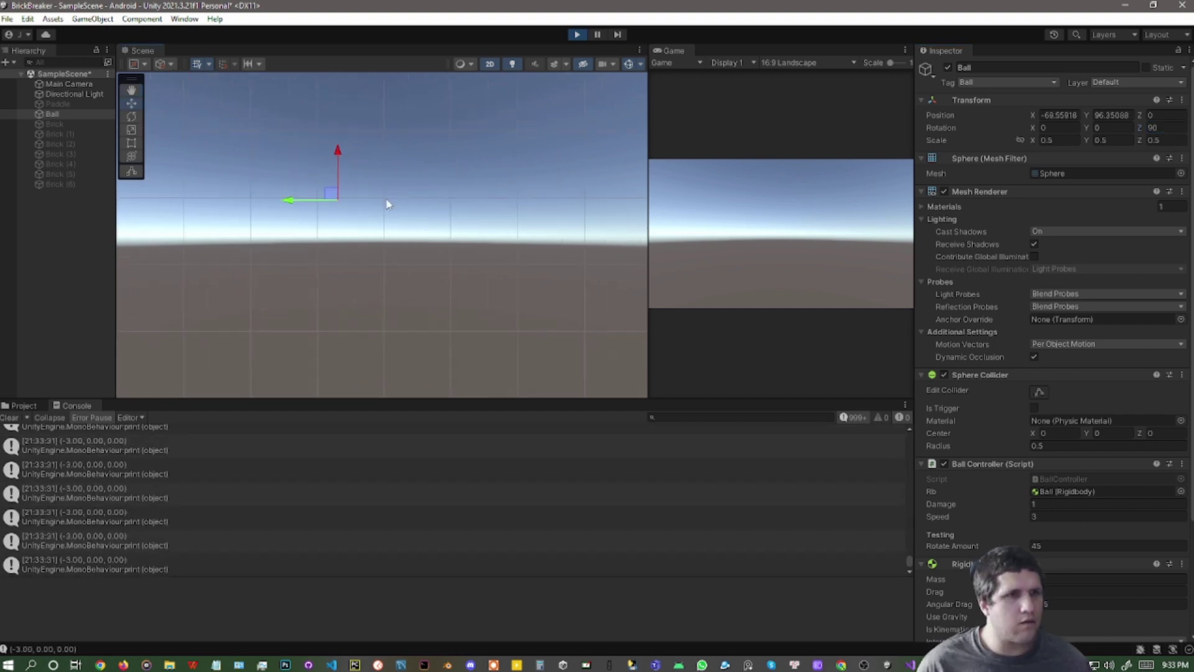
scroll(329, 198, "up", 2)
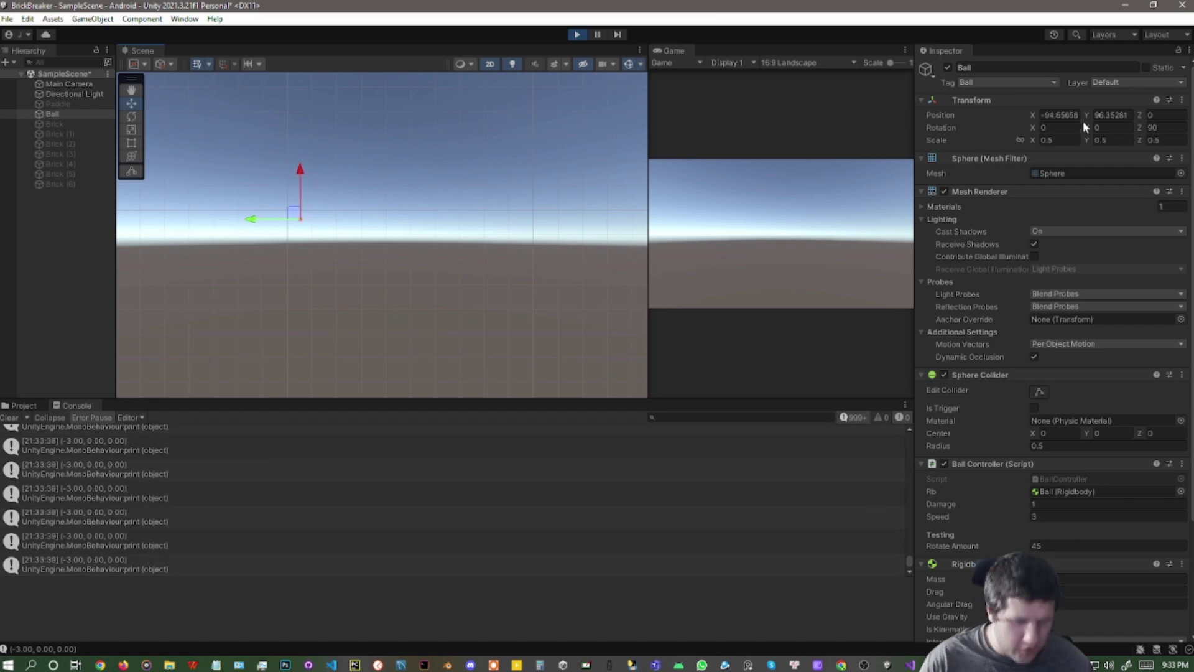
Test the running Ball's direction with Z rotations of 135, 180 and then 225
left_click(1162, 128)
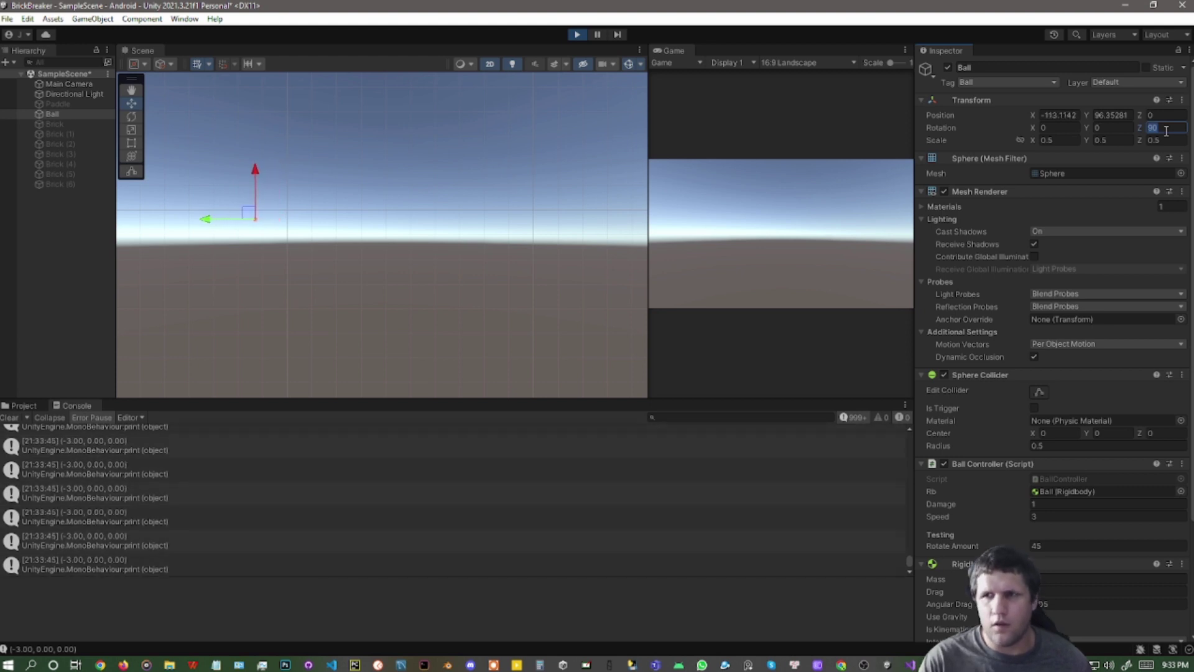
type("135")
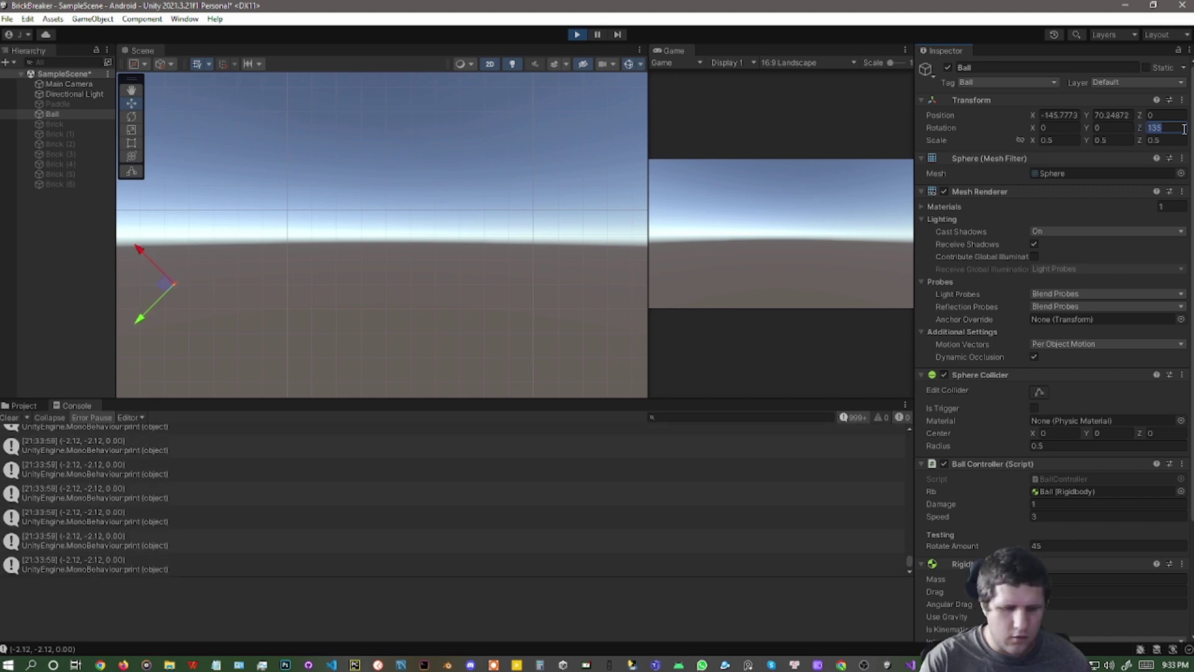
type("180")
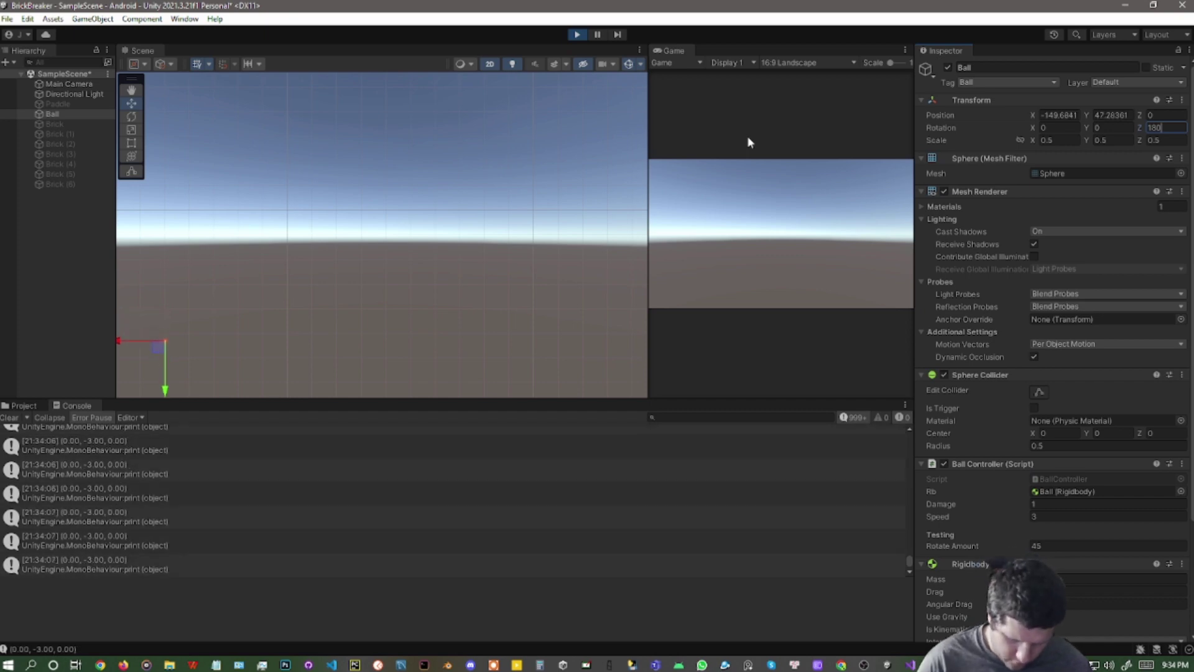
left_click(1156, 128)
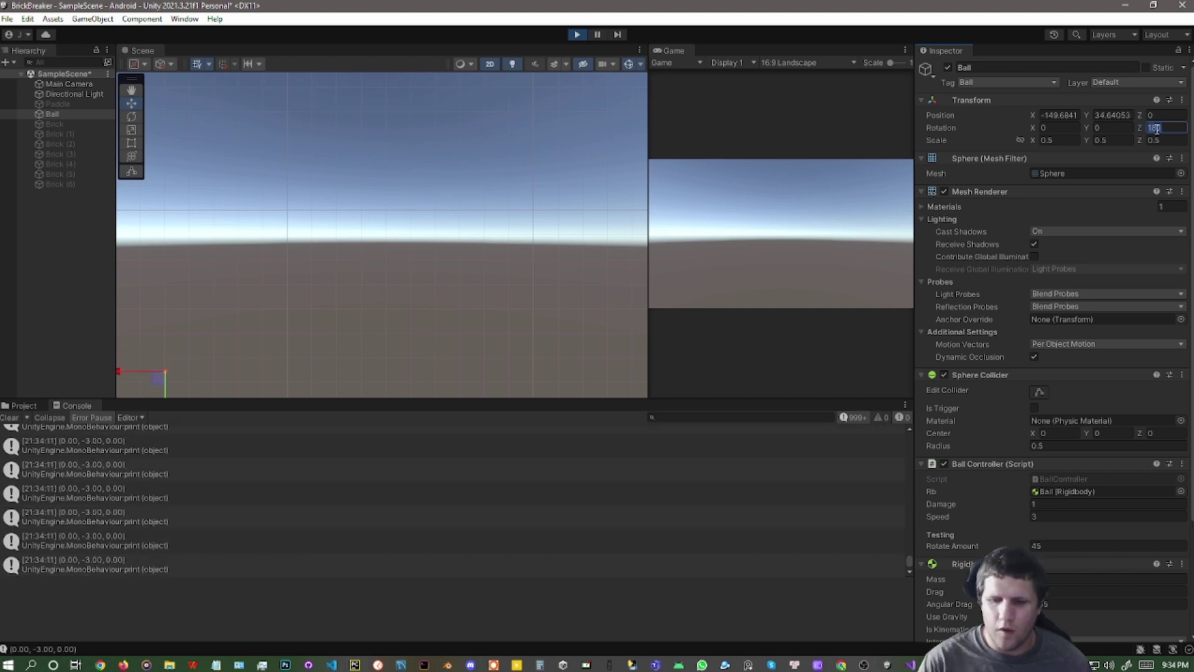
type("22")
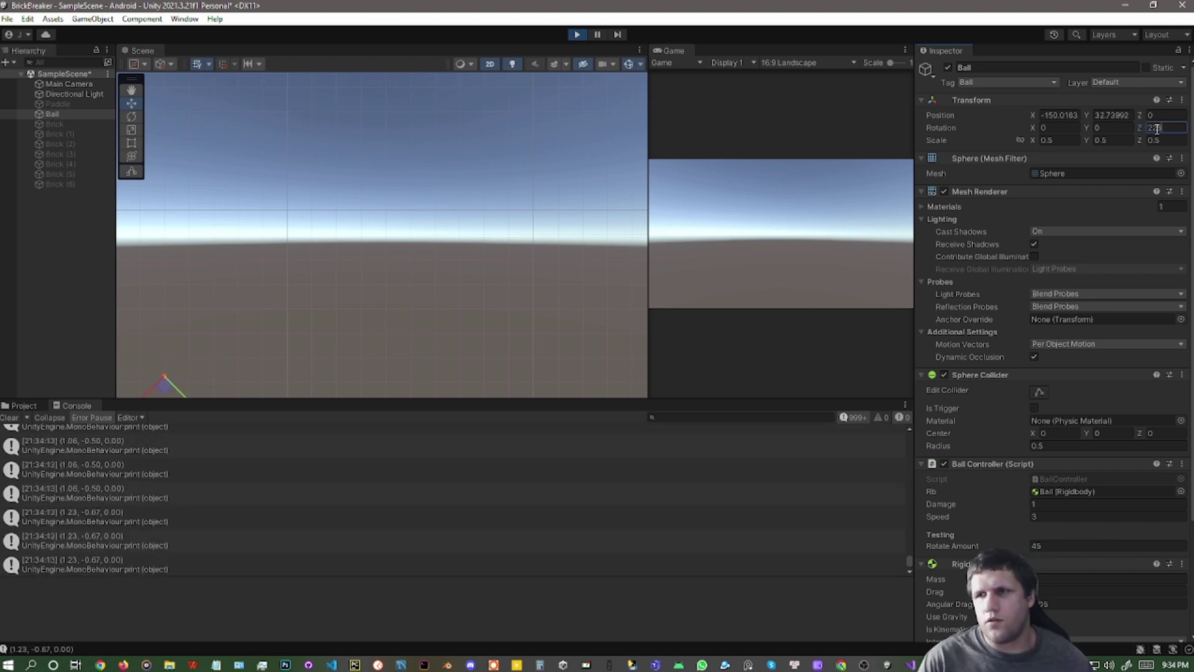
type("5")
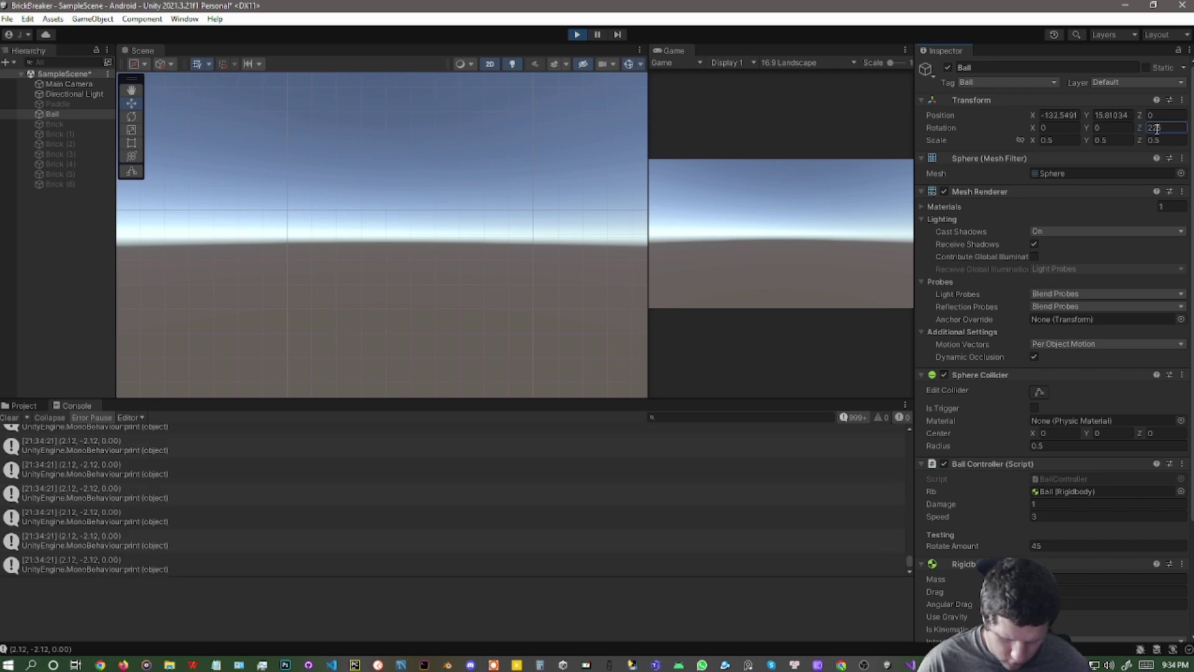
Test the running Ball's direction with Z rotations of 270 and 315, and stop the game
double_click(1155, 128)
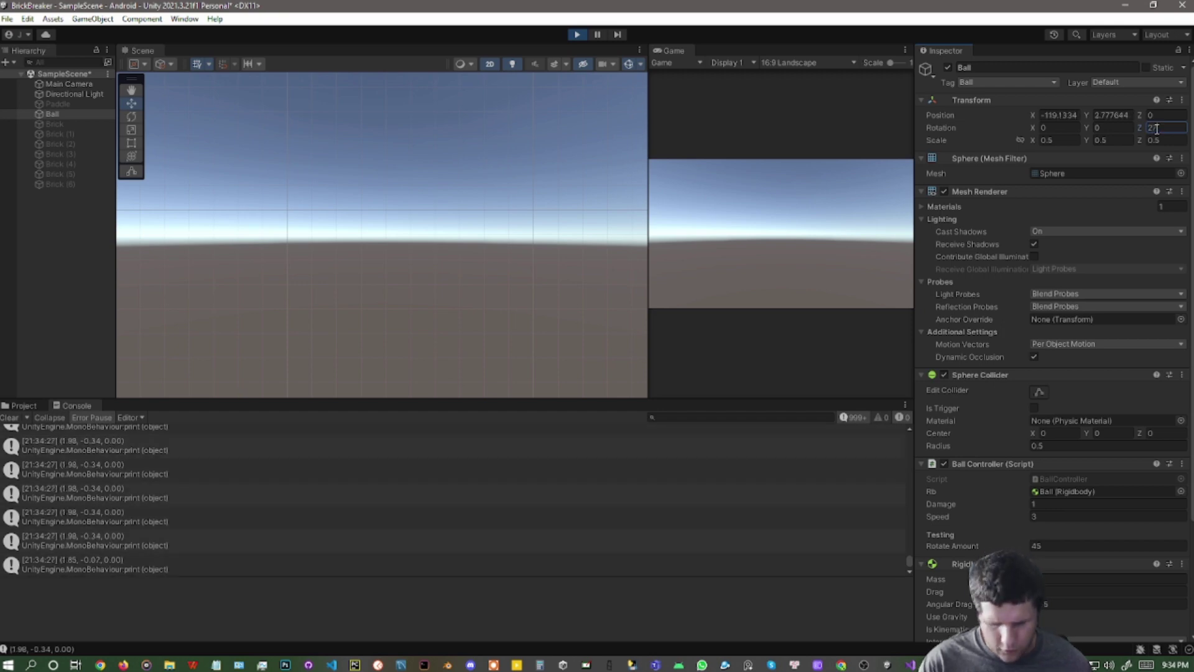
type("270")
key("Return")
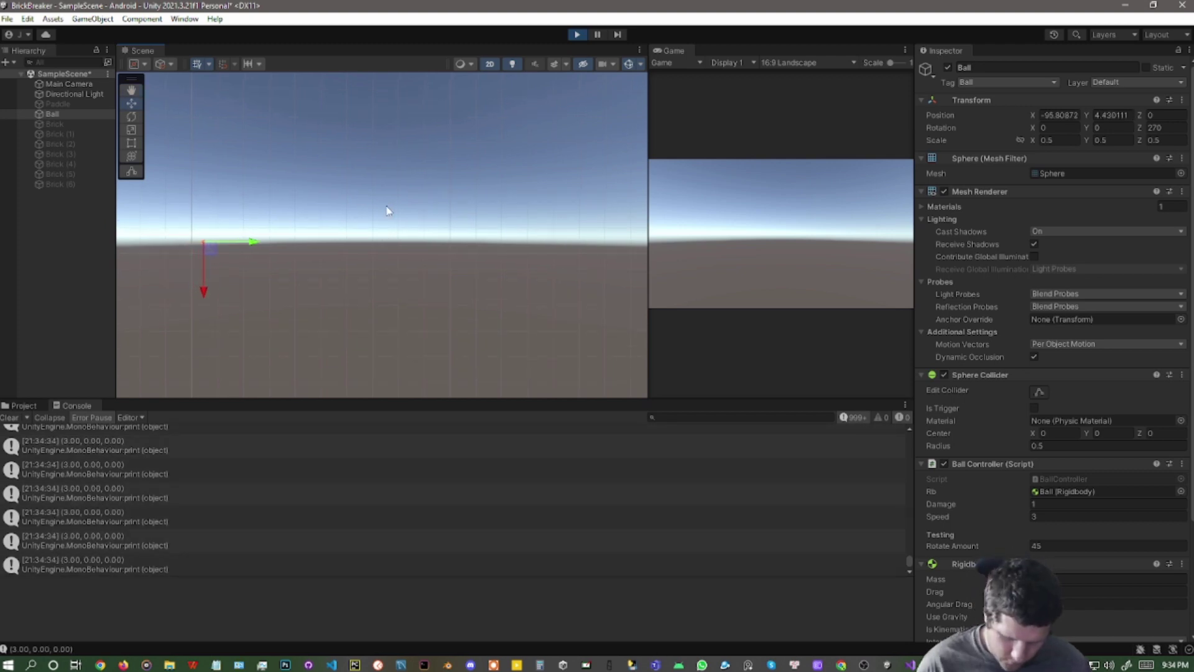
left_click(1156, 127)
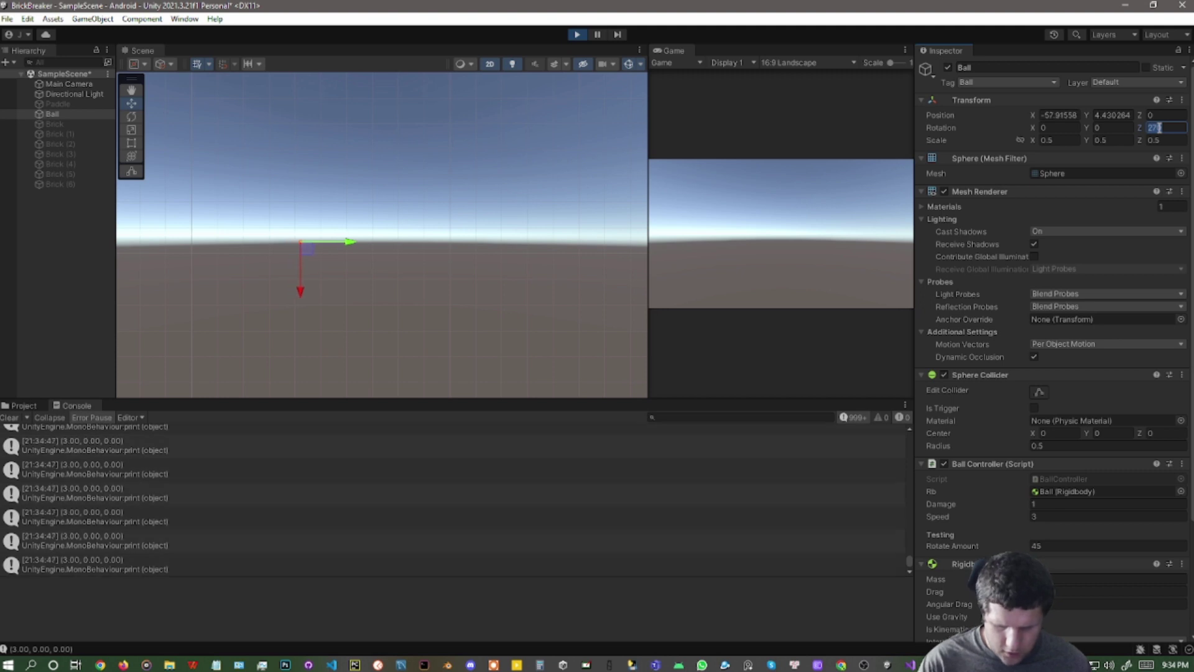
type("315")
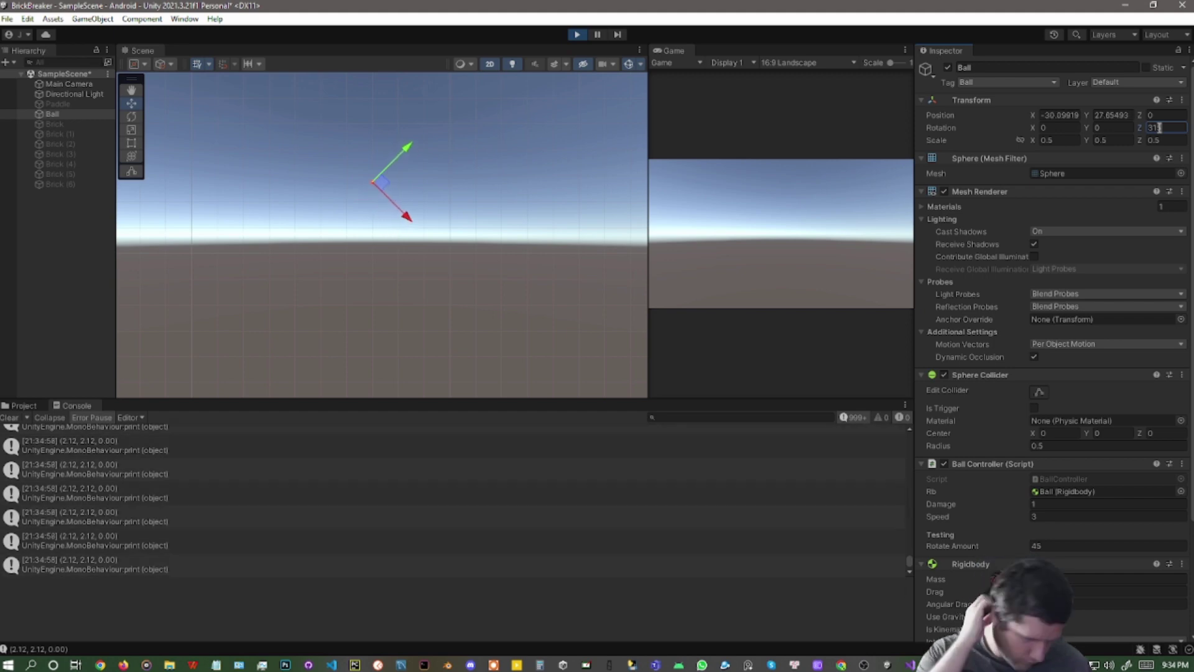
type("5")
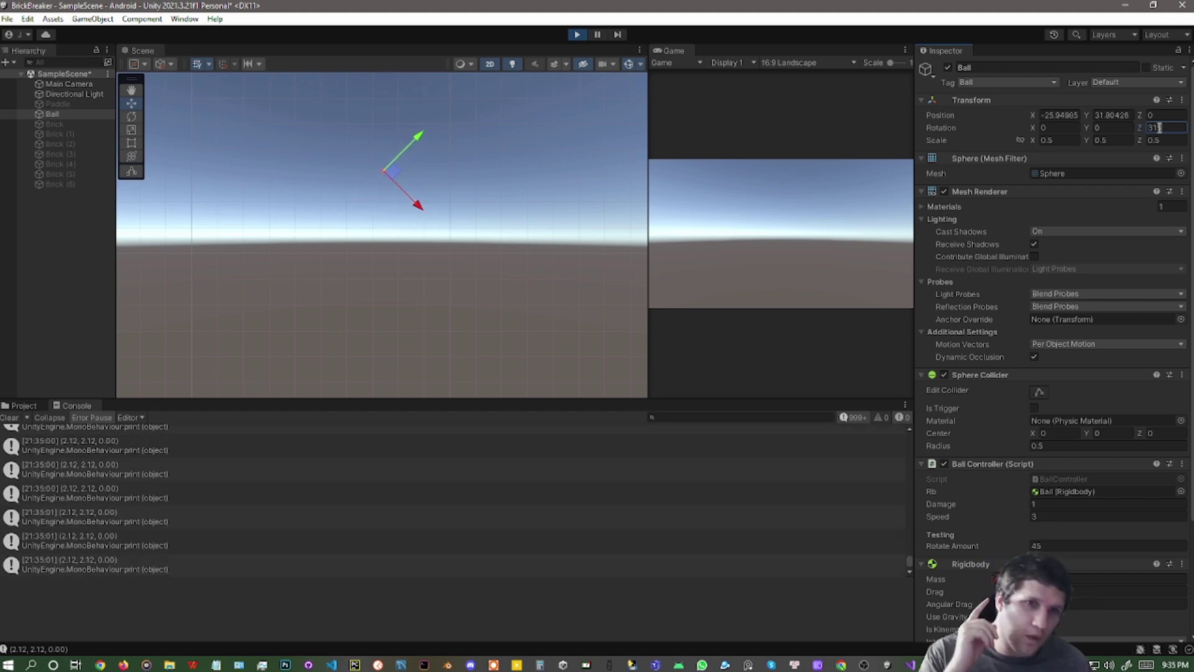
left_click(577, 35)
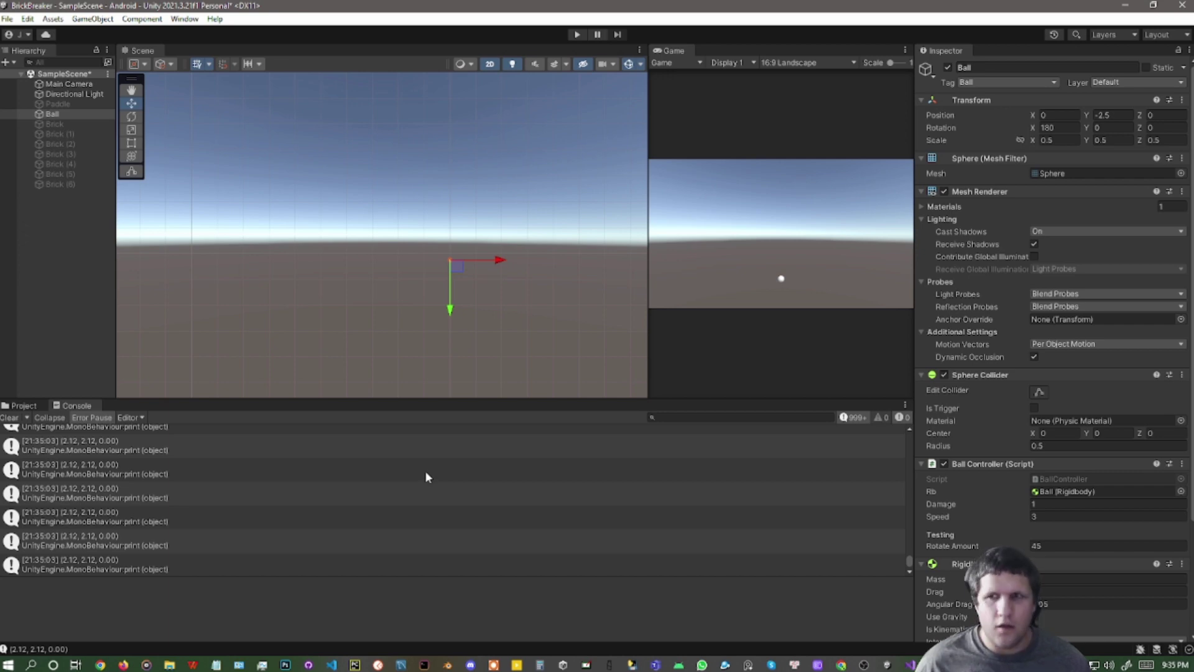
Switch to Photoshop, unlock the Background layer holding the paddle sketch, and hide it
left_click(284, 664)
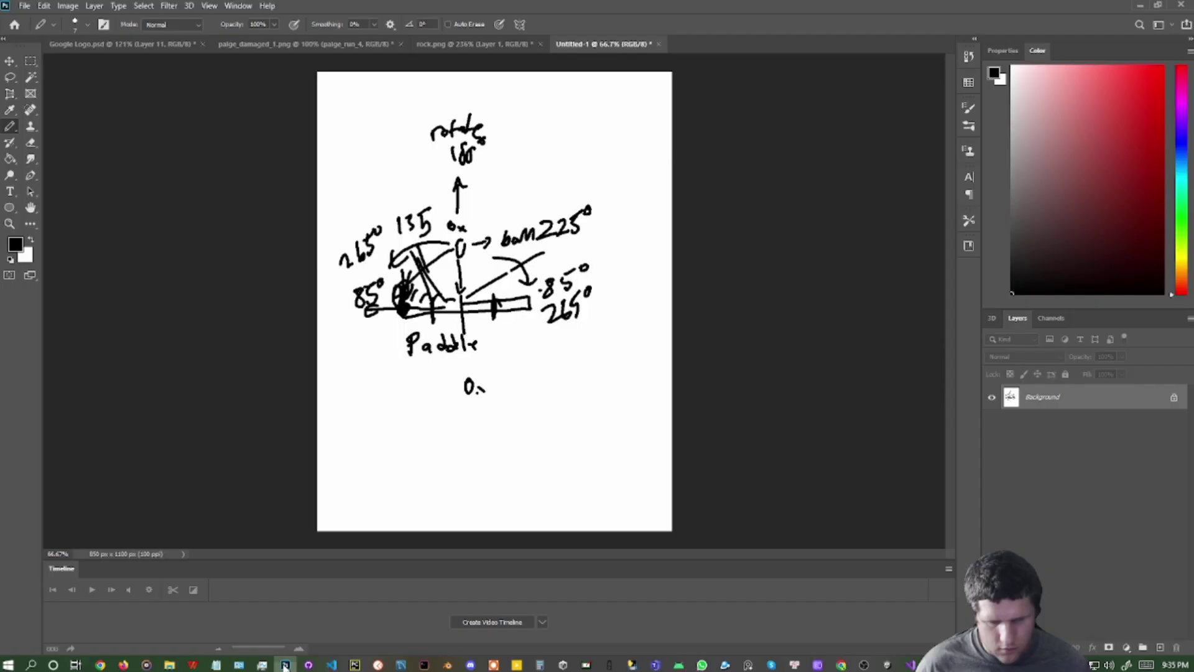
left_click(1173, 397)
left_click(992, 397)
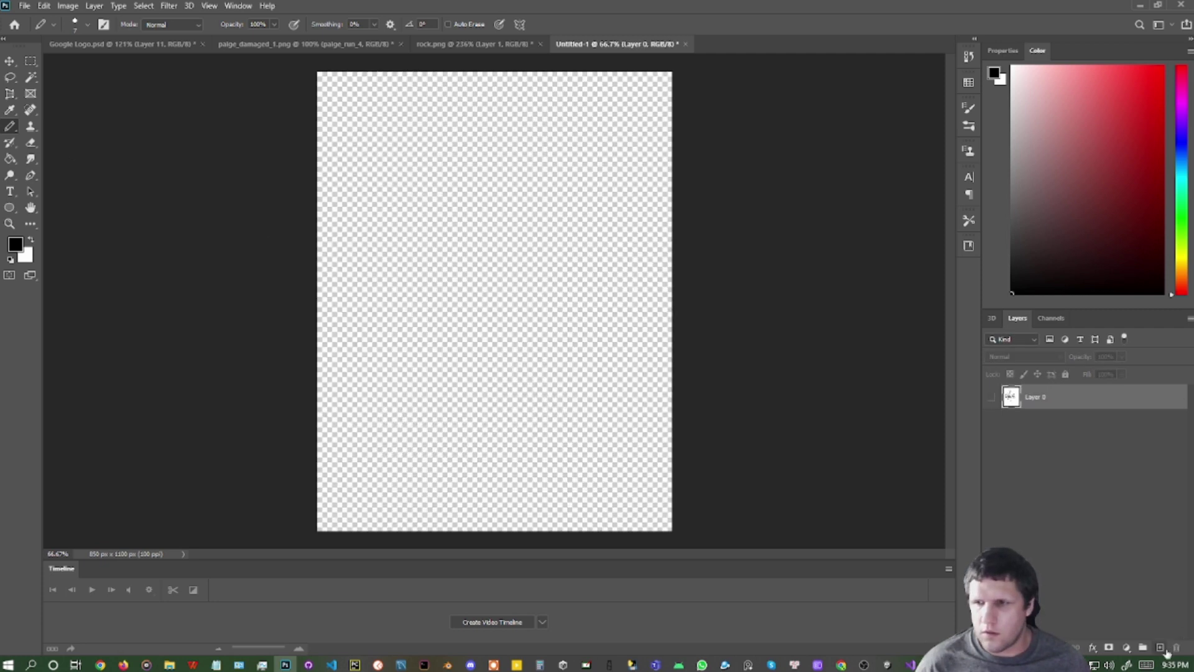
Add a white-filled layer above the hidden sketch and an empty layer on top of it, with black as the drawing colour
left_click(1159, 647)
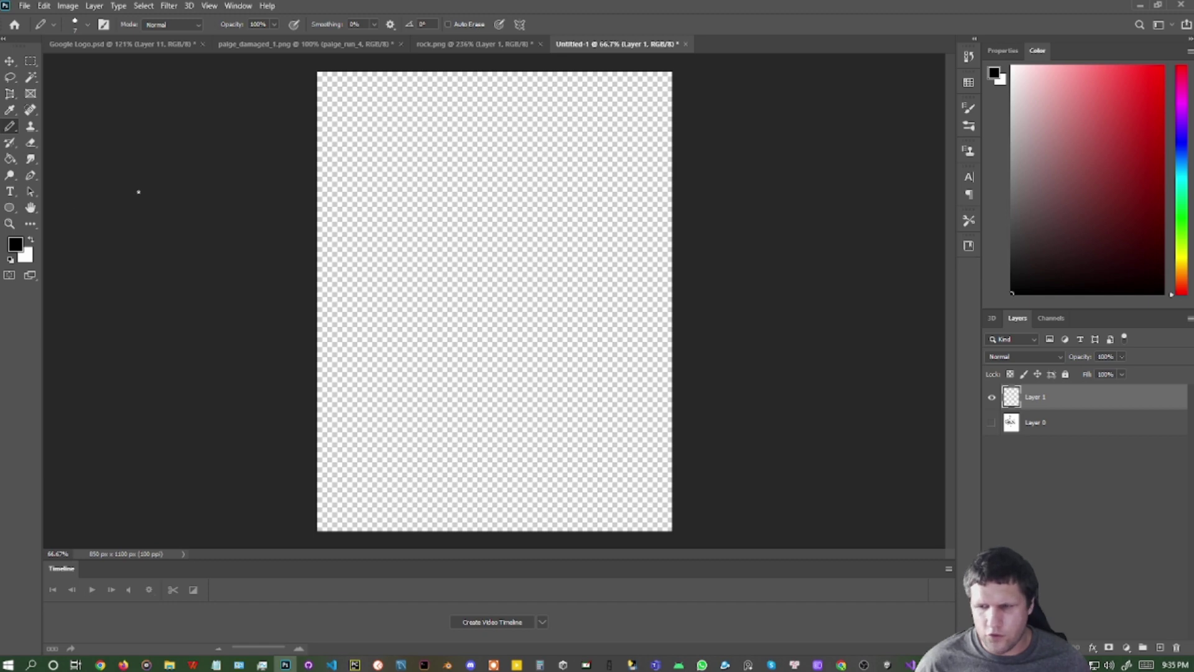
key("g")
key("x")
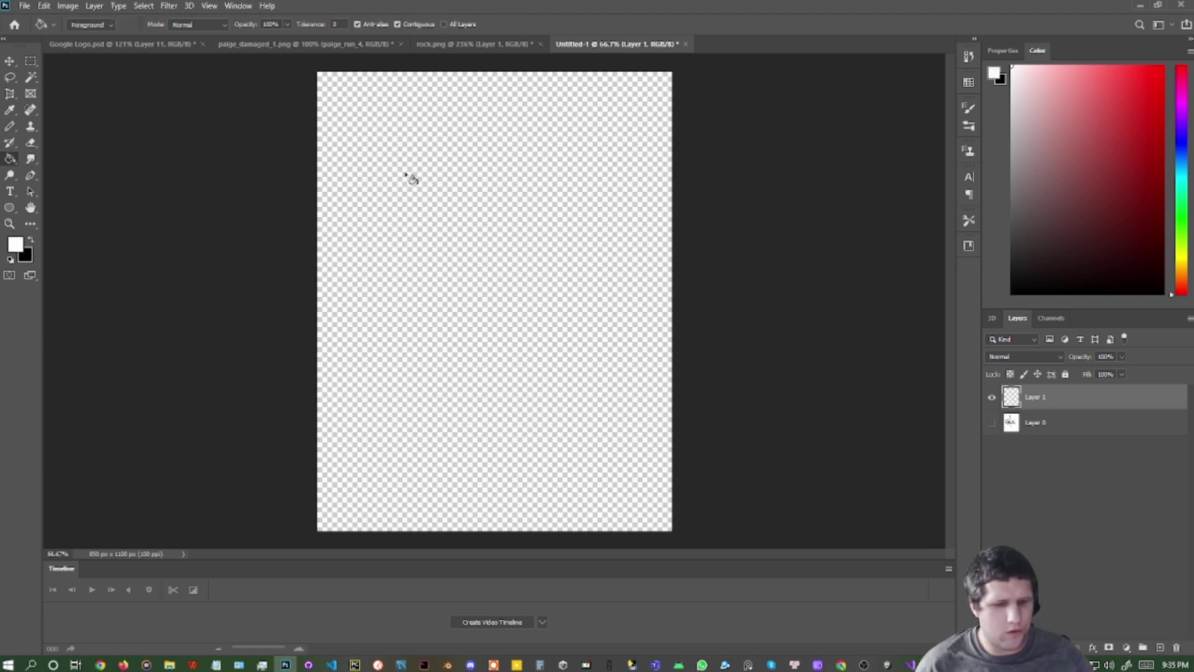
left_click(411, 179)
left_click(1159, 647)
key("x")
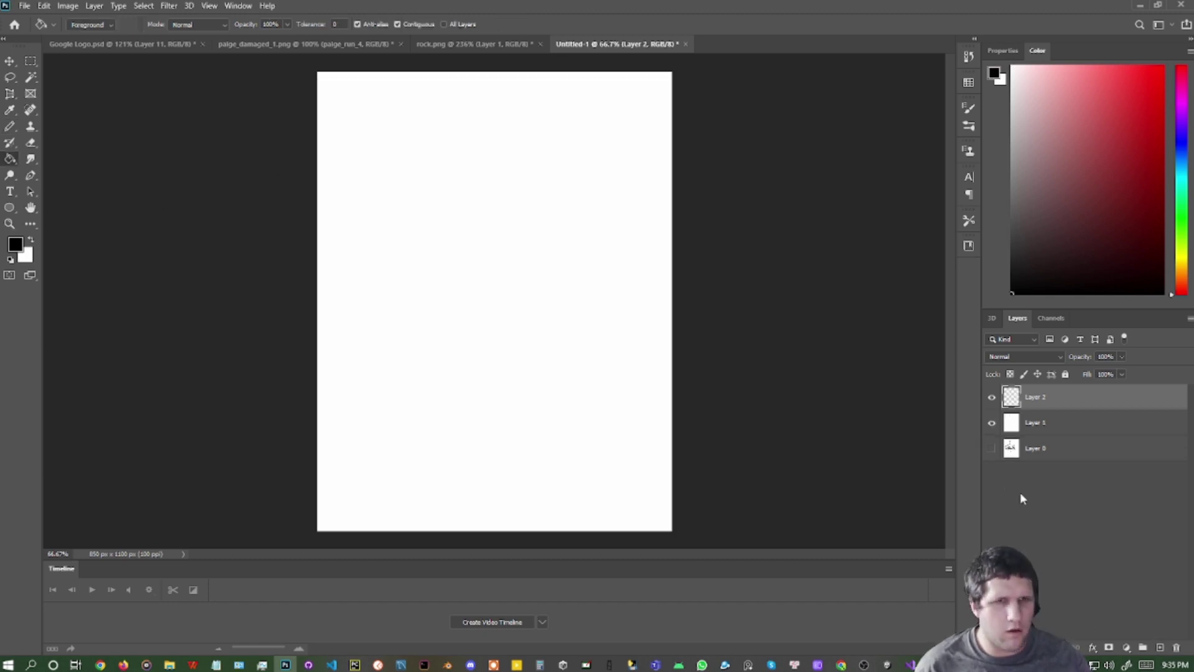
Handwrite the note "Ball goes up → x = 0" in black pencil along the page's upper edge
key("b")
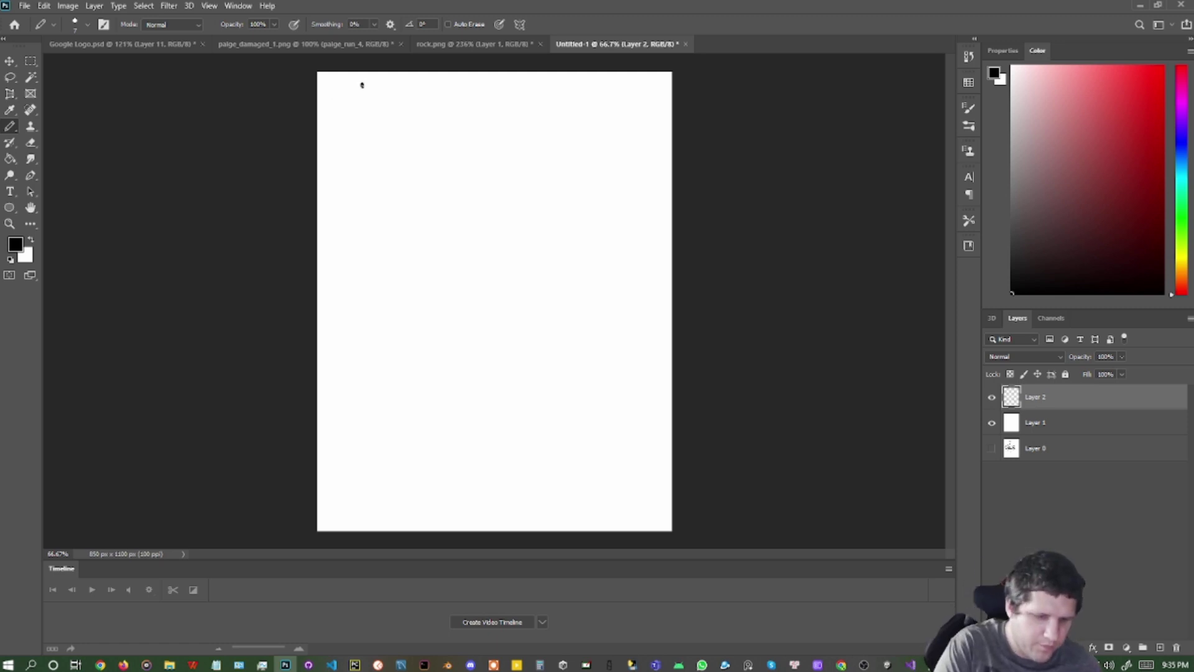
mouse_move(362, 84)
left_mouse_down()
mouse_move(360, 98)
mouse_move(373, 81)
mouse_move(368, 93)
mouse_move(394, 95)
left_mouse_up()
mouse_move(403, 80)
left_mouse_down()
mouse_move(401, 99)
mouse_move(424, 105)
mouse_move(509, 84)
left_mouse_up()
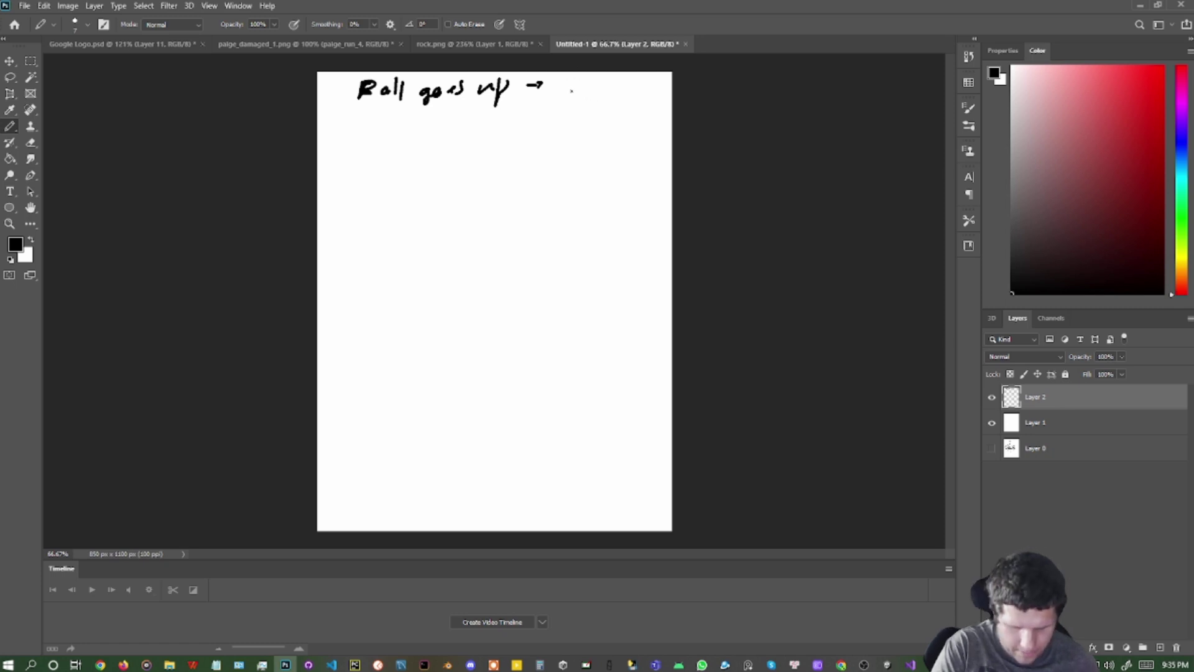
left_click(584, 96)
left_click_drag(598, 97, 605, 87)
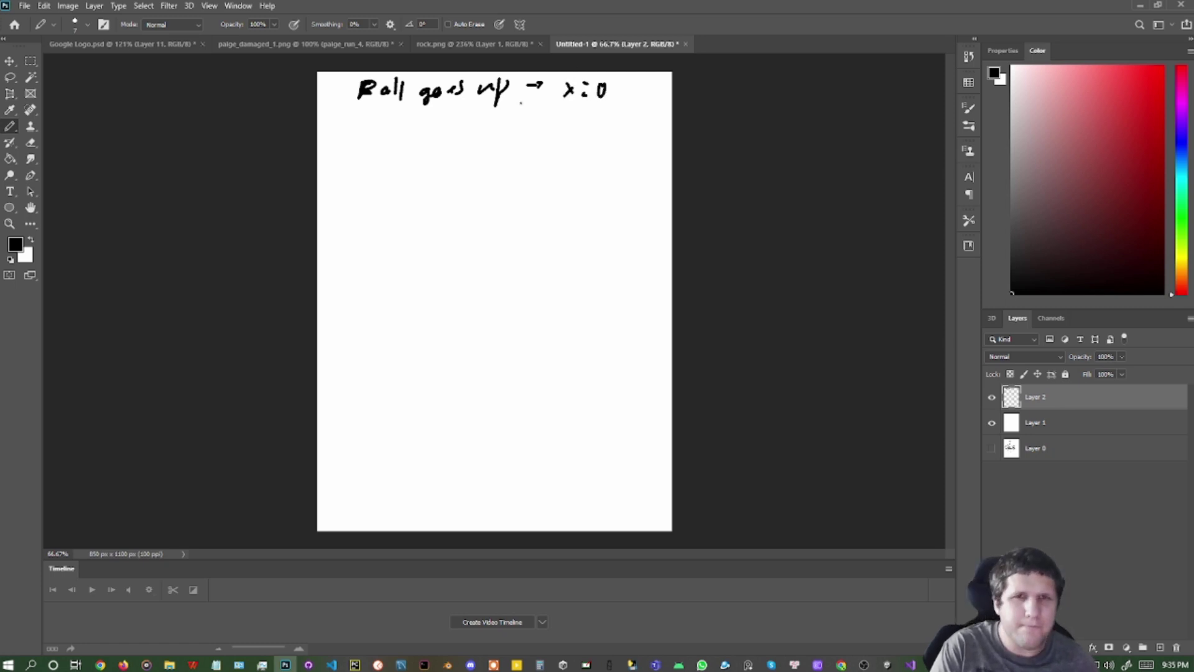
Handwrite "Ball goes down ⇒ x = 180" on the line below the first note
left_click_drag(355, 113, 389, 131)
mouse_move(395, 108)
left_mouse_down()
mouse_move(393, 130)
mouse_move(409, 142)
mouse_move(430, 117)
mouse_move(486, 127)
left_mouse_up()
left_click_drag(486, 121, 576, 128)
left_click_drag(575, 117, 565, 129)
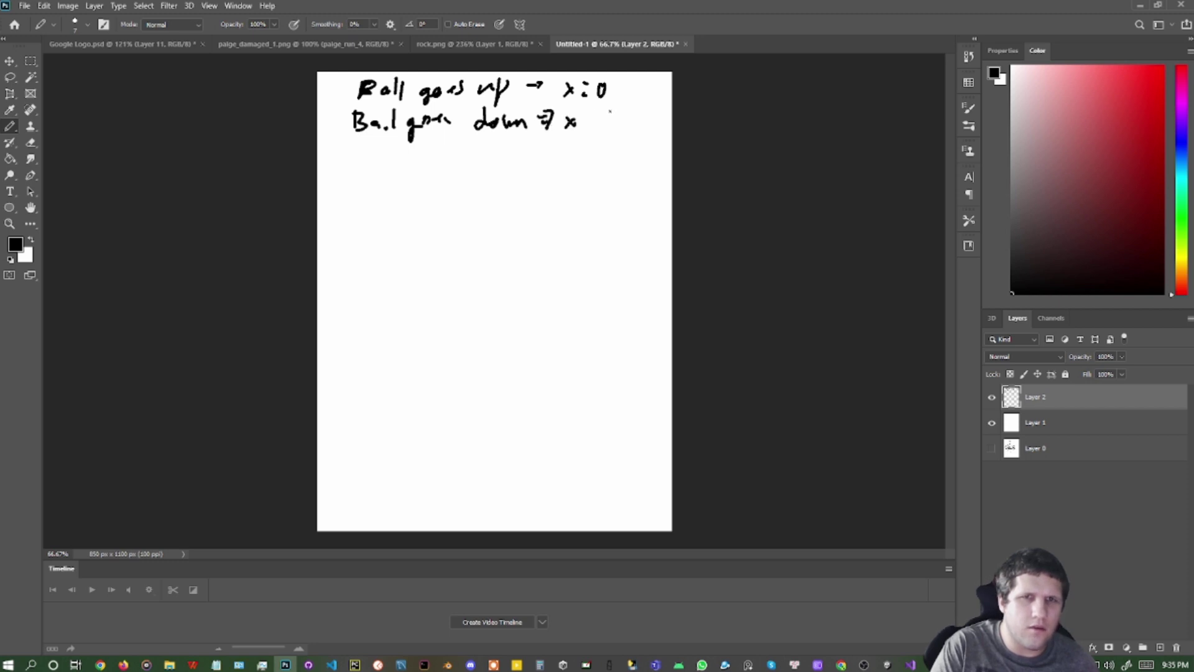
left_click_drag(636, 104, 633, 127)
mouse_move(653, 107)
left_mouse_down()
mouse_move(647, 123)
mouse_move(653, 106)
mouse_move(660, 113)
left_mouse_up()
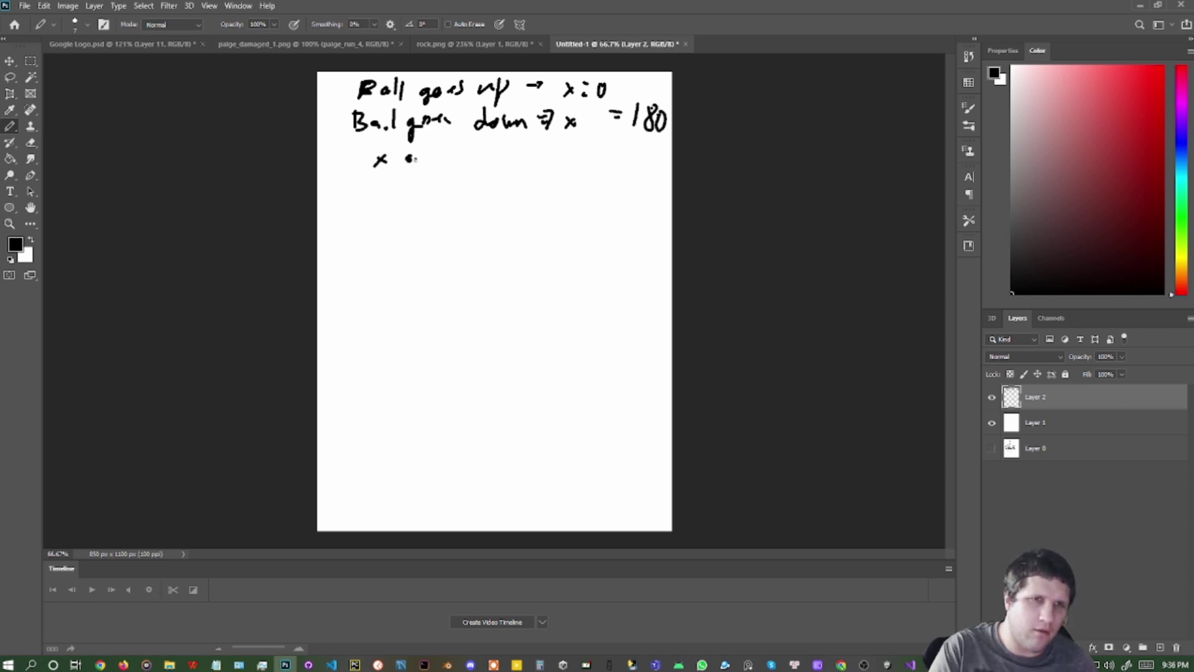
Handwrite "x only for ↑ and ↓" as the third note and draw a divider line across the page beneath it
left_click_drag(415, 165, 425, 163)
mouse_move(431, 147)
left_mouse_down()
mouse_move(438, 185)
mouse_move(533, 151)
mouse_move(588, 175)
left_mouse_up()
mouse_move(581, 165)
left_mouse_down()
mouse_move(588, 175)
mouse_move(597, 164)
left_mouse_up()
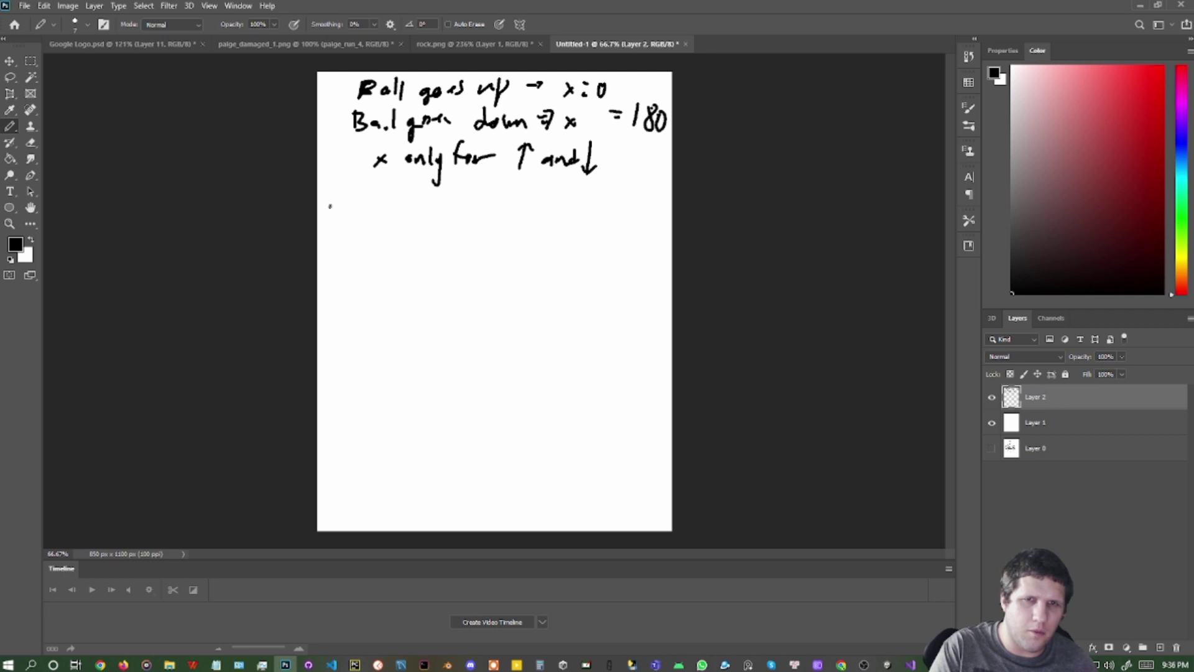
left_click_drag(329, 207, 675, 194)
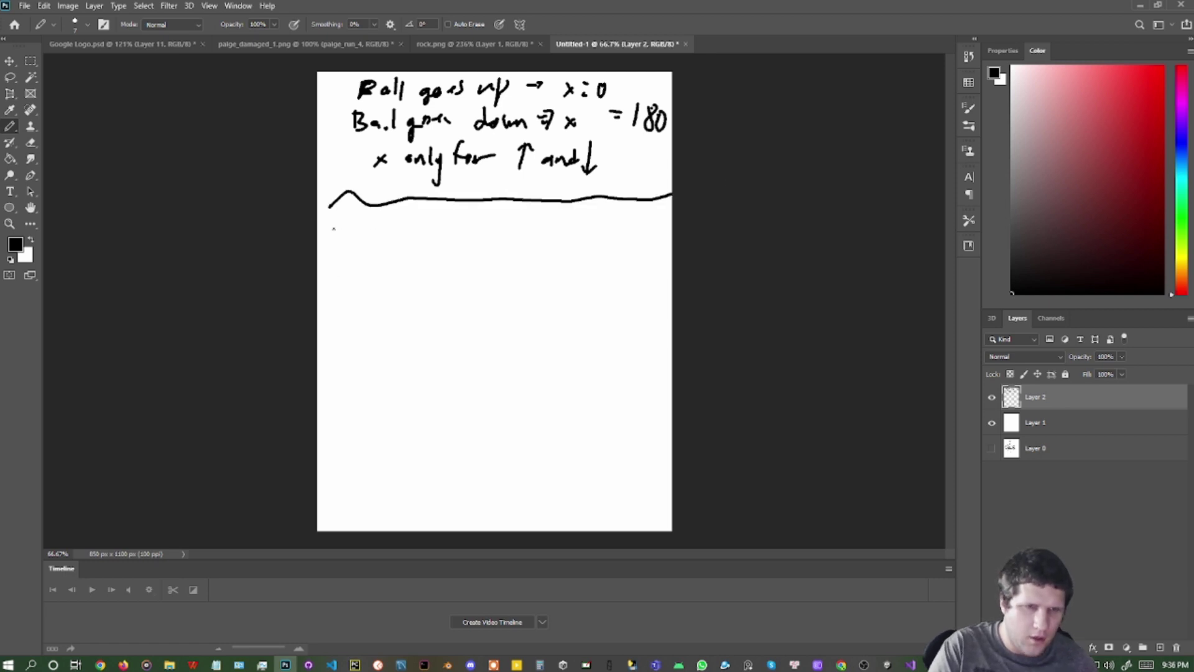
Handwrite "Z = ← & →" below the divider and cross out the x notes above it
left_click_drag(328, 229, 341, 254)
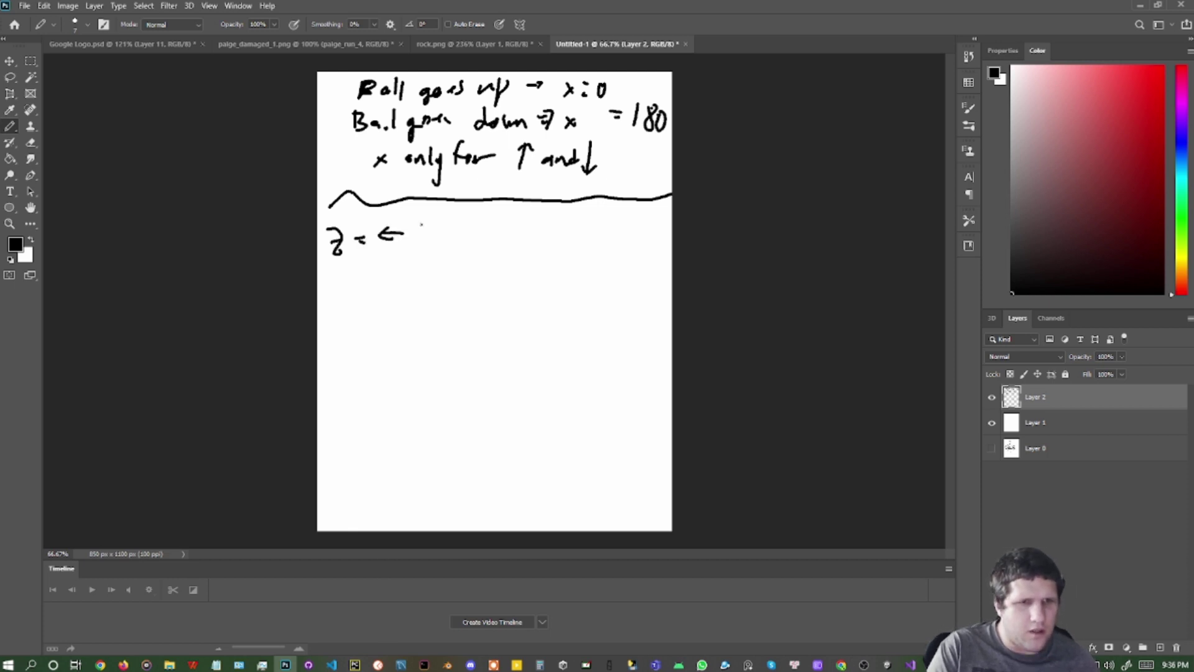
mouse_move(421, 225)
left_mouse_down()
mouse_move(426, 248)
mouse_move(464, 237)
left_mouse_up()
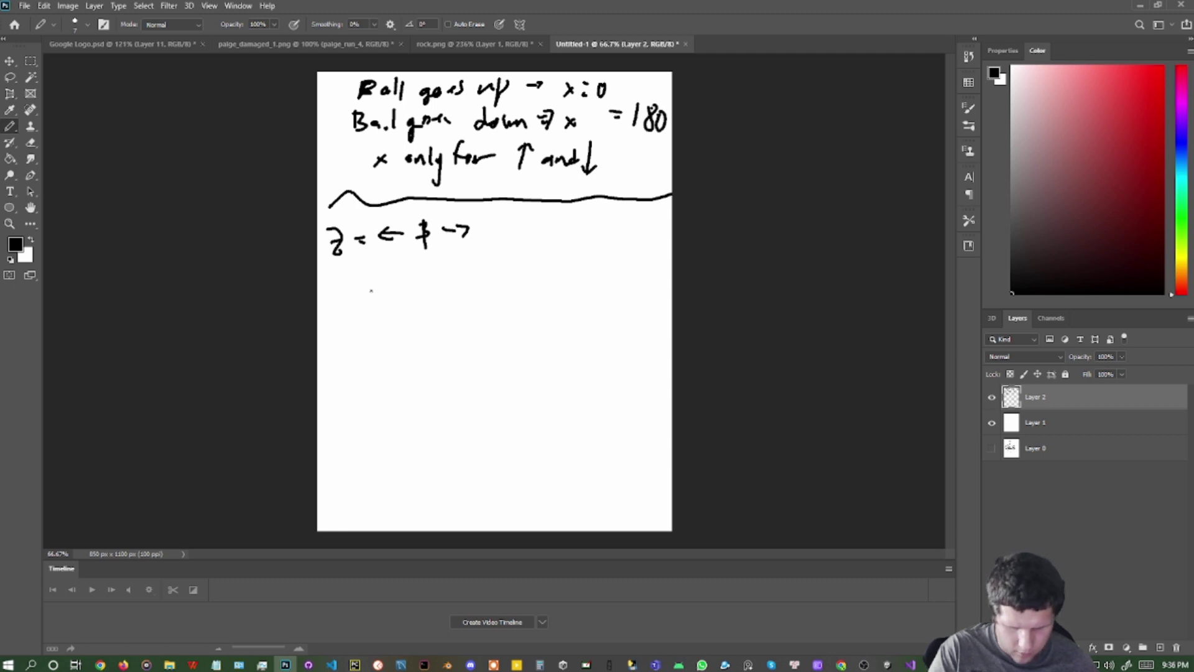
left_click_drag(334, 196, 643, 83)
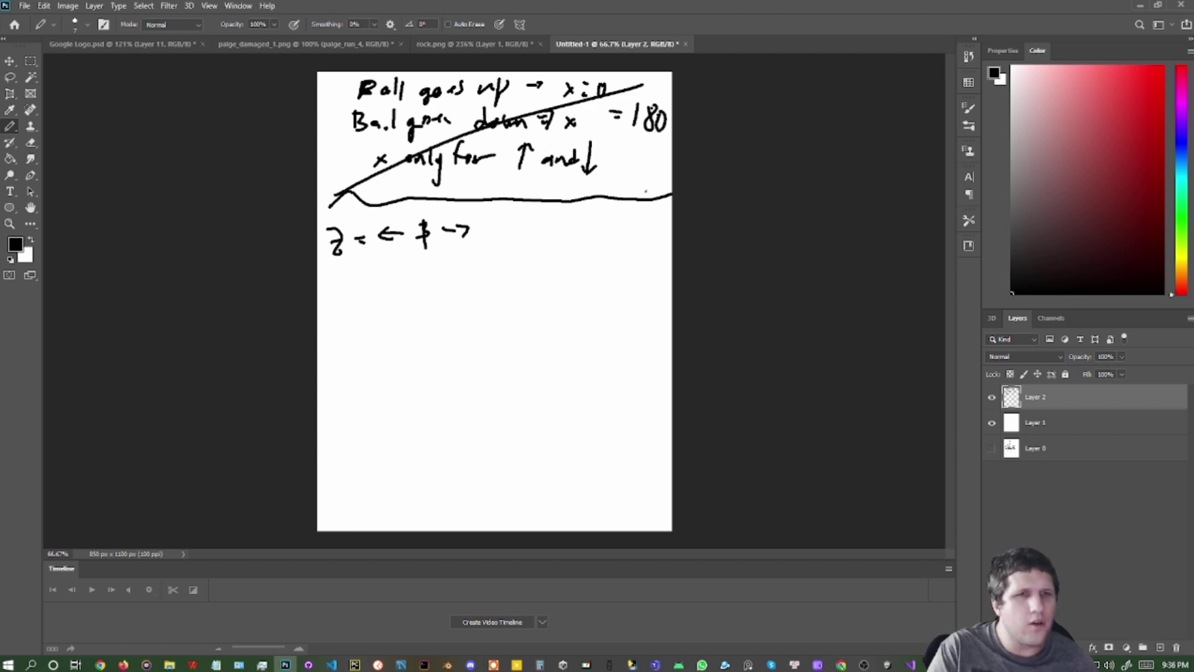
mouse_move(654, 182)
left_mouse_down()
mouse_move(540, 145)
mouse_move(317, 91)
left_mouse_up()
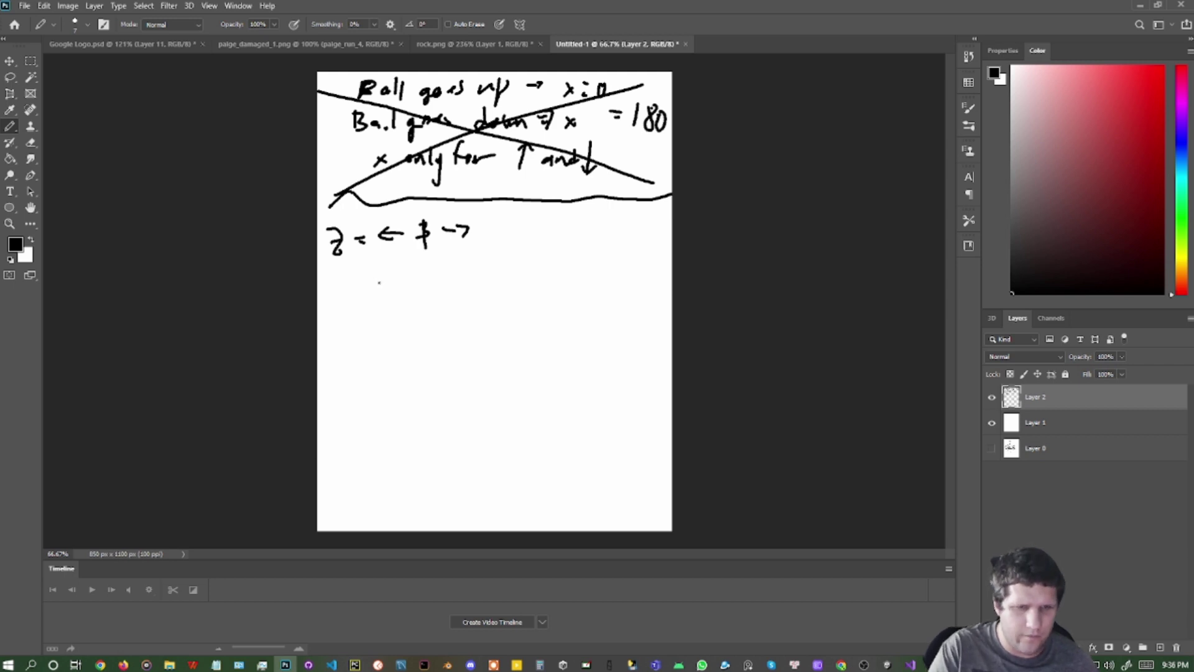
left_click_drag(357, 293, 342, 327)
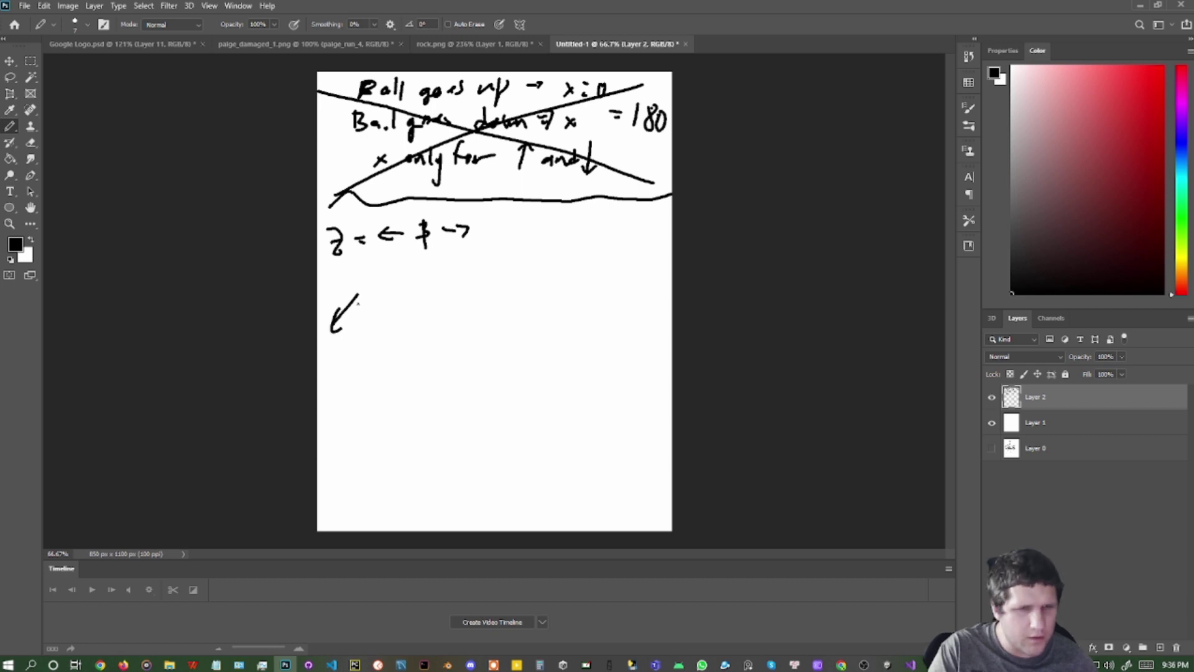
key("ctrl+z")
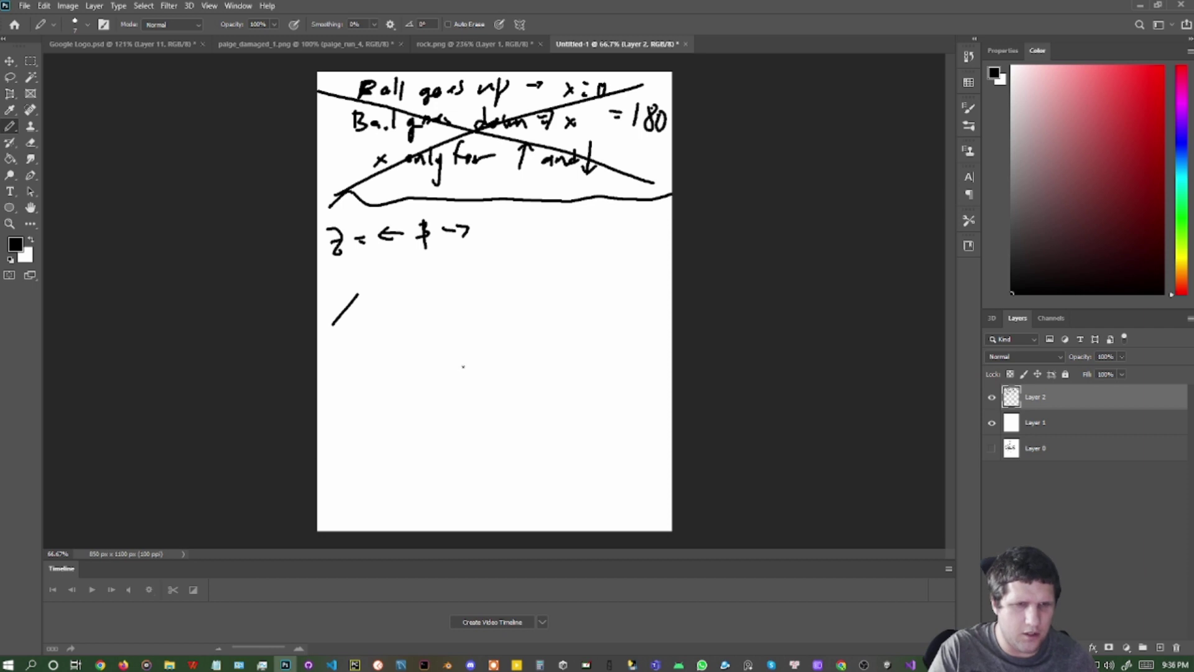
key("ctrl+z")
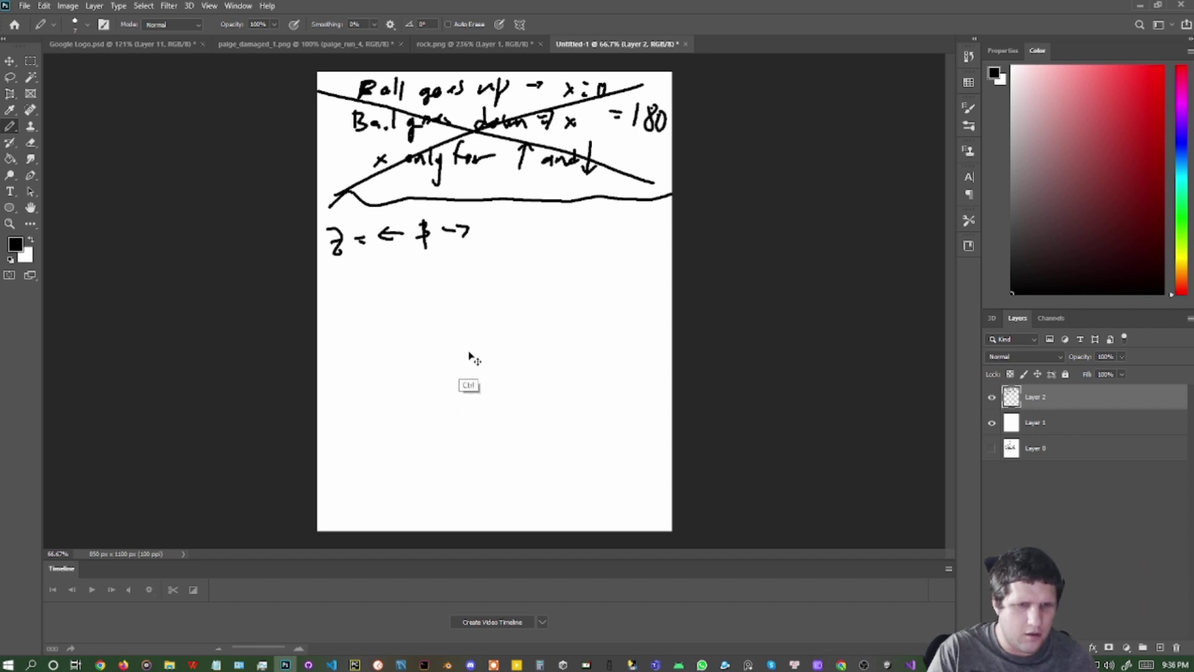
left_click(480, 299, "ctrl")
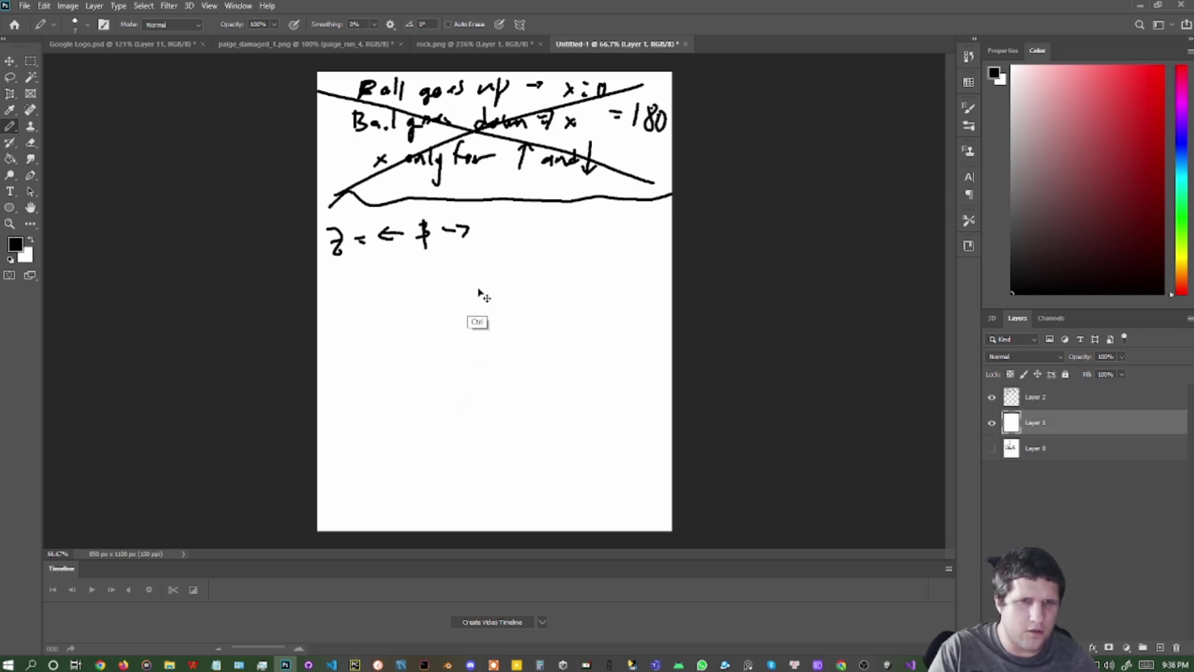
left_click_drag(479, 296, 487, 309, "ctrl")
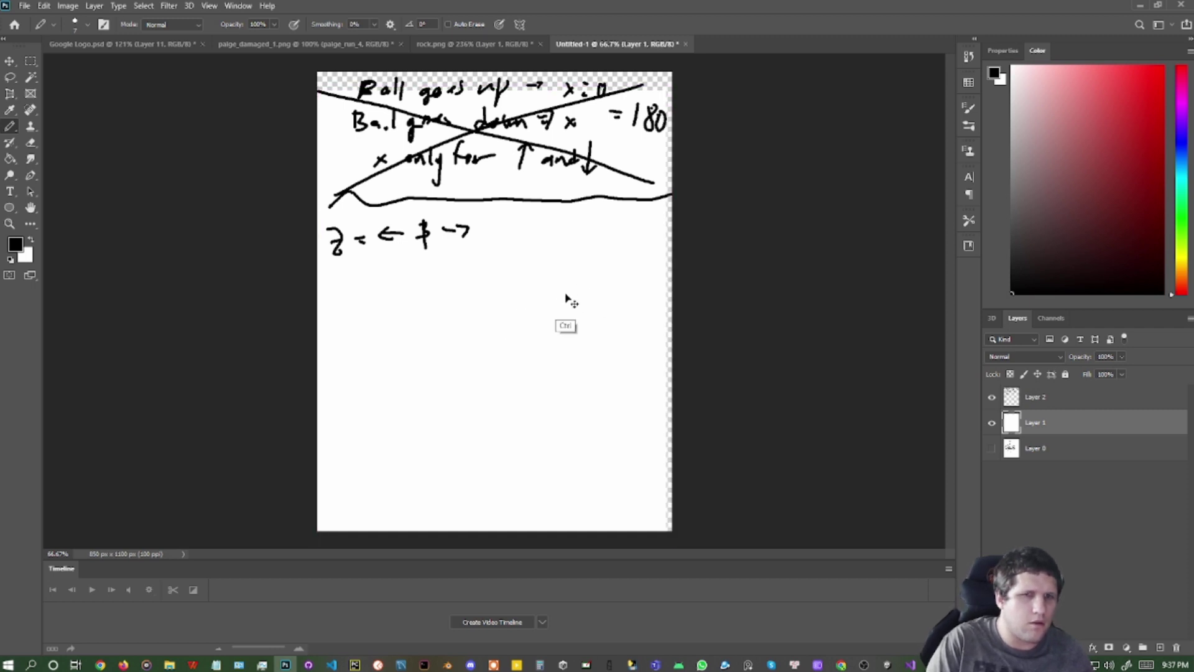
left_click(820, 311, "ctrl")
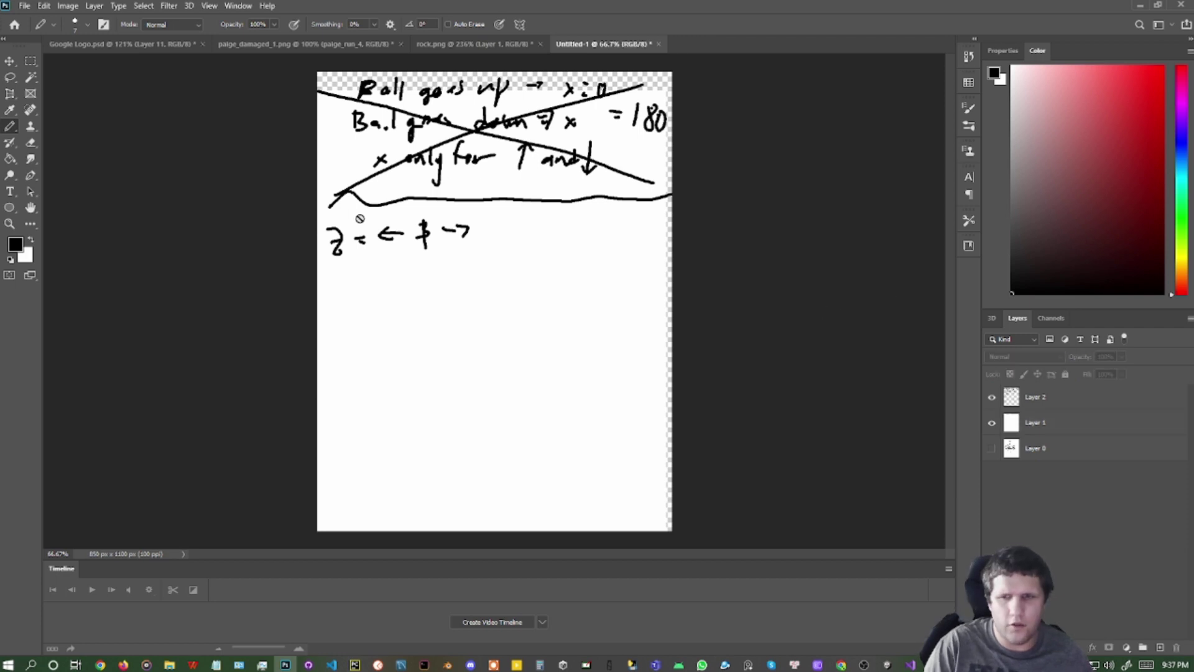
left_click(376, 274)
left_click(586, 251)
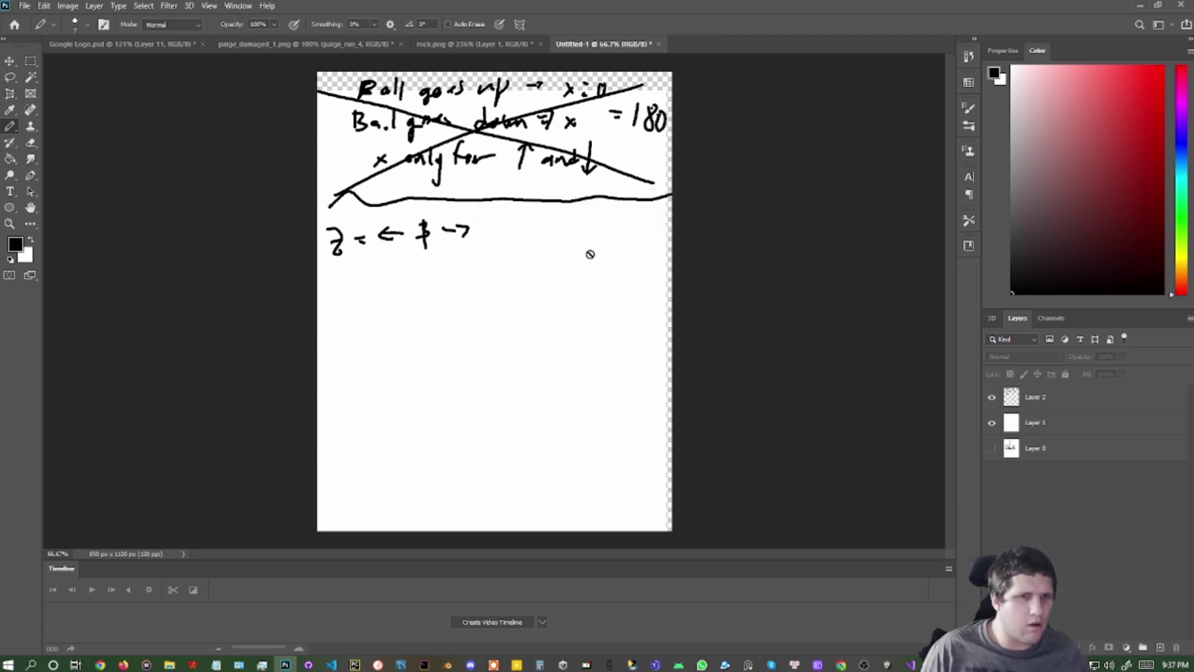
right_click(458, 222)
left_click(388, 334)
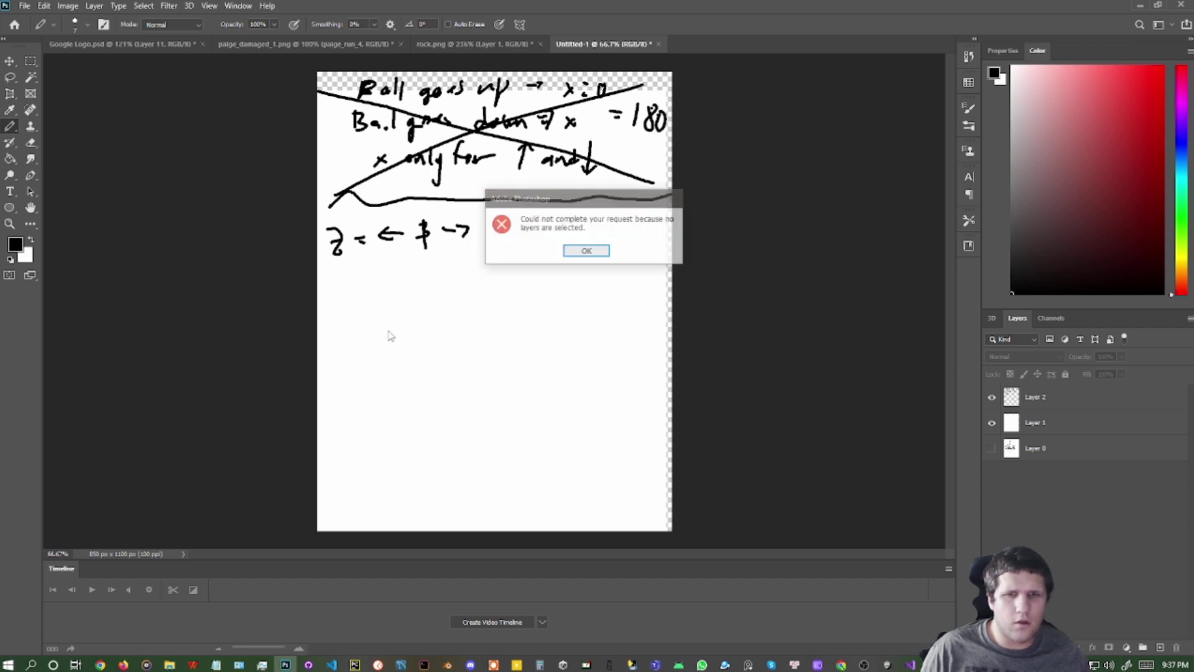
left_click(595, 253)
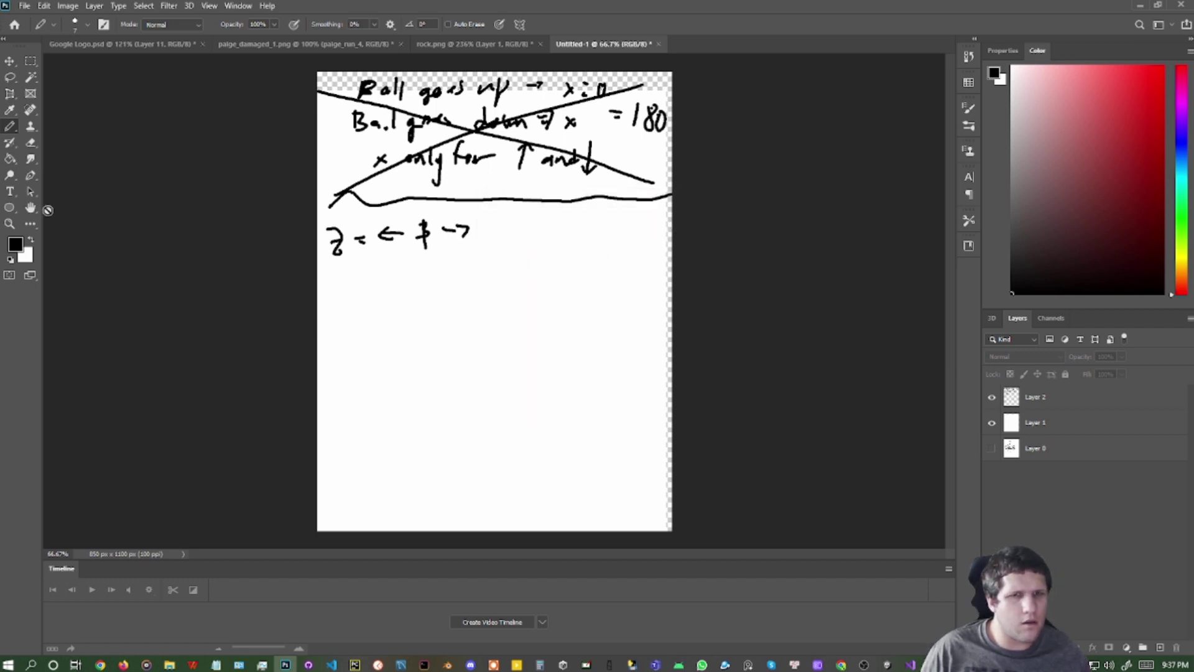
left_click(12, 127, "alt")
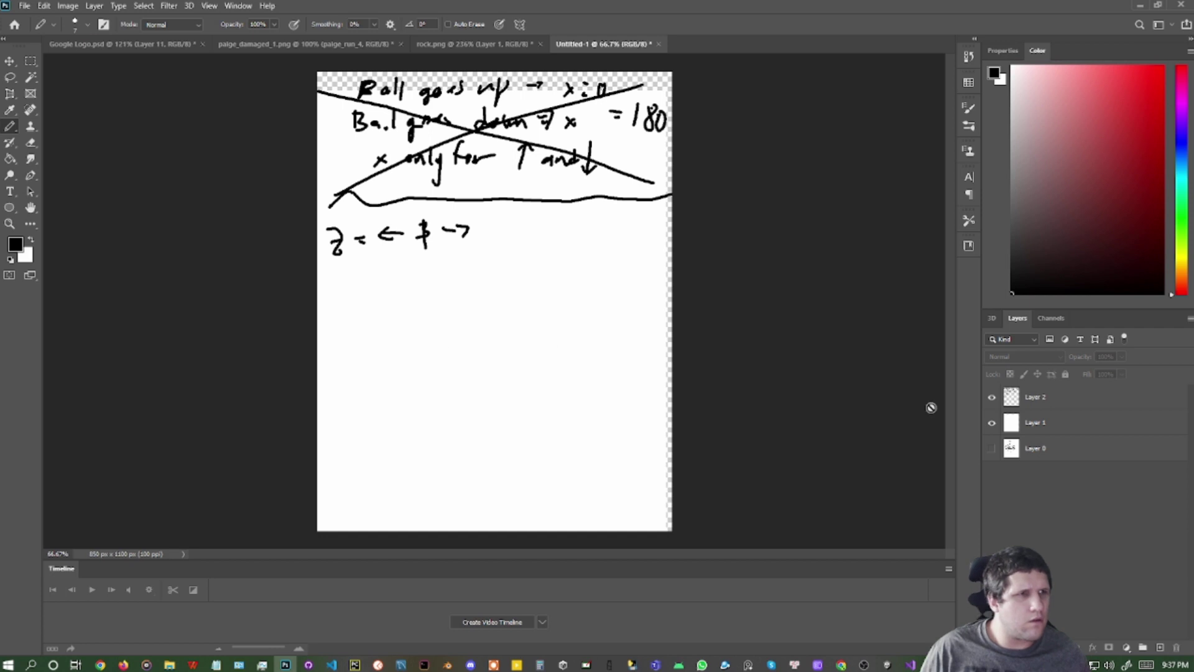
left_click(1065, 398)
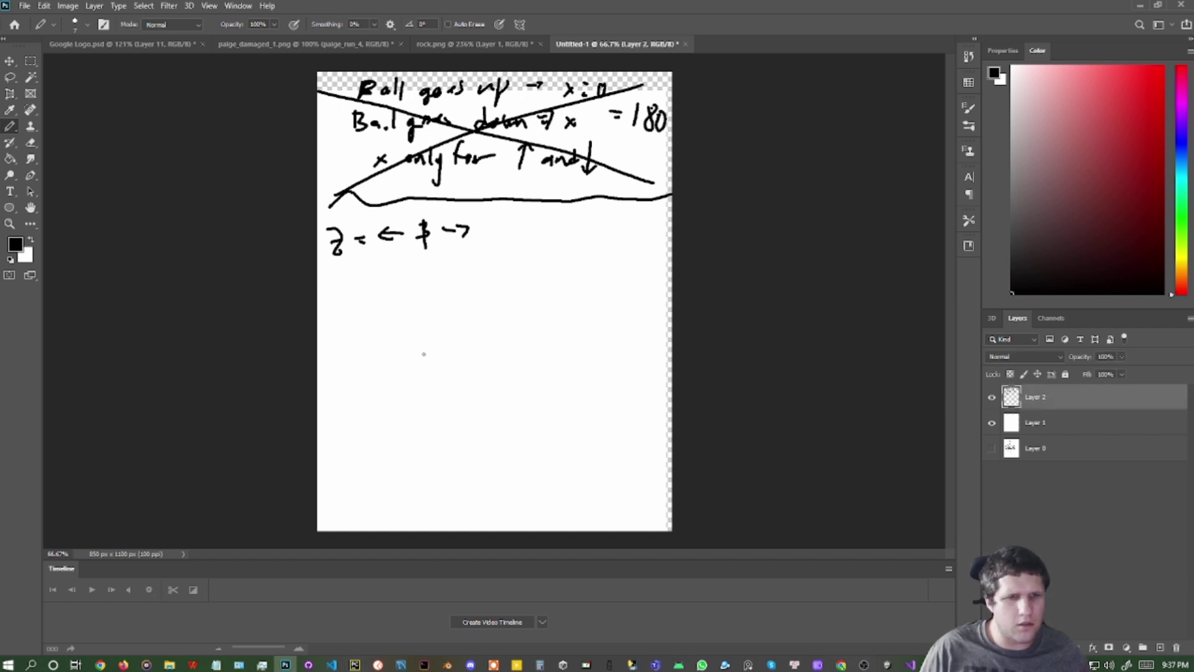
Move the white Layer 1 back so it covers the whole canvas, and reselect Layer 2 for drawing
left_click(1082, 426)
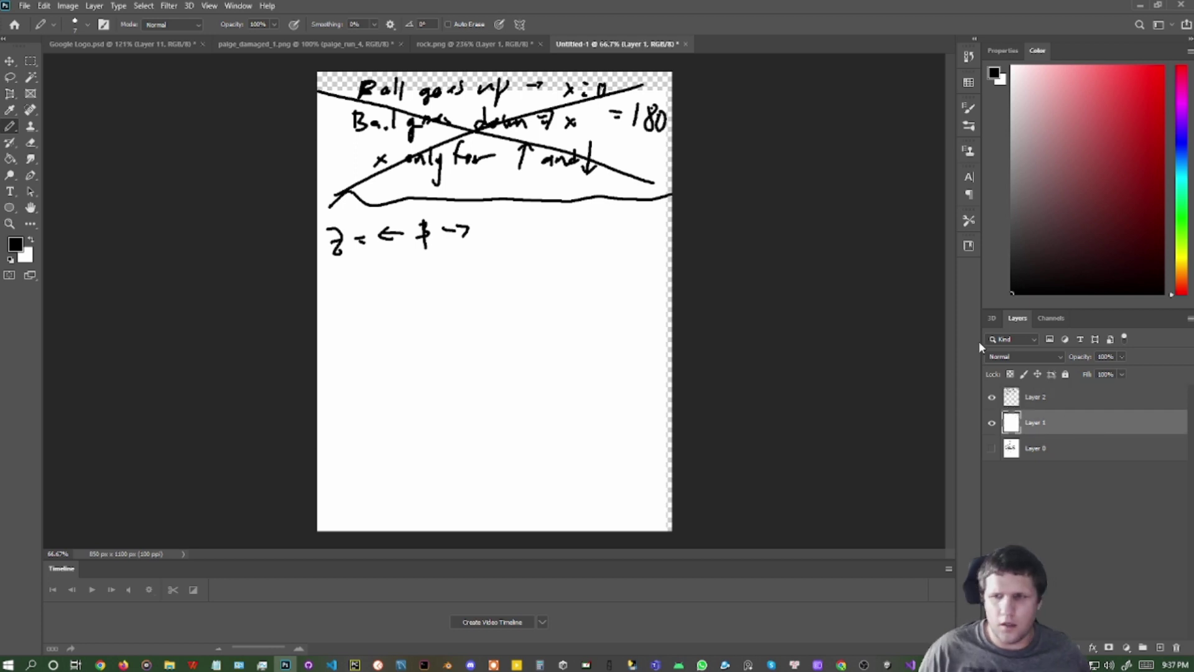
key("v")
left_click_drag(478, 333, 493, 312)
left_click(1037, 395)
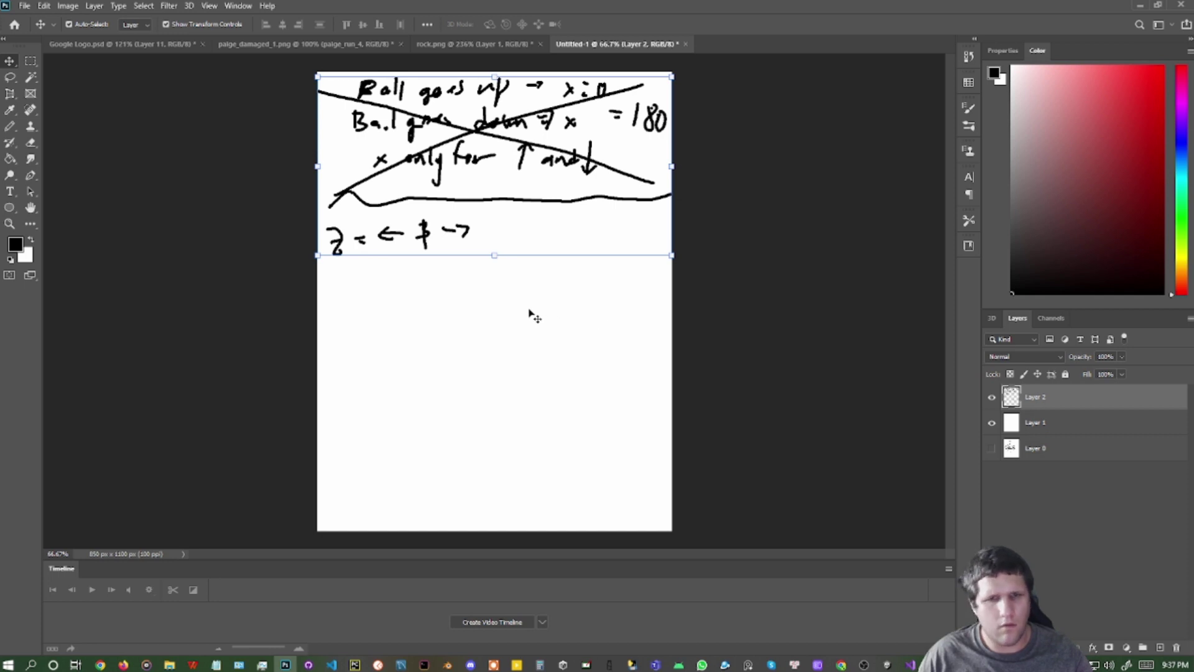
Draw a vertical and a horizontal axis with arrowheads below the Z note, and add a diagonal falling to the right through their crossing
key("b")
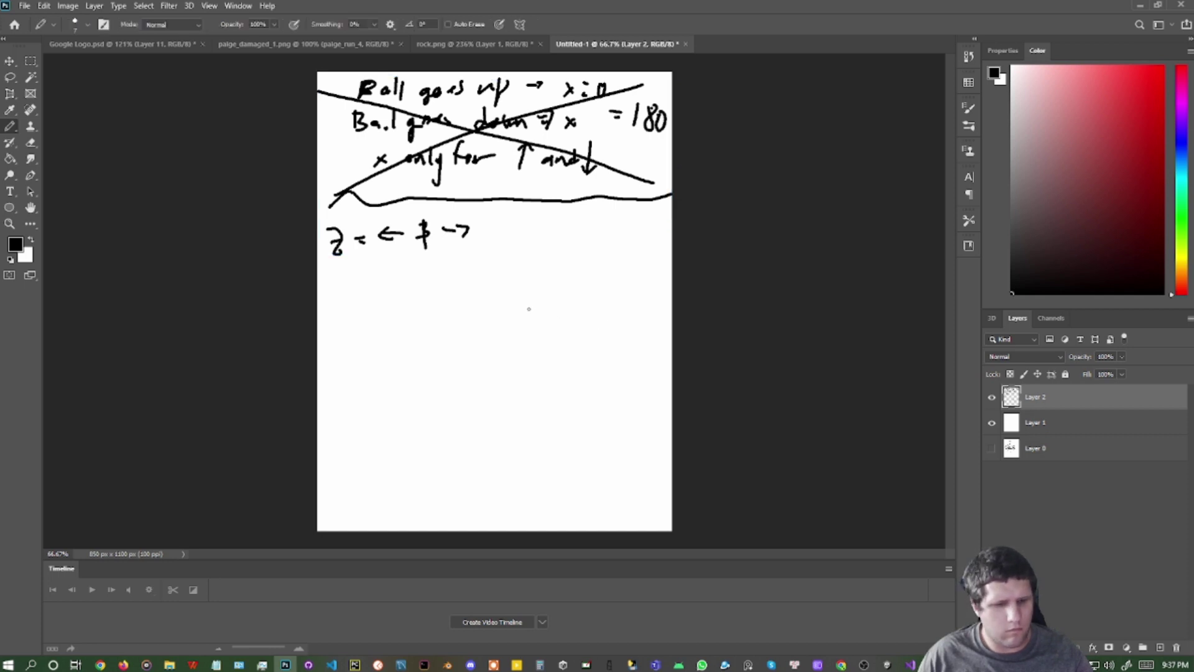
mouse_move(496, 282)
left_mouse_down()
mouse_move(483, 492)
mouse_move(467, 491)
mouse_move(508, 484)
left_mouse_up()
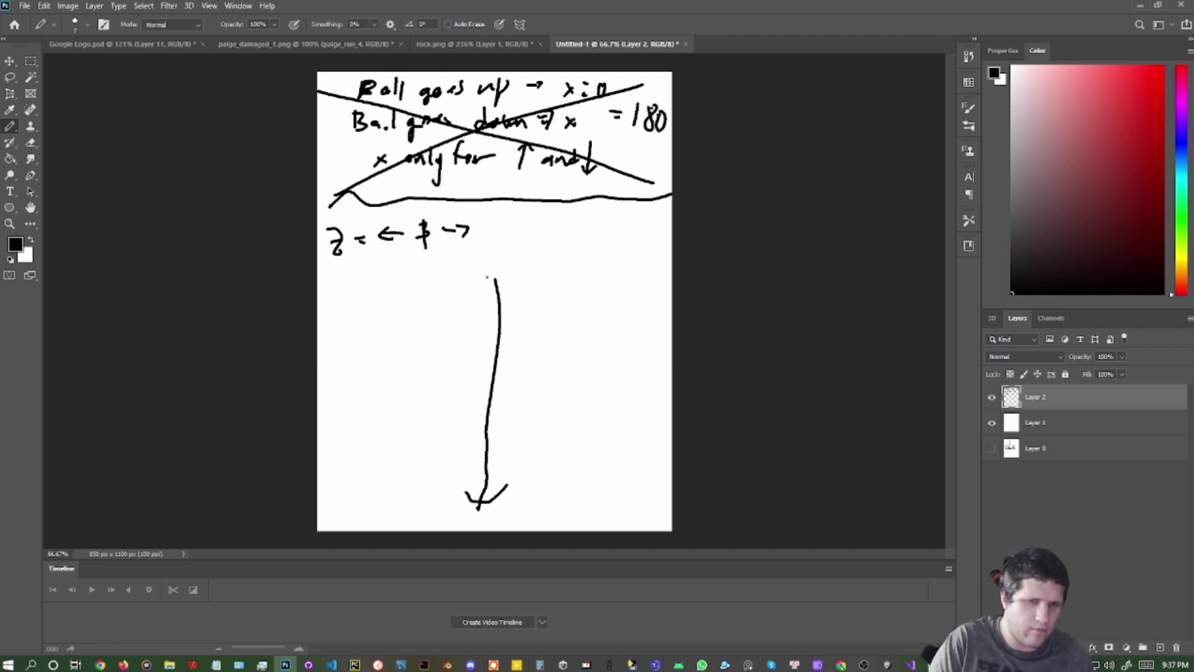
left_click_drag(486, 283, 512, 280)
mouse_move(330, 376)
left_mouse_down()
mouse_move(568, 369)
mouse_move(672, 377)
mouse_move(661, 388)
left_mouse_up()
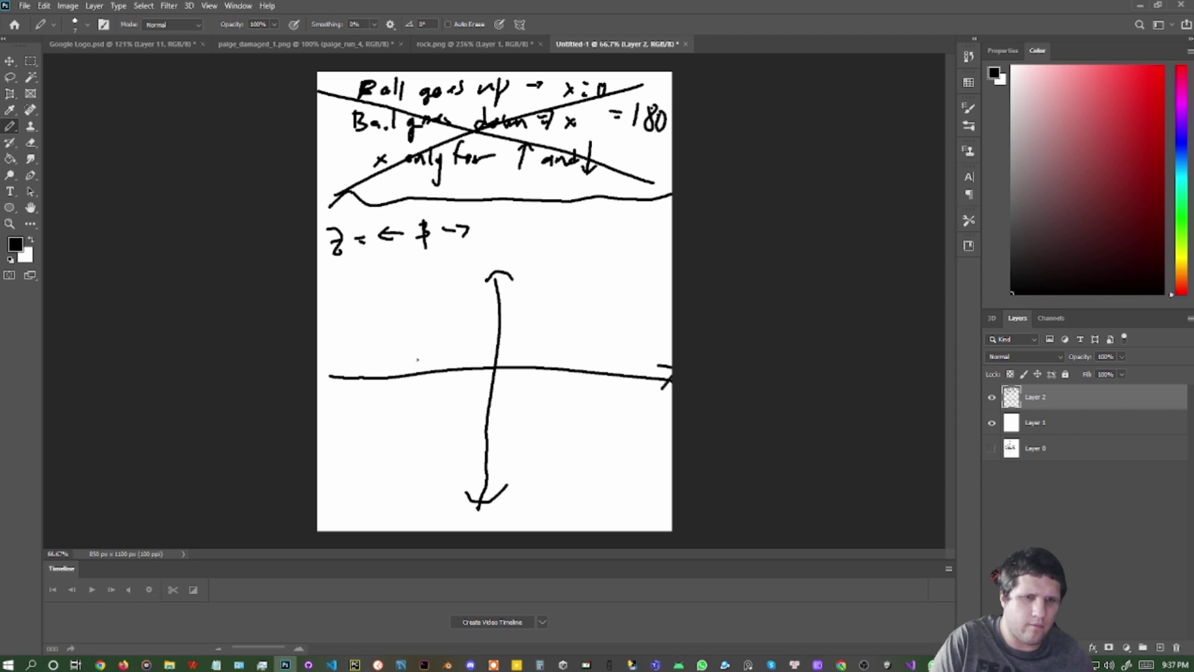
mouse_move(340, 366)
left_mouse_down()
mouse_move(324, 393)
mouse_move(355, 395)
left_mouse_up()
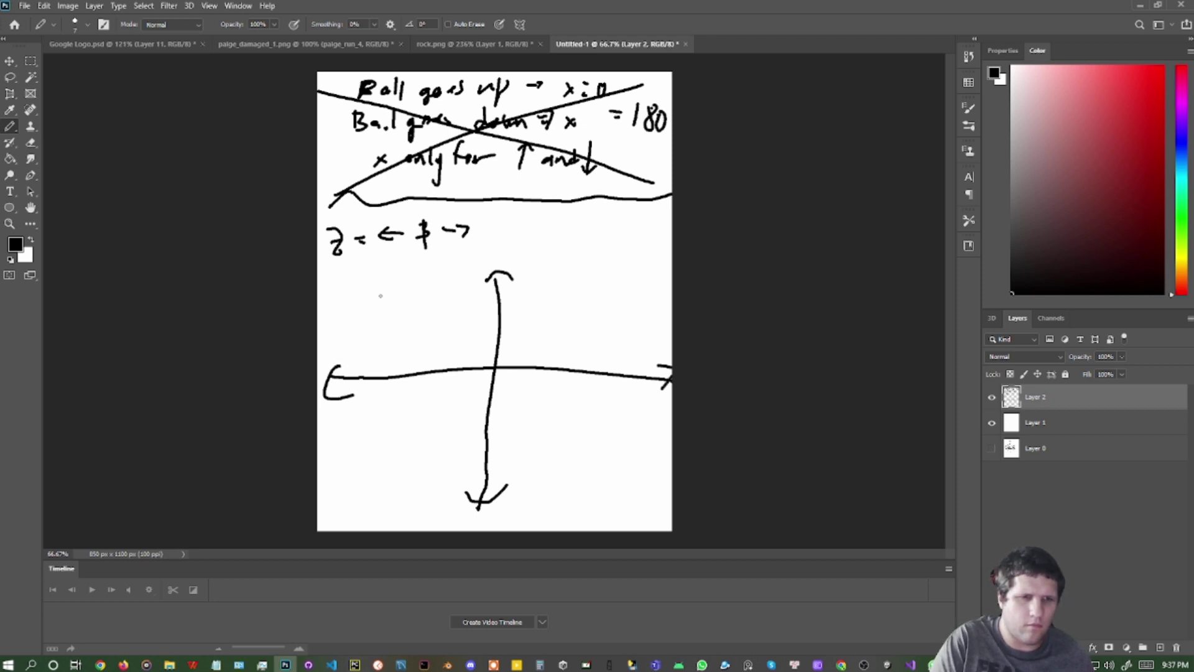
left_click_drag(380, 289, 626, 491)
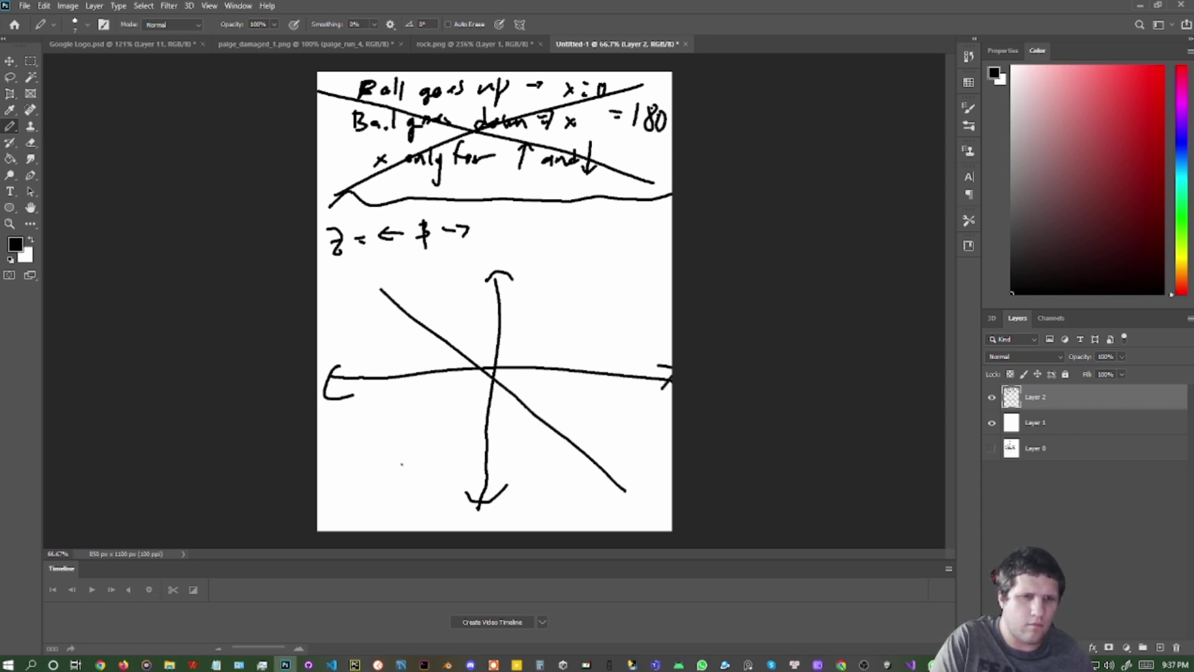